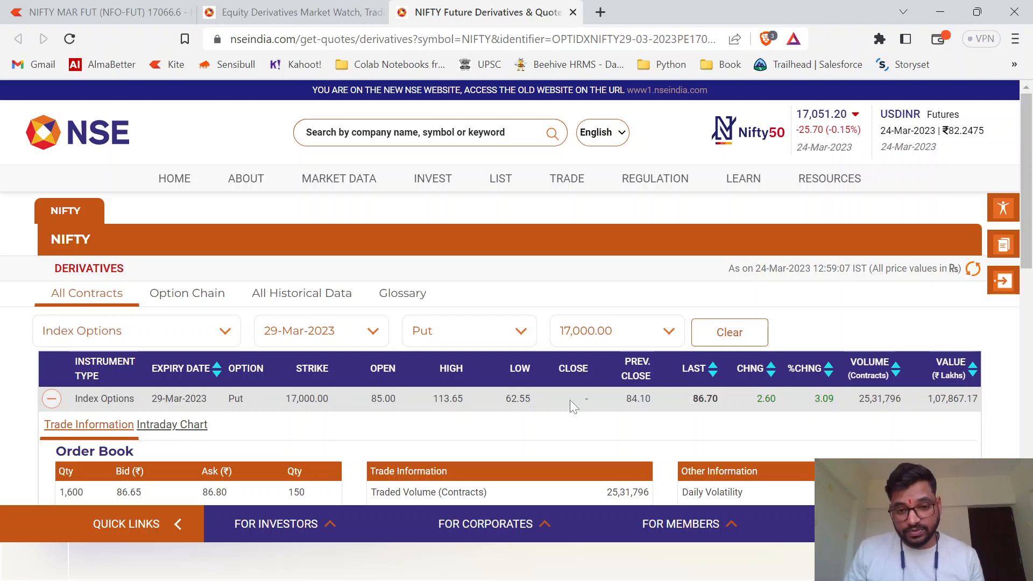
- Open the browser's developer tools on the NIFTY derivatives quote page and show the network activity
right_click(562, 418)
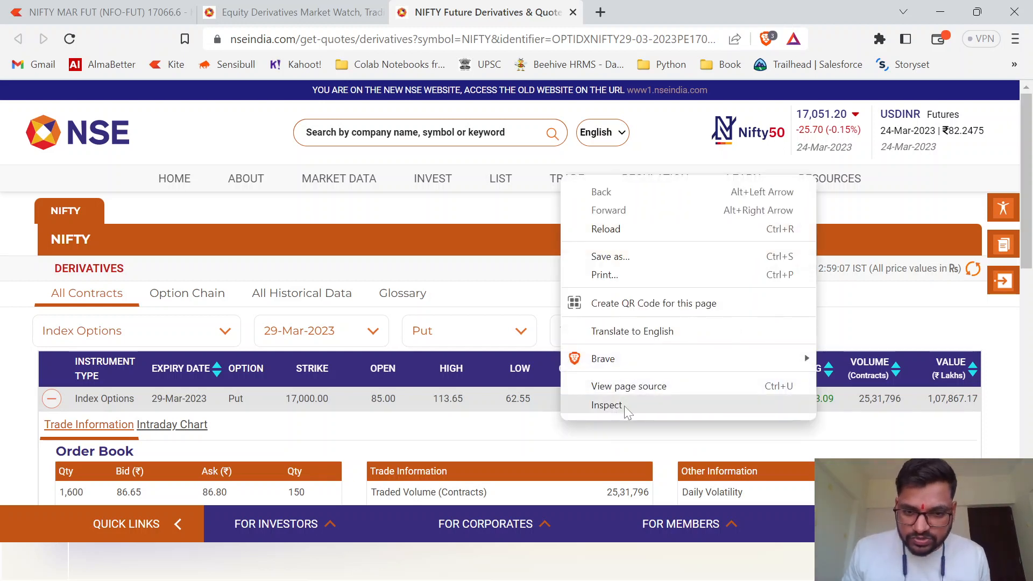
click(558, 426)
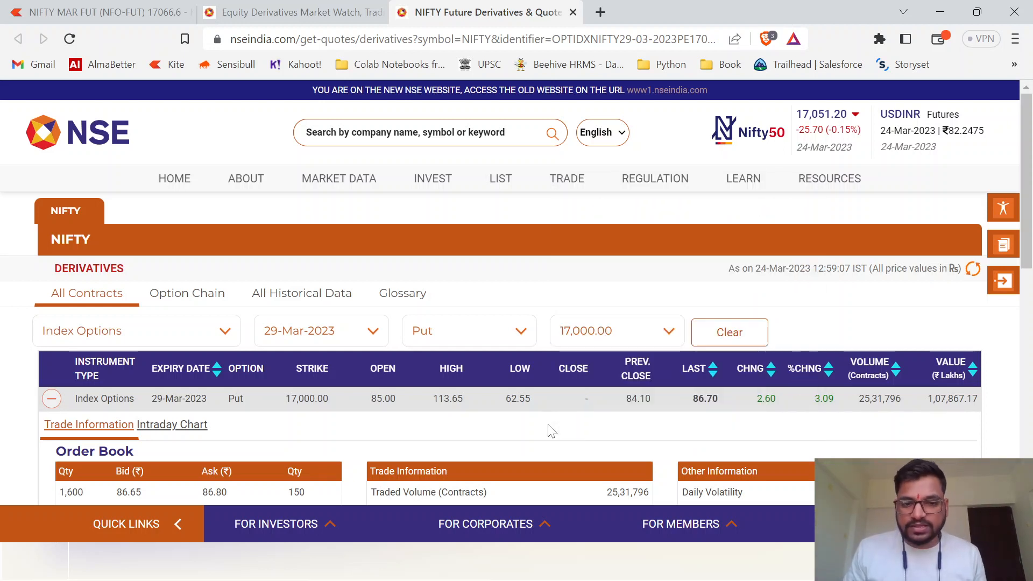
right_click(614, 438)
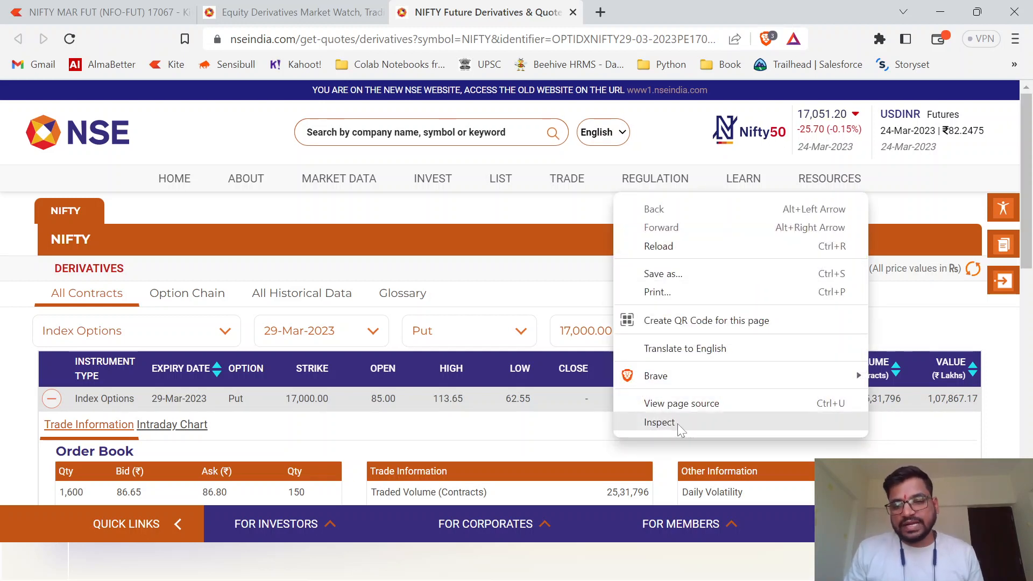
click(660, 423)
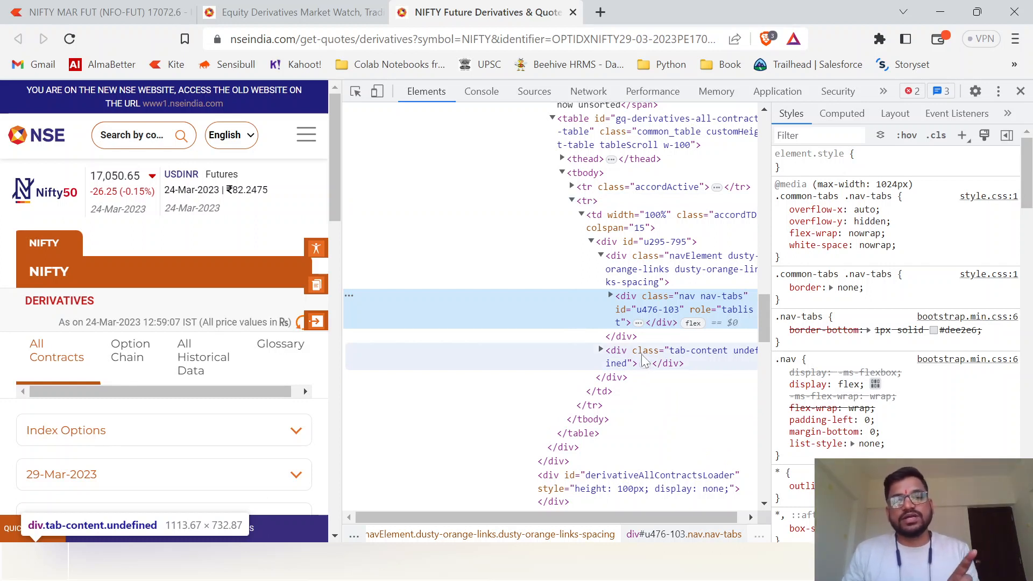
click(587, 92)
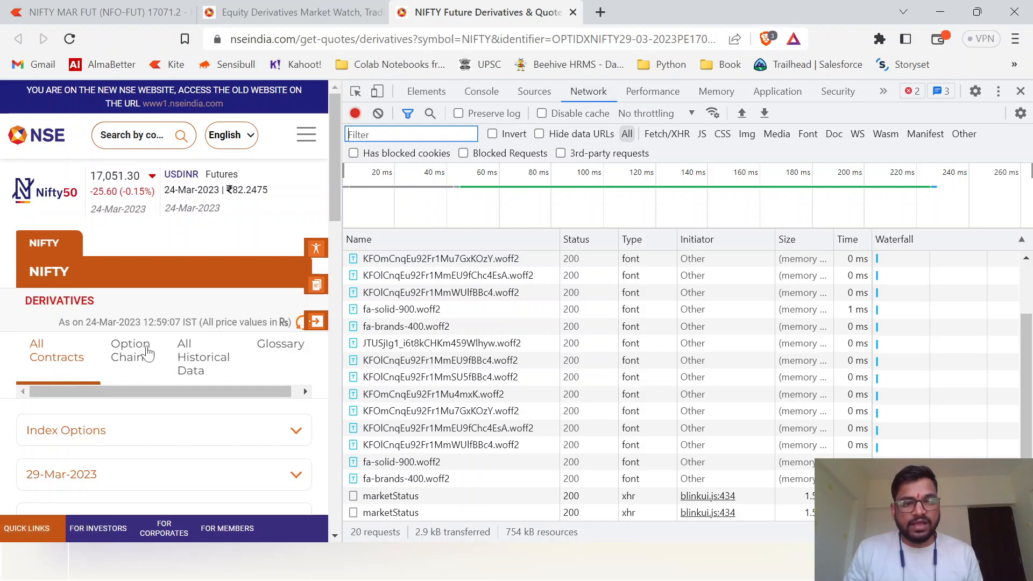
- Load the NIFTY Option Chain view and open the details of the option-chain-indices?symbol=NIFTY request in the network log
click(127, 350)
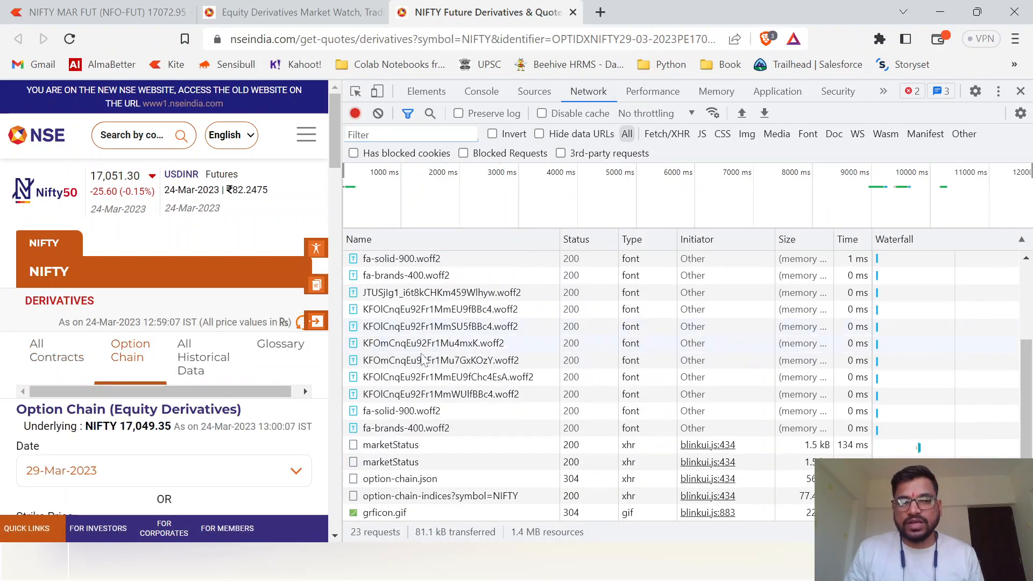
click(598, 96)
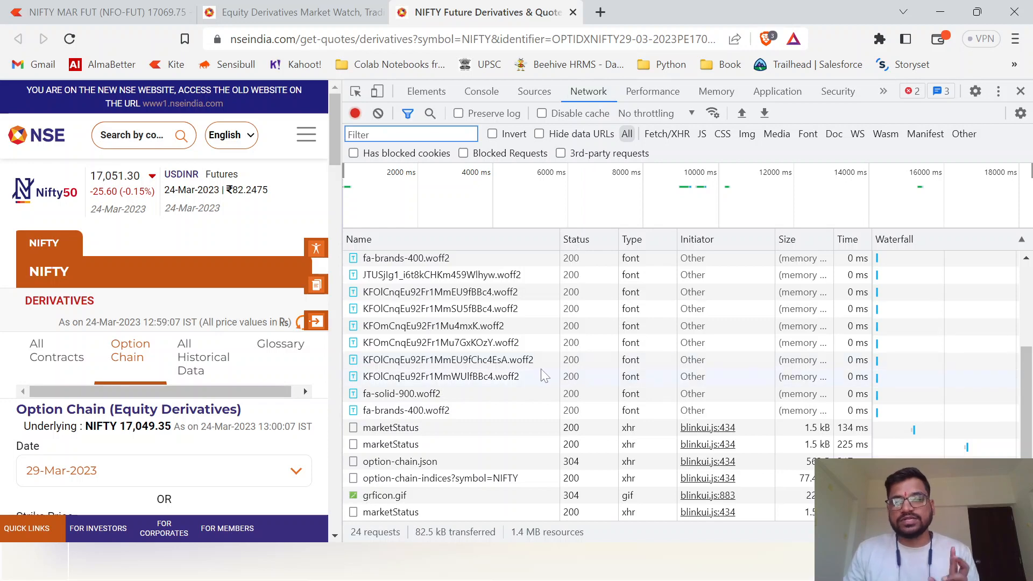
click(538, 427)
scroll(514, 425, down, 2)
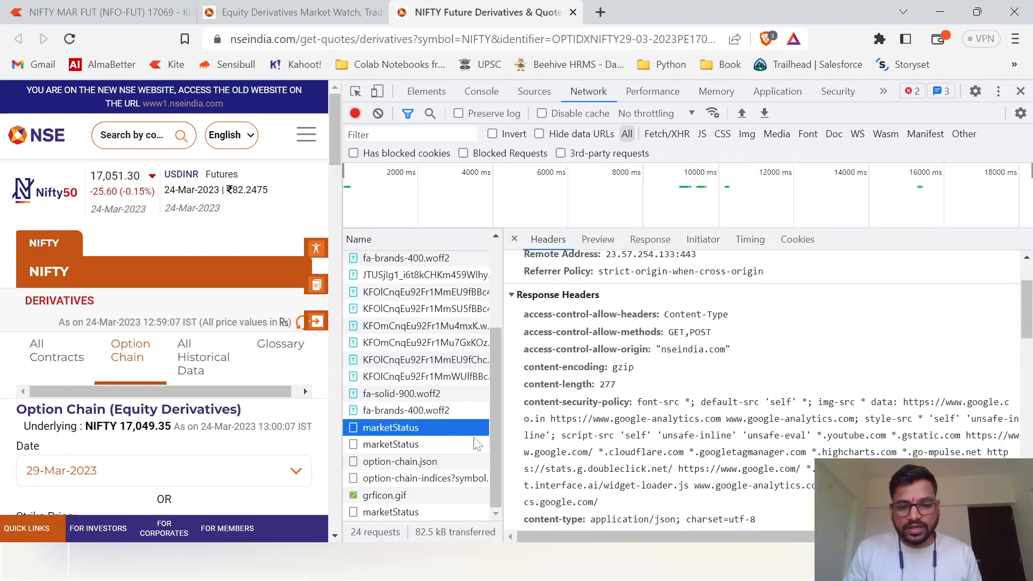
drag(518, 468, 624, 468)
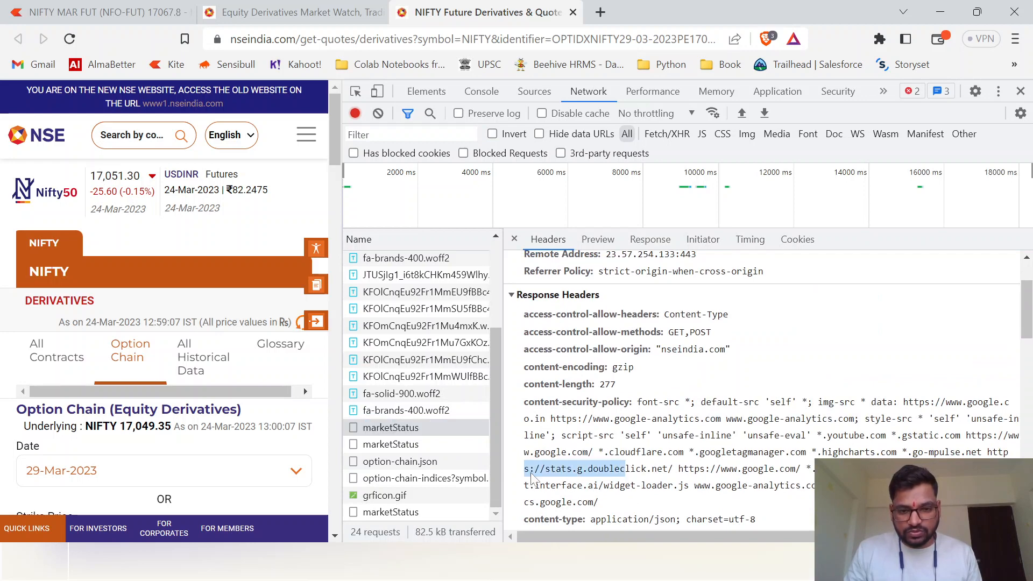
drag(501, 476, 630, 487)
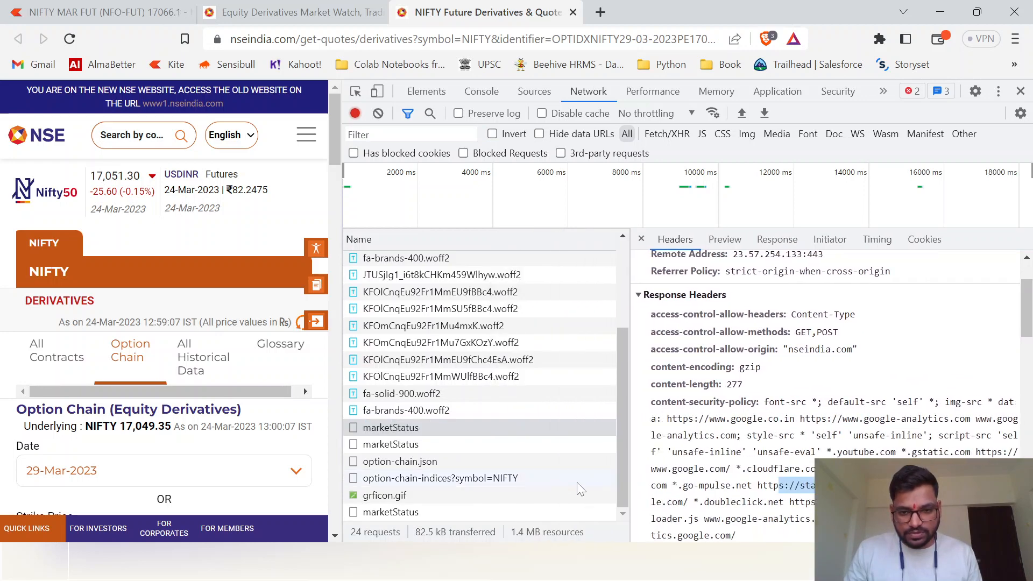
click(637, 488)
click(524, 478)
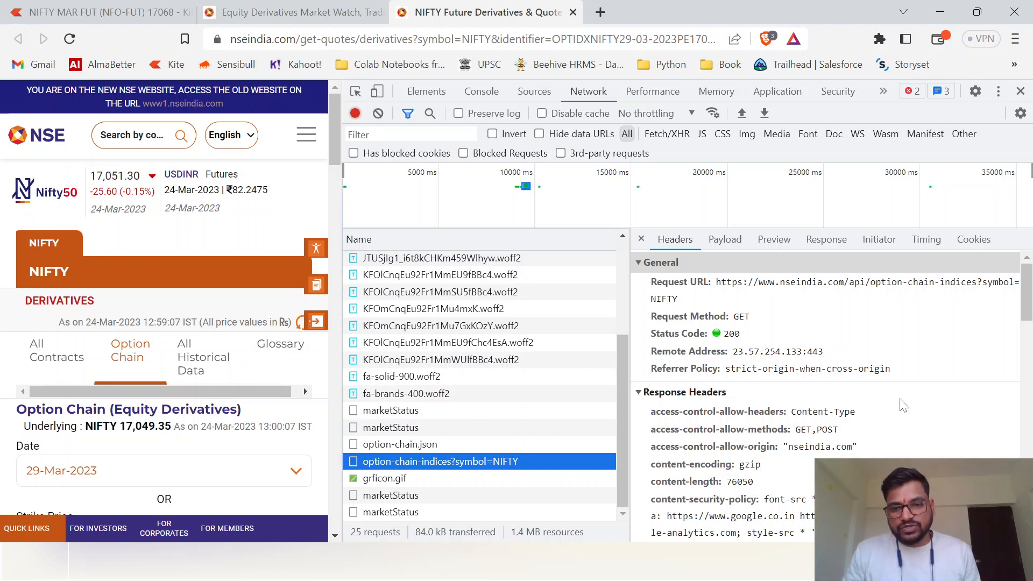
- Copy the cookie value from the request headers of the option-chain-indices?symbol=NIFTY request
click(674, 244)
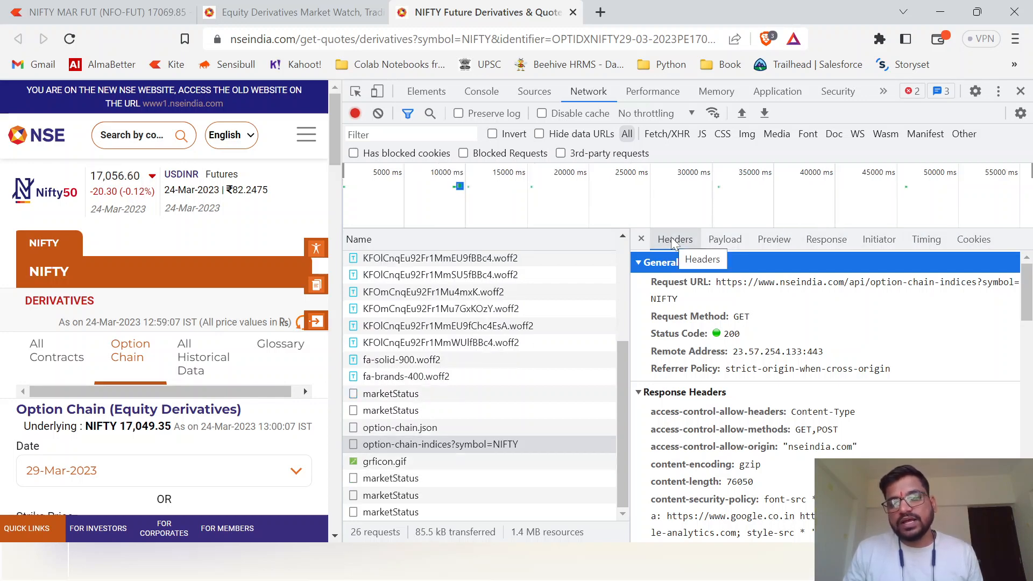
scroll(835, 403, down, 5)
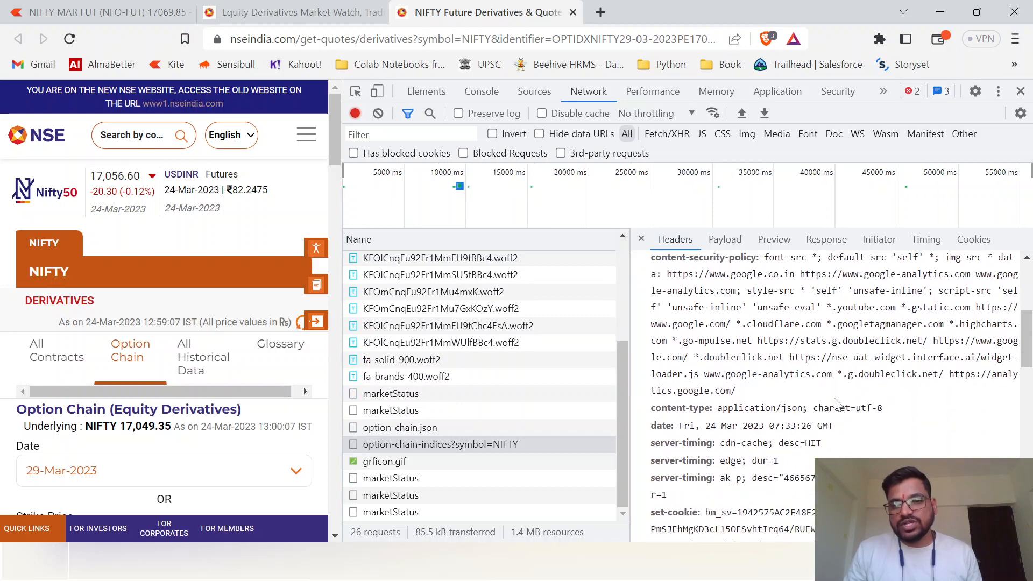
scroll(835, 404, down, 3)
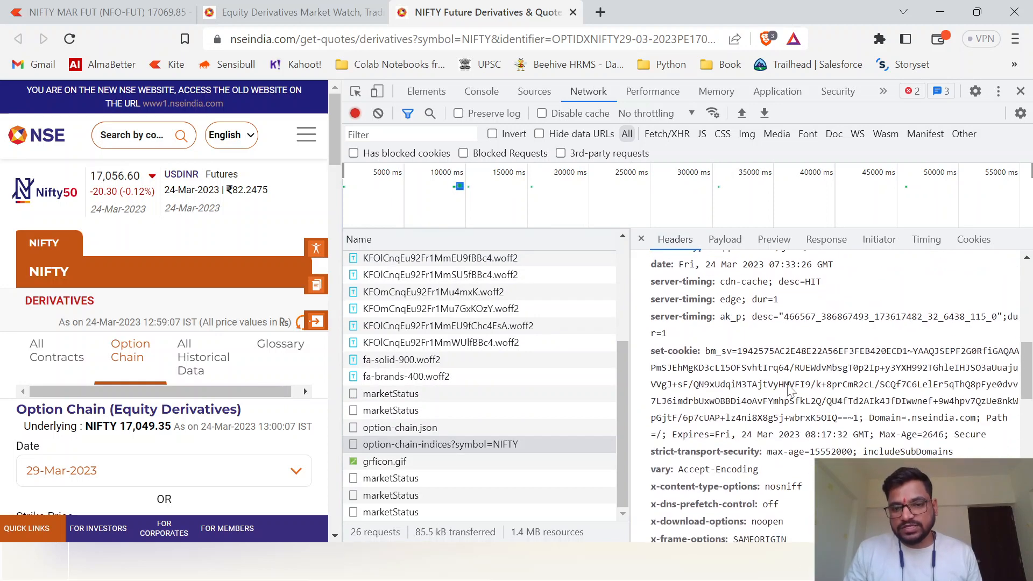
scroll(789, 389, down, 7)
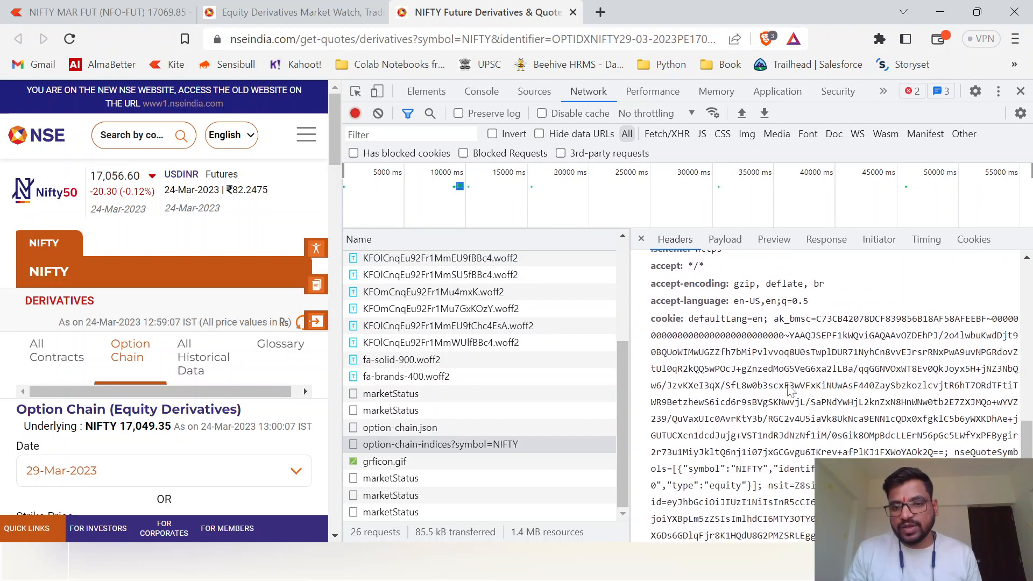
click(787, 384)
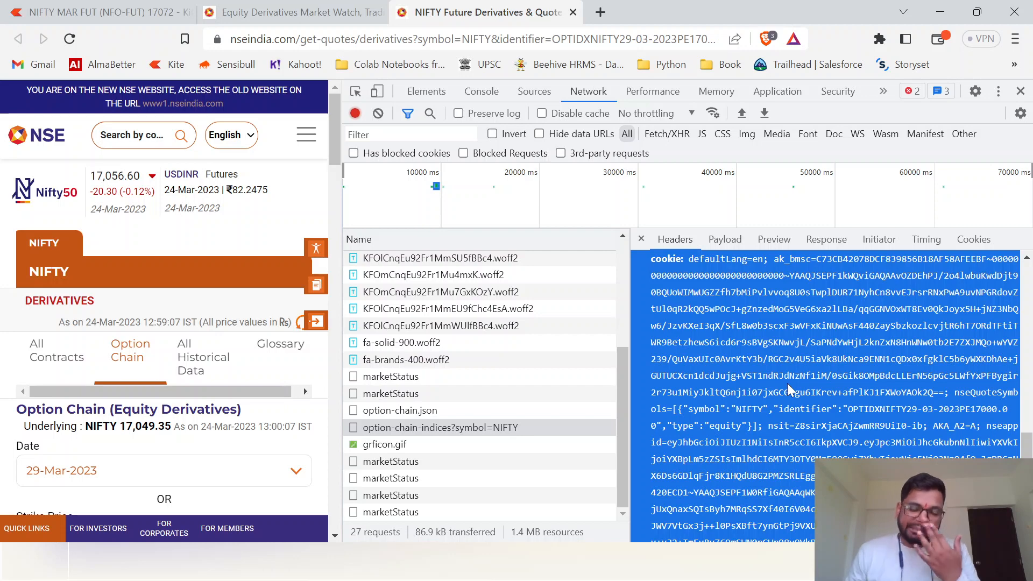
right_click(767, 347)
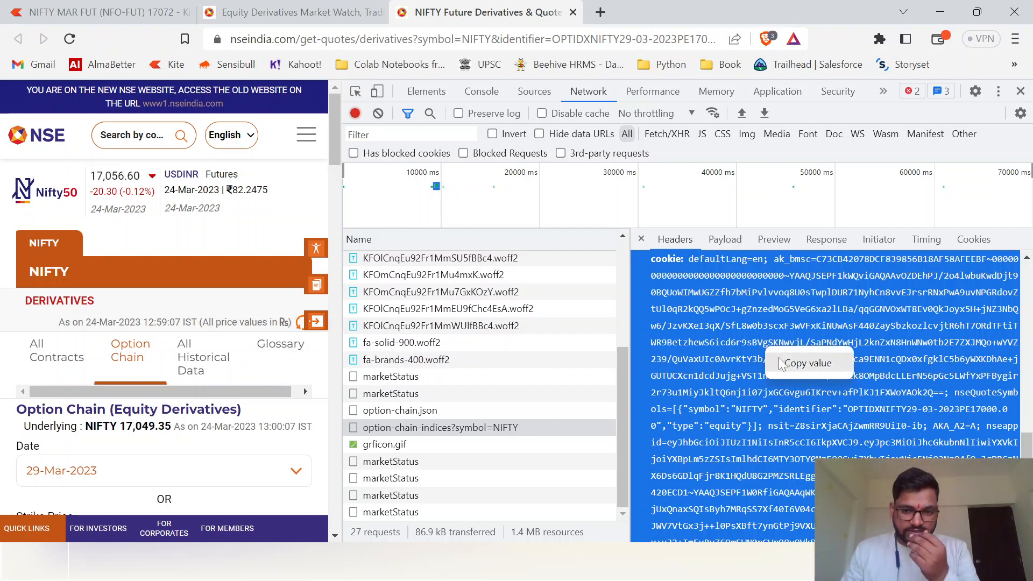
click(783, 363)
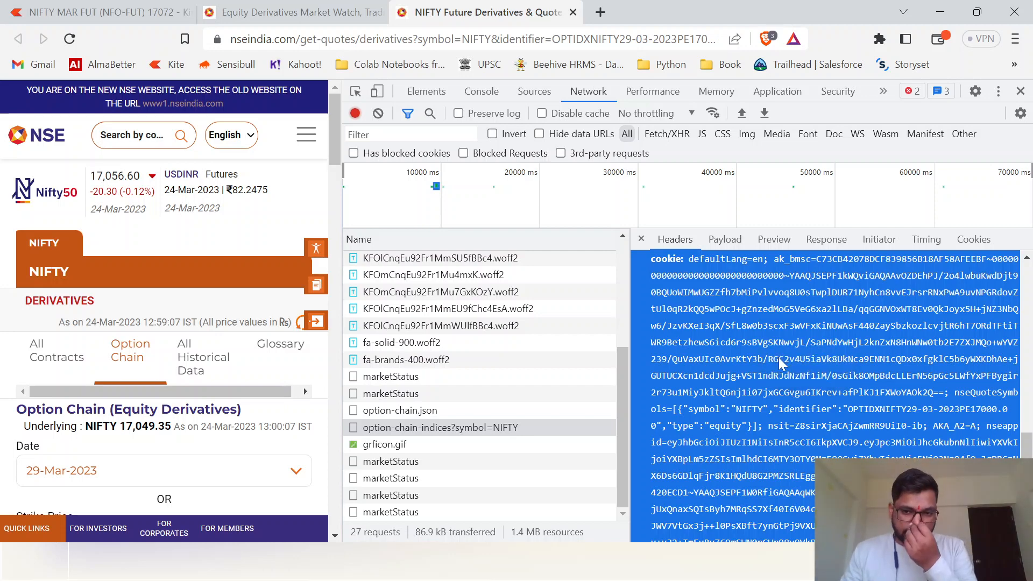
right_click(778, 330)
click(805, 347)
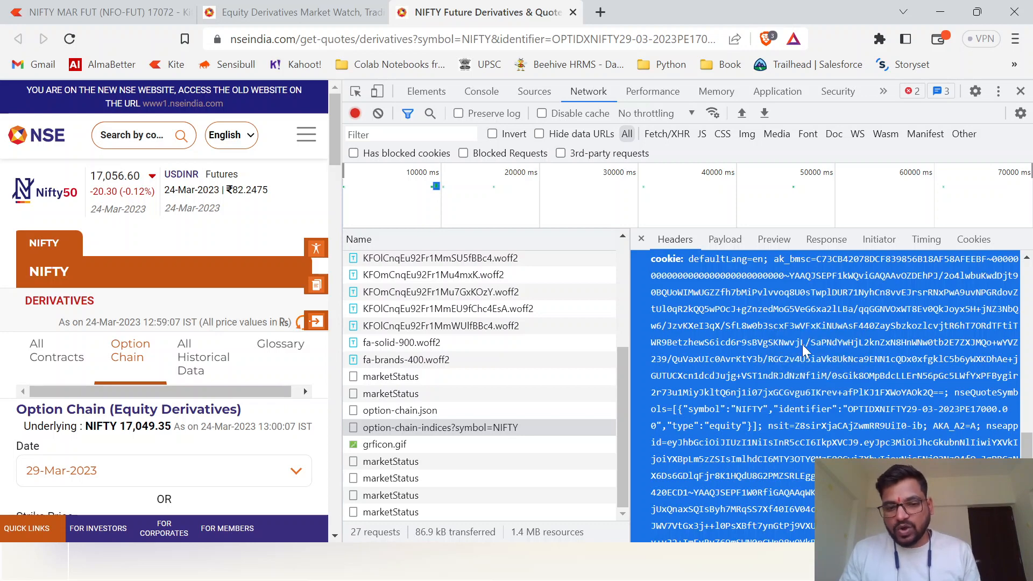
- Switch to Notepad and paste the copied cookie value below the "Cookies:" heading in the queries file
key(alt+Tab)
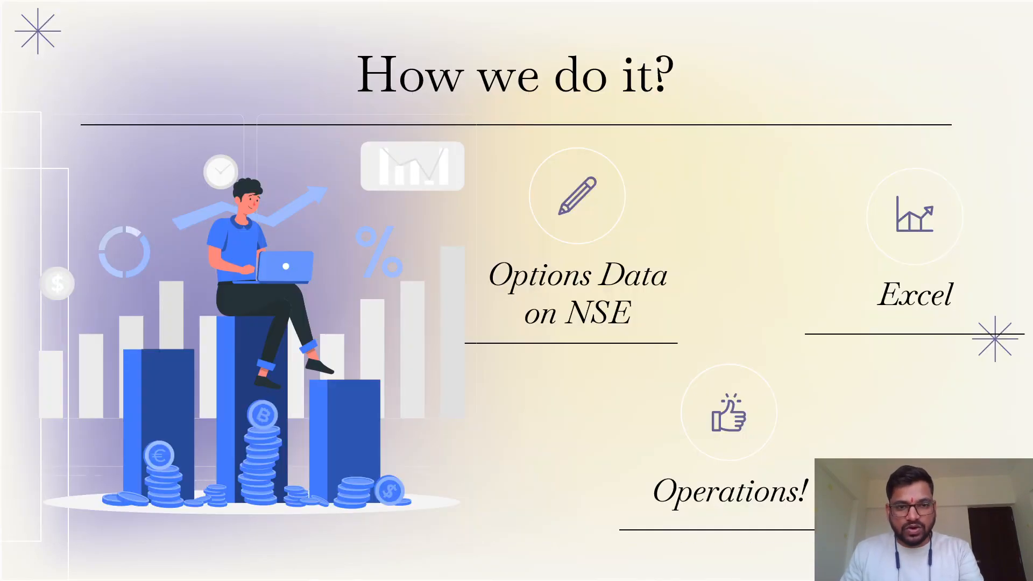
key(Escape)
key(alt+Tab)
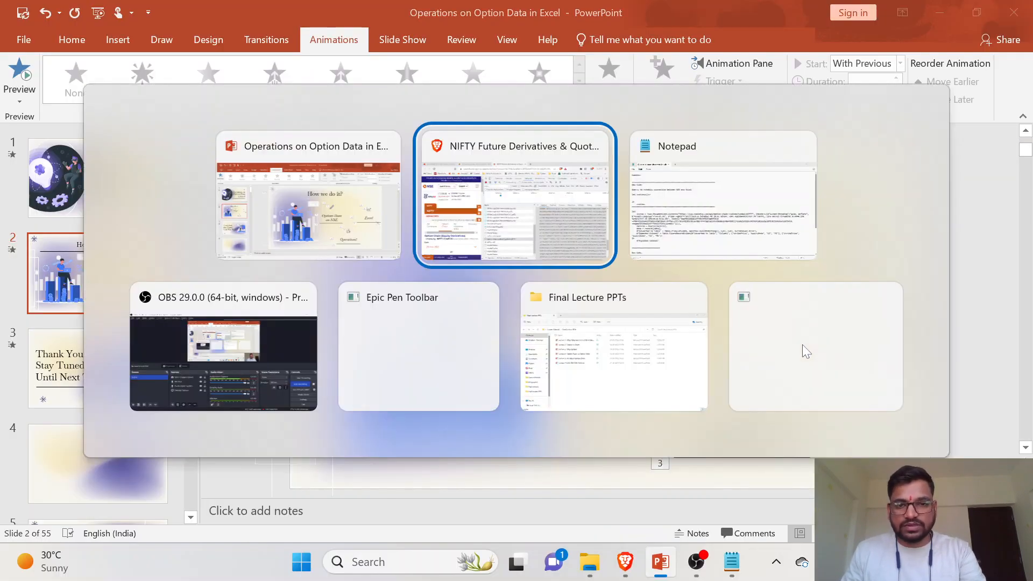
key(alt+Tab)
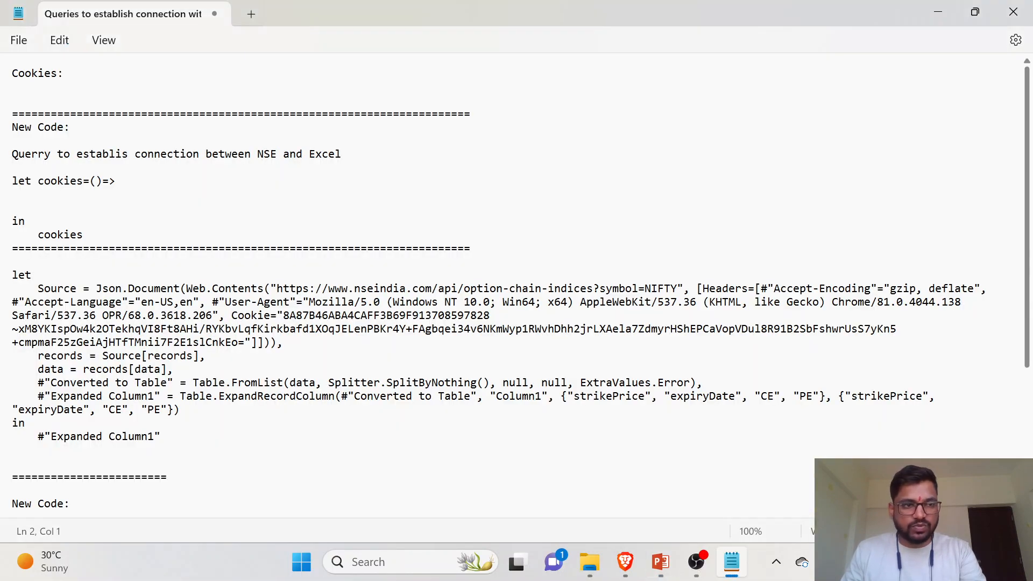
key(ctrl+v)
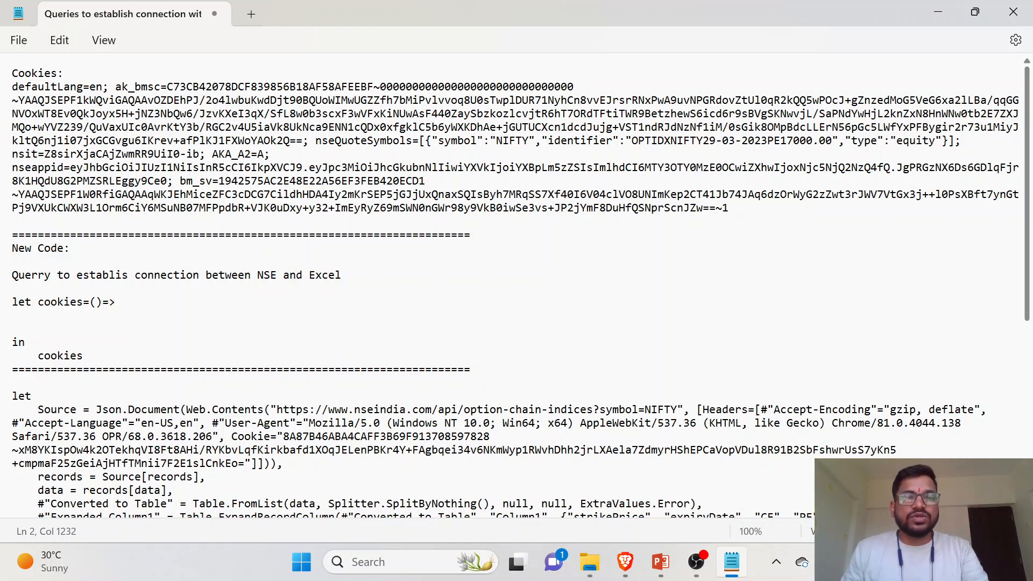
- Create a Microsoft Excel worksheet on the desktop named "Nifty Options Data For Lecture" and open it
key(alt+Tab)
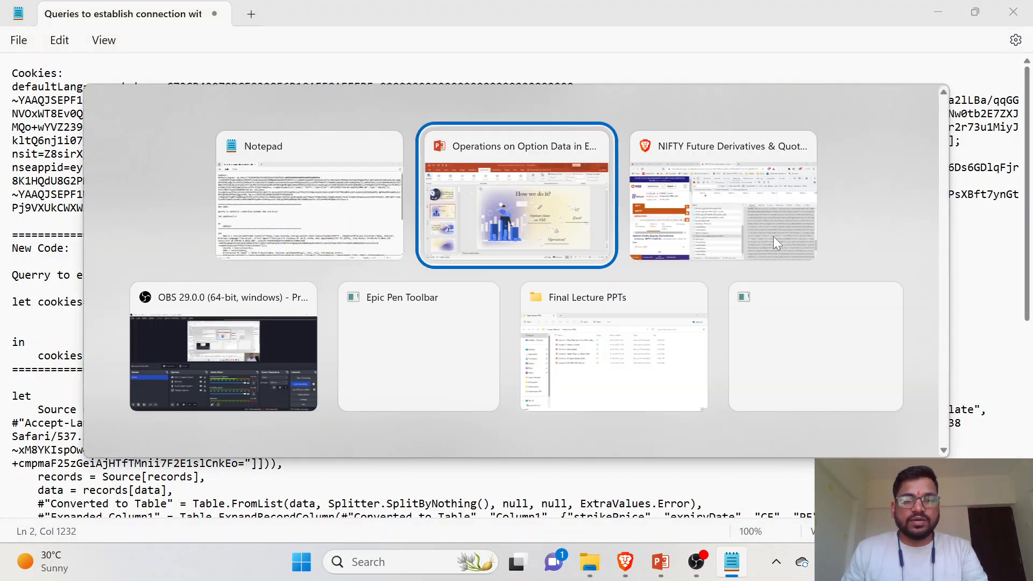
key(alt+Tab)
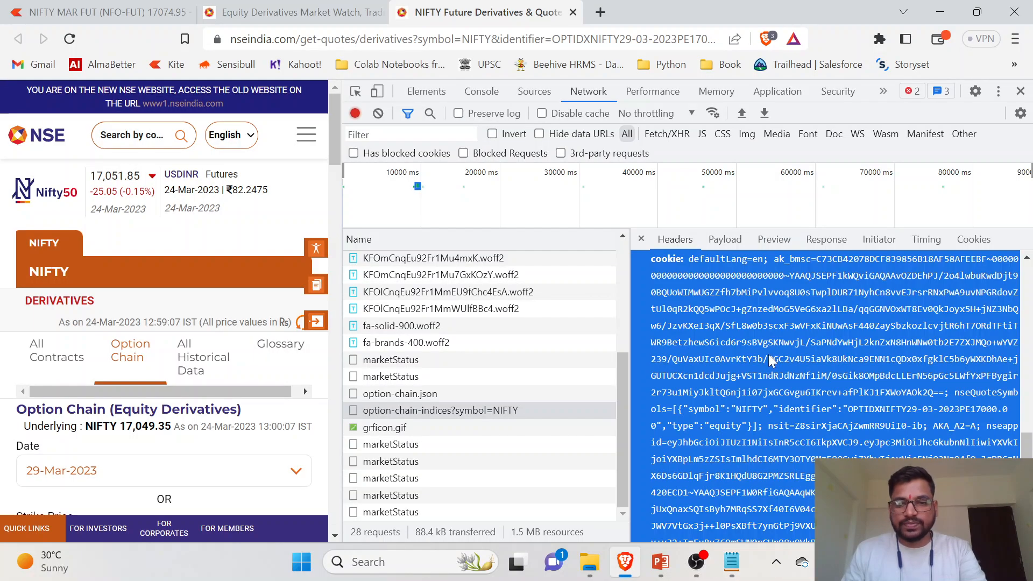
key(super+d)
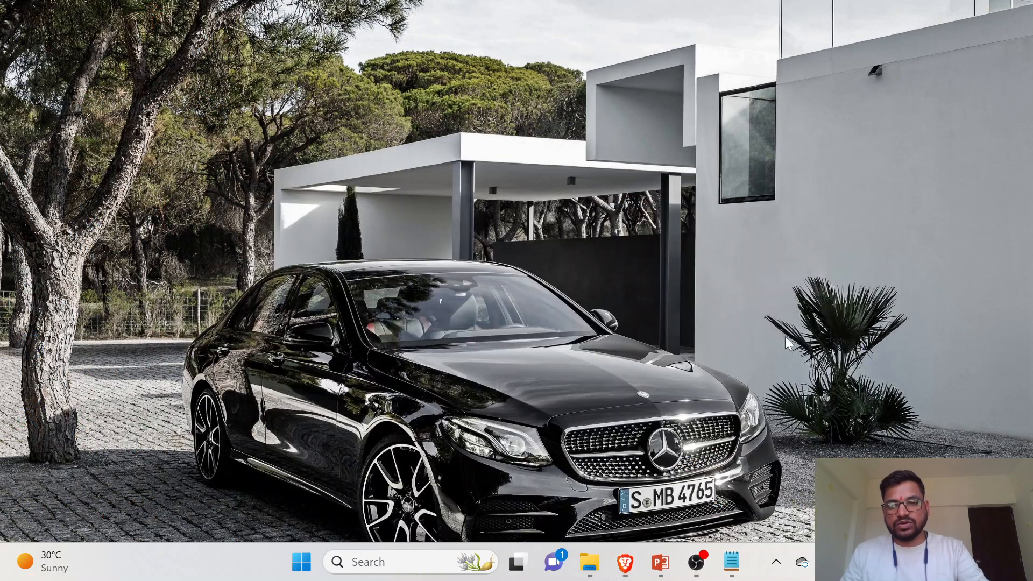
right_click(565, 204)
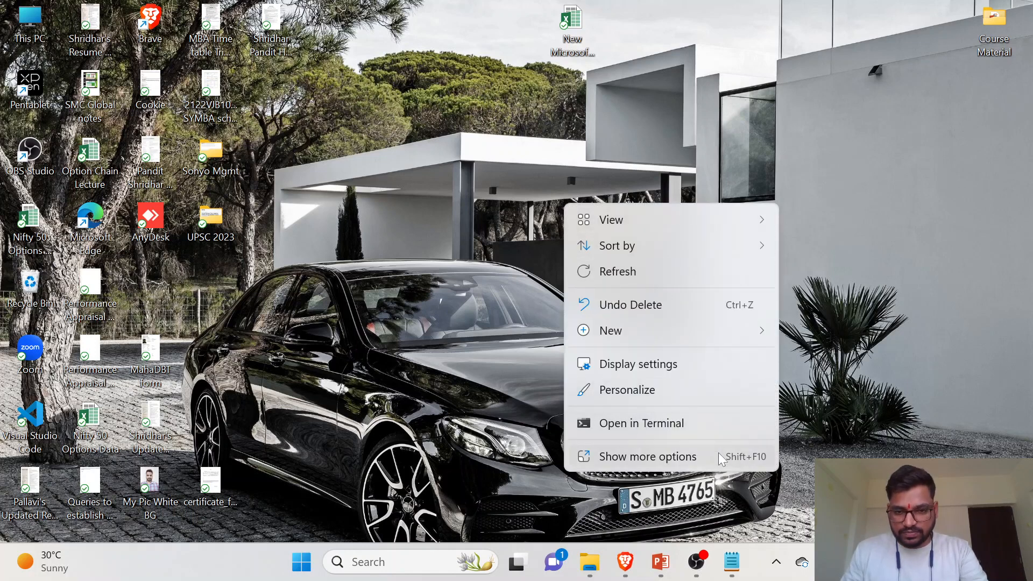
mouse_move(699, 328)
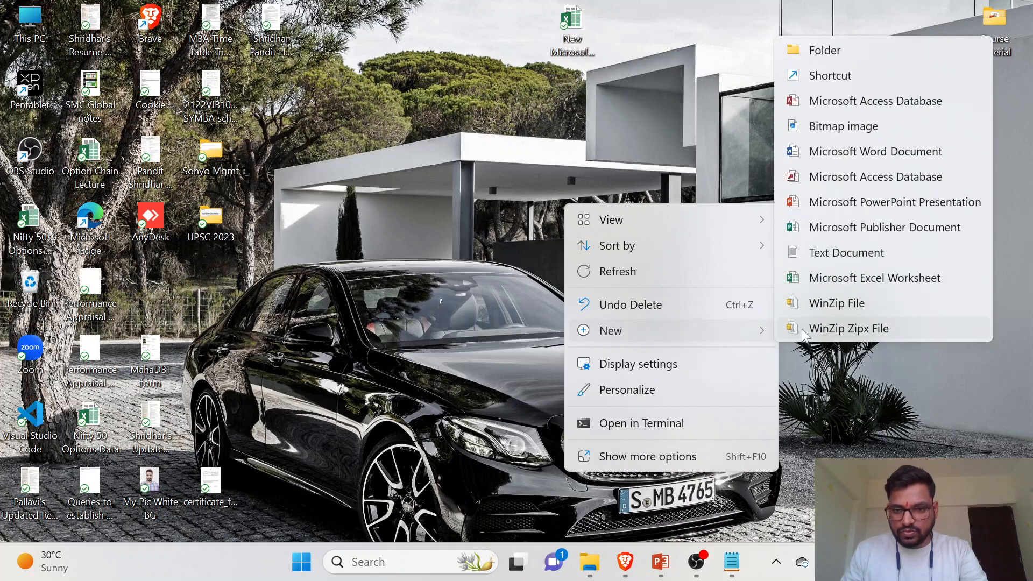
click(867, 278)
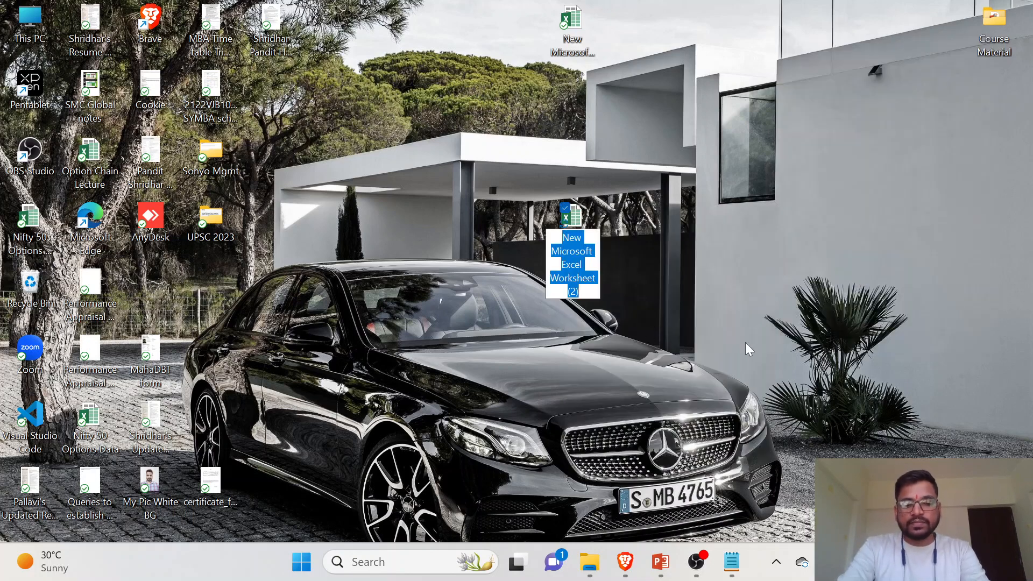
text(Nifty Op)
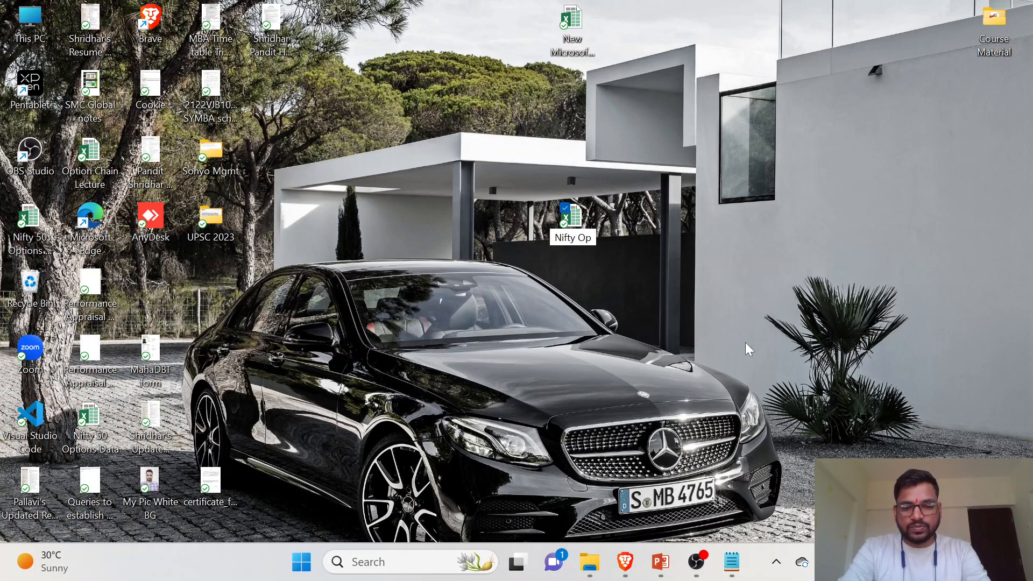
text(tions Data)
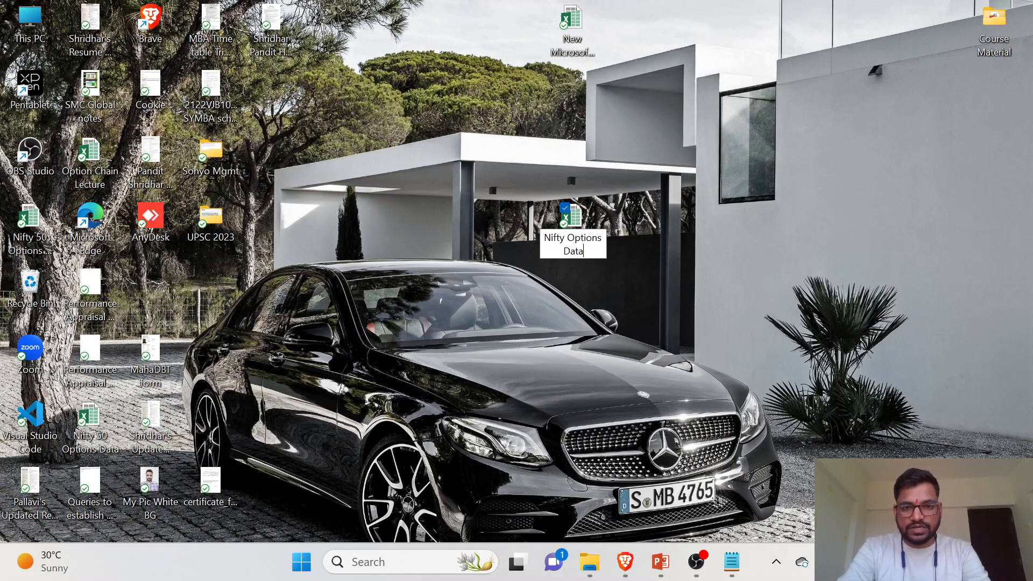
text( For Lecture)
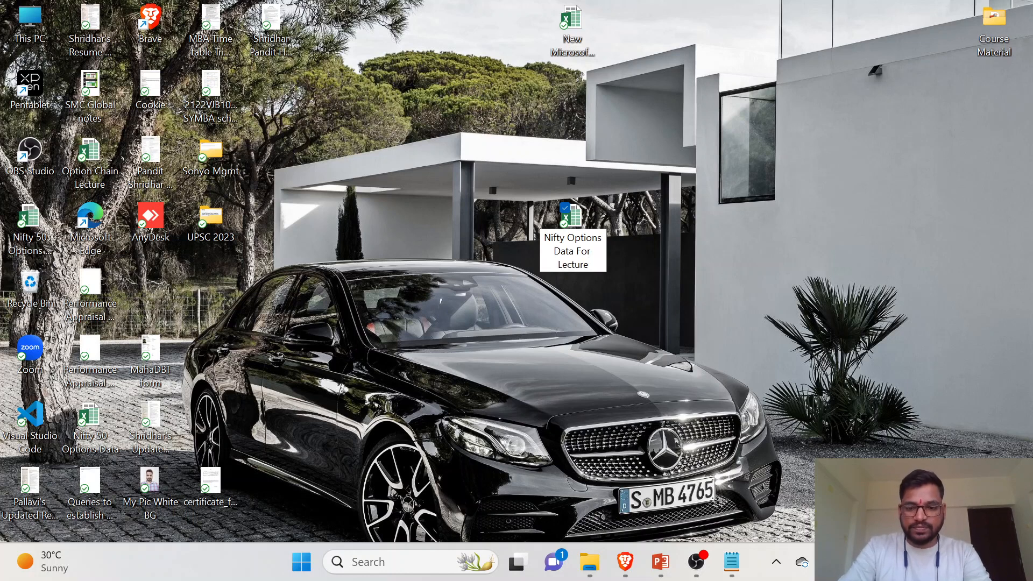
key(Return)
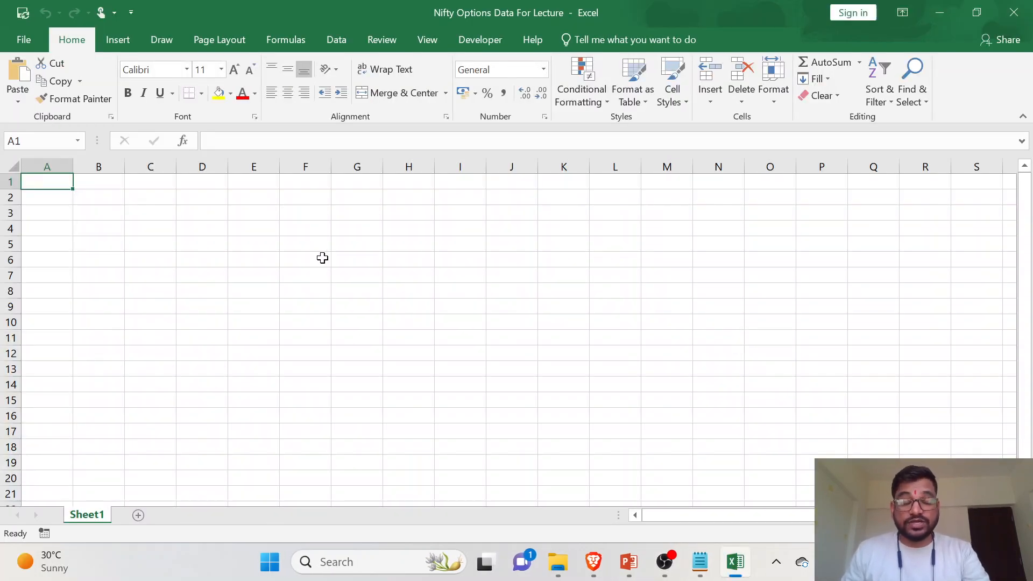
- Enter the header "Cookie" in cell B2 and paste the copied cookie value into cell B3
click(99, 200)
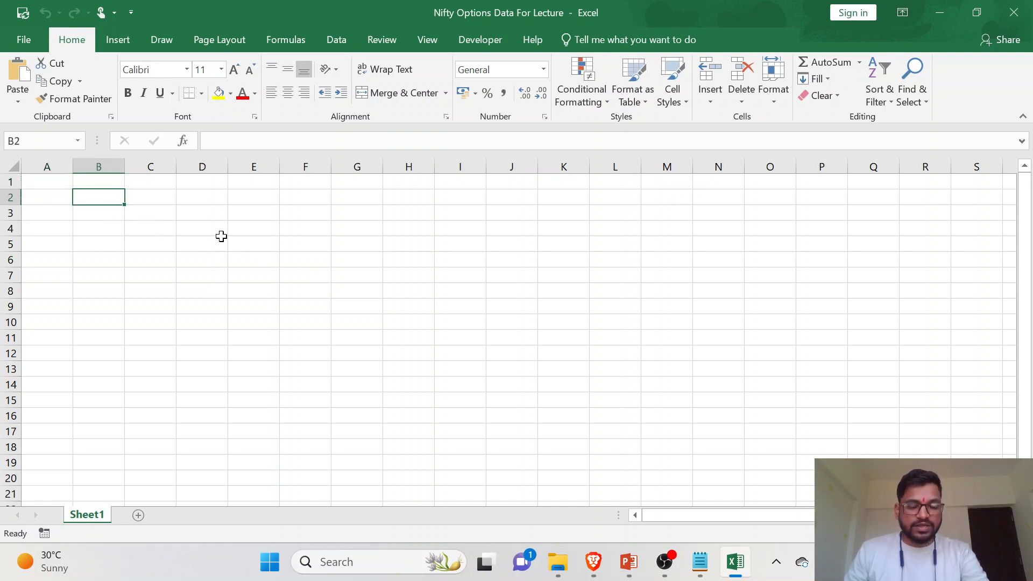
text(Cookies)
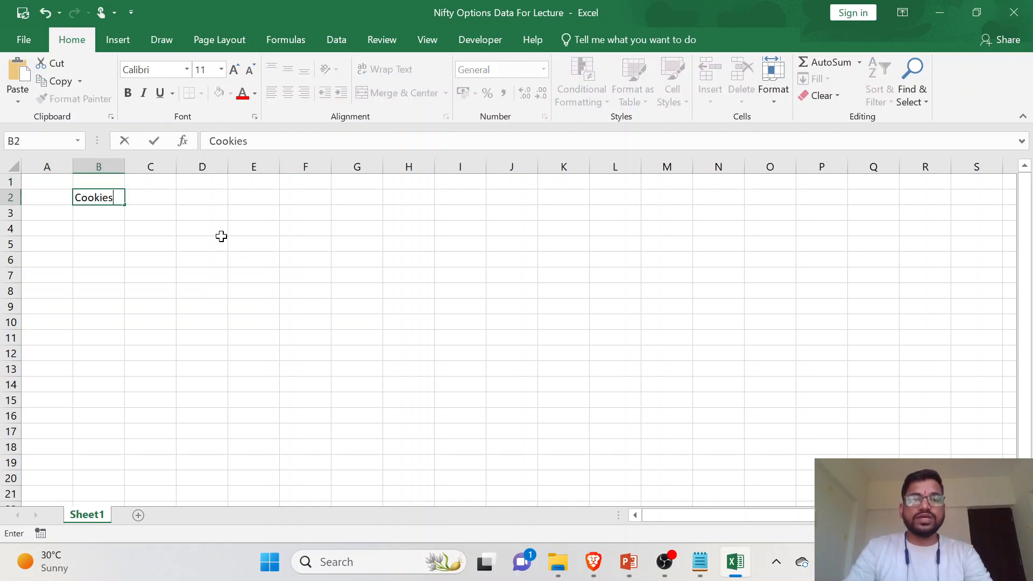
key(Return)
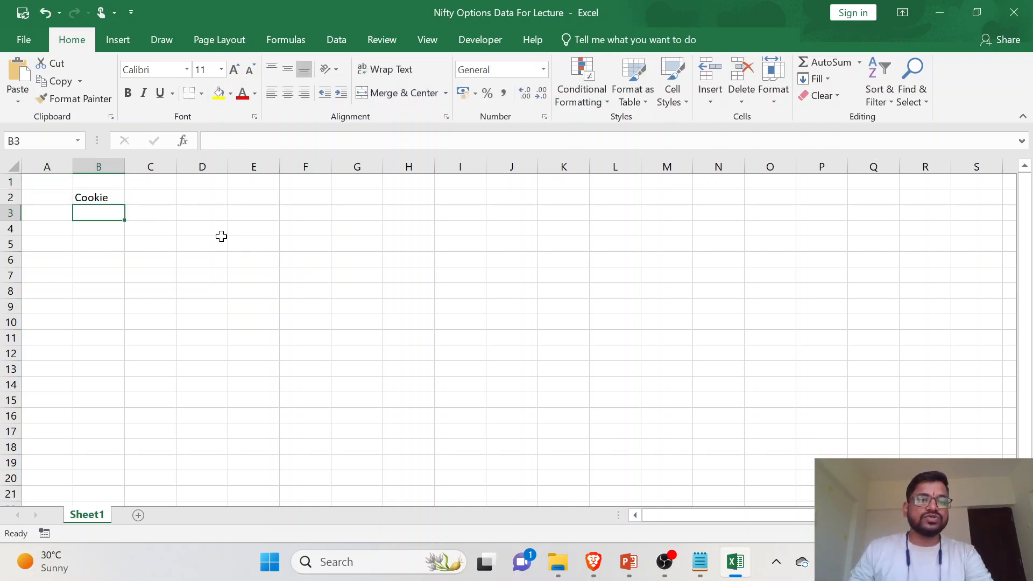
key(ctrl+v)
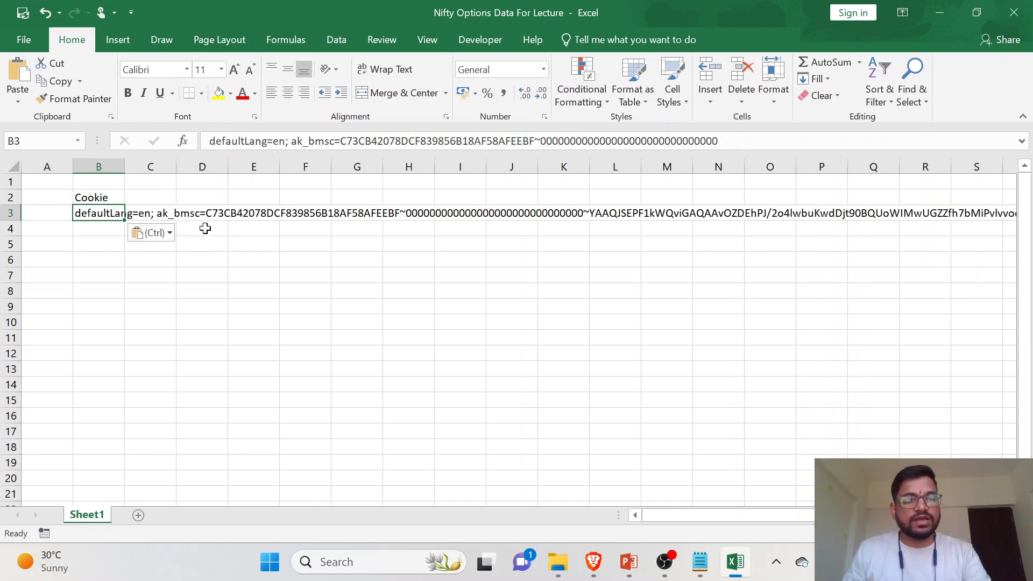
key(Escape)
- Load range B2:B3 into Power Query as a table with headers
drag(104, 198, 104, 212)
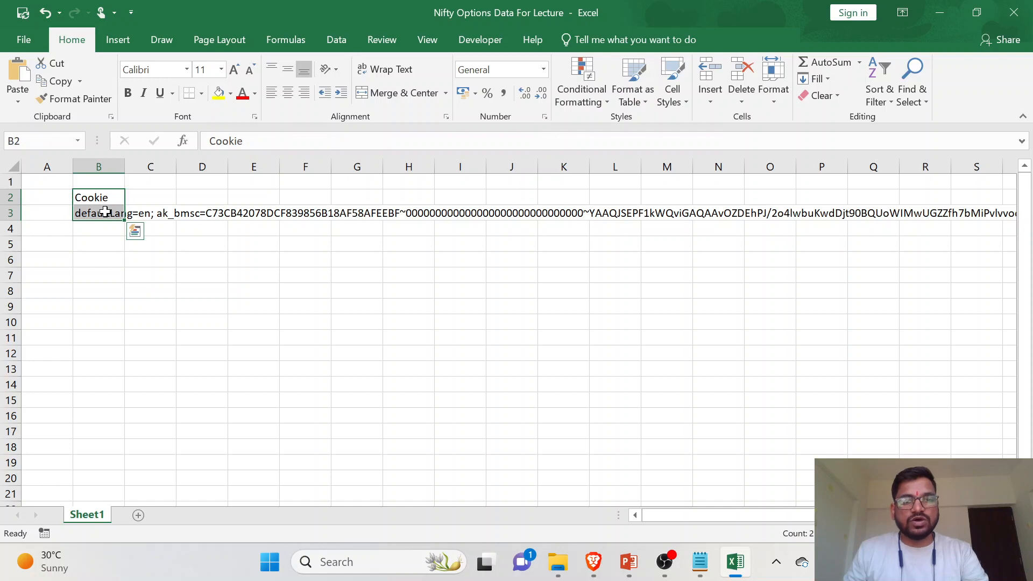
click(343, 45)
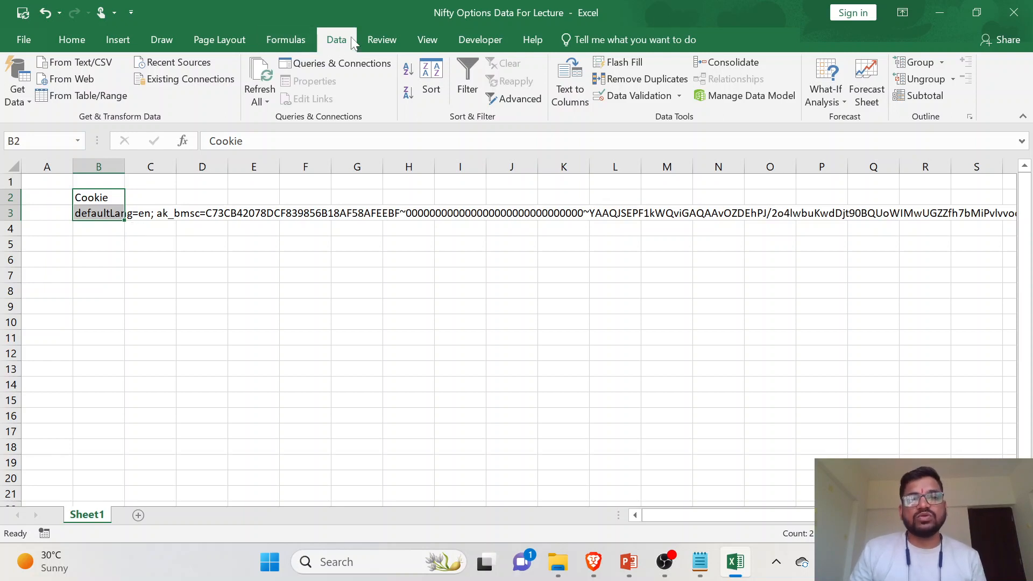
click(92, 99)
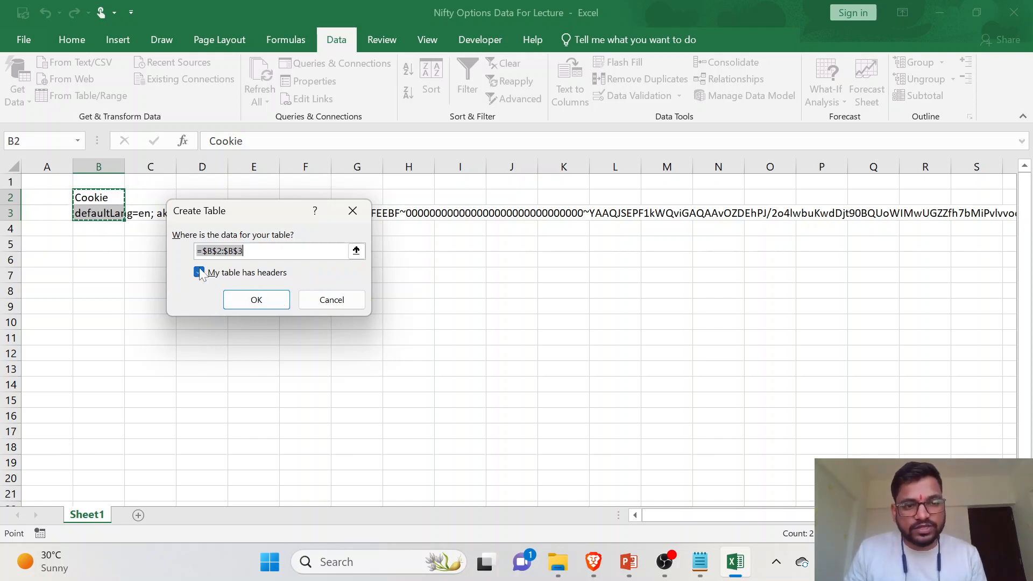
click(274, 301)
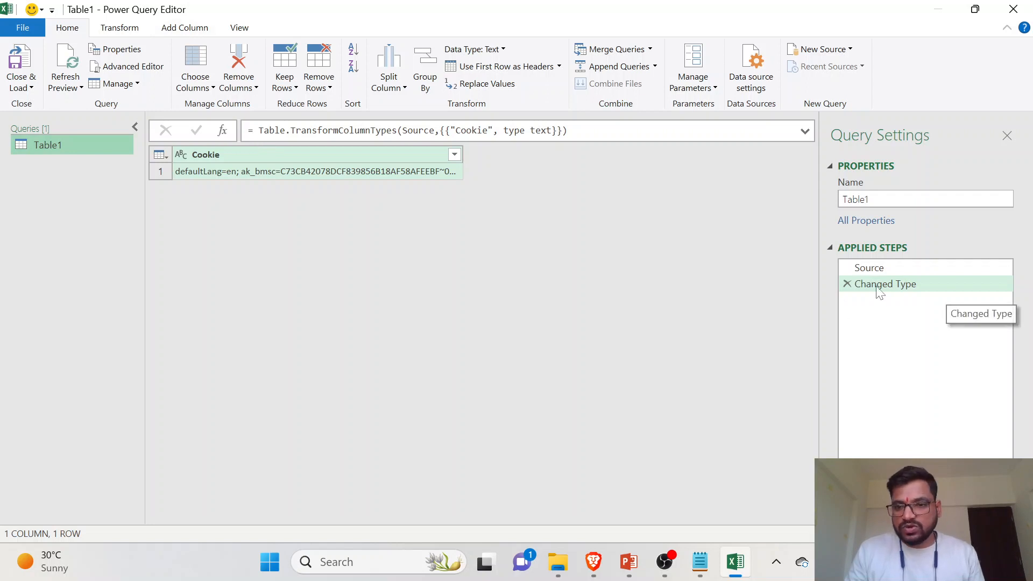
- Remove the Changed Type step from the Table1 query and rename the query Cookie
click(847, 283)
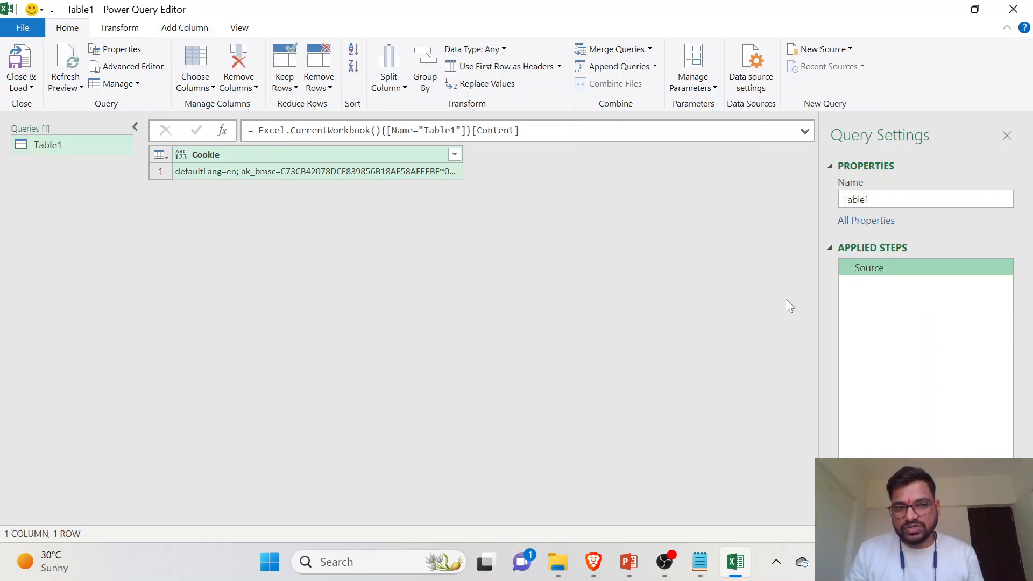
click(55, 151)
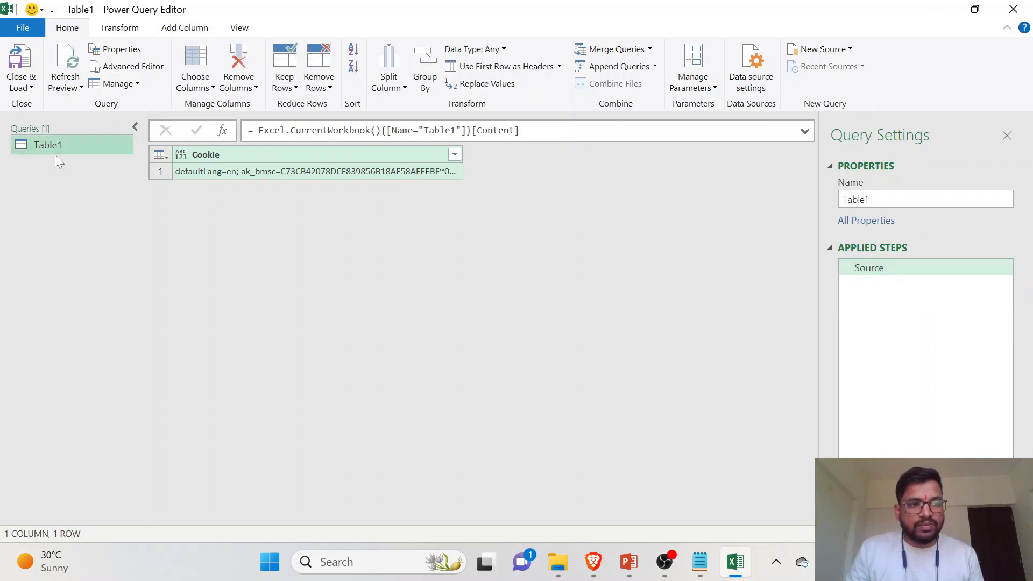
right_click(52, 148)
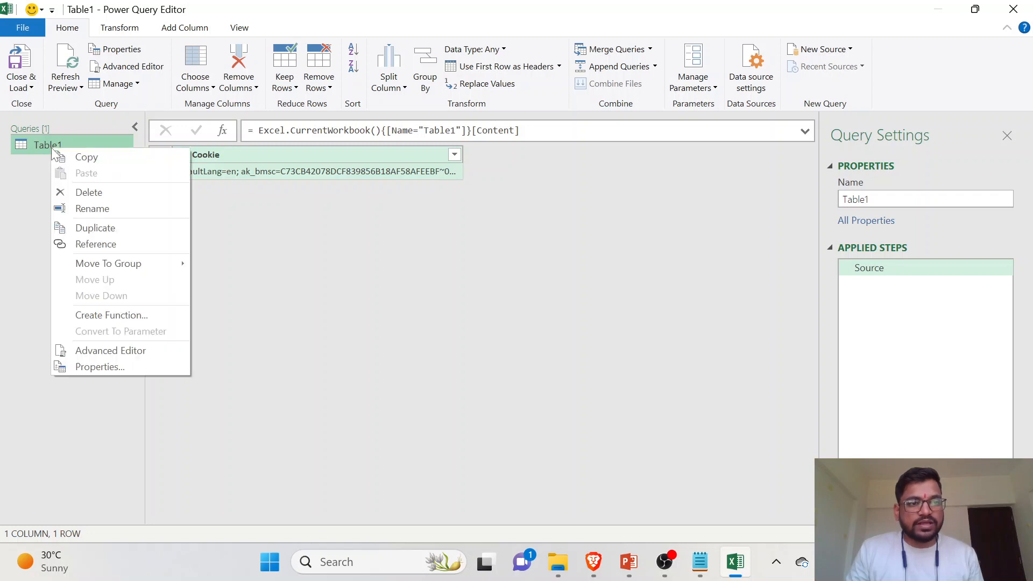
click(106, 209)
text(Cookie)
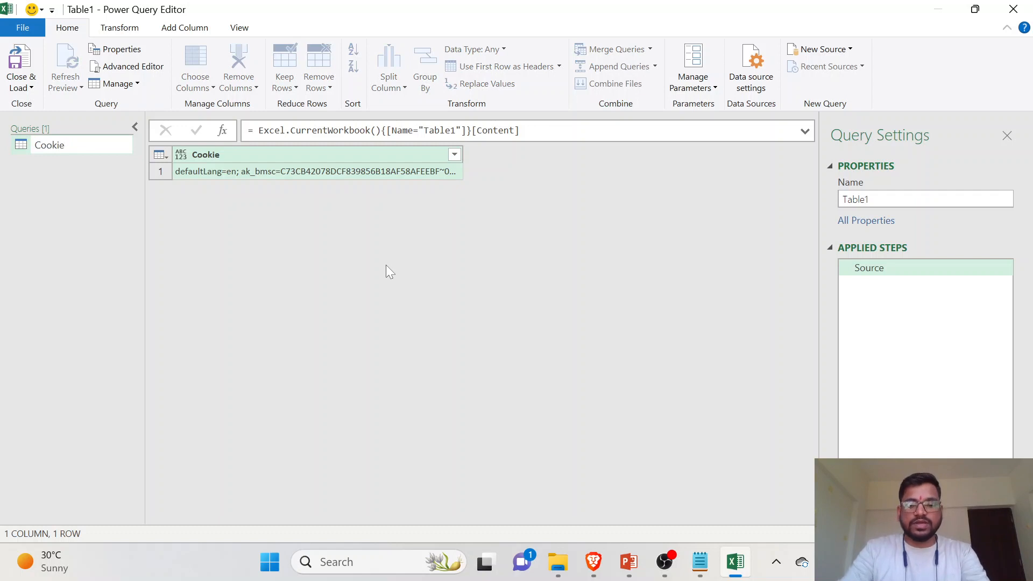
key(Return)
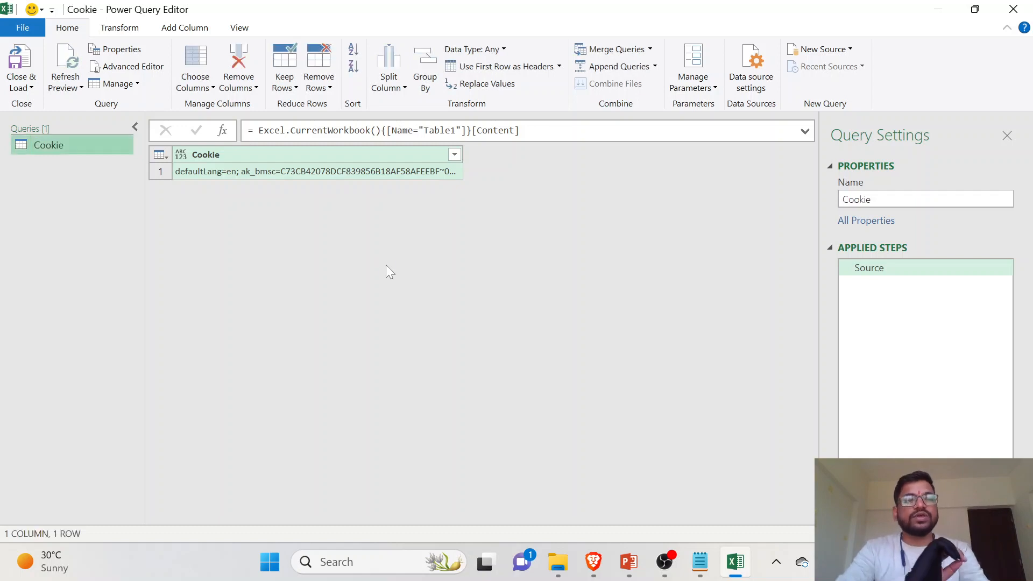
right_click(90, 148)
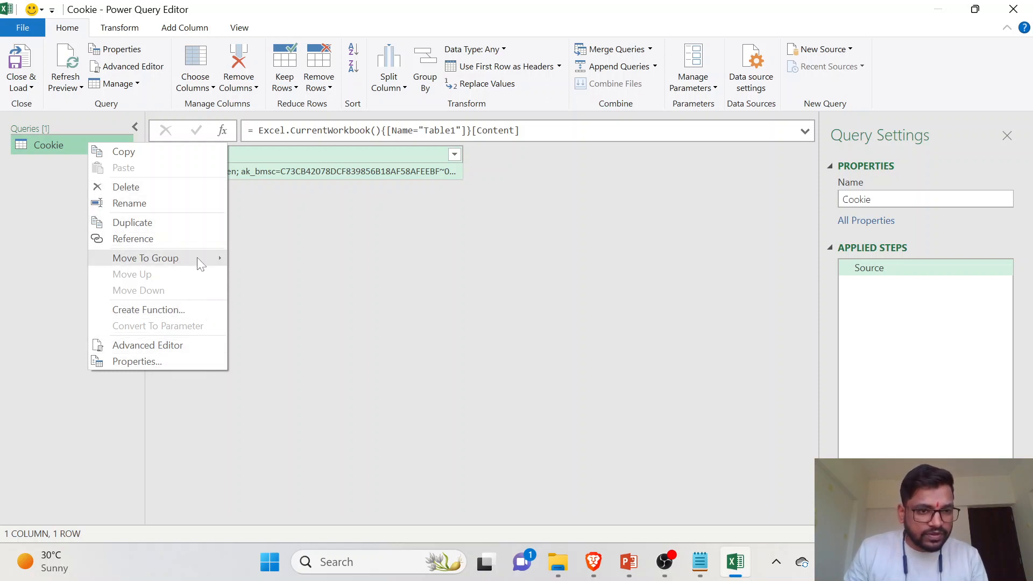
mouse_move(198, 262)
click(25, 203)
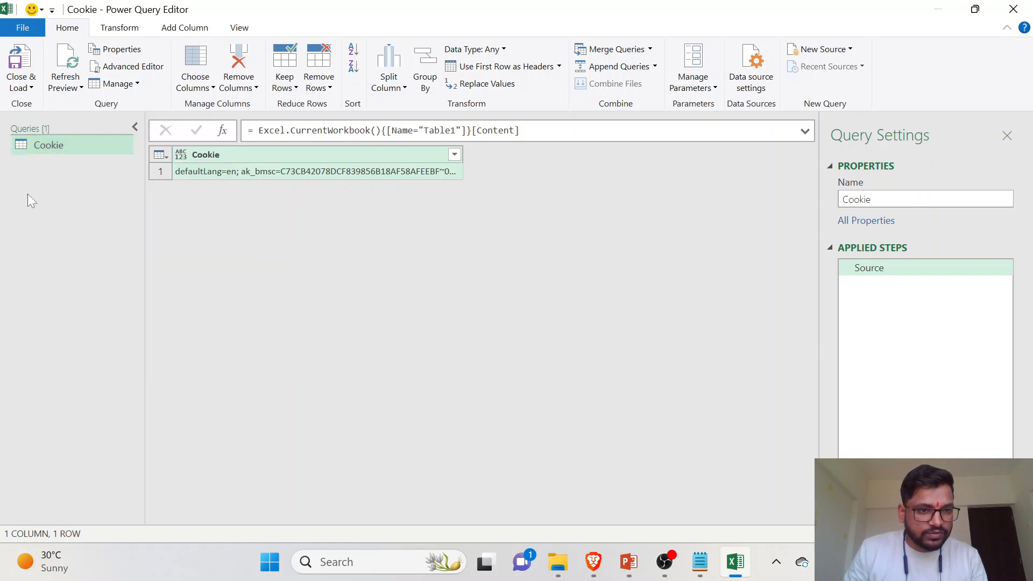
right_click(76, 149)
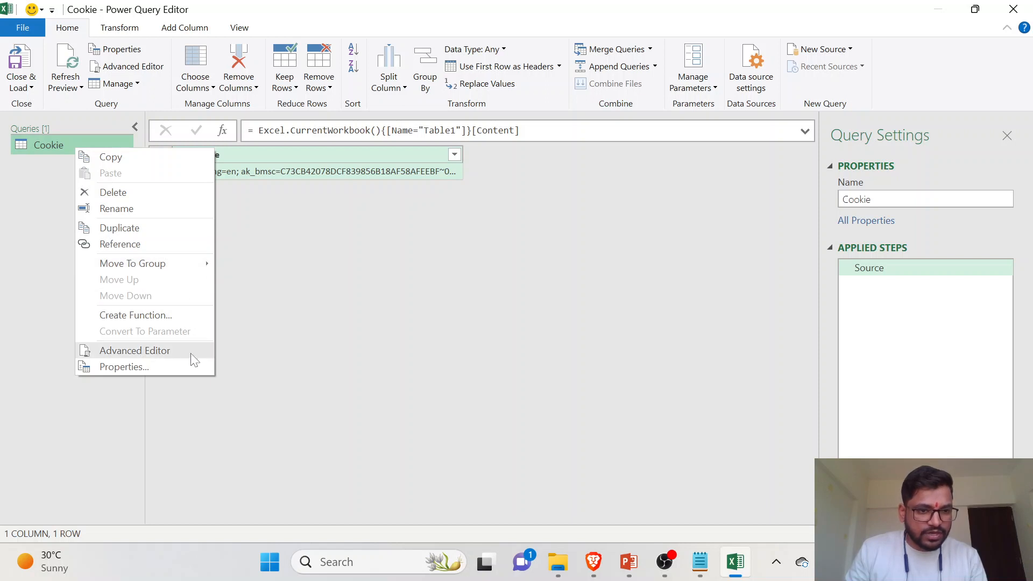
click(360, 214)
- Drill down into the first row's value in the Cookie column so the query returns only the cookie text
click(376, 171)
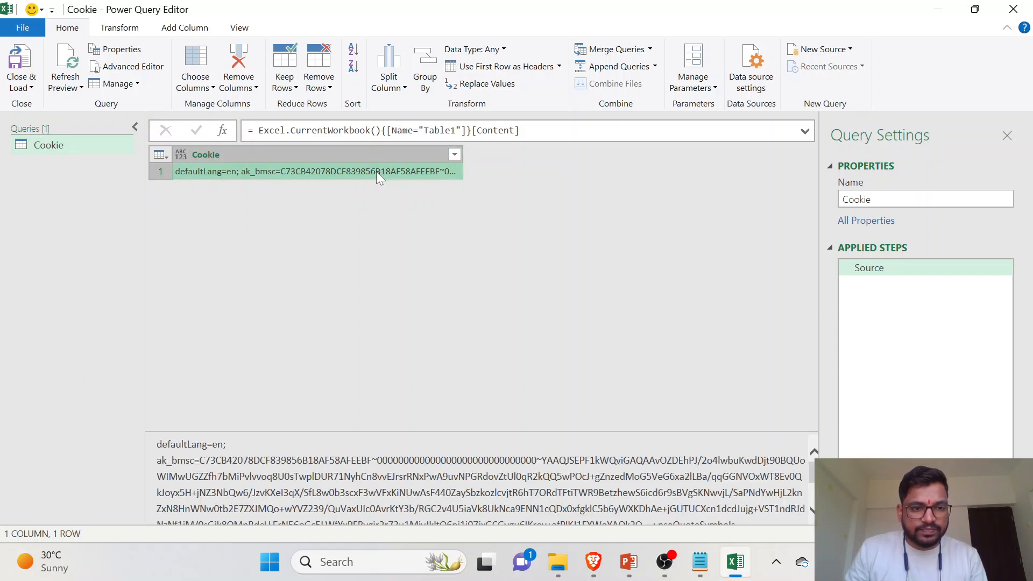
scroll(369, 472, down, 2)
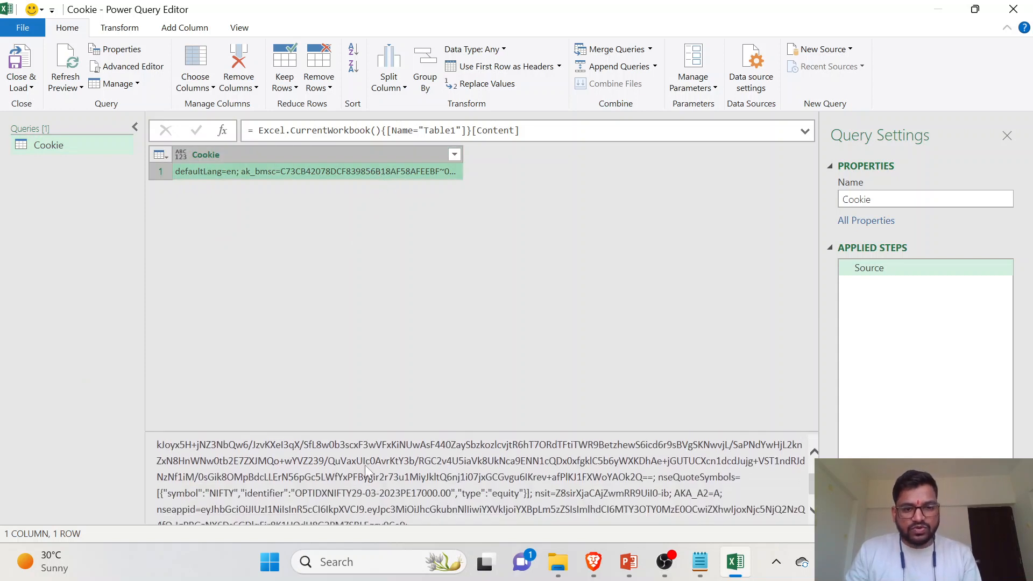
scroll(369, 472, up, 2)
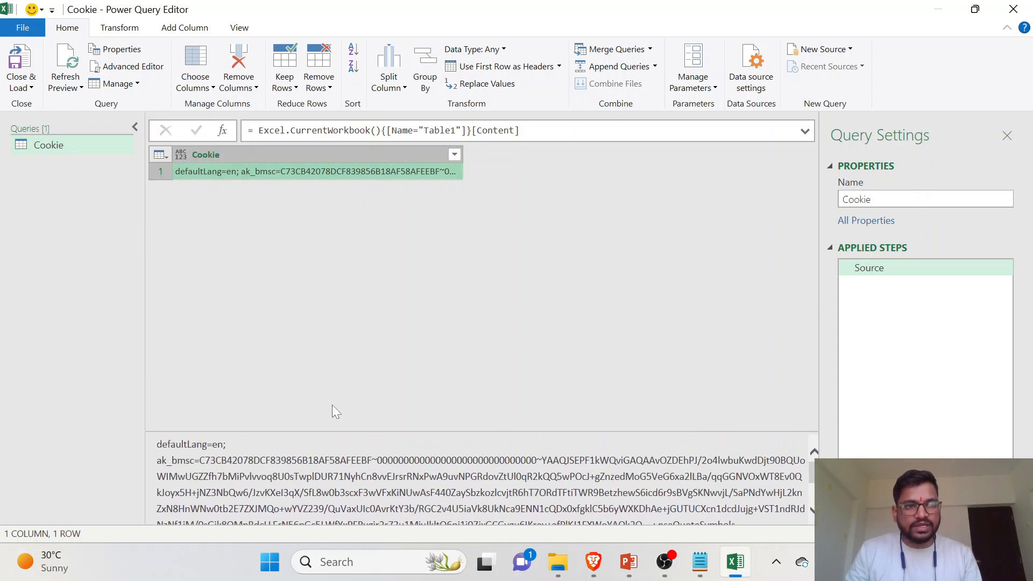
right_click(284, 164)
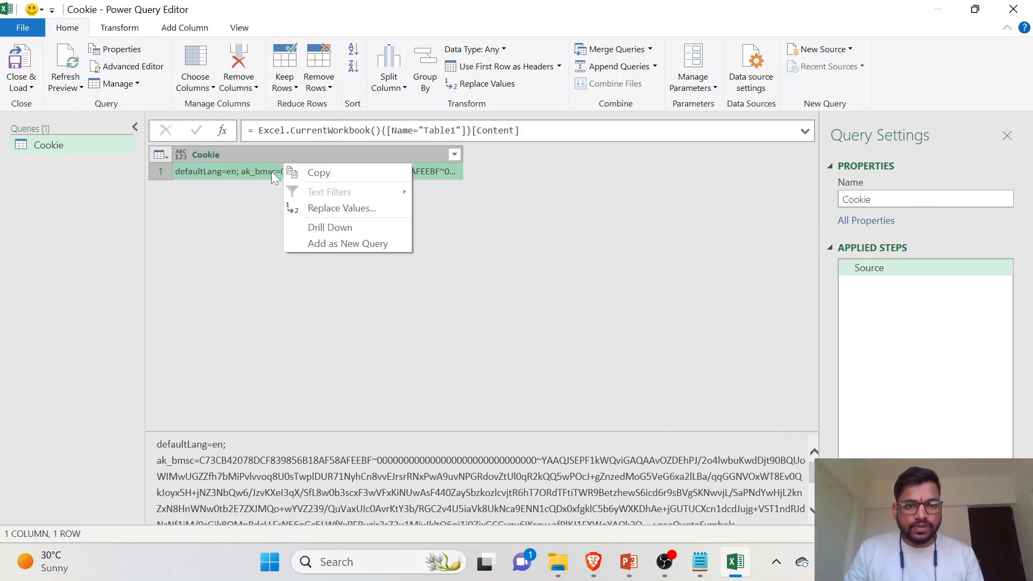
click(333, 228)
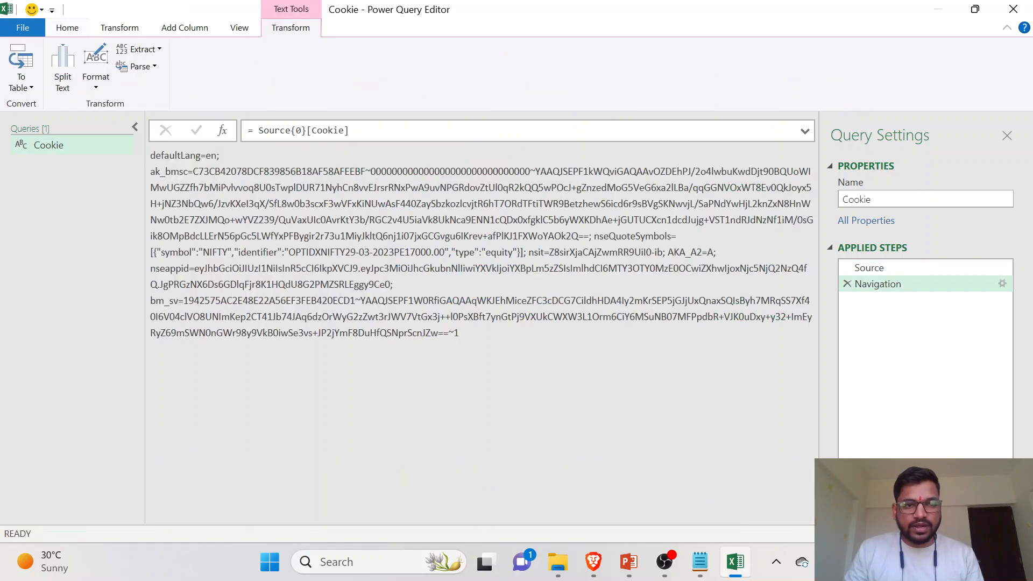
drag(202, 188, 402, 272)
click(399, 299)
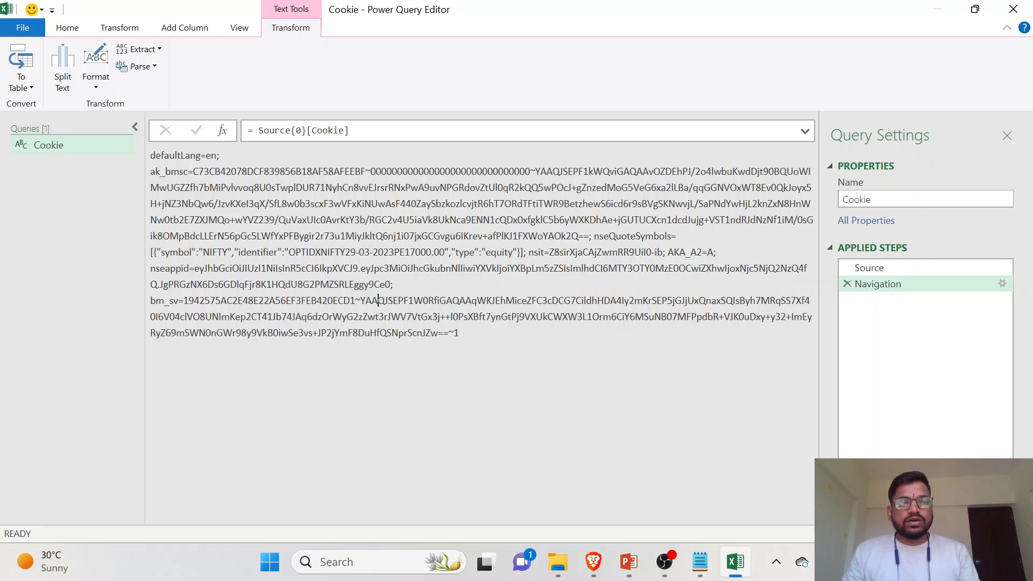
- Open the Cookie query's code in the Advanced Editor
right_click(78, 155)
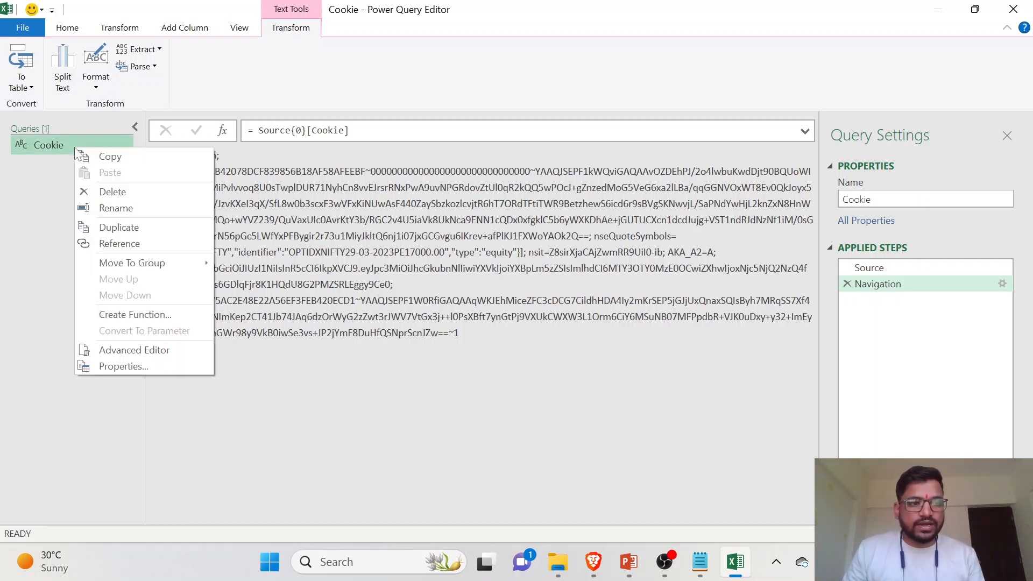
click(193, 348)
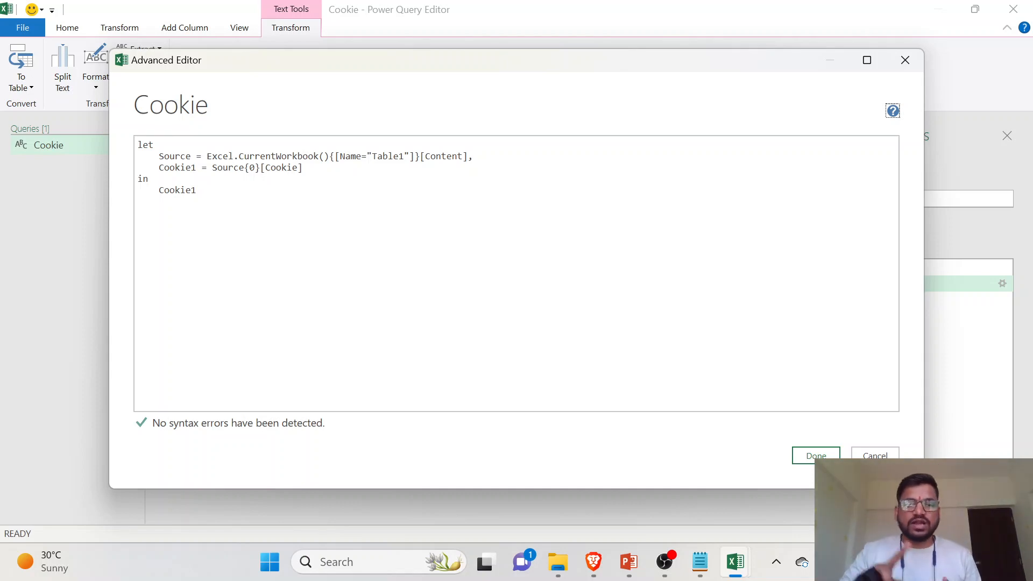
- Clear all existing code from the Cookie query
drag(196, 190, 139, 156)
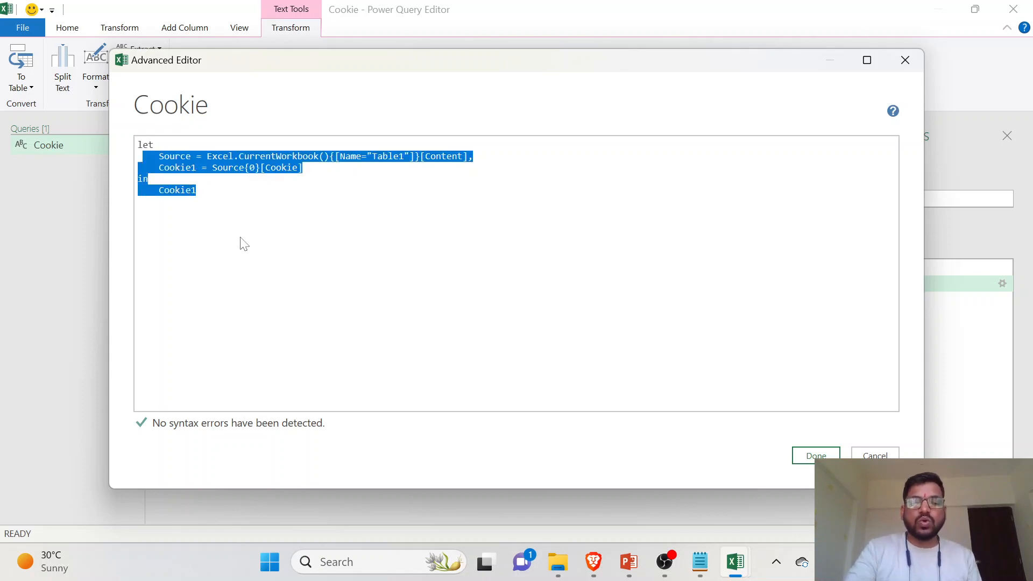
key(BackSpace)
key(BackSpace)
key(BackSpace)
key(BackSpace)
key(BackSpace)
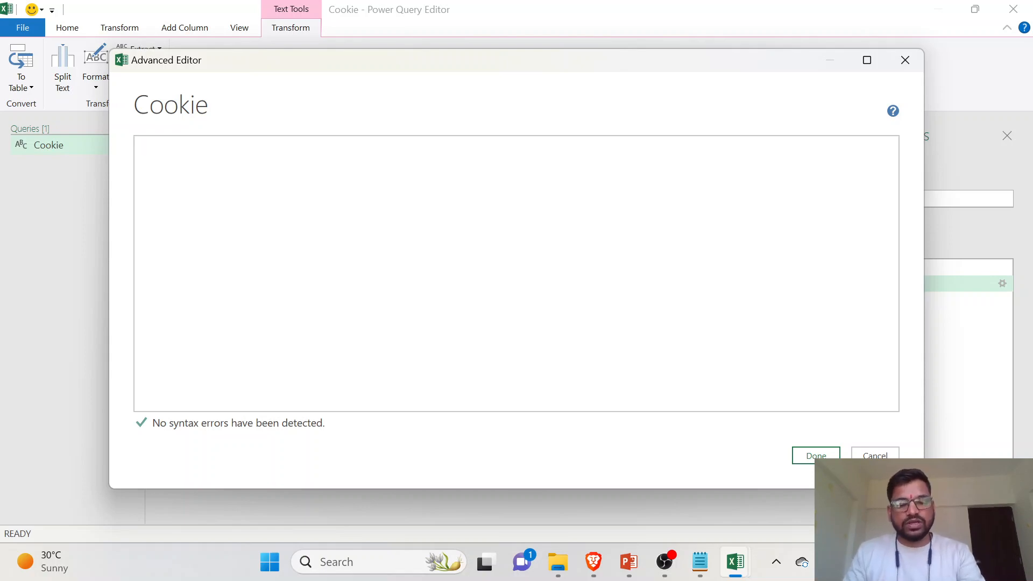
- Switch to Notepad, copy the line "let cookies=()=>" from the New Code section, and return to the Advanced Editor
key(alt+Tab)
key(alt+Tab)
key(alt+Tab)
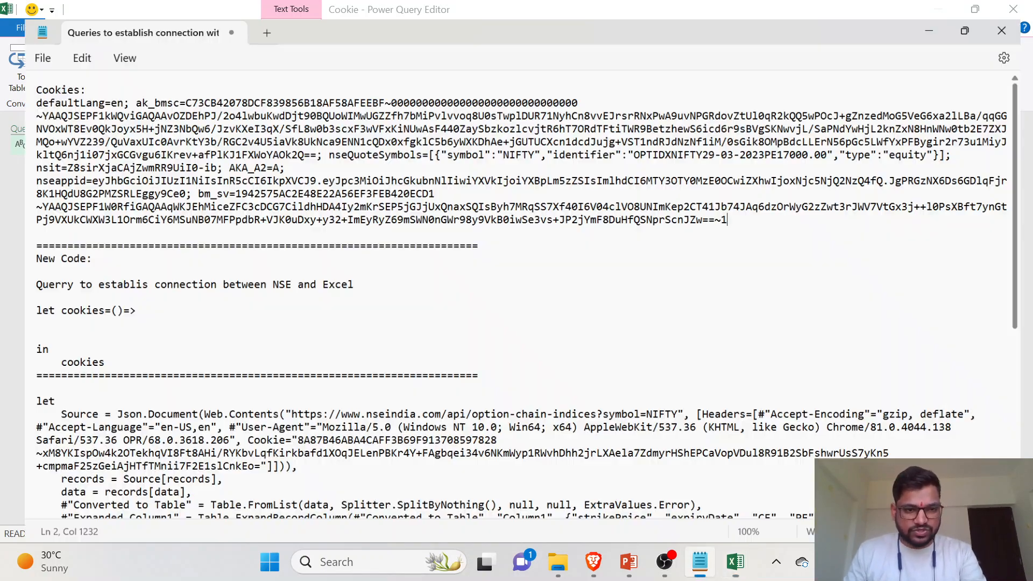
drag(12, 275, 216, 288)
click(96, 316)
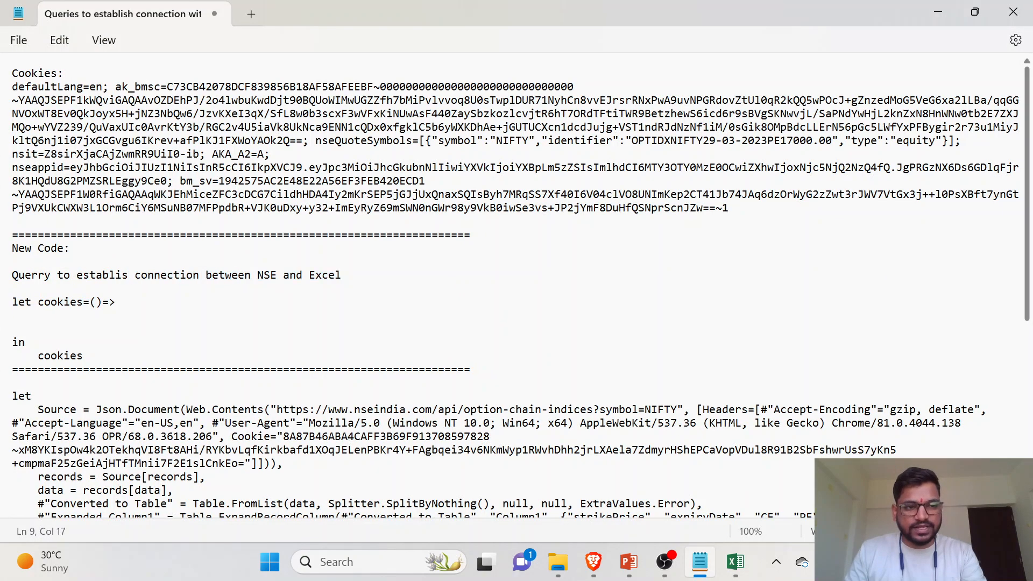
drag(12, 302, 115, 301)
key(ctrl+c)
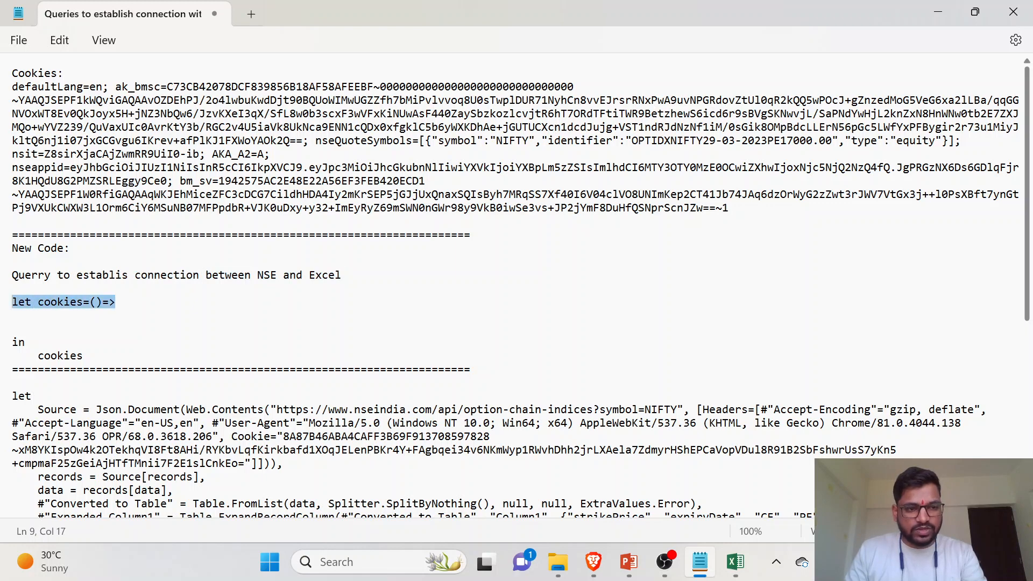
key(alt+Tab)
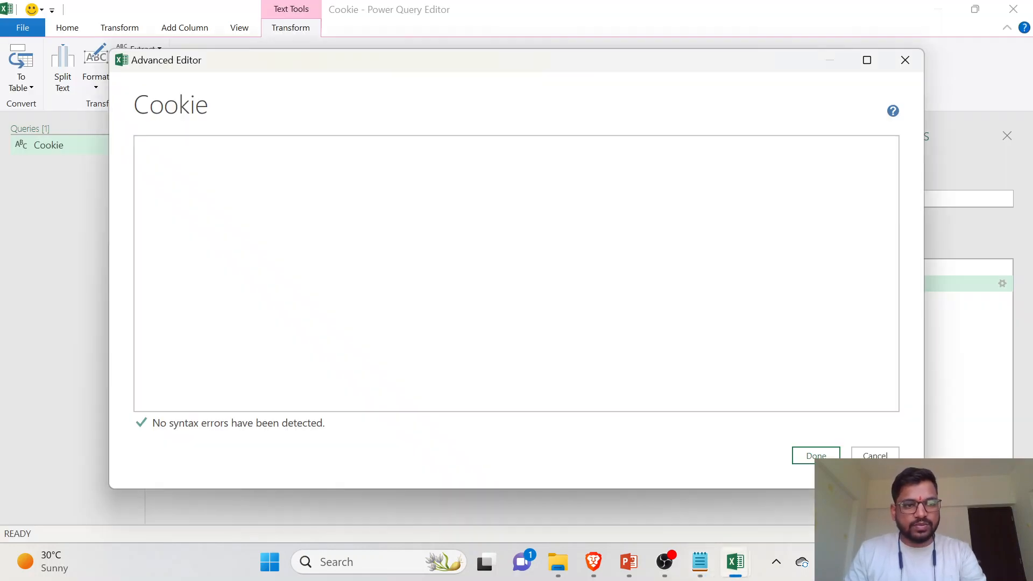
- Try the copied line in the empty code area, and undo both the paste and the code deletion
key(ctrl+v)
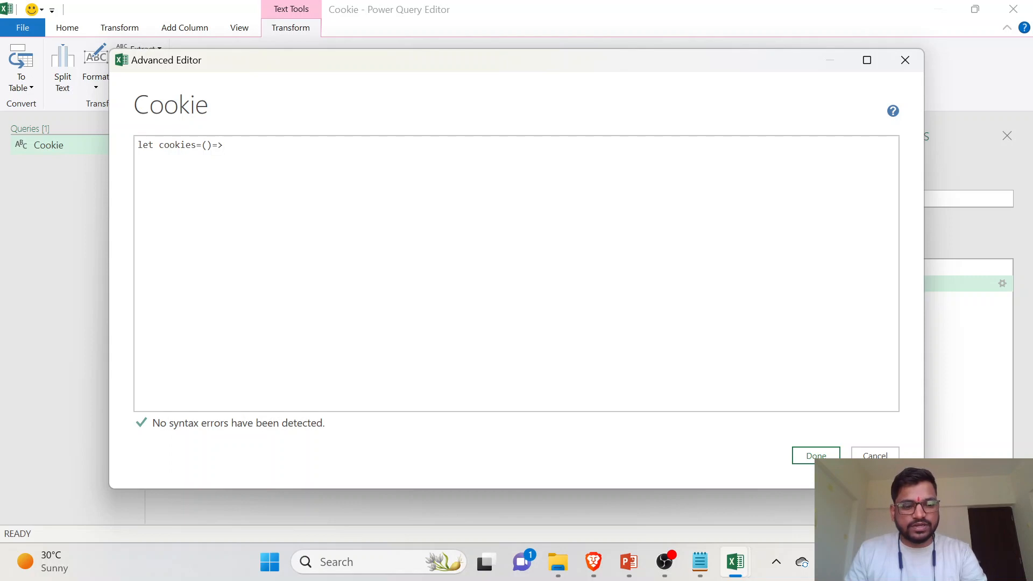
key(ctrl+z)
key(ctrl+z)
key(ctrl+z)
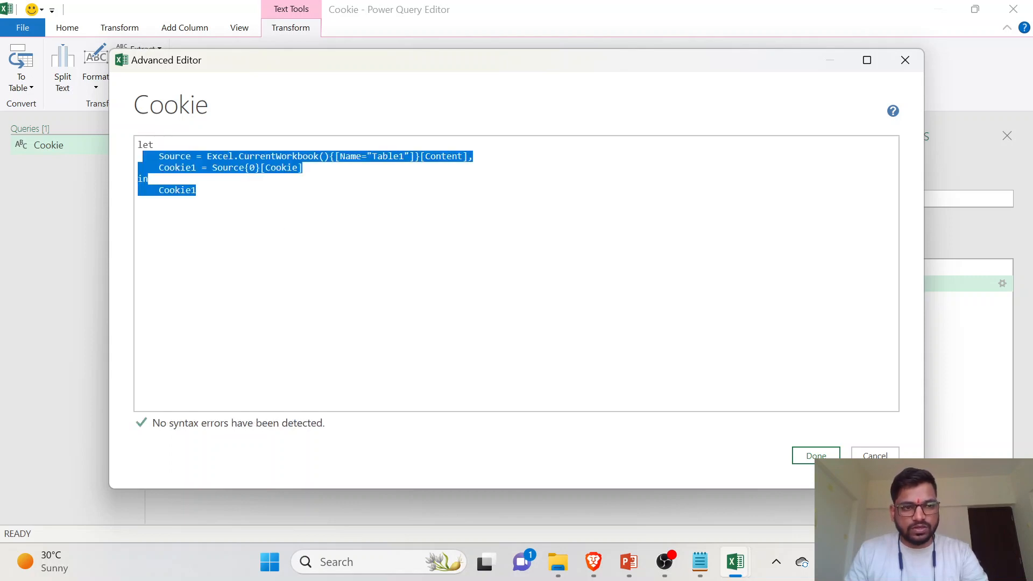
- Insert the copied line "let cookies=()=>" above the Cookie query's original let block
click(278, 237)
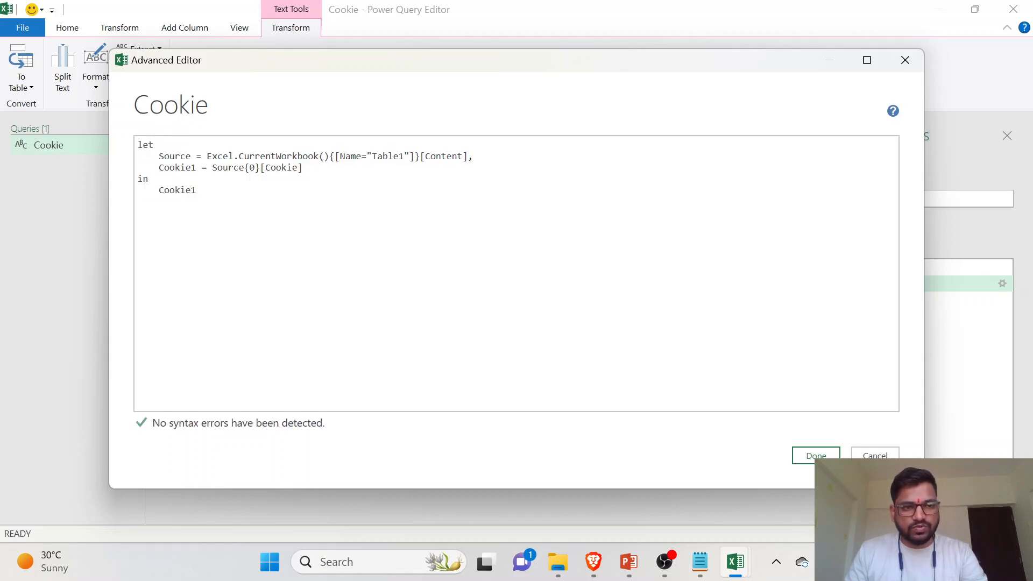
key(Return)
key(Return)
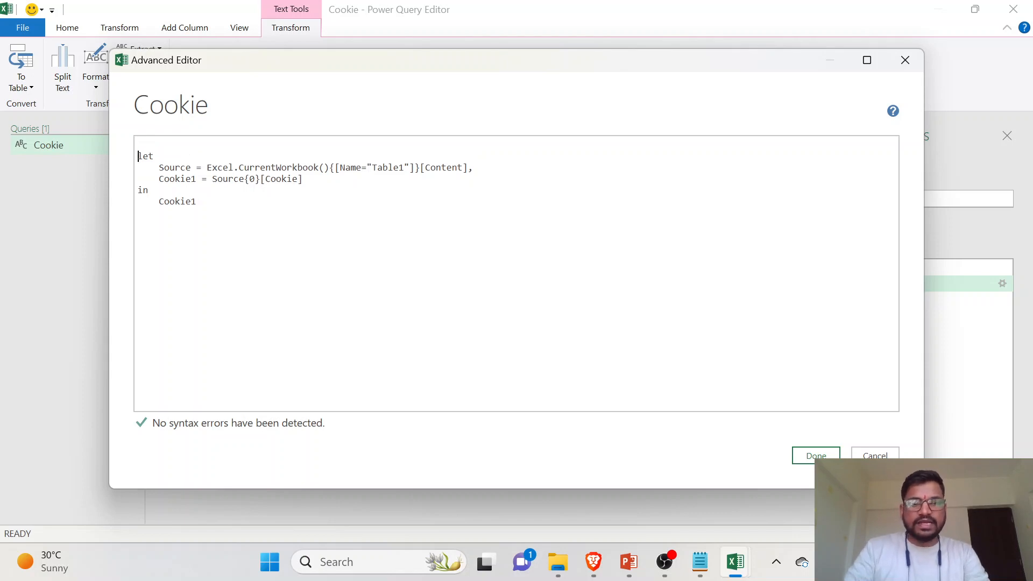
key(ctrl+v)
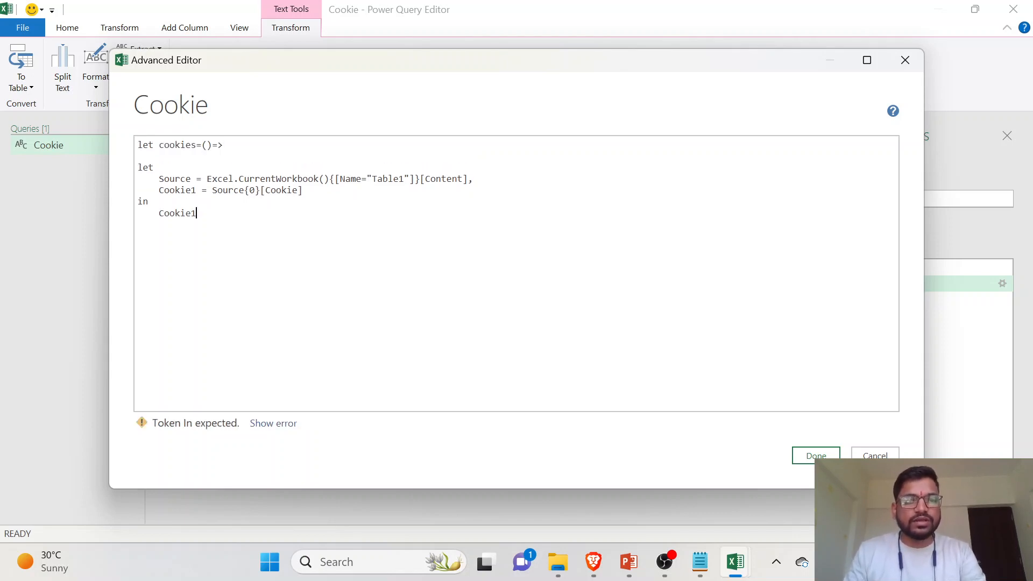
- Append the closing lines "in cookies" from the Notepad New Code section below Cookie1 and apply the Cookie query's code
key(Return)
key(Return)
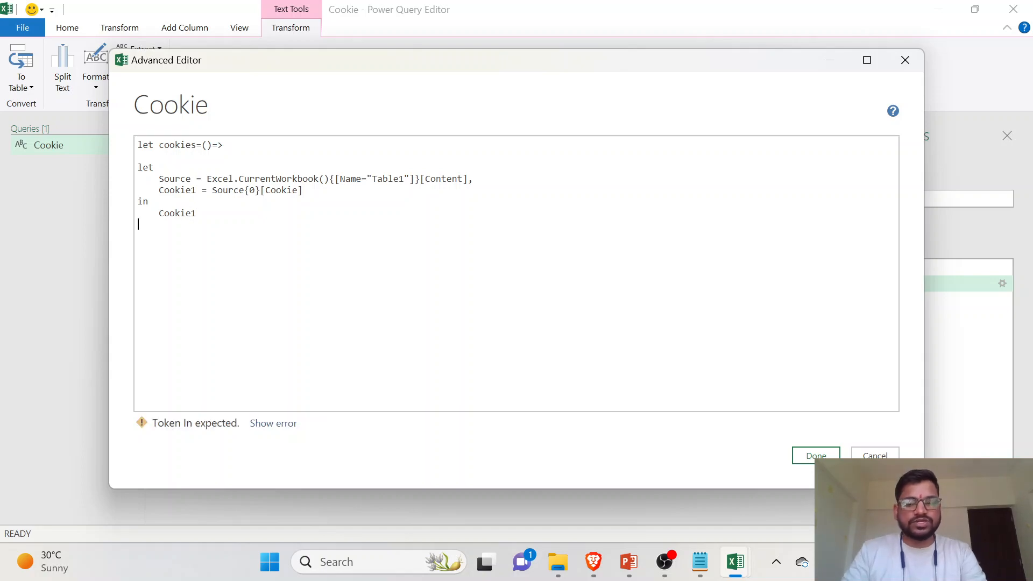
key(alt+Tab)
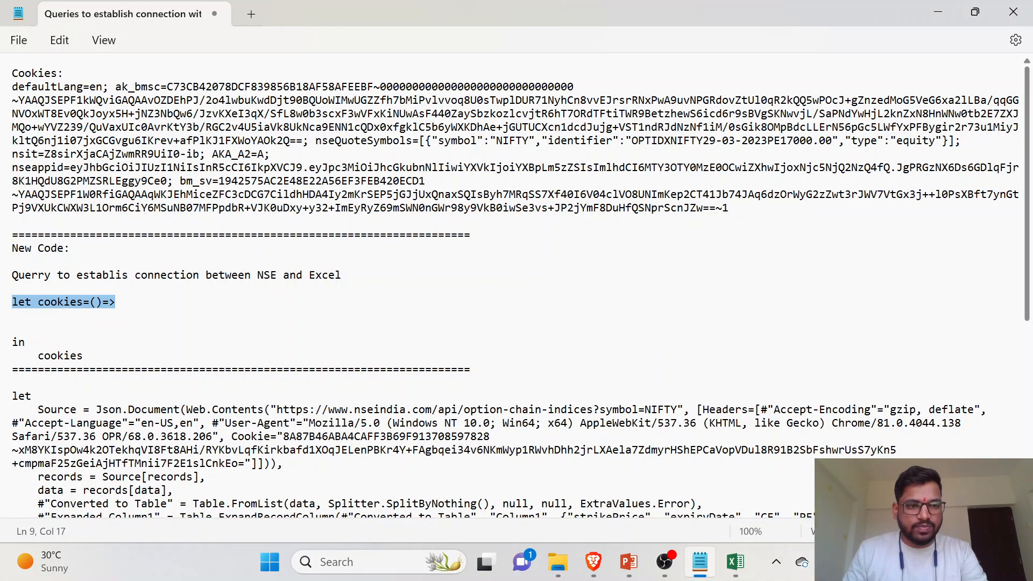
drag(11, 342, 83, 359)
key(ctrl+c)
key(alt+Tab)
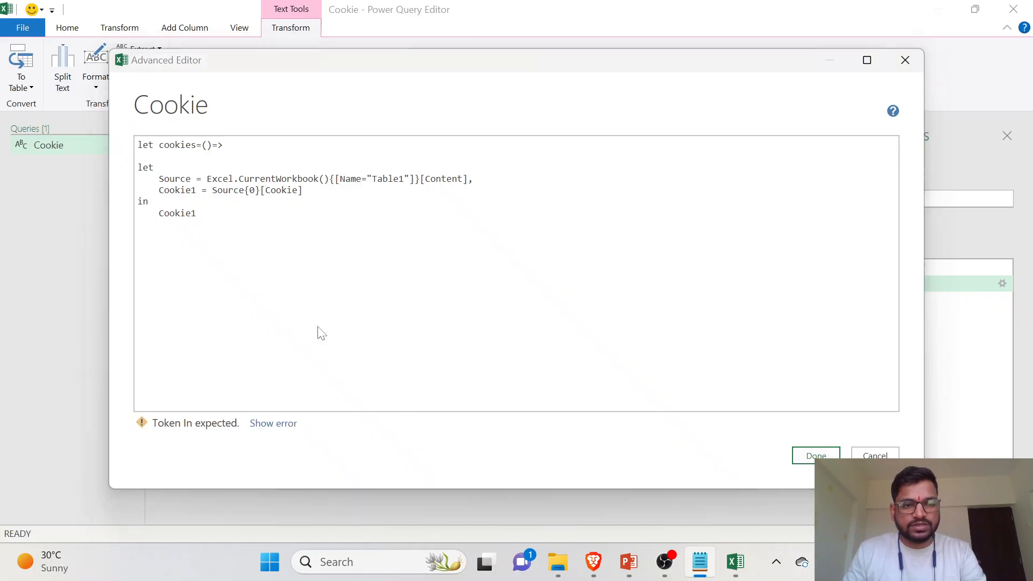
key(ctrl+v)
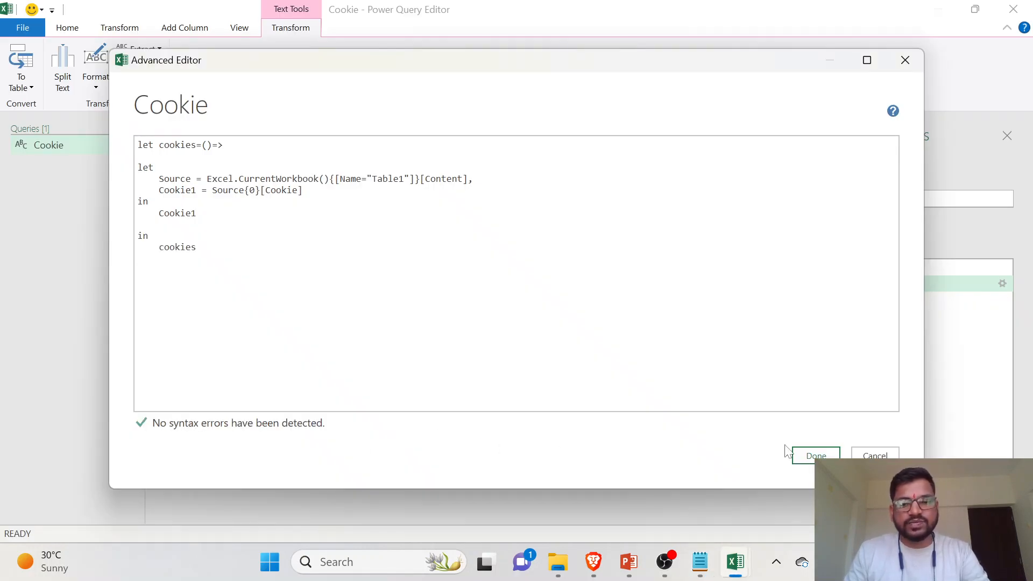
click(816, 456)
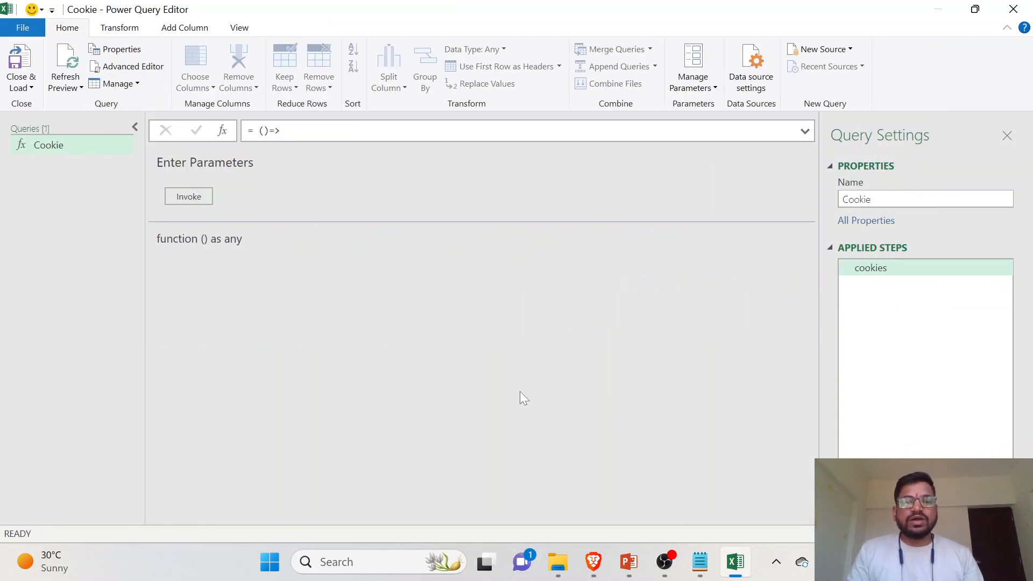
- Create a new blank query alongside the Cookie function
right_click(82, 181)
click(70, 181)
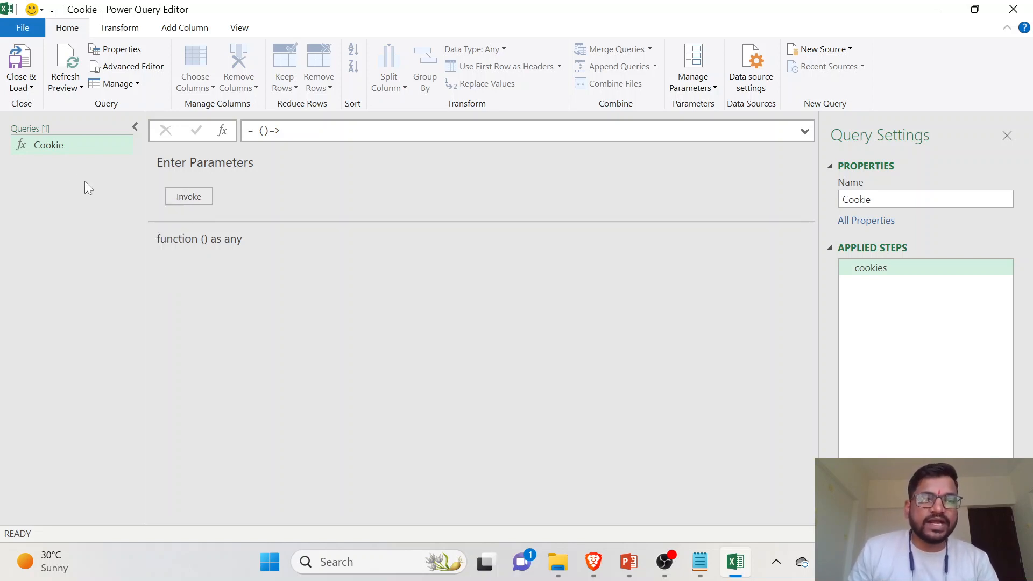
right_click(108, 183)
mouse_move(167, 215)
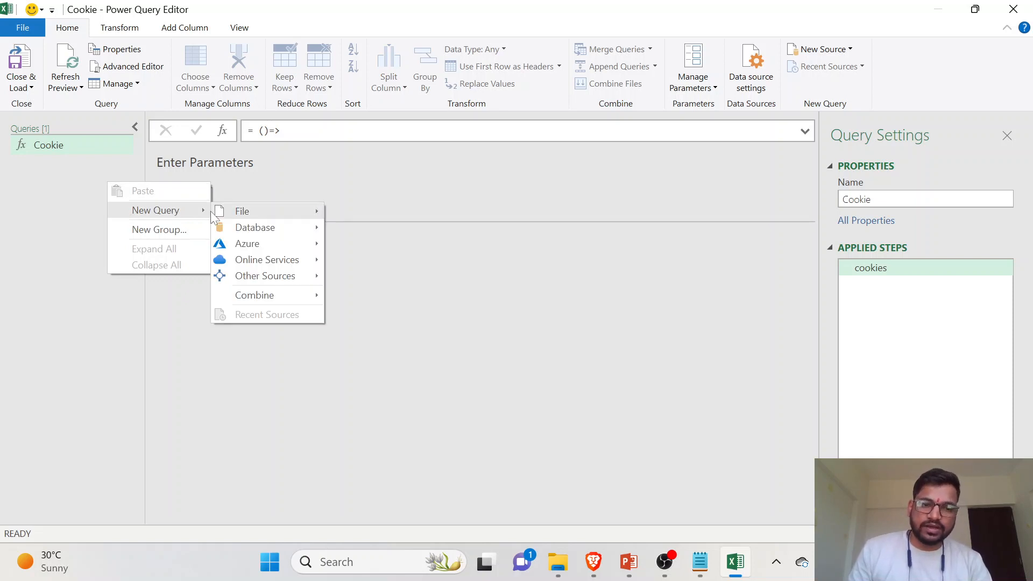
mouse_move(307, 265)
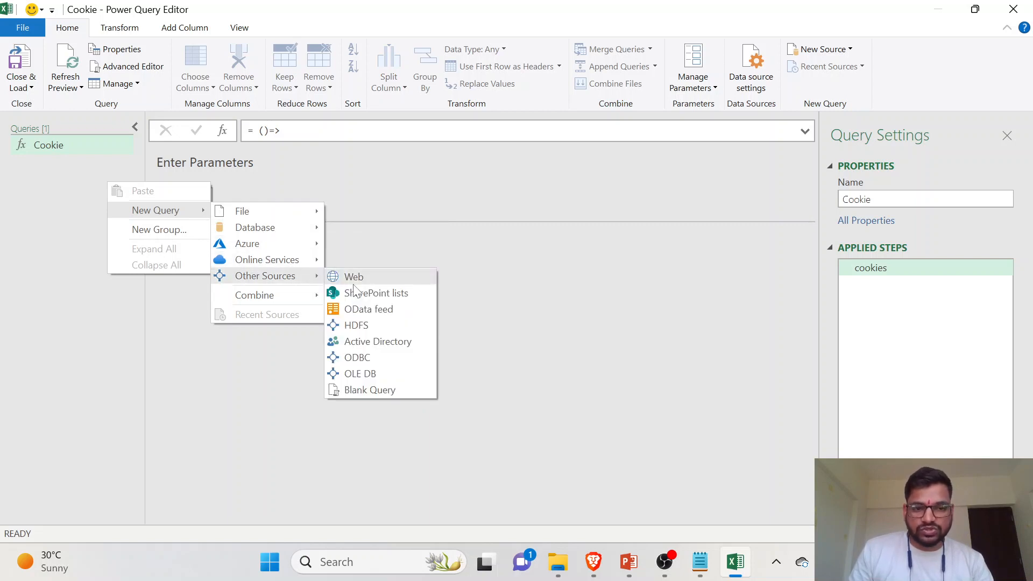
click(399, 390)
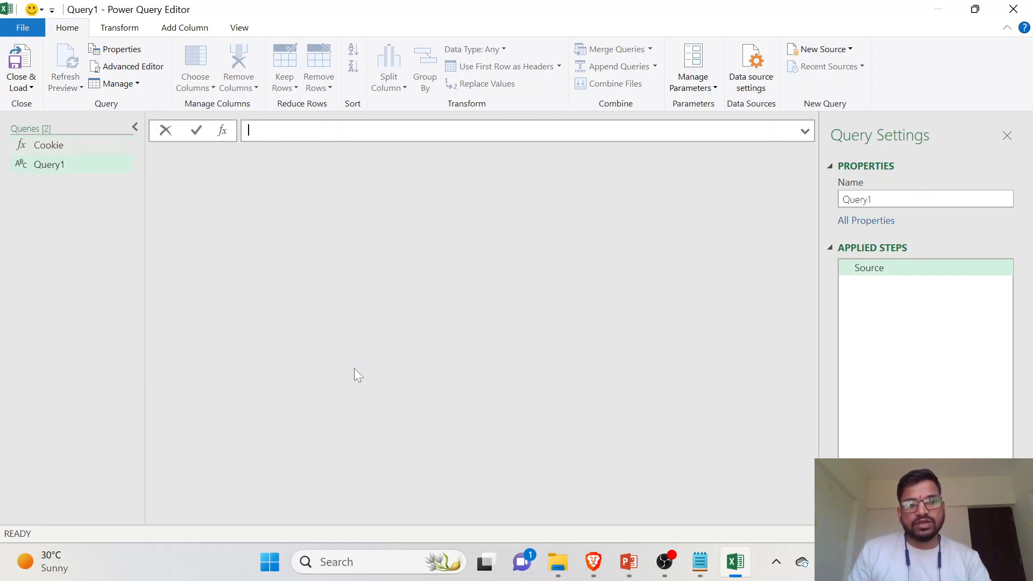
- Rename the new blank query as Data
right_click(51, 163)
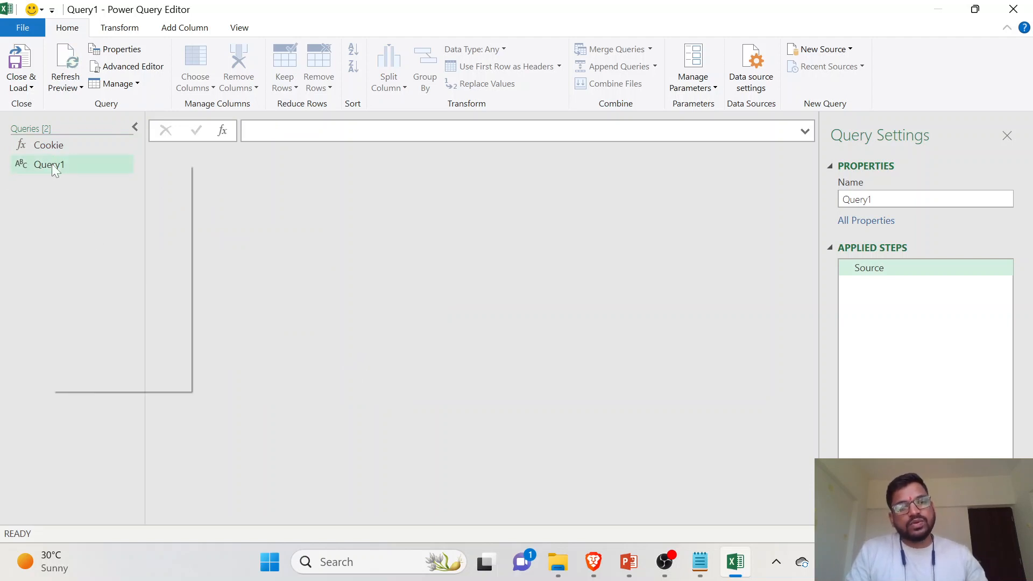
click(103, 223)
text(Dta)
key(BackSpace)
key(BackSpace)
text(ata)
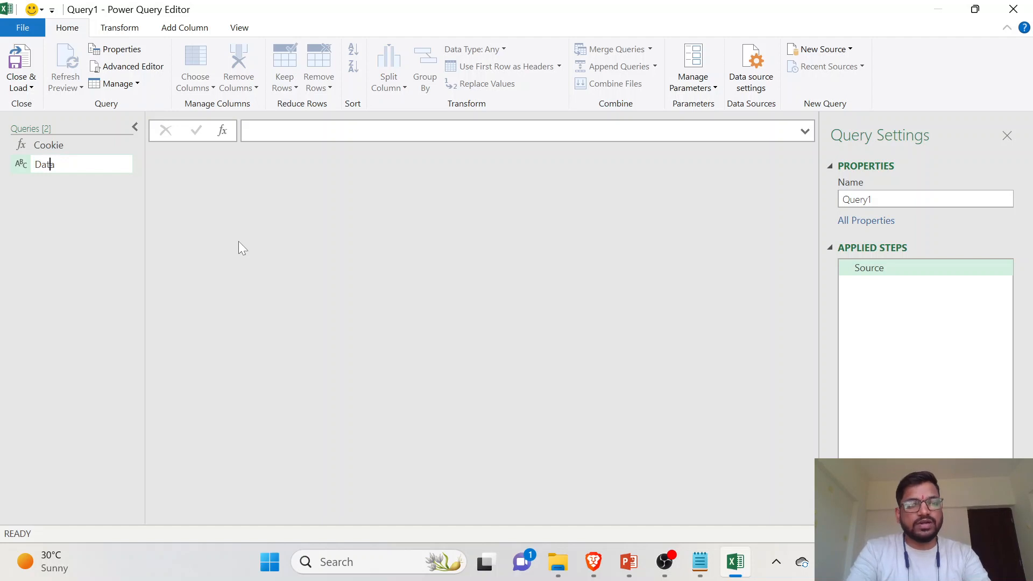
key(Return)
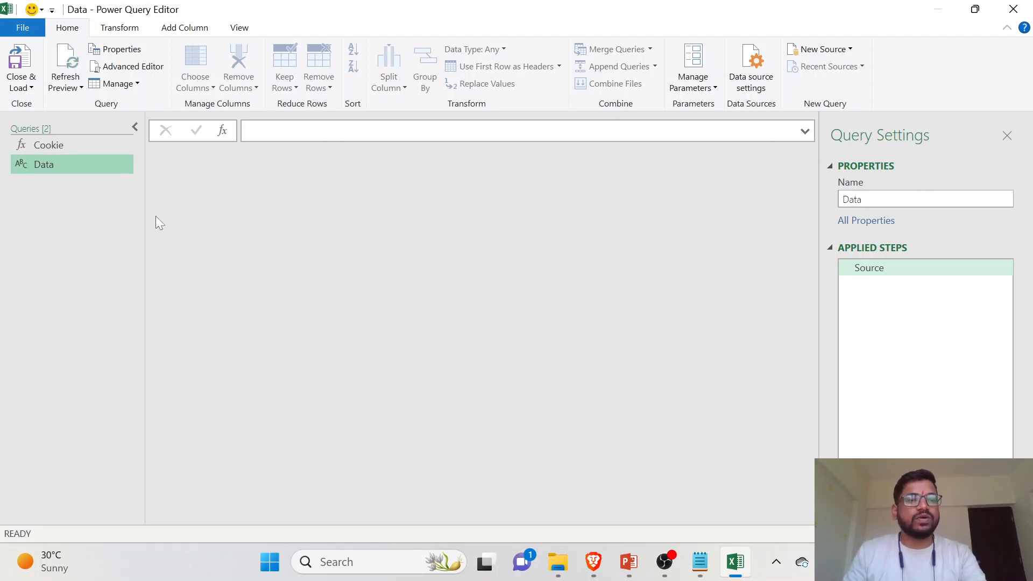
- Open the Data query in the Advanced Editor and clear its default code
right_click(69, 170)
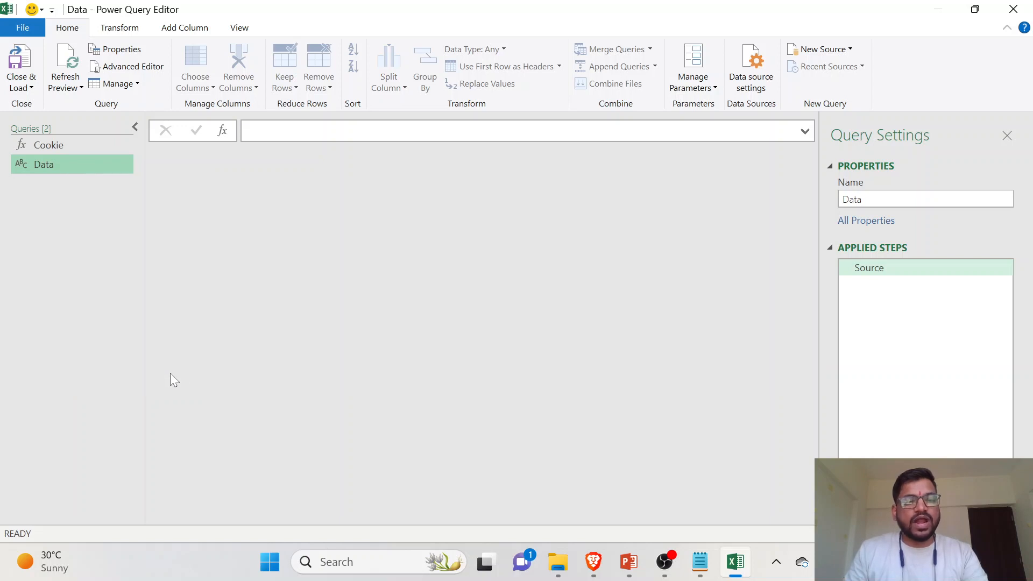
click(170, 371)
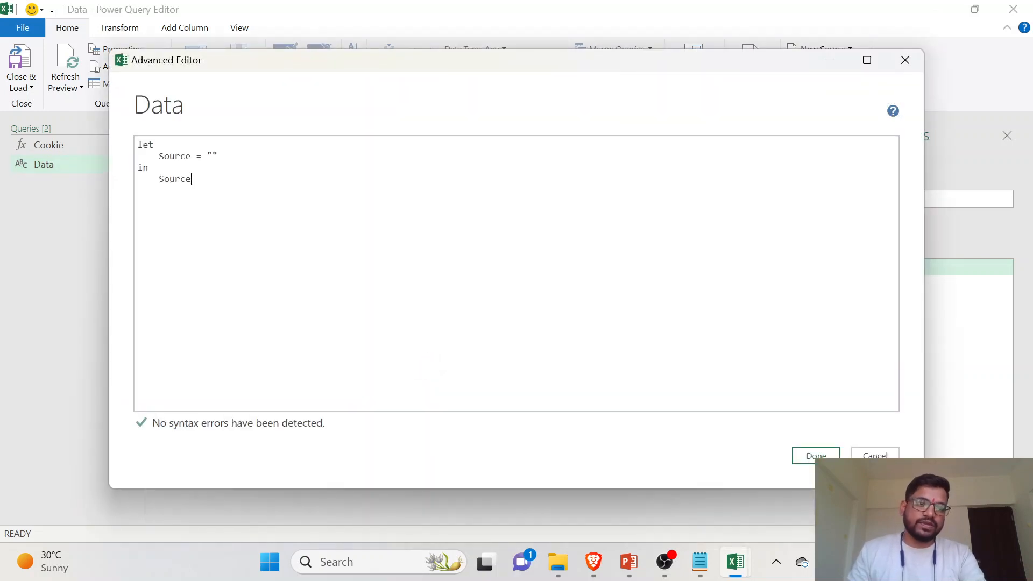
key(ctrl+a)
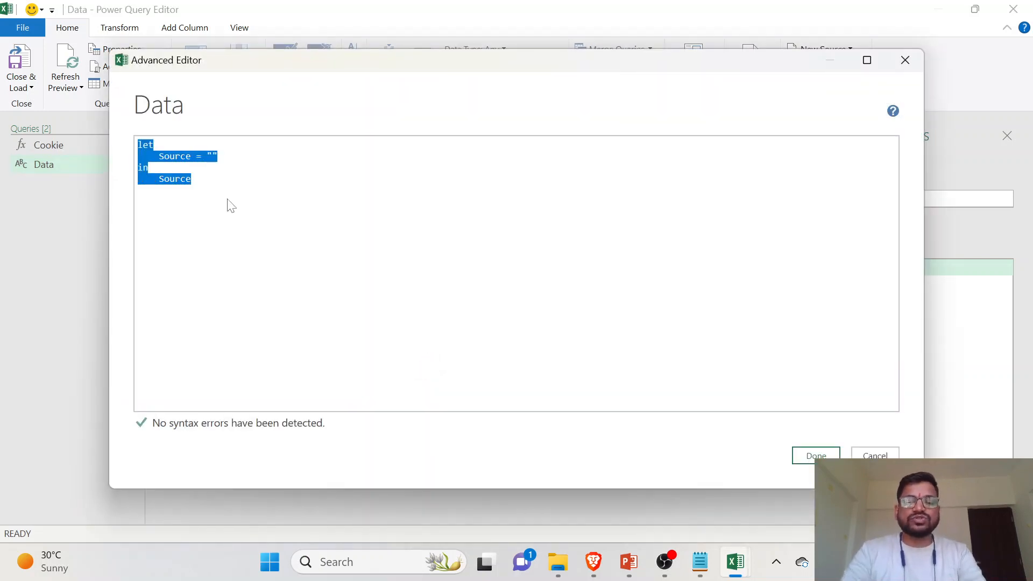
key(BackSpace)
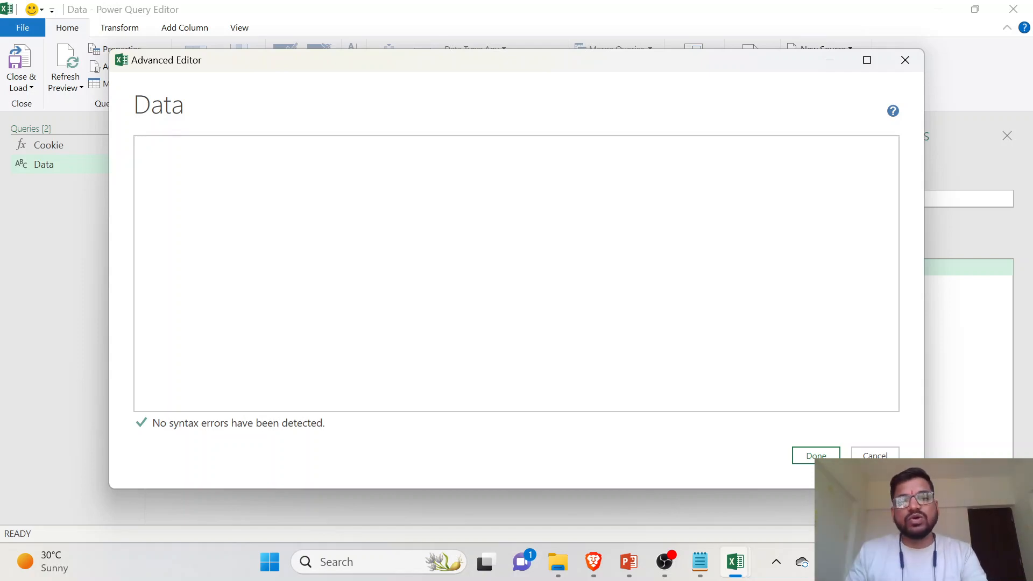
- Copy the NIFTY option-chain let block, including its session cookie, from Notepad into the Data query's code and apply it
key(alt+Tab)
key(alt+Tab)
scroll(517, 288, down, 3)
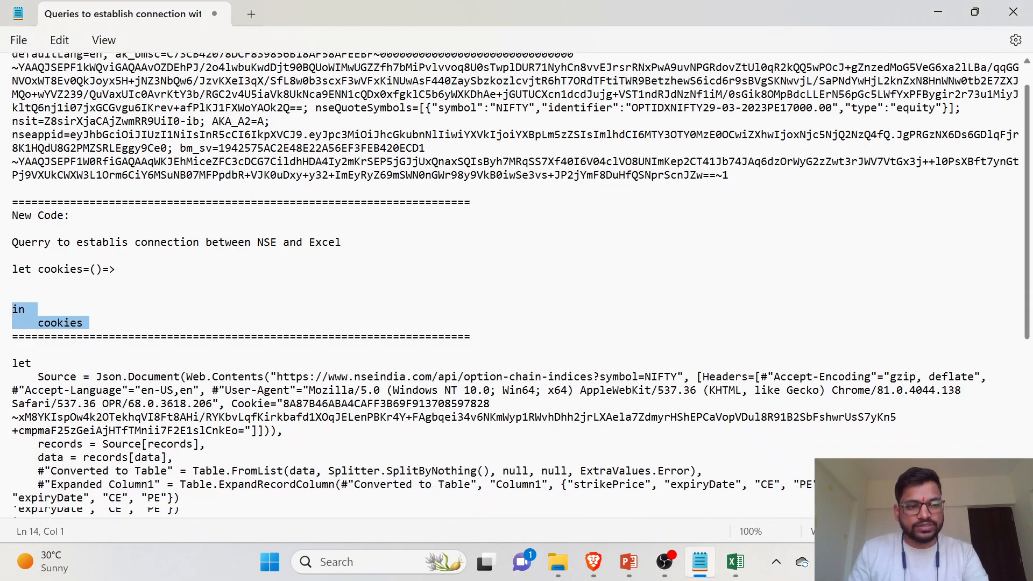
drag(12, 289, 160, 452)
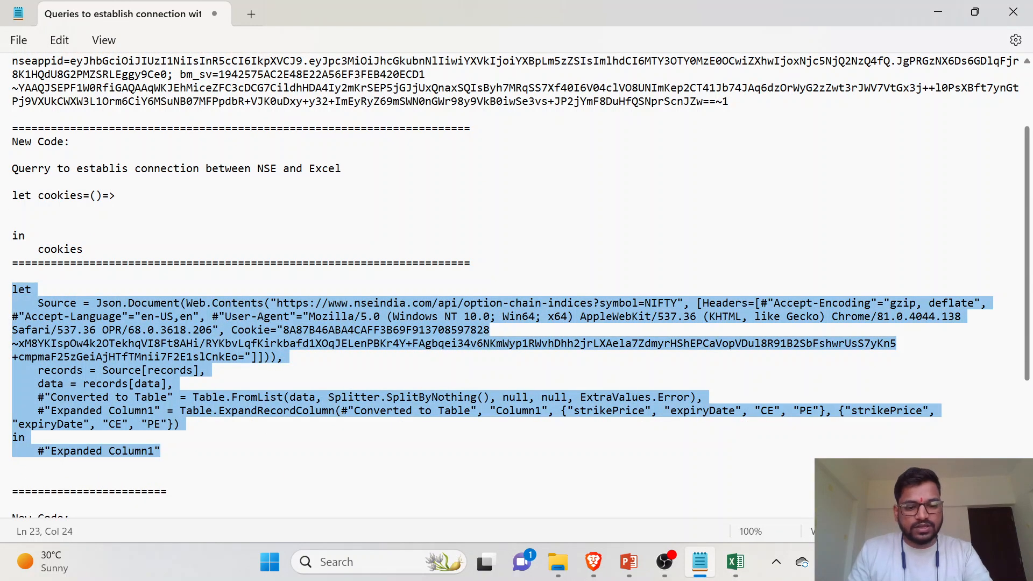
key(alt+Tab)
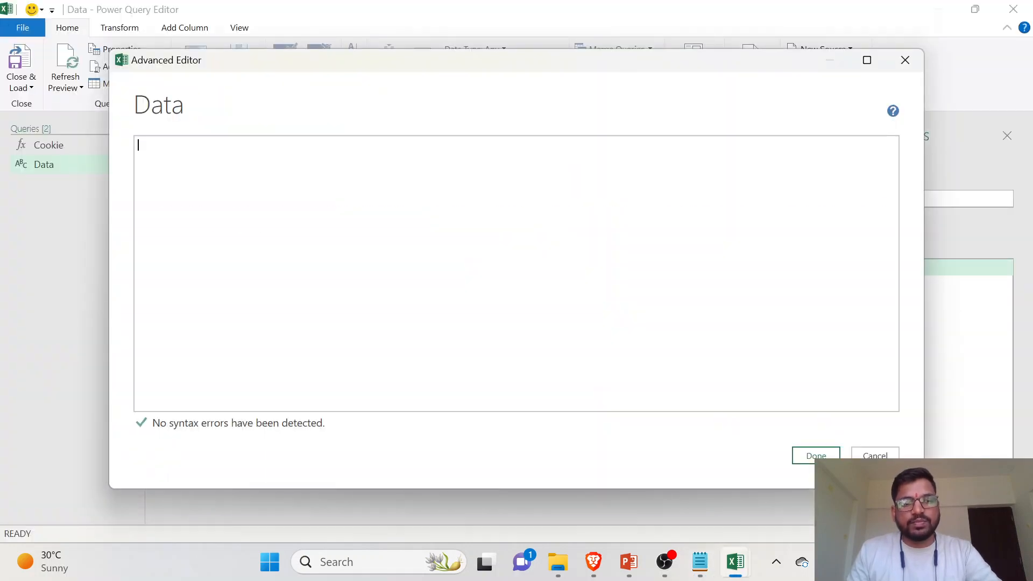
key(ctrl+v)
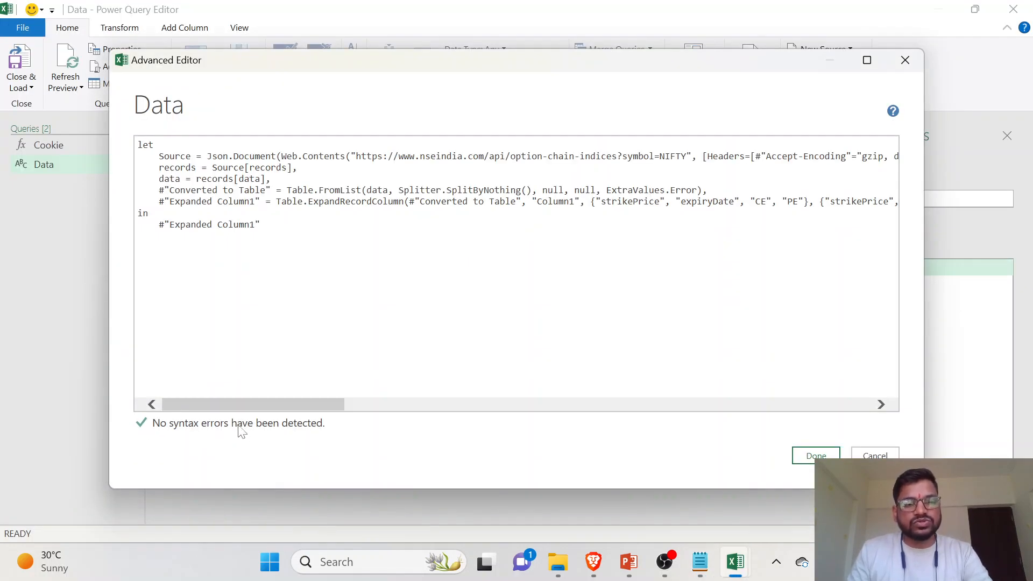
click(815, 456)
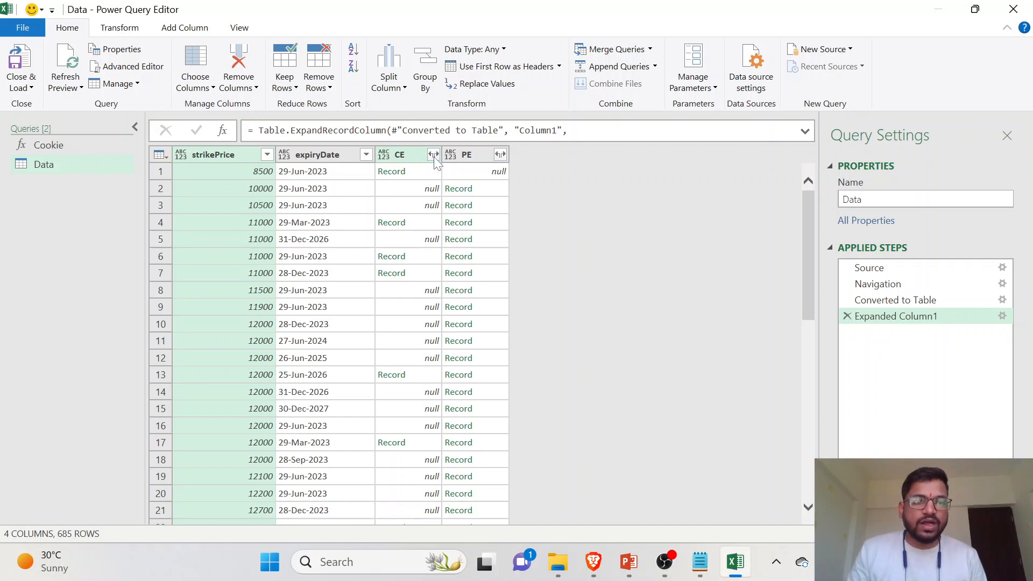
- Compare the expiryDate values with 29 and 30 March 2023 in the system calendar and select a 29-Mar-2023 entry
click(357, 172)
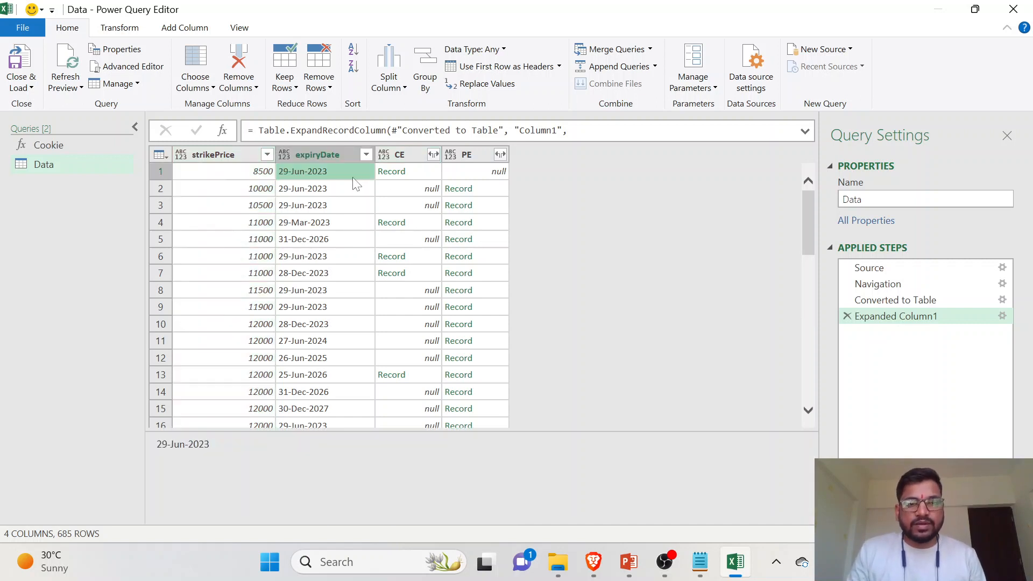
click(979, 562)
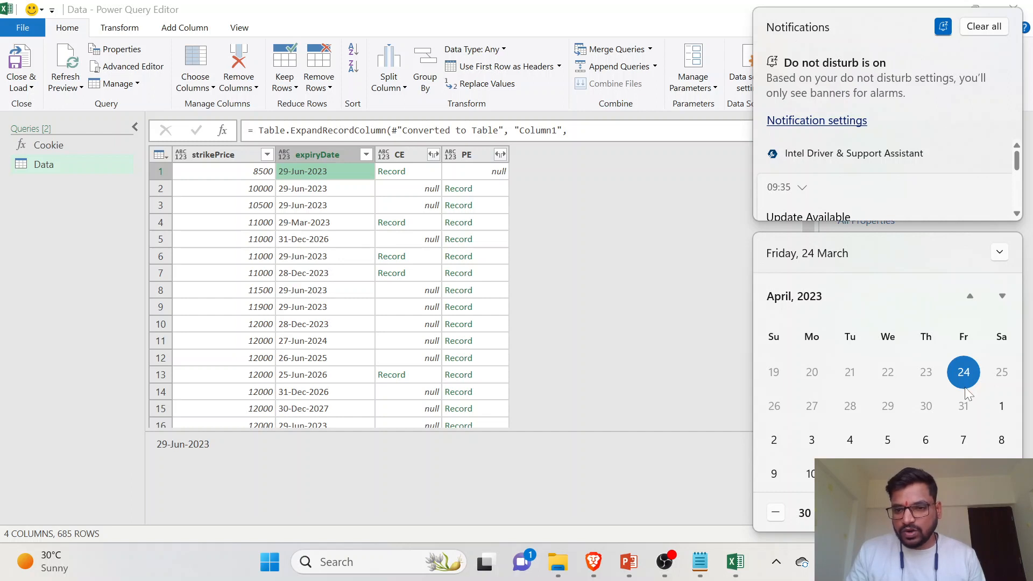
click(918, 418)
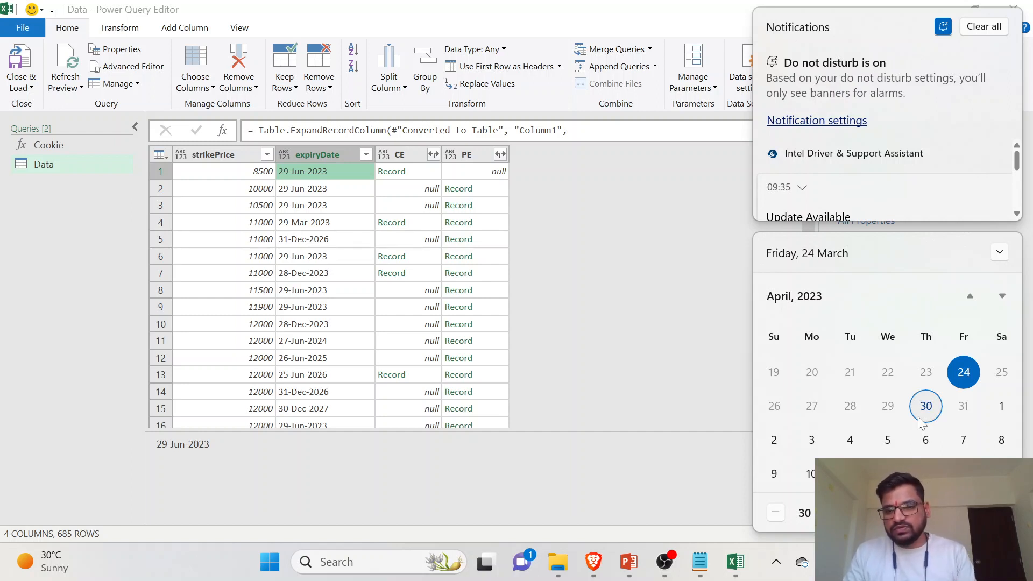
click(891, 409)
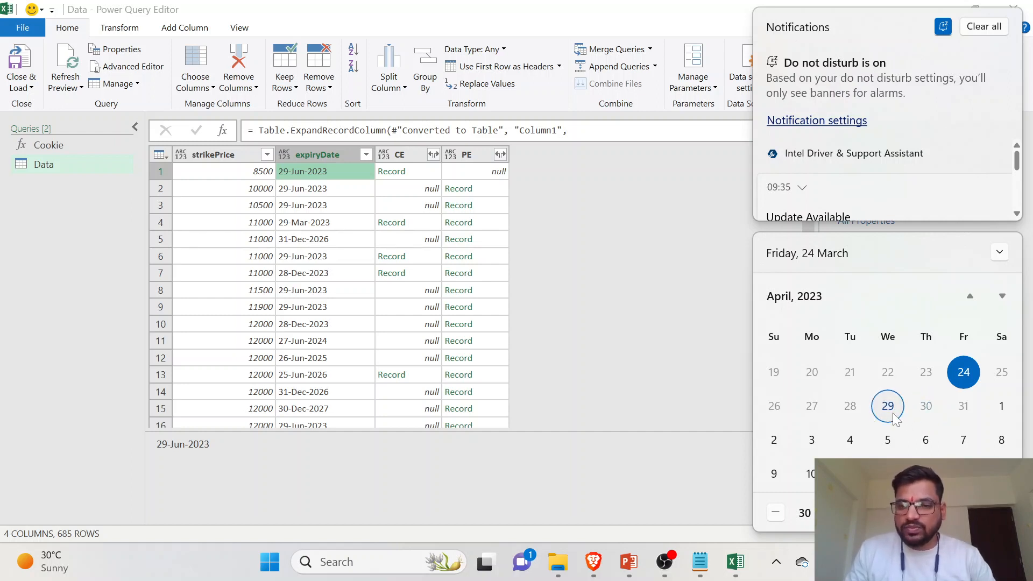
scroll(899, 411, up, 1)
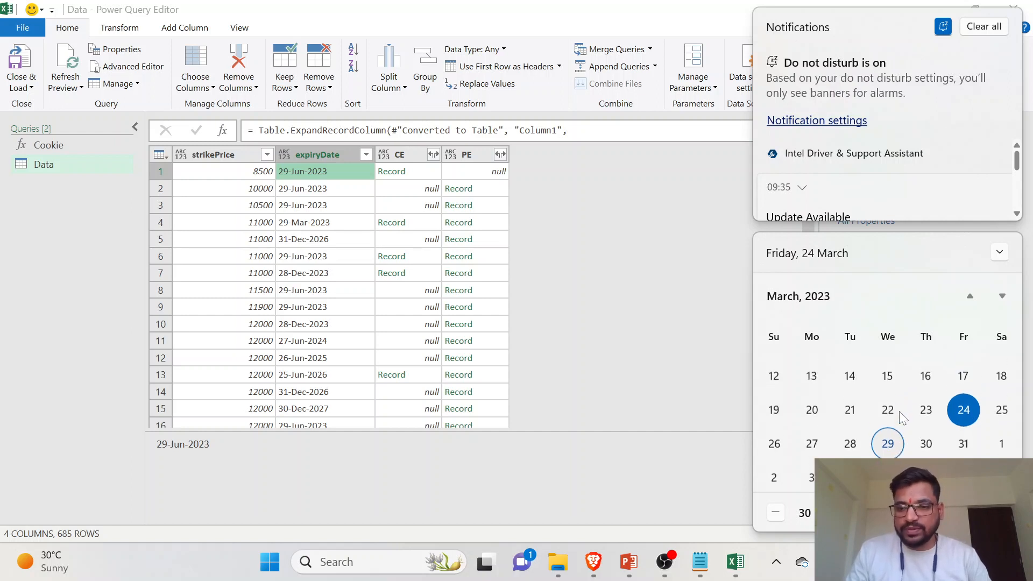
click(620, 358)
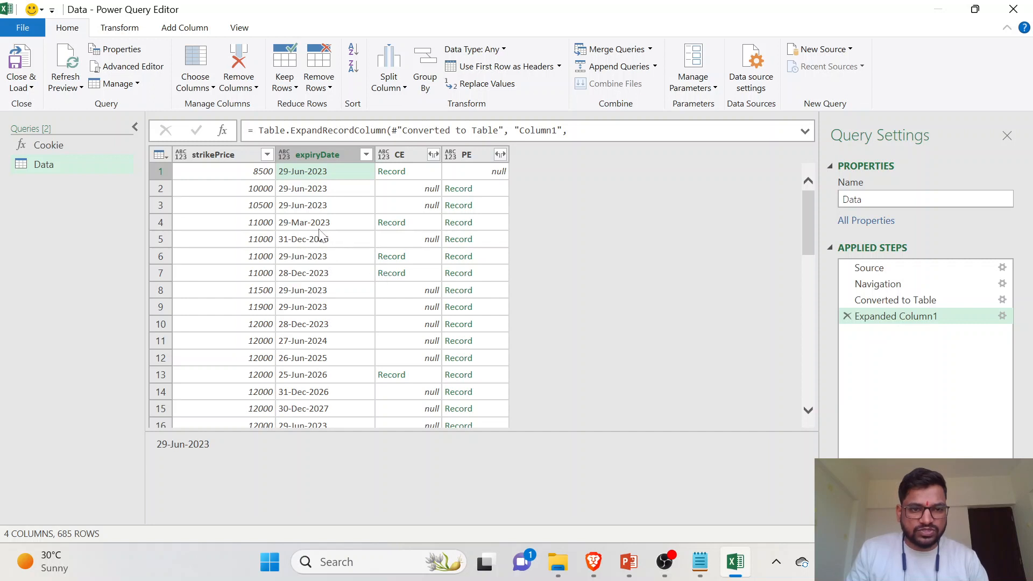
click(338, 226)
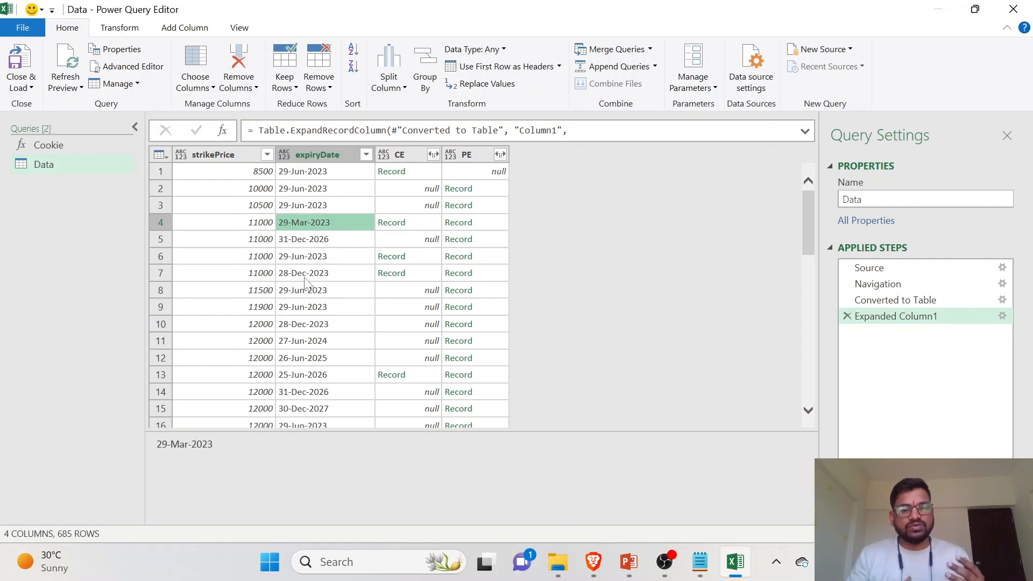
- Filter the expiryDate column to only 29-Mar-2023
click(365, 155)
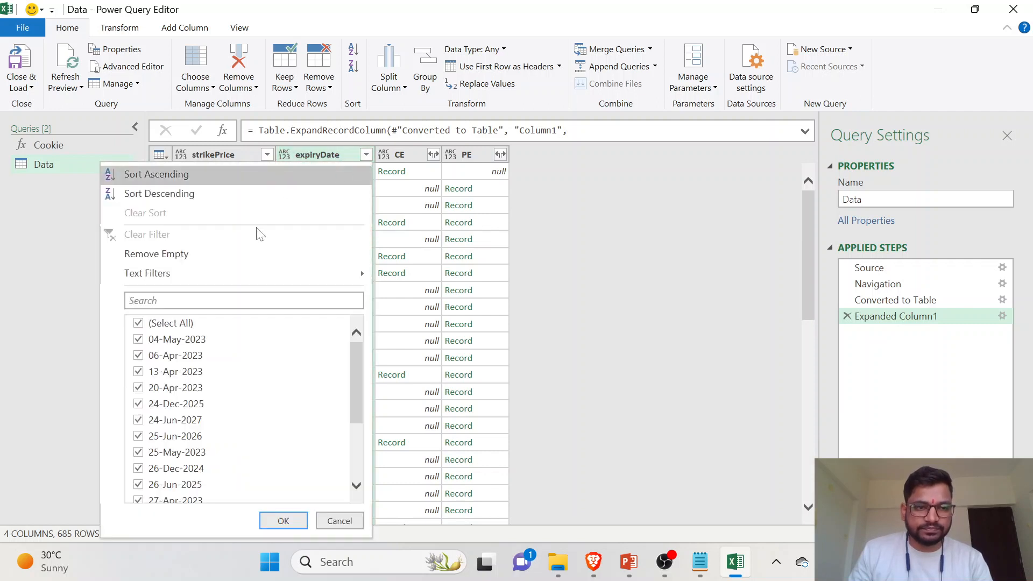
click(154, 322)
scroll(195, 474, down, 5)
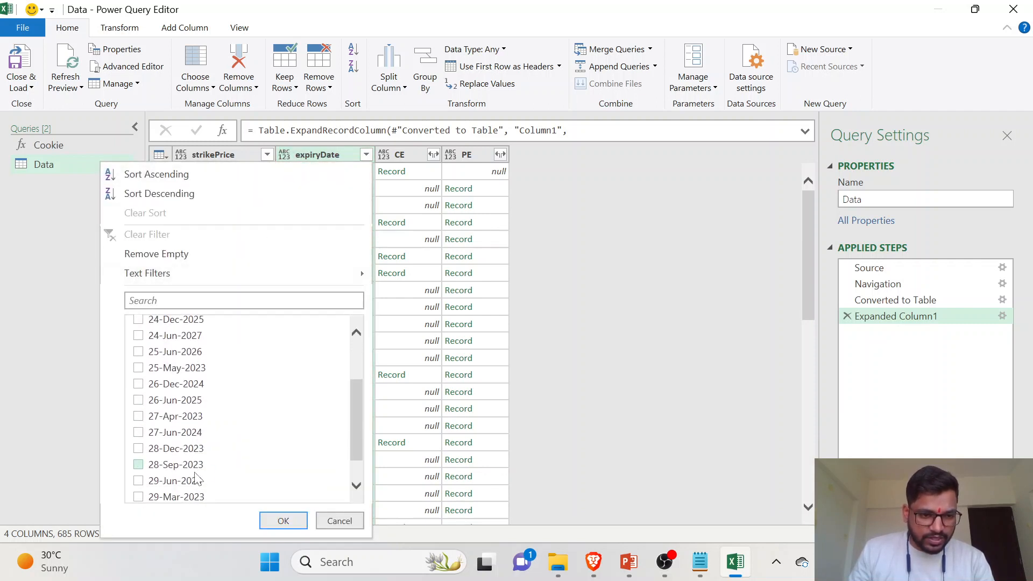
scroll(196, 478, down, 2)
click(200, 469)
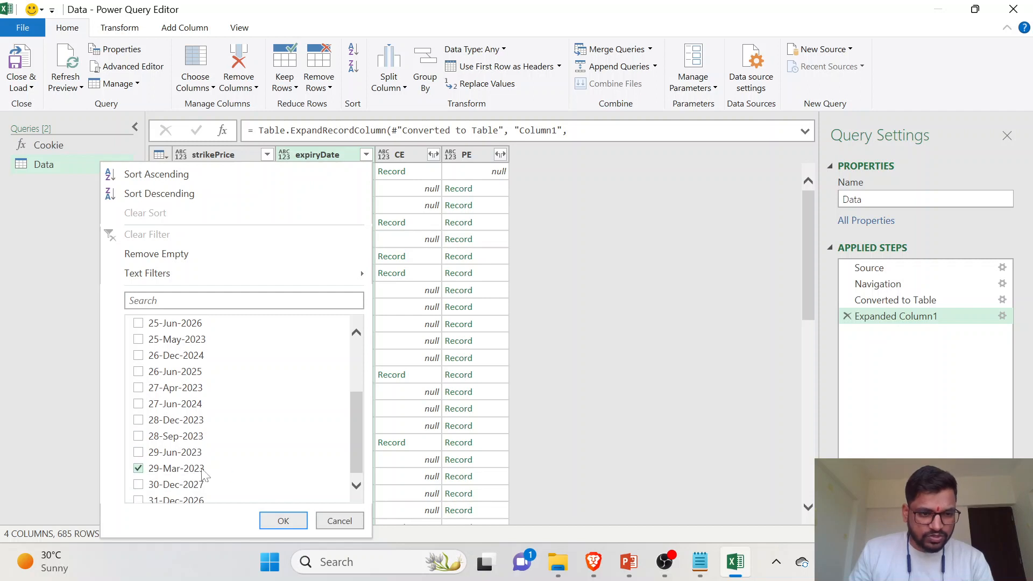
click(283, 521)
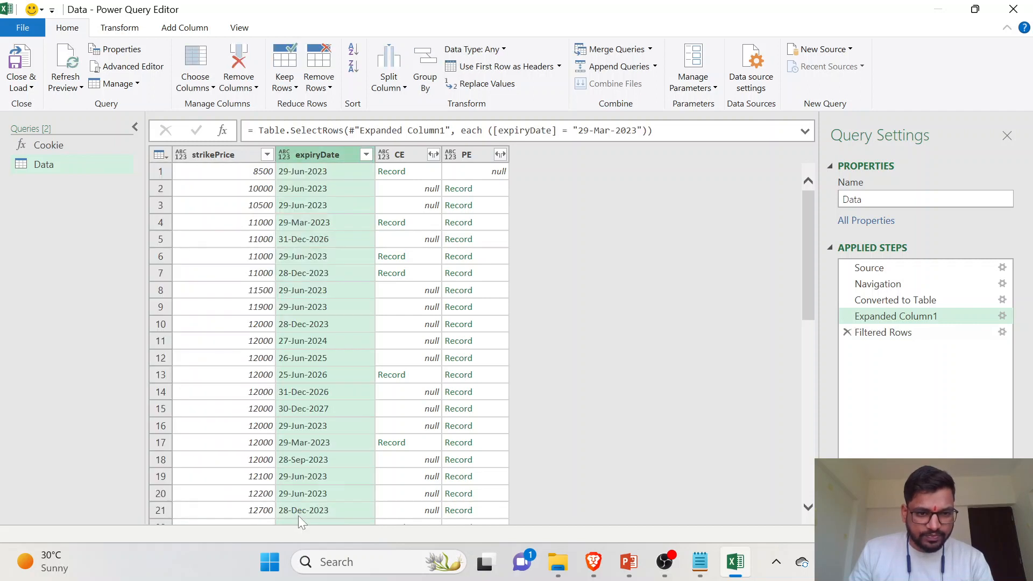
- Expand the CE record column into all its fields, keeping the original column name as prefix
scroll(363, 261, down, 12)
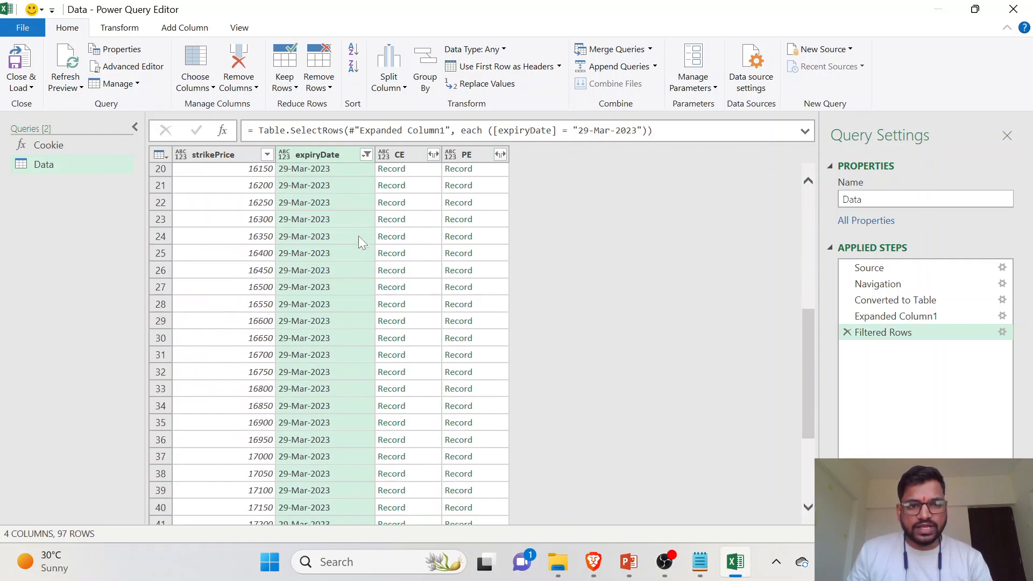
scroll(394, 359, up, 12)
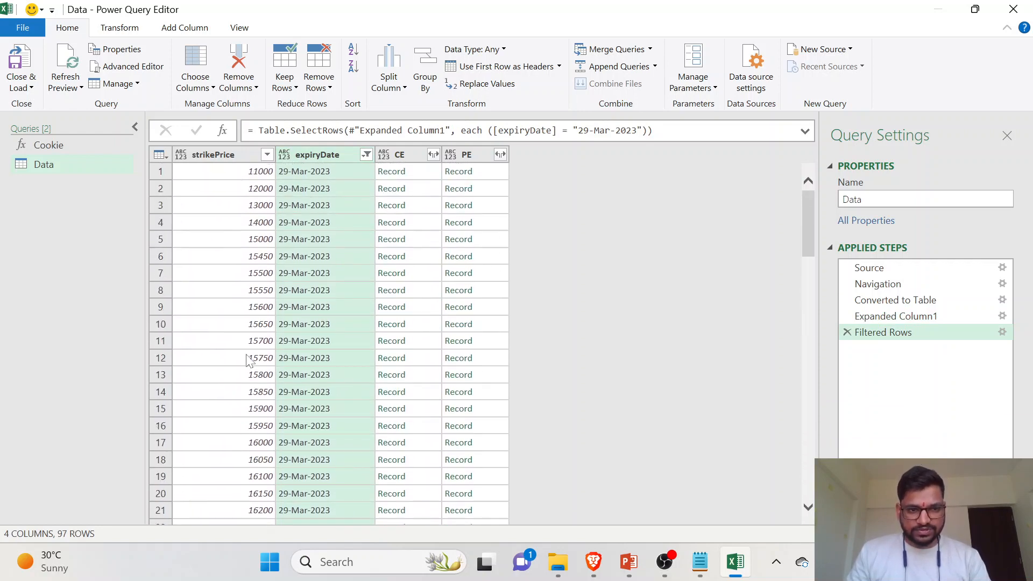
click(433, 155)
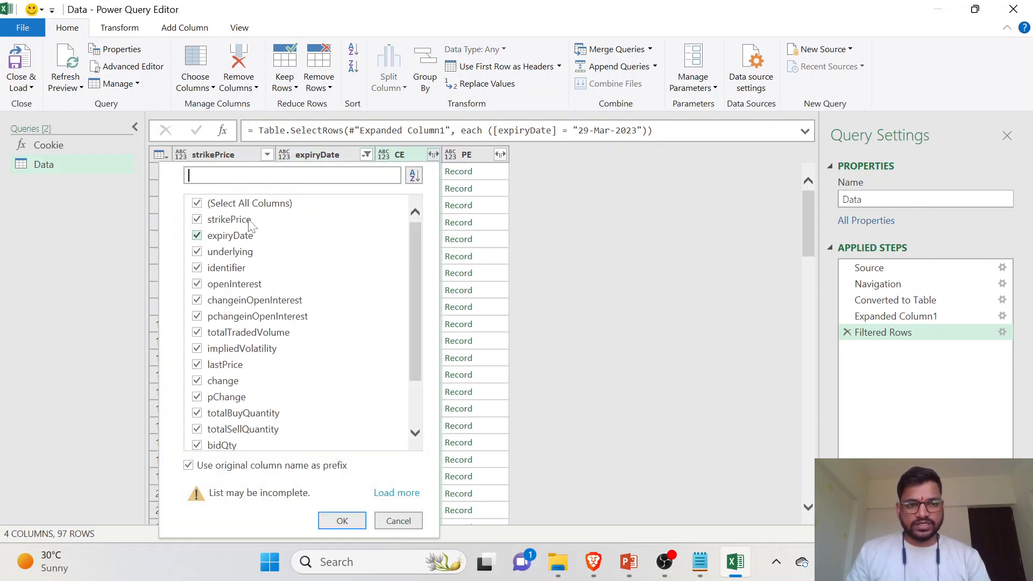
scroll(230, 377, down, 1)
scroll(230, 376, up, 1)
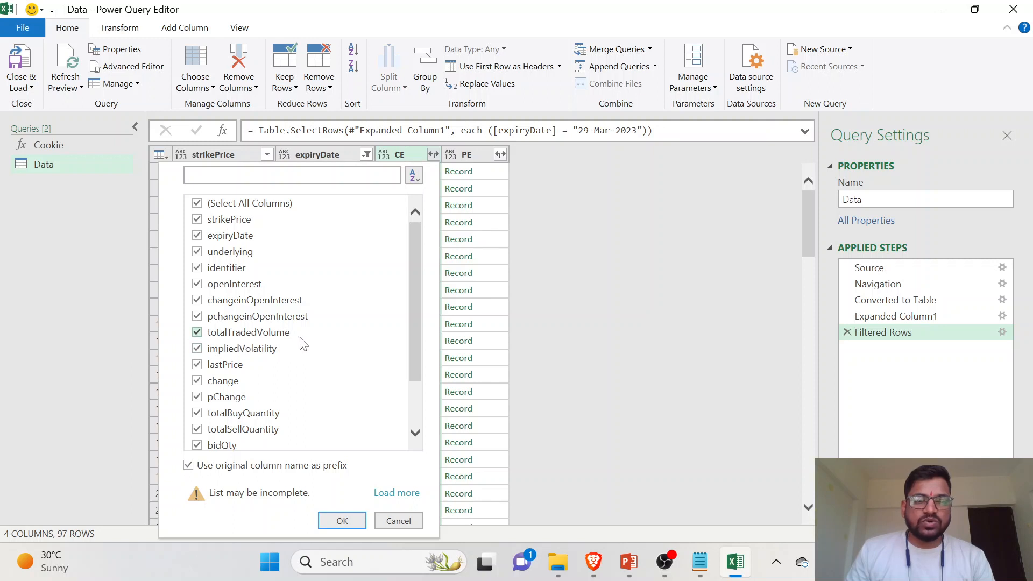
scroll(291, 383, down, 2)
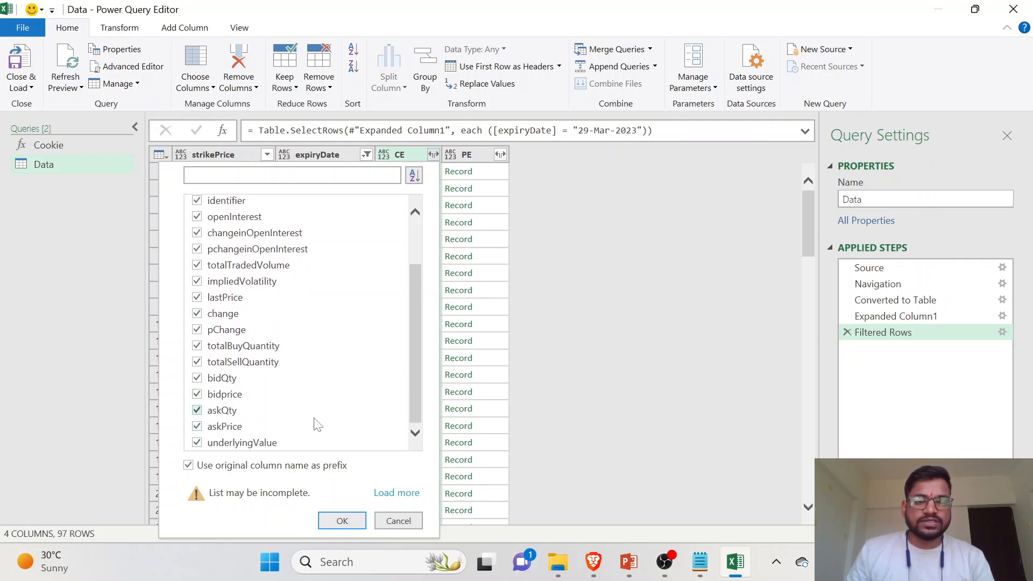
scroll(287, 384, up, 2)
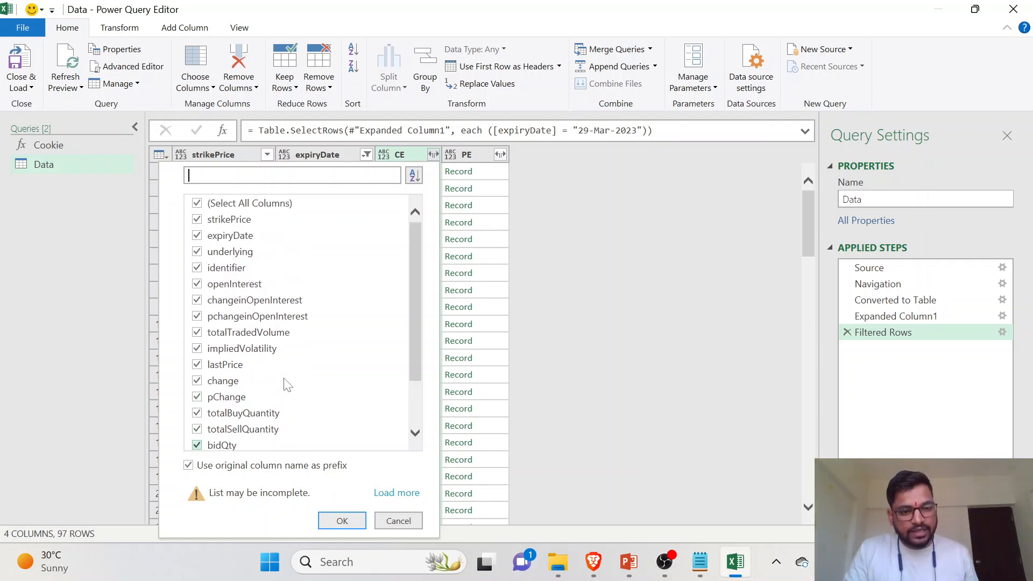
click(354, 524)
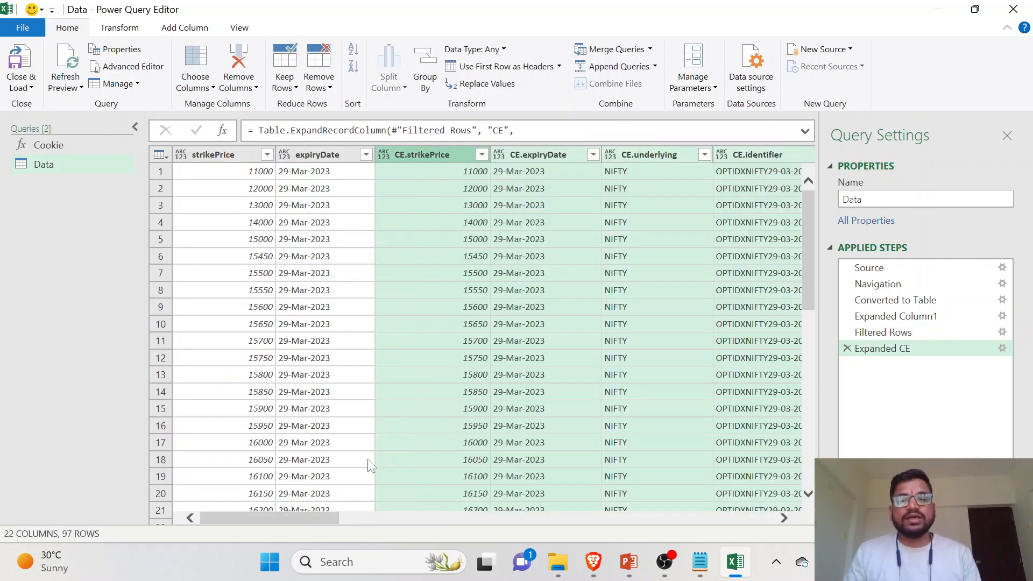
- Expand the PE record column into all its fields, keeping the original column name as prefix
scroll(604, 252, right, 10)
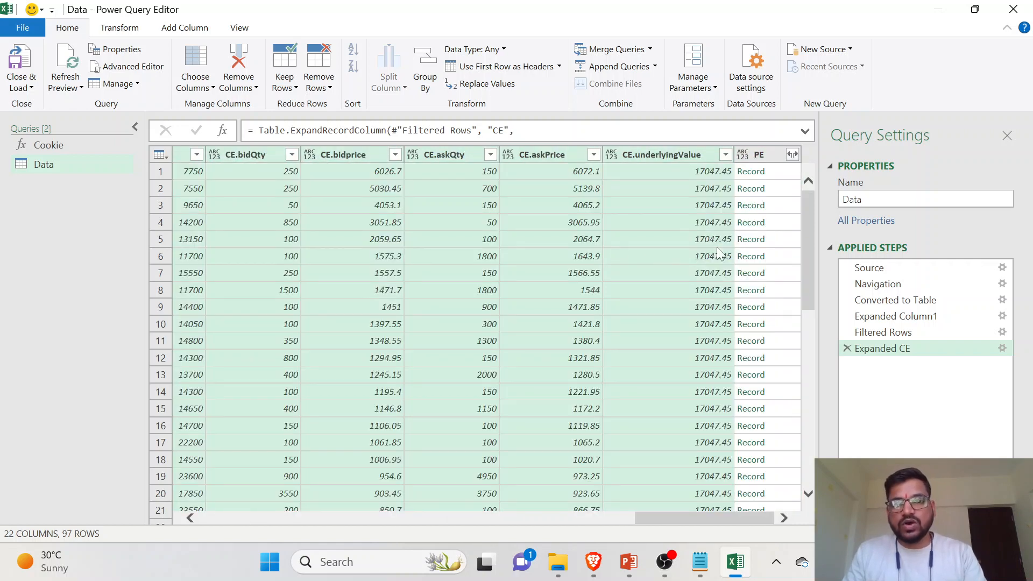
click(791, 155)
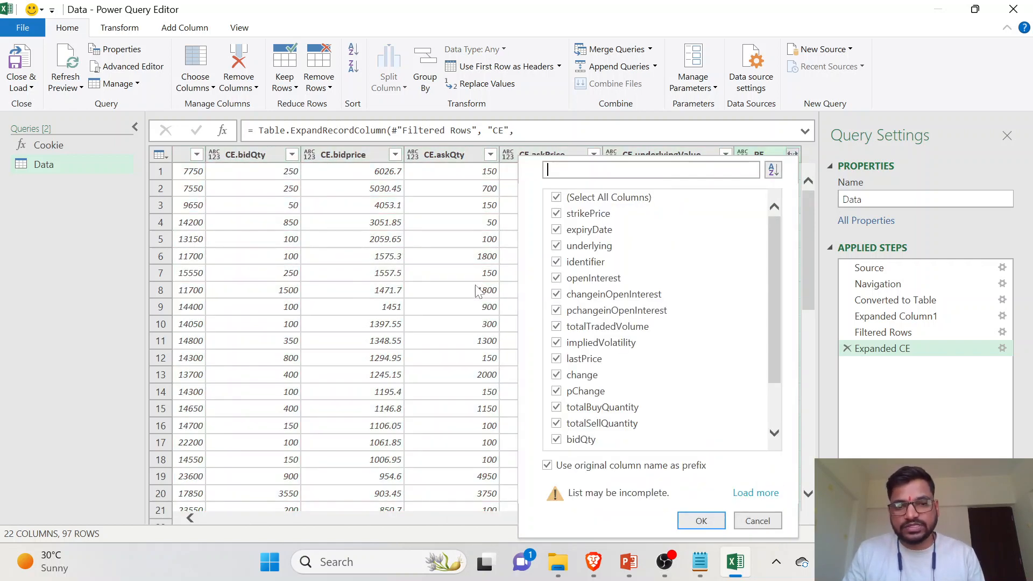
scroll(591, 353, down, 1)
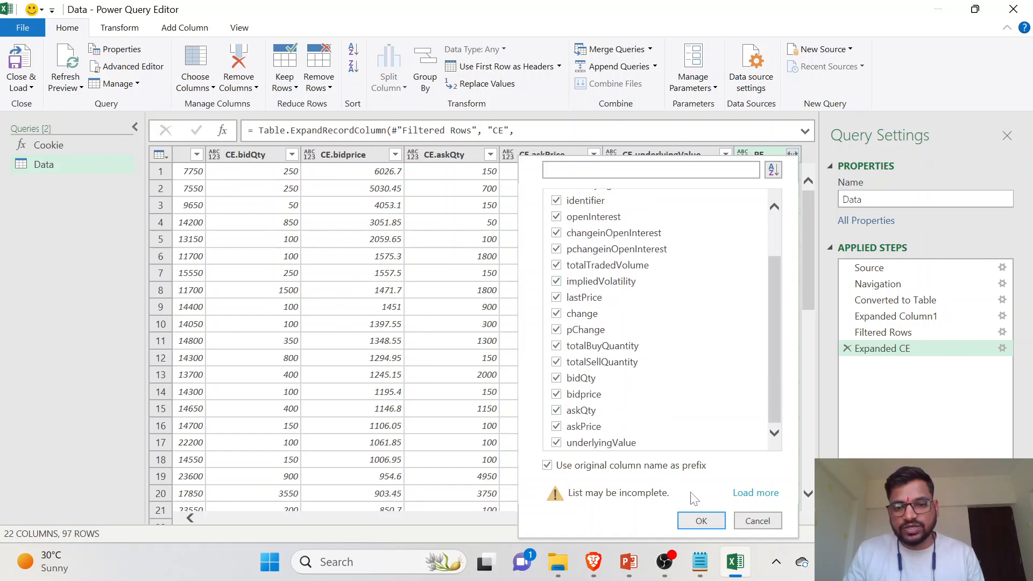
click(699, 521)
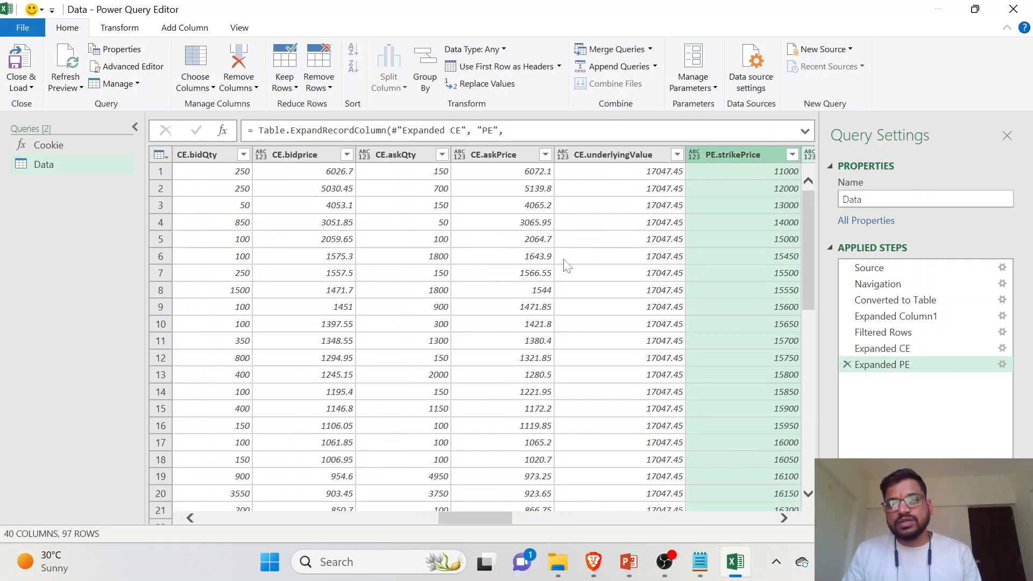
- Check the expanded strike price and expiry columns, and load the Data query into the workbook
scroll(402, 221, left, 10)
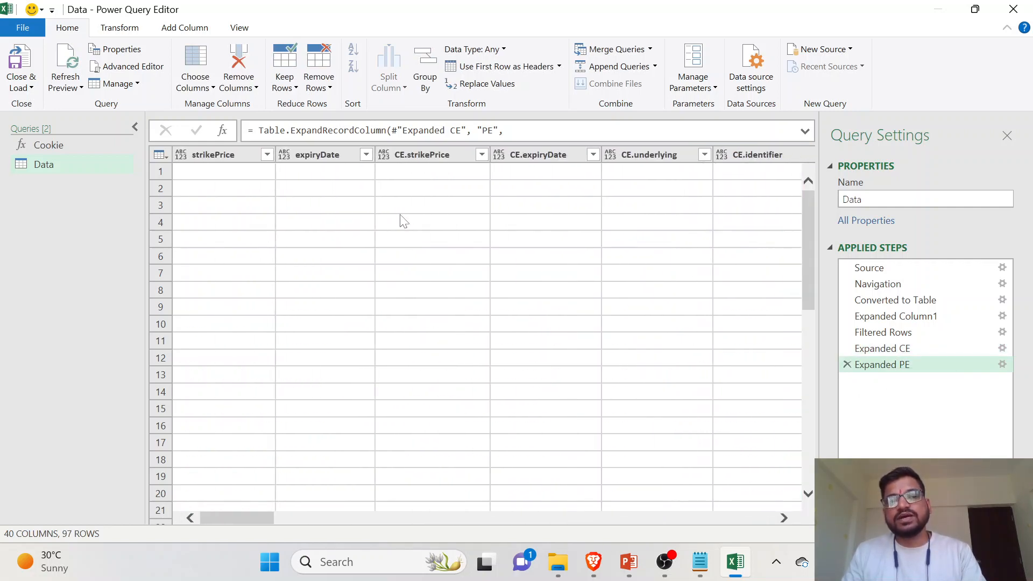
scroll(400, 215, down, 2)
click(401, 215)
scroll(476, 223, up, 2)
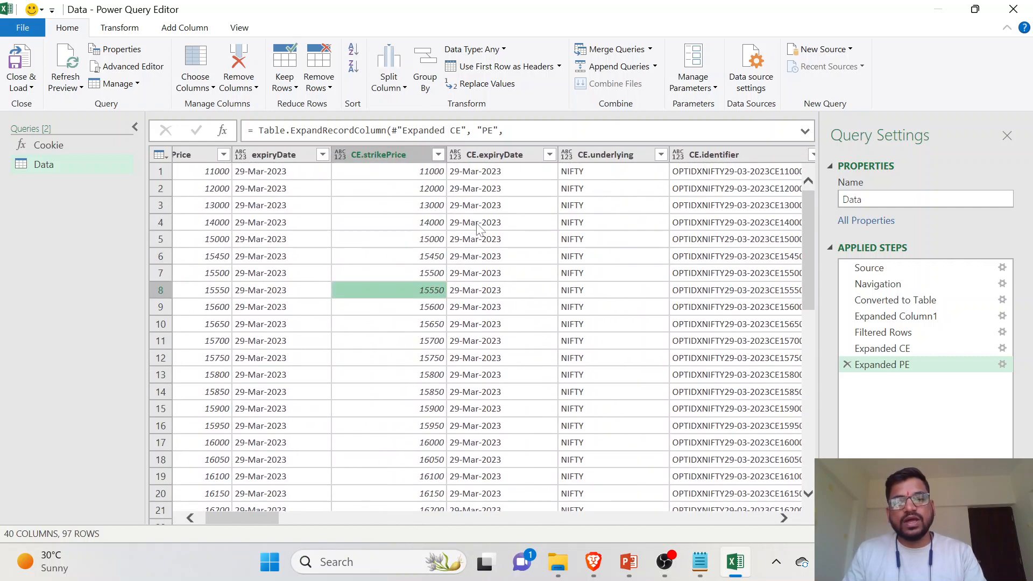
scroll(478, 224, down, 1)
scroll(481, 228, up, 1)
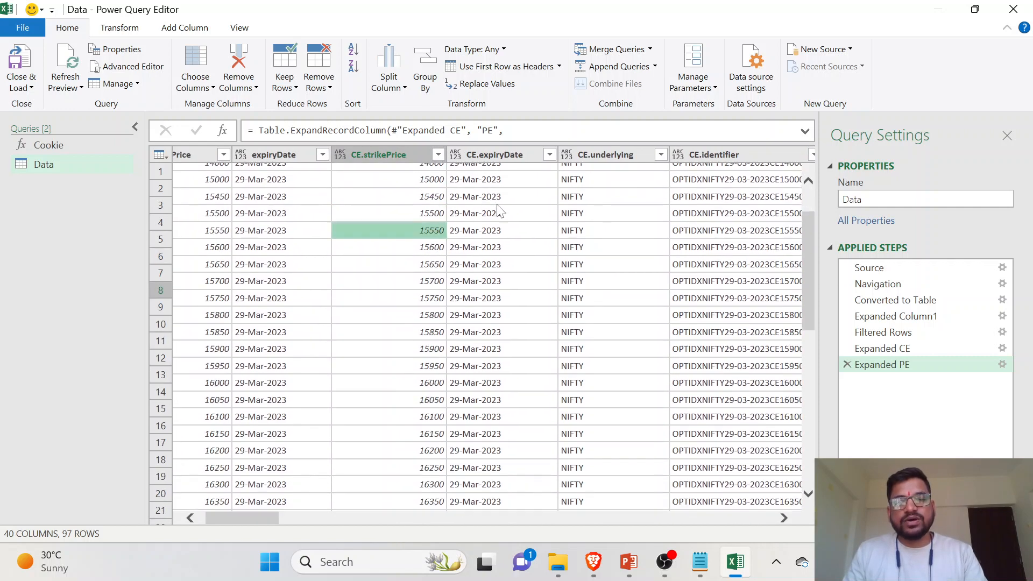
click(490, 256)
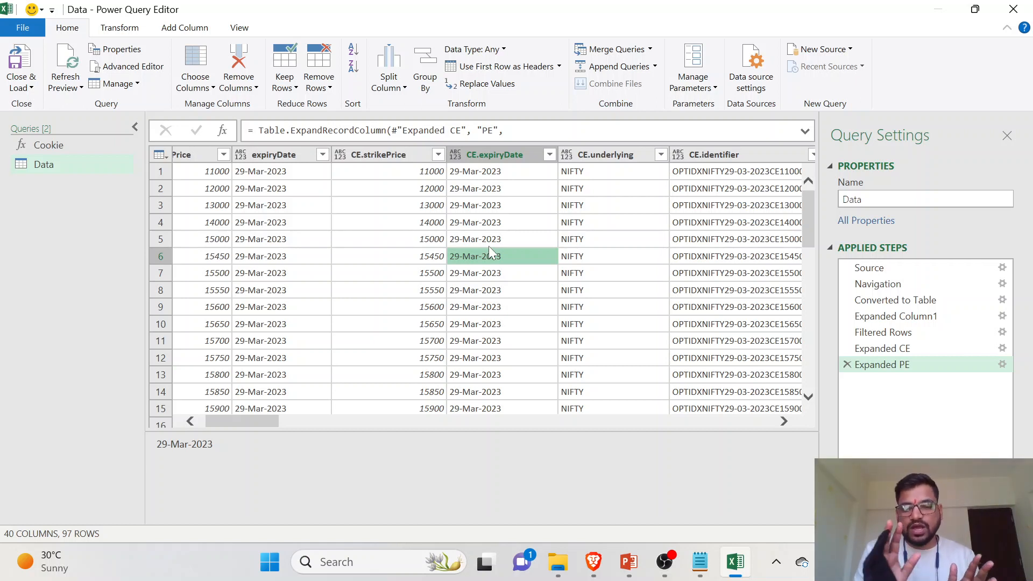
click(26, 65)
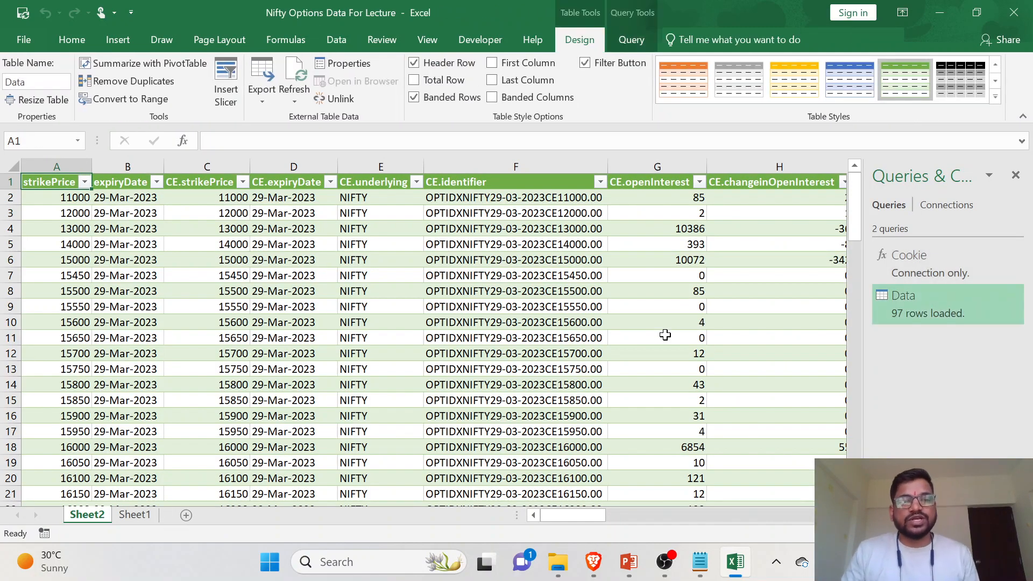
- Examine the loaded option-chain table across its columns, closing the Queries & Connections pane for more room
click(134, 216)
click(128, 285)
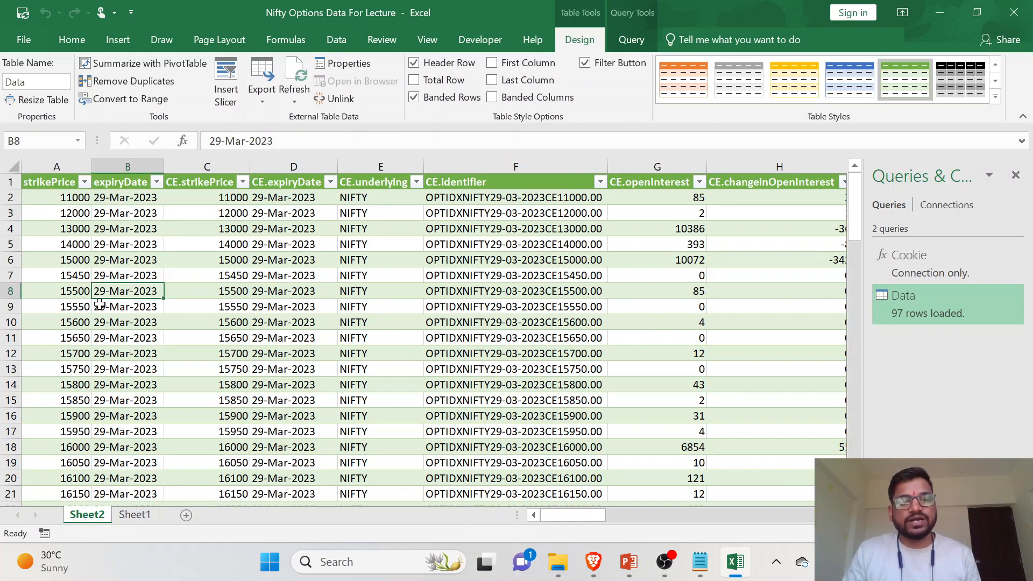
click(68, 311)
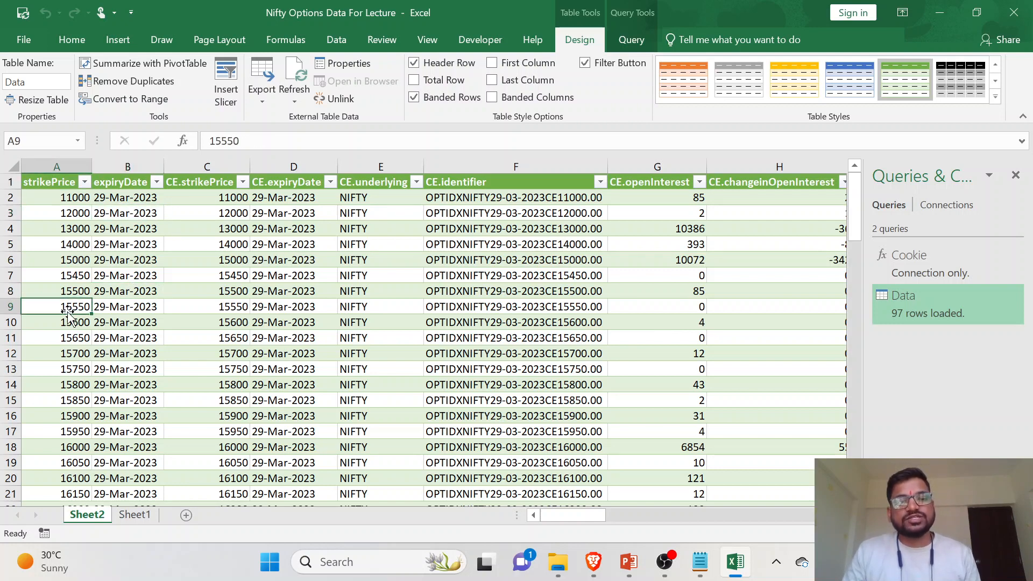
click(239, 321)
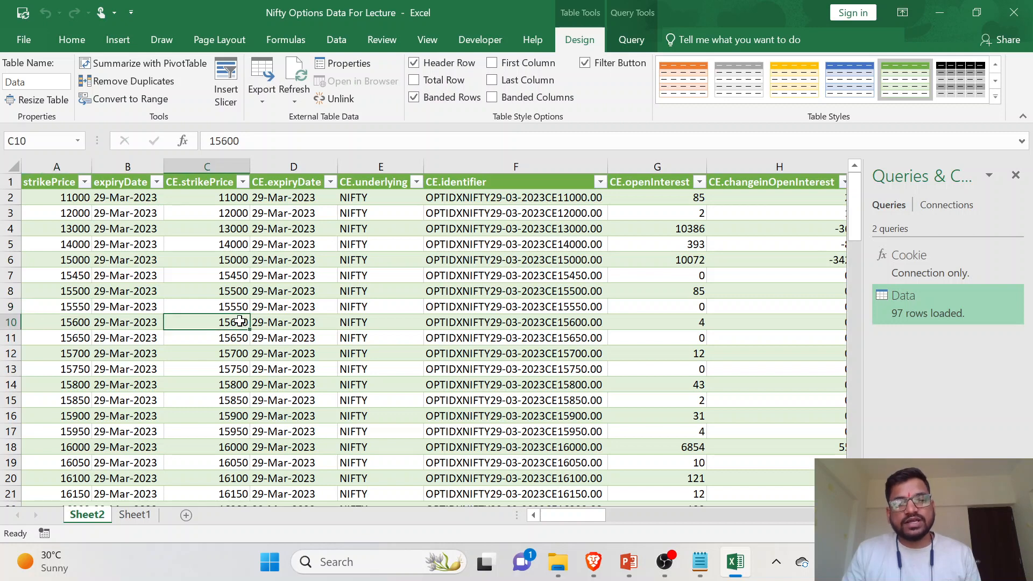
scroll(627, 322, right, 5)
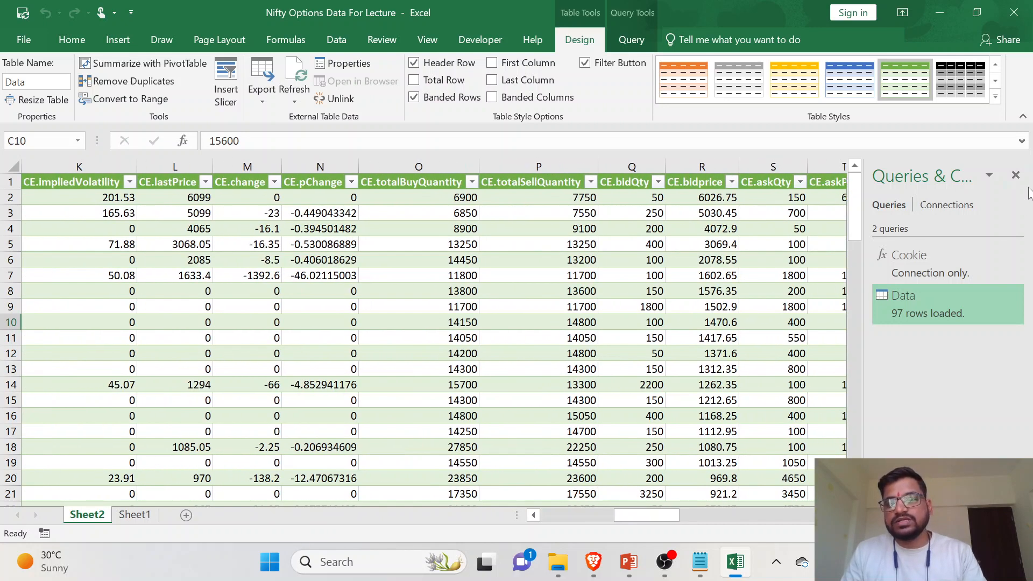
click(1015, 175)
scroll(892, 343, right, 5)
scroll(892, 343, right, 2)
scroll(887, 342, left, 10)
click(642, 327)
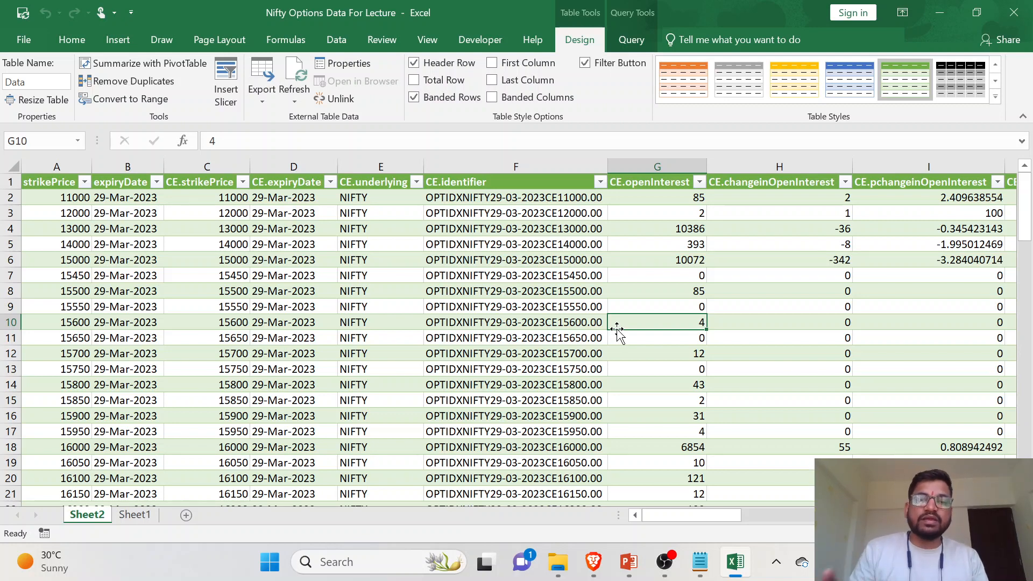
- Refresh all of the workbook's data connections
click(337, 40)
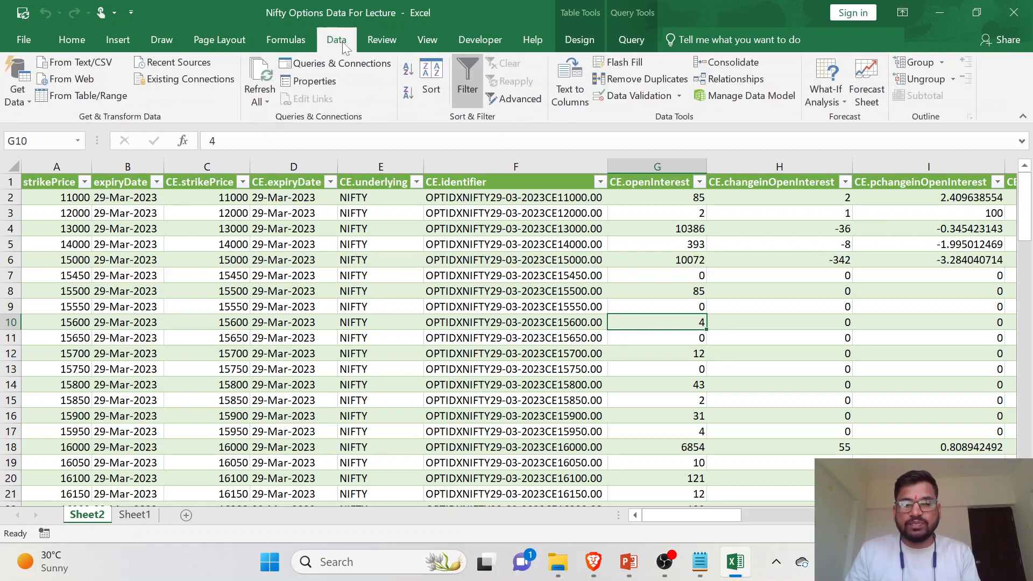
click(260, 75)
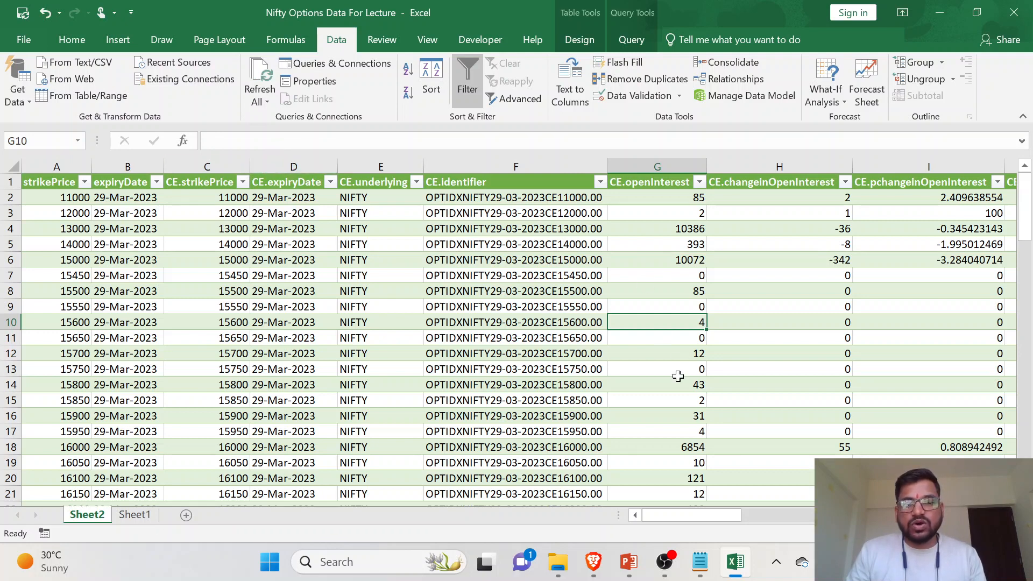
- In the Data query's connection properties, enable automatic refresh every 1 minute
click(256, 102)
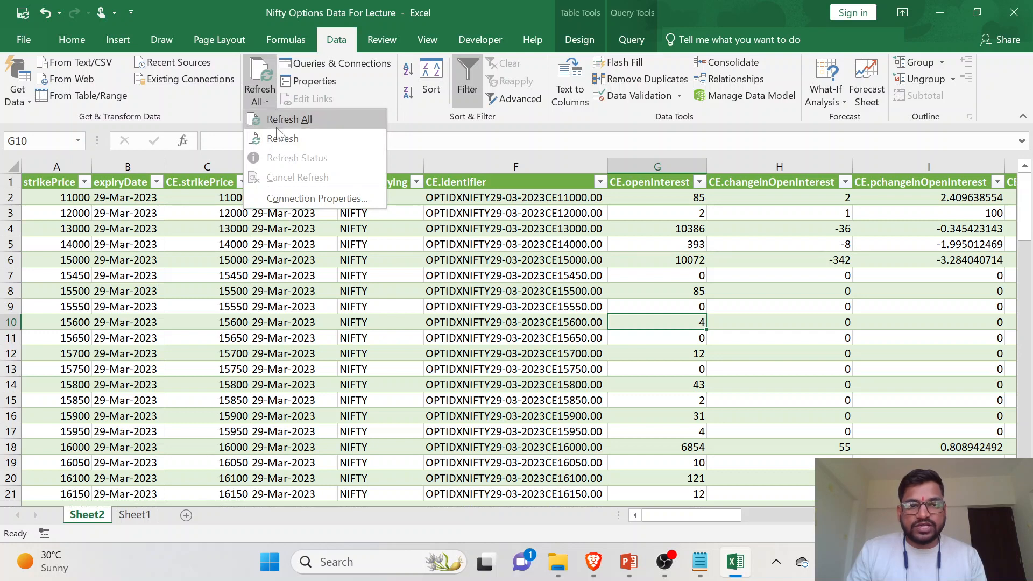
click(312, 199)
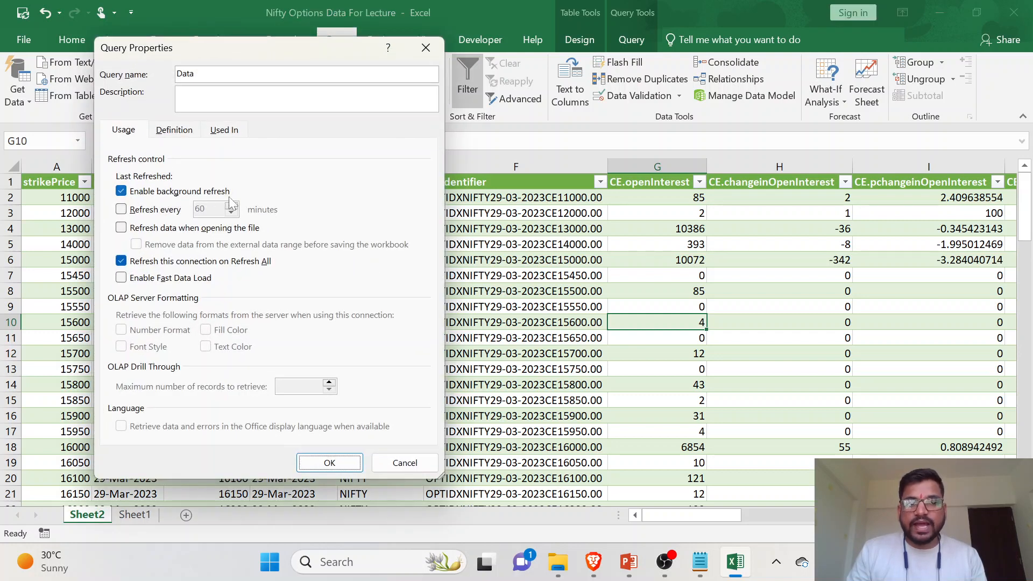
click(131, 211)
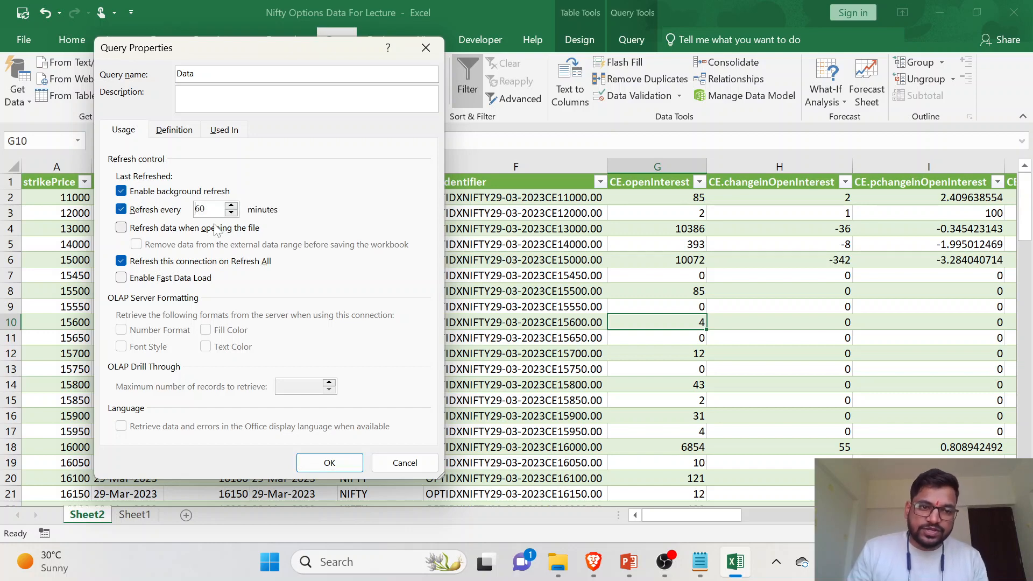
click(182, 211)
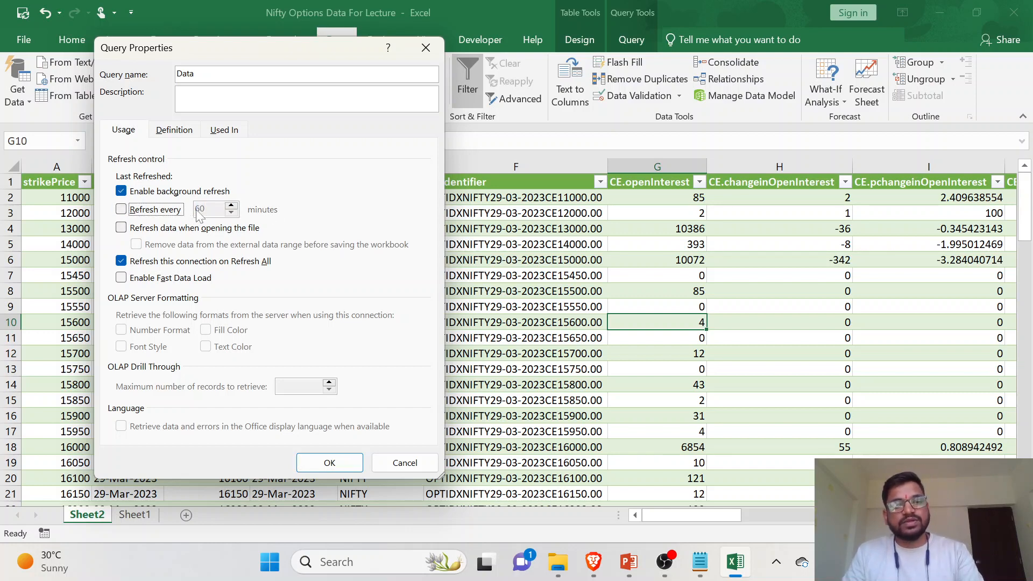
click(148, 207)
click(199, 209)
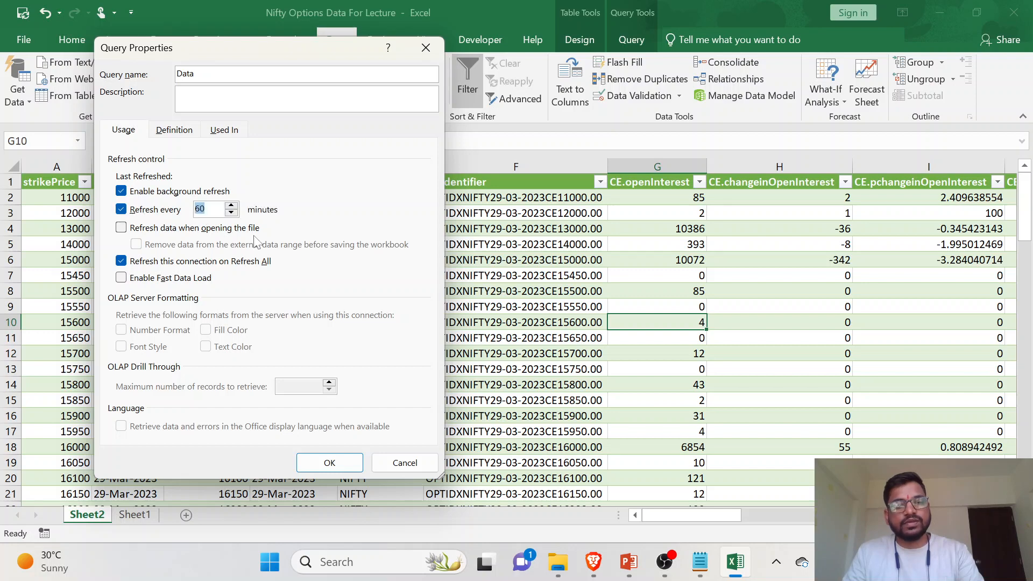
text(1)
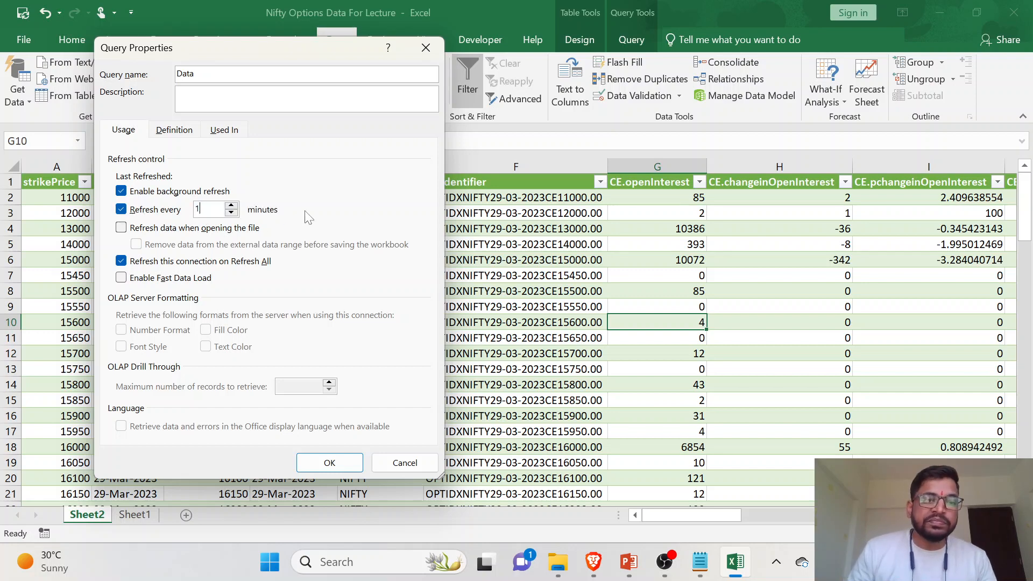
- Enable refreshing data when opening the file and Fast Data Load for the Data query, and apply the properties
click(121, 228)
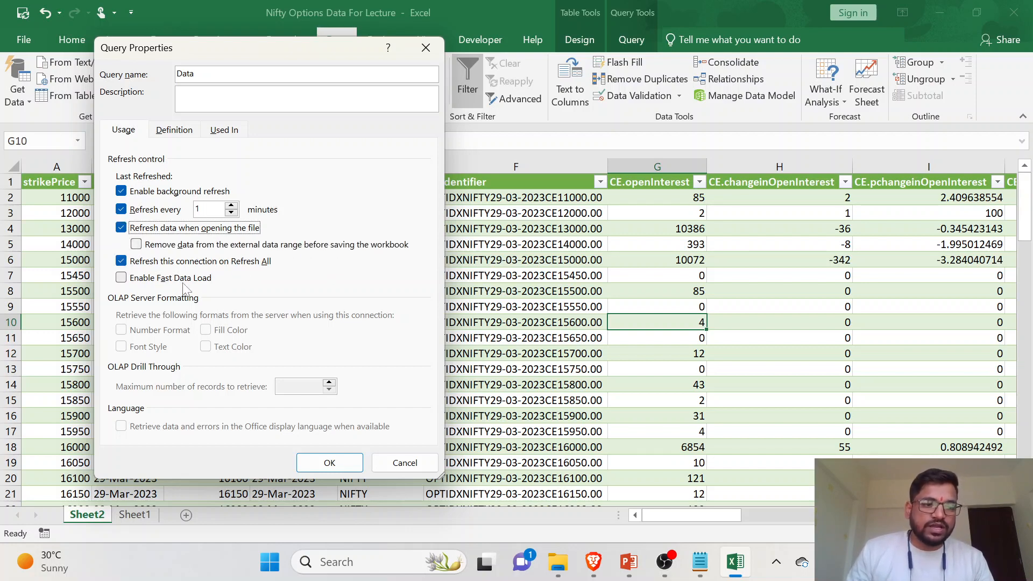
click(122, 278)
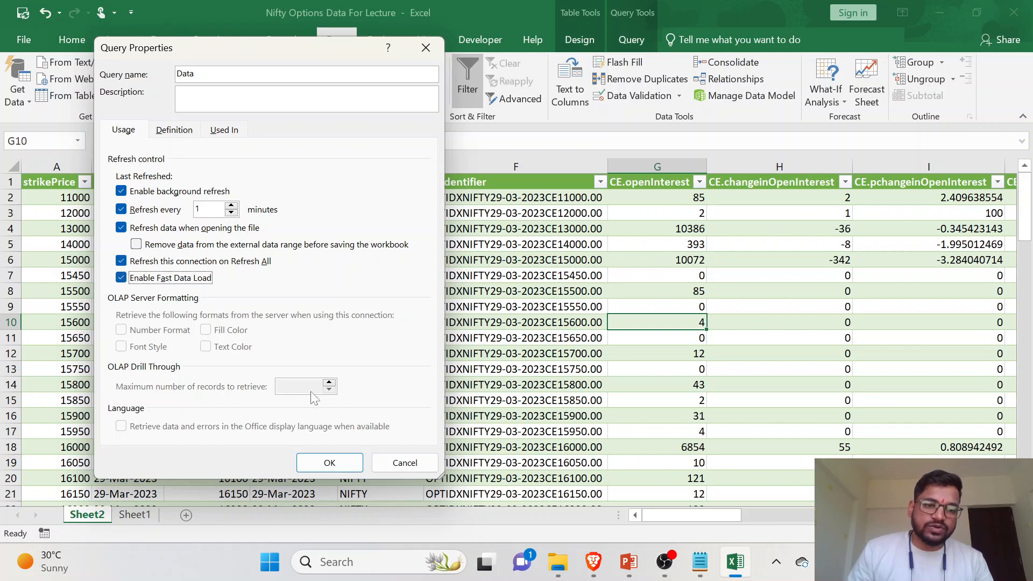
click(329, 462)
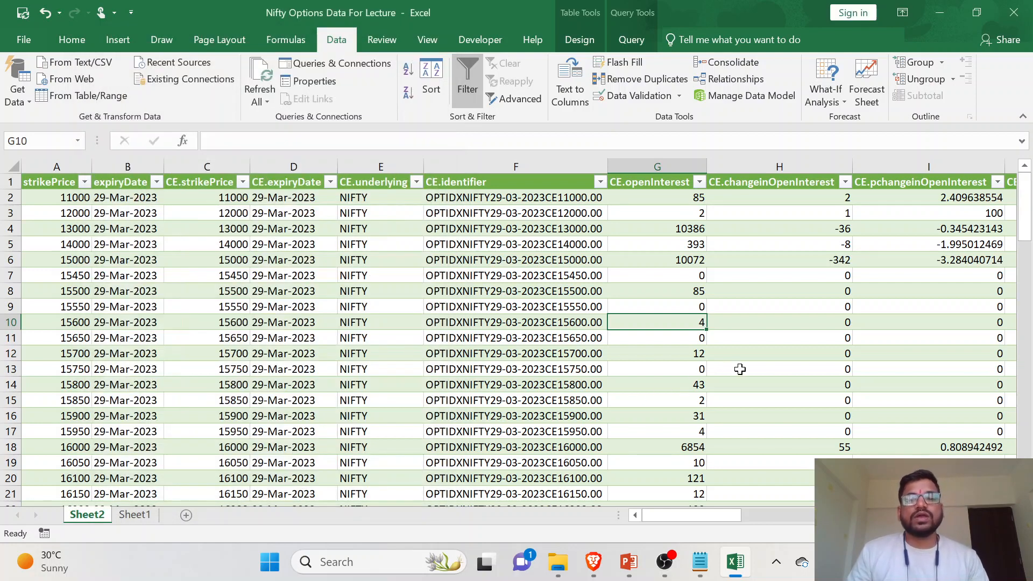
- Add a new blank worksheet directly after Sheet2, which holds the loaded option-chain table
click(740, 369)
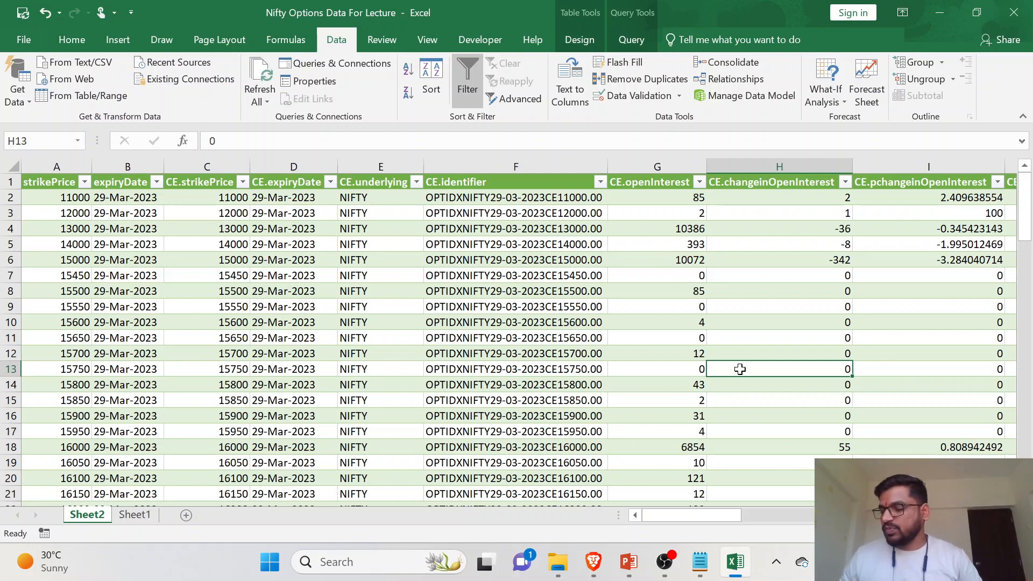
click(474, 291)
click(650, 291)
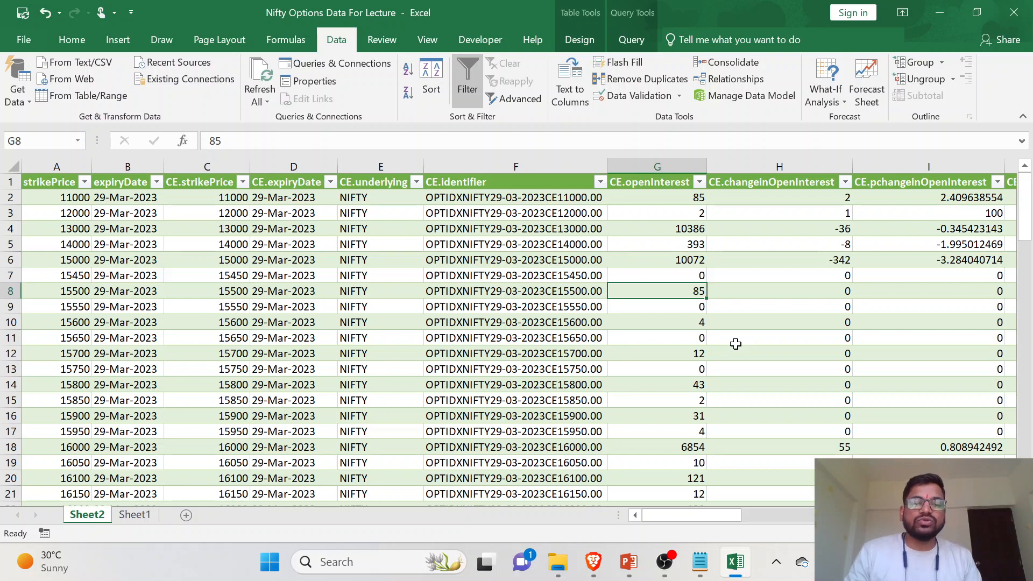
click(186, 515)
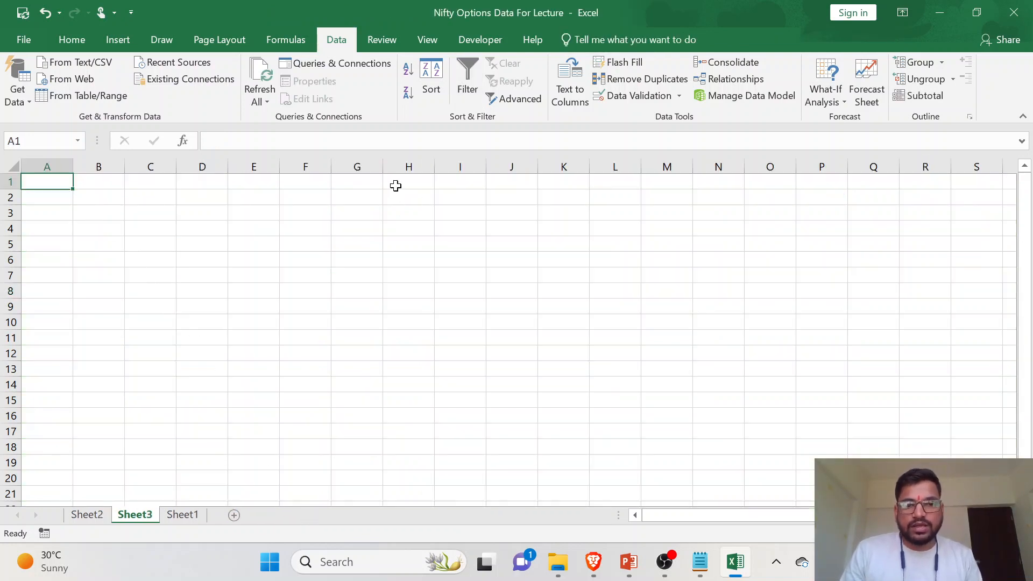
- On Sheet3, merge and center H1:K1 and enter the title "Nifty 50 Options Data Interpretaion" in it
drag(411, 180, 548, 179)
click(72, 40)
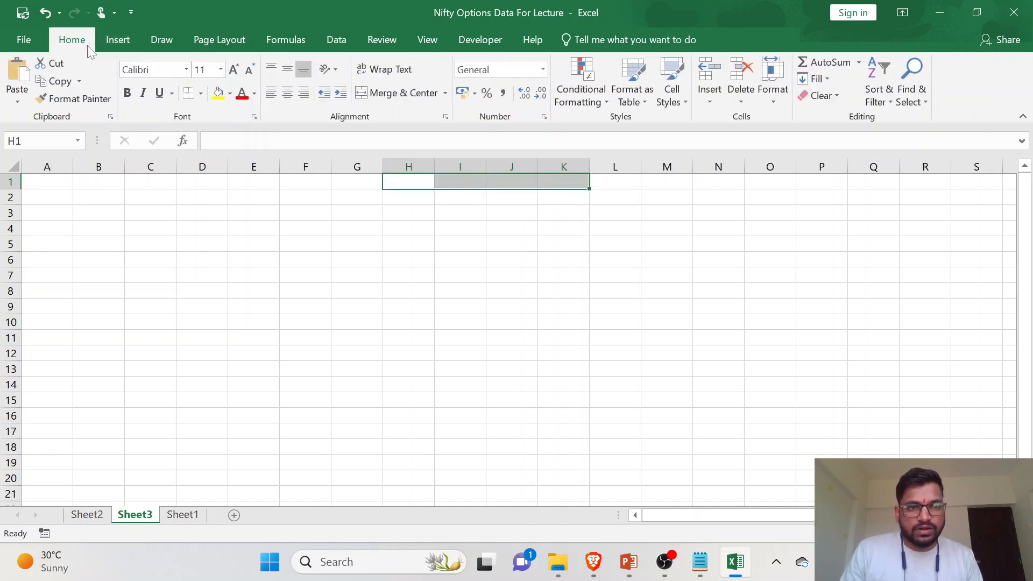
click(397, 95)
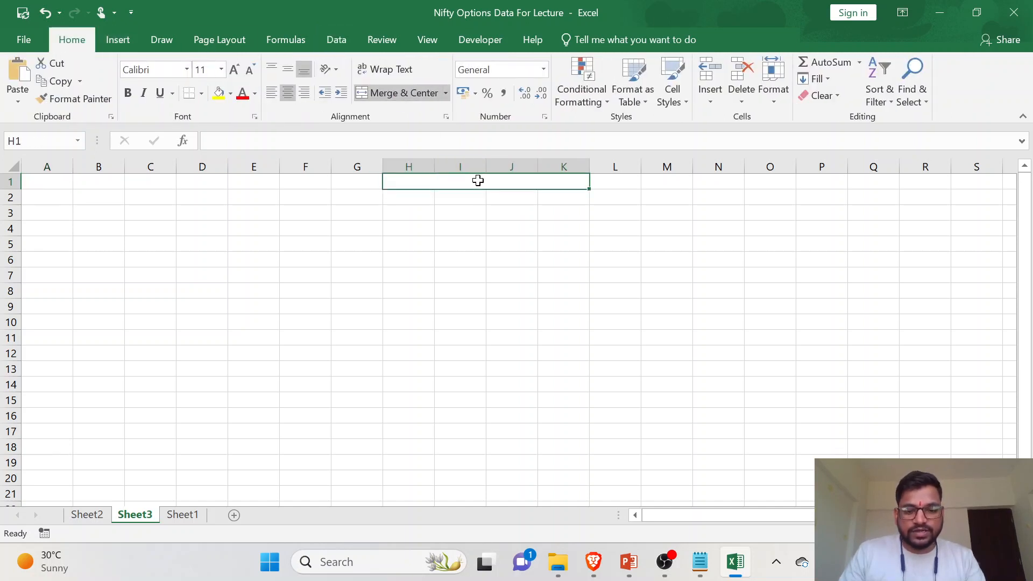
text(Nifty 50 Options)
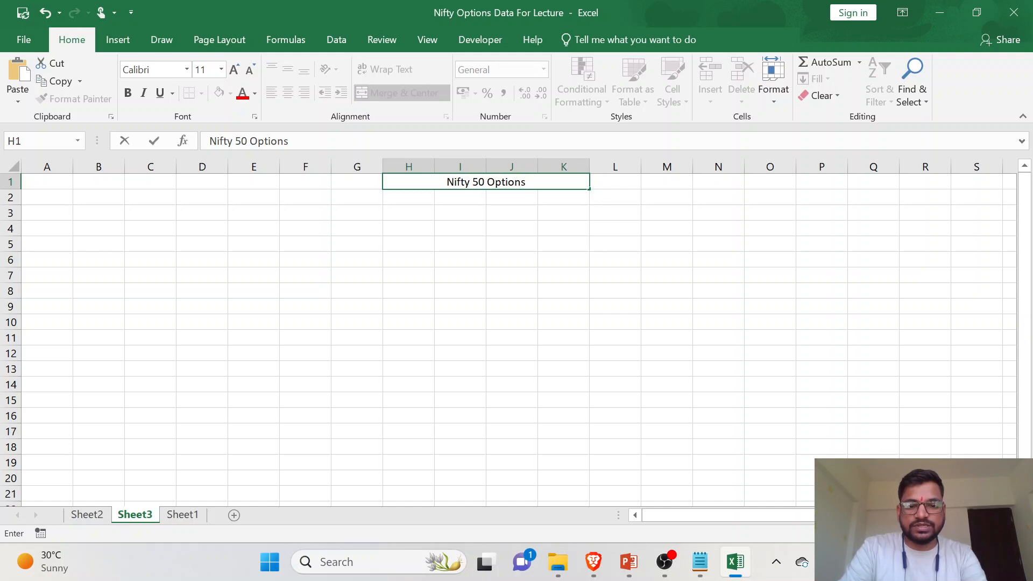
text( Data In)
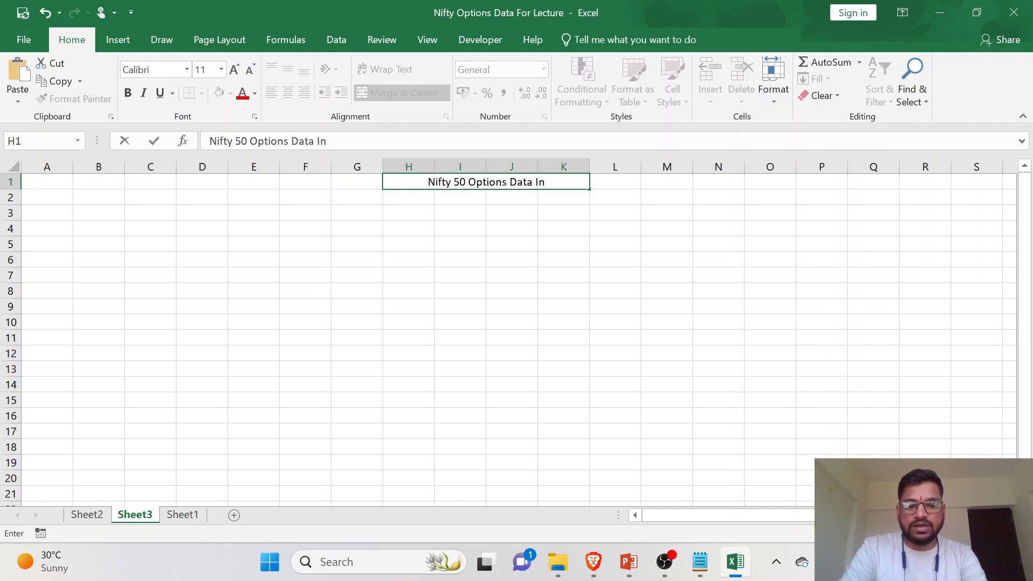
text(terpretaion)
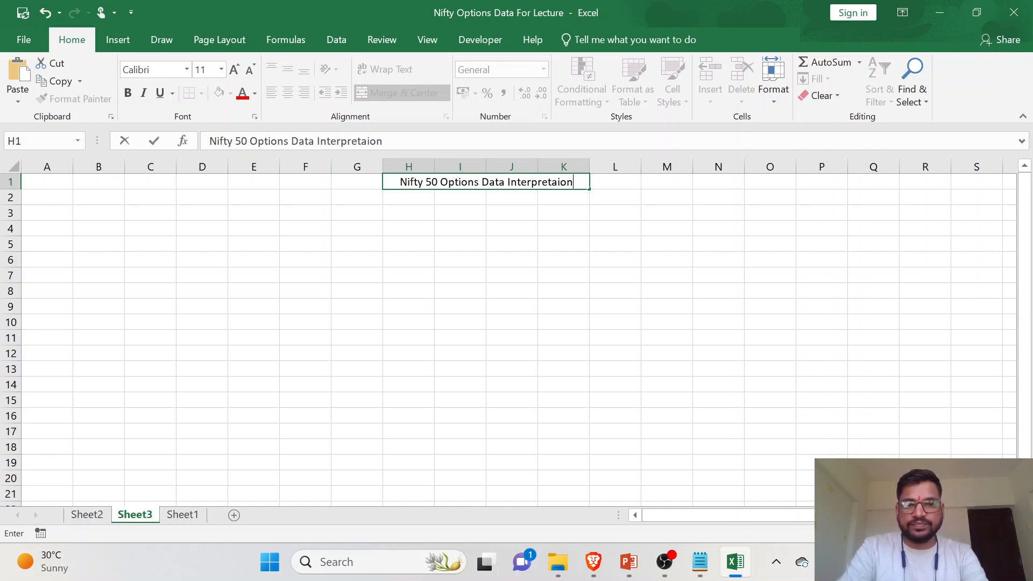
key(Return)
- Fill the merged title cell in row 1 with yellow and add borders to it
key(Up)
click(218, 94)
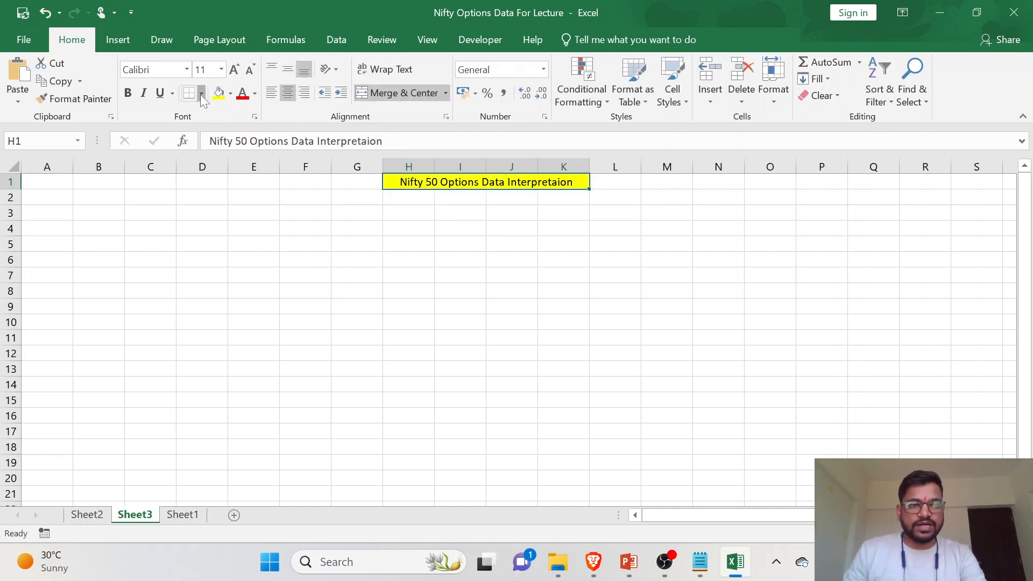
click(201, 94)
click(214, 227)
- Enter the label "Spot Price" in cell I4
click(460, 235)
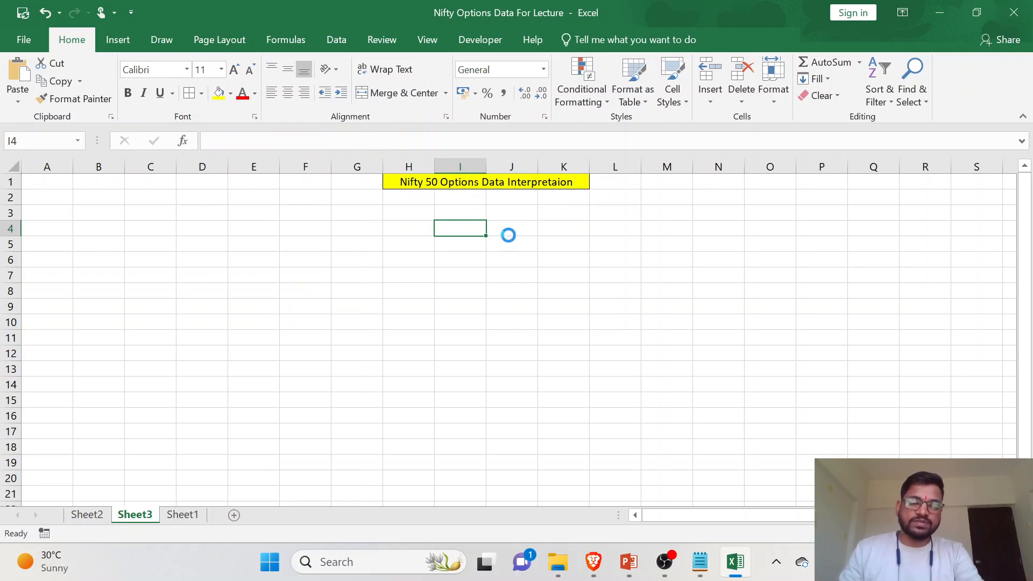
drag(473, 213, 495, 213)
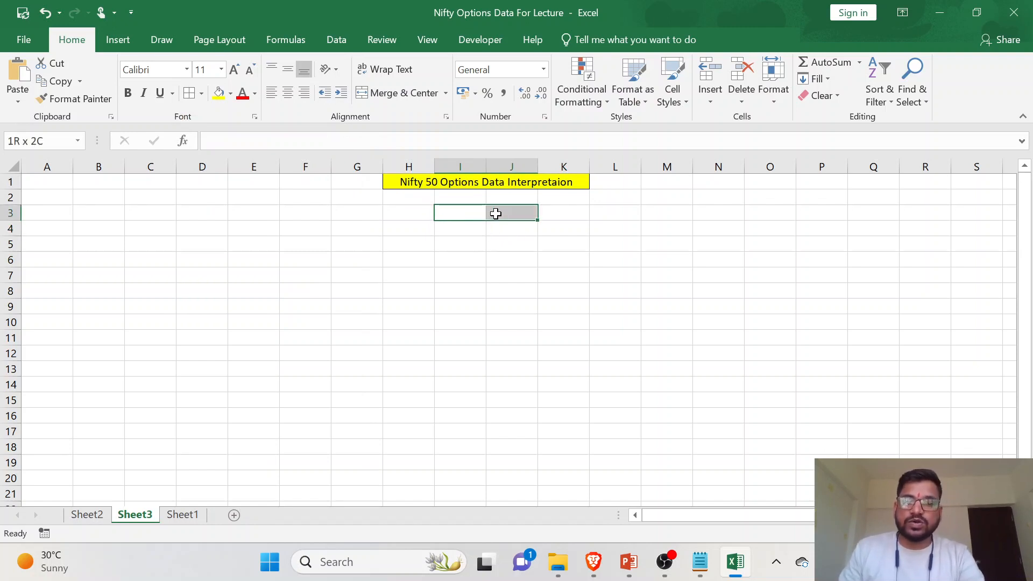
click(479, 229)
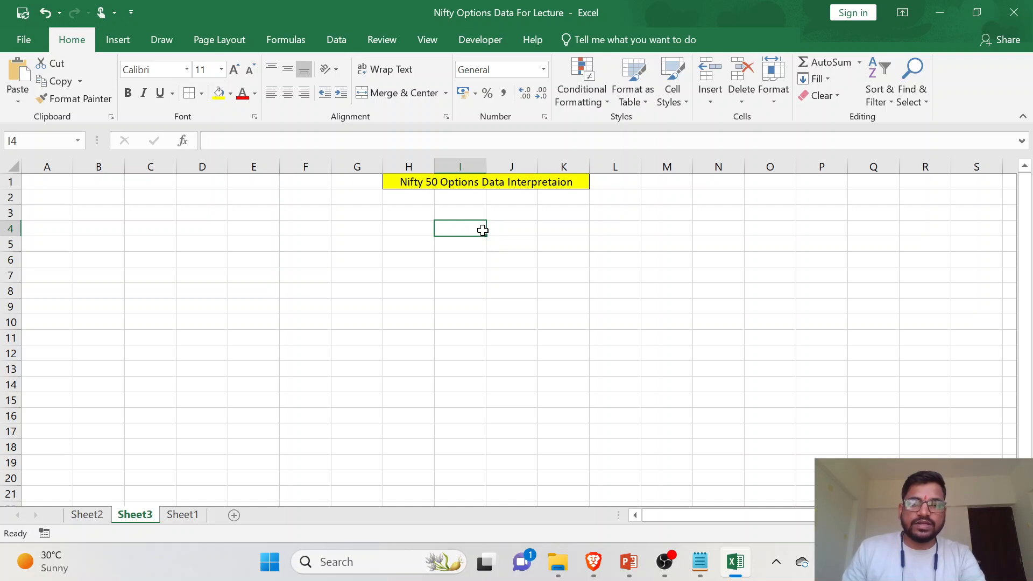
text(Spot Price)
key(Return)
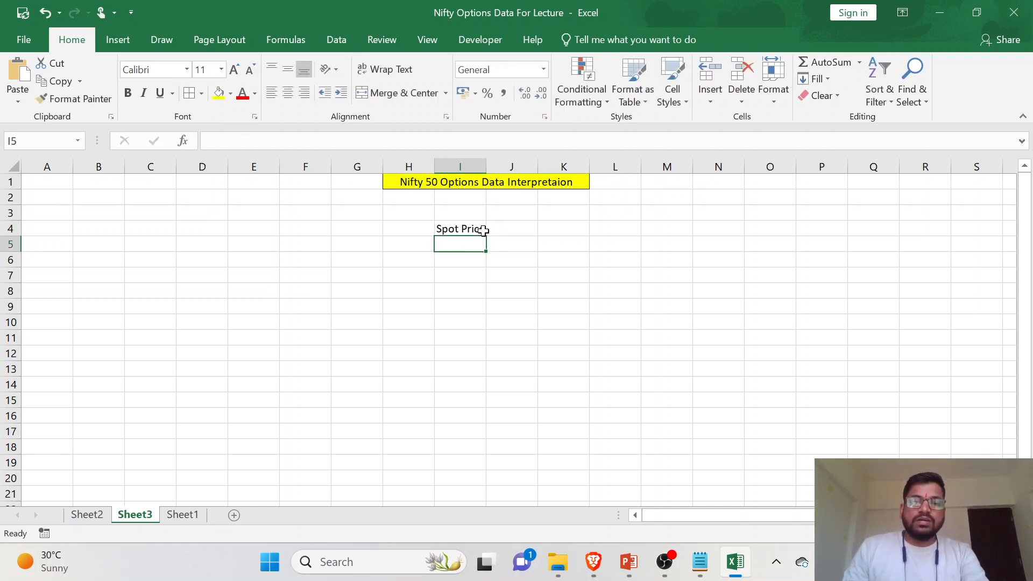
- Merge and center I4:J4 for the Spot Price heading, and I5:J6 as one value cell beneath it
drag(469, 231, 513, 260)
click(379, 95)
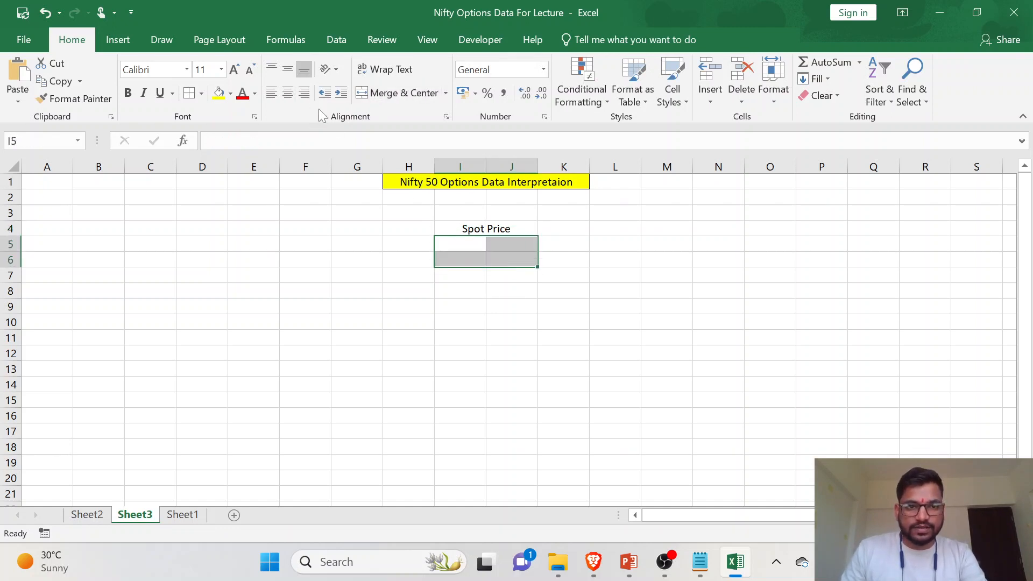
click(371, 98)
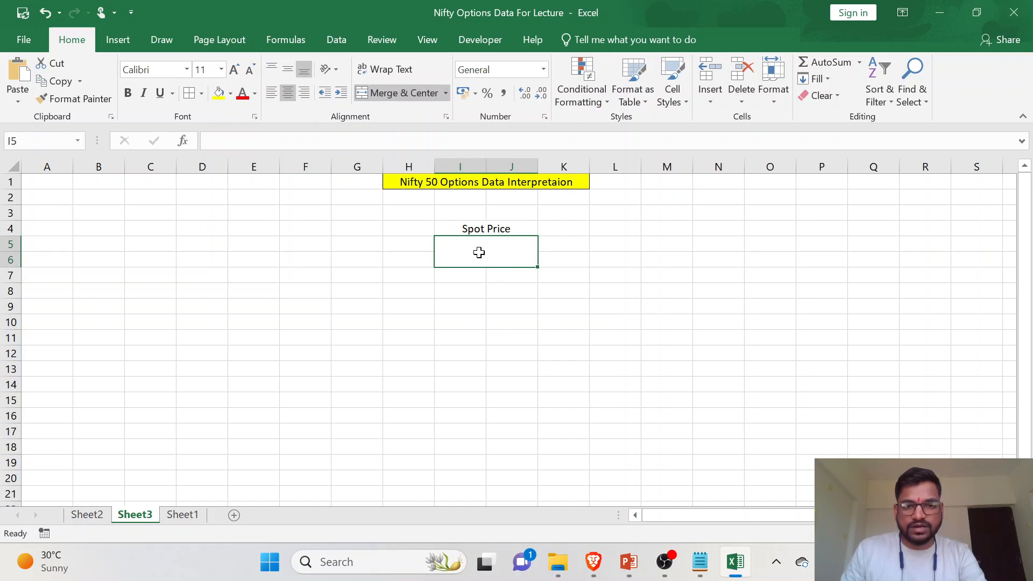
- Add borders to the Spot Price block I4:J6, trying a yellow fill on the whole block and undoing it
drag(457, 229, 462, 246)
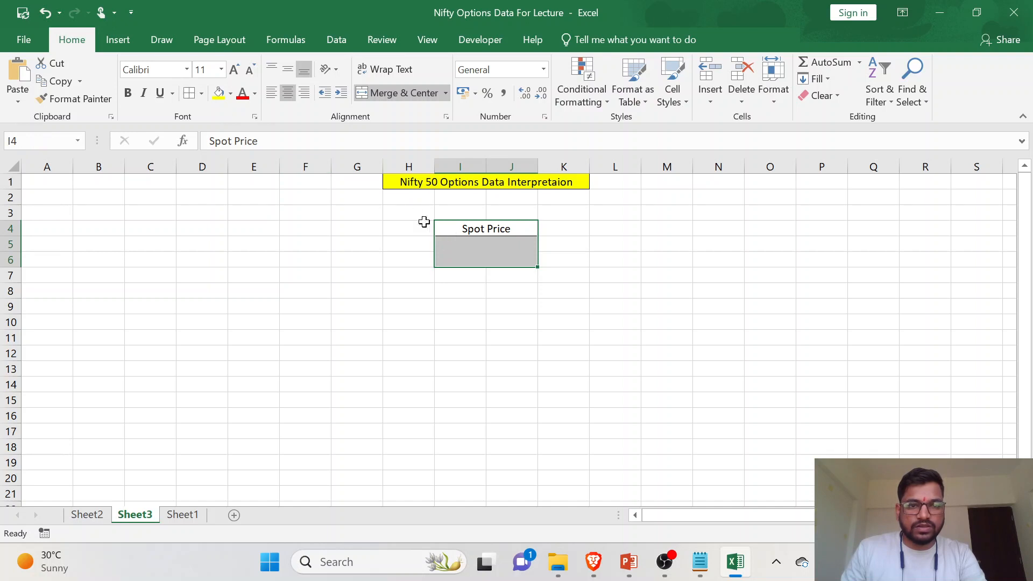
click(219, 99)
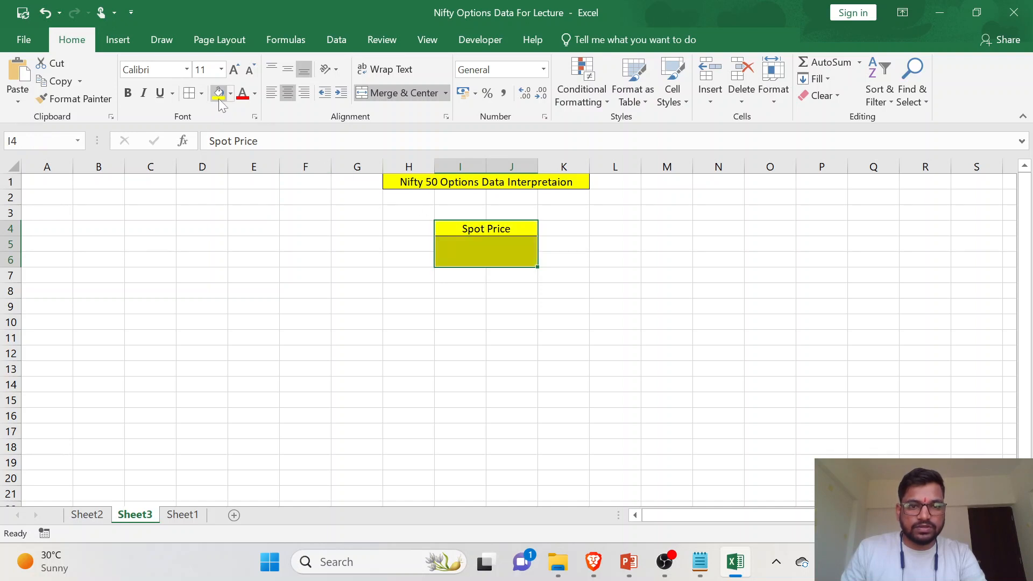
key(ctrl+z)
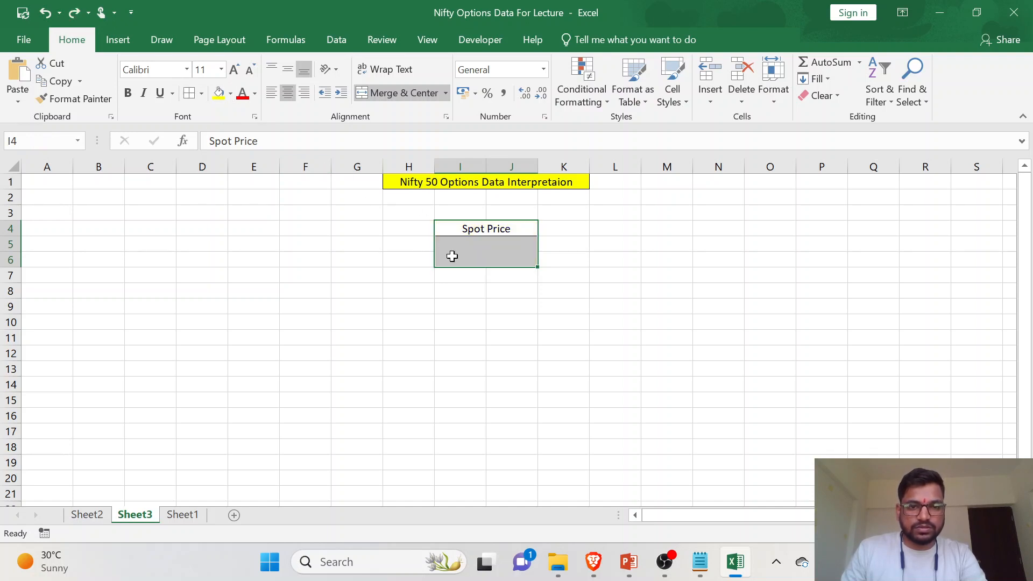
- Fill the merged cell I5:J6 light blue and the Spot Price heading yellow, and save the workbook
click(482, 256)
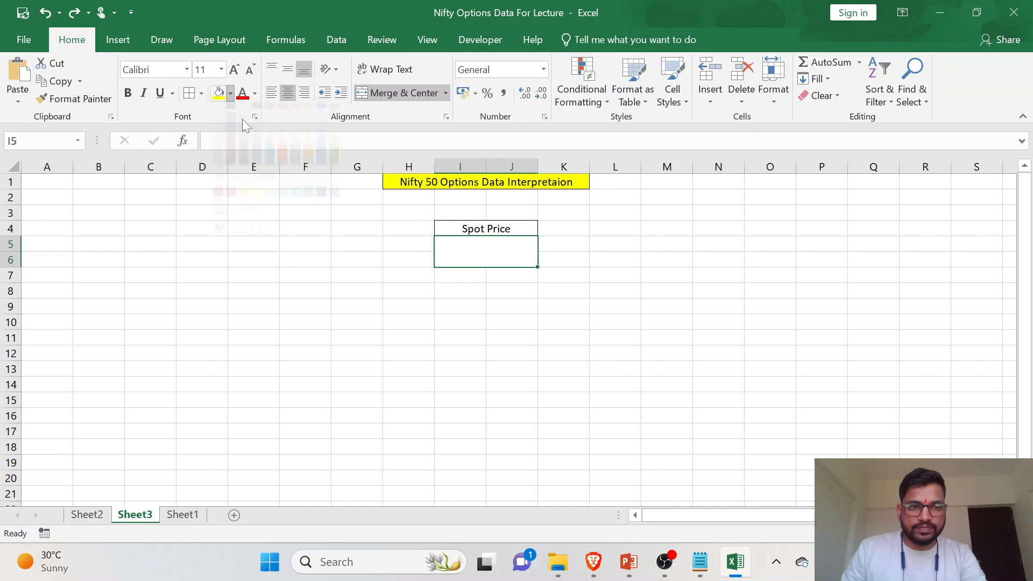
click(230, 94)
click(270, 140)
click(446, 229)
click(231, 94)
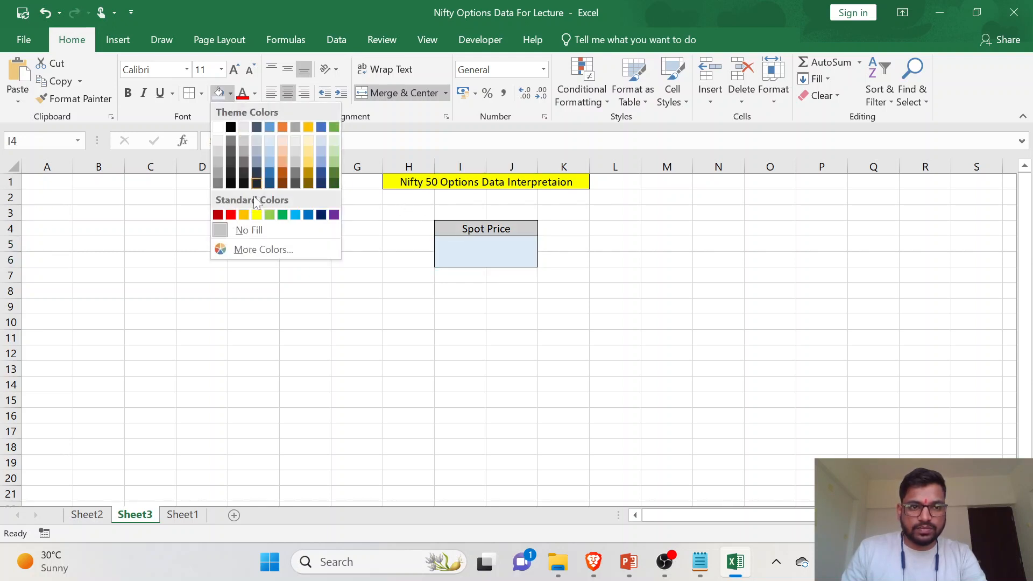
click(257, 214)
click(495, 257)
key(ctrl+s)
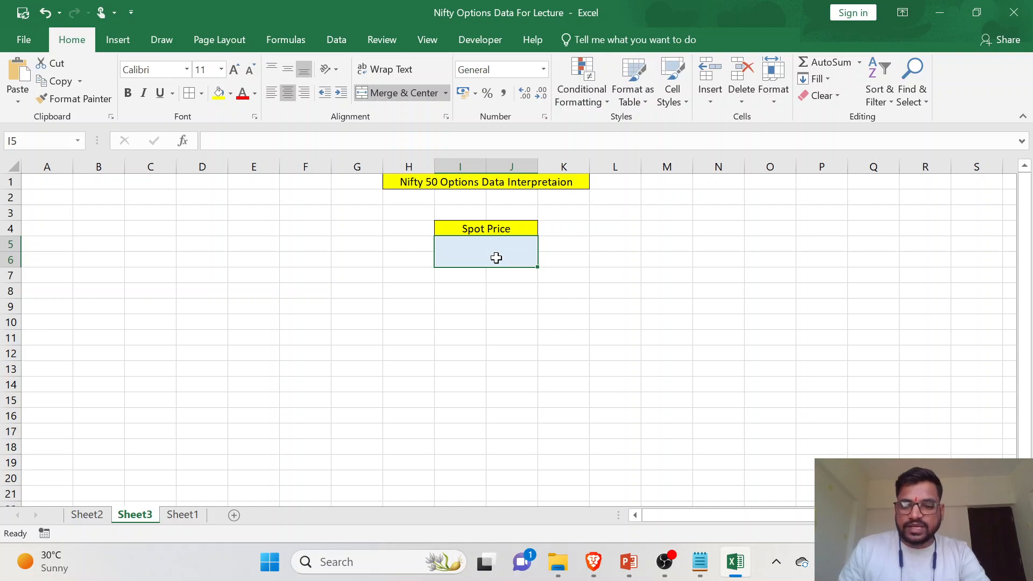
text(=)
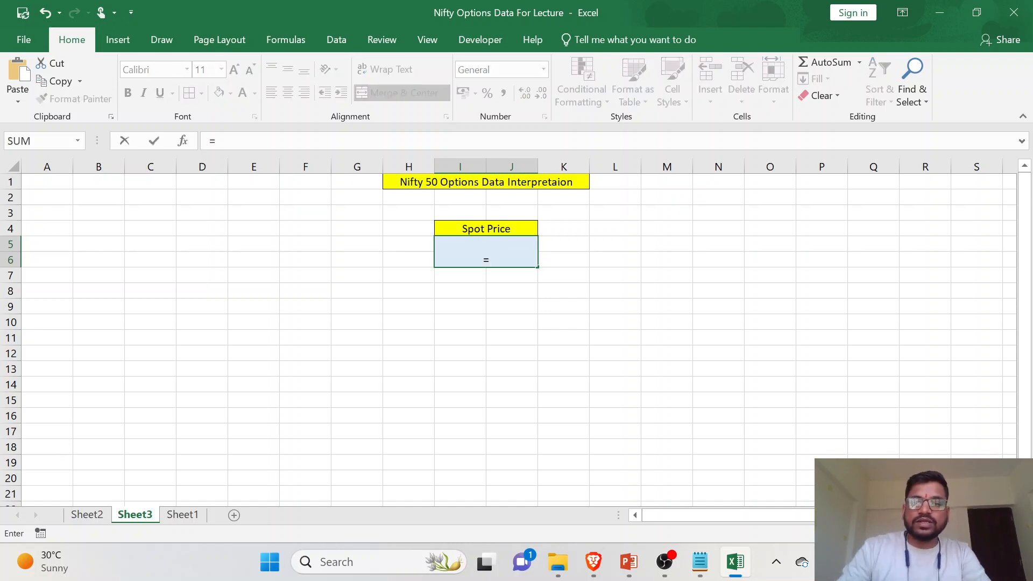
key(BackSpace)
click(489, 300)
- Find the CE.underlyingValue column in the option-chain table on Sheet2 and examine its values
click(85, 517)
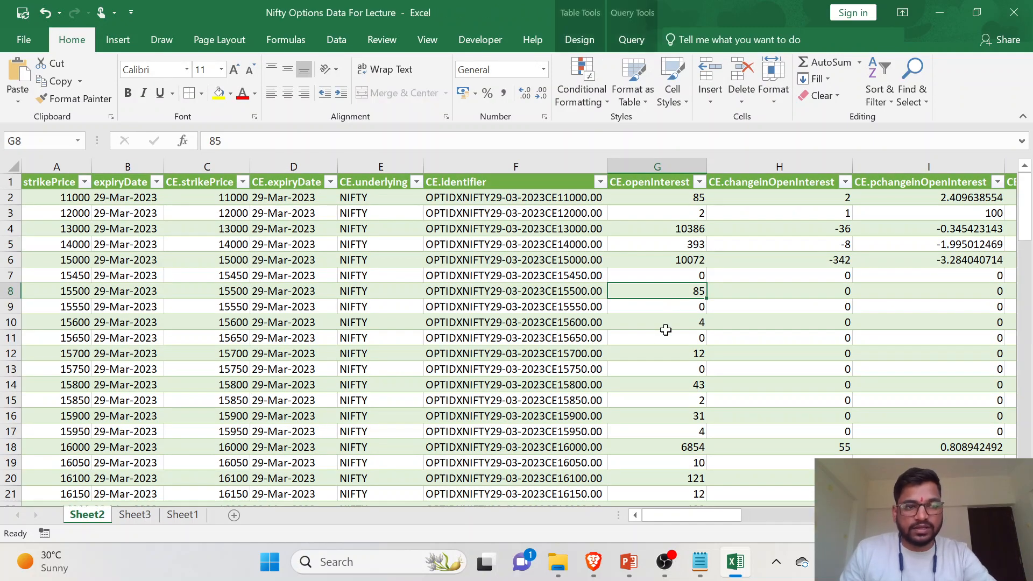
scroll(799, 328, right, 3)
scroll(800, 328, right, 4)
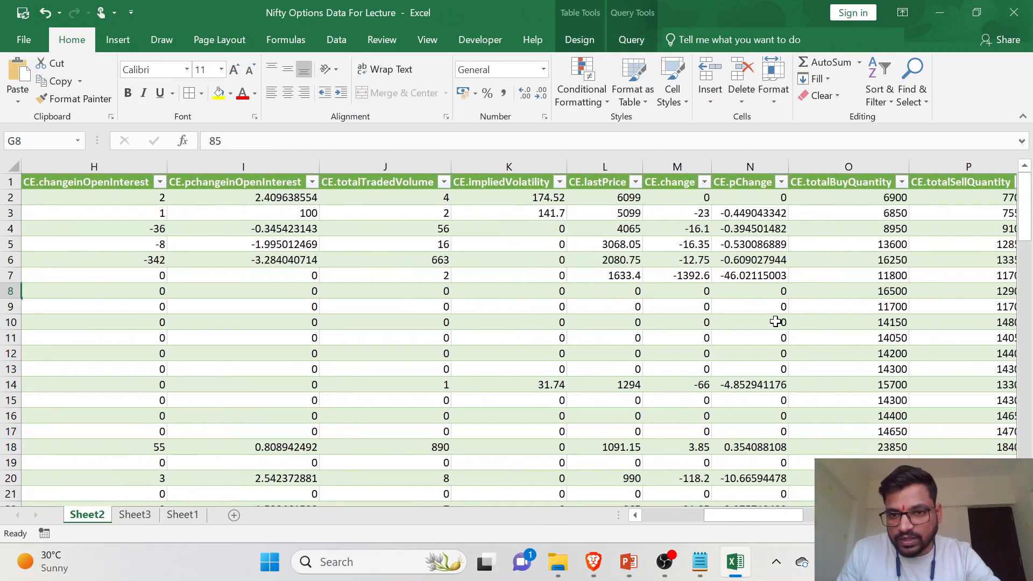
scroll(775, 321, right, 1)
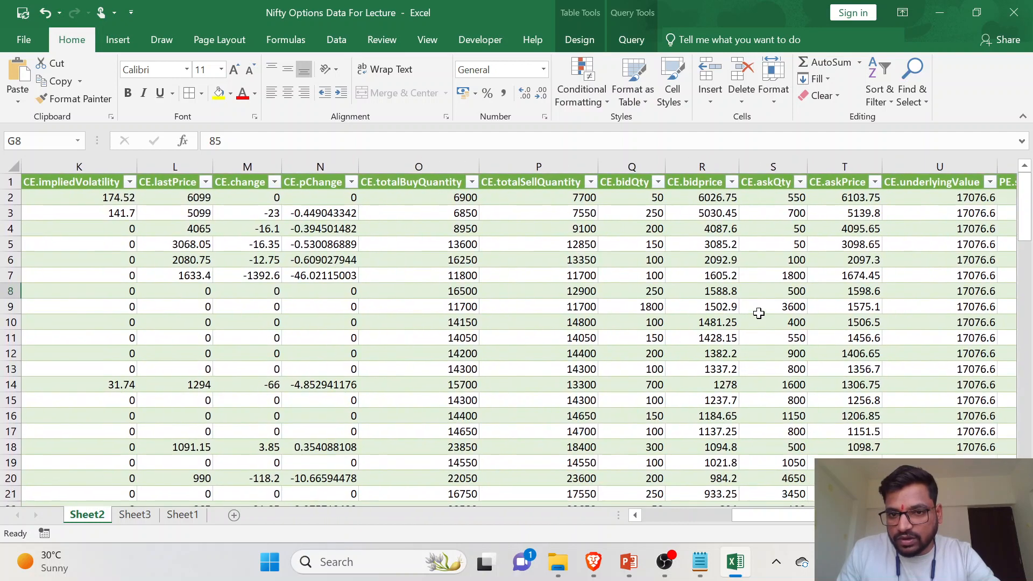
scroll(745, 290, right, 1)
click(819, 227)
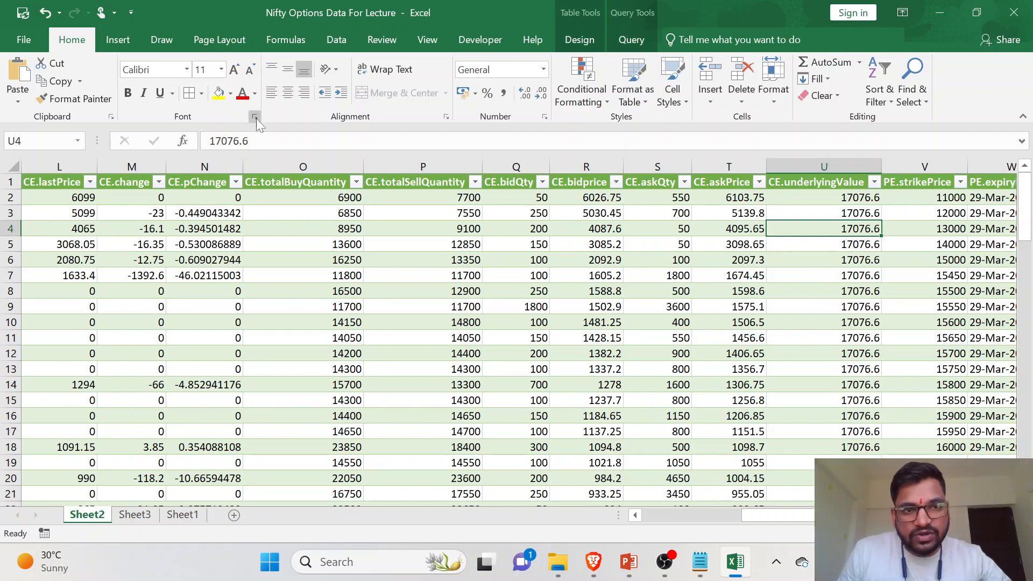
- Refresh all data connections and check the CE.underlyingValue column for the updated spot price
click(334, 42)
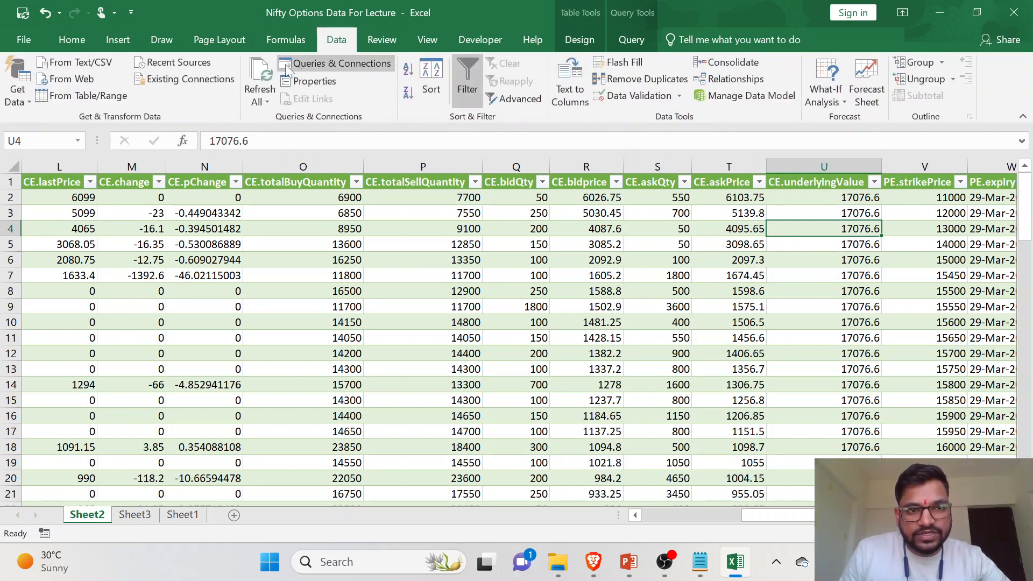
click(260, 78)
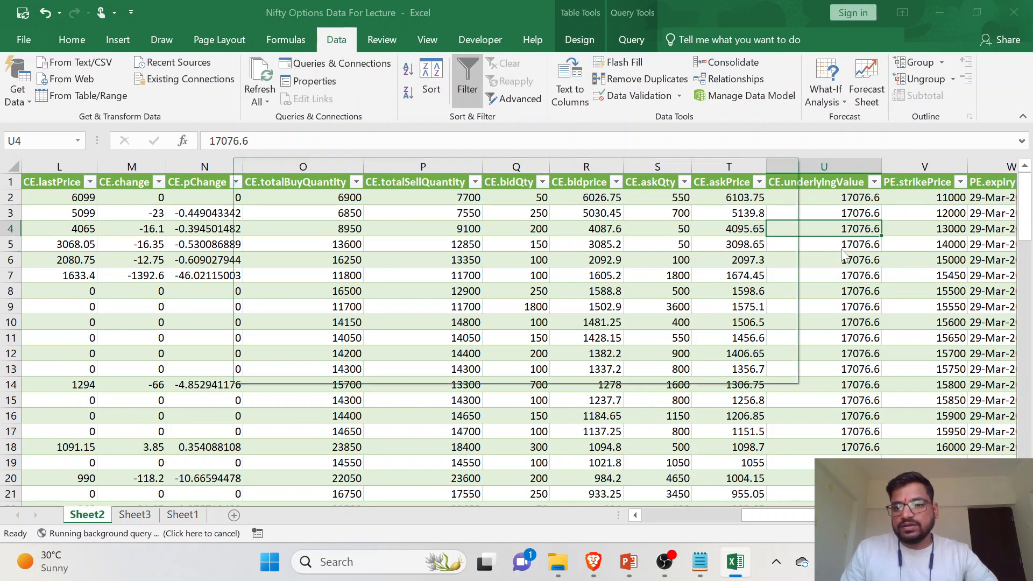
click(693, 351)
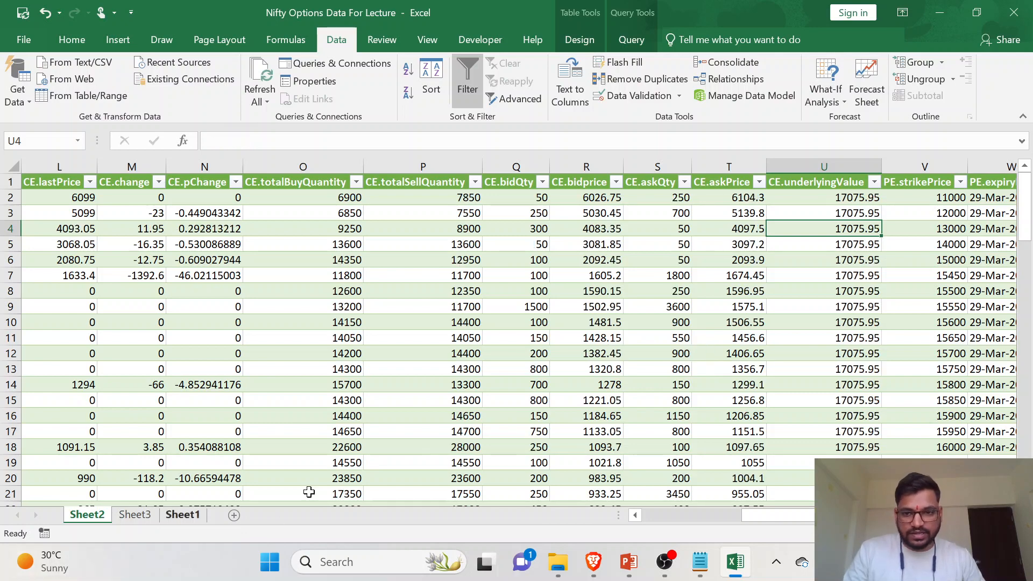
click(841, 339)
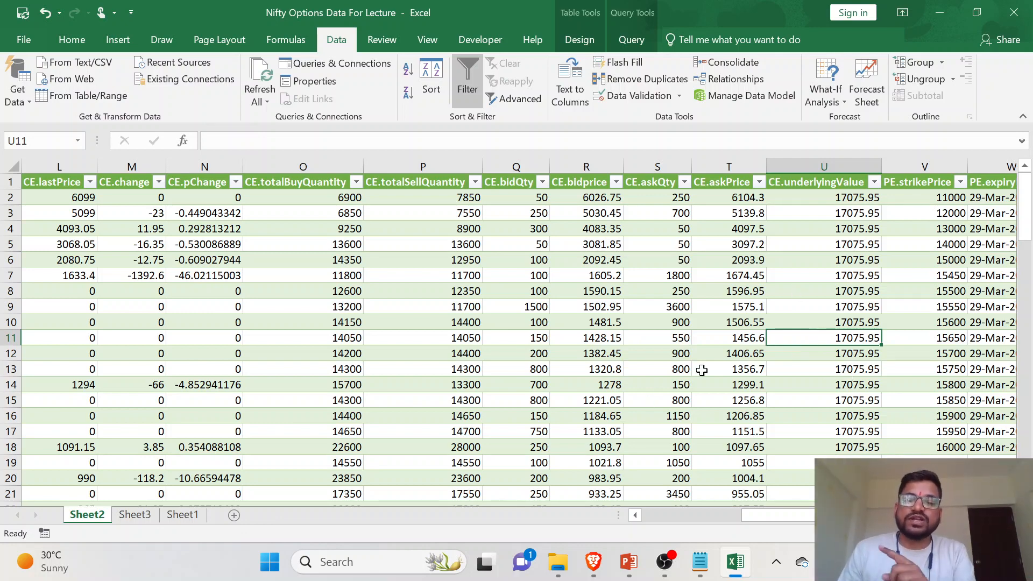
- On Sheet3, align the content of the light blue cell below Spot Price to the vertical middle
click(131, 516)
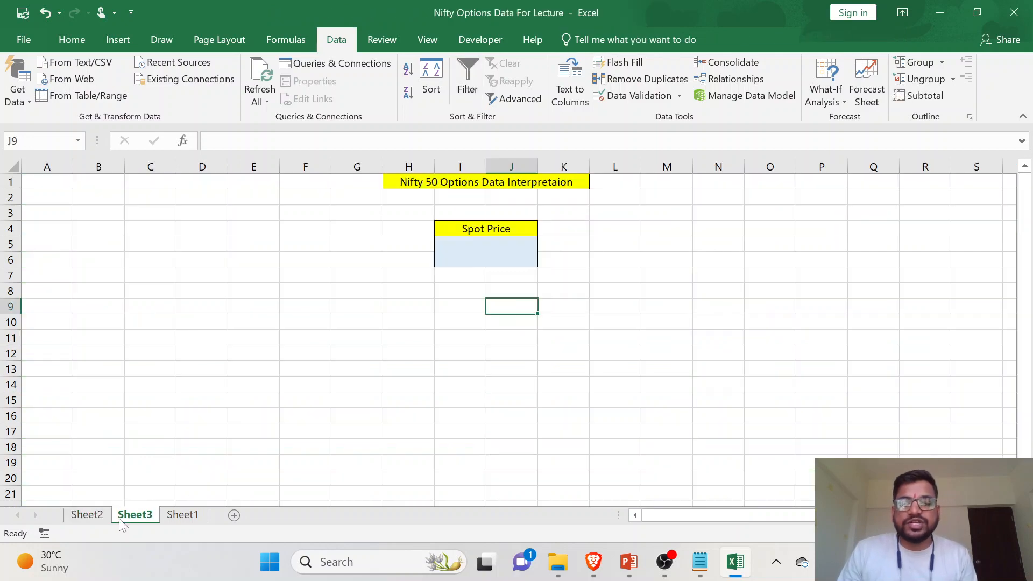
click(97, 518)
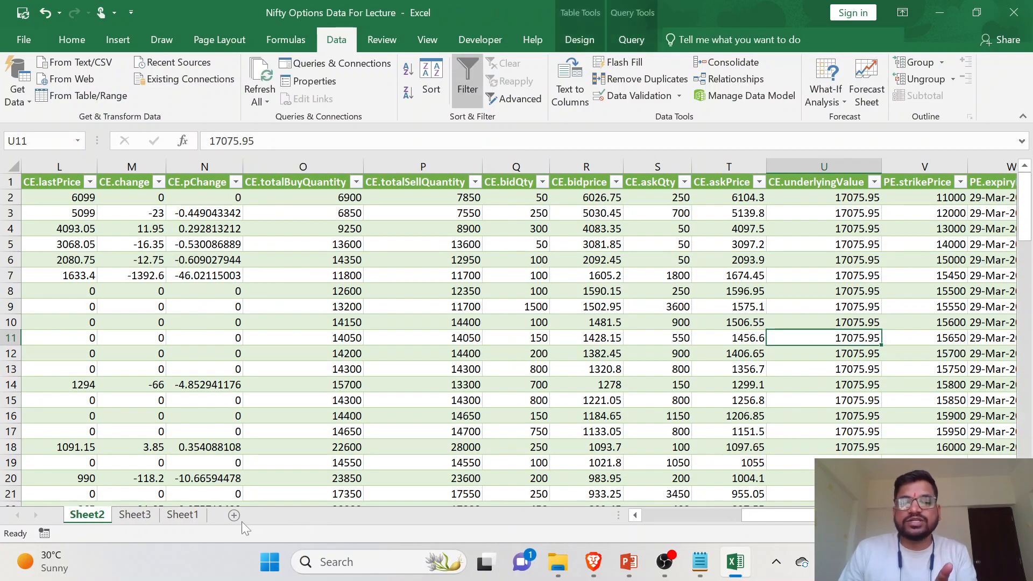
click(130, 518)
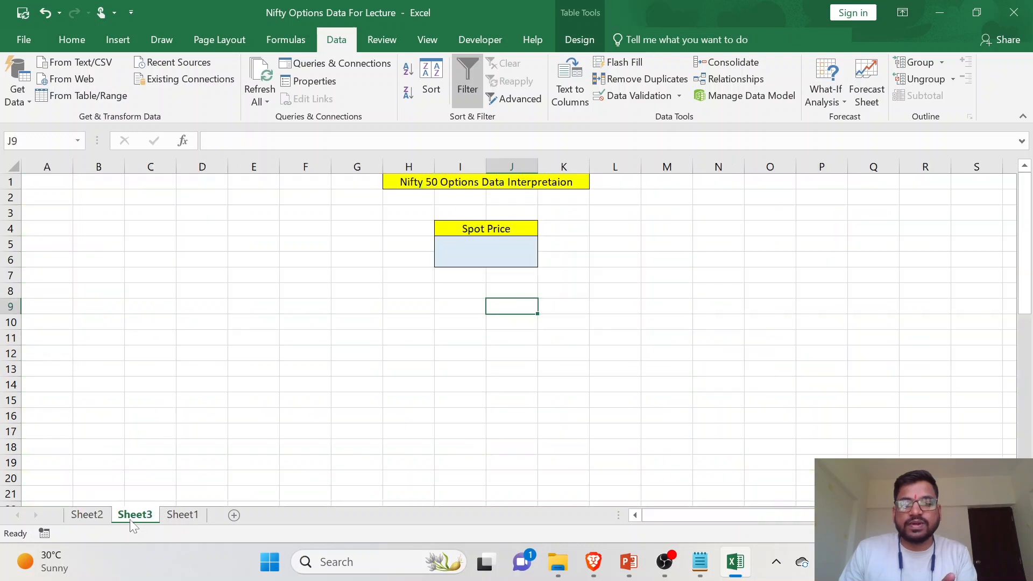
click(480, 251)
click(85, 41)
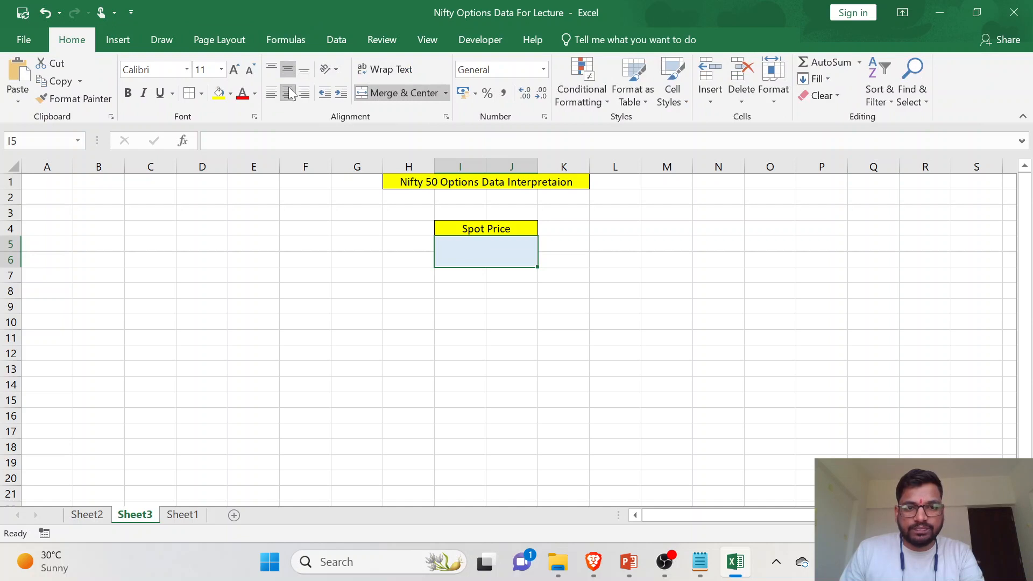
- Link the light blue Spot Price cell to the first CE.underlyingValue entry with the formula =Sheet2!U2
text(=)
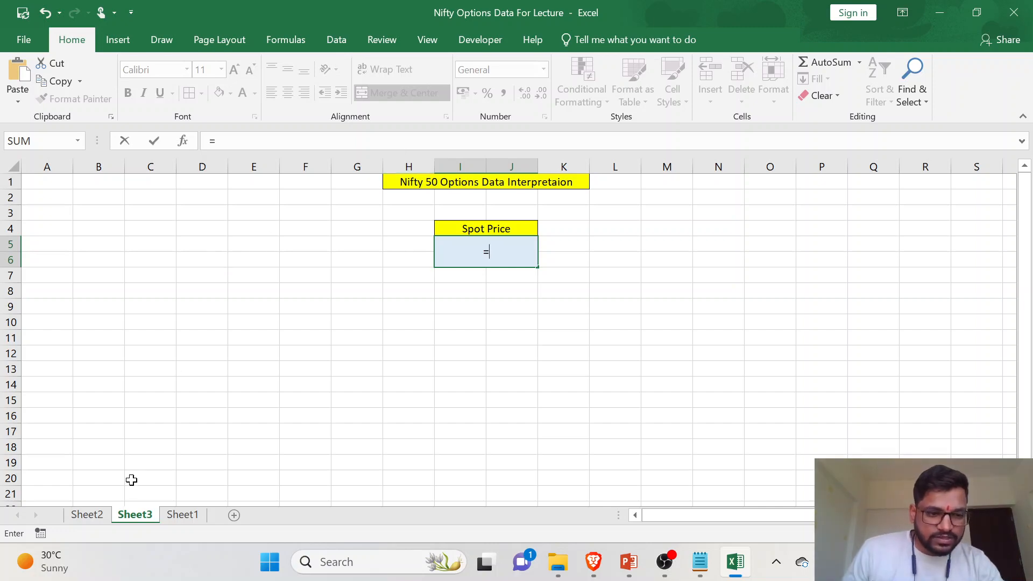
click(99, 516)
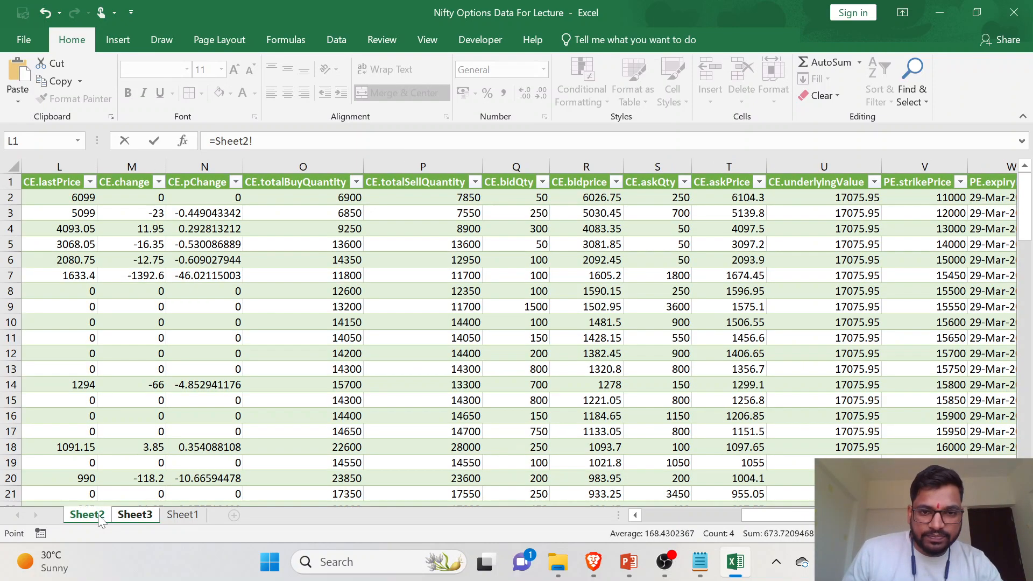
click(822, 199)
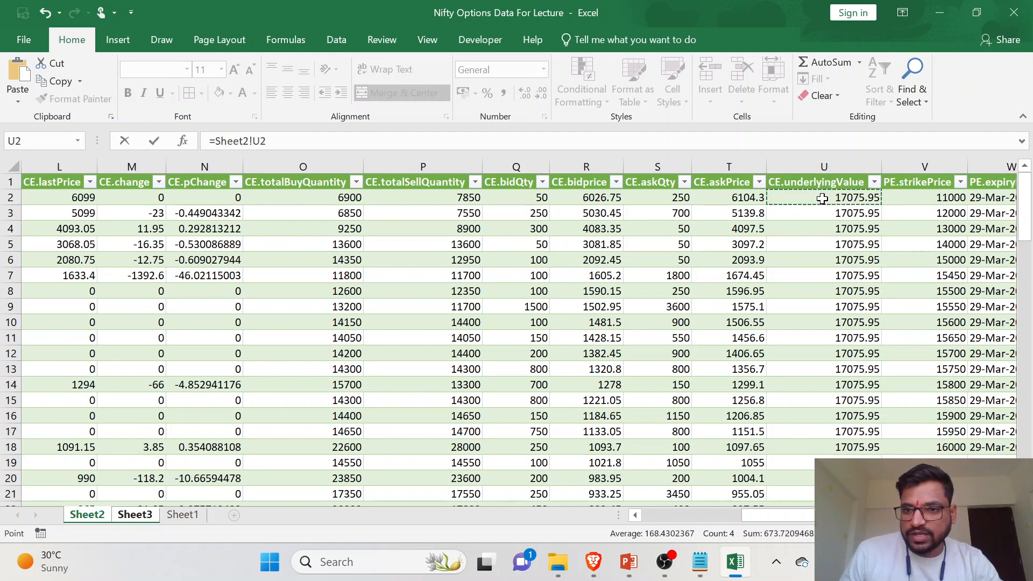
key(Return)
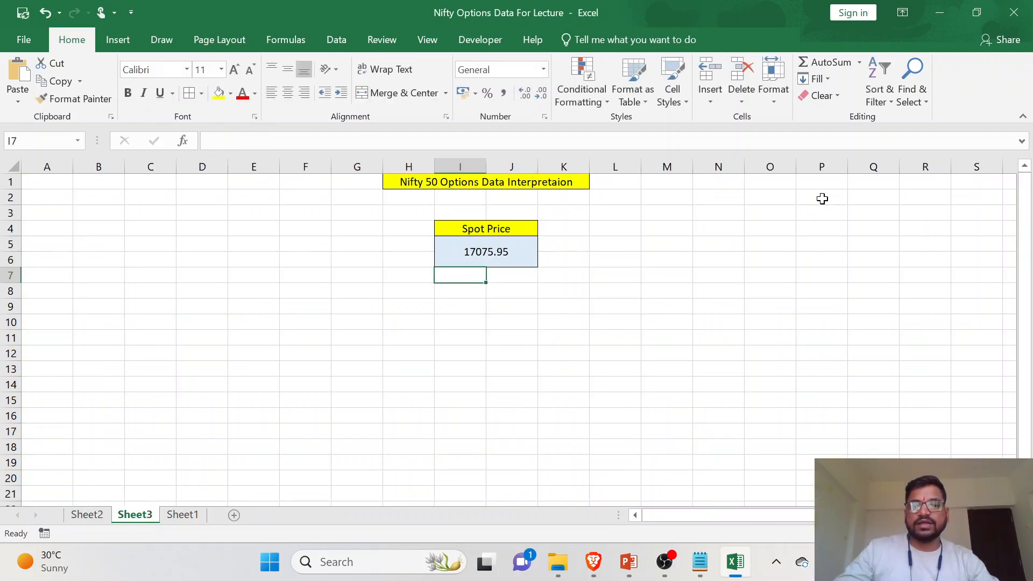
- Compare the CE.underlyingValue entries on Sheet2 with the linked Spot Price cell on Sheet3
click(88, 514)
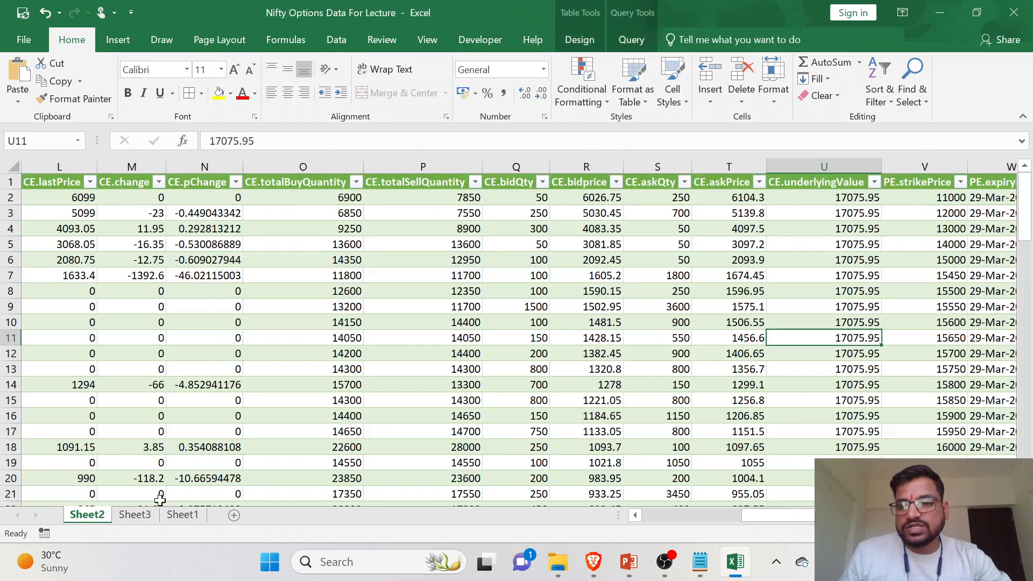
click(850, 195)
drag(857, 213, 855, 231)
click(847, 305)
drag(805, 421, 814, 450)
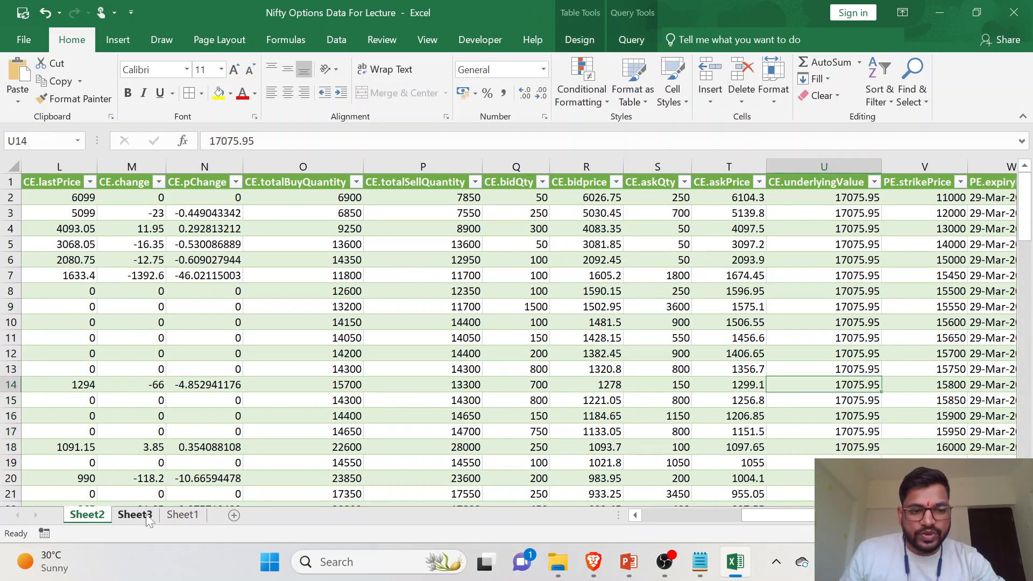
click(135, 515)
click(495, 249)
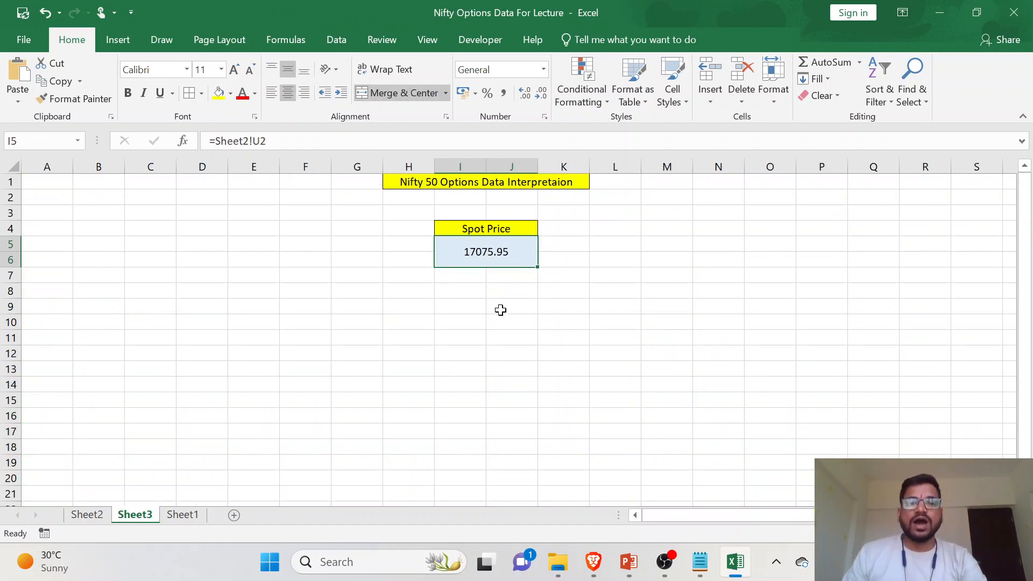
- Enter the heading CE in C5, merge and center it across C5:H5, and fill it green
drag(152, 242, 399, 242)
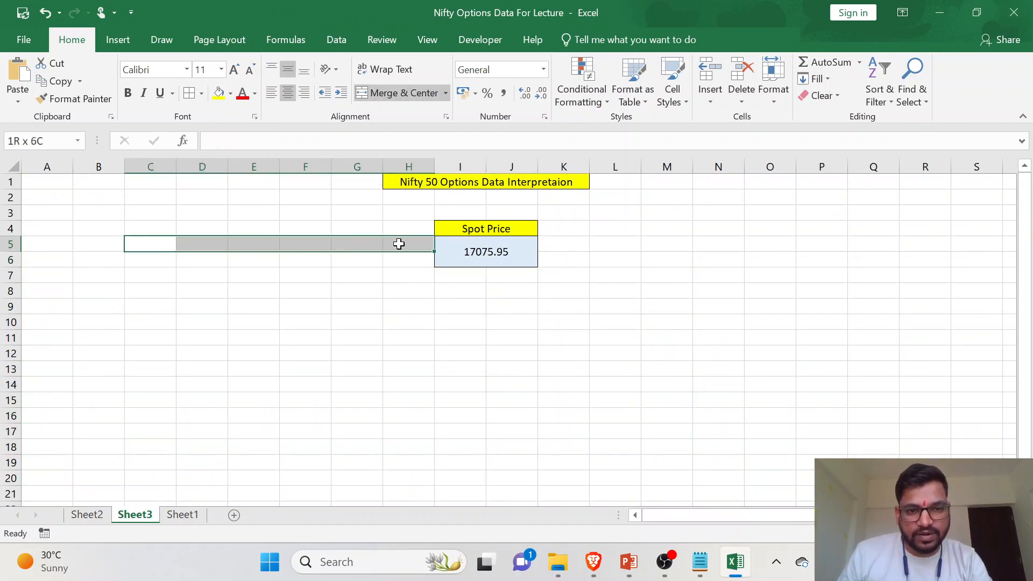
click(150, 247)
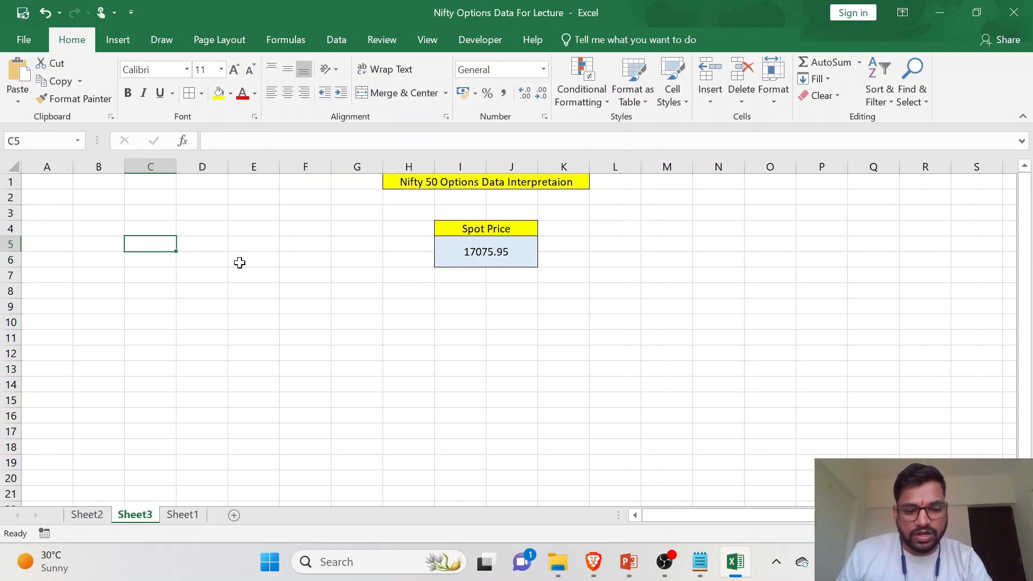
text(CE)
click(211, 256)
drag(151, 242, 409, 243)
click(371, 93)
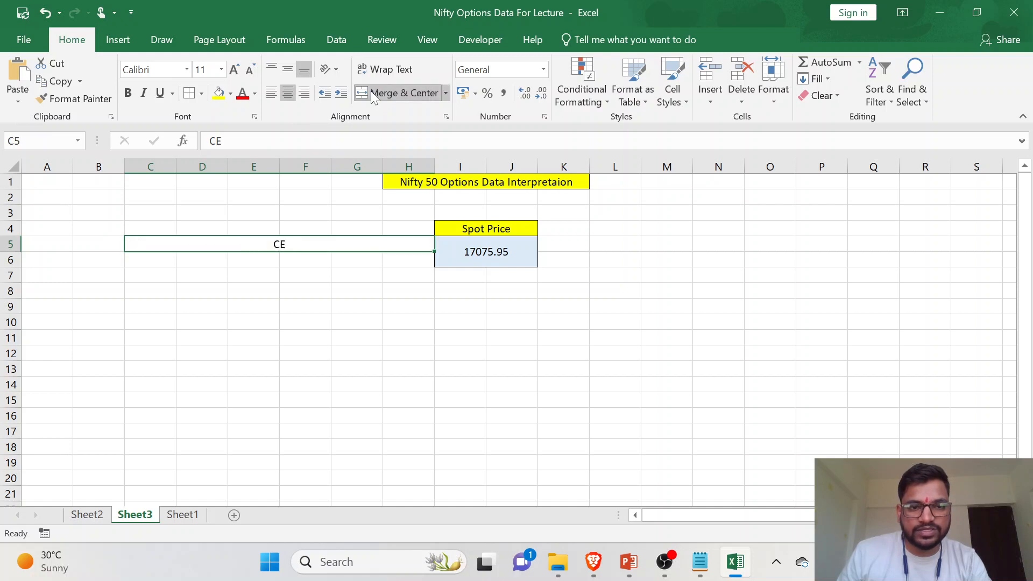
click(230, 93)
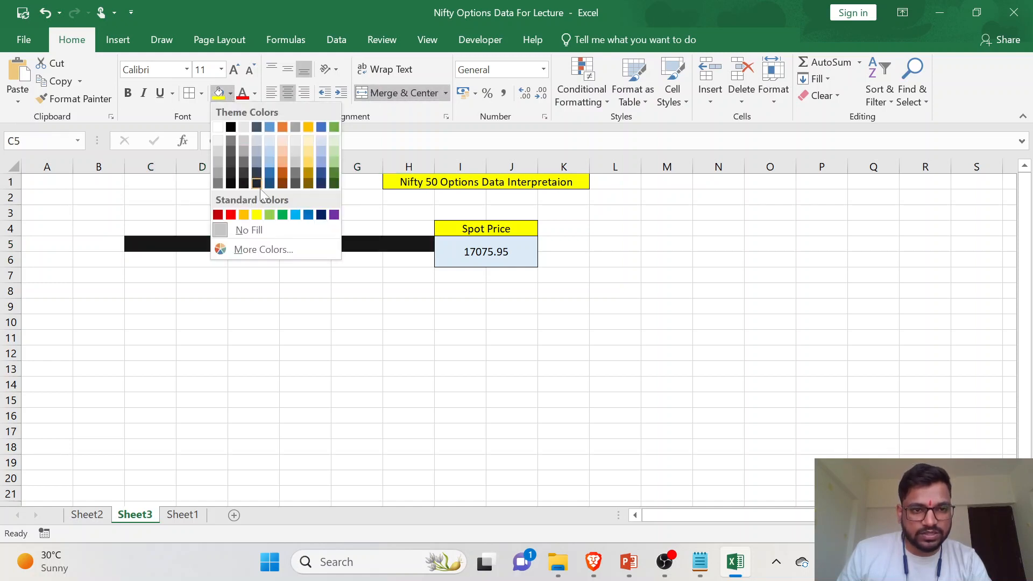
click(283, 213)
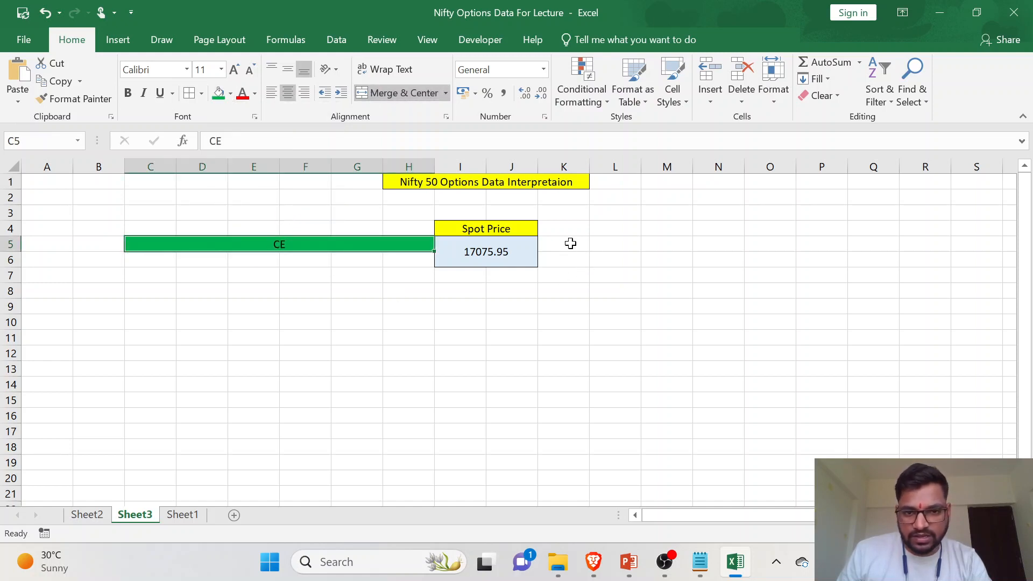
- Enter the heading PE in K5, fill K5:P5 red, and merge and center it across those cells
click(569, 243)
text(PE)
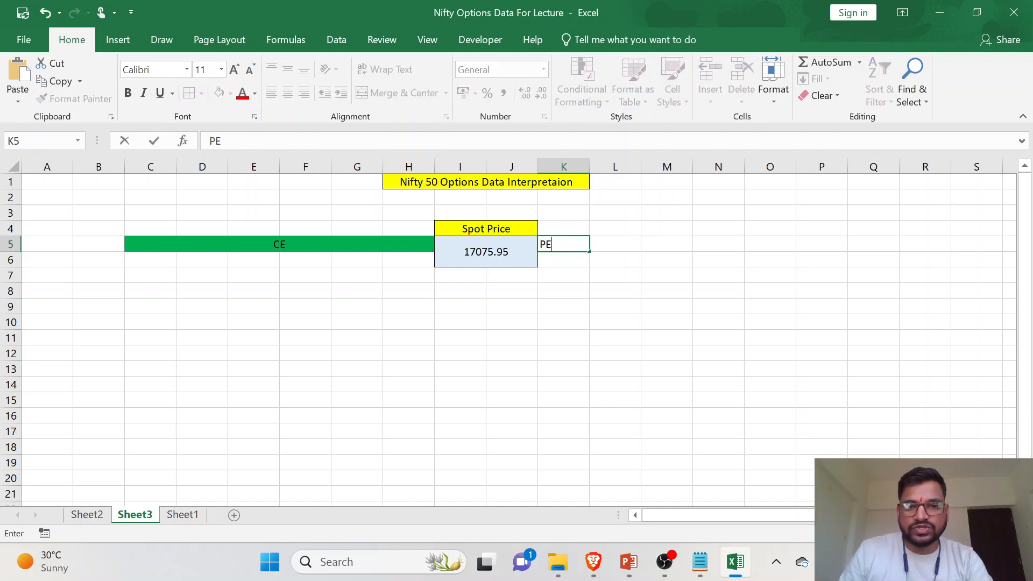
click(567, 264)
drag(564, 239, 823, 247)
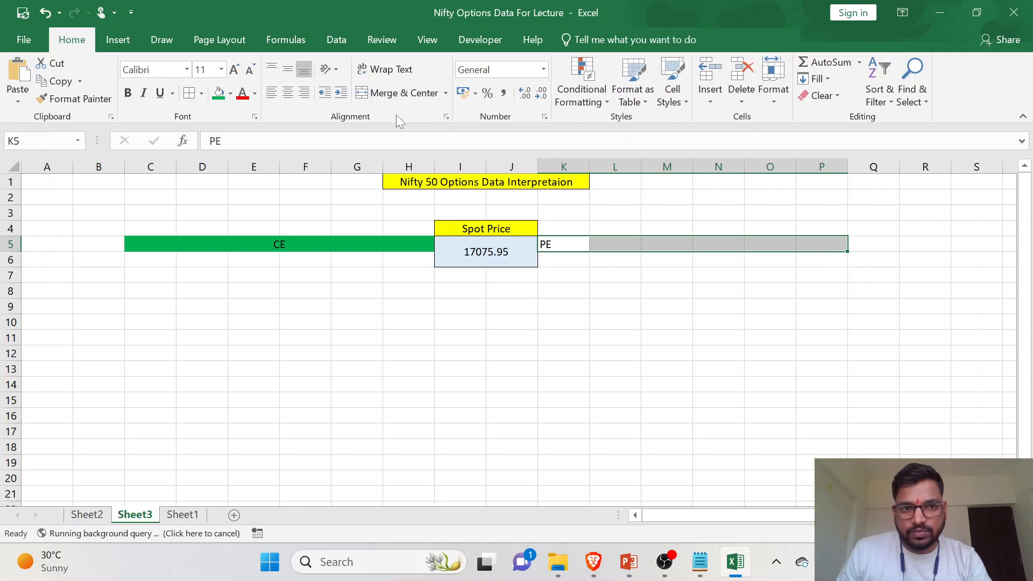
click(230, 93)
click(230, 214)
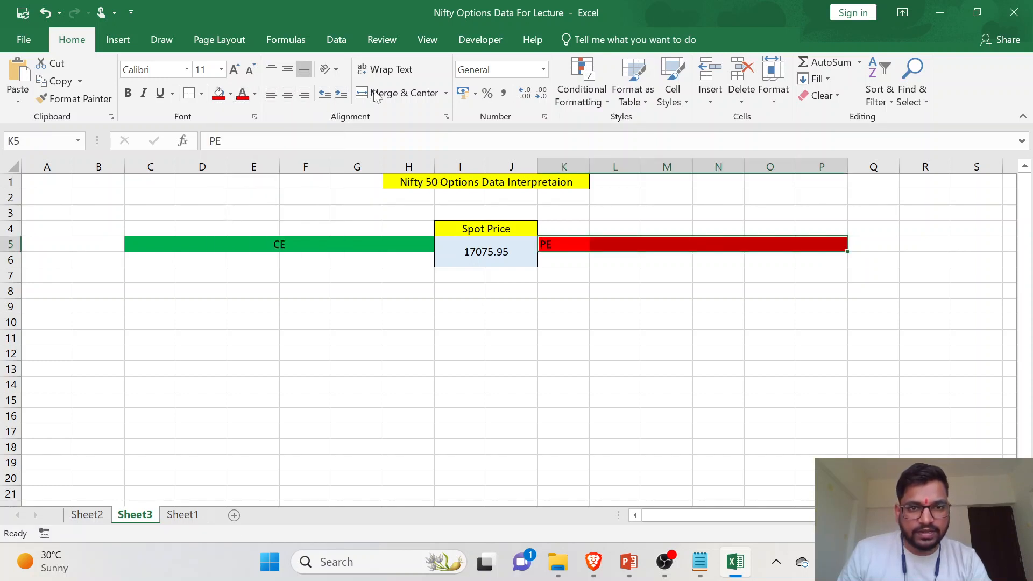
click(396, 94)
click(597, 274)
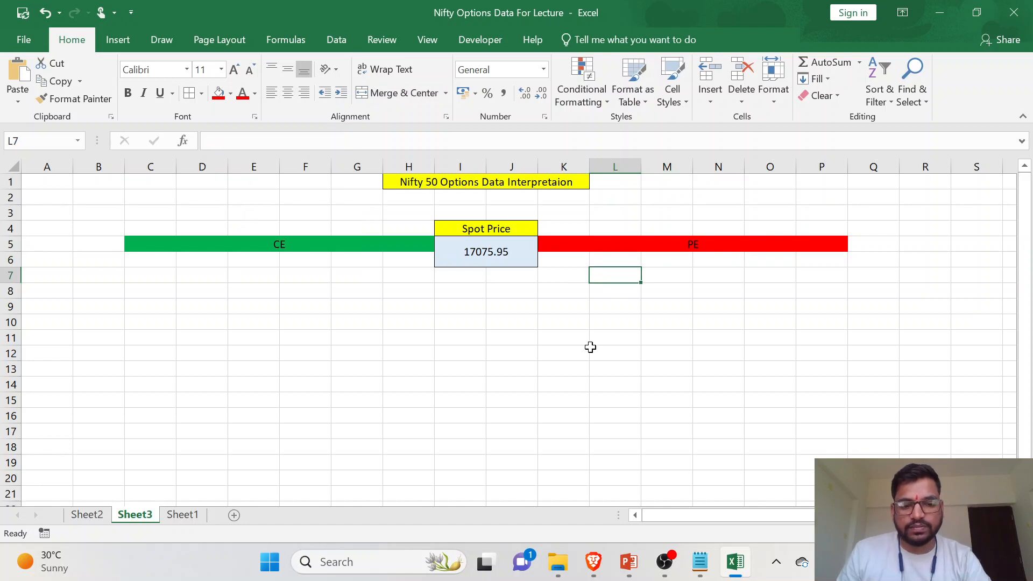
- Apply all borders to the CE and PE headings and the row of cells below them, C5:P6
drag(415, 249, 587, 247)
click(189, 92)
click(446, 293)
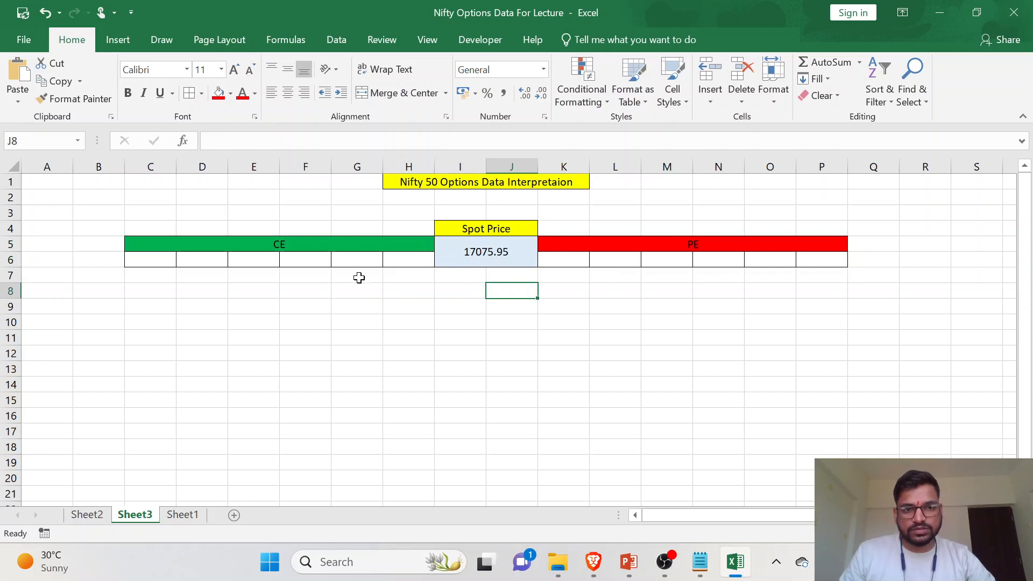
click(415, 259)
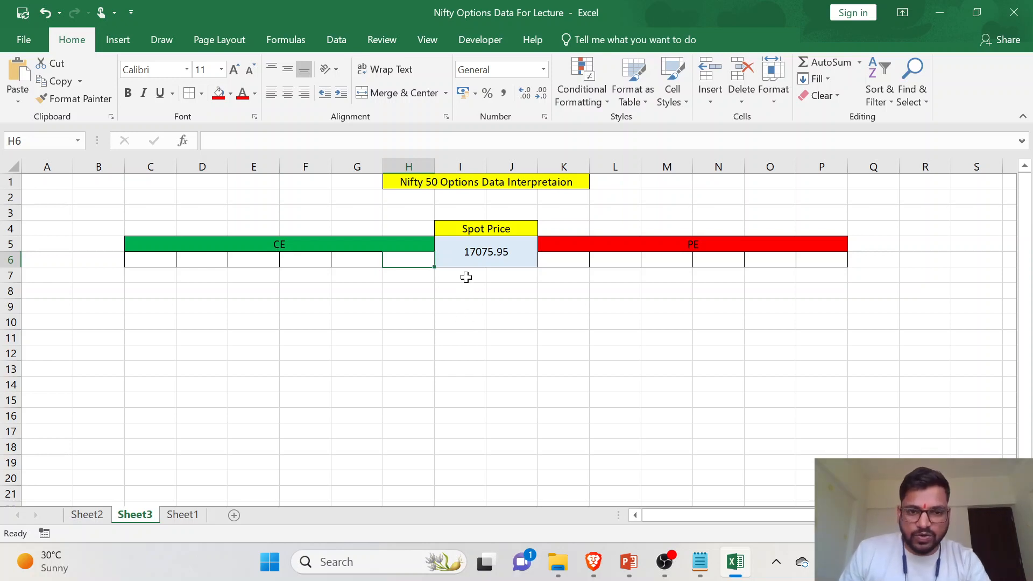
- Merge and center I7:J7 below the spot price, extend the merged cell down to row 17, and add all borders
drag(459, 275, 495, 277)
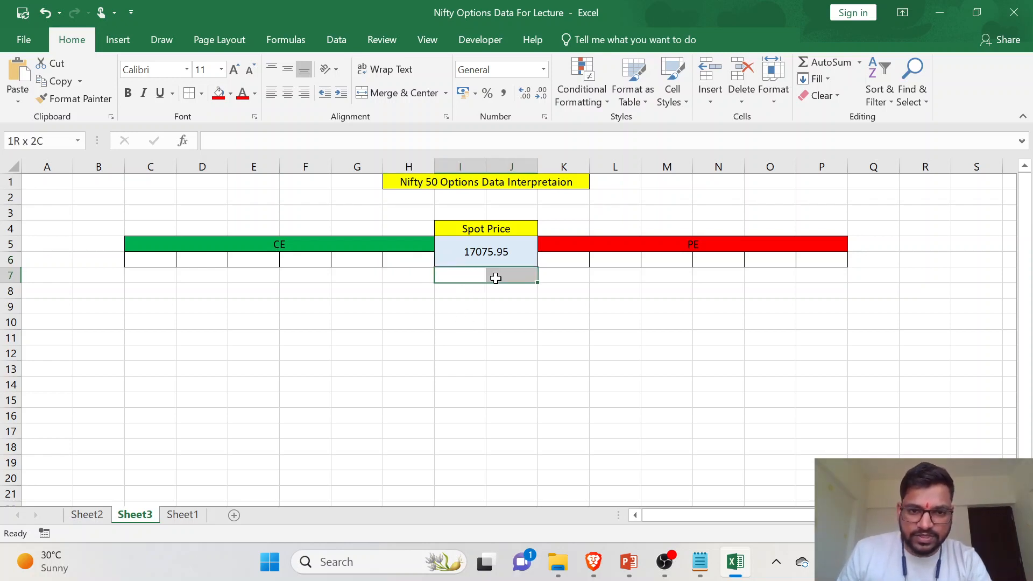
click(411, 94)
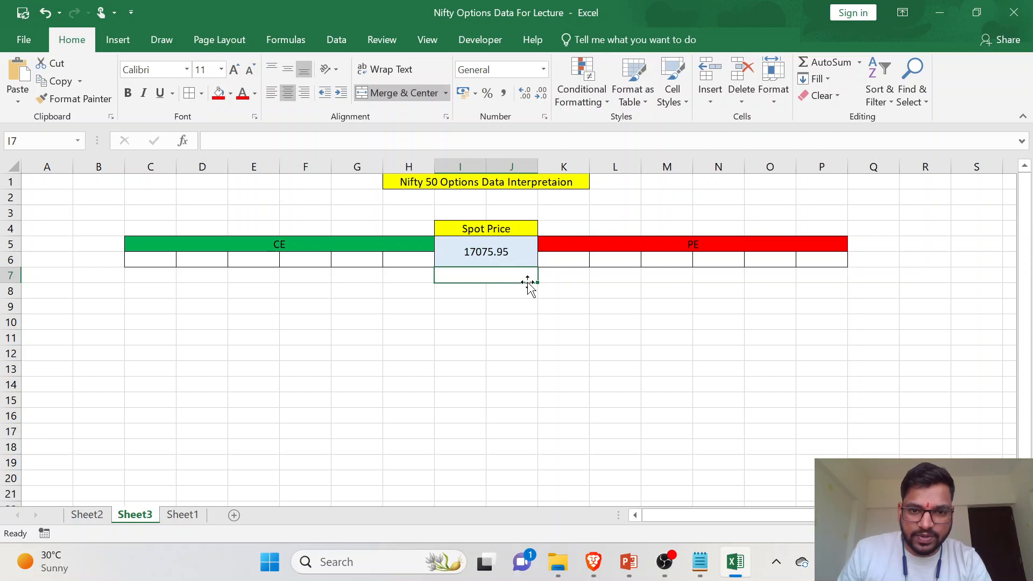
drag(536, 282, 530, 442)
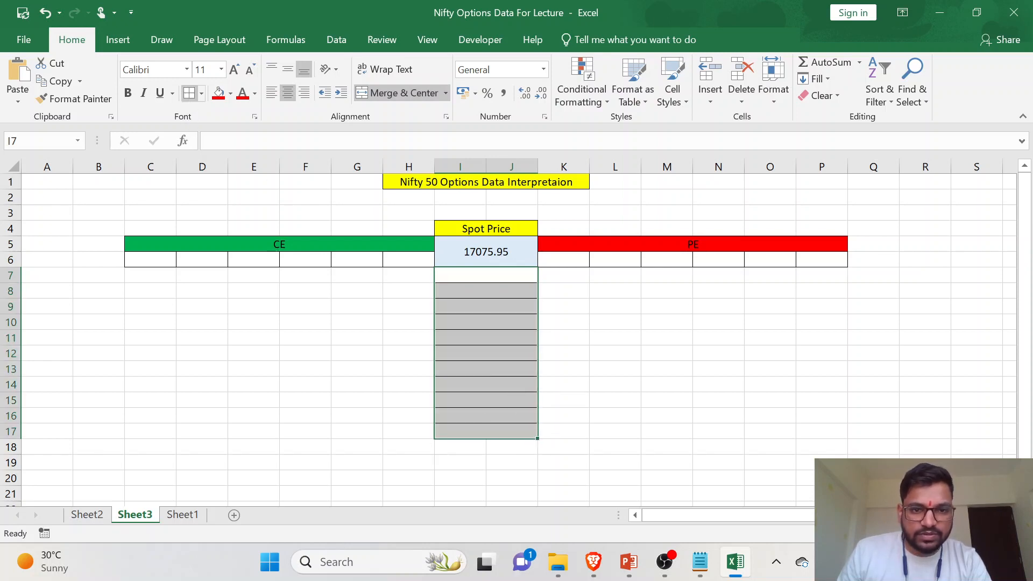
click(479, 365)
click(494, 335)
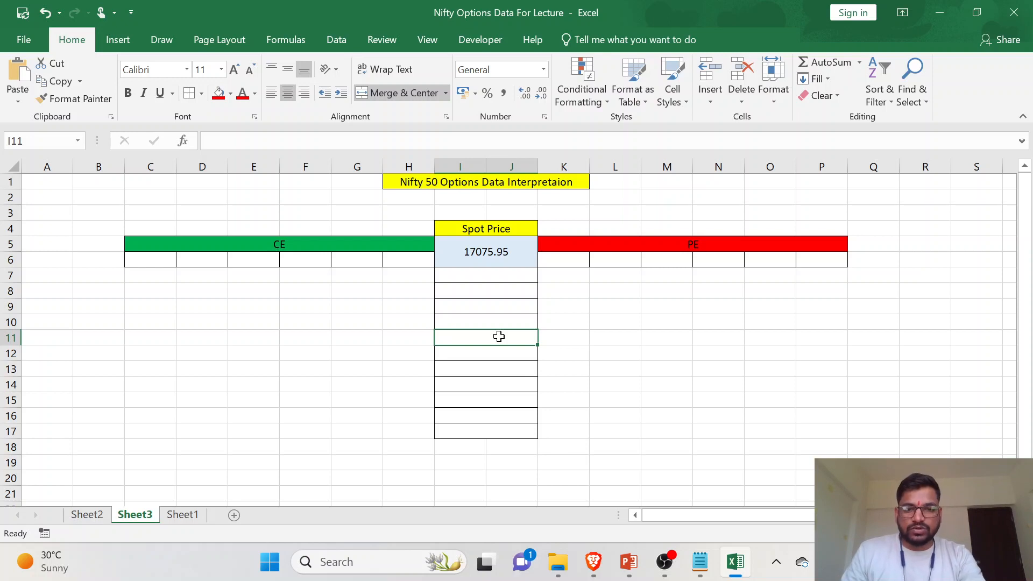
- Fill I12, the middle cell of the bordered column below the spot price, with light blue and check the five cells beneath it
click(502, 275)
key(Down)
key(Down)
key(Down)
key(Down)
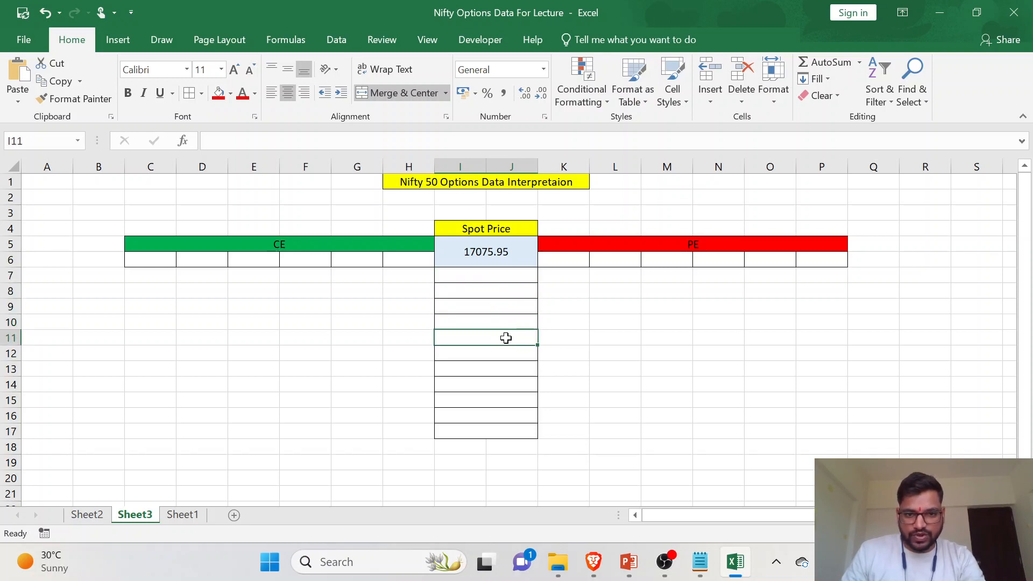
key(Down)
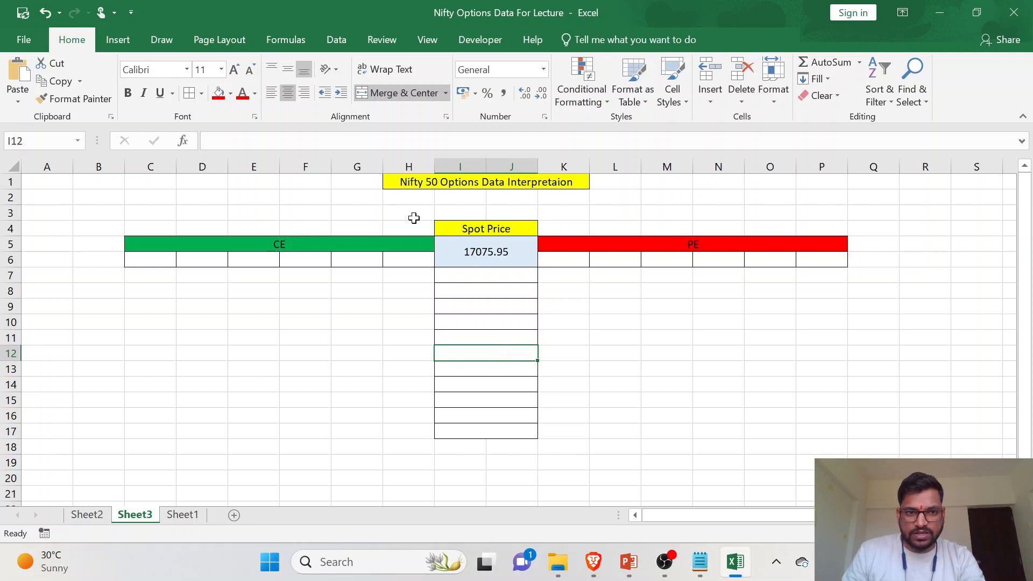
click(230, 93)
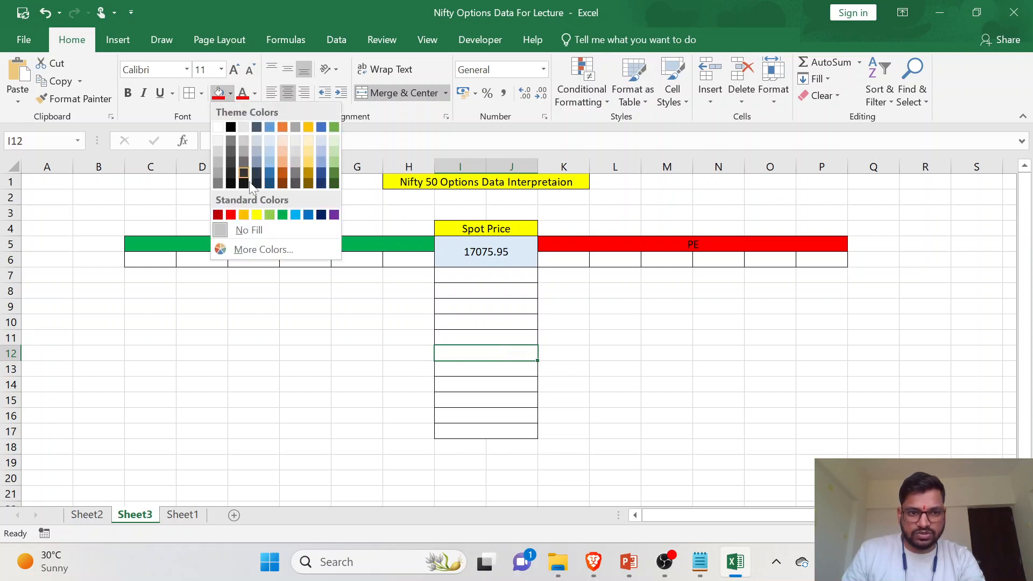
click(270, 153)
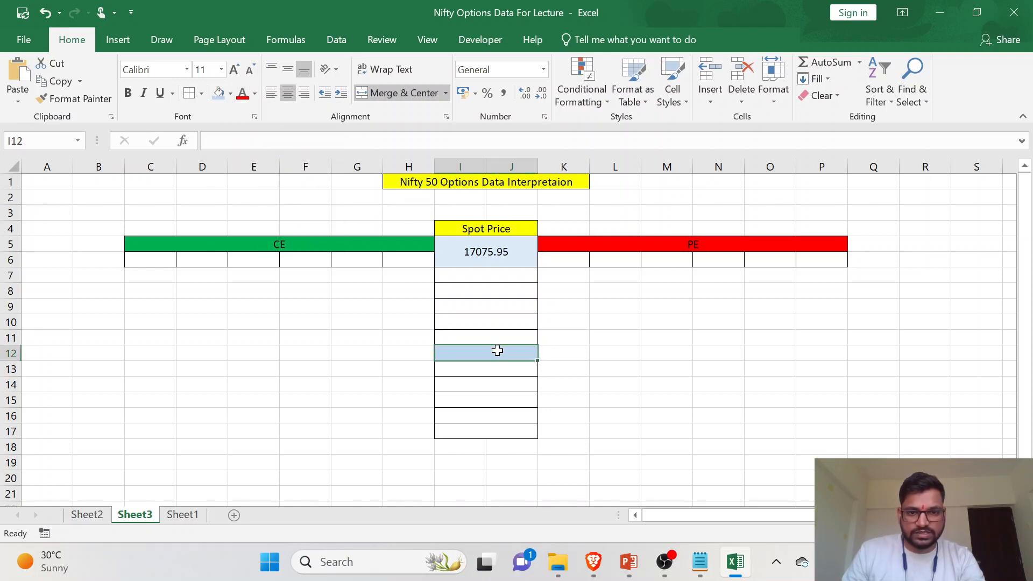
click(498, 369)
click(501, 385)
click(503, 402)
click(502, 418)
click(501, 431)
- Try linking the blue middle cell I12 to the spot price with =I5, compare the two cells, and clear I12
click(498, 353)
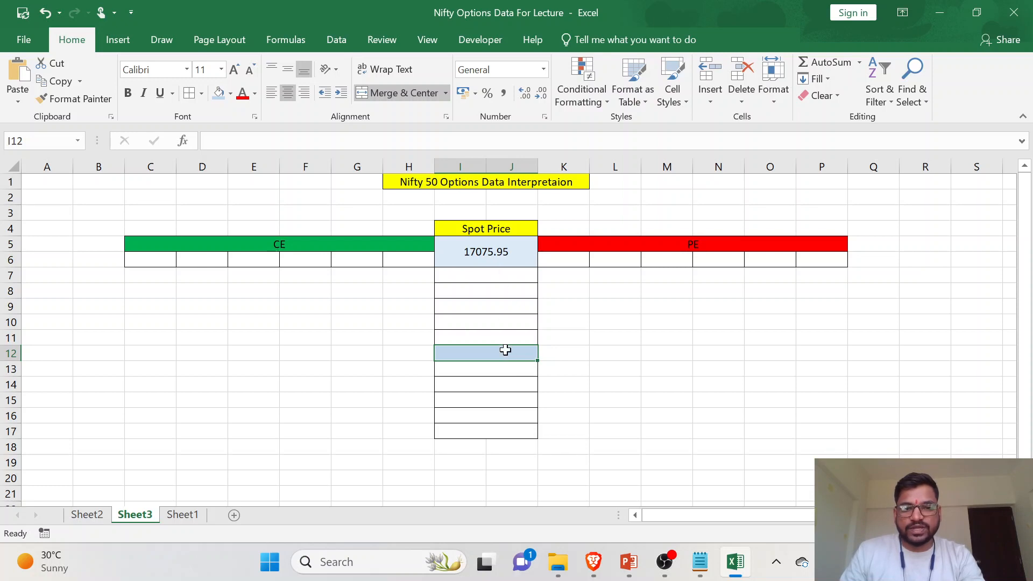
text(=)
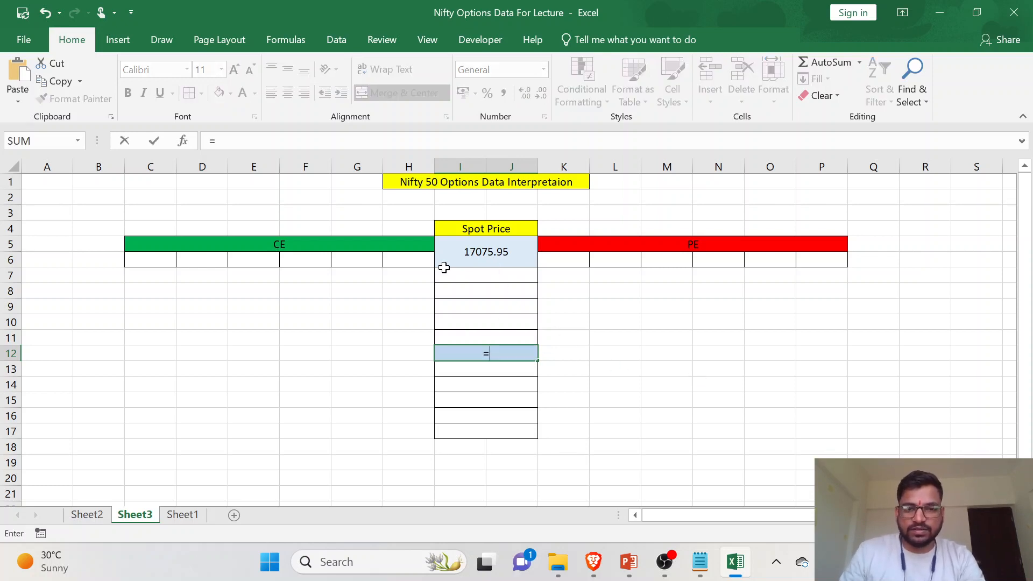
click(480, 255)
key(Return)
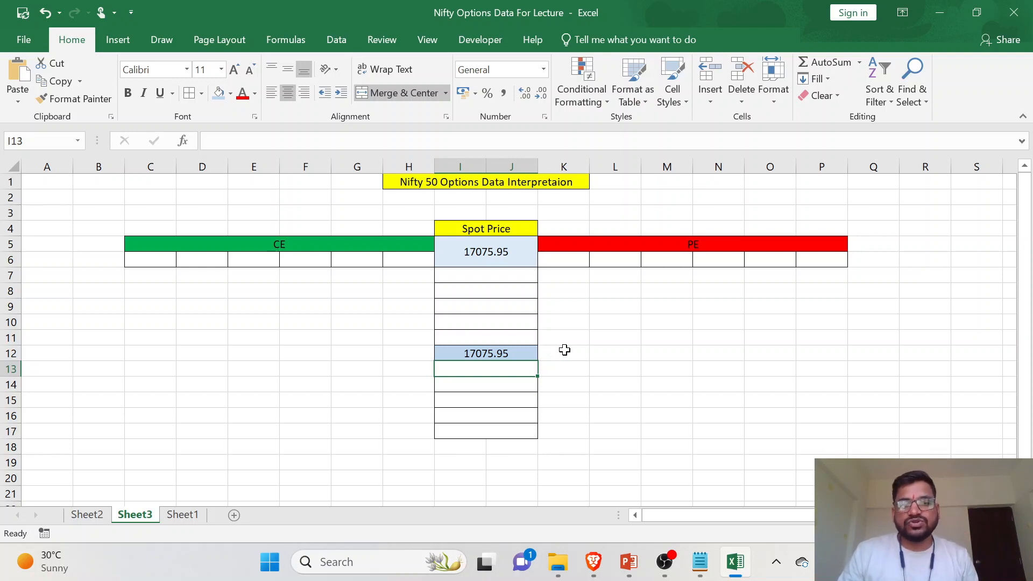
click(518, 254)
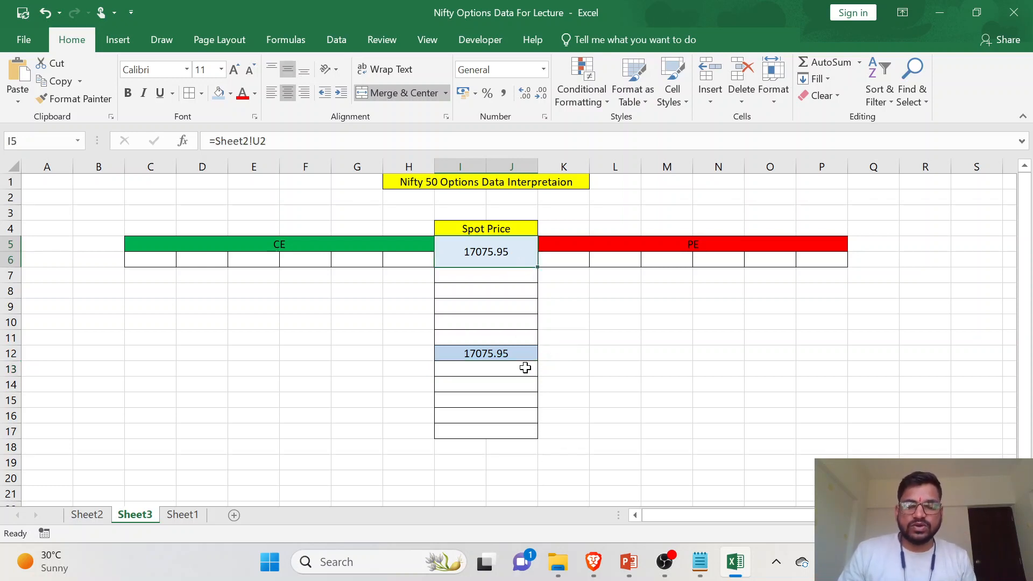
click(516, 353)
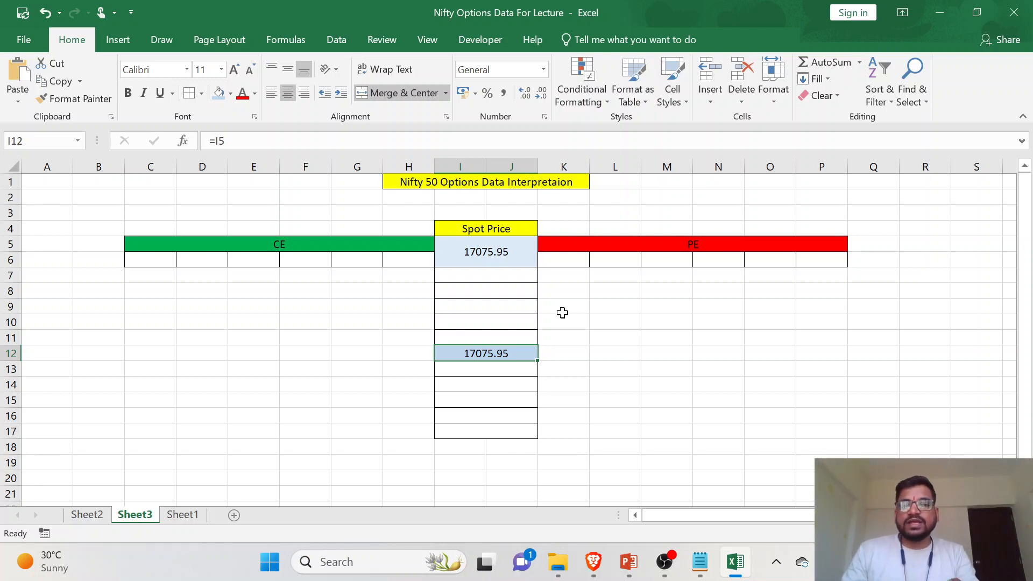
click(523, 247)
click(522, 354)
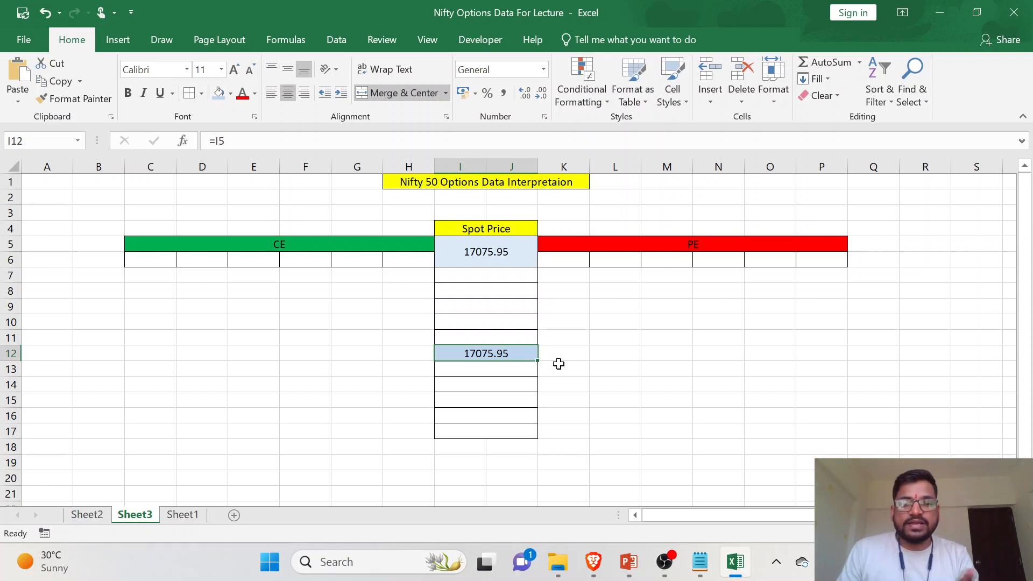
key(Delete)
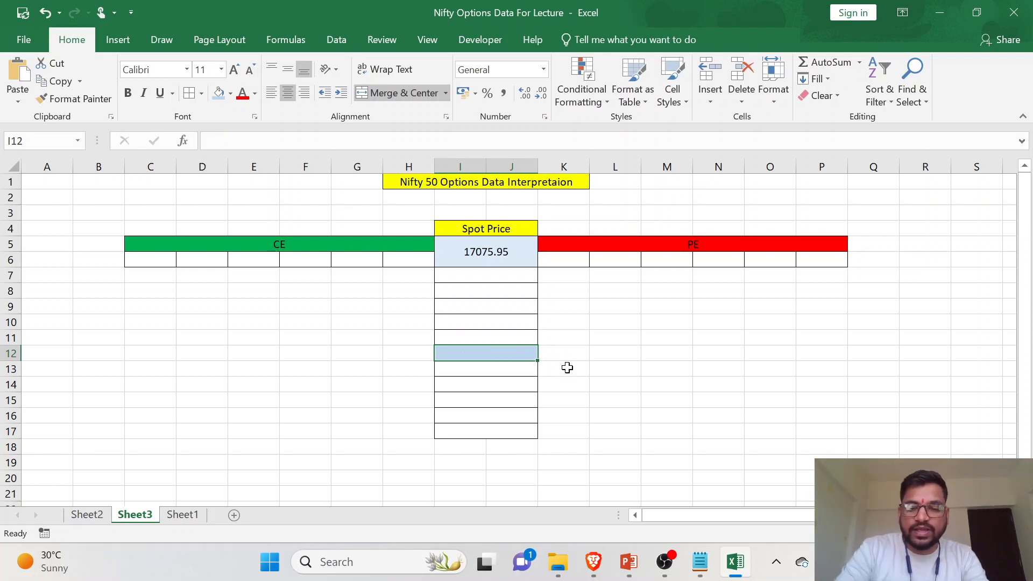
- Enter =MROUND(I5,50) in the blue middle cell I12 to round the spot price to the nearest 50
text(=MROUNF)
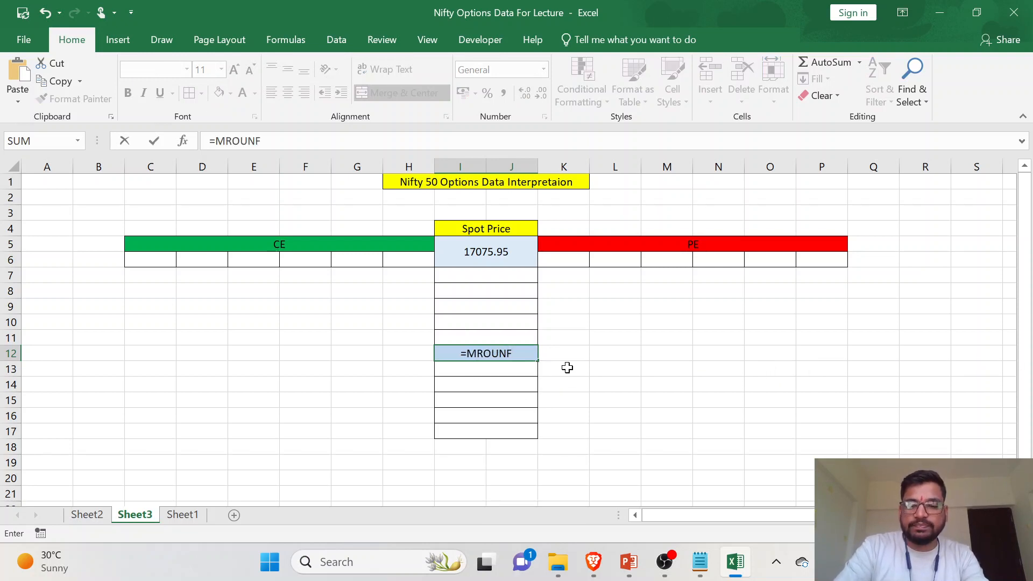
key(BackSpace)
text(D)
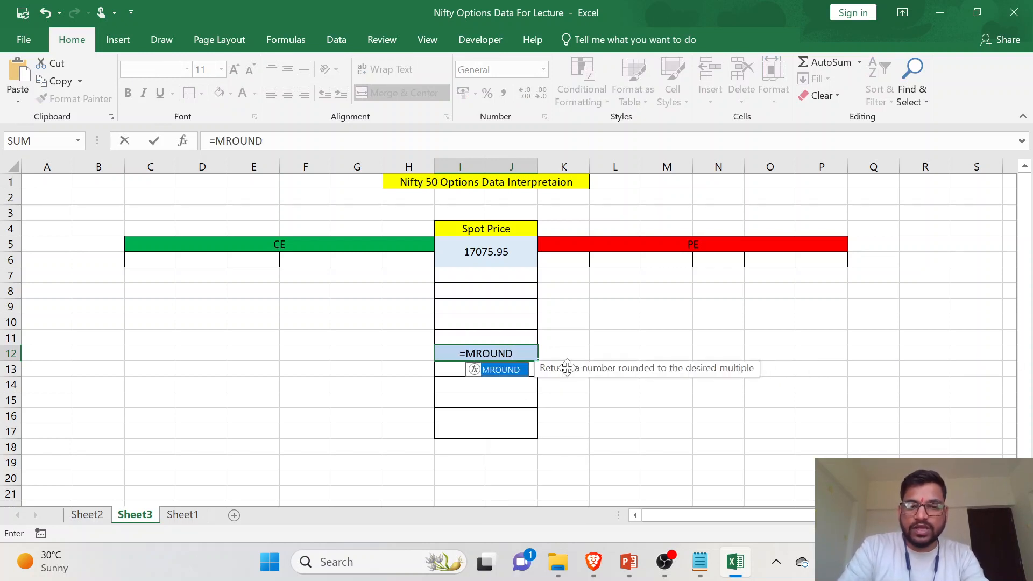
text(()
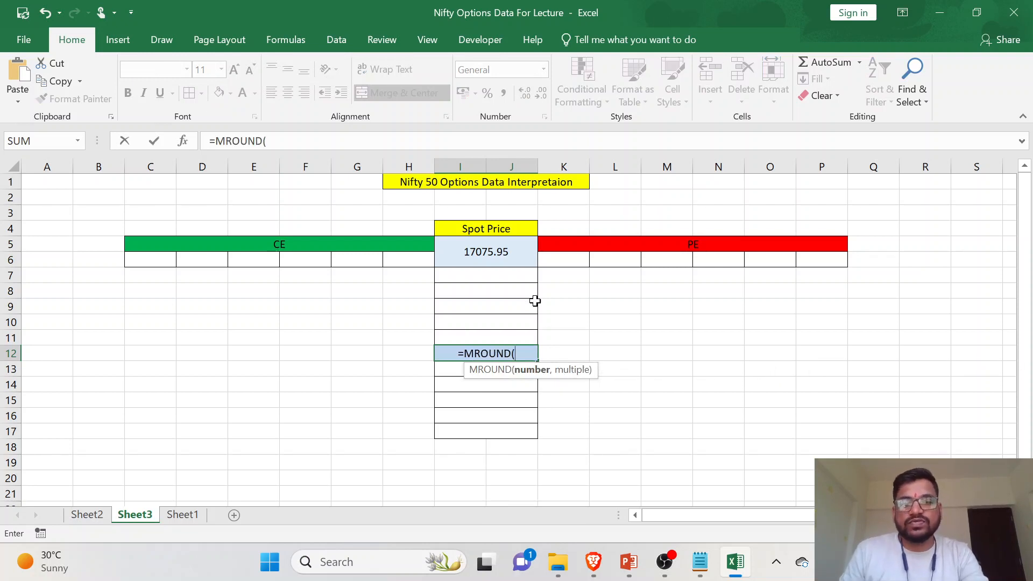
click(509, 252)
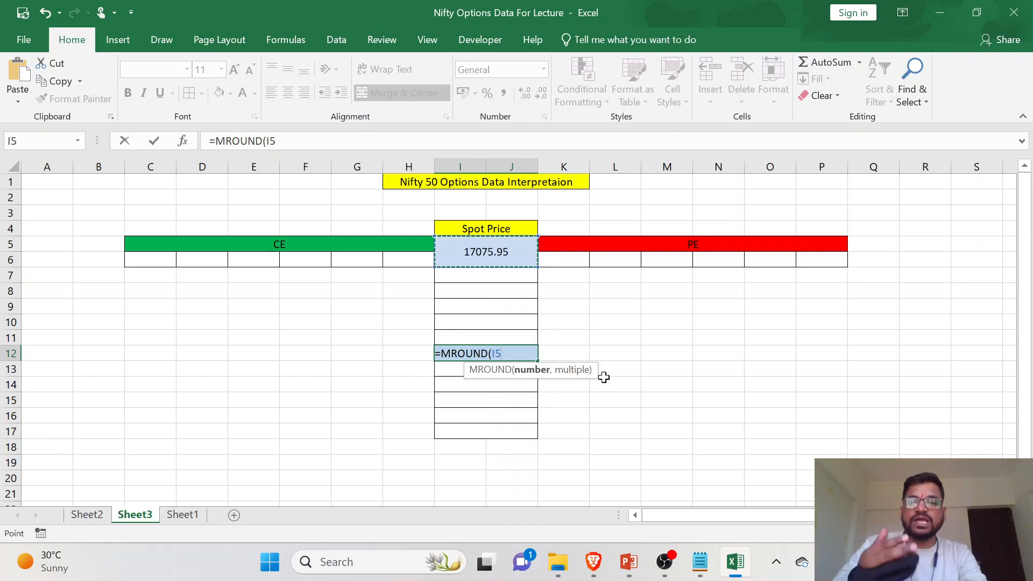
text(,)
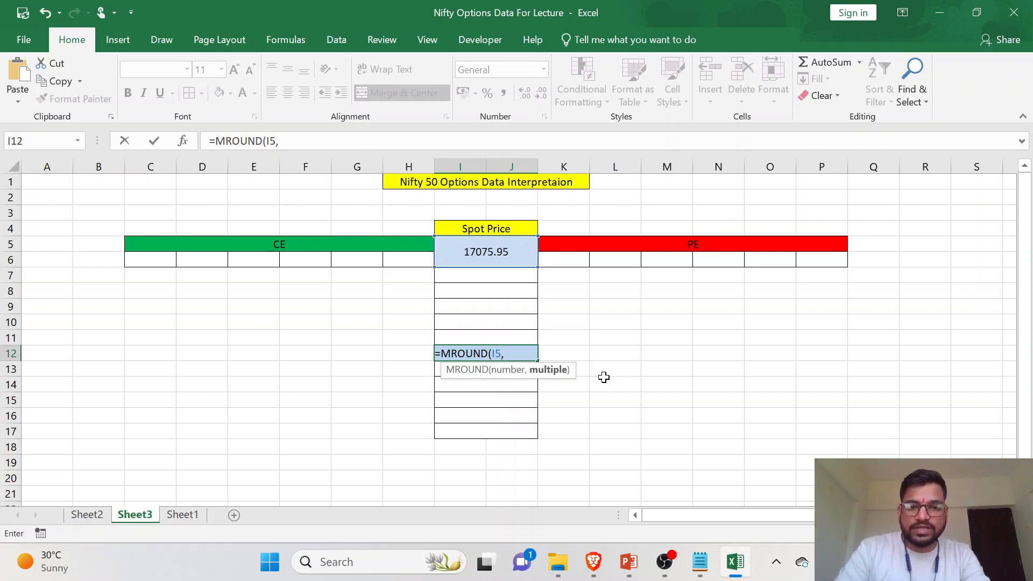
text(50)
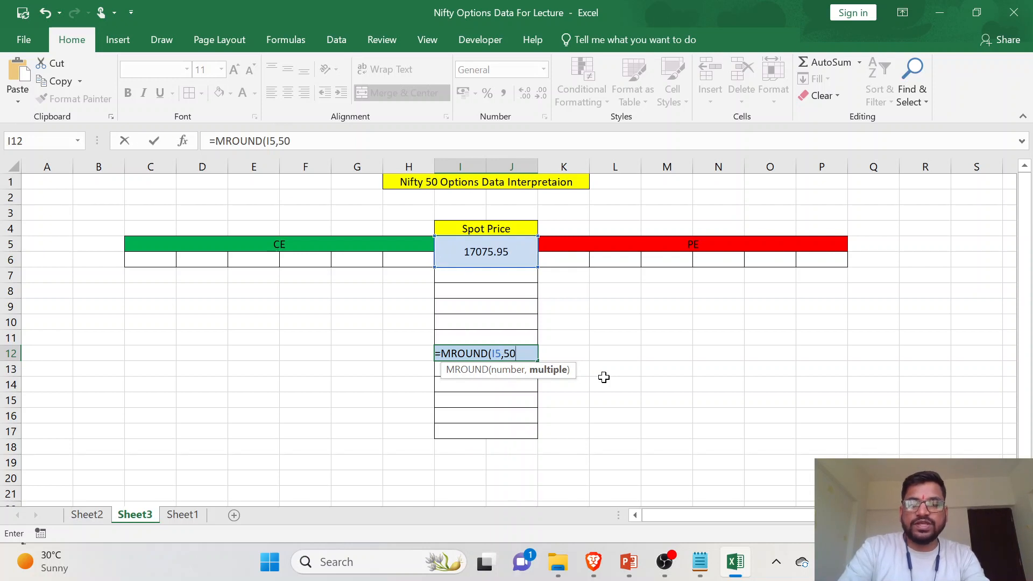
text())
key(Return)
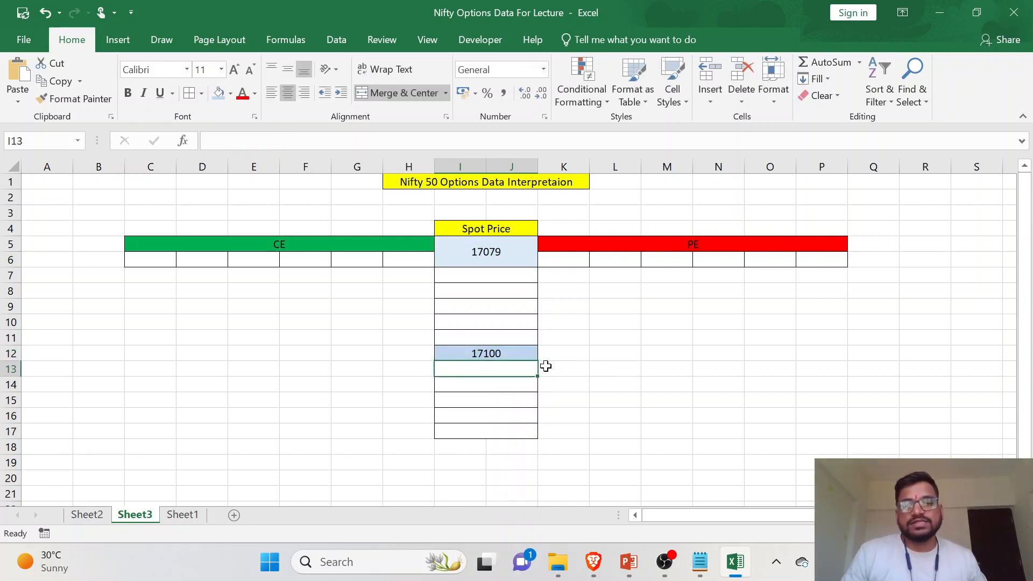
- Compare the spot price in I5 with the rounded strike in I12, and check the five cells above and below it
click(515, 259)
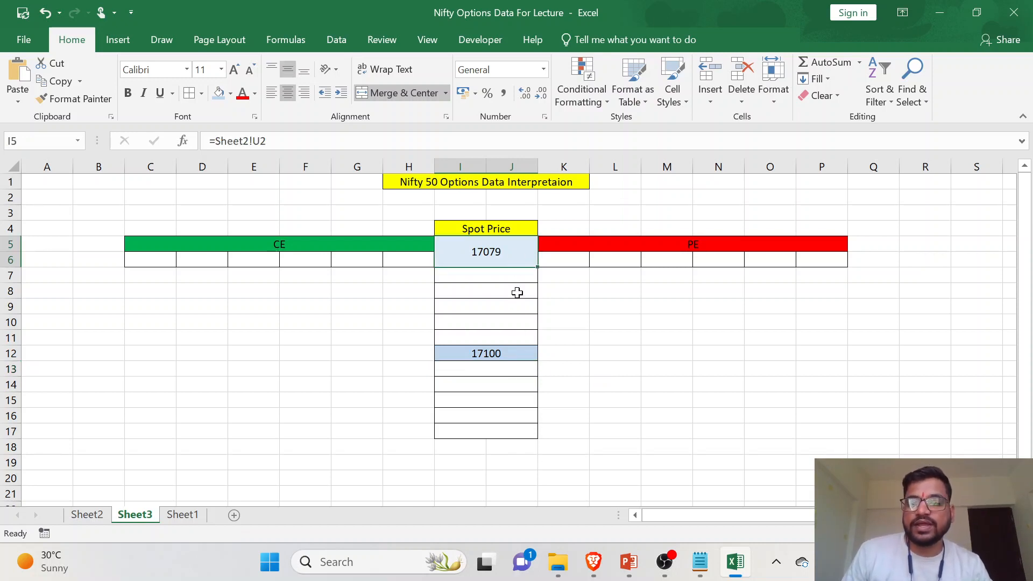
click(505, 354)
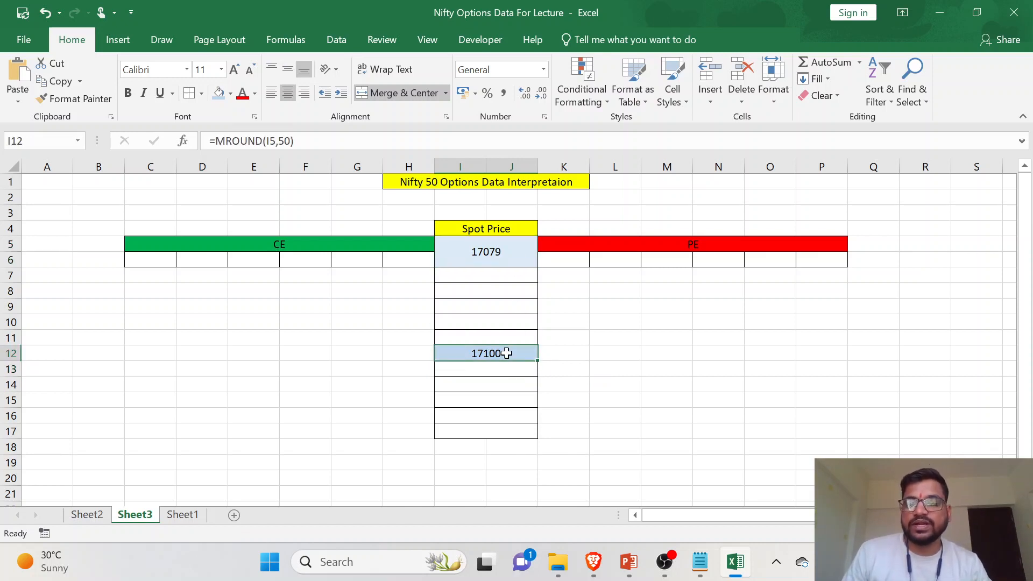
click(508, 252)
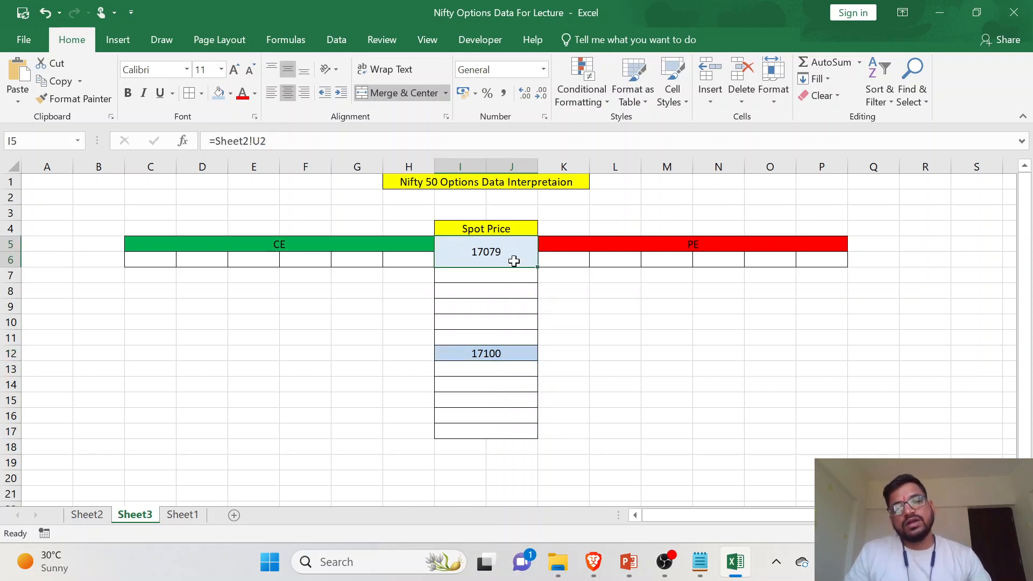
click(517, 351)
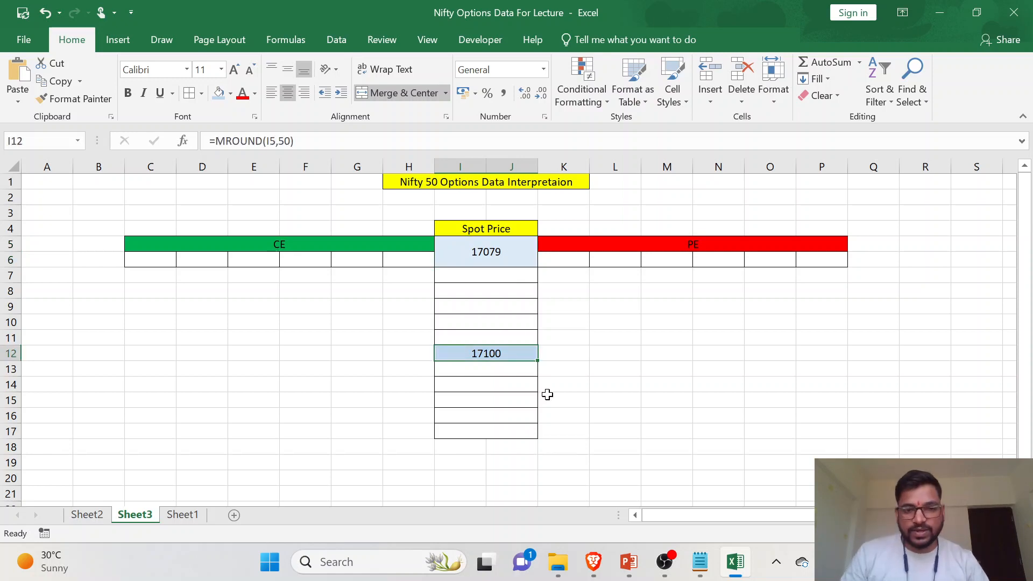
drag(517, 338, 522, 281)
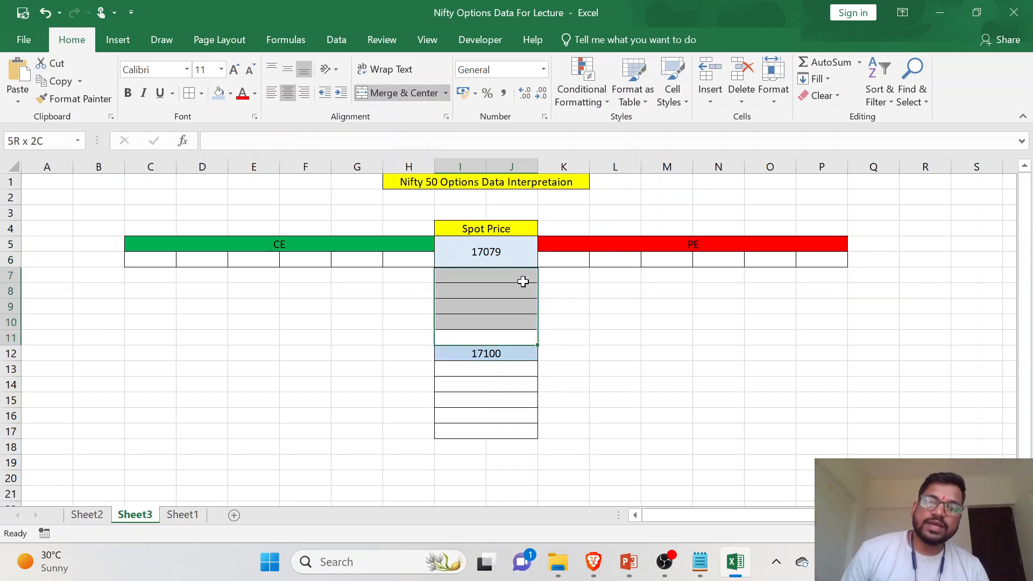
drag(521, 336, 528, 277)
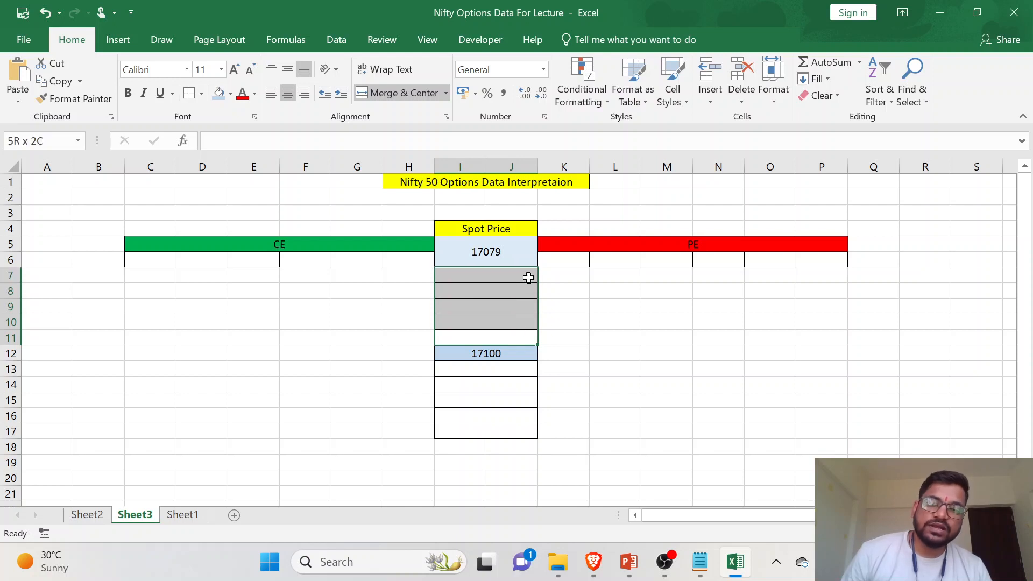
drag(522, 370, 522, 427)
click(517, 397)
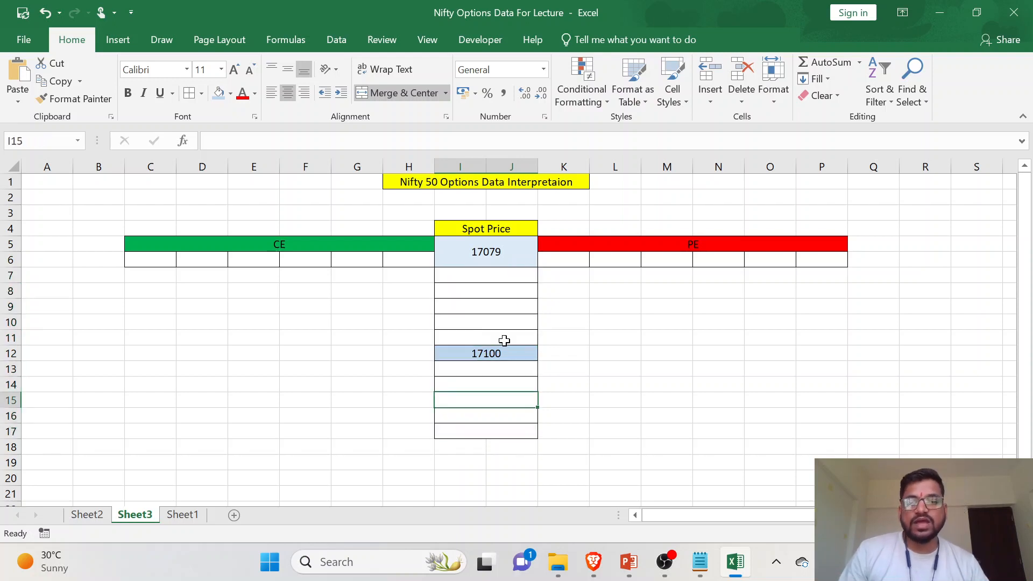
- Enter =I12-50 in I11, directly above the blue middle cell, to calculate the next lower strike
click(506, 334)
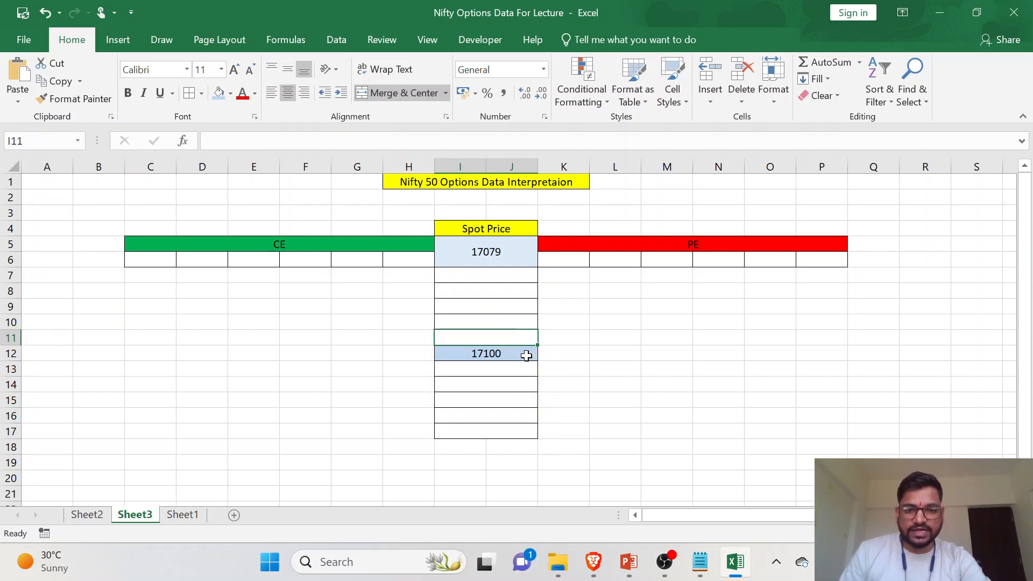
click(511, 354)
click(512, 336)
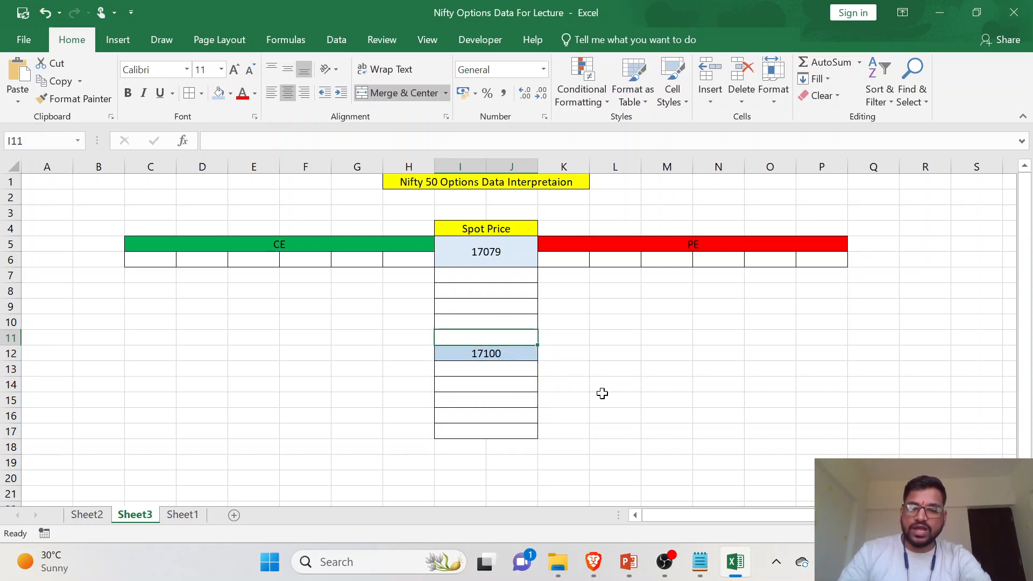
text(=)
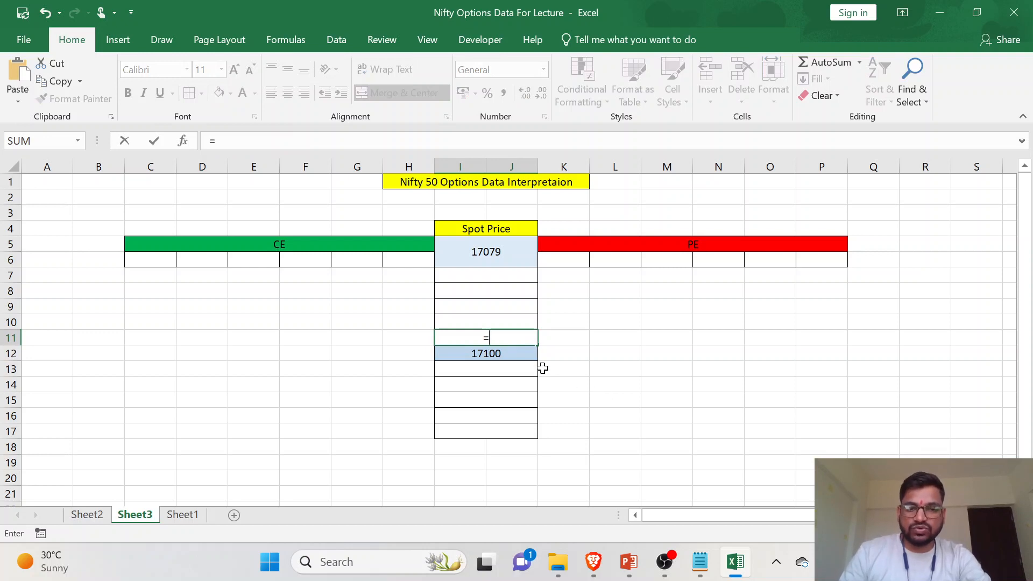
click(515, 354)
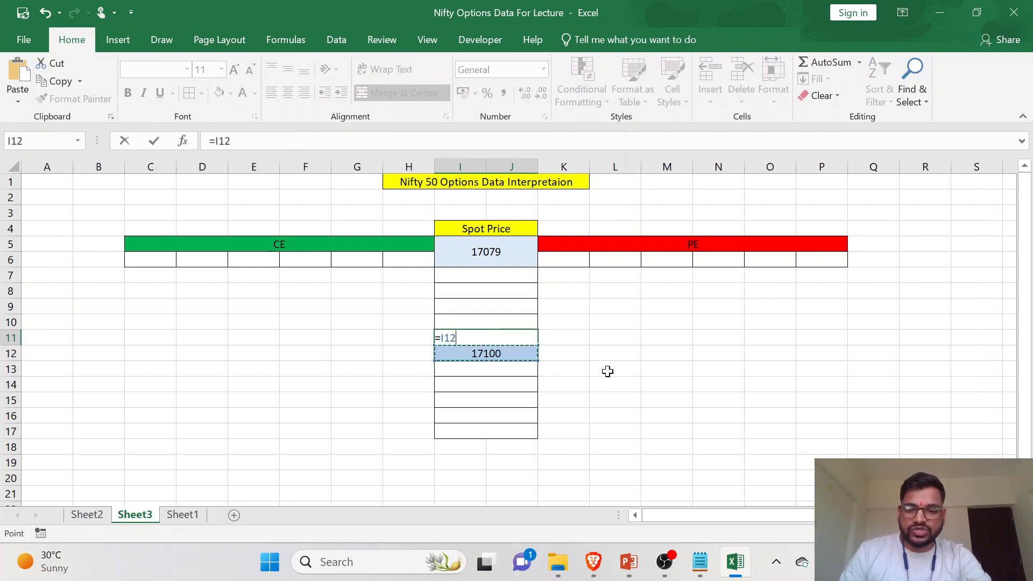
text(-50)
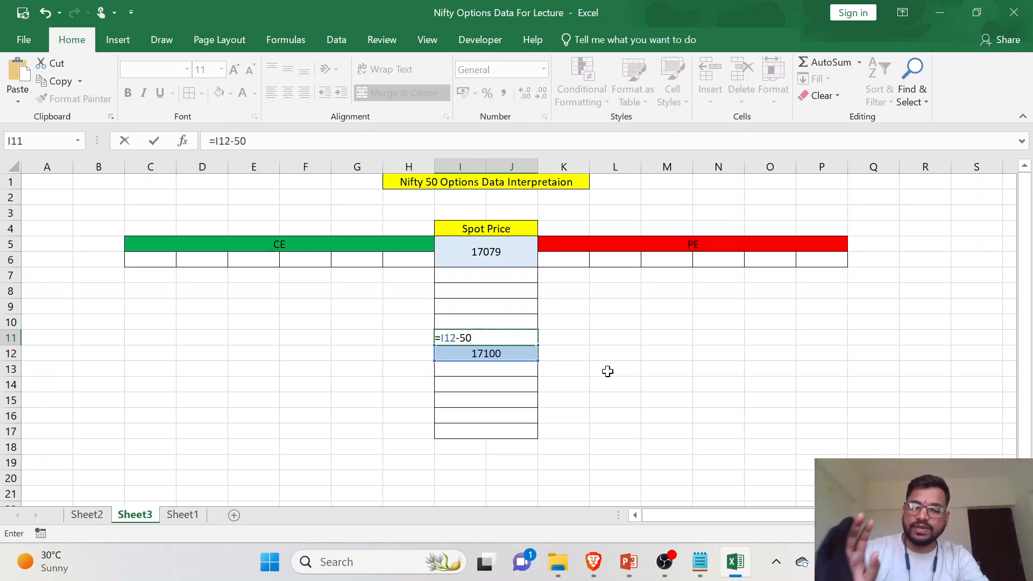
key(Return)
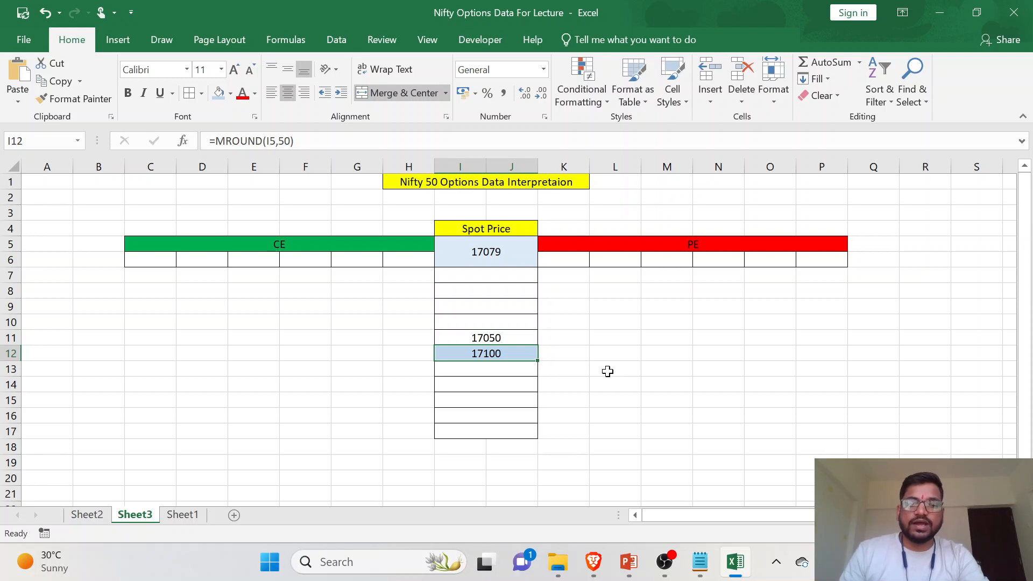
- Fill the I11 formula upward to I7 and check the formula in the topmost strike cell
click(507, 337)
drag(537, 344, 534, 272)
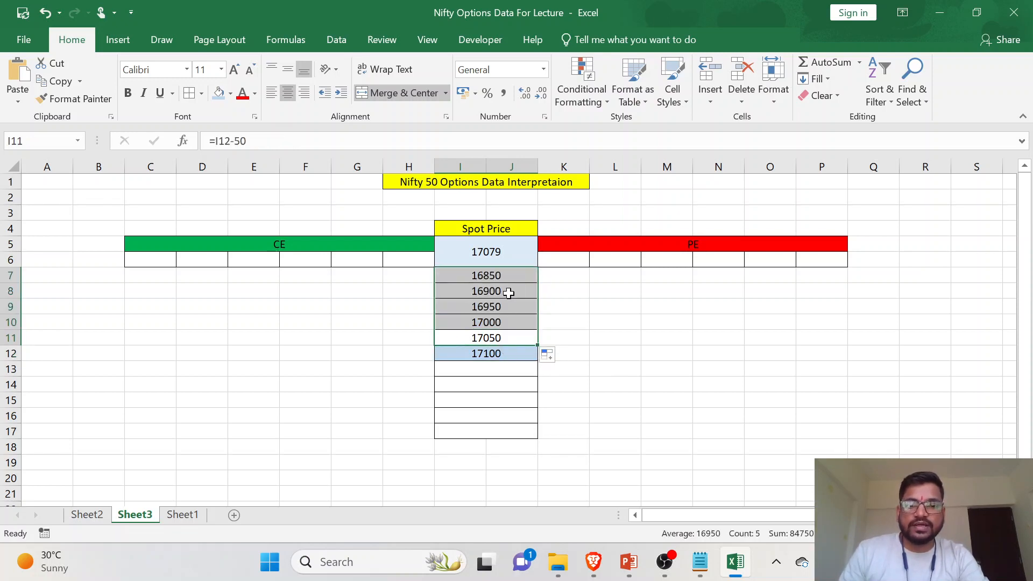
click(510, 275)
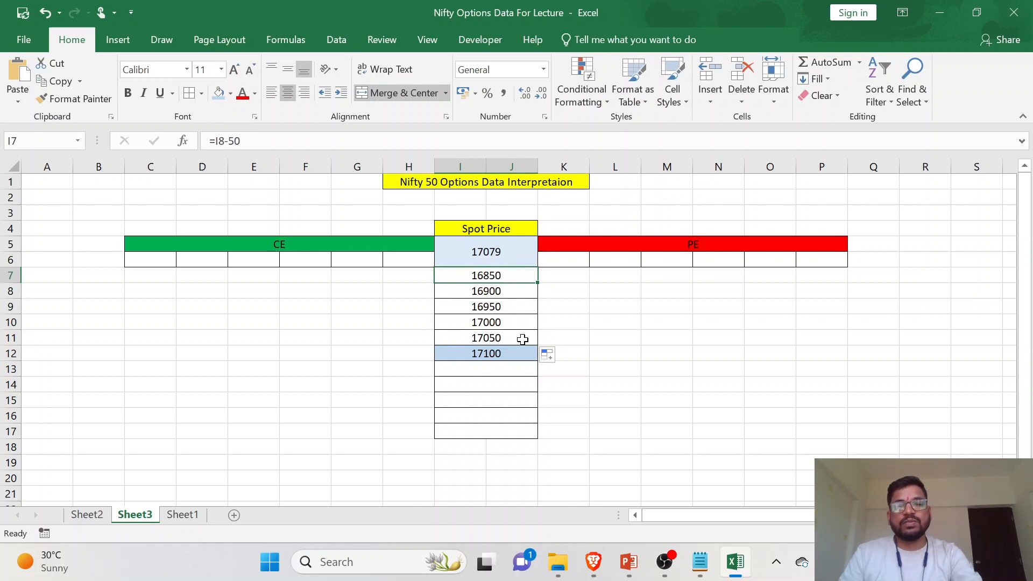
- Enter =I12+50 in I13, directly below the blue middle cell, to calculate the next higher strike
click(516, 368)
text(=)
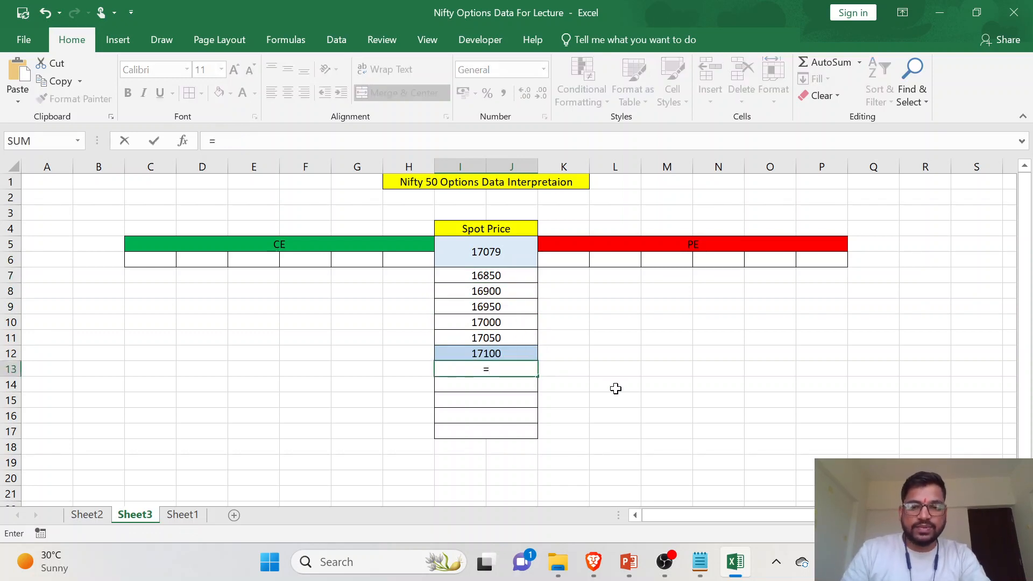
click(513, 350)
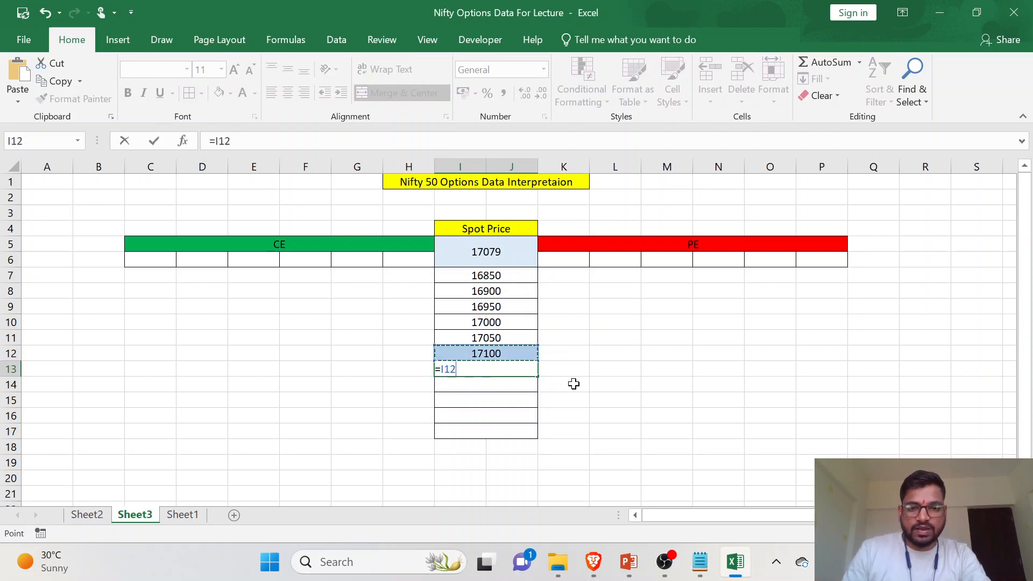
text(+50)
key(Return)
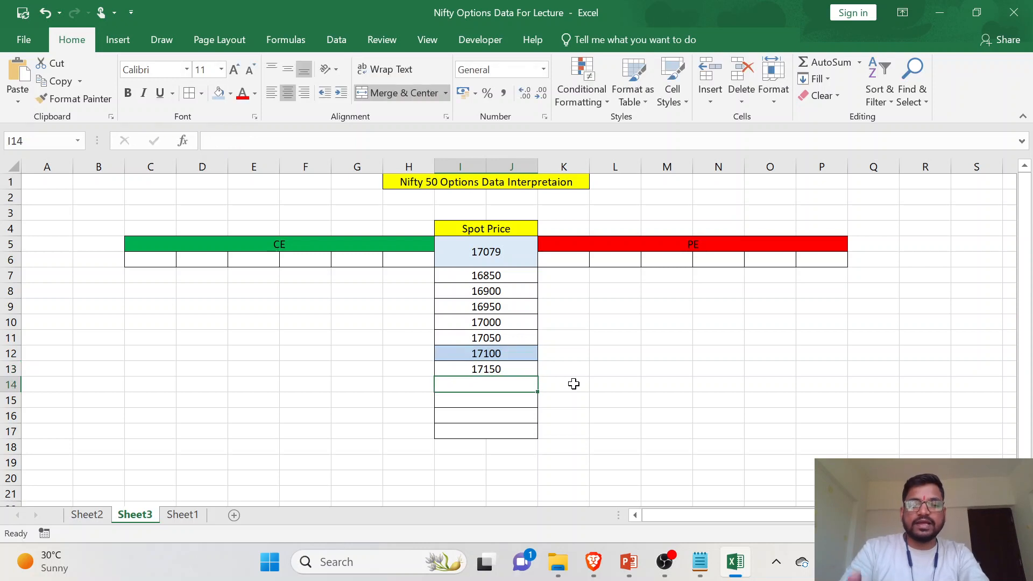
- Fill the I13 formula down to I17, undoing the mistaken fill from I12, and check the formula in I16
drag(513, 353, 538, 431)
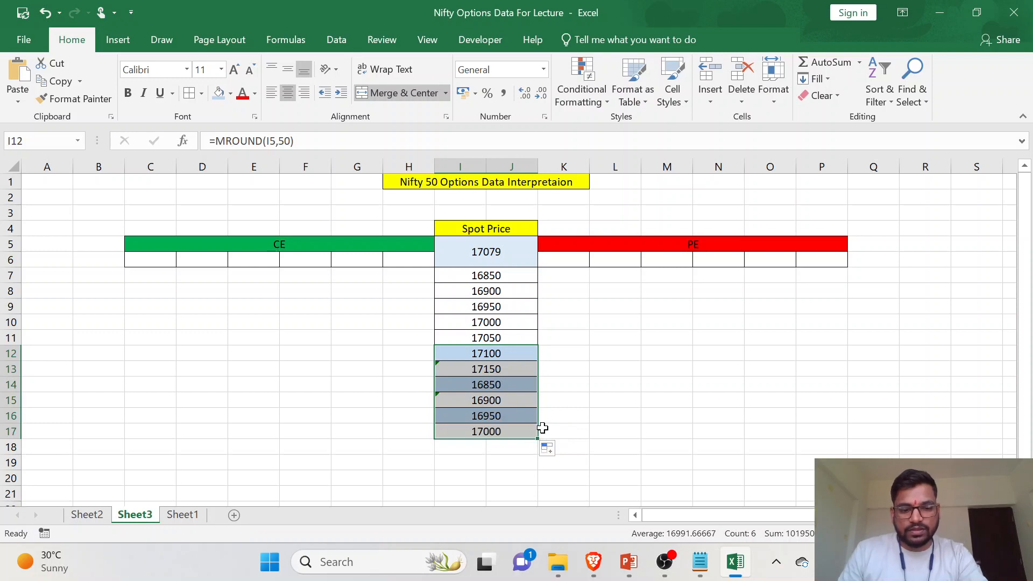
key(ctrl+z)
drag(538, 376, 541, 430)
click(524, 414)
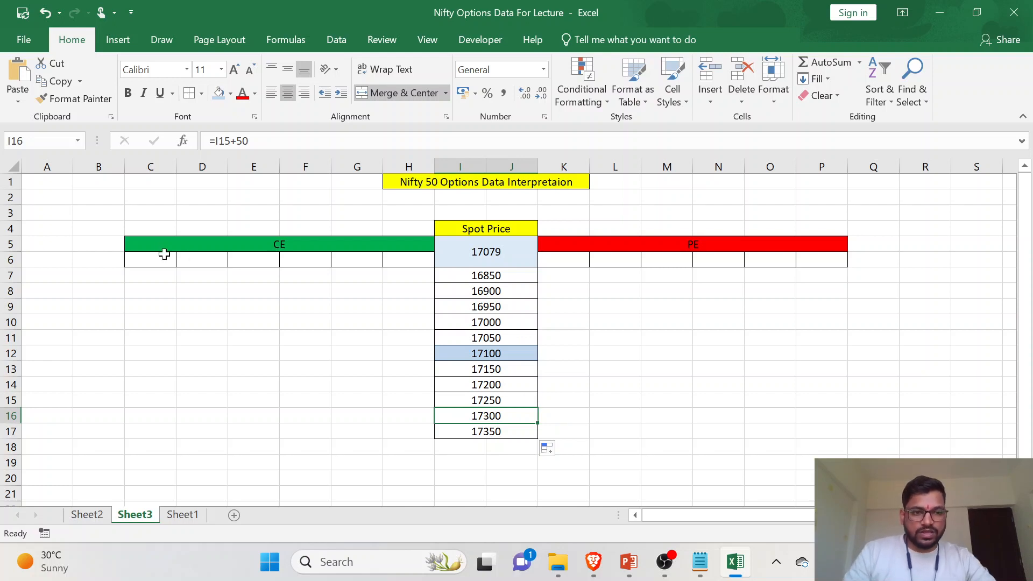
- Apply all borders to the whole CE, strike and PE table, C5:P17
drag(148, 243, 745, 431)
click(190, 92)
click(562, 305)
key(ctrl+z)
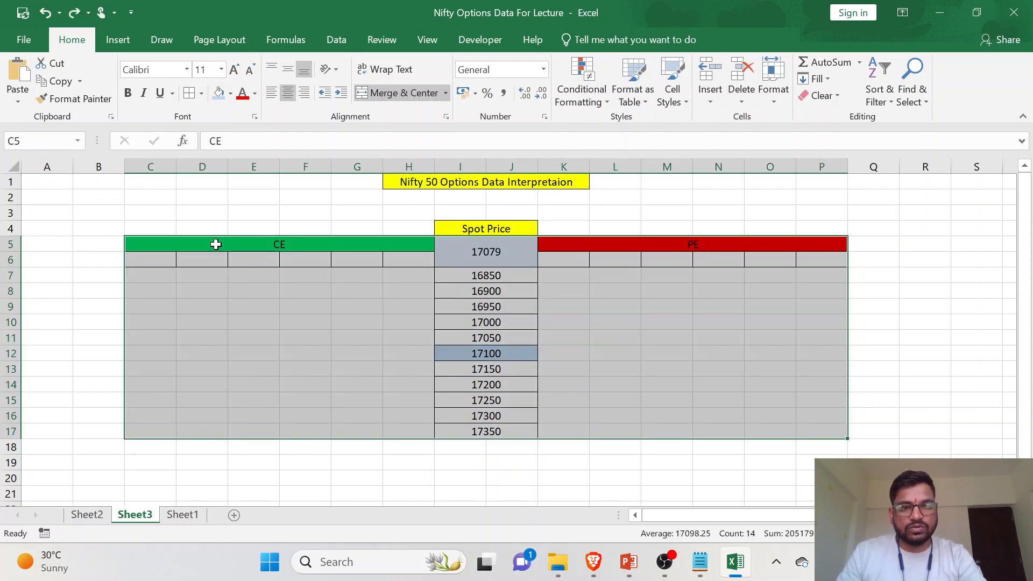
click(190, 92)
click(453, 370)
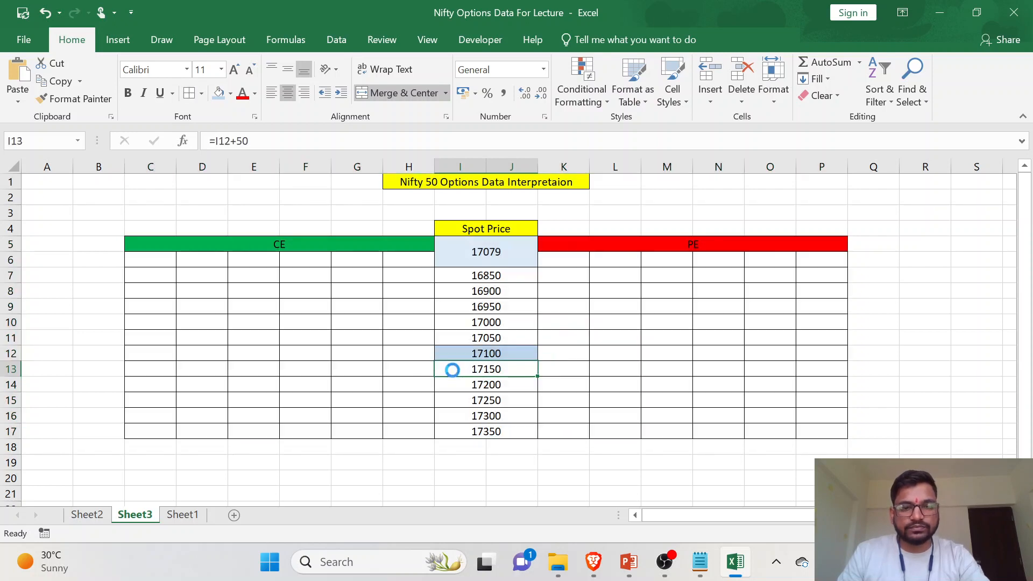
- Enter the CE column headings P.CHNG. in H6, LTP in G6 and IV in F6
click(410, 261)
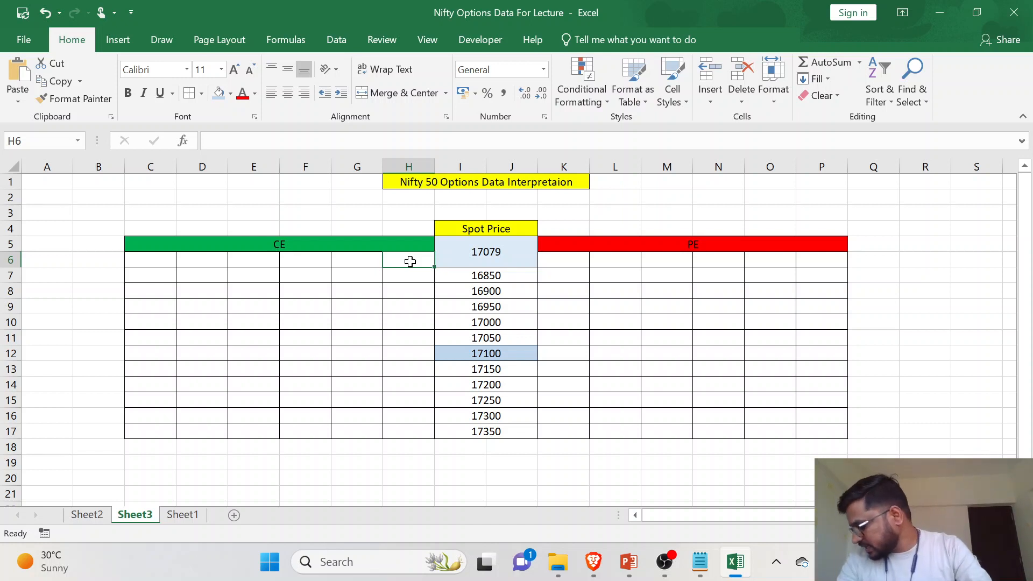
text(P)
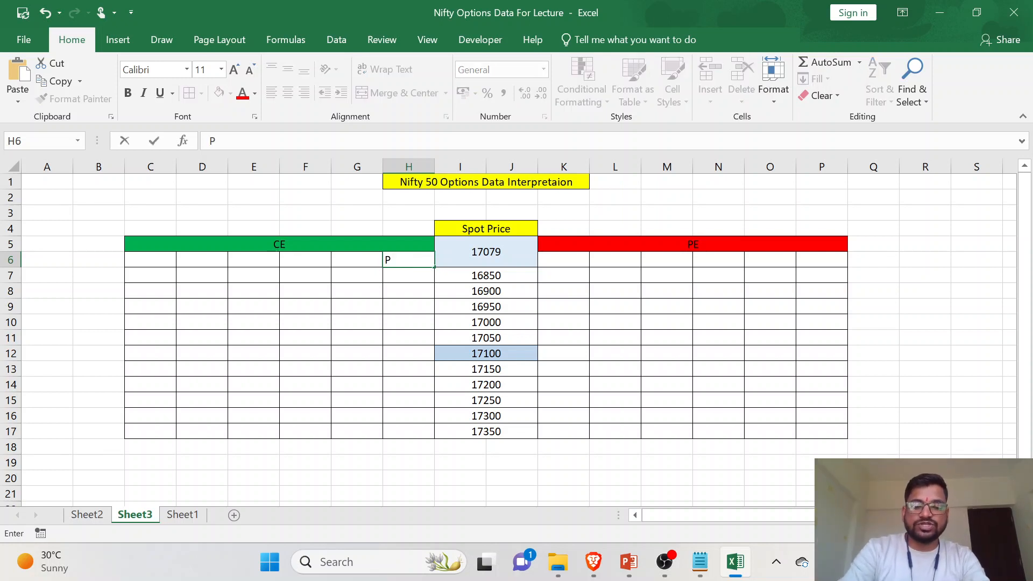
text(CH)
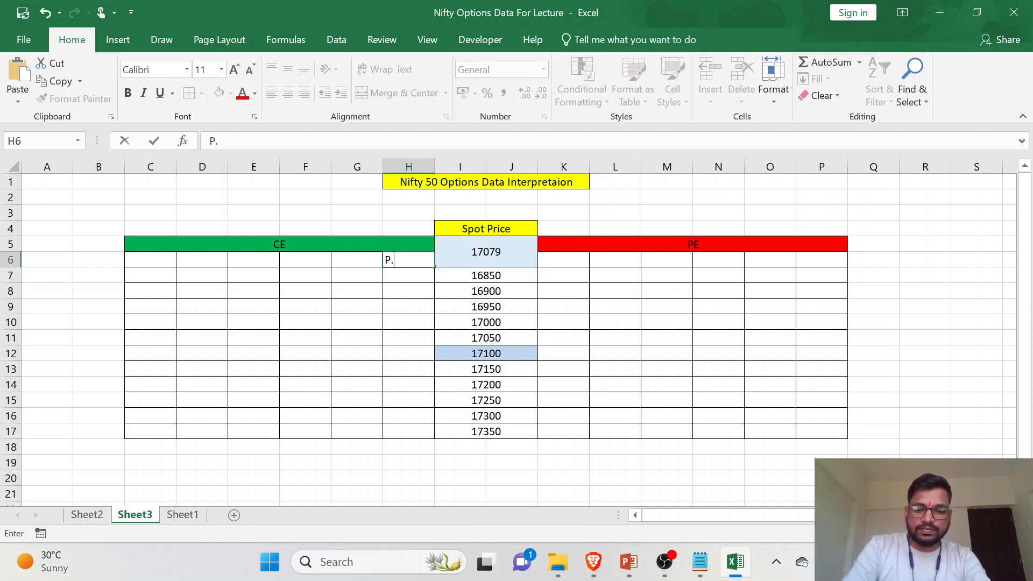
text(HNG)
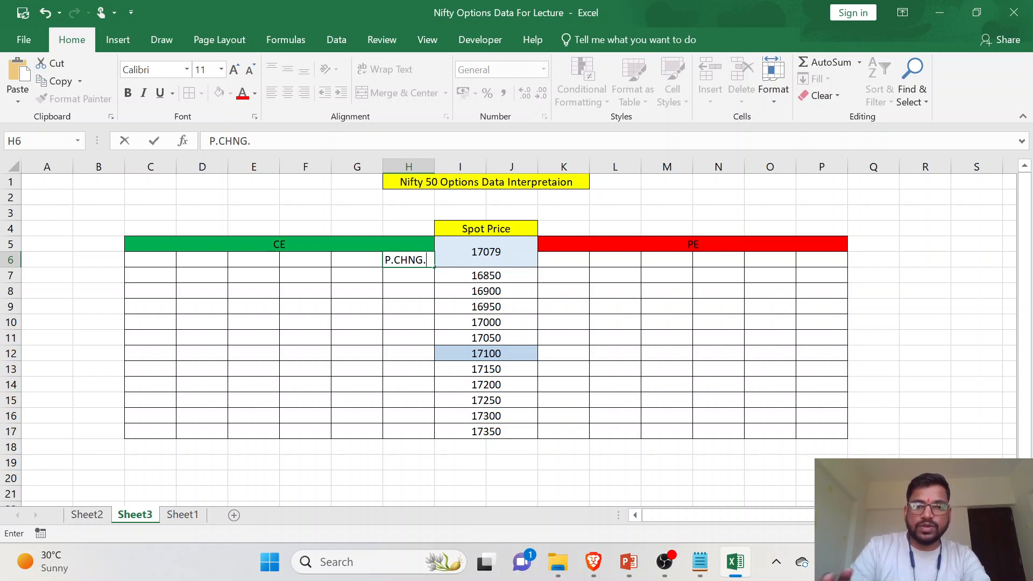
text(.)
key(Left)
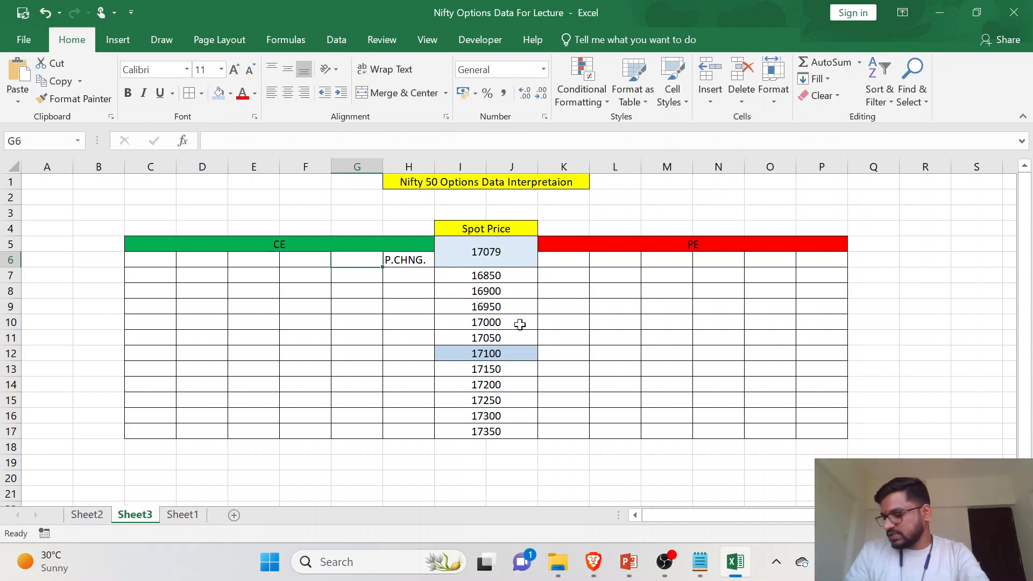
text(LTP)
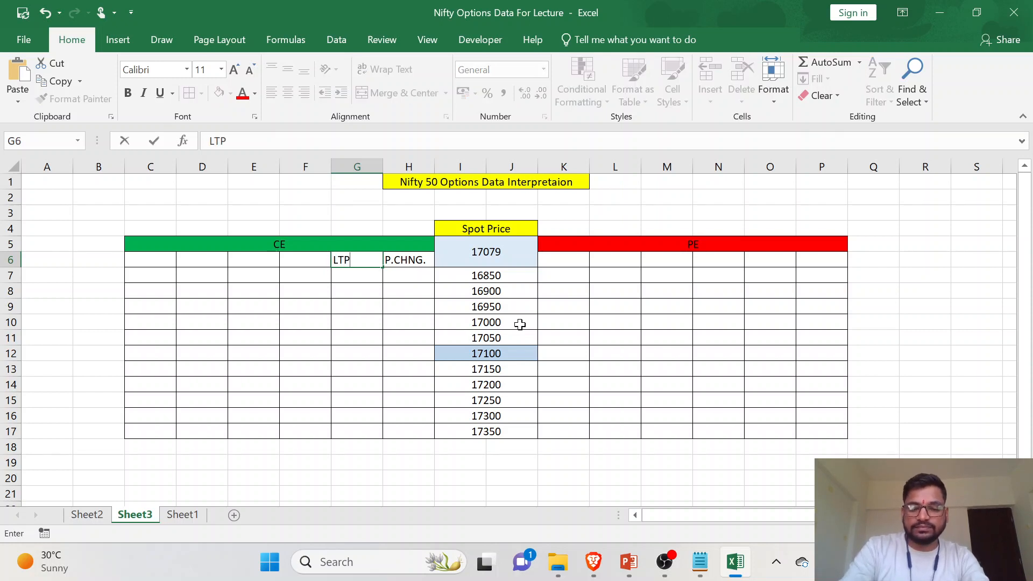
key(Left)
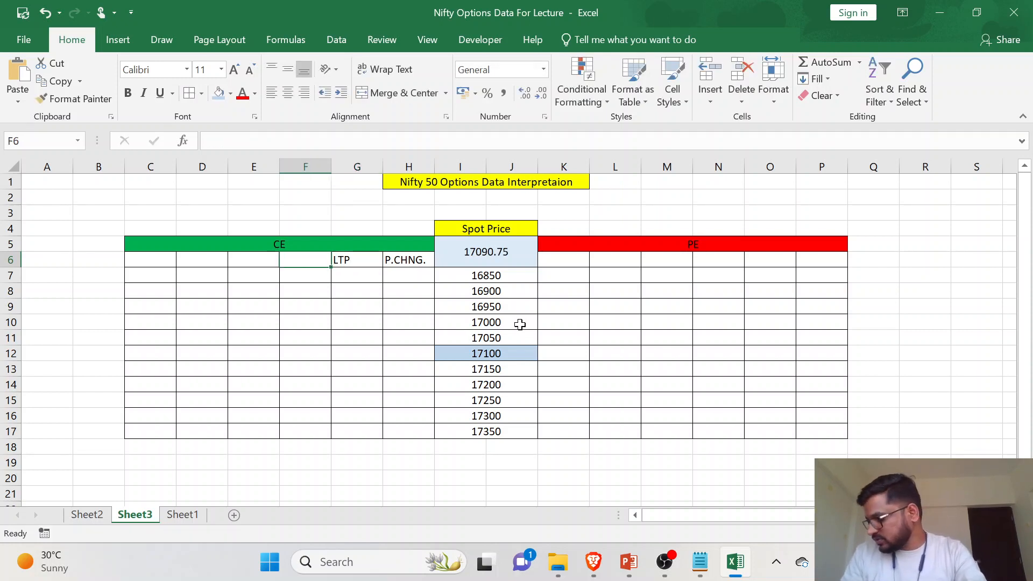
text(IV)
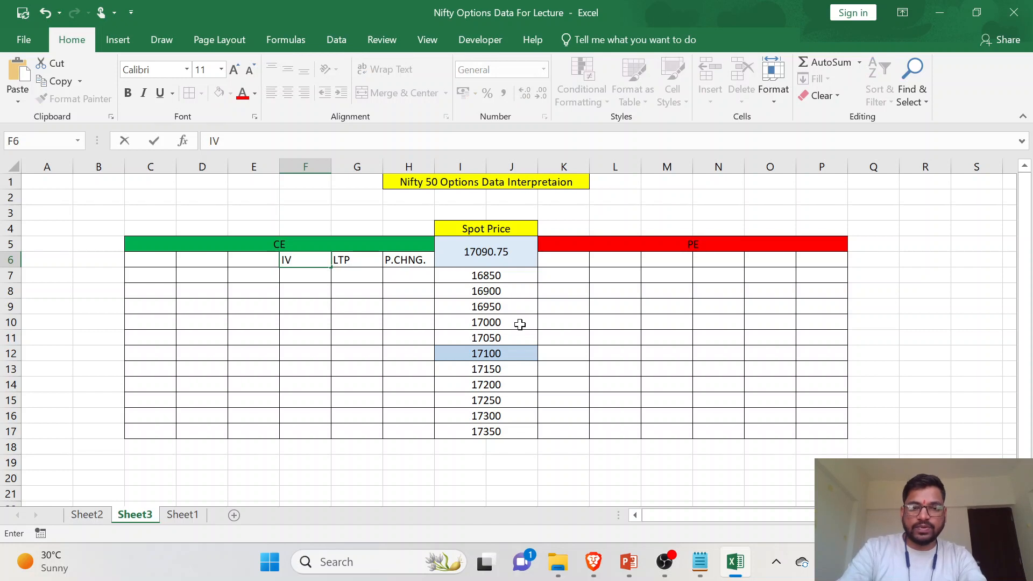
key(Left)
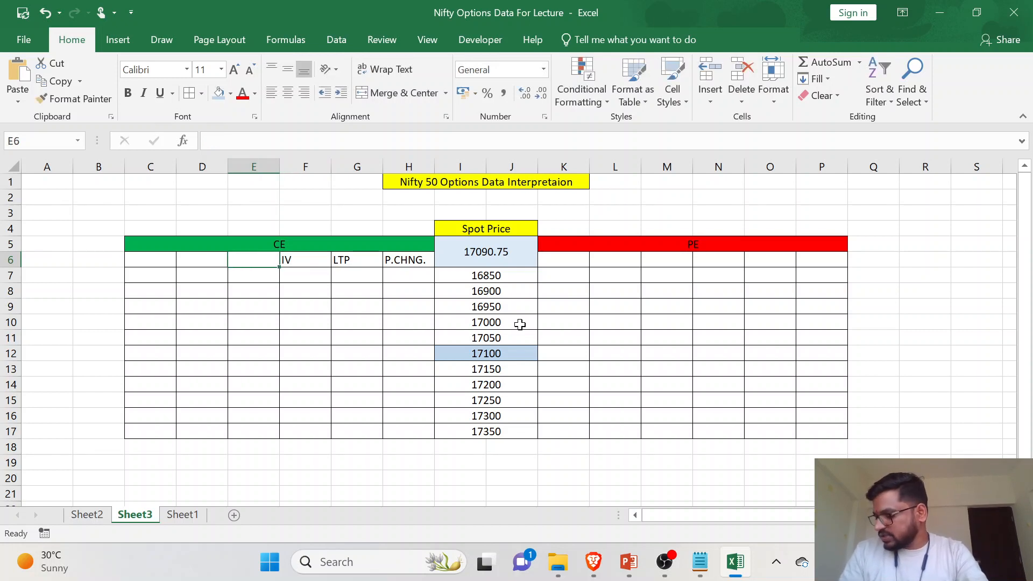
- Enter the remaining CE column headings Volume in E6, COI in D6 and OI in C6
text(Volume)
key(Left)
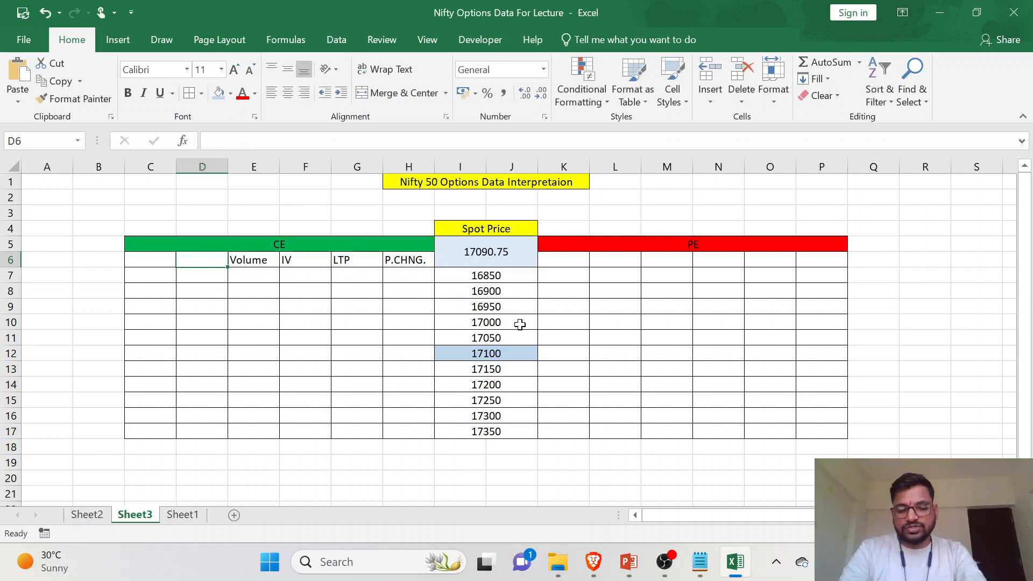
text(COI)
key(Left)
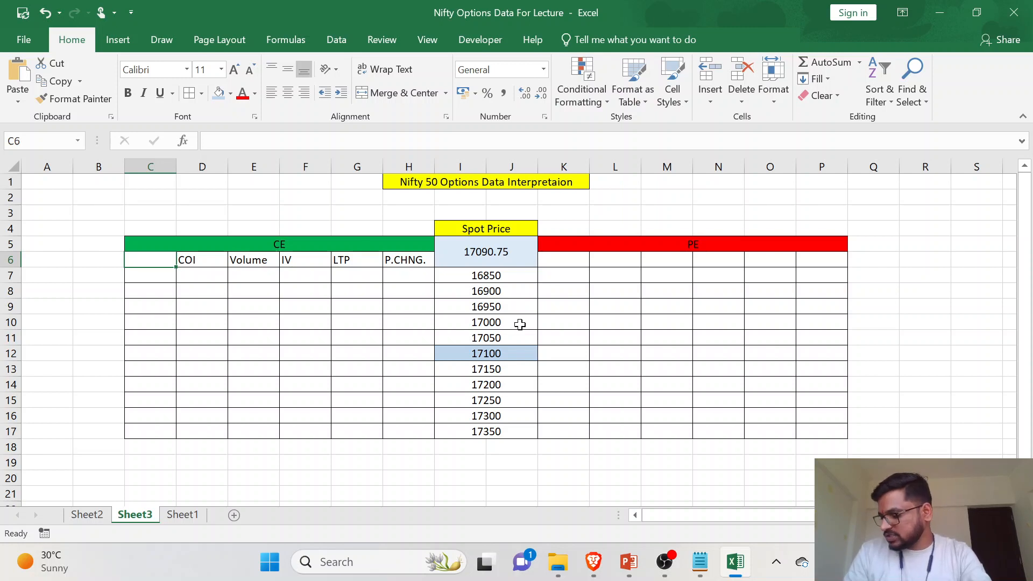
text(OI)
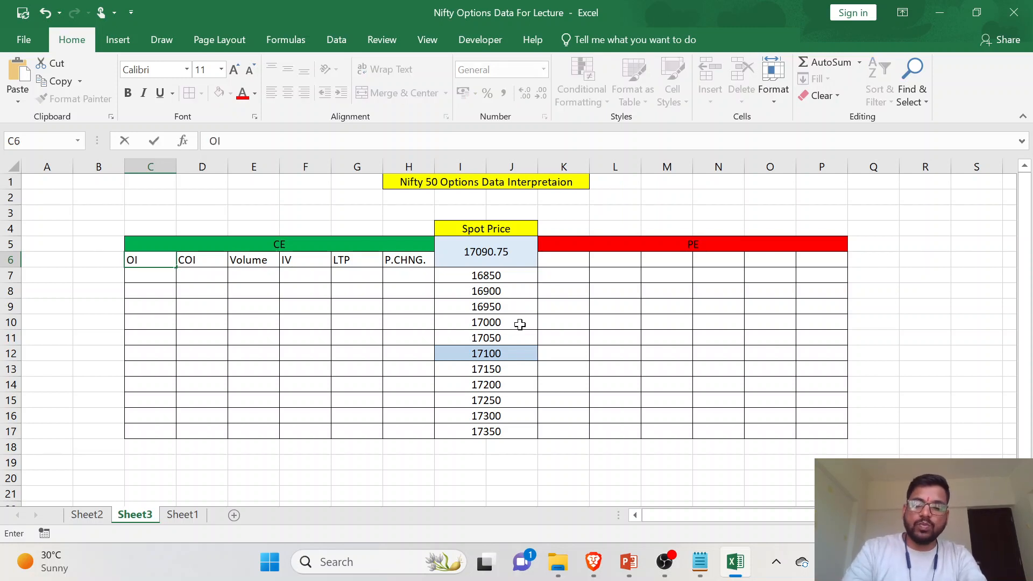
key(Left)
- Extend the merged green CE header by one column so that it spans B5:H5
drag(195, 245, 109, 239)
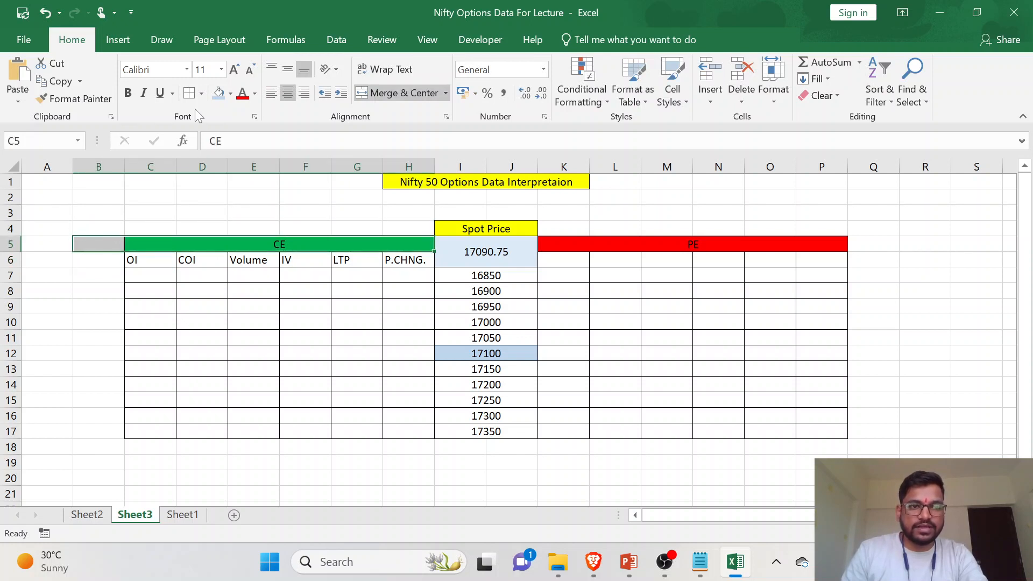
click(394, 95)
click(395, 96)
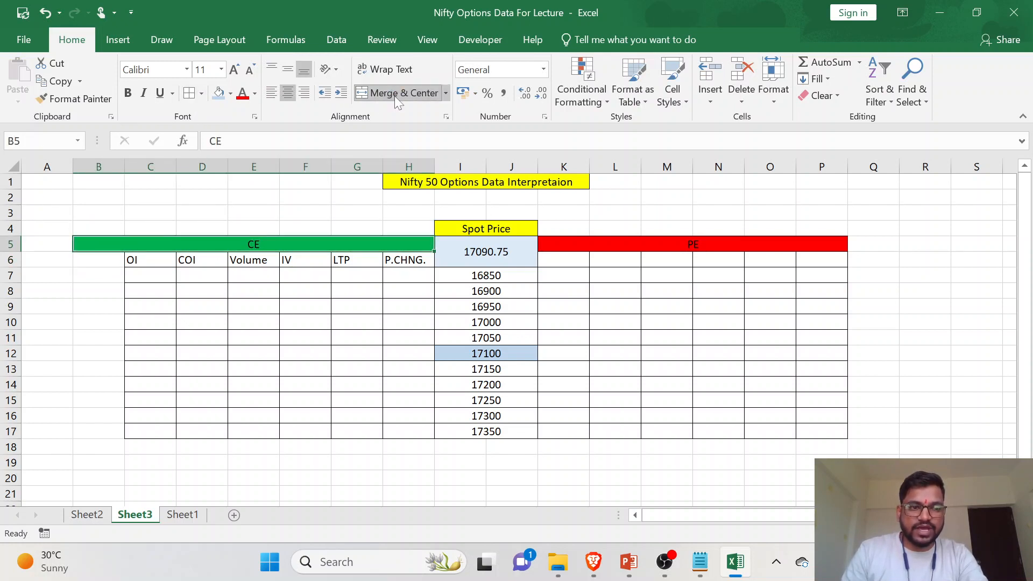
- Enter the heading Interpretation in B6 and autofit the width of column B
click(98, 260)
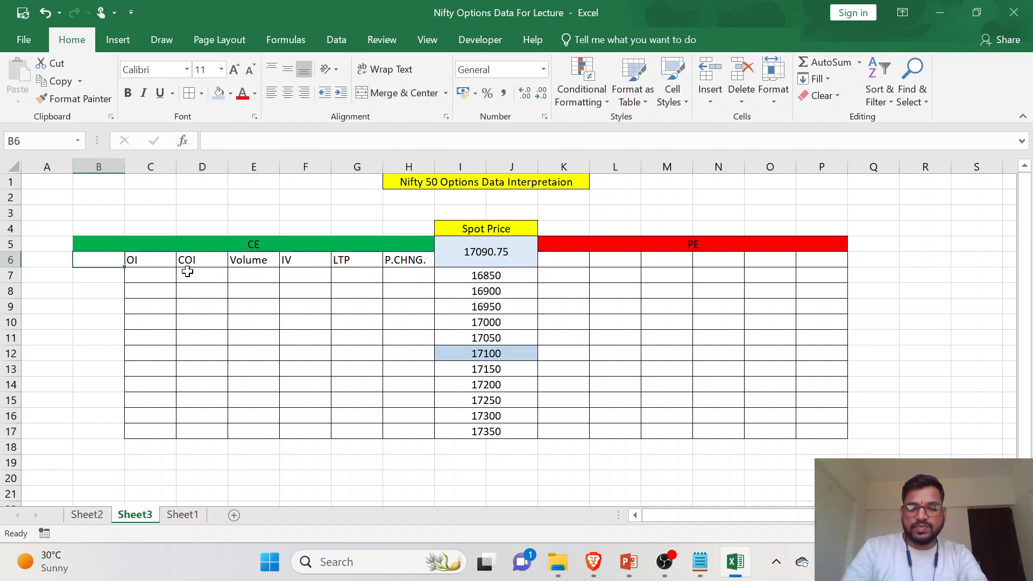
text(Interpretation)
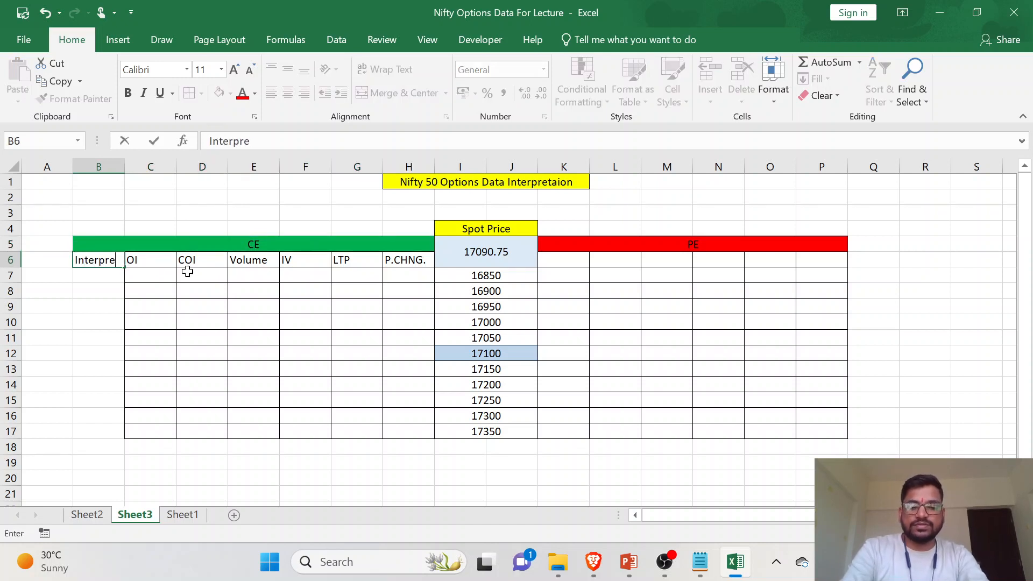
key(Return)
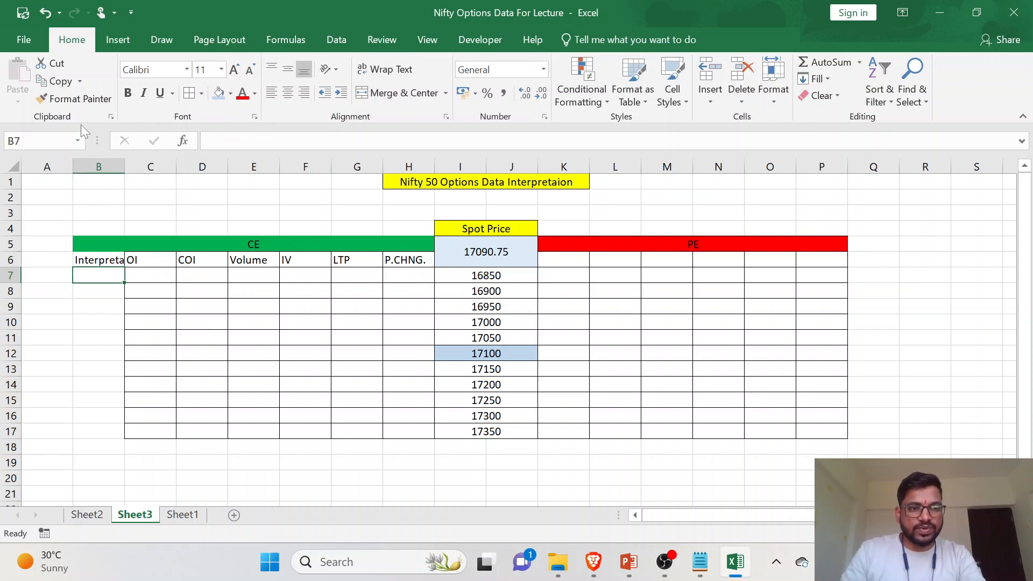
double_click(122, 161)
- Apply all borders to the CE Interpretation column, B6:B17
drag(183, 291, 386, 384)
click(387, 384)
click(120, 275)
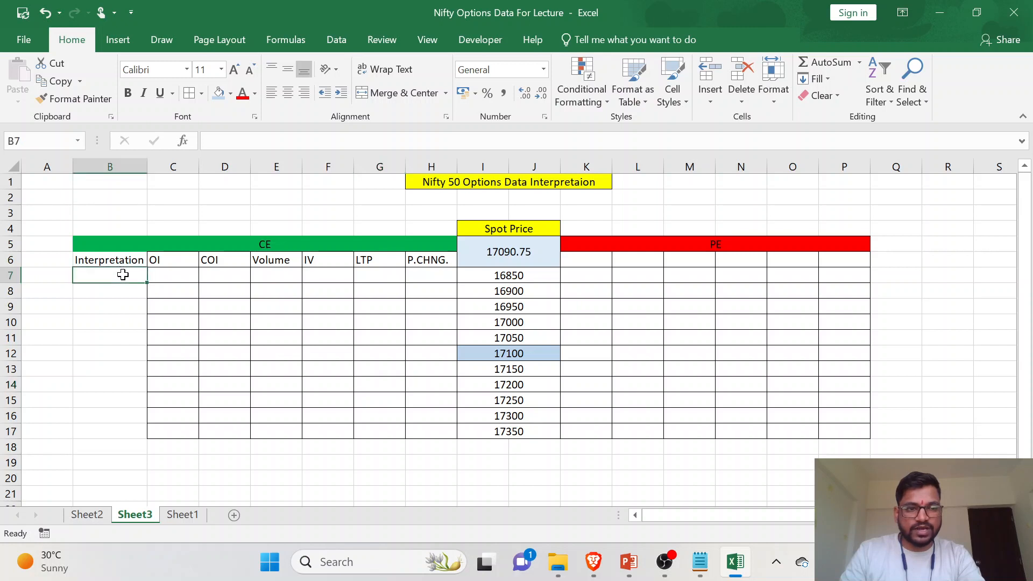
drag(122, 262, 143, 429)
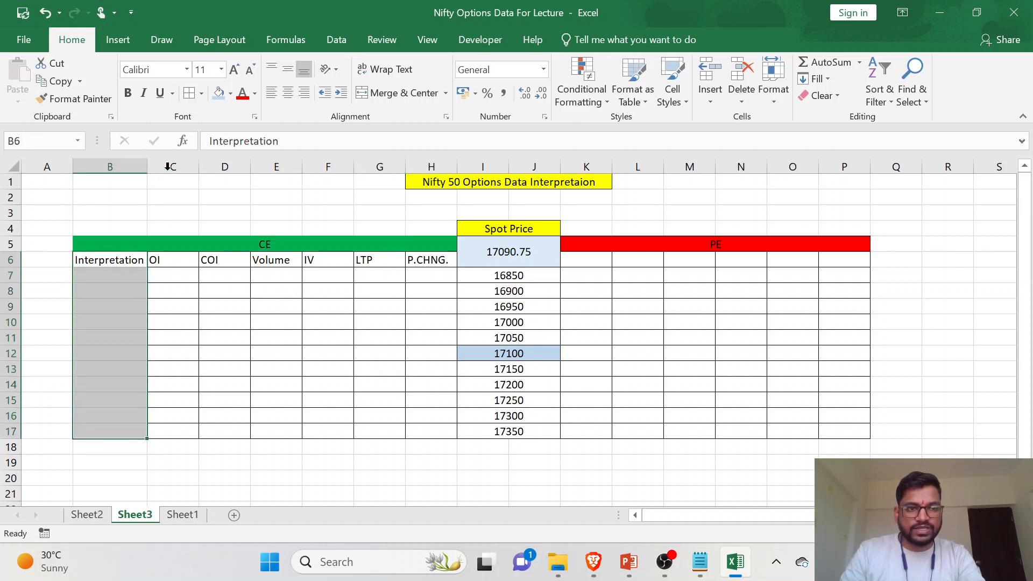
click(235, 309)
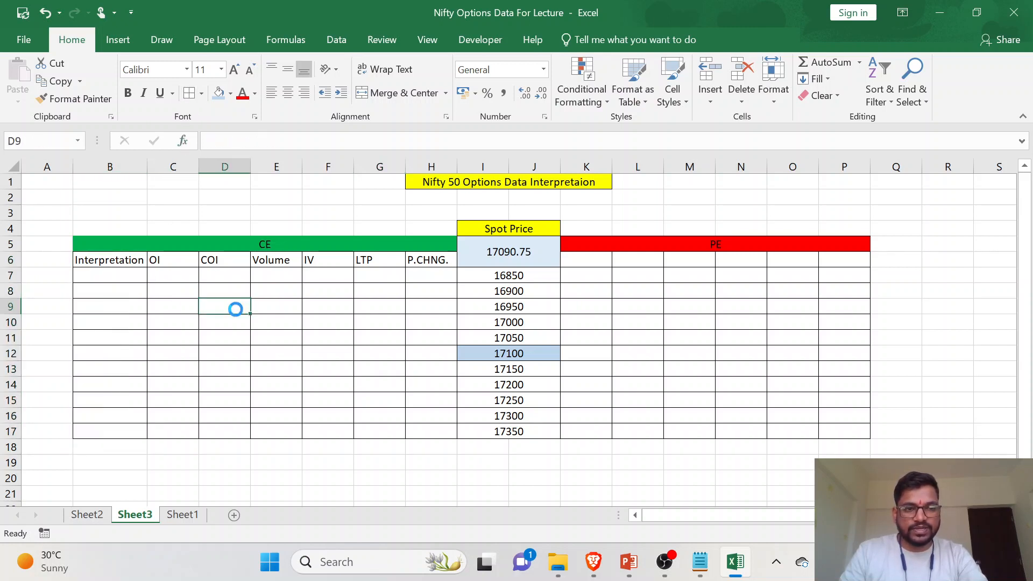
- Fill the CE column headings in B6:H6 with light blue
drag(122, 258, 431, 260)
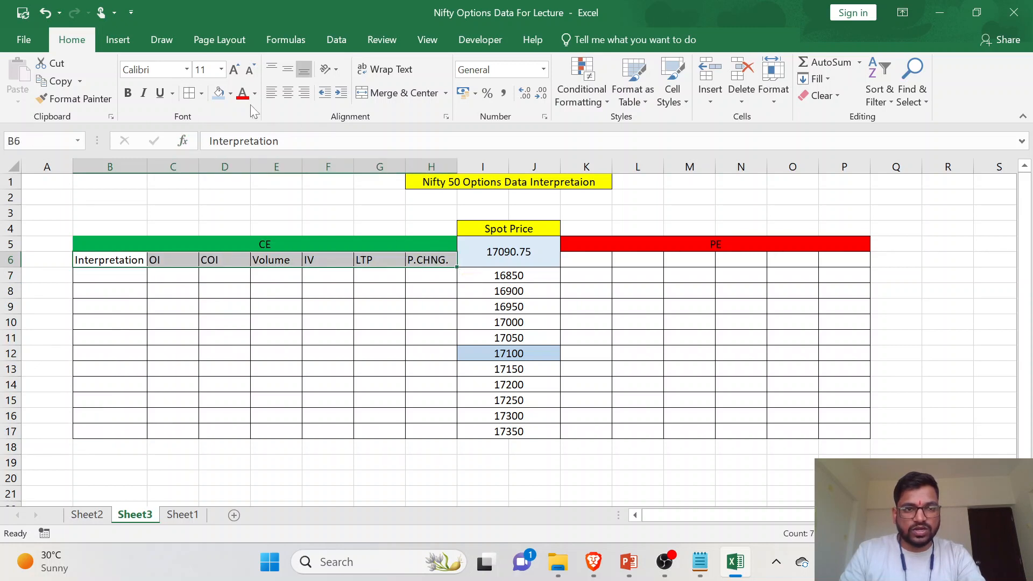
click(224, 97)
drag(571, 264, 844, 261)
- Copy the P.CHNG. heading from H6 to K6 under the PE header
click(430, 260)
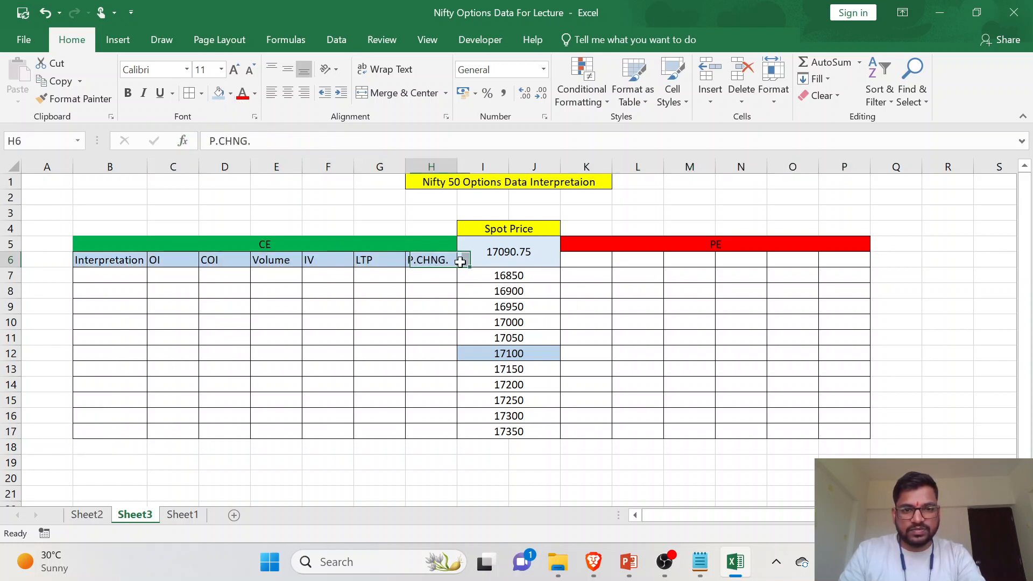
key(ctrl+c)
click(585, 259)
key(ctrl+v)
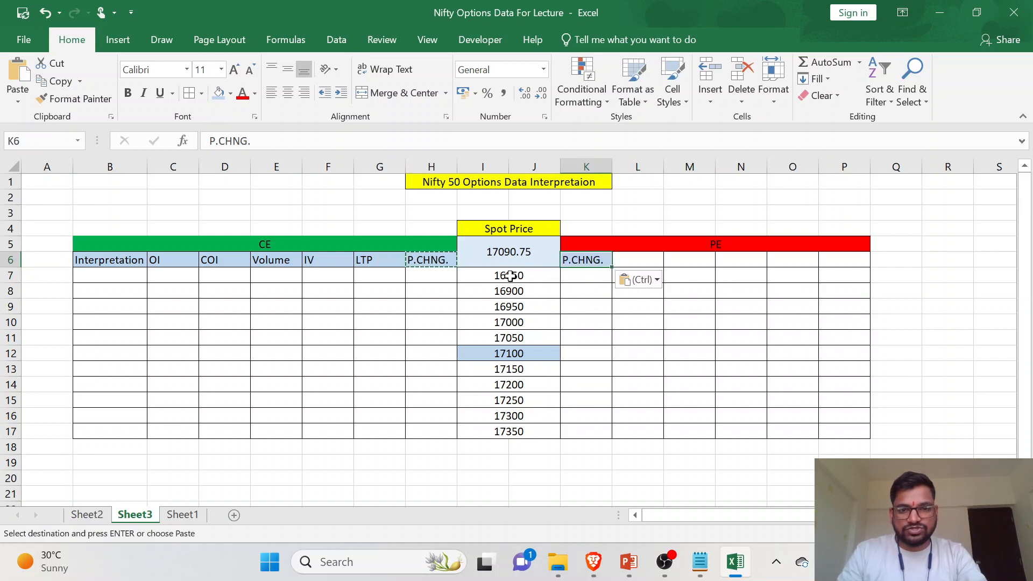
click(377, 260)
key(ctrl+v)
click(635, 259)
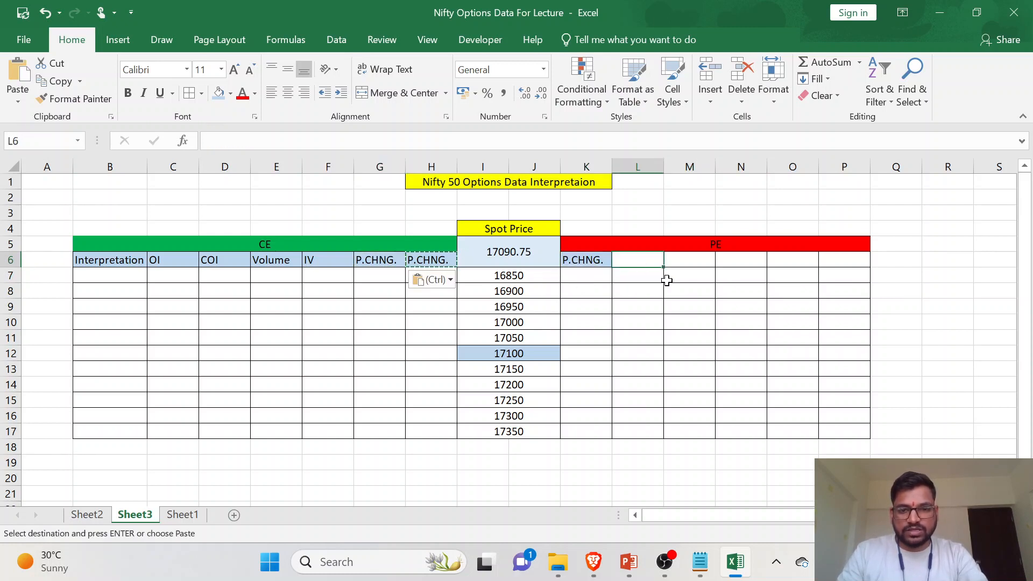
key(ctrl+v)
key(ctrl+z)
key(ctrl+z)
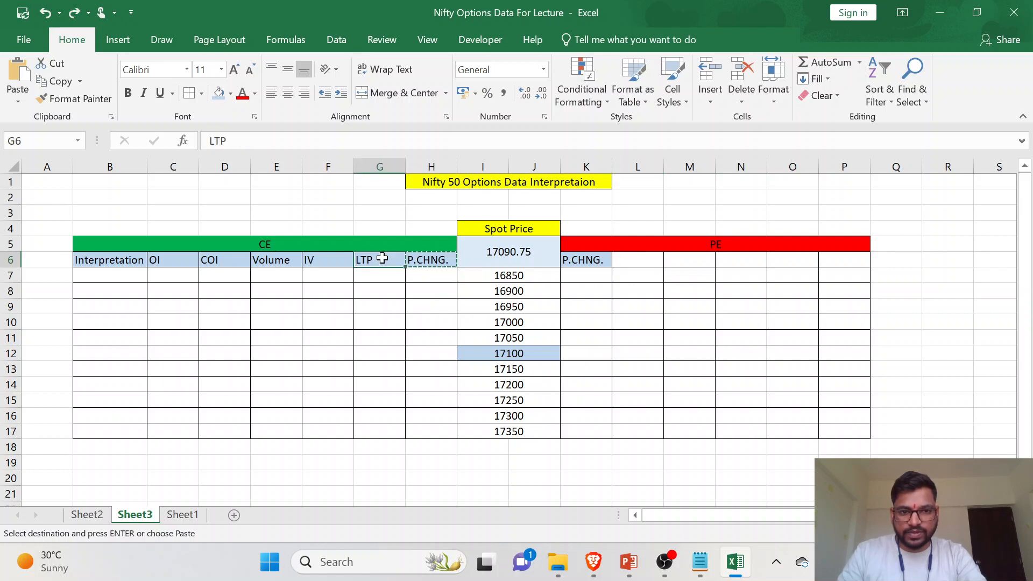
- Copy the LTP heading from G6 to L6 and the IV heading from F6 to M6
key(ctrl+c)
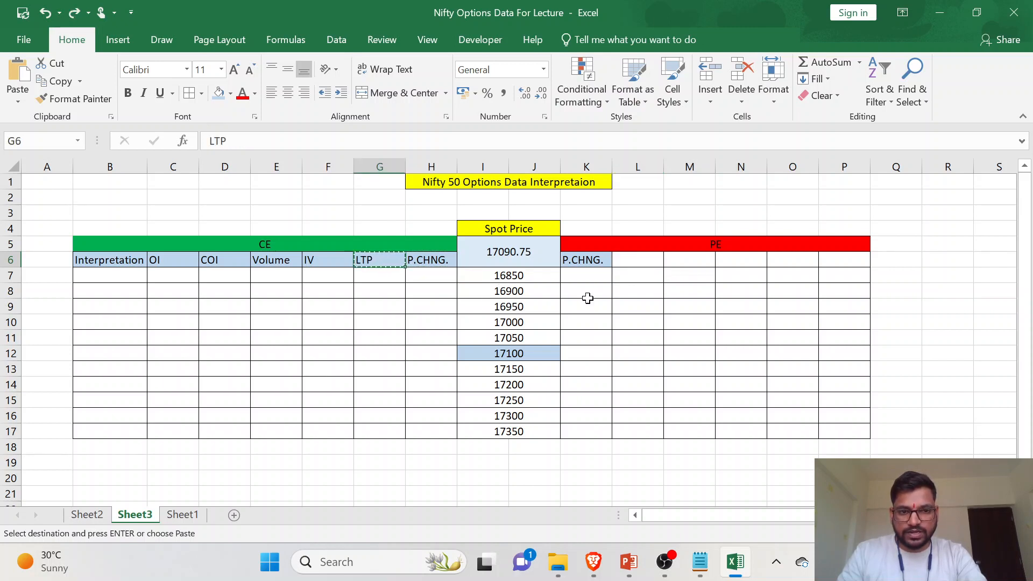
click(646, 260)
key(ctrl+v)
click(333, 260)
key(ctrl+c)
click(689, 261)
key(ctrl+v)
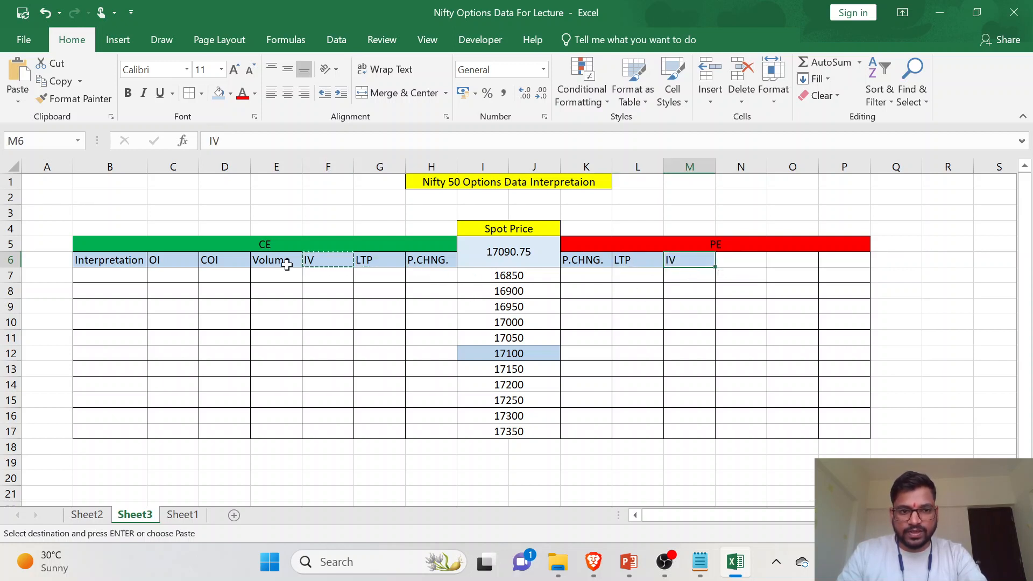
- Copy the Volume heading from E6 to N6 and the COI heading from D6 to O6
click(293, 262)
key(ctrl+c)
click(738, 263)
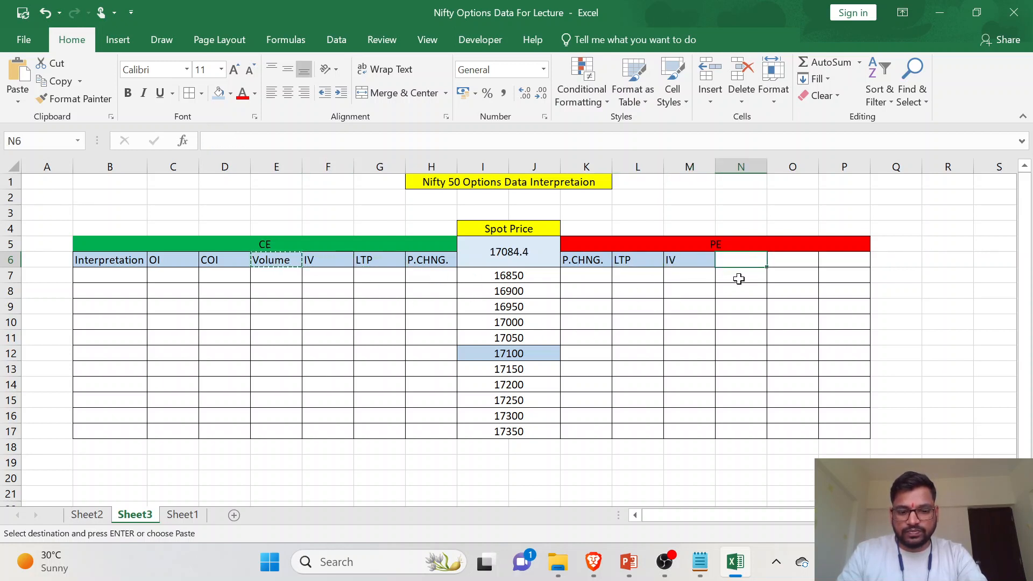
key(ctrl+v)
click(231, 260)
key(ctrl+c)
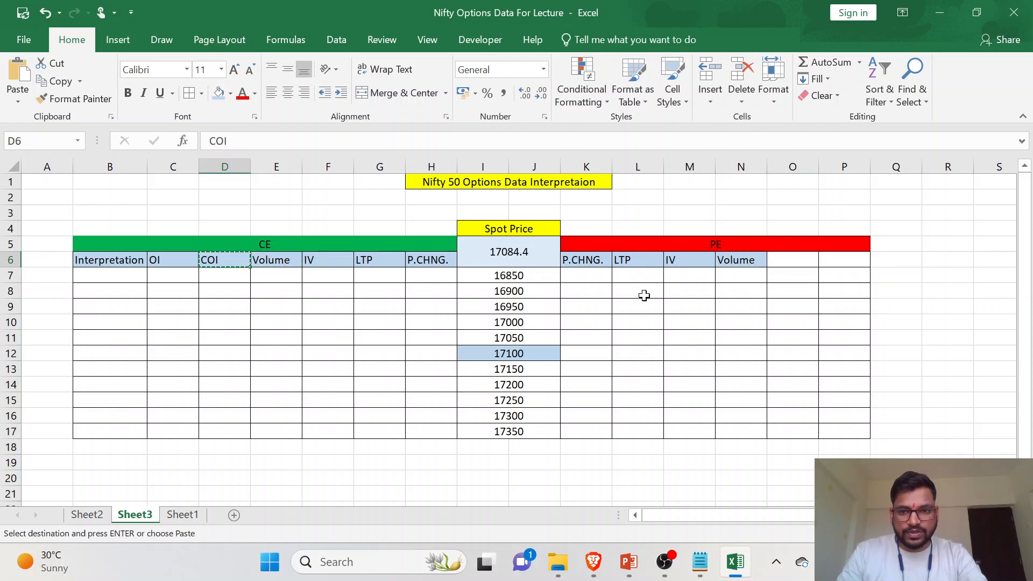
click(774, 260)
key(ctrl+v)
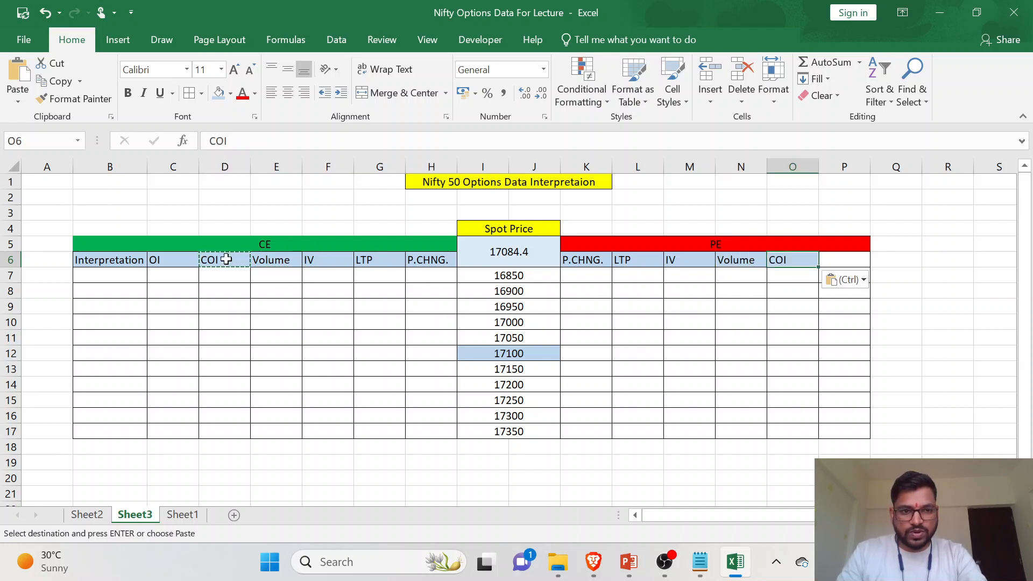
- Copy the OI heading from C6 to P6 and the Interpretation heading from B6 to Q6
click(170, 261)
key(ctrl+c)
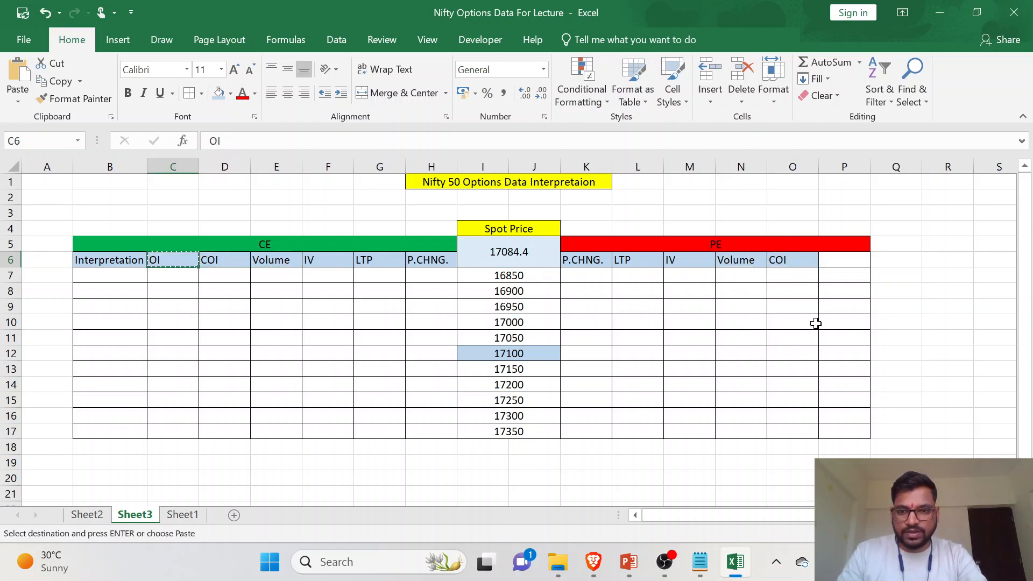
click(839, 259)
key(ctrl+v)
click(129, 260)
key(ctrl+c)
click(878, 257)
key(ctrl+v)
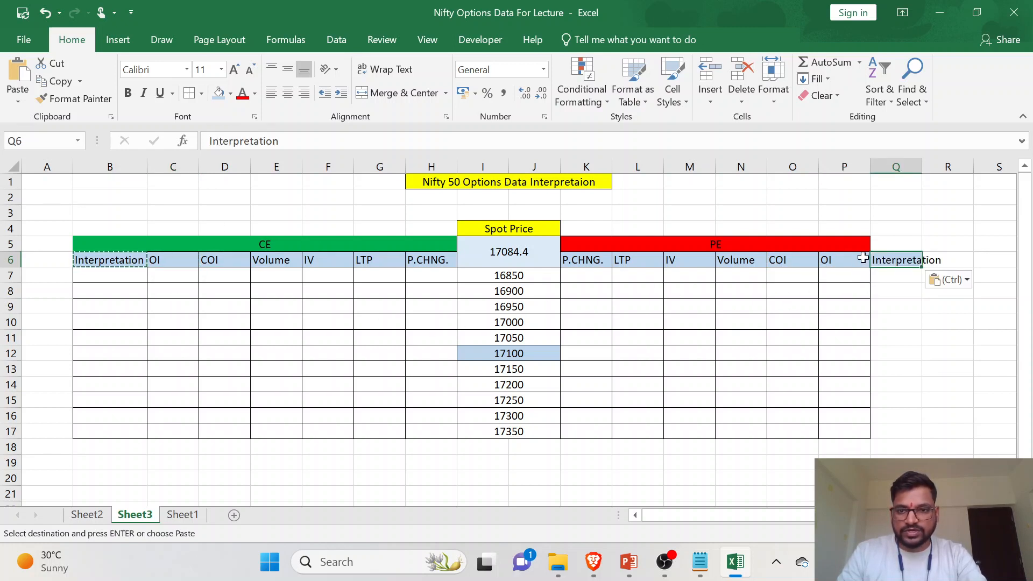
- Extend the merged red PE header by one column so that it spans K5:Q5
drag(844, 247, 879, 246)
click(392, 89)
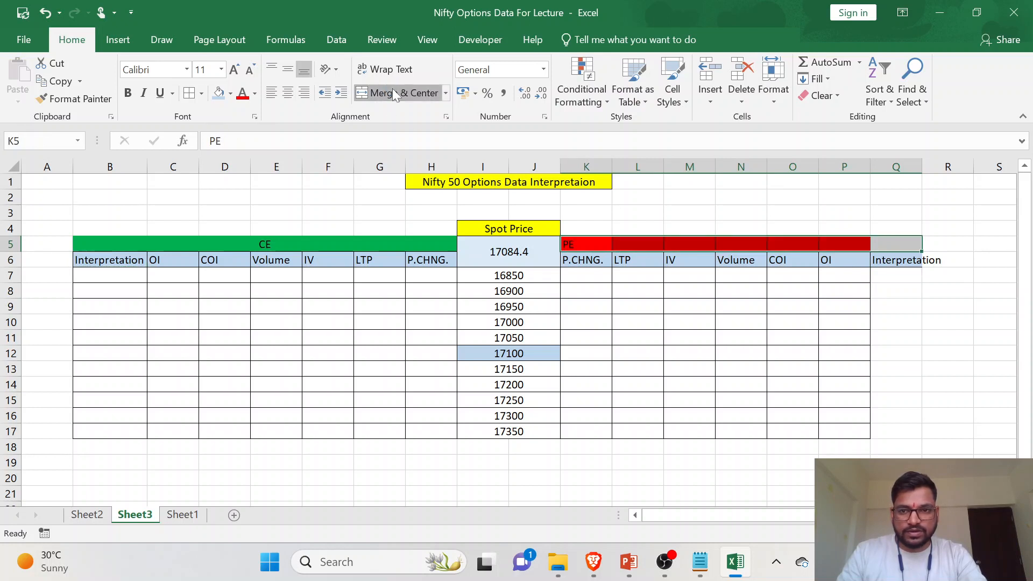
click(893, 272)
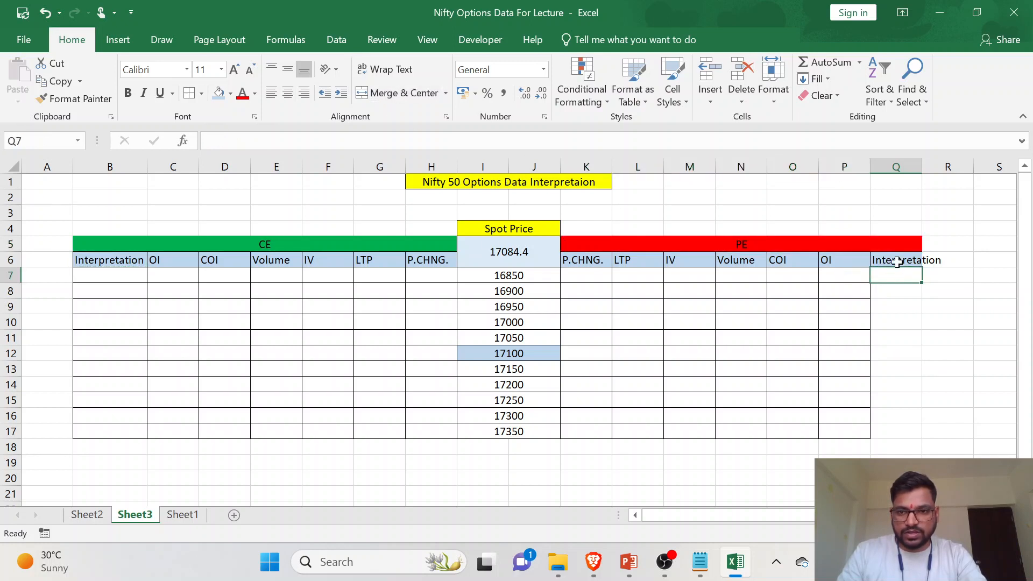
- Apply all borders to the PE Interpretation column, Q6:Q17
drag(897, 260, 897, 429)
click(188, 95)
click(865, 355)
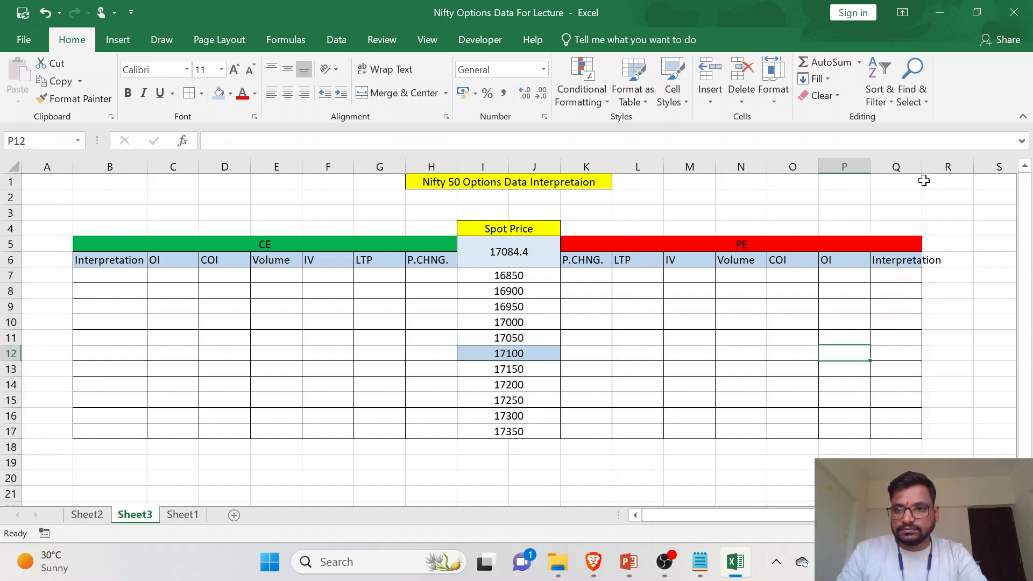
- Autofit the width of column Q so the PE Interpretation heading fits inside its cell
double_click(922, 166)
click(859, 381)
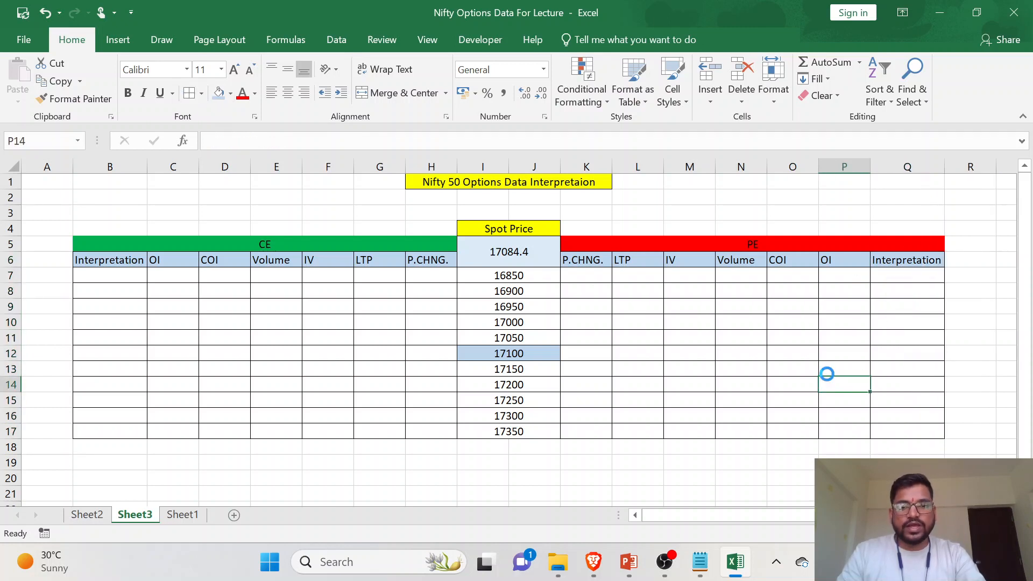
click(440, 274)
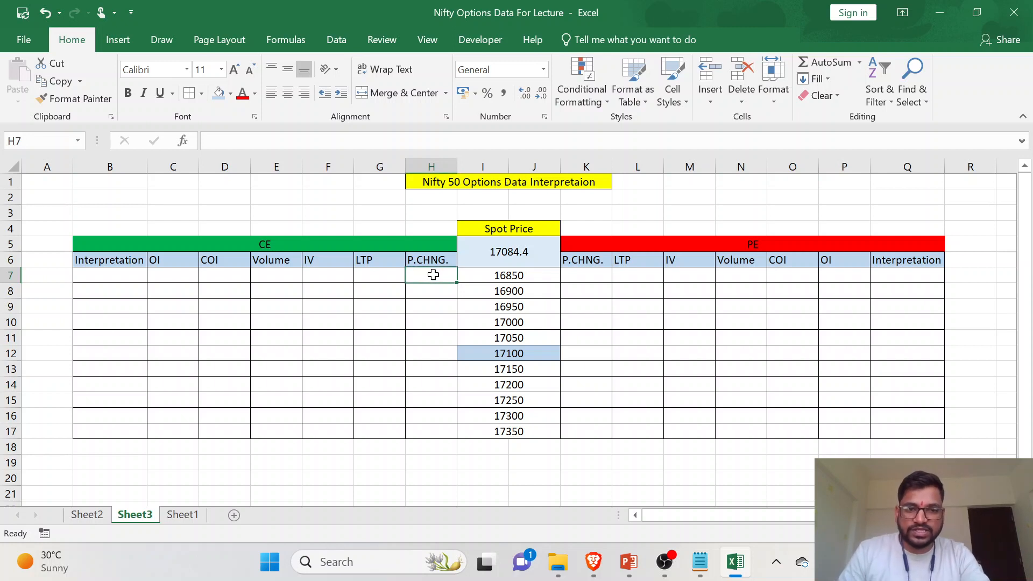
click(434, 286)
click(385, 274)
click(388, 296)
click(423, 273)
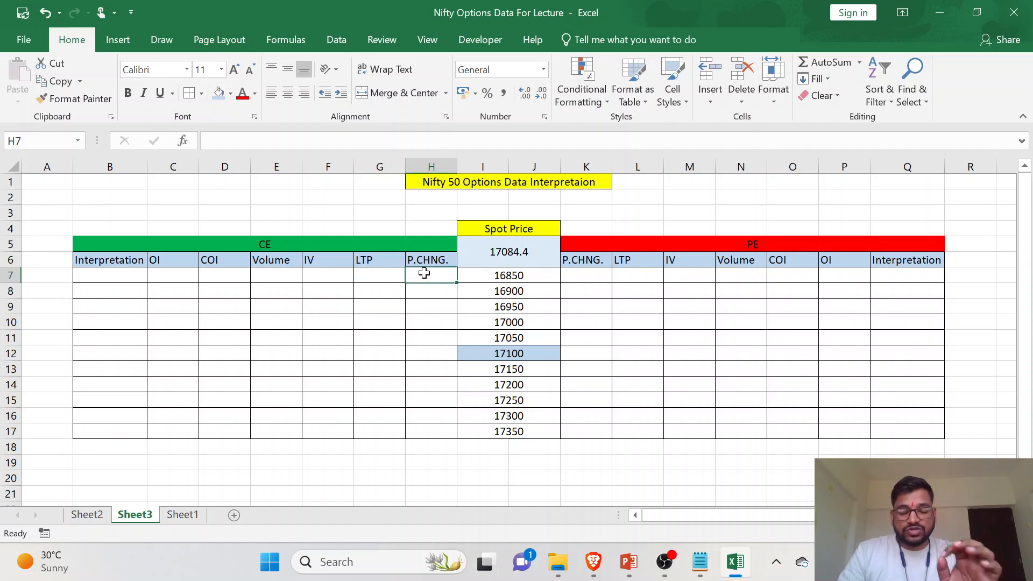
click(534, 277)
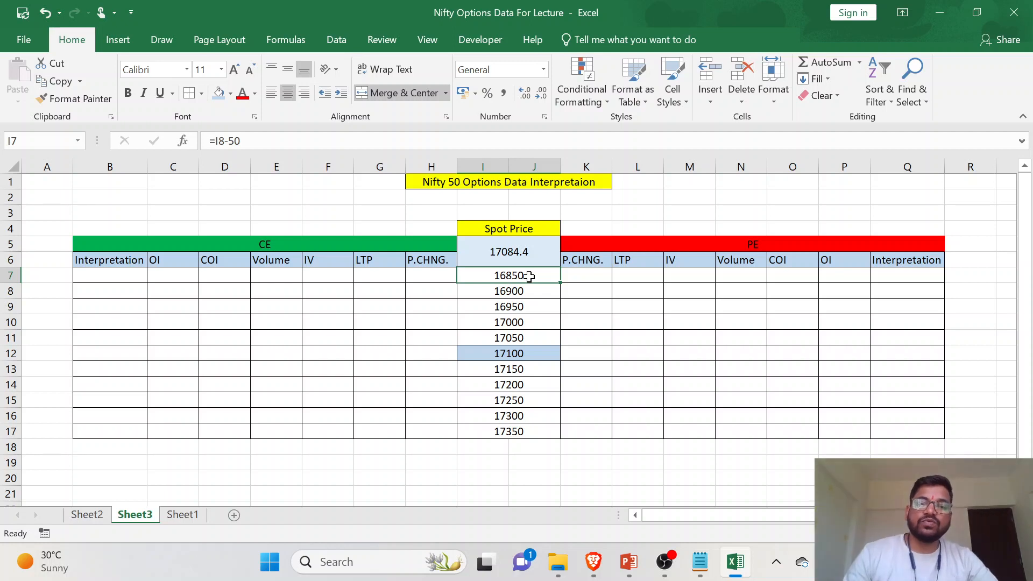
- Check the option chain data on Sheet2 and begin a VLOOKUP formula in H7 on Sheet3, under the CE P.CHNG. heading
click(444, 275)
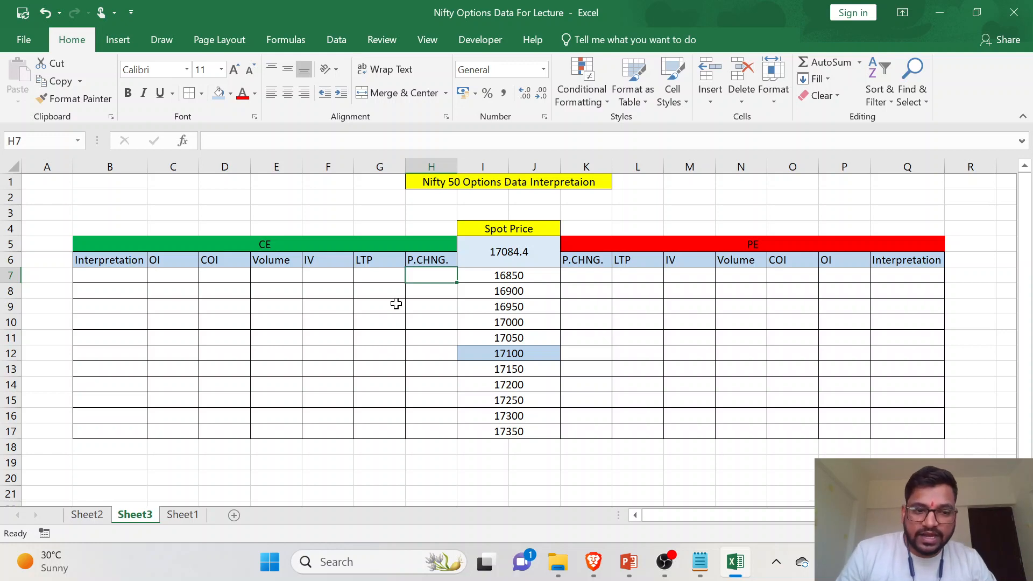
click(102, 515)
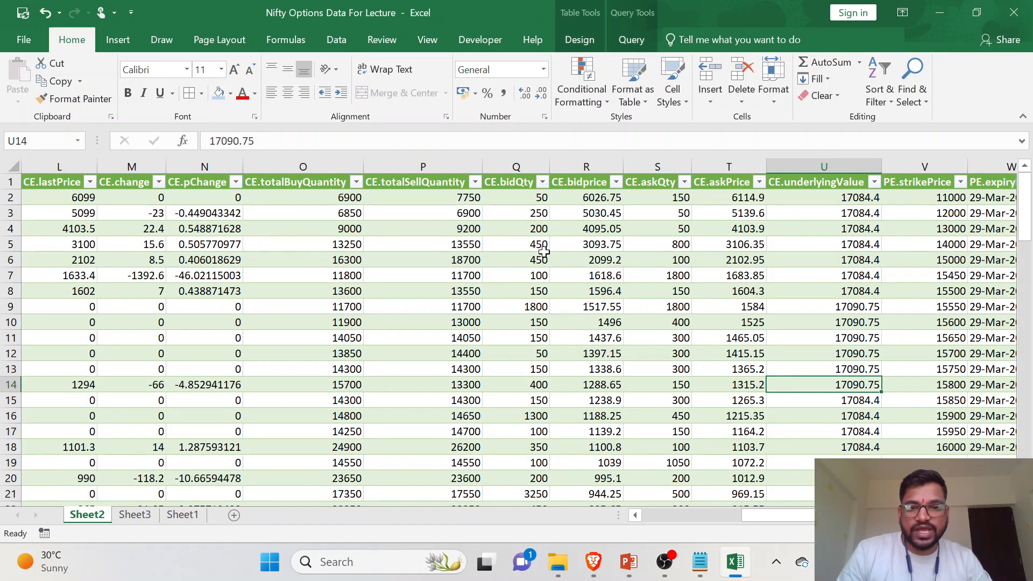
click(133, 518)
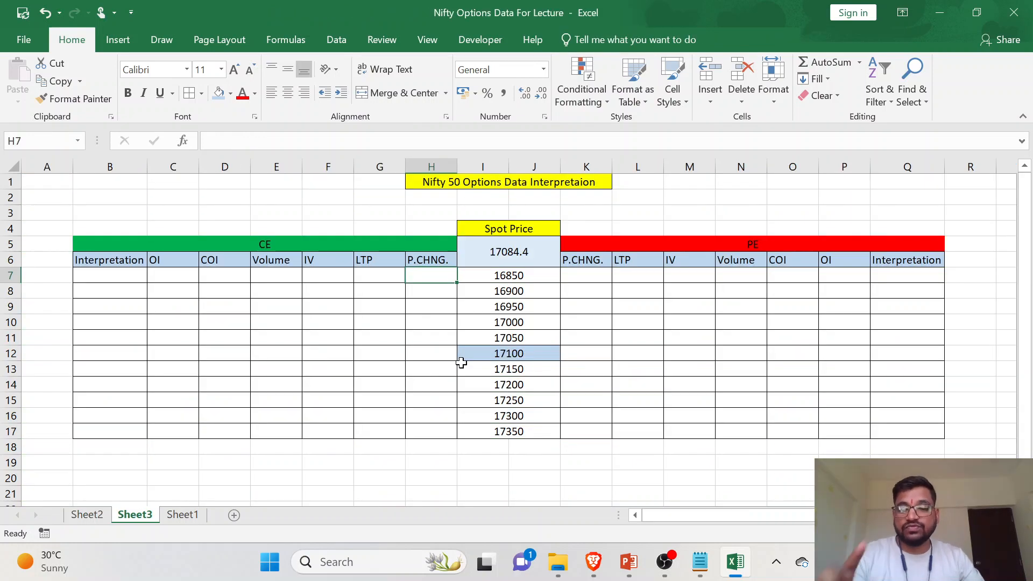
text(=V)
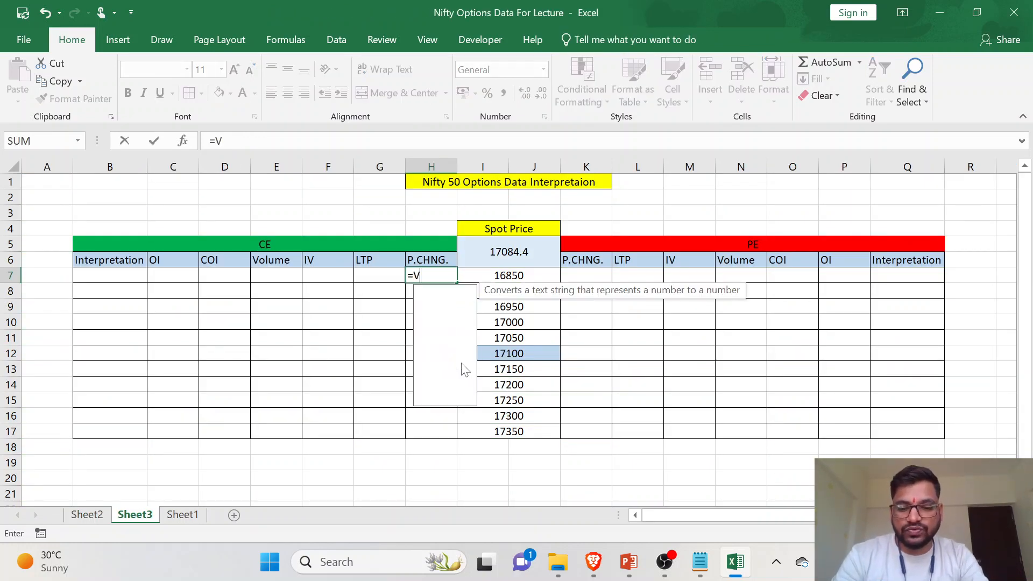
text(LOOKUP()
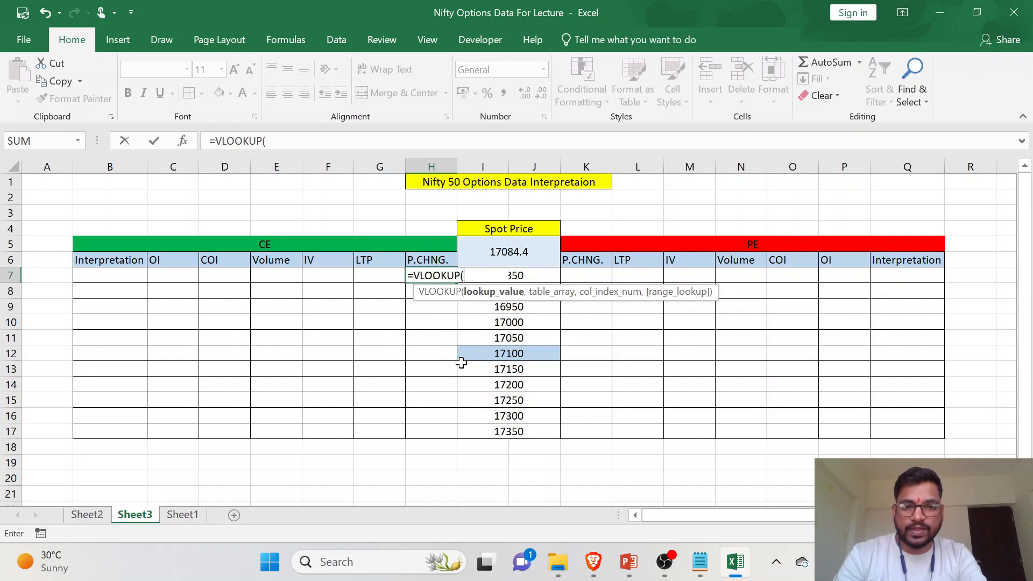
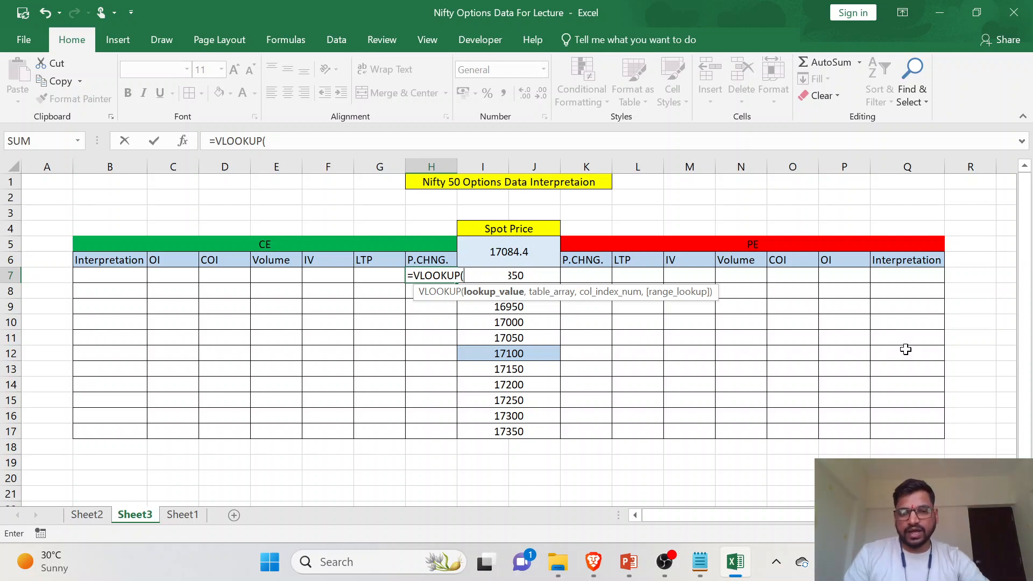
- In the H7 VLOOKUP, set I7 as the lookup value and the whole Data table on Sheet2 as the table array
click(548, 276)
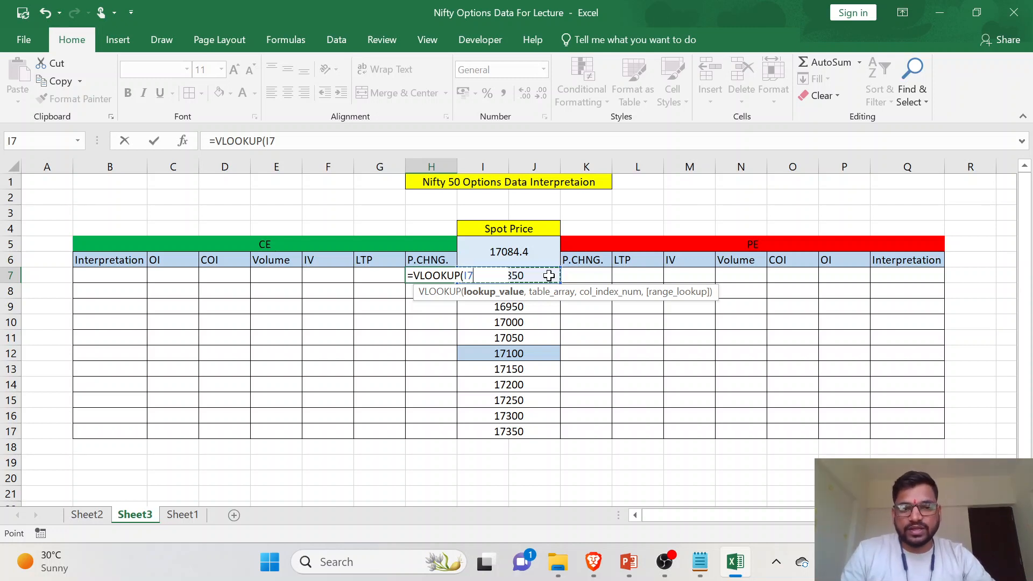
text(,)
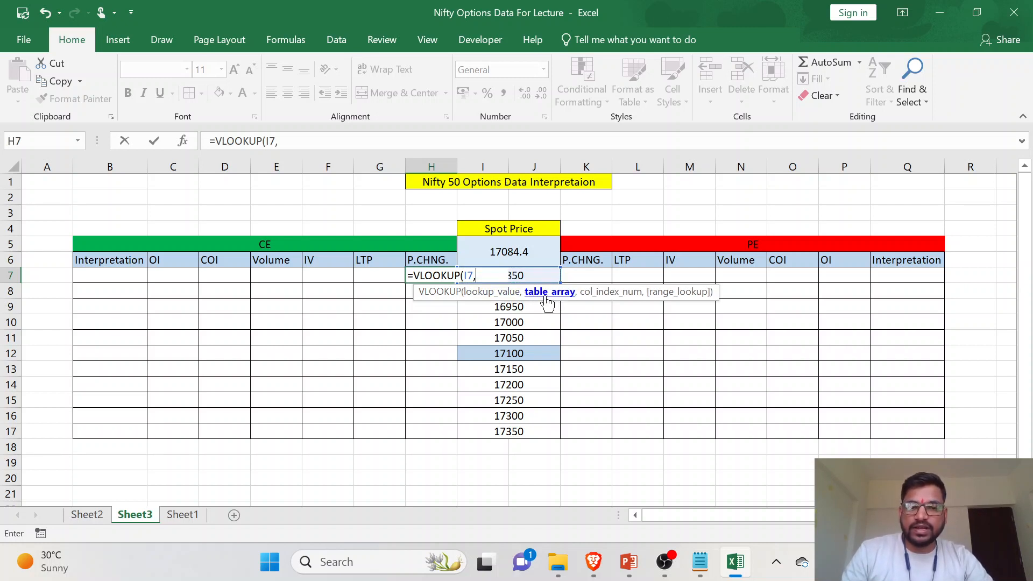
click(87, 515)
scroll(147, 255, left, 10)
drag(48, 198, 807, 566)
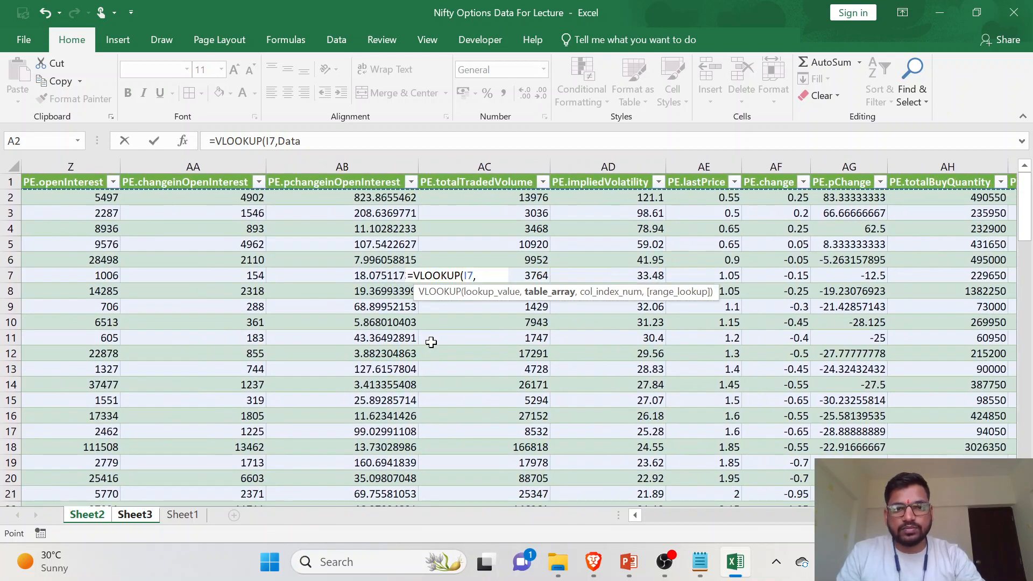
- Complete the H7 formula as =VLOOKUP(I7,Data,14,0), using the column index of CE.pChange and an exact match
scroll(431, 342, left, 5)
scroll(431, 342, left, 1)
key(alt+Tab)
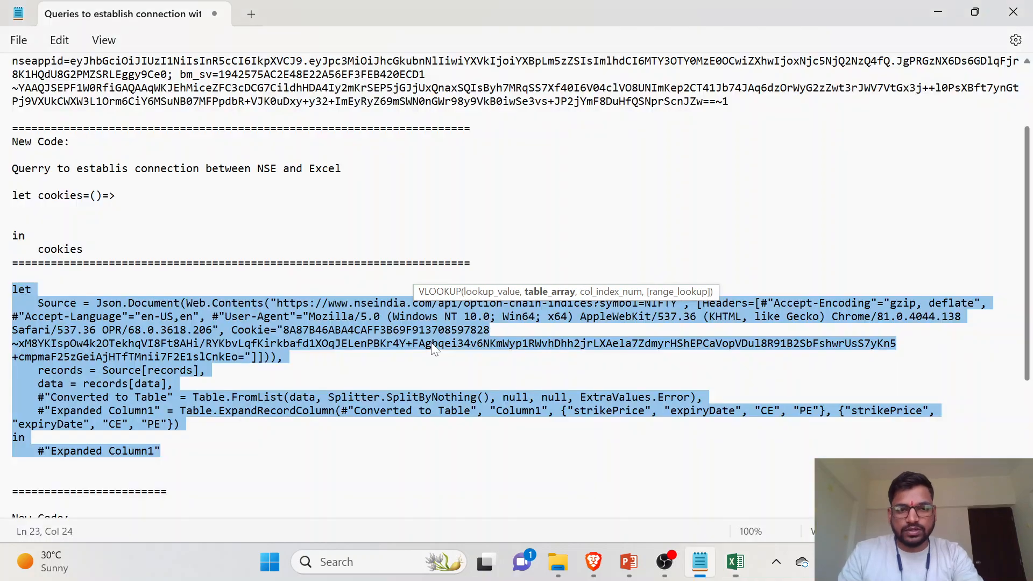
key(alt+Tab)
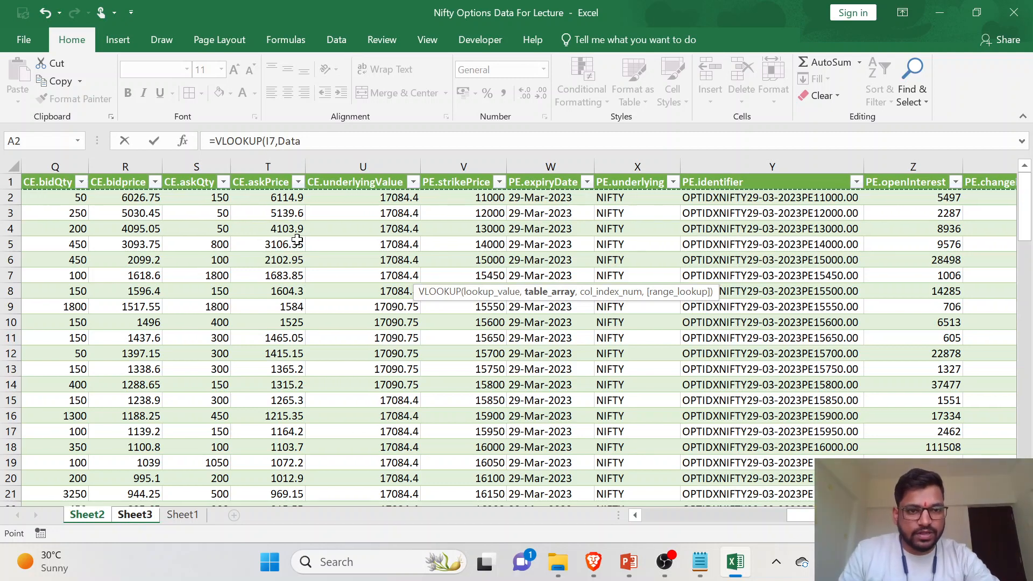
scroll(368, 239, left, 3)
scroll(368, 238, left, 3)
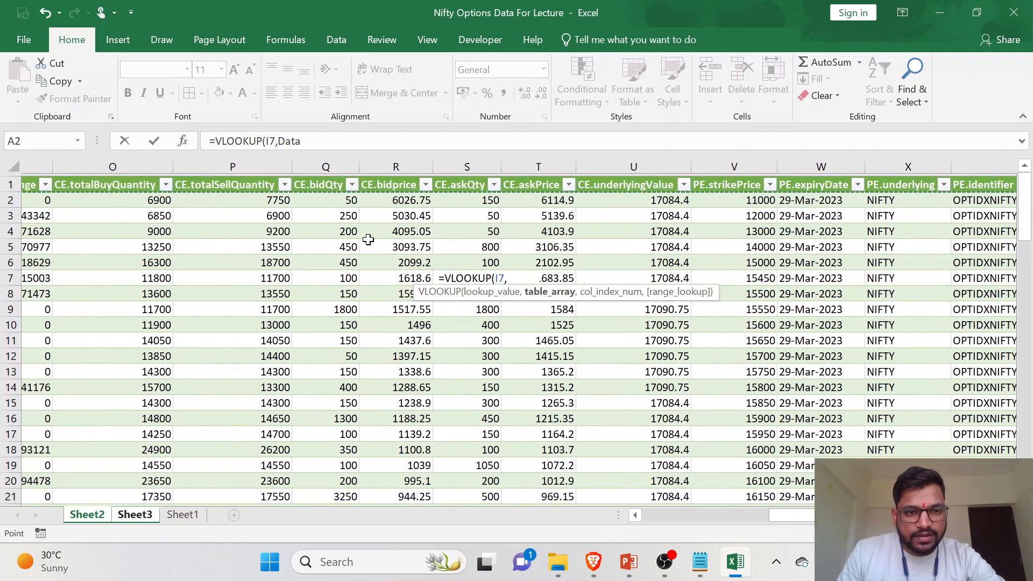
scroll(368, 239, left, 2)
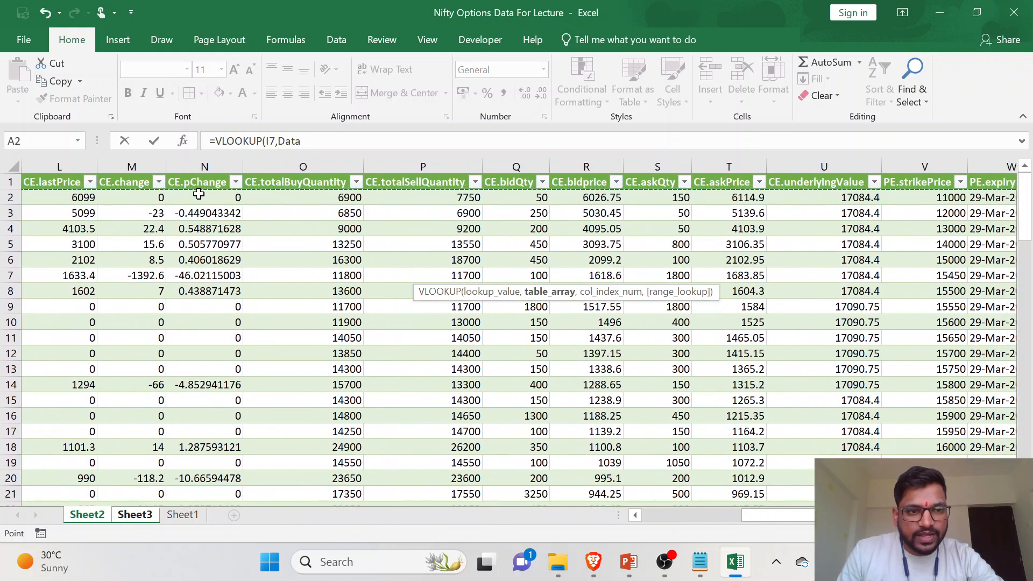
scroll(231, 199, left, 1)
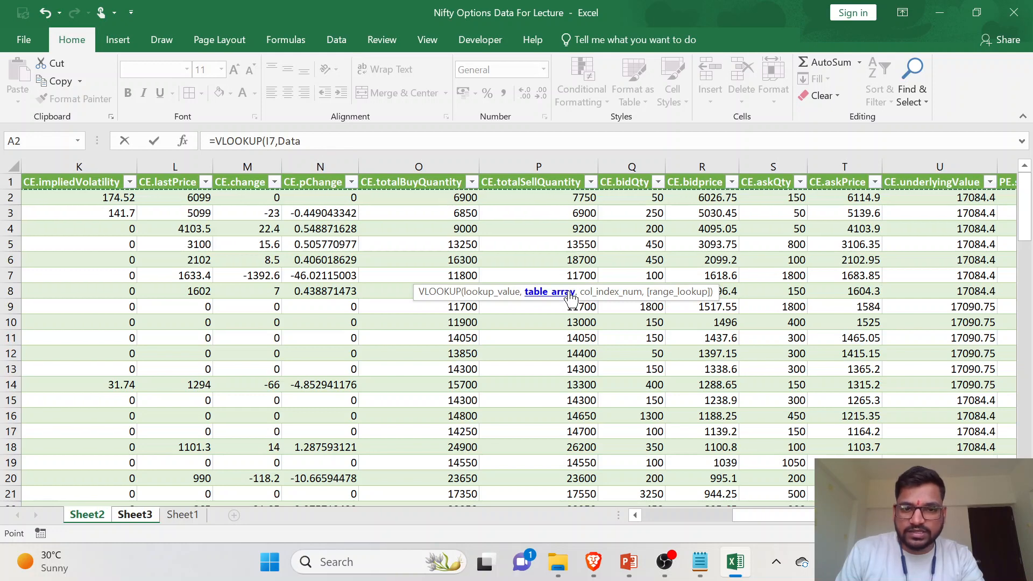
click(302, 141)
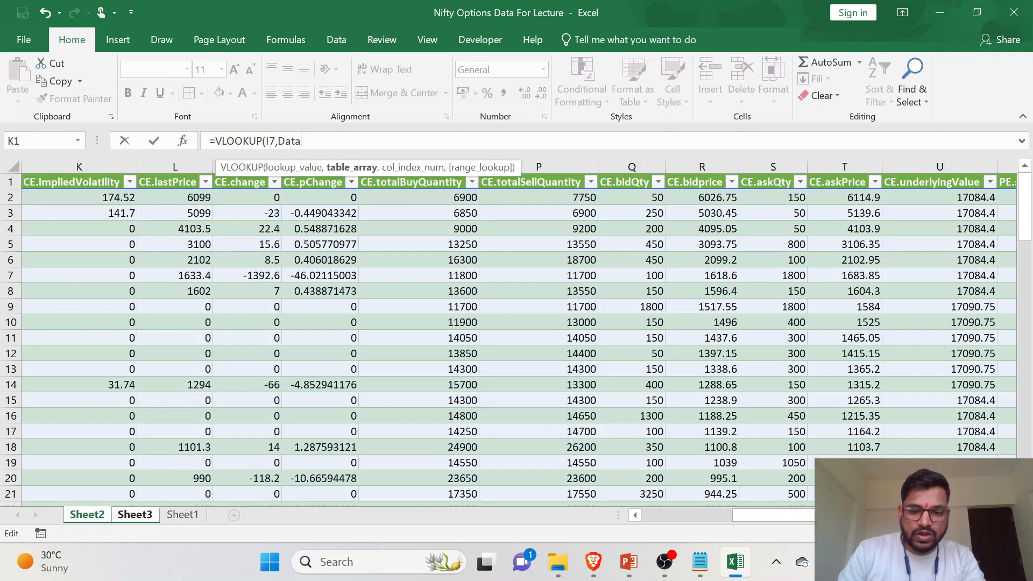
text(,)
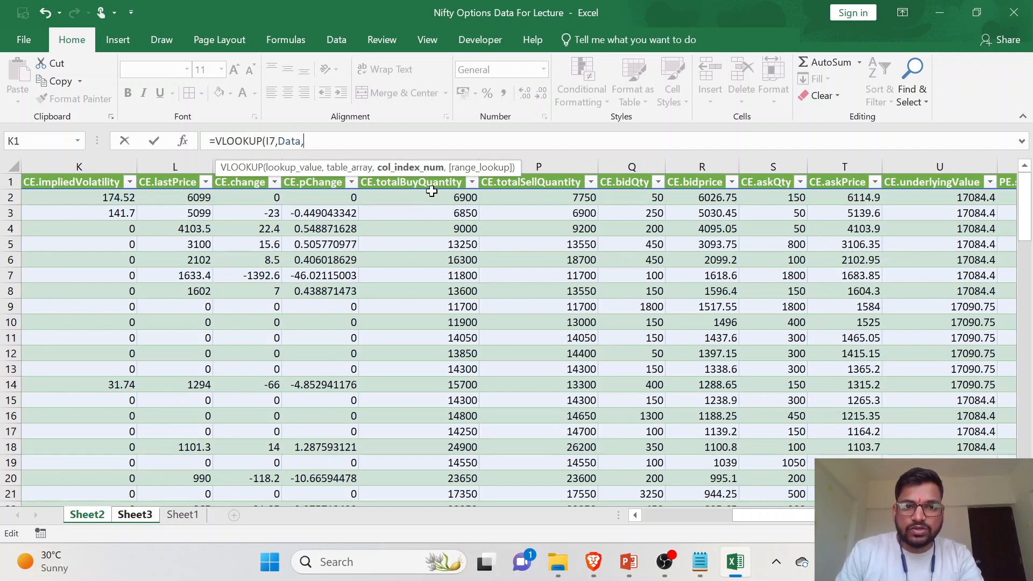
text(14)
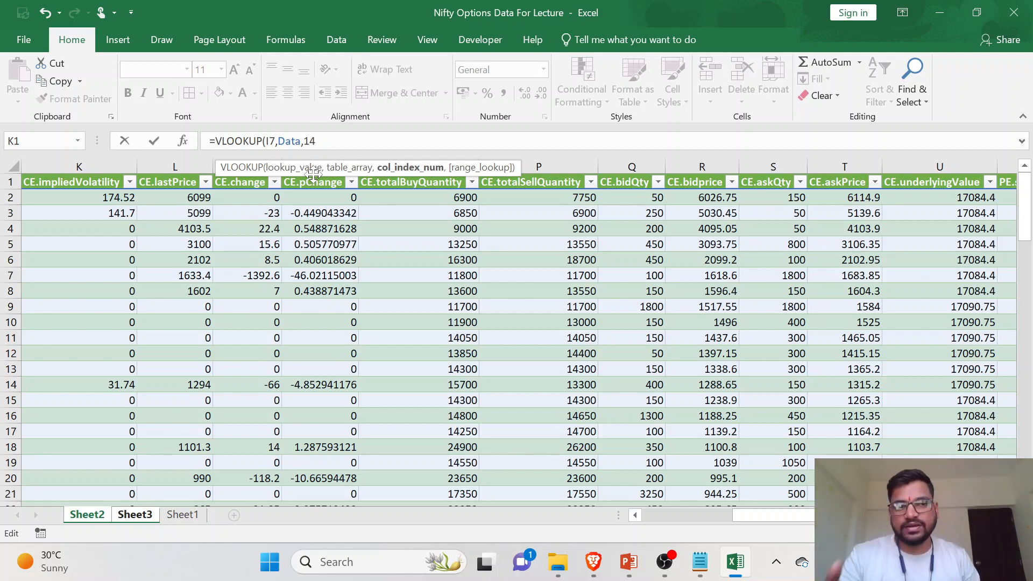
text(,)
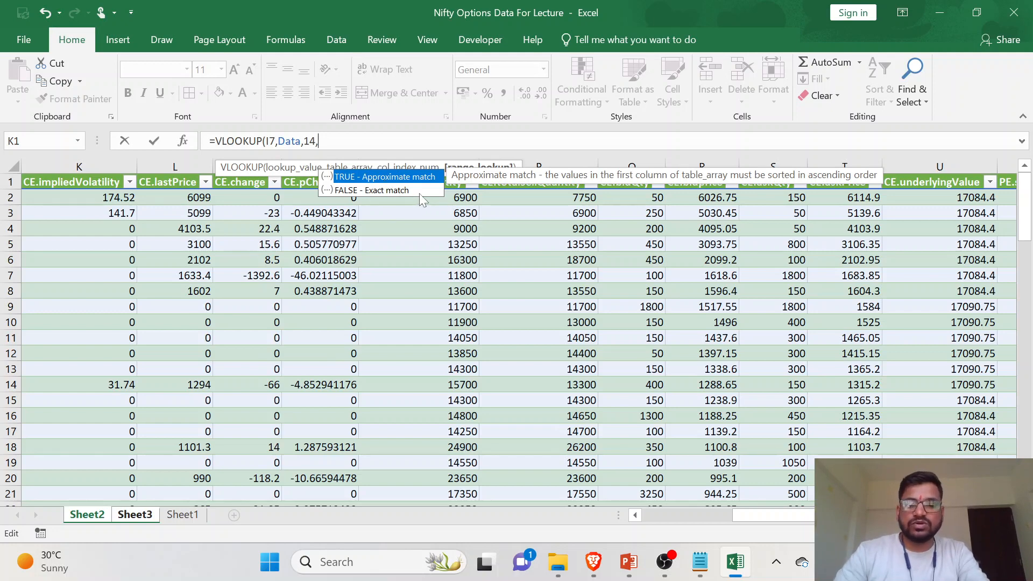
text(0))
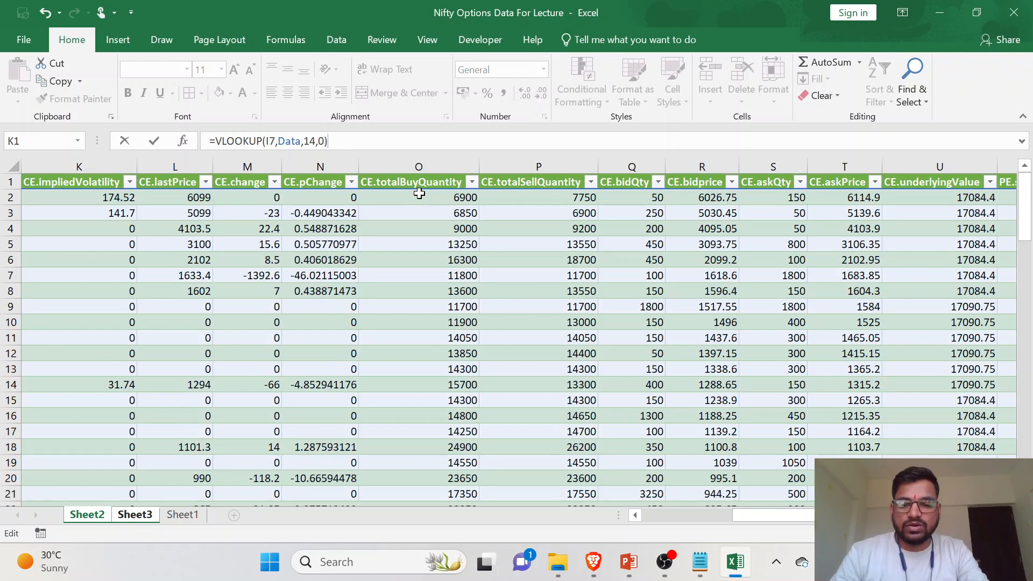
key(Return)
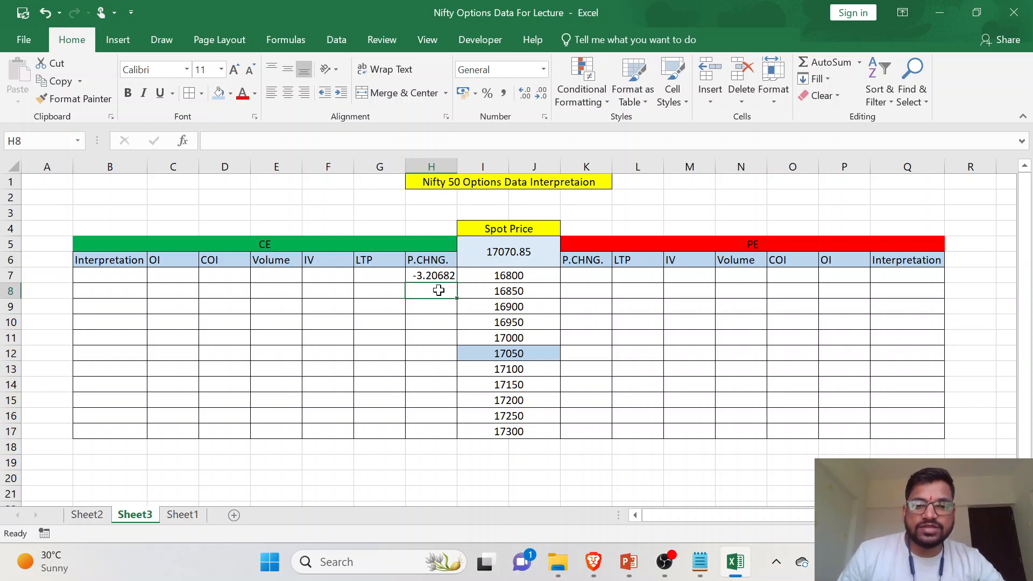
- Examine the 17800 strike row on Sheet2 across to CE.pChange and compare it with the P.CHNG. result in H7 on Sheet3
click(486, 274)
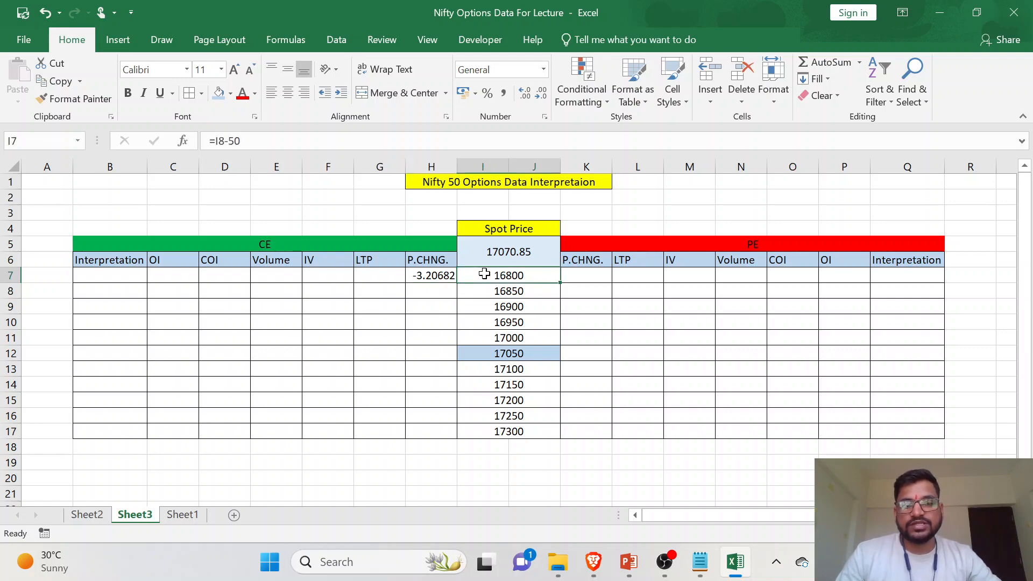
click(87, 515)
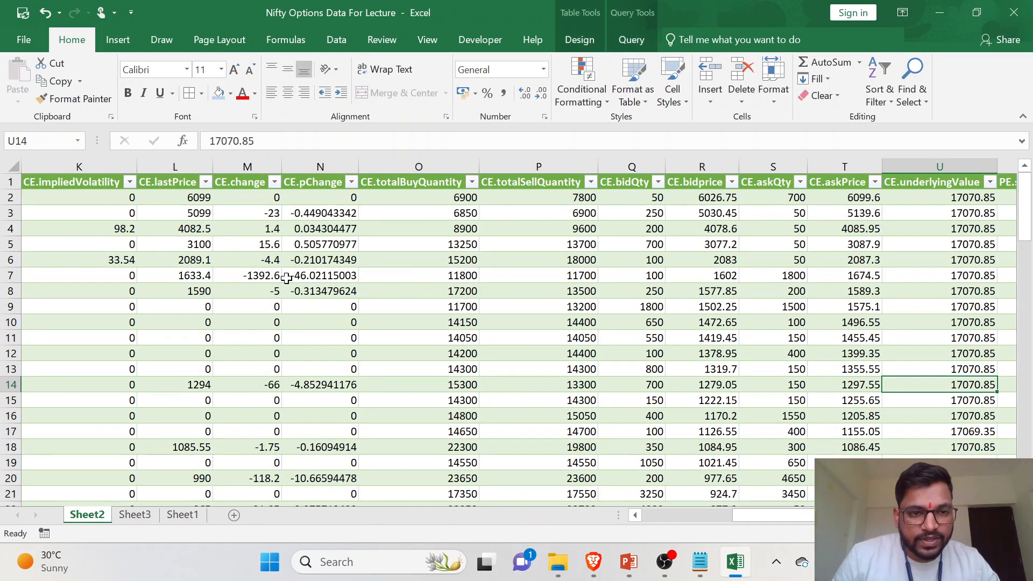
scroll(367, 288, left, 5)
scroll(78, 366, down, 11)
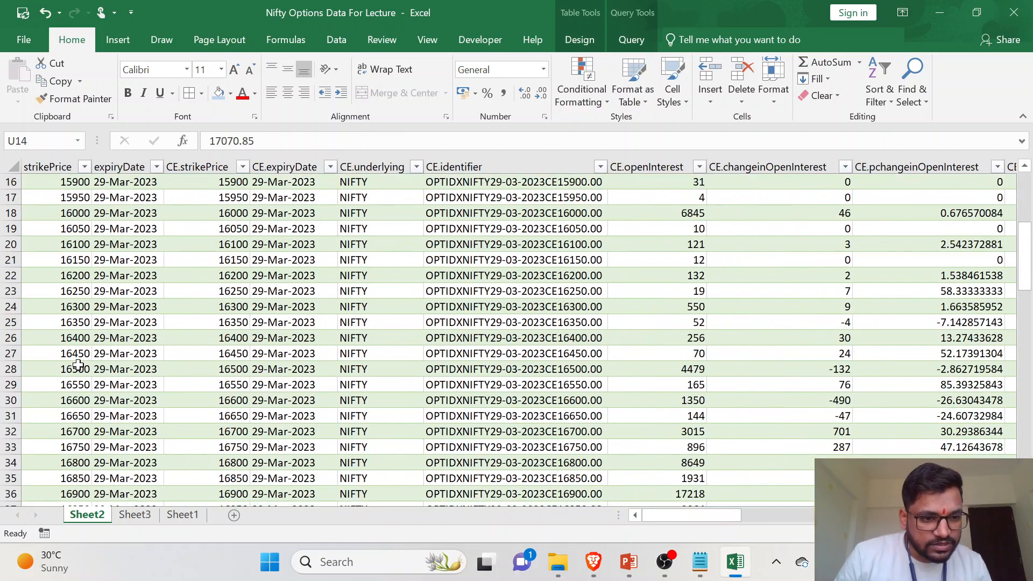
scroll(68, 430, down, 2)
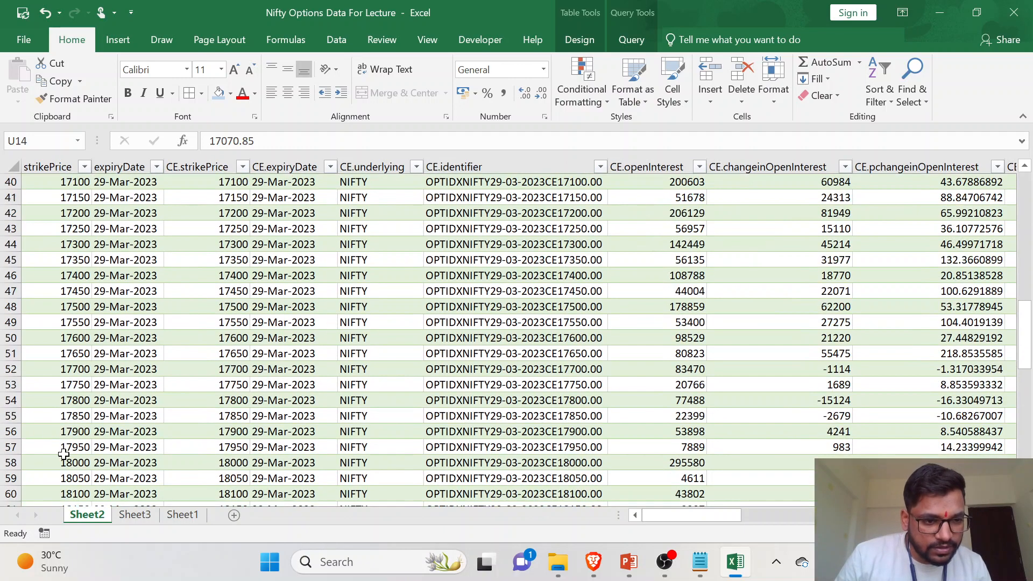
click(15, 400)
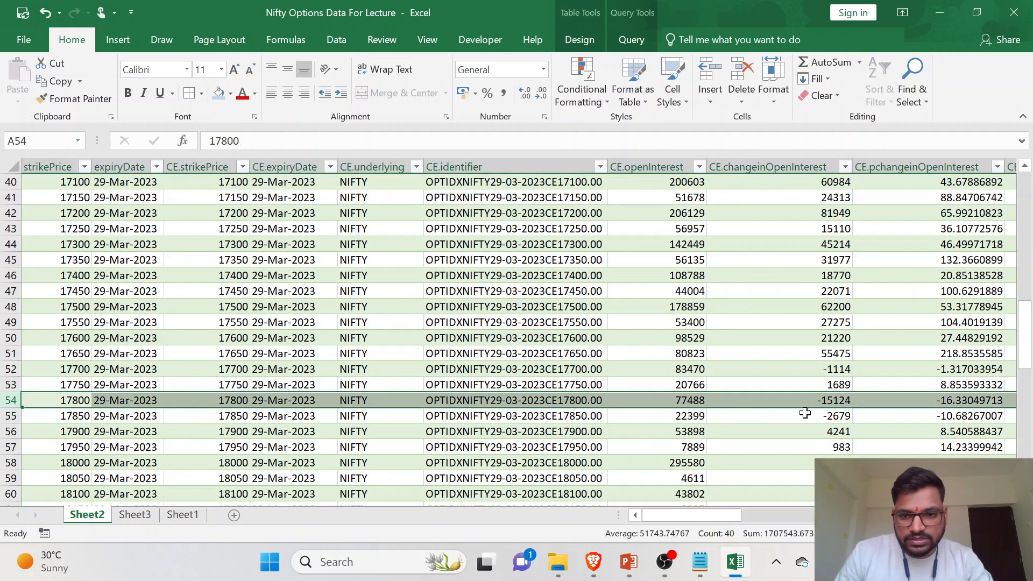
scroll(872, 416, right, 3)
scroll(687, 438, down, 2)
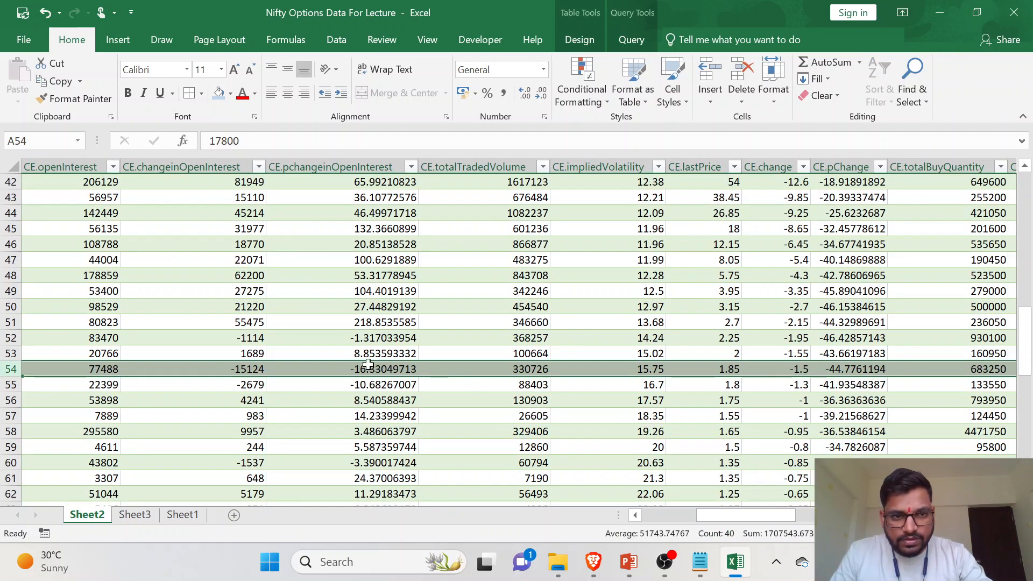
scroll(415, 368, up, 1)
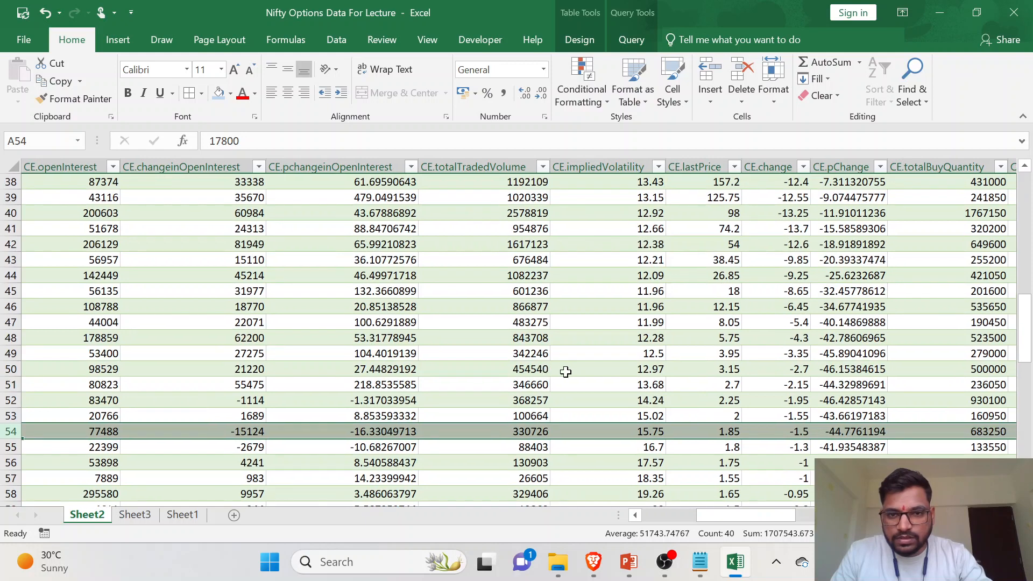
scroll(569, 371, down, 1)
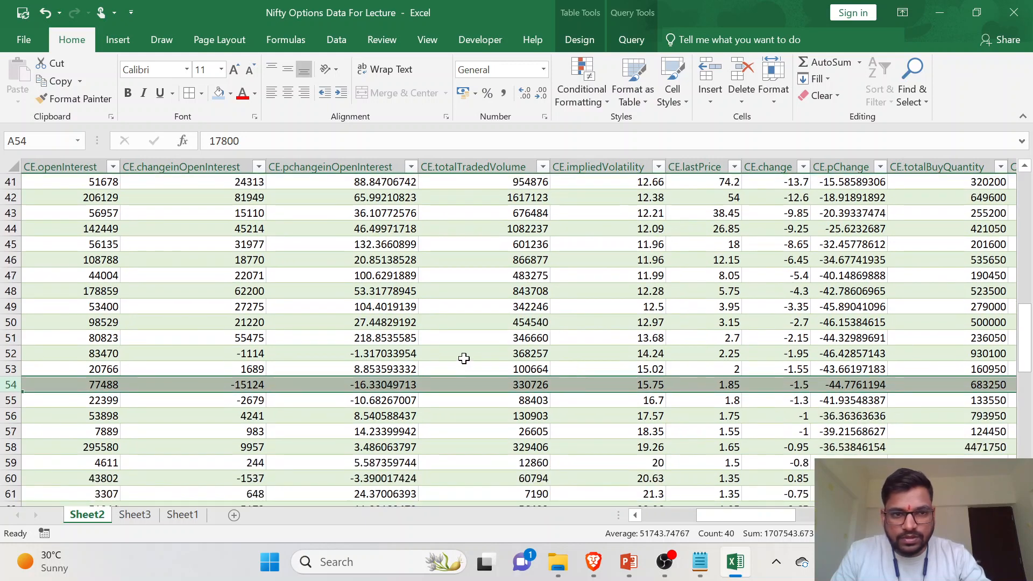
scroll(464, 358, right, 2)
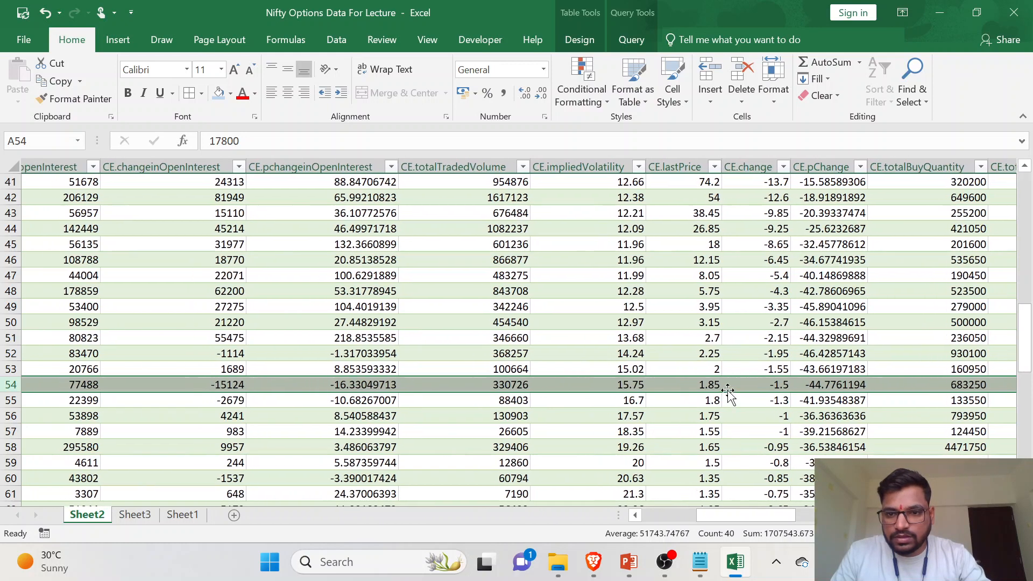
scroll(724, 395, left, 2)
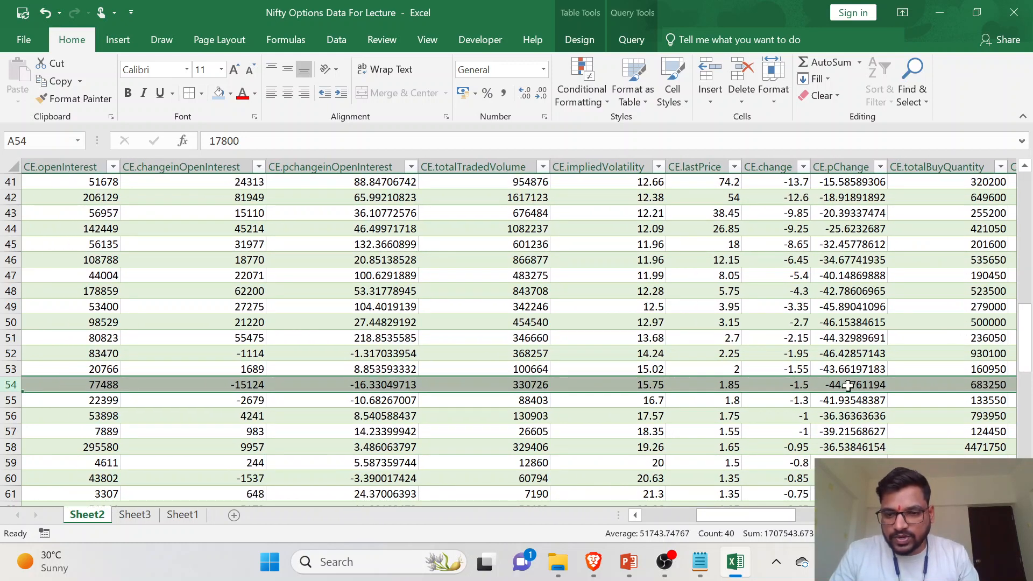
click(134, 515)
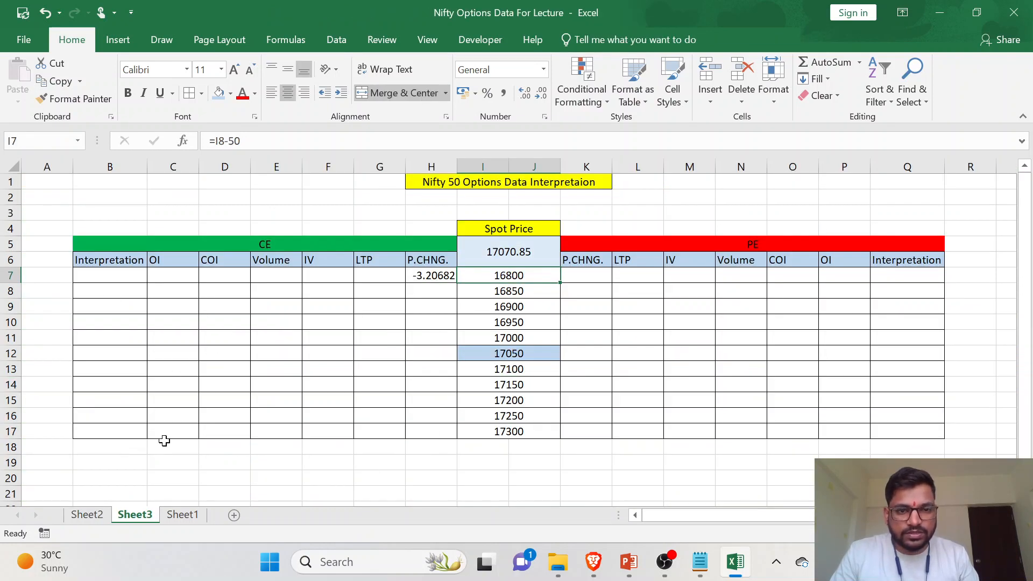
- Find the 16800 strike row on Sheet2 and check its CE.pChange value against the P.CHNG. result for that strike
click(87, 515)
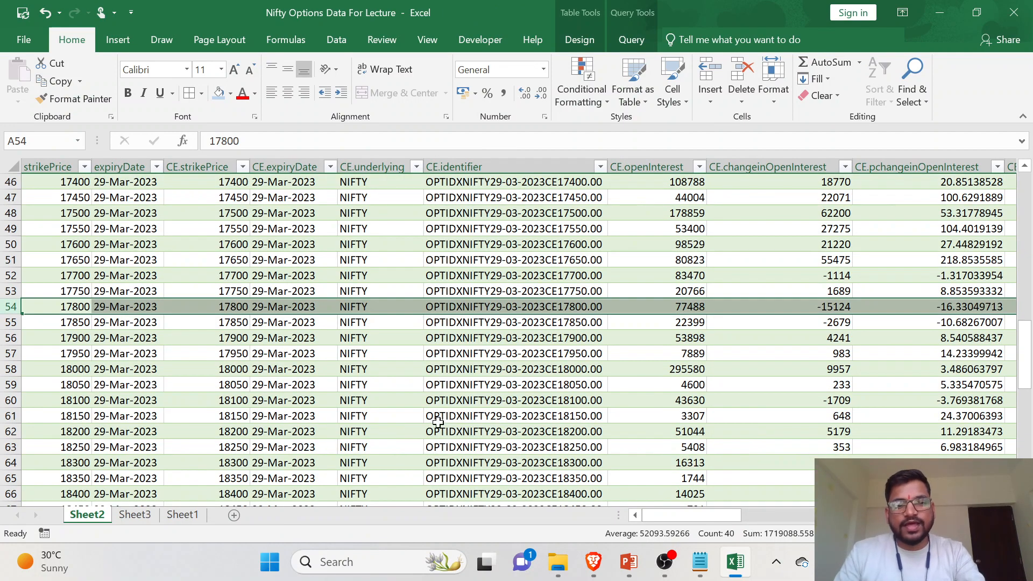
click(78, 321)
click(135, 514)
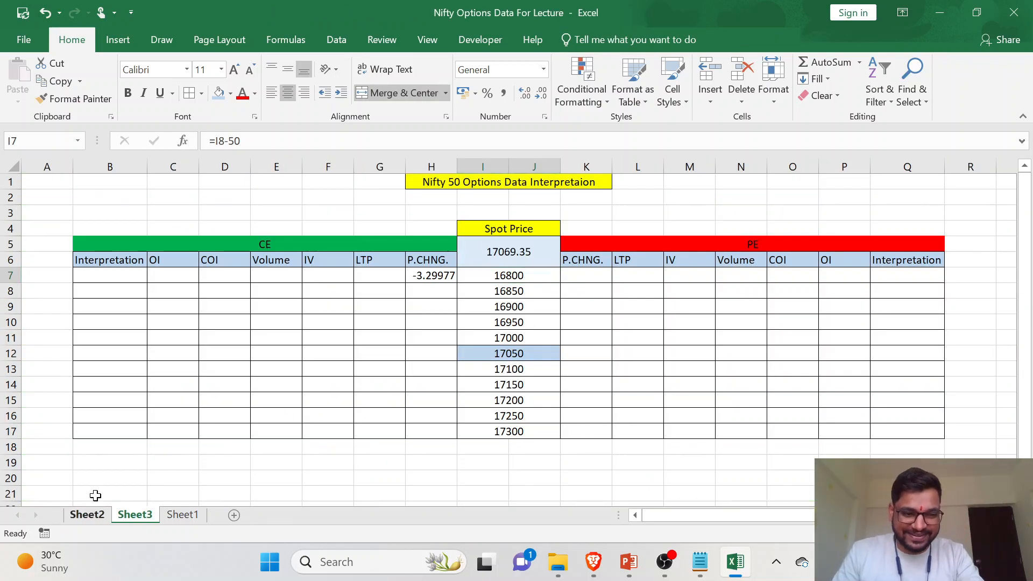
click(86, 514)
scroll(83, 333, up, 1)
scroll(84, 333, up, 8)
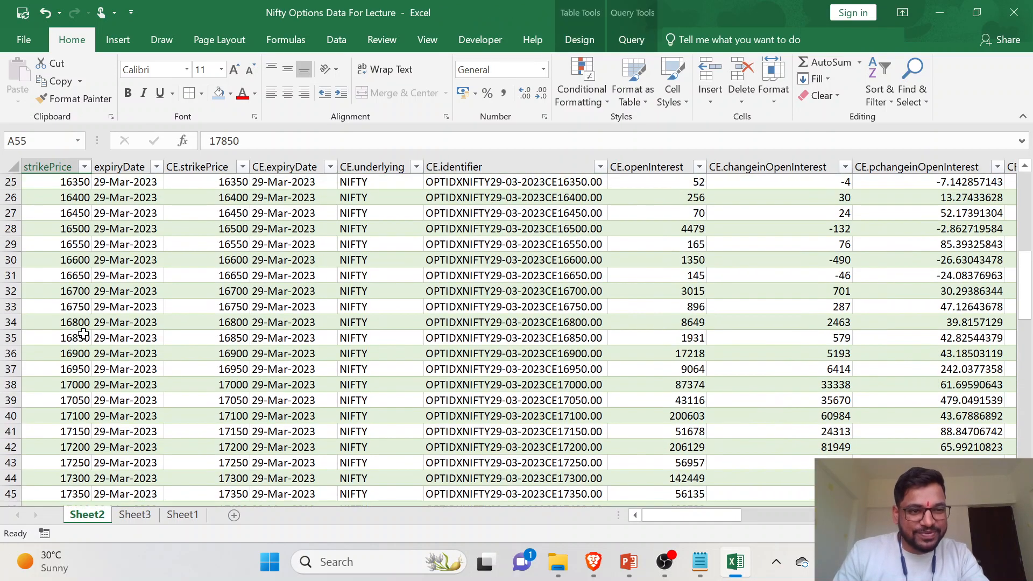
scroll(84, 333, down, 1)
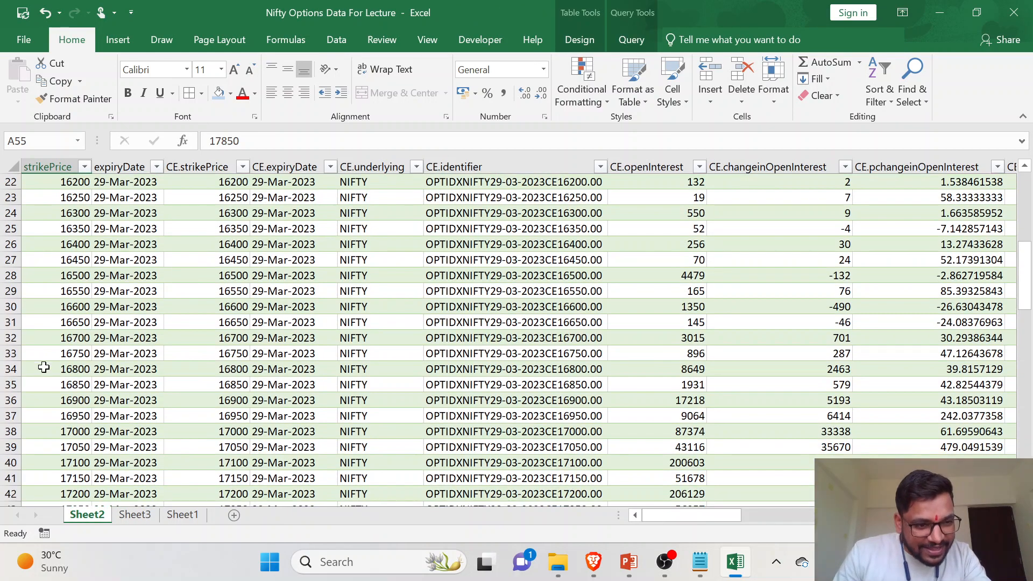
click(11, 369)
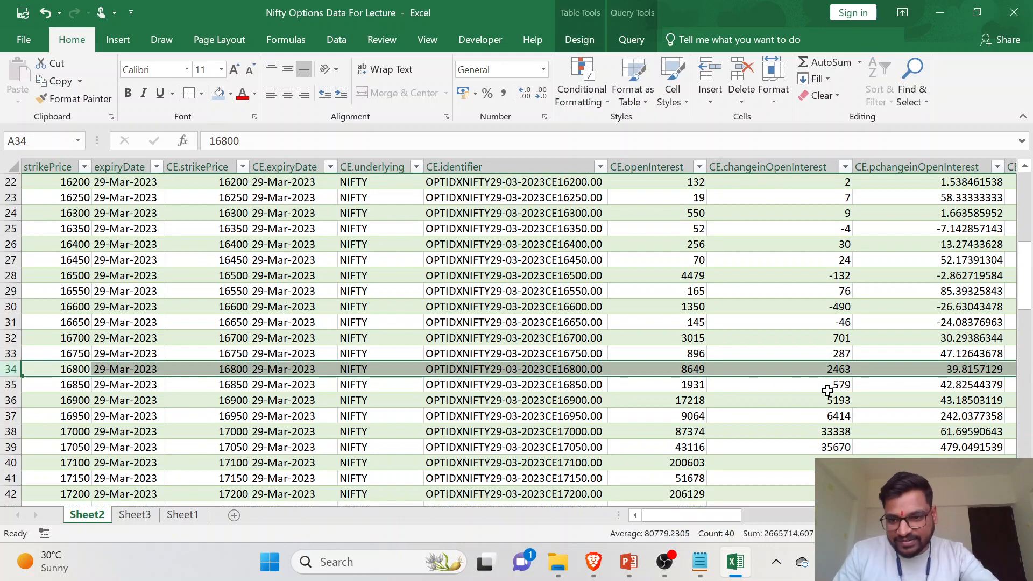
scroll(857, 396, right, 3)
scroll(857, 393, right, 5)
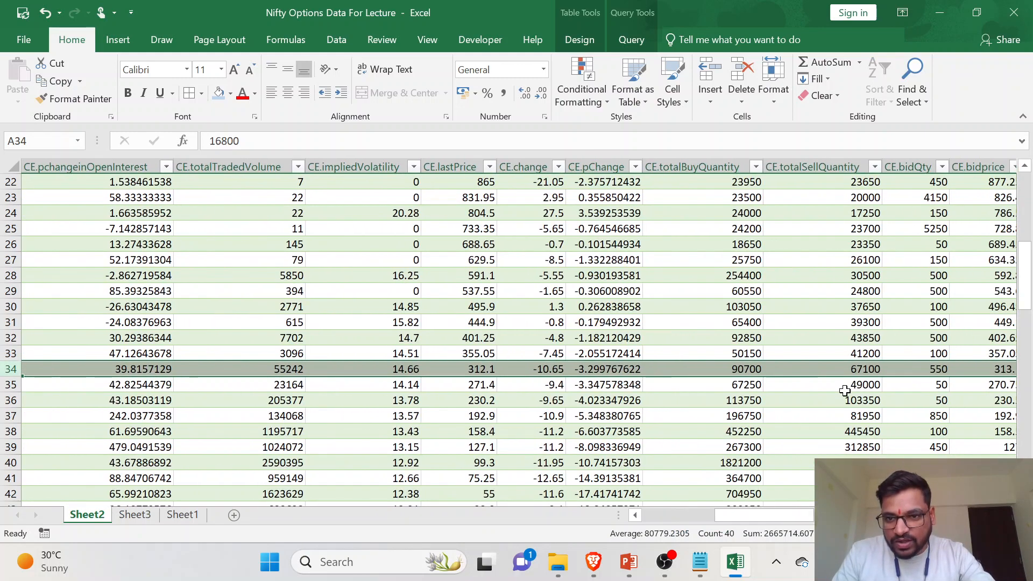
scroll(843, 381, right, 2)
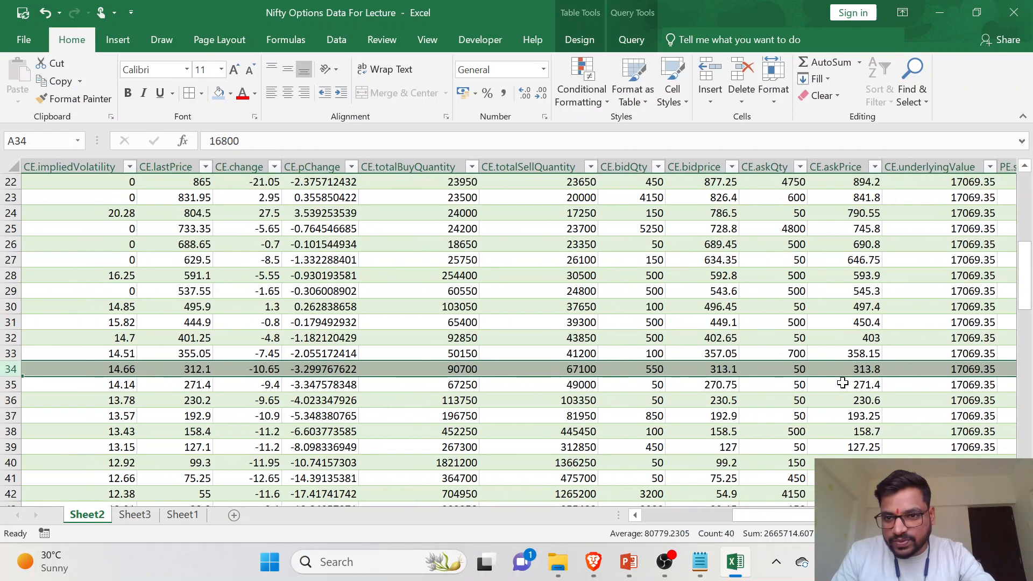
scroll(876, 380, right, 2)
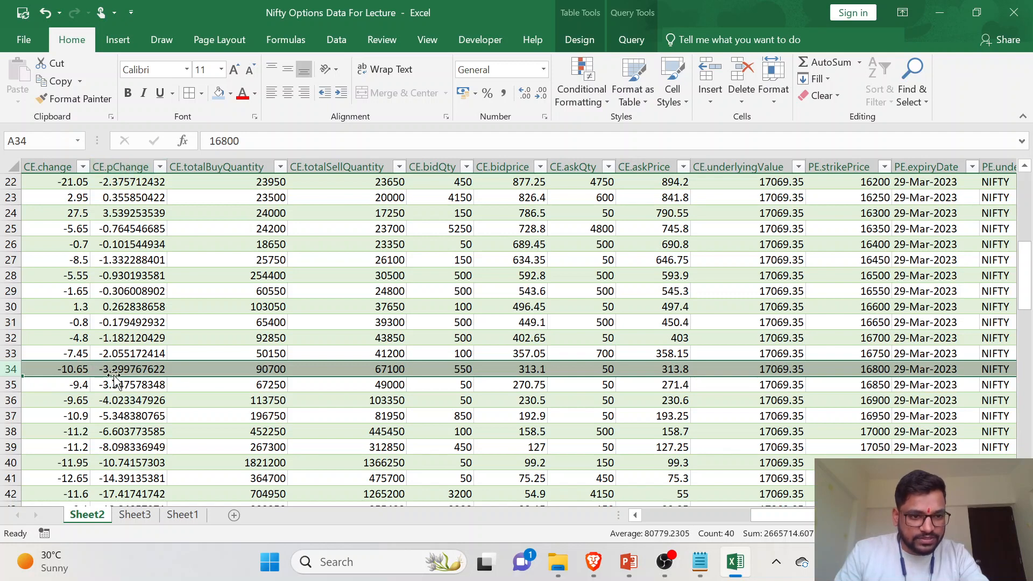
- Copy the P.CHNG. VLOOKUP formula from H7 down the CE strike rows through H17 on Sheet3
click(137, 518)
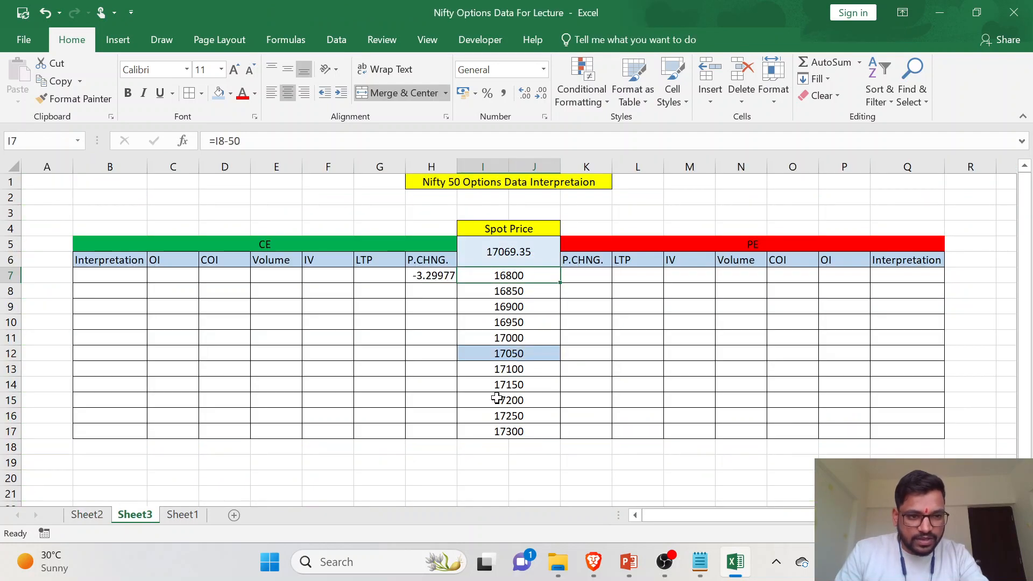
click(442, 279)
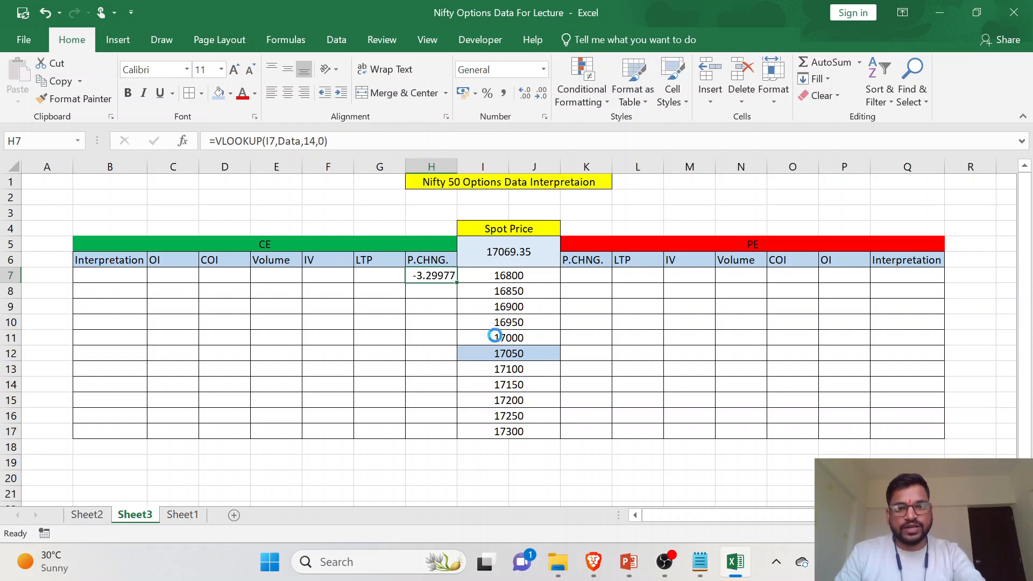
double_click(459, 285)
click(442, 410)
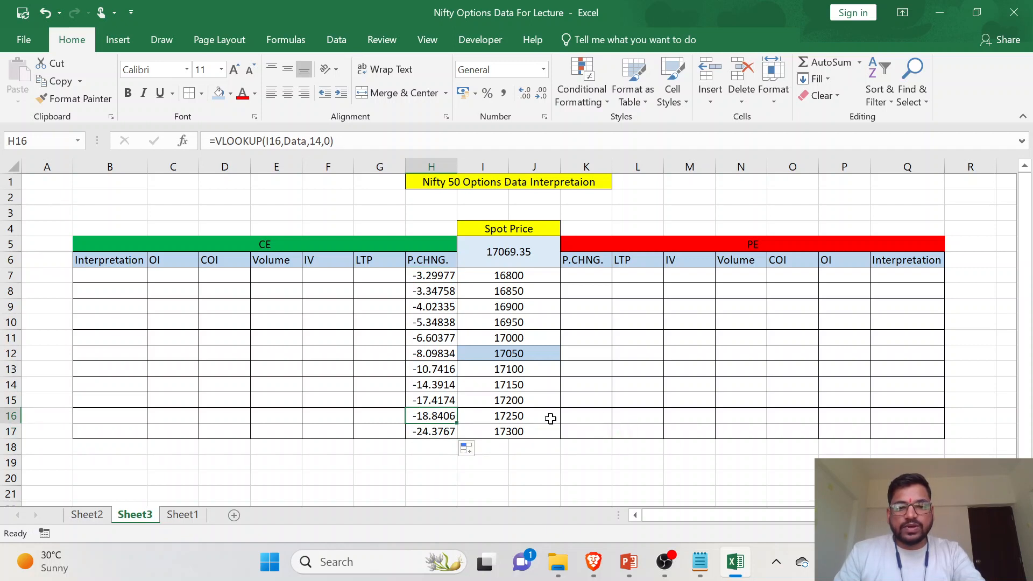
click(430, 274)
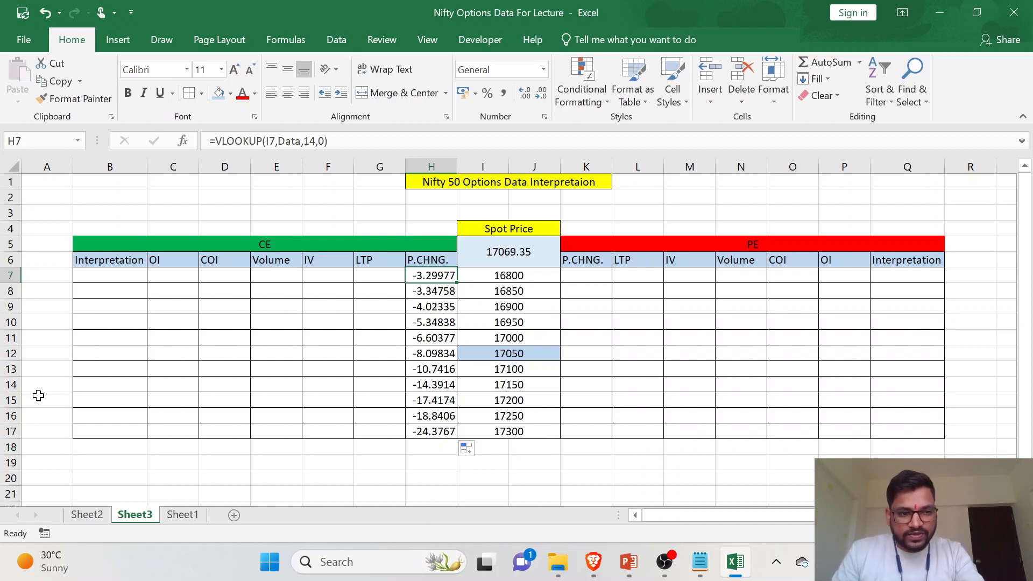
- Find the 17200 strike row on Sheet2 and examine its CE.pChange value
click(11, 400)
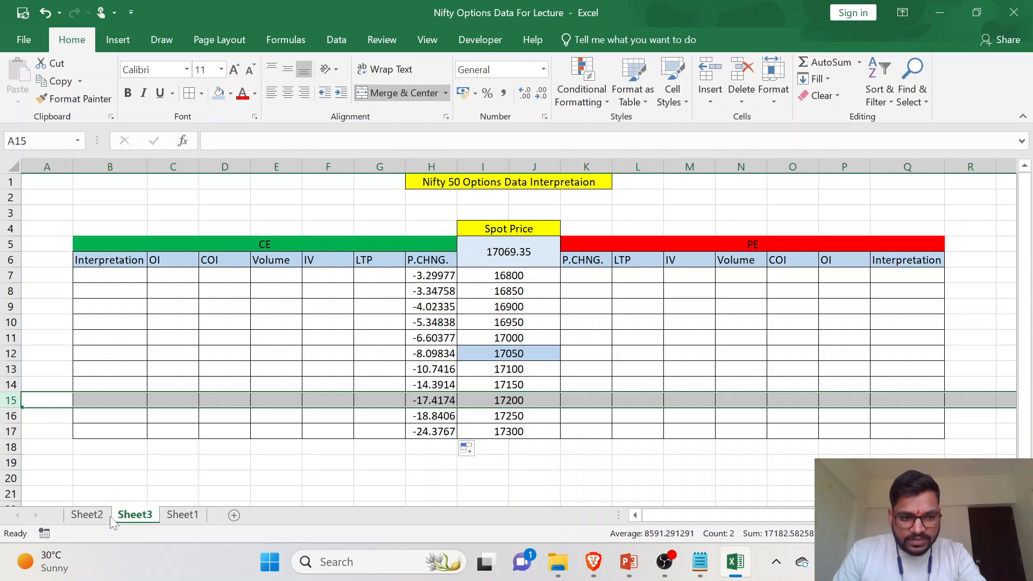
click(88, 515)
scroll(196, 330, left, 10)
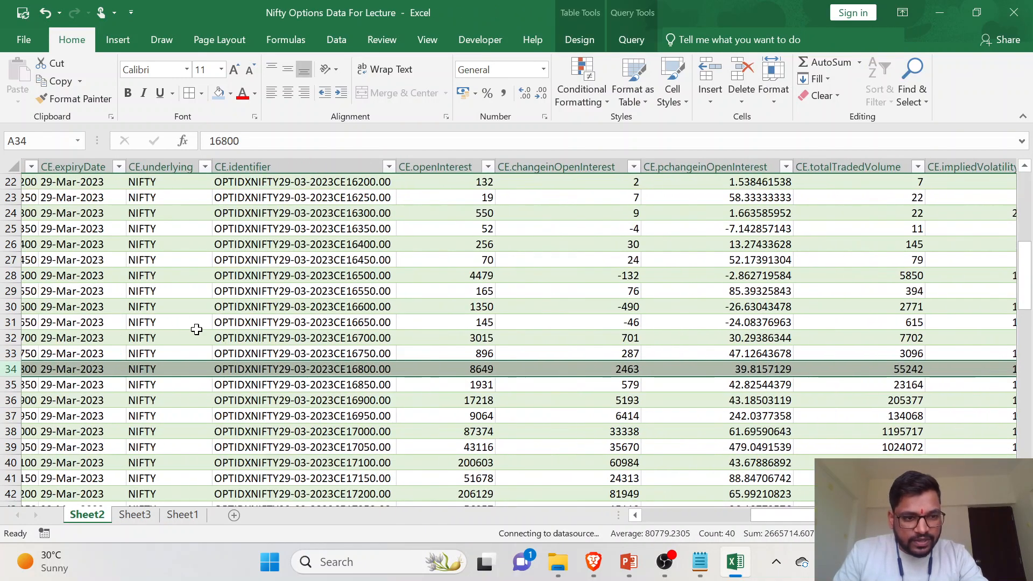
scroll(196, 328, left, 3)
scroll(65, 385, down, 3)
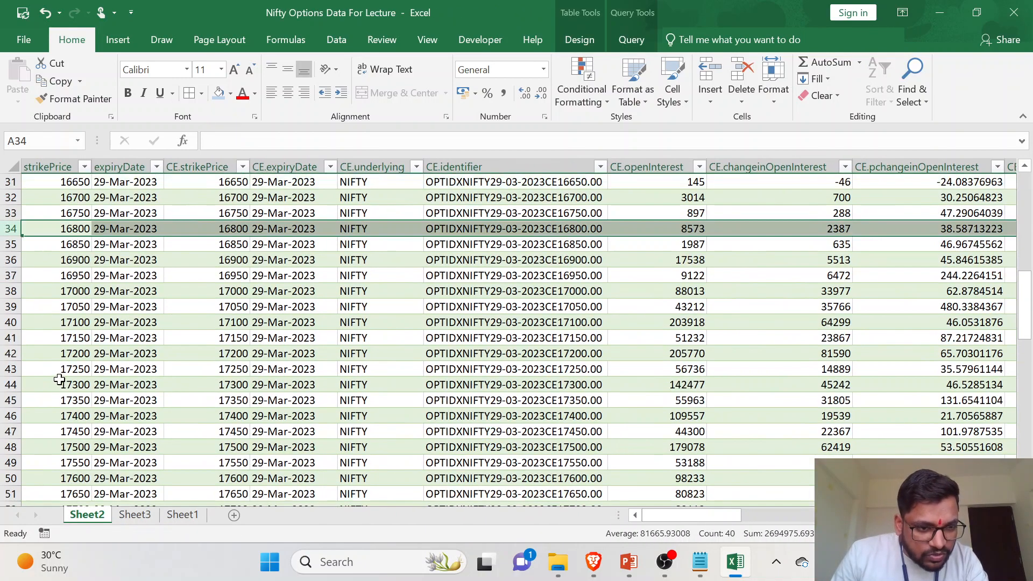
click(10, 353)
scroll(922, 371, right, 2)
scroll(921, 372, right, 6)
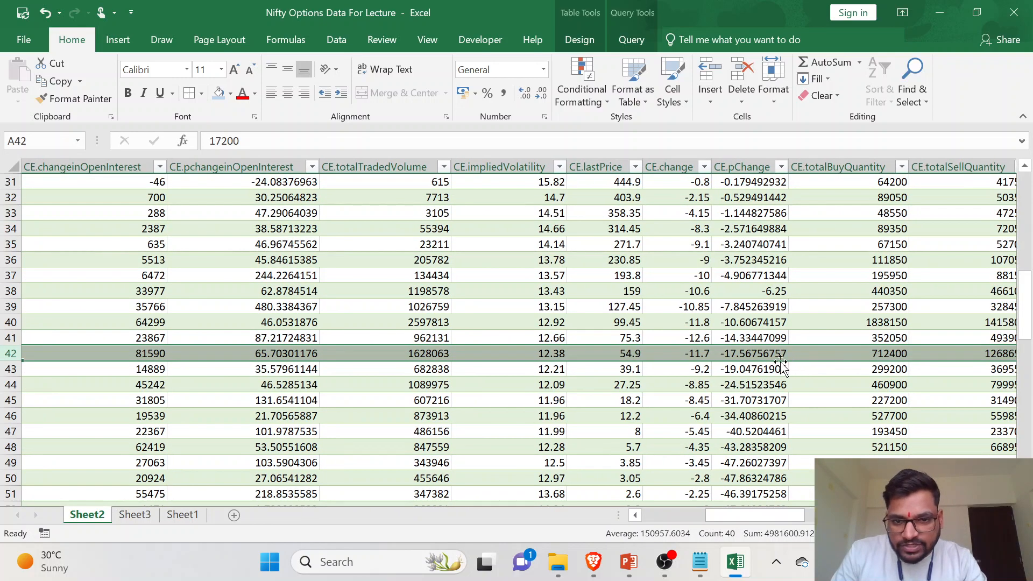
scroll(906, 366, right, 1)
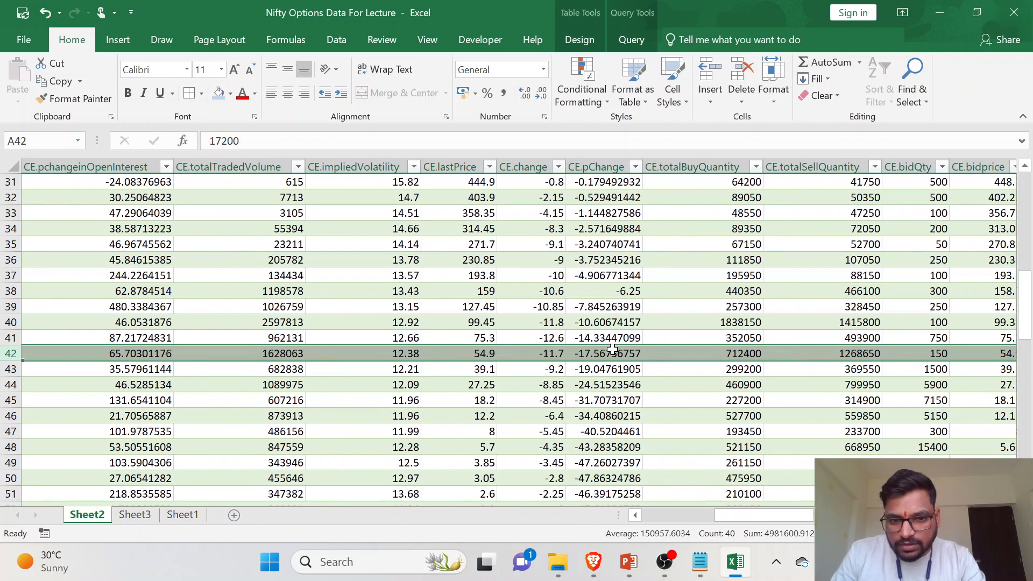
- Compare the 17200 strike's CE.pChange with H15 on Sheet3 and review other P.CHNG. formulas in column H
scroll(618, 350, up, 10)
scroll(603, 187, down, 6)
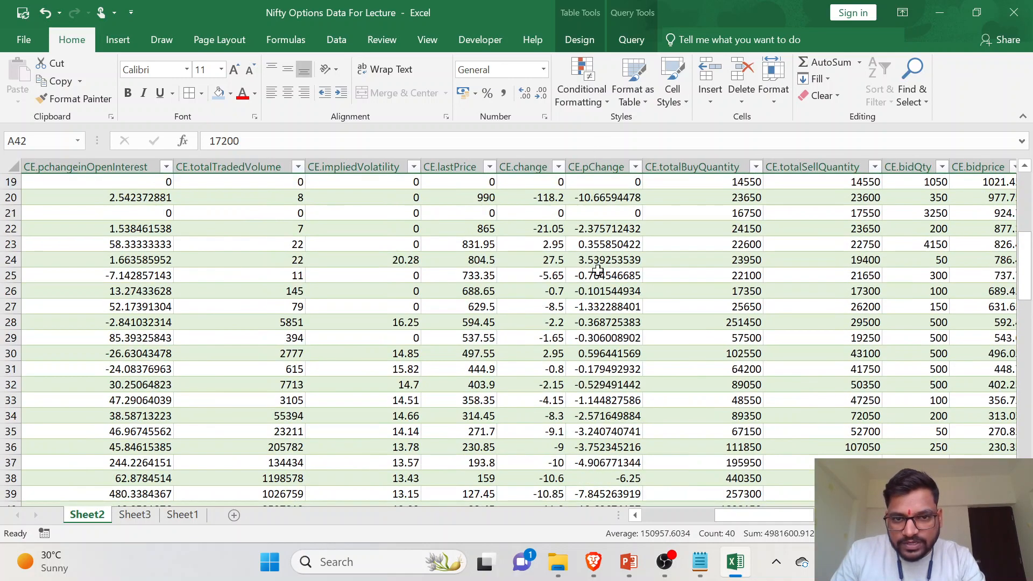
scroll(598, 270, down, 5)
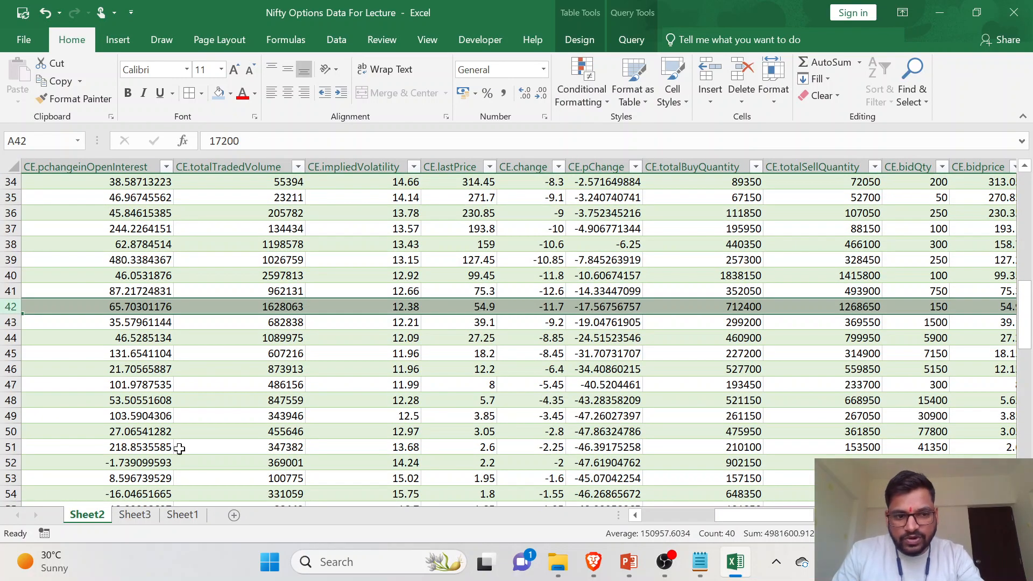
click(135, 515)
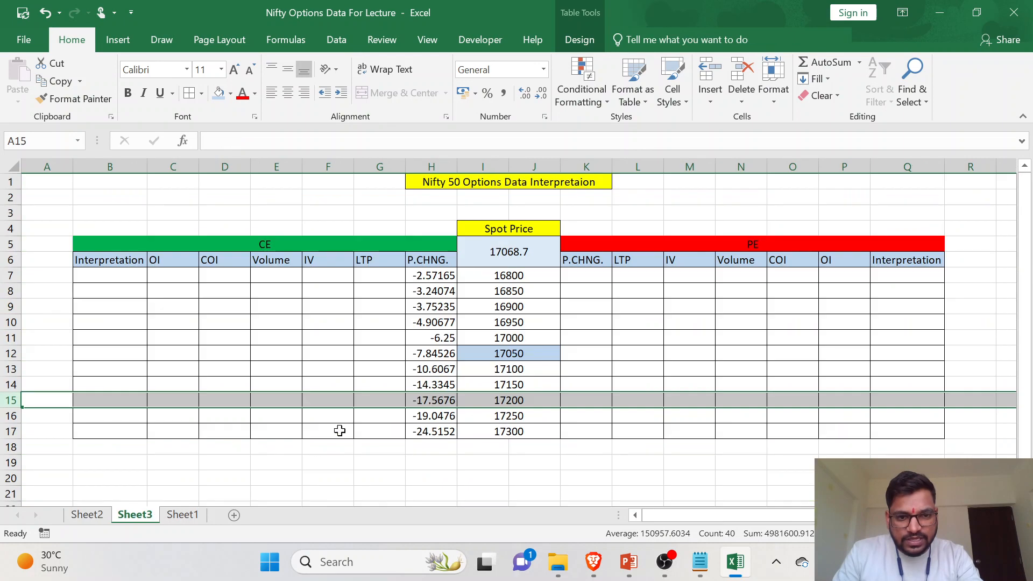
click(441, 401)
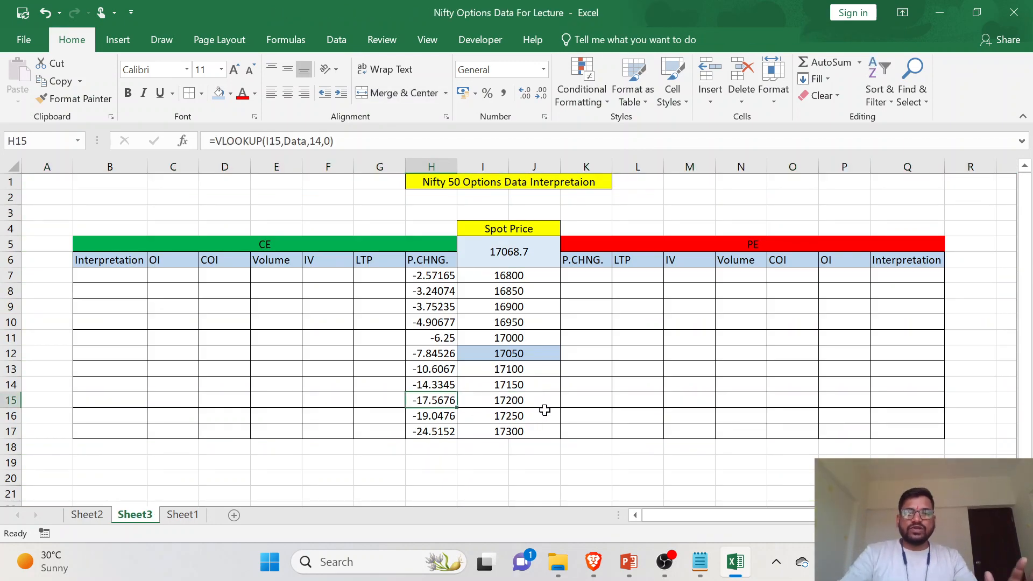
click(426, 276)
click(435, 308)
click(437, 384)
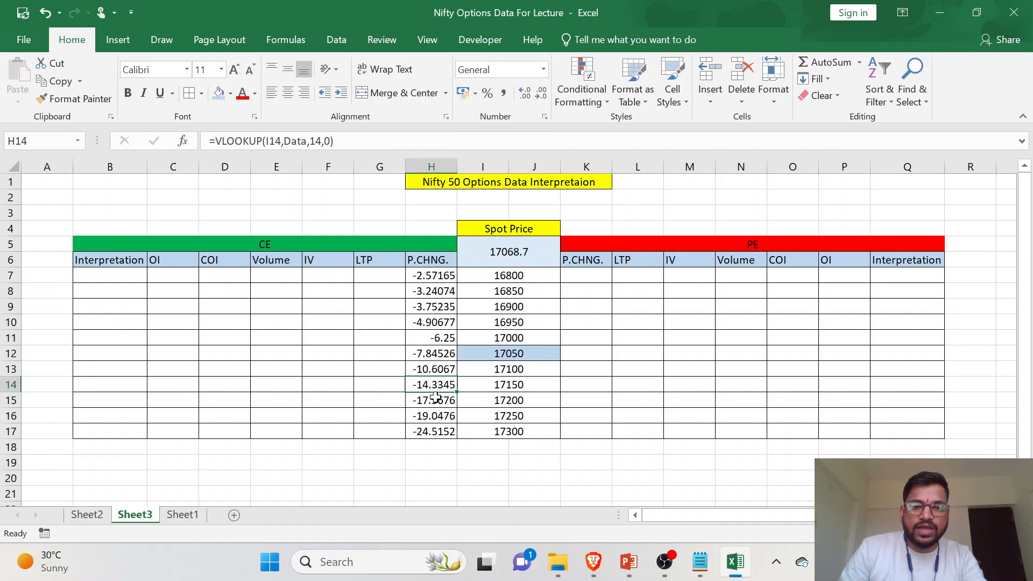
drag(383, 276, 382, 356)
drag(326, 290, 325, 355)
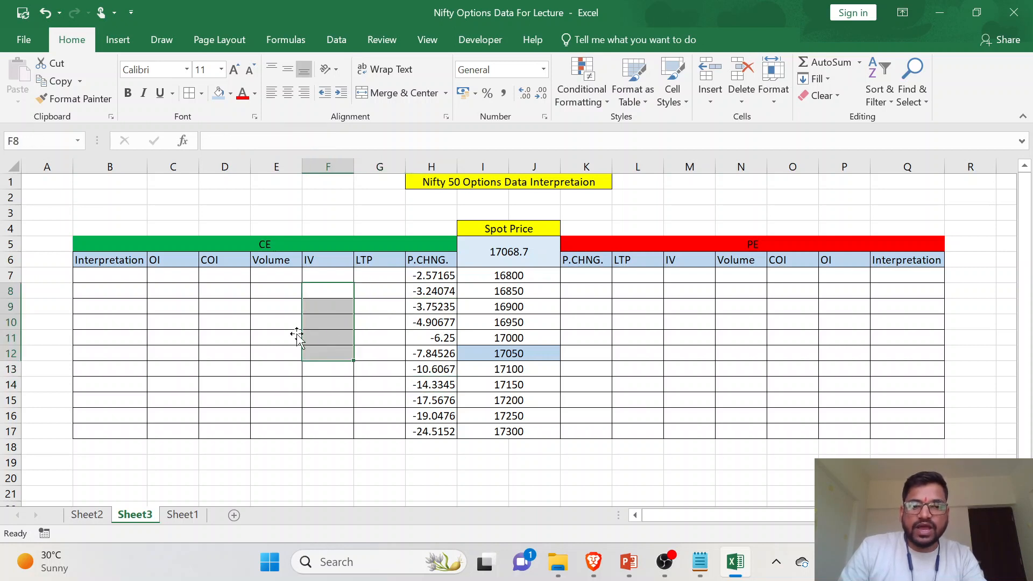
click(169, 307)
drag(229, 323, 297, 356)
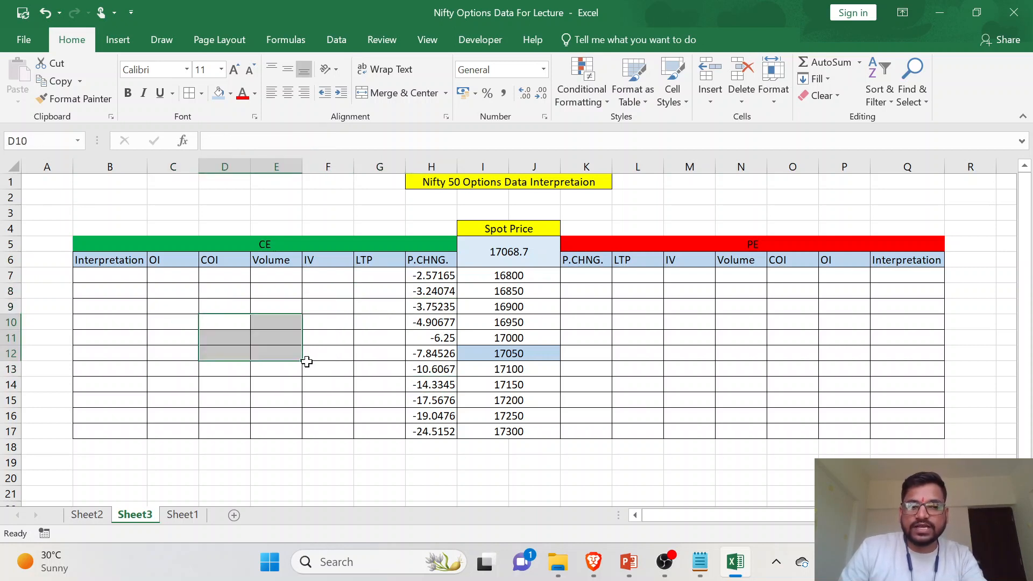
click(323, 366)
click(649, 304)
drag(652, 305, 825, 373)
click(769, 389)
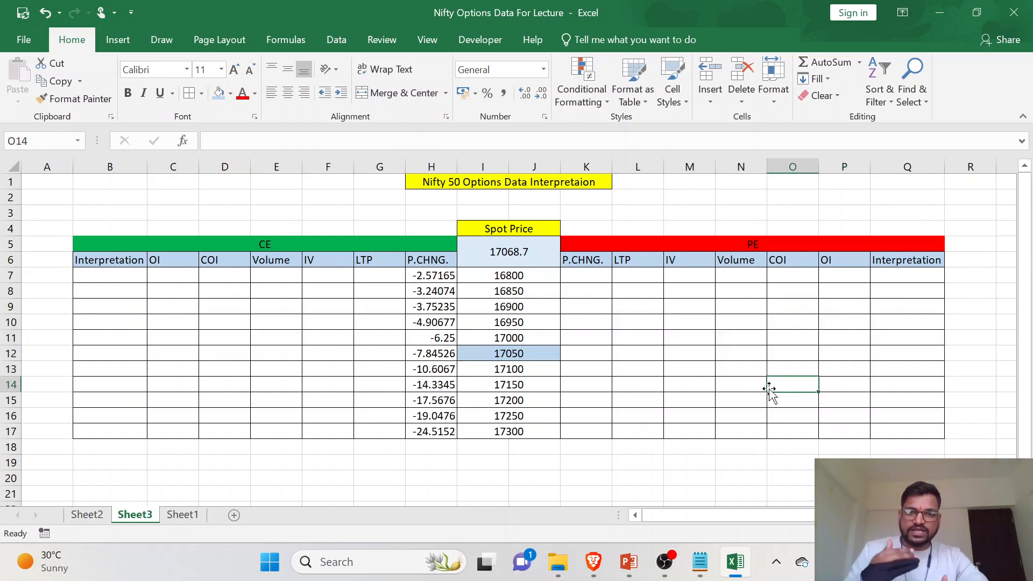
- Start a VLOOKUP formula in G7 under the CE LTP heading with I7 as the lookup value
click(396, 275)
text(=)
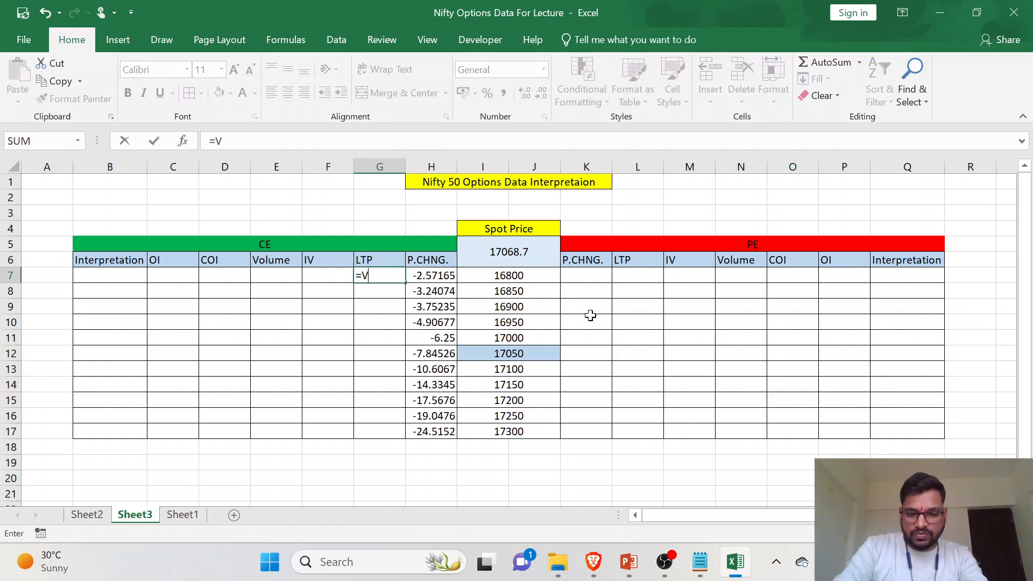
text(VLOOKUP()
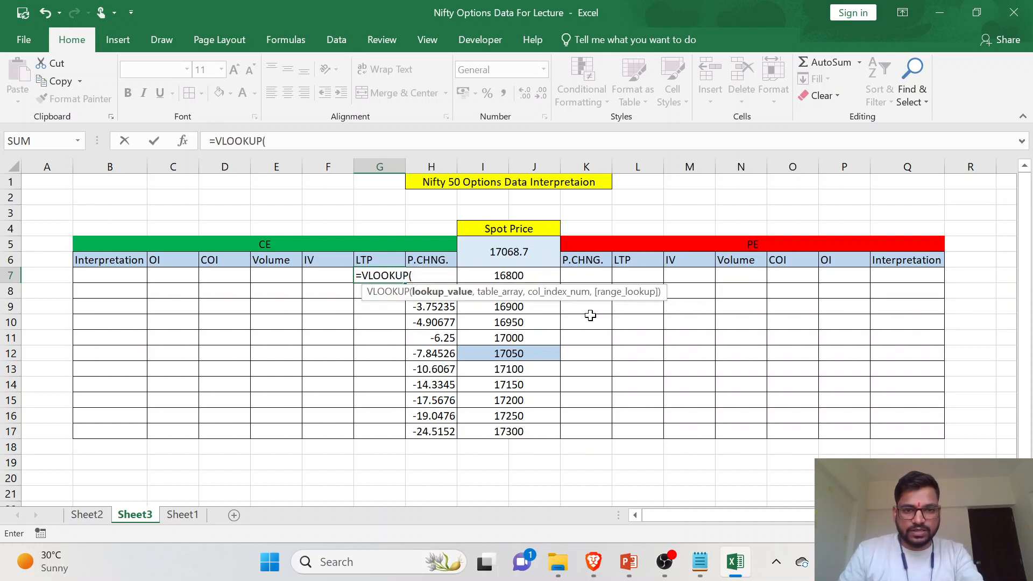
click(529, 277)
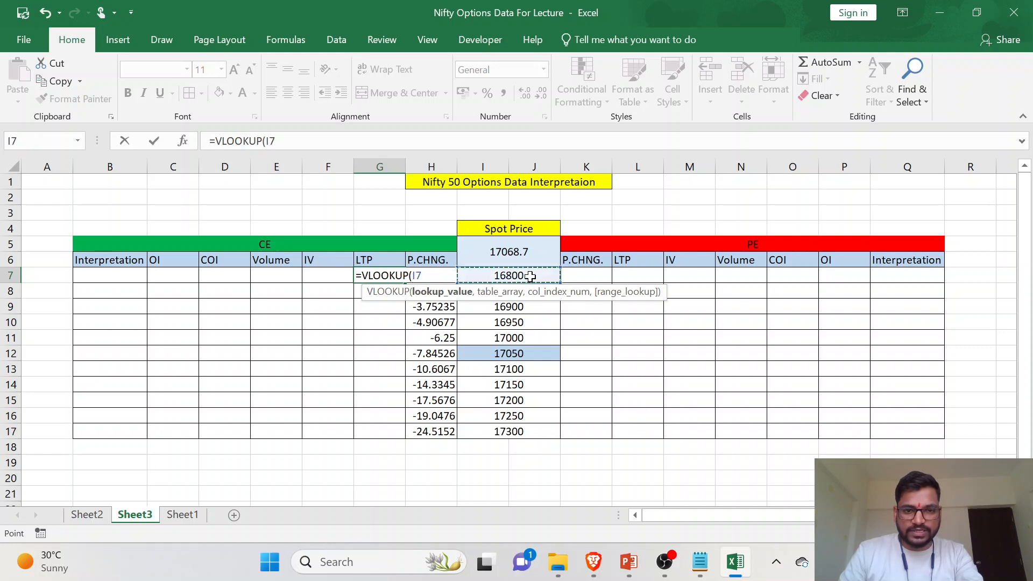
text(,)
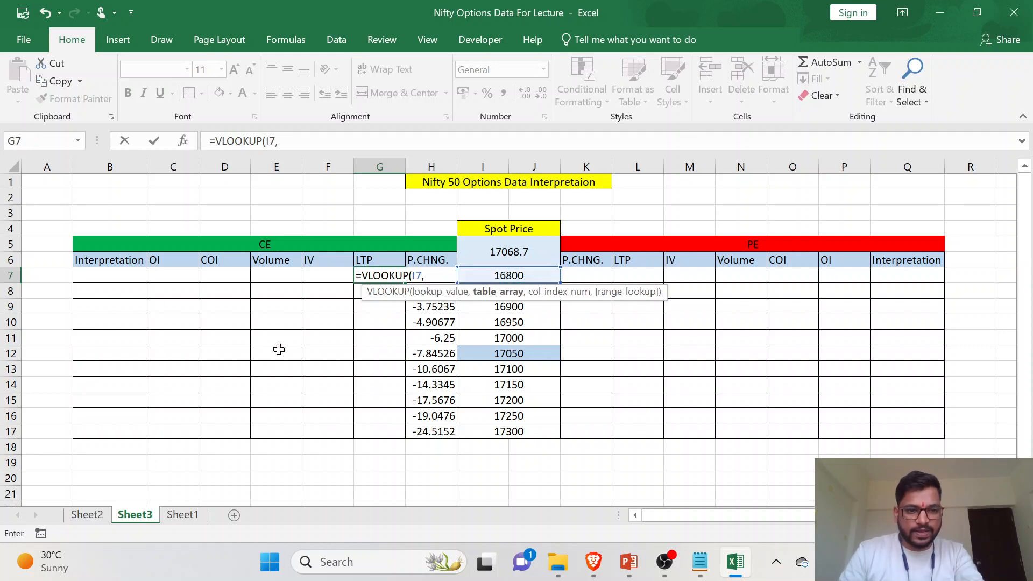
- Set the whole Data table on Sheet2 as the table array of the G7 VLOOKUP
click(87, 514)
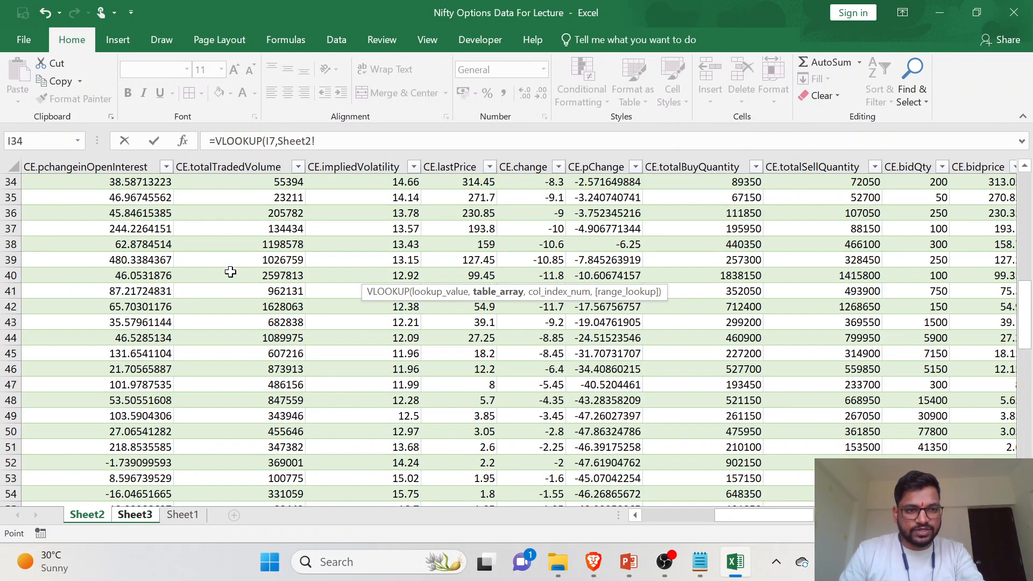
scroll(210, 279, up, 10)
scroll(143, 226, left, 6)
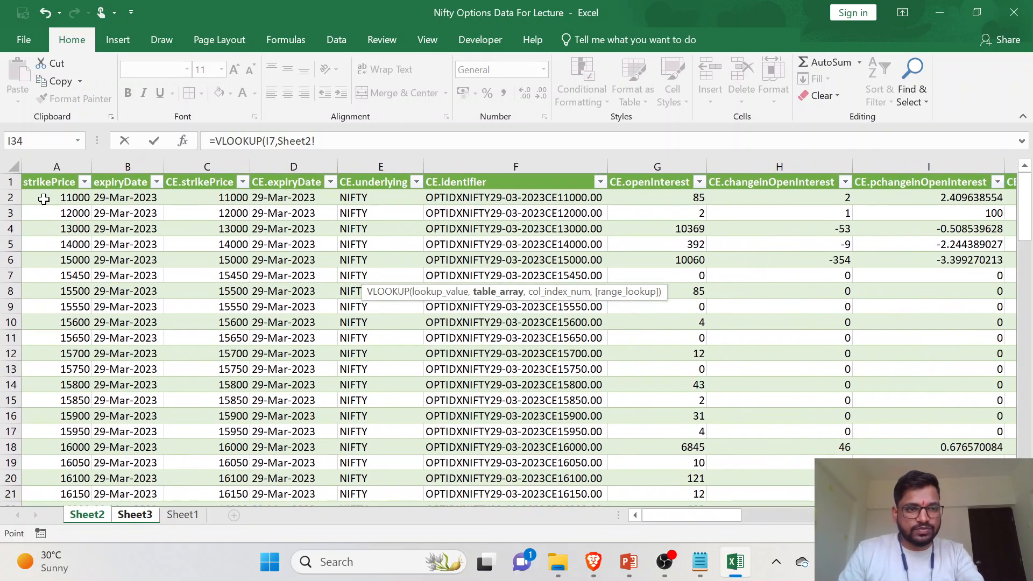
drag(48, 197, 874, 445)
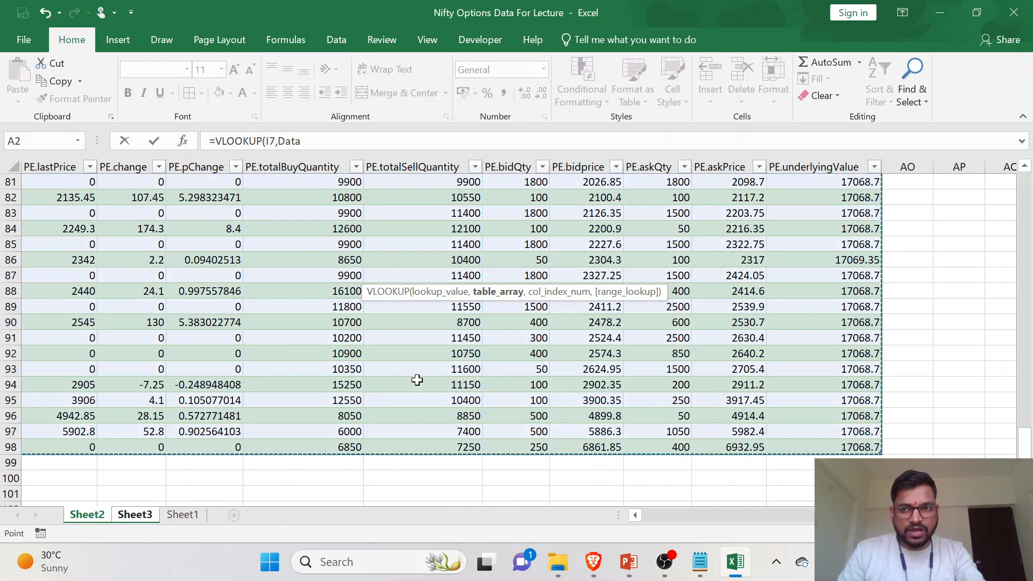
click(101, 516)
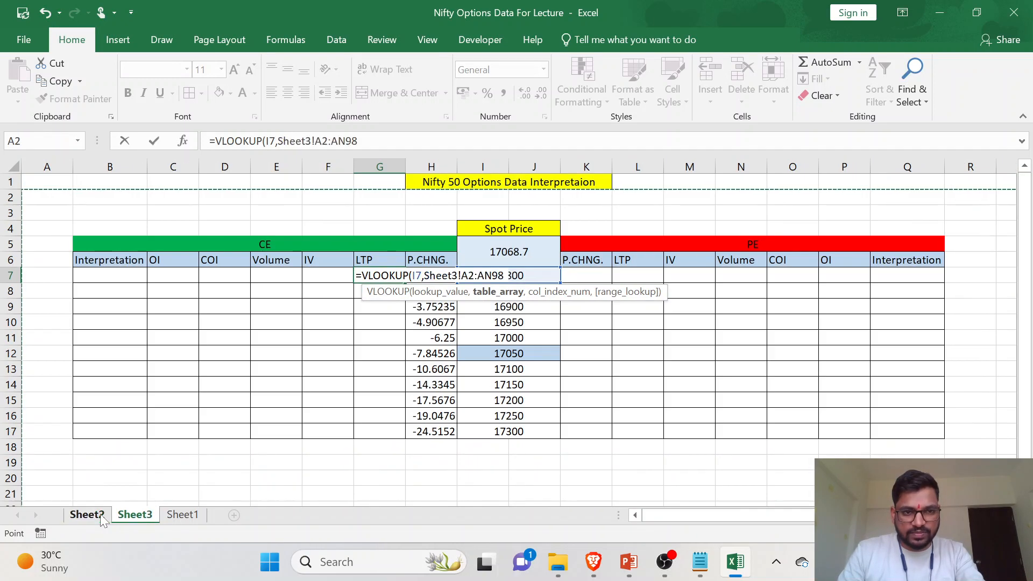
click(102, 516)
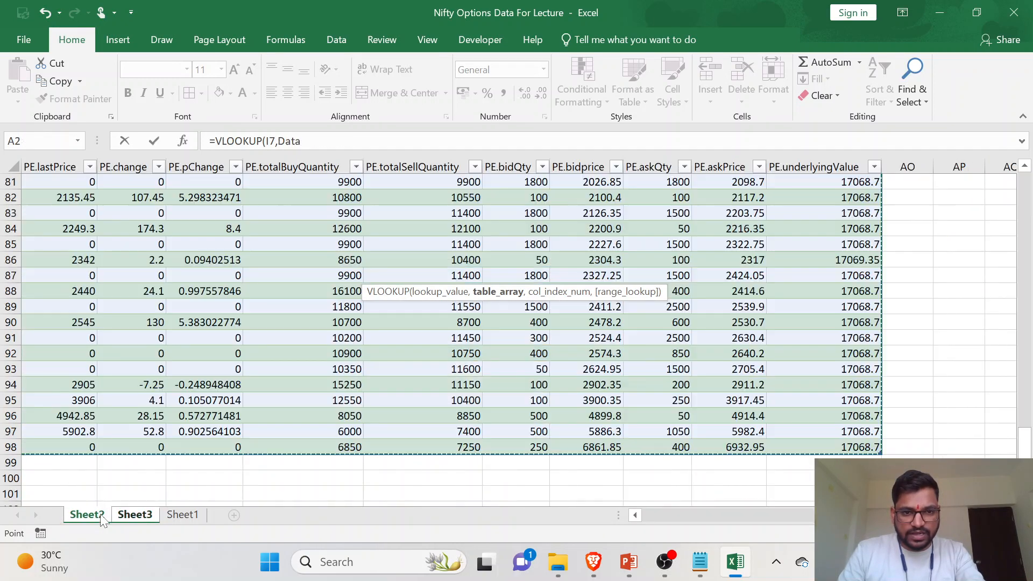
click(137, 518)
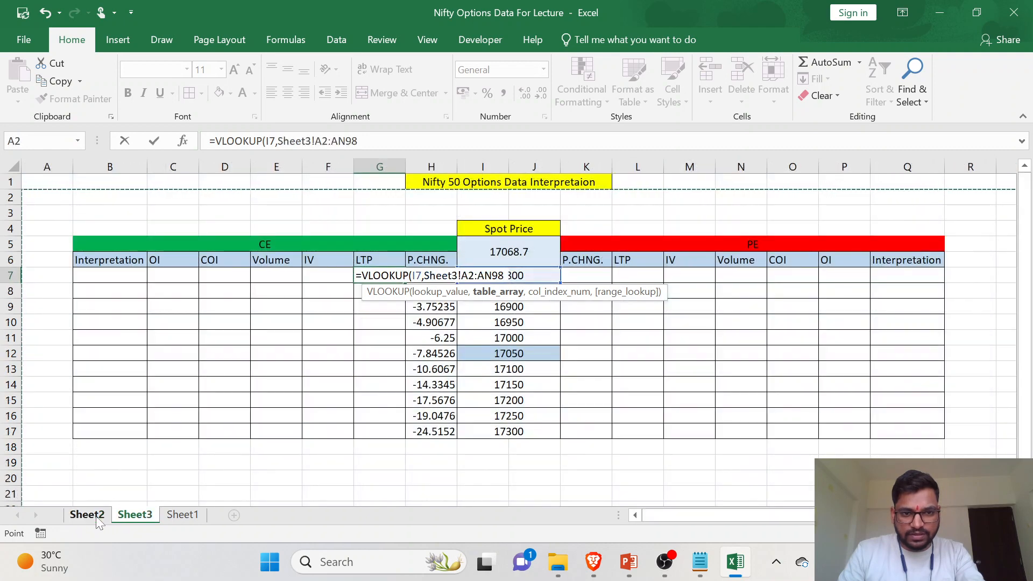
click(97, 518)
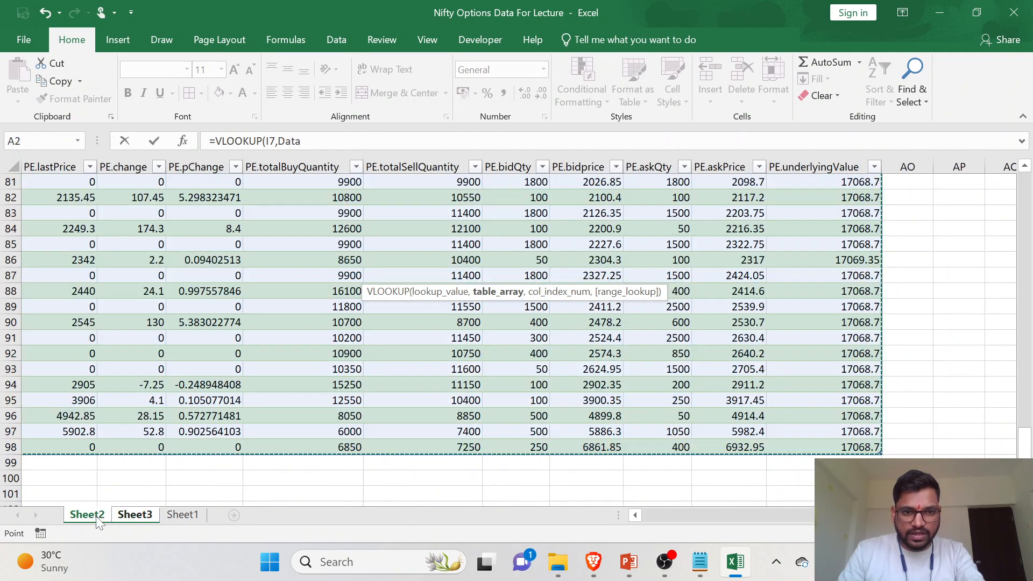
click(305, 142)
text(,)
- Complete the G7 VLOOKUP with column index 12 for CE.lastPrice and 0 for an exact match
scroll(317, 353, up, 20)
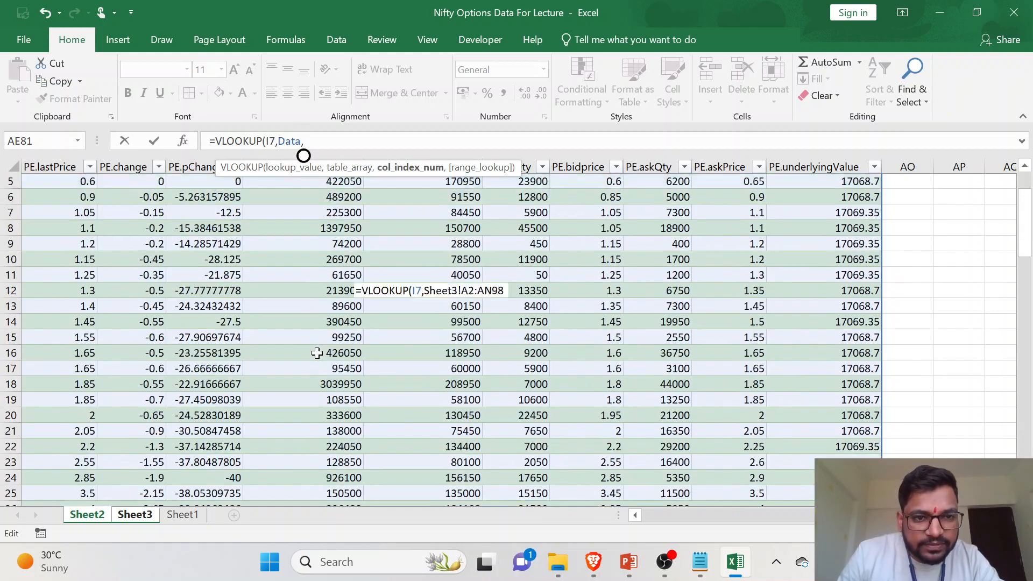
scroll(317, 353, up, 2)
scroll(317, 353, left, 10)
scroll(317, 353, left, 1)
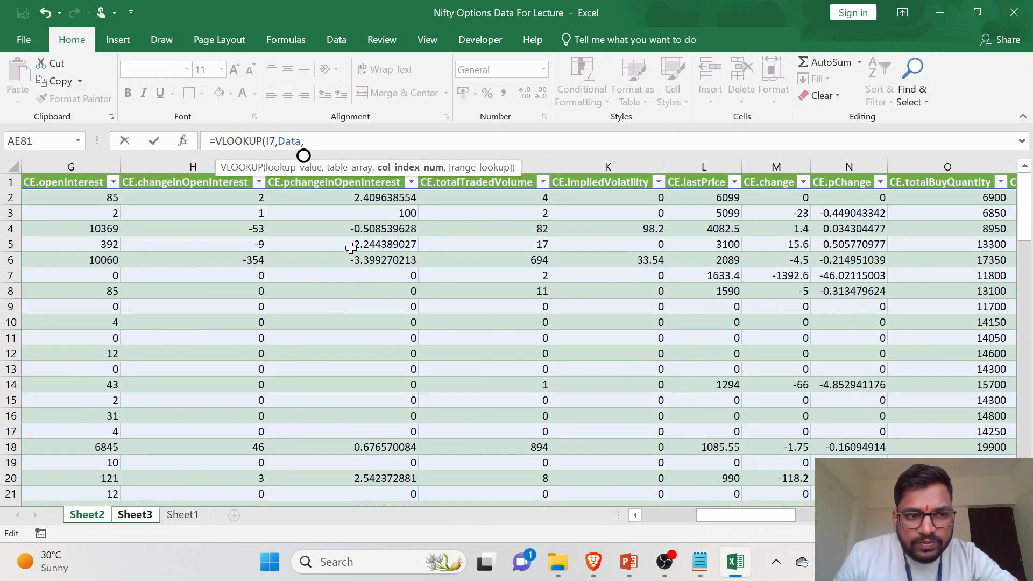
scroll(588, 262, right, 2)
scroll(588, 261, right, 3)
scroll(588, 261, right, 3)
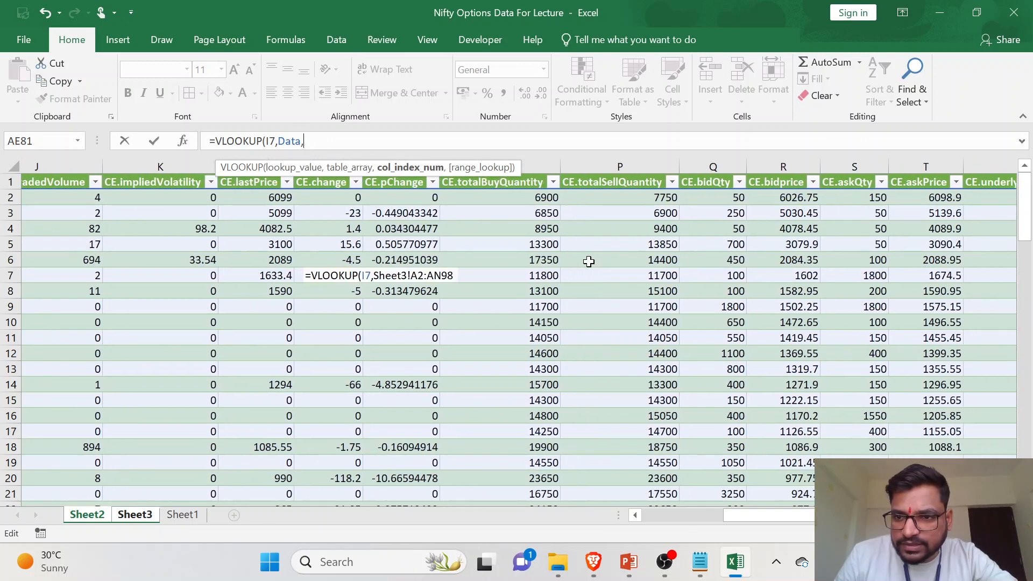
scroll(588, 261, right, 2)
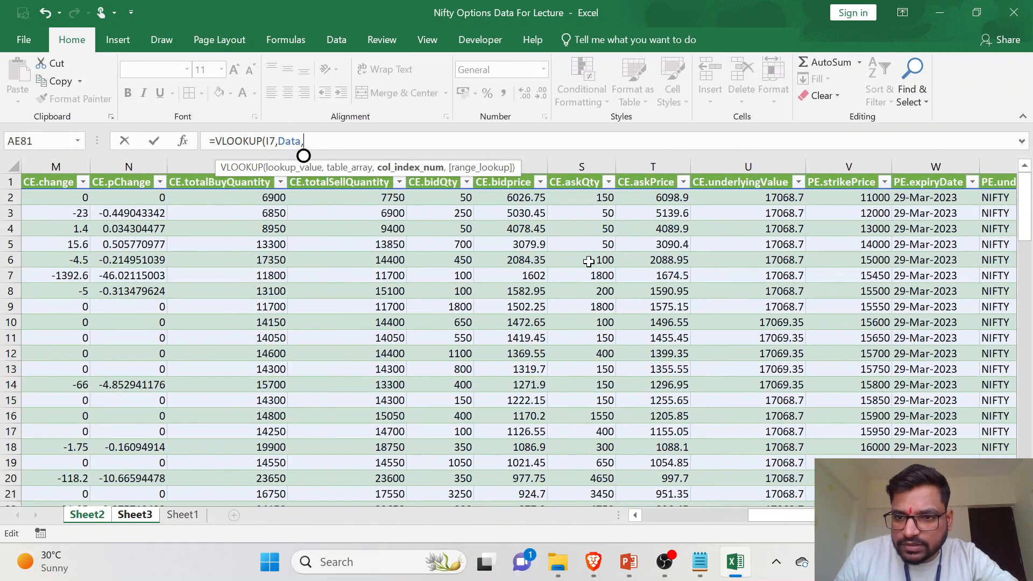
scroll(589, 261, left, 15)
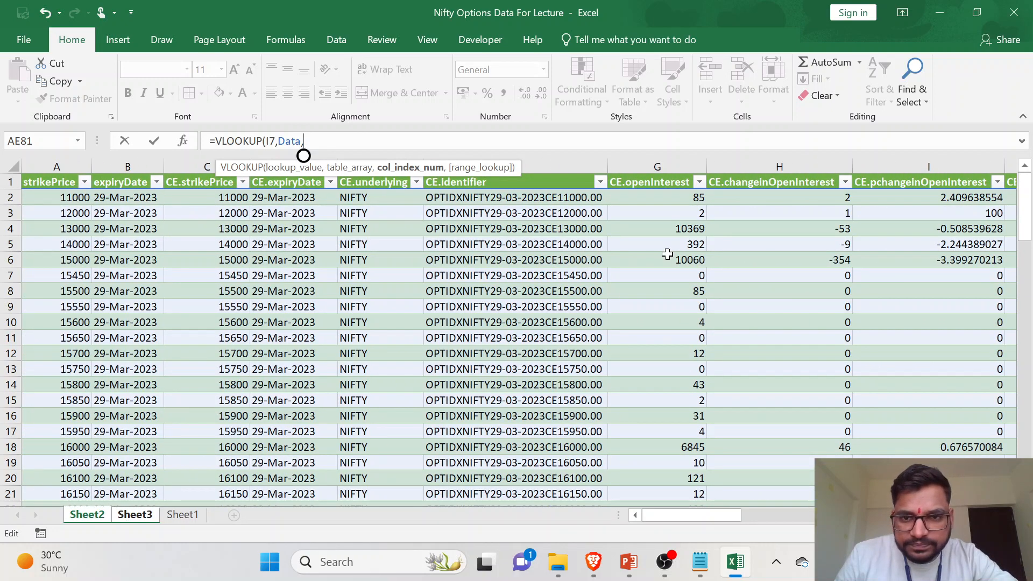
scroll(667, 254, right, 3)
scroll(667, 254, right, 2)
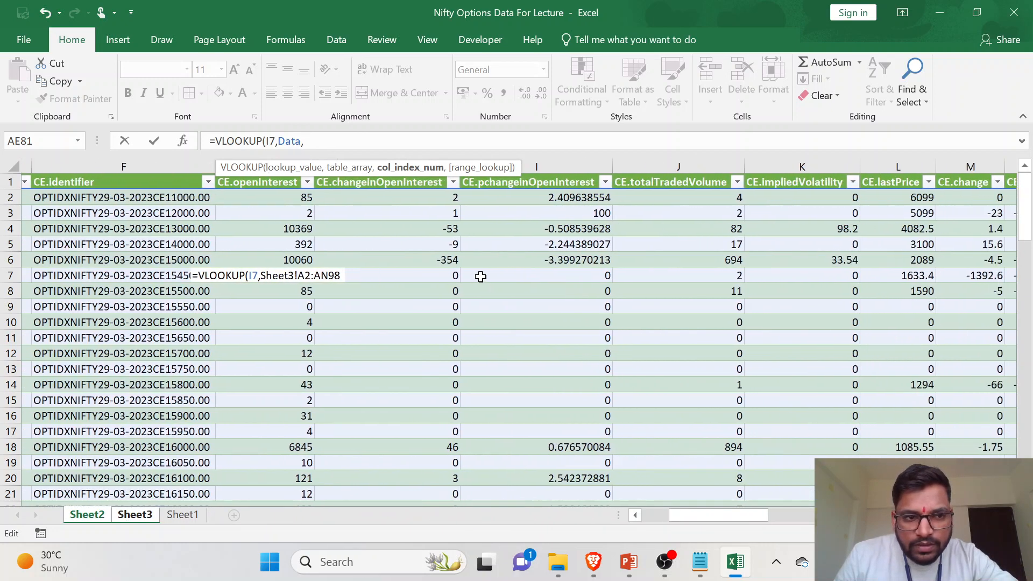
scroll(562, 261, right, 2)
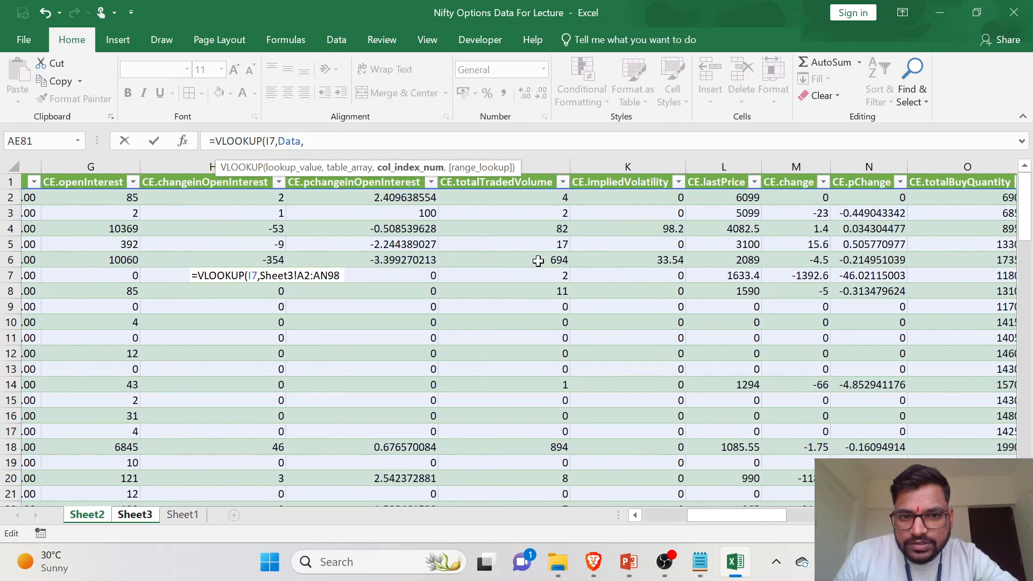
scroll(589, 253, right, 1)
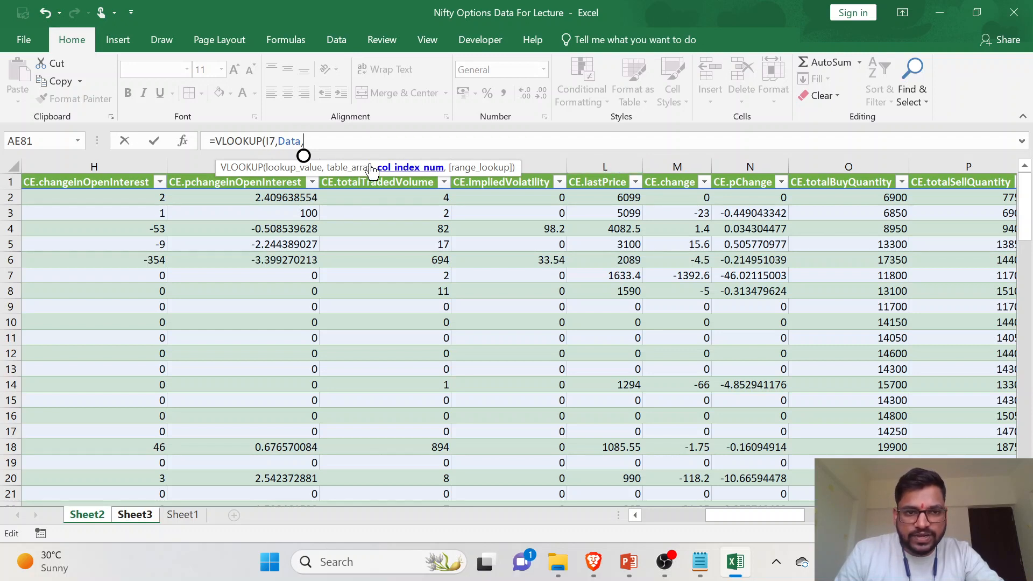
text(12)
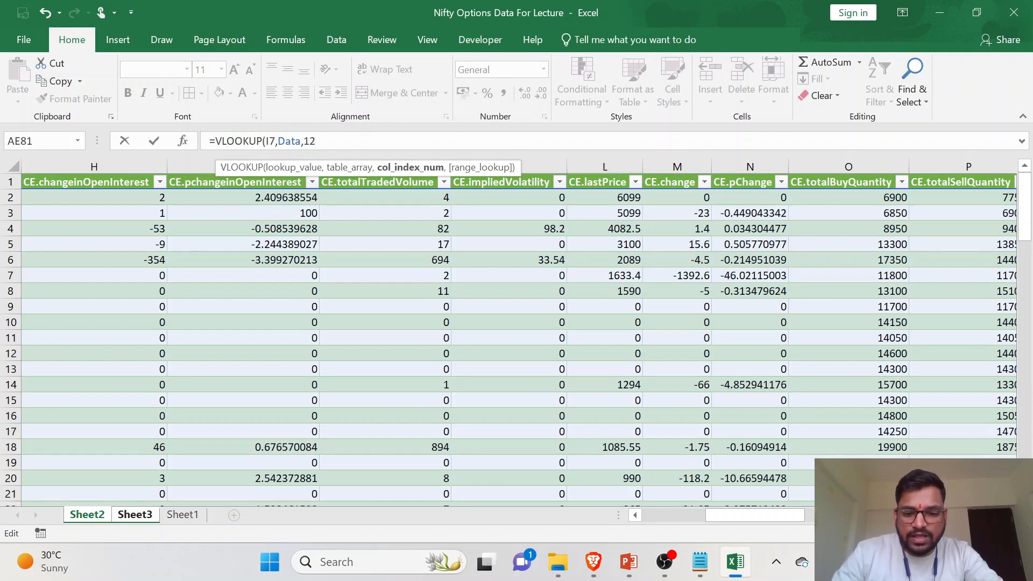
text(,))
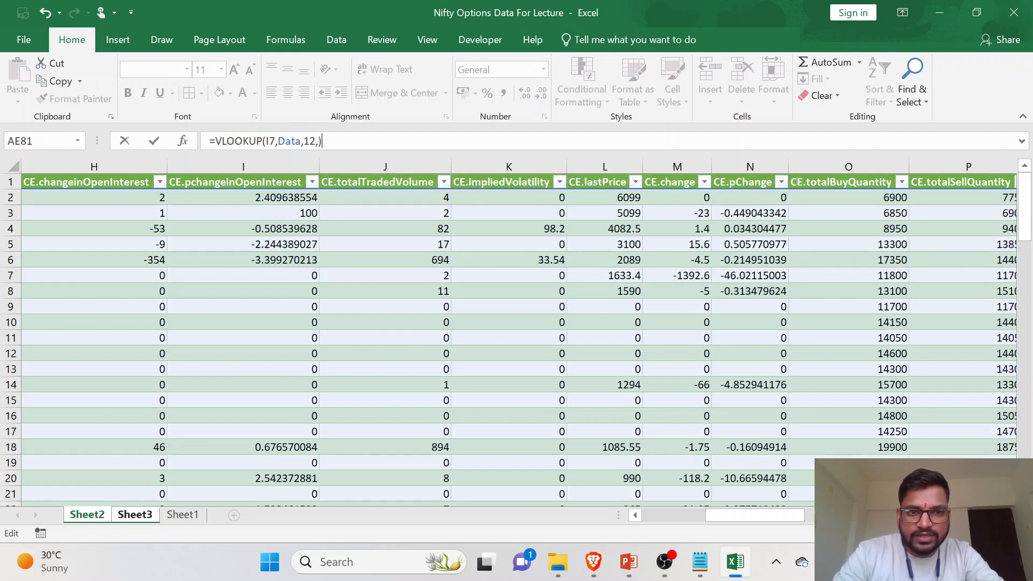
key(Left)
text(0)
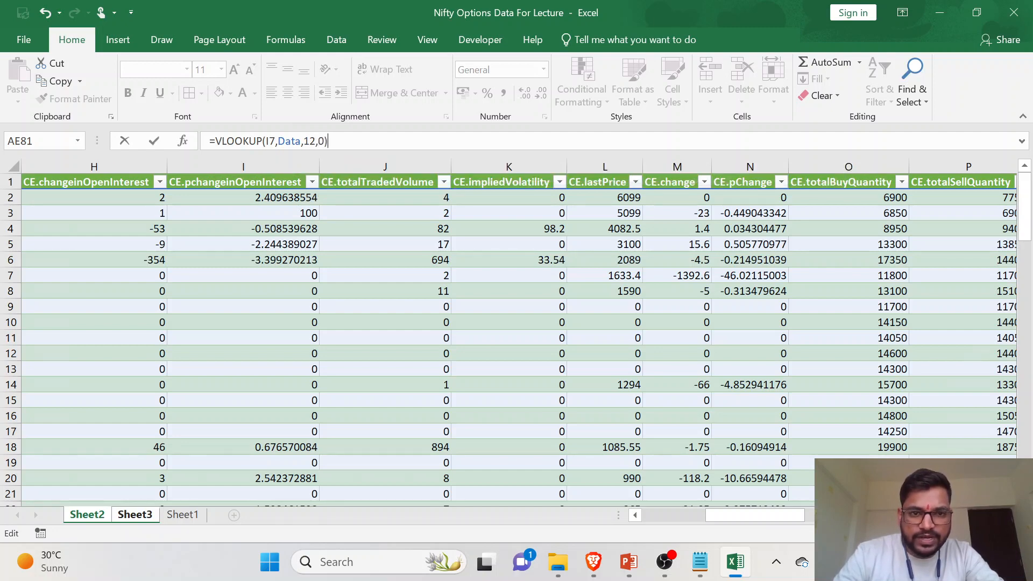
key(Return)
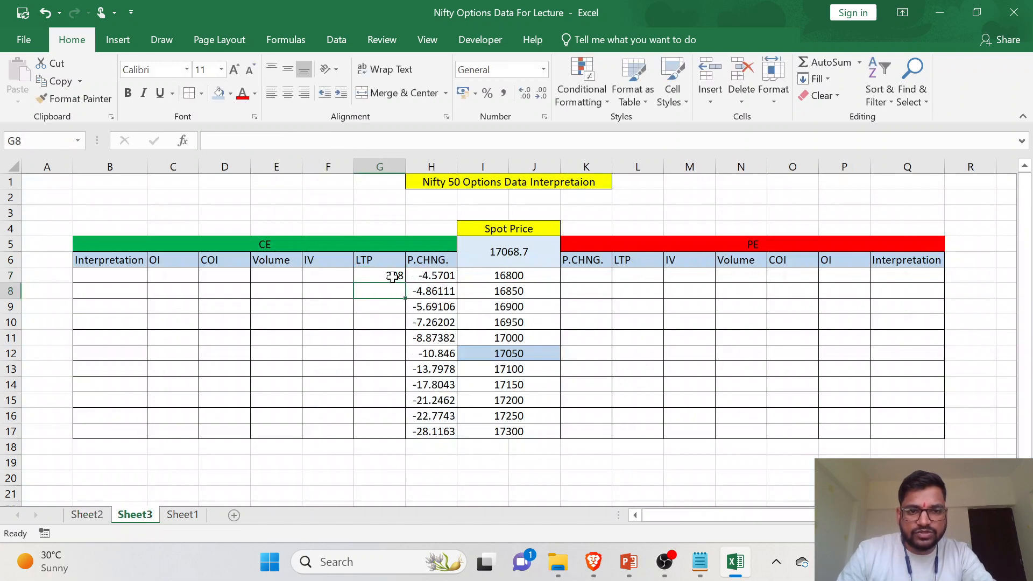
- Fill the G7 LTP formula down the CE LTP column through G17
click(393, 276)
double_click(405, 283)
click(394, 323)
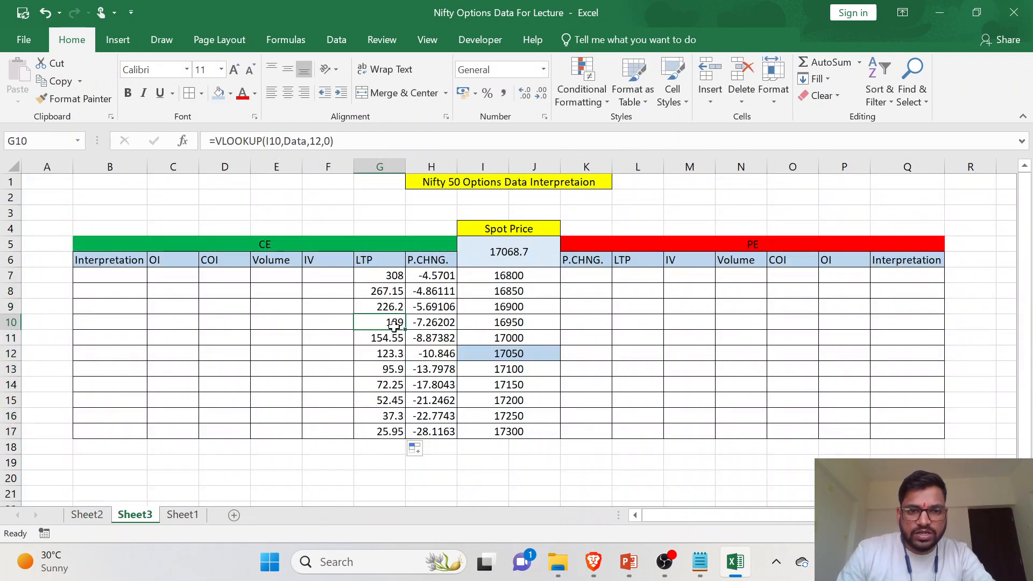
- Compare the 16800 strike's LTP in G7 with its CE.lastPrice in the Data table on Sheet2
click(533, 275)
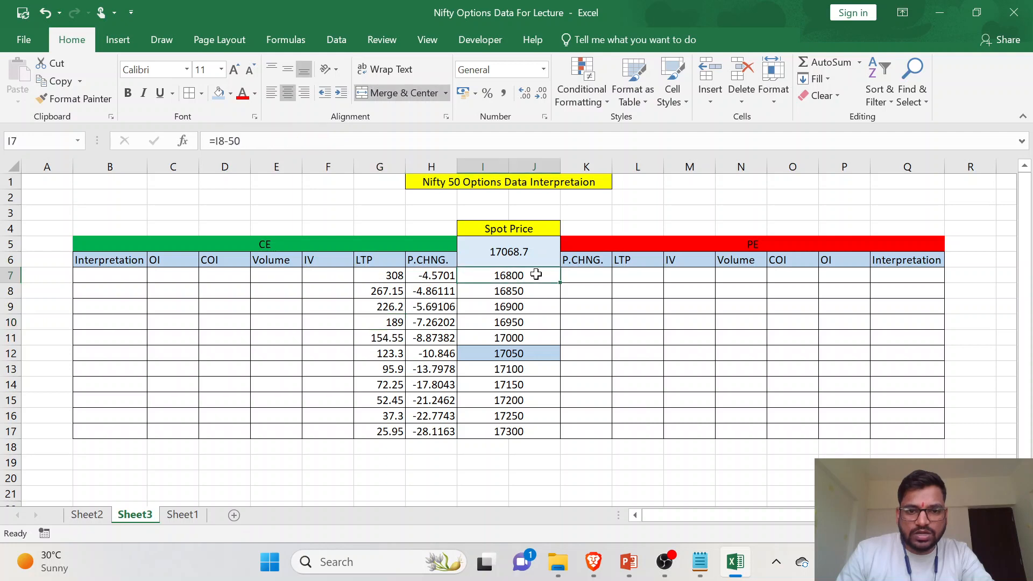
click(386, 279)
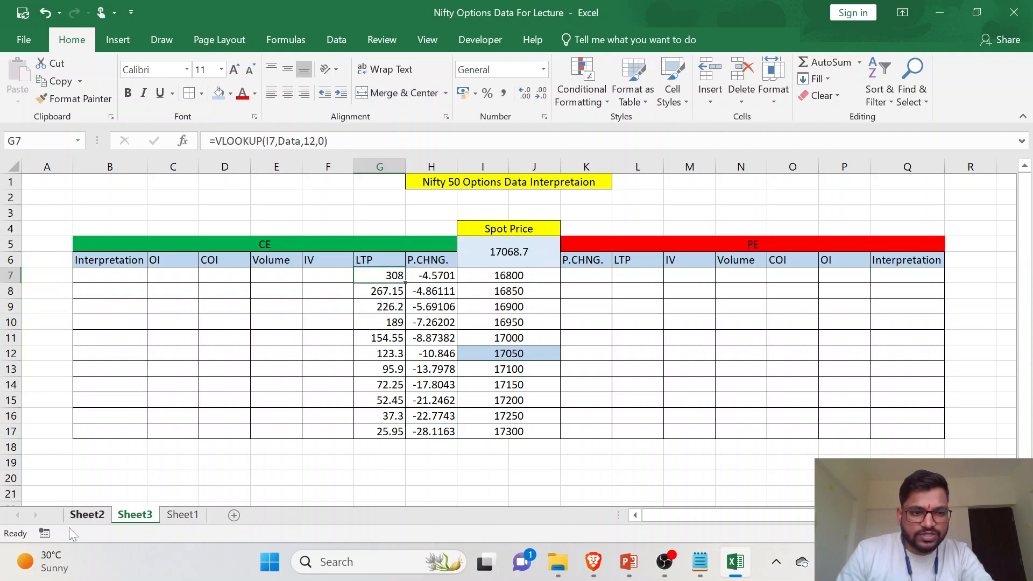
click(84, 514)
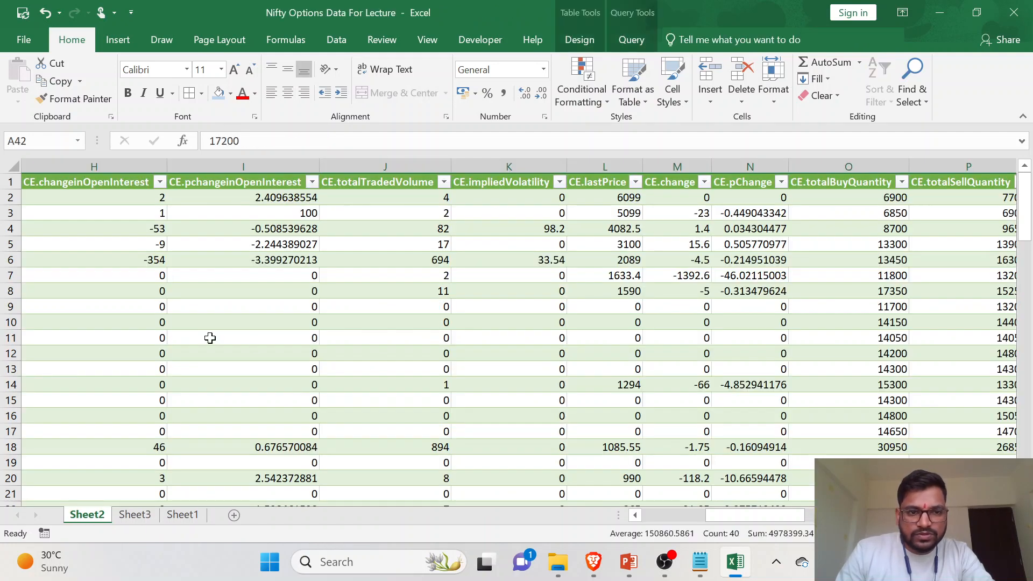
scroll(208, 337, left, 10)
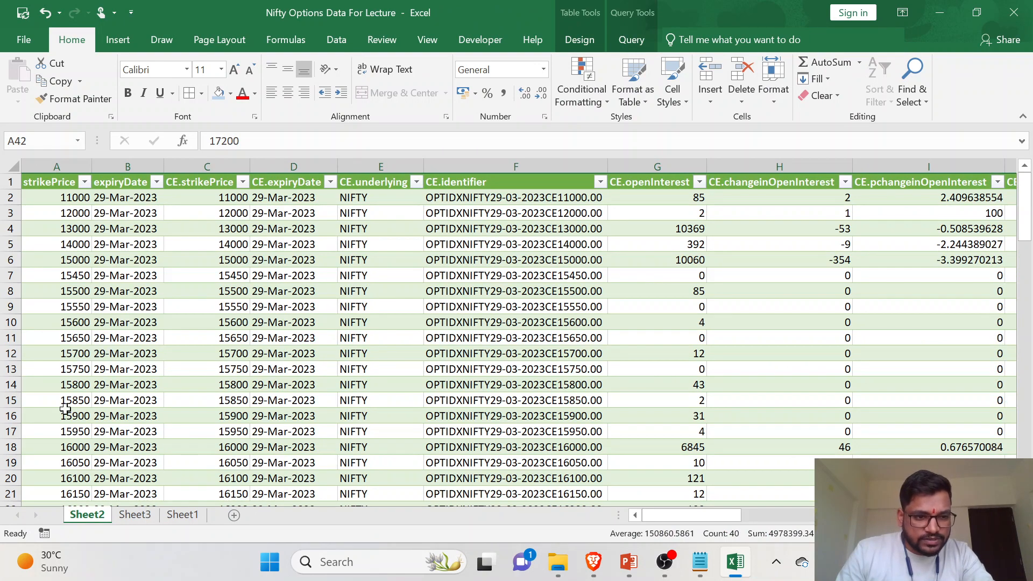
scroll(65, 409, down, 5)
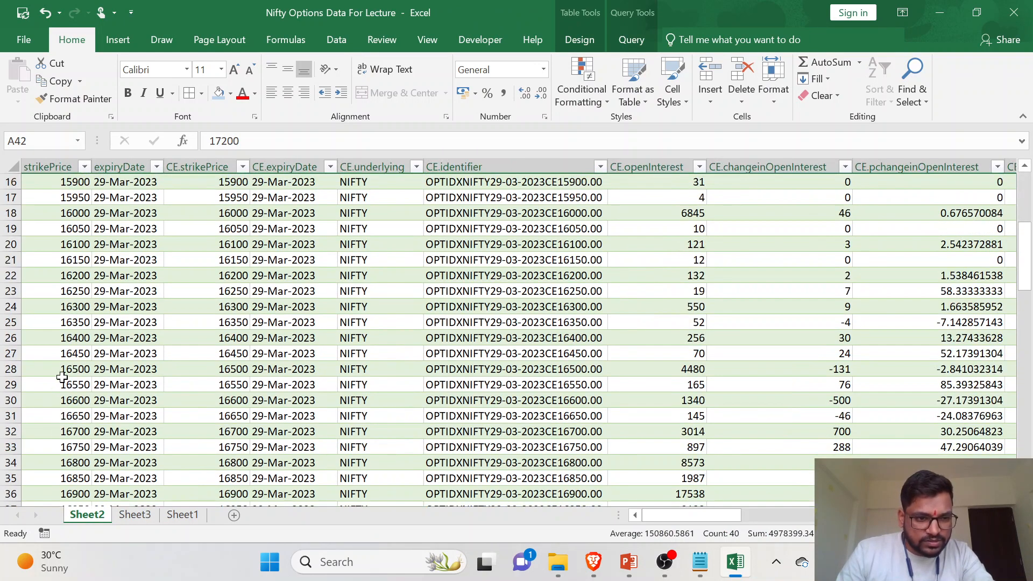
click(56, 464)
scroll(56, 464, right, 3)
scroll(660, 477, right, 3)
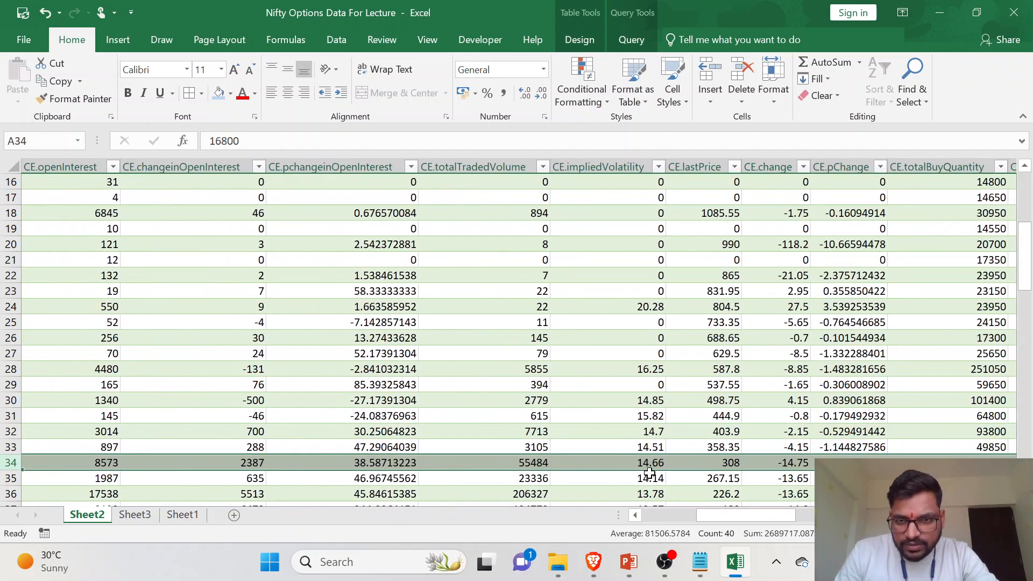
- Compare the 17300 strike's LTP in G17 on Sheet3 with its CE.lastPrice on Sheet2
click(122, 516)
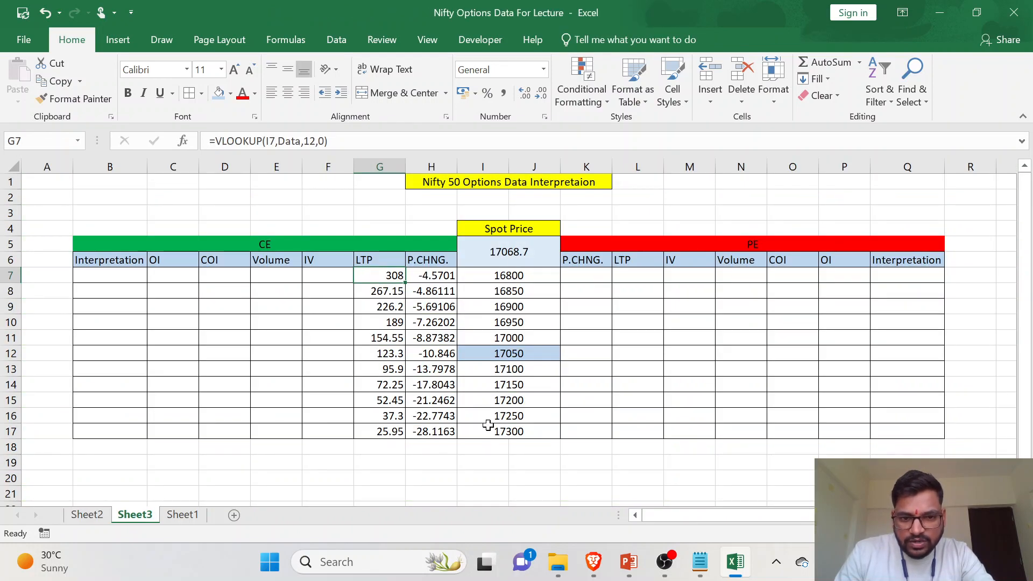
click(503, 433)
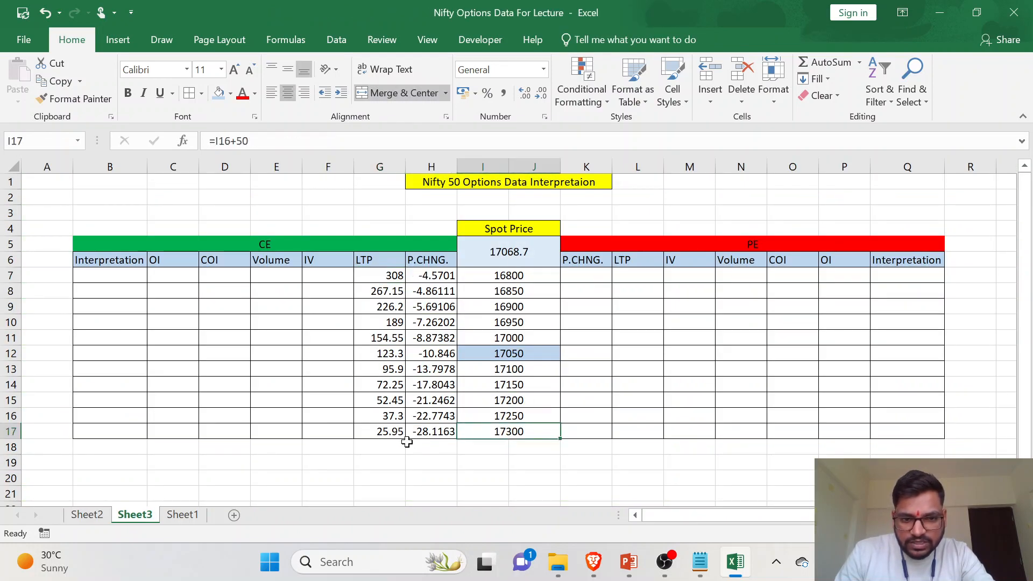
click(379, 433)
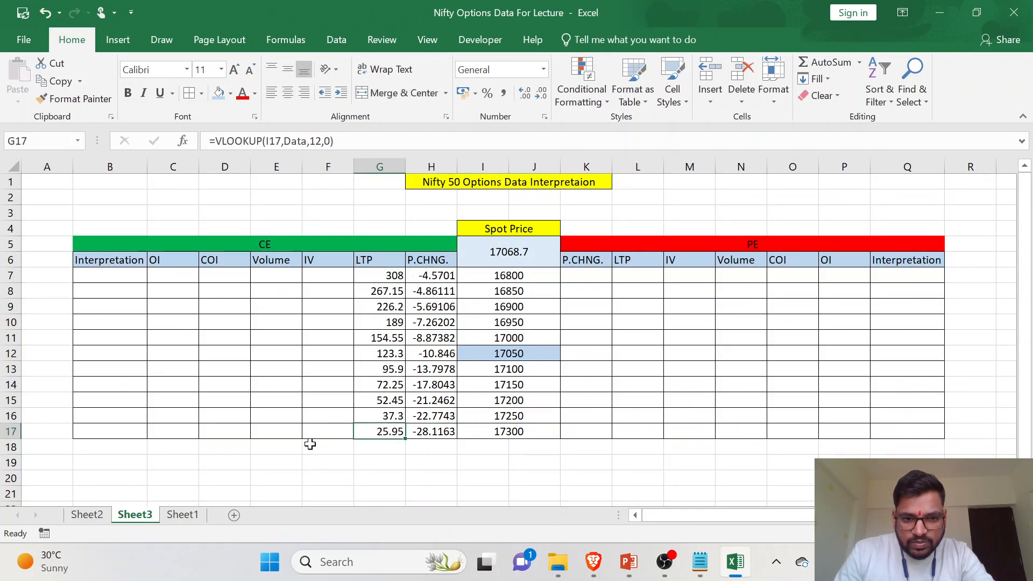
click(86, 515)
scroll(220, 381, down, 6)
scroll(220, 380, left, 5)
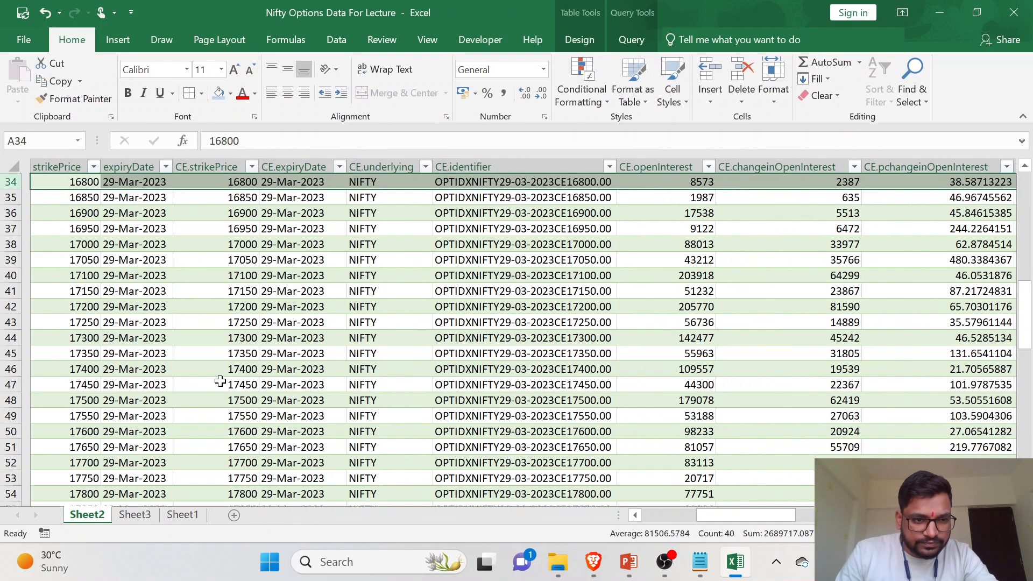
click(7, 337)
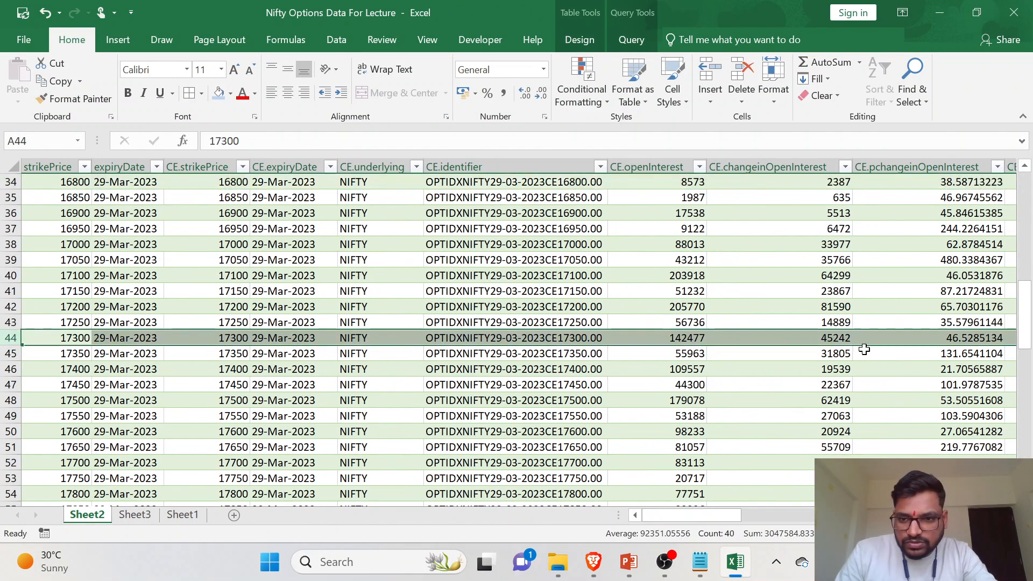
scroll(870, 347, right, 6)
scroll(861, 349, right, 1)
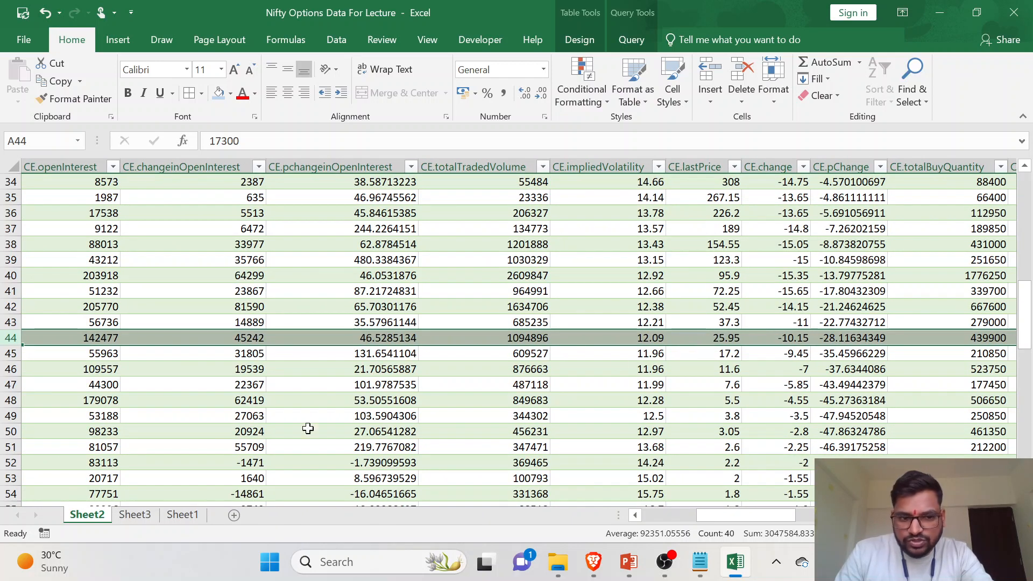
click(135, 515)
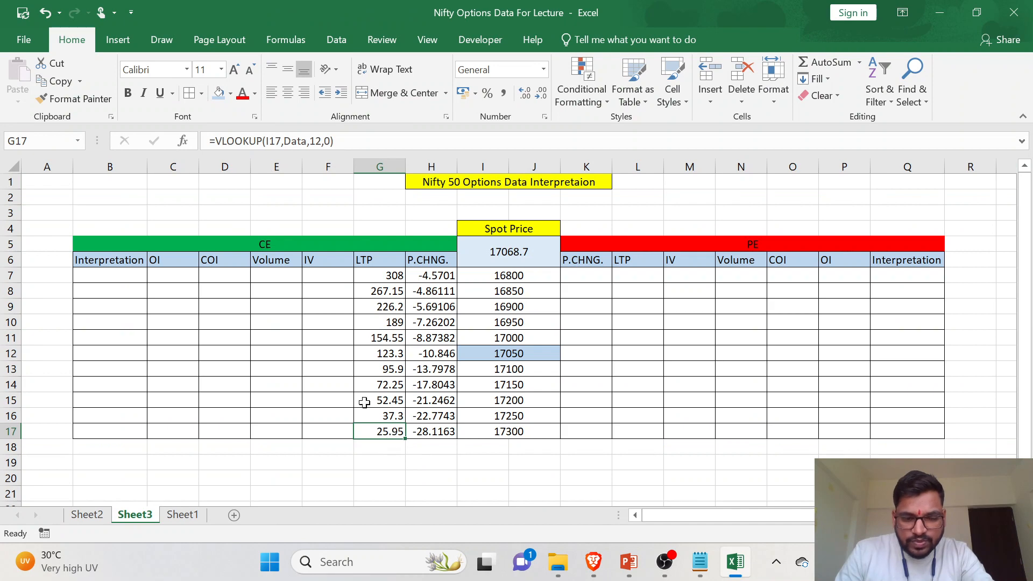
- Start a VLOOKUP formula in F7 under the CE IV heading with I7 as the lookup value
click(327, 279)
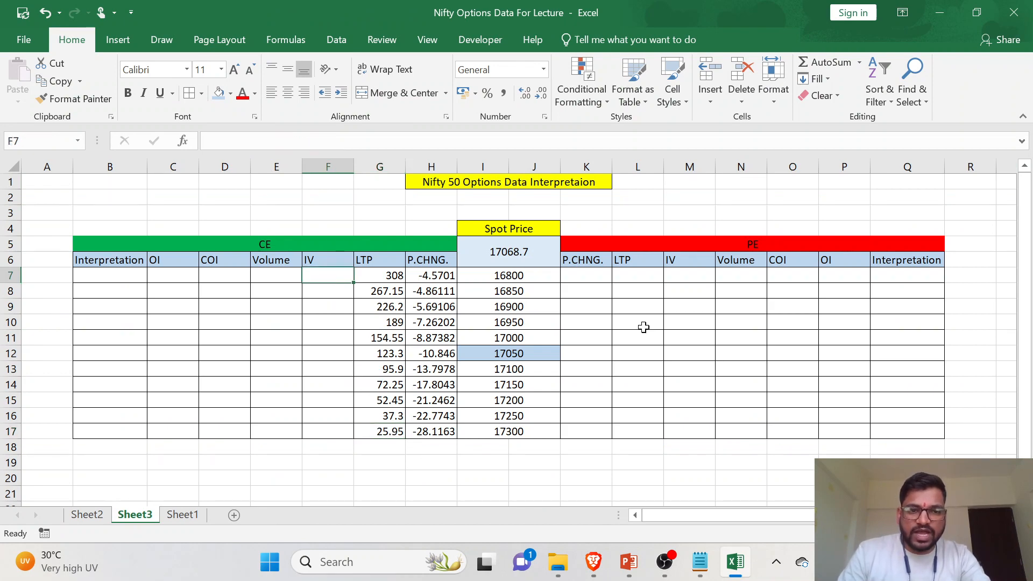
text(=)
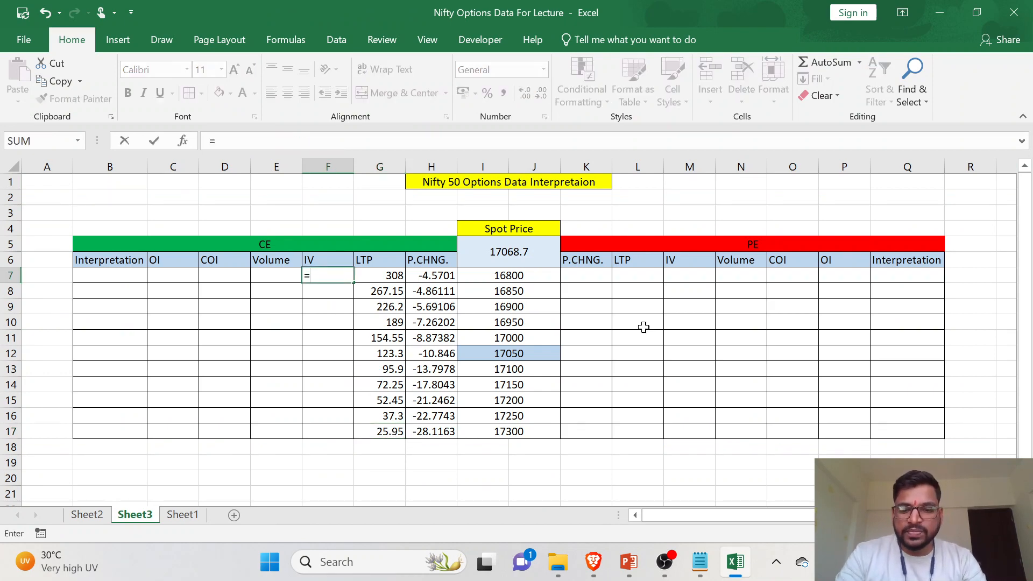
text(VLOOKUP)
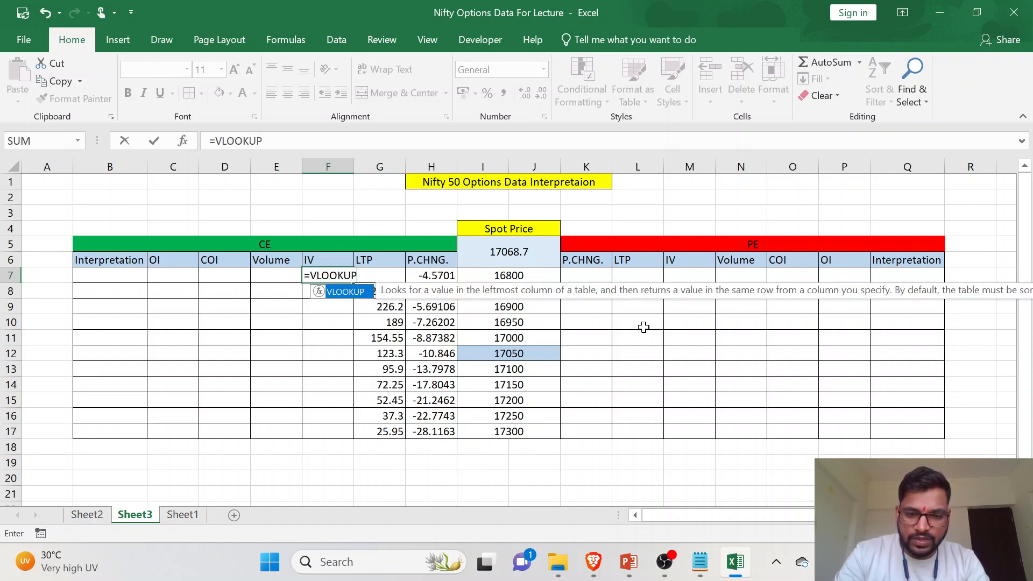
text(()
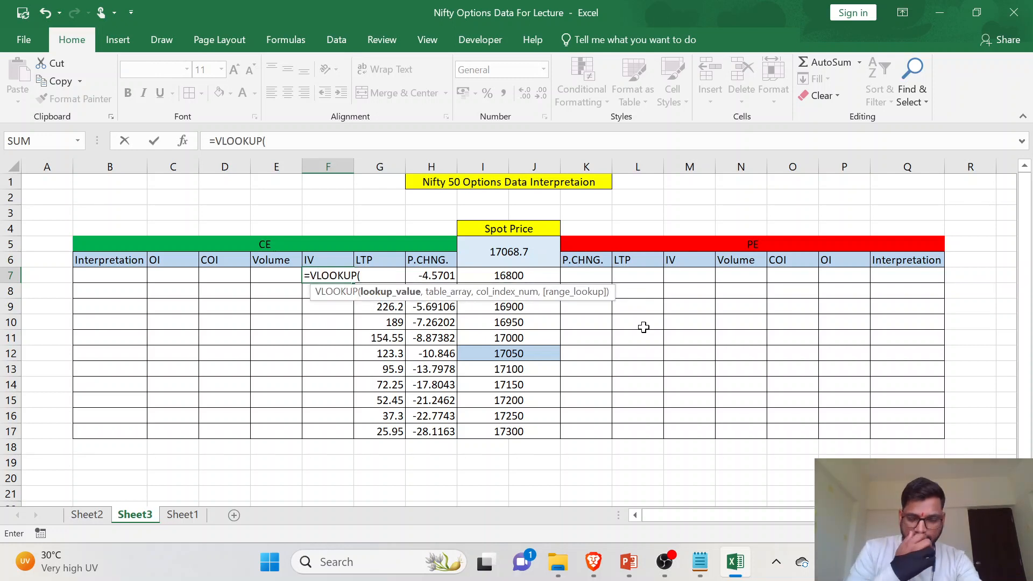
click(529, 276)
text(,Sheet2!A2:AN38)
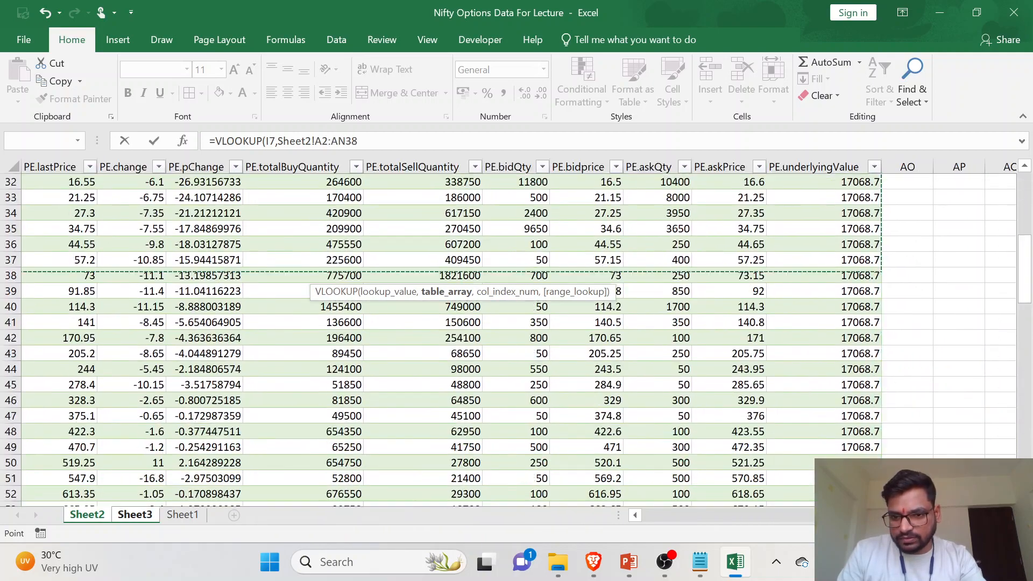
- Set the whole Data table on Sheet2 as the table array of the F7 VLOOKUP
key(shift+Down)
key(shift+Down)
key(shift+Down)
key(shift+Down)
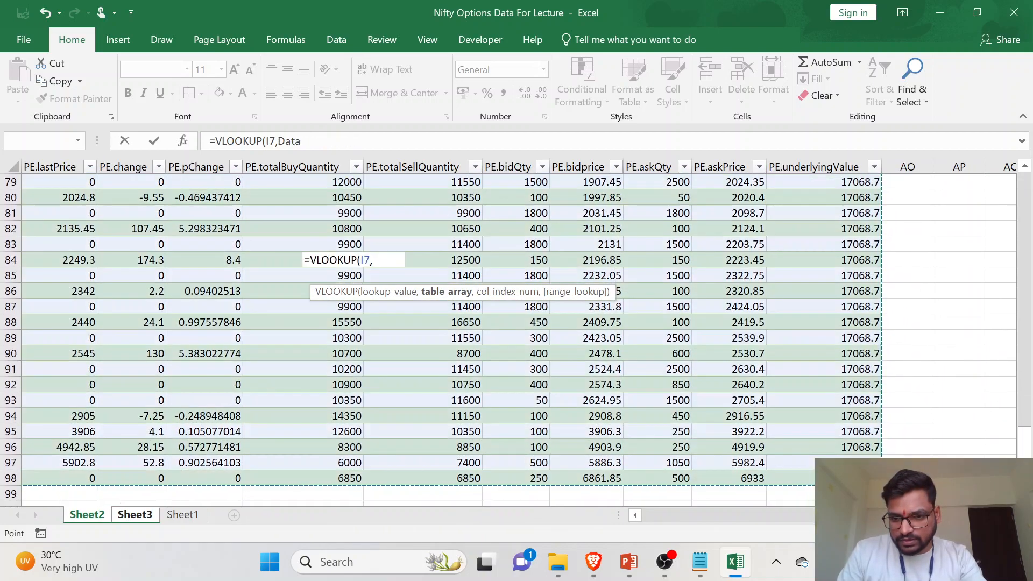
- Complete the F7 VLOOKUP over the Data table with column index 11 for CE.impliedVolatility and 0 for an exact match
scroll(533, 316, up, 20)
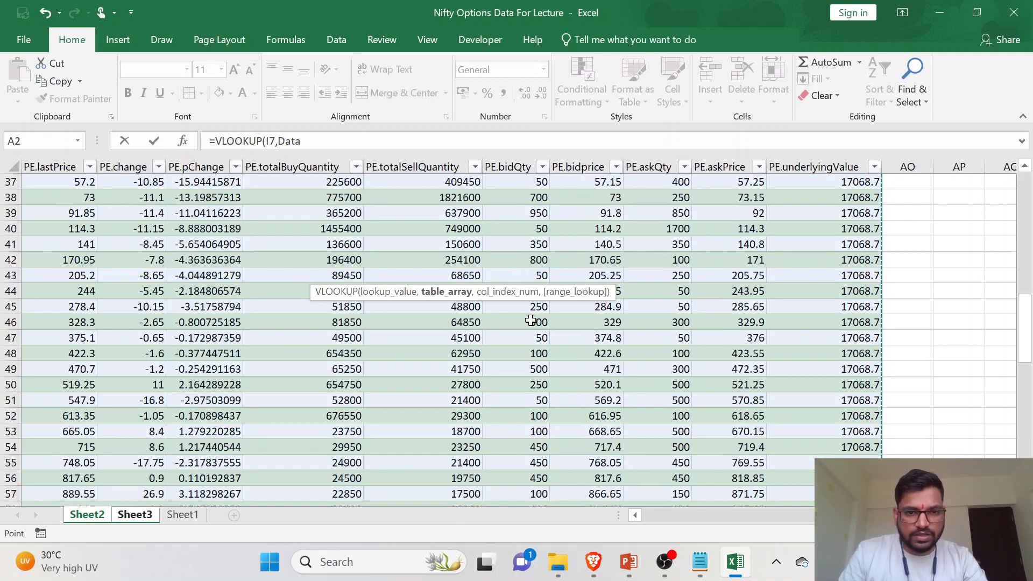
scroll(536, 317, left, 5)
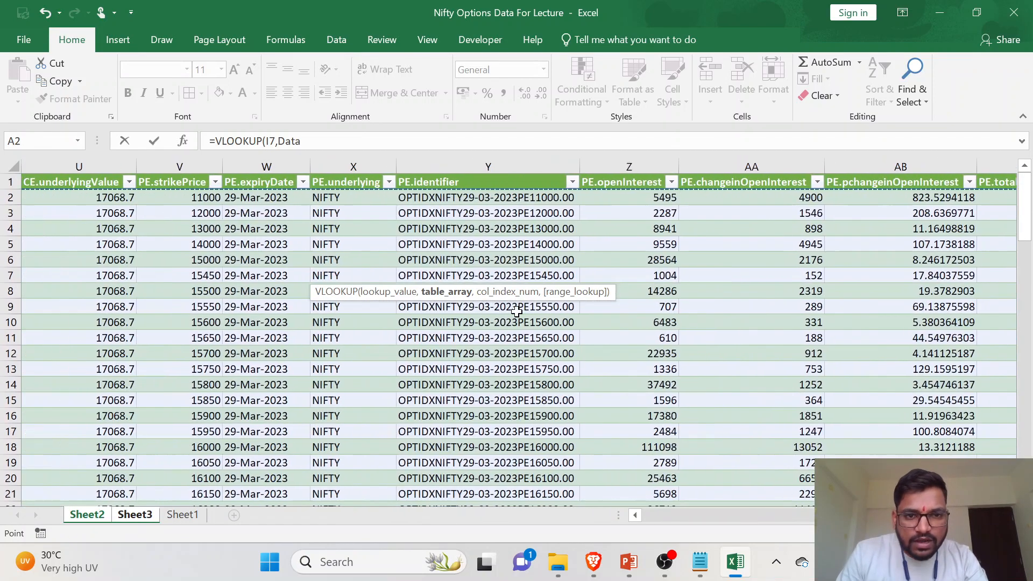
scroll(747, 213, right, 5)
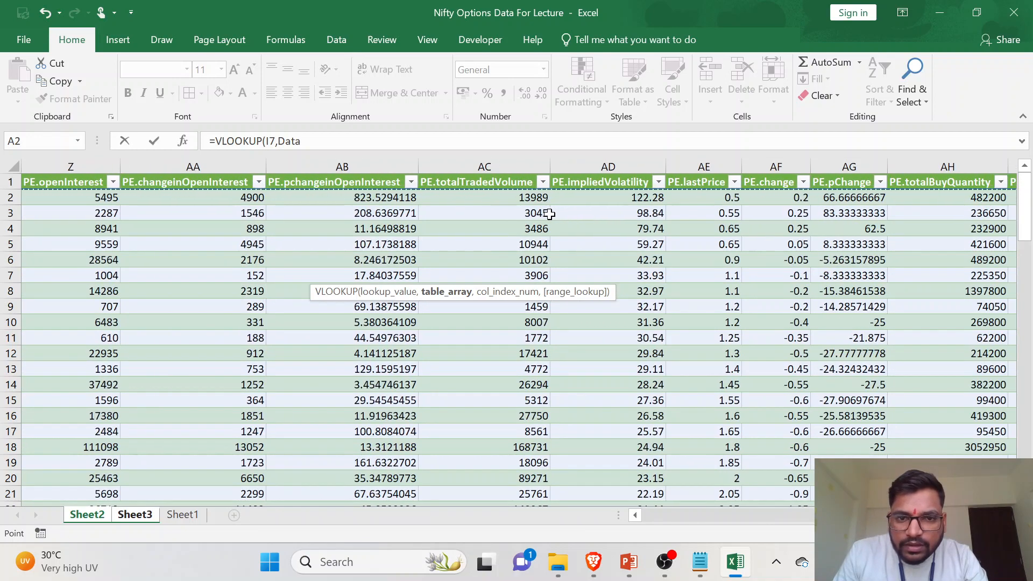
scroll(598, 204, left, 10)
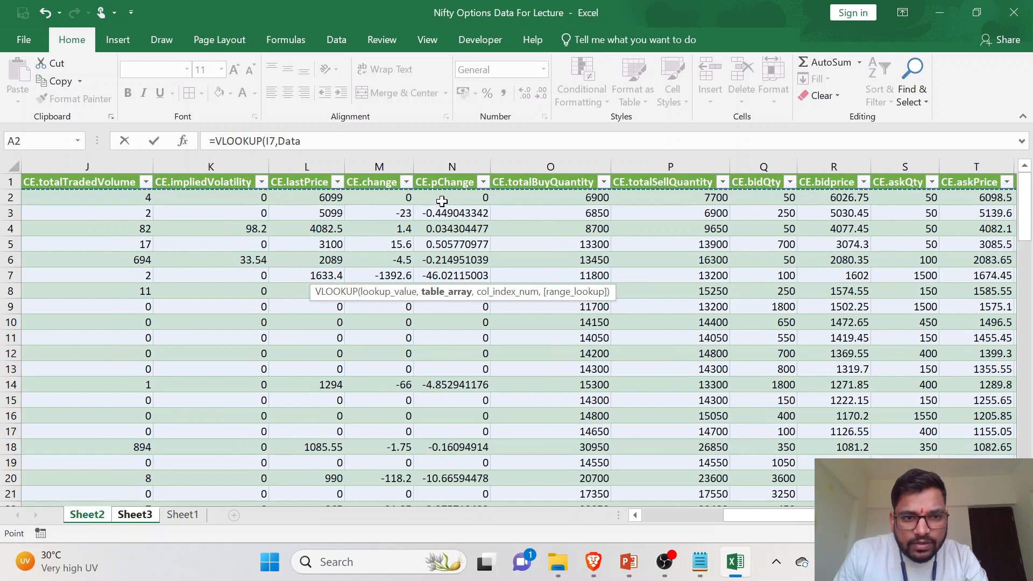
scroll(442, 201, left, 1)
scroll(395, 204, left, 6)
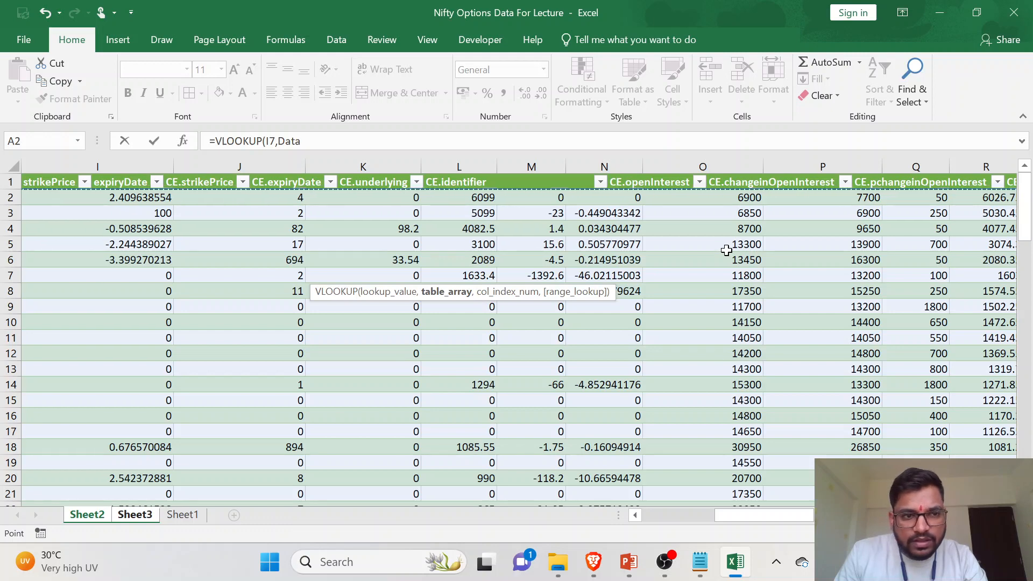
scroll(860, 236, right, 1)
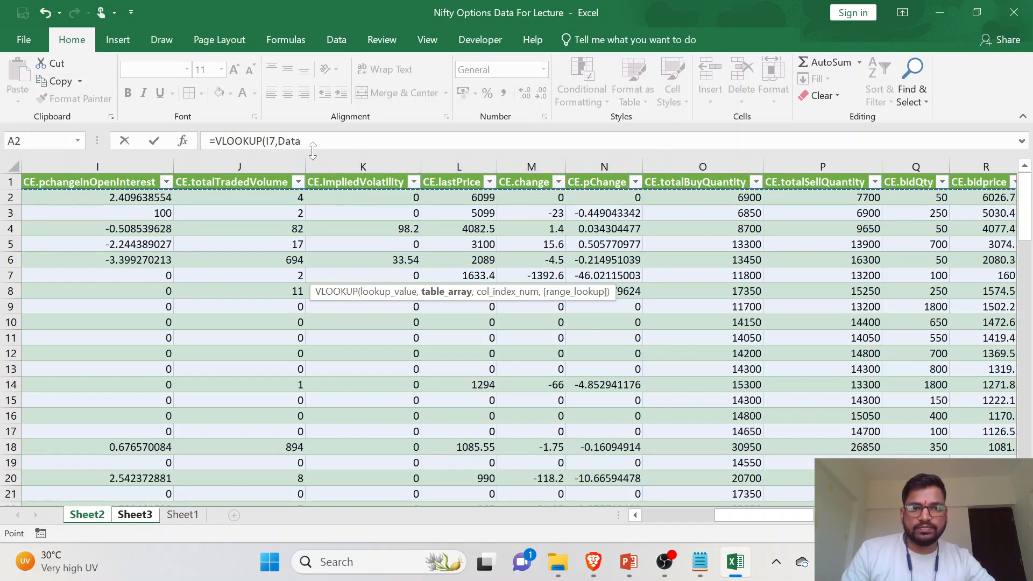
key(F4)
text(11,0)
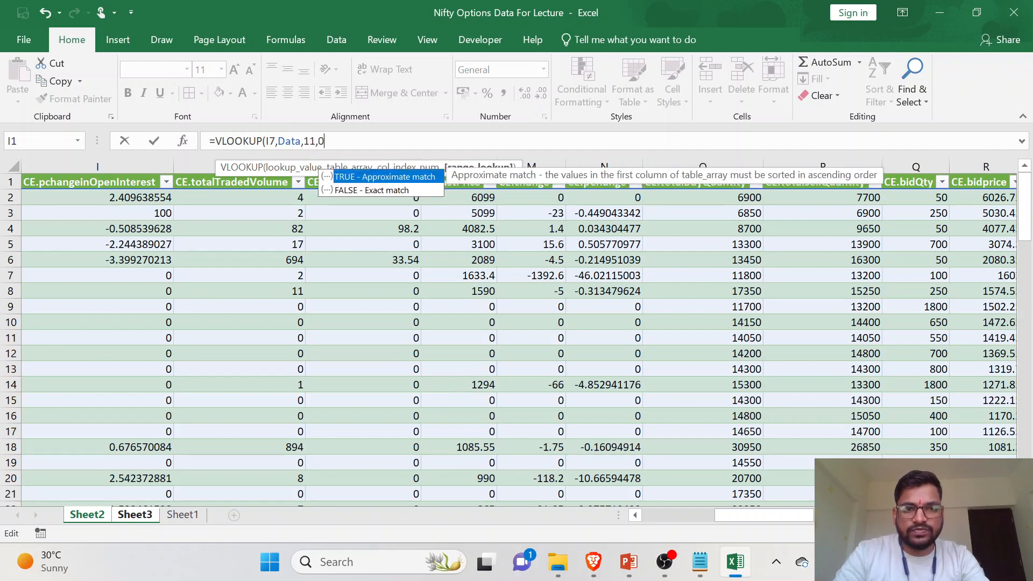
text())
key(Return)
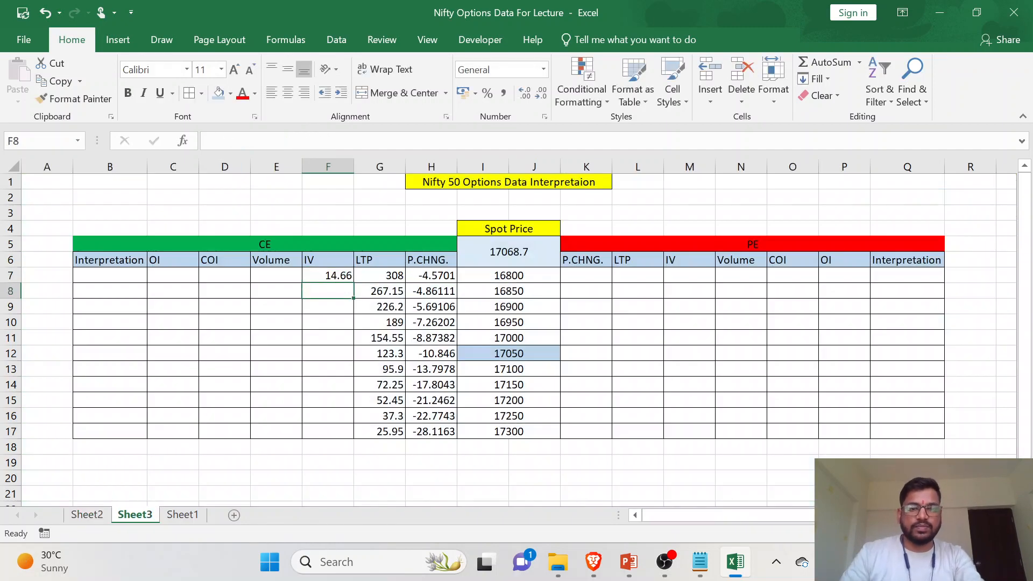
- Fill the F7 IV formula down the column through F17
click(335, 276)
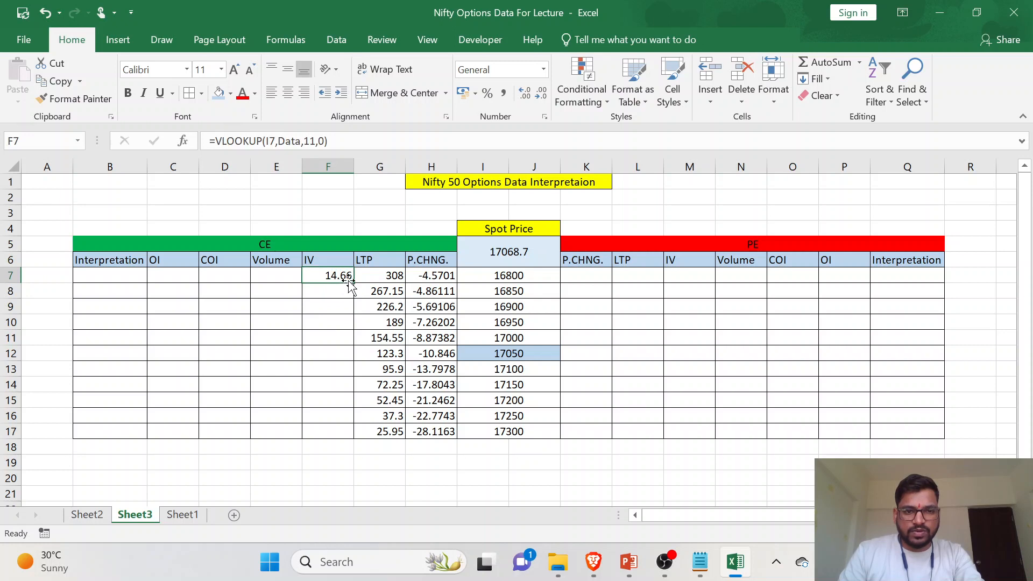
double_click(352, 281)
click(341, 352)
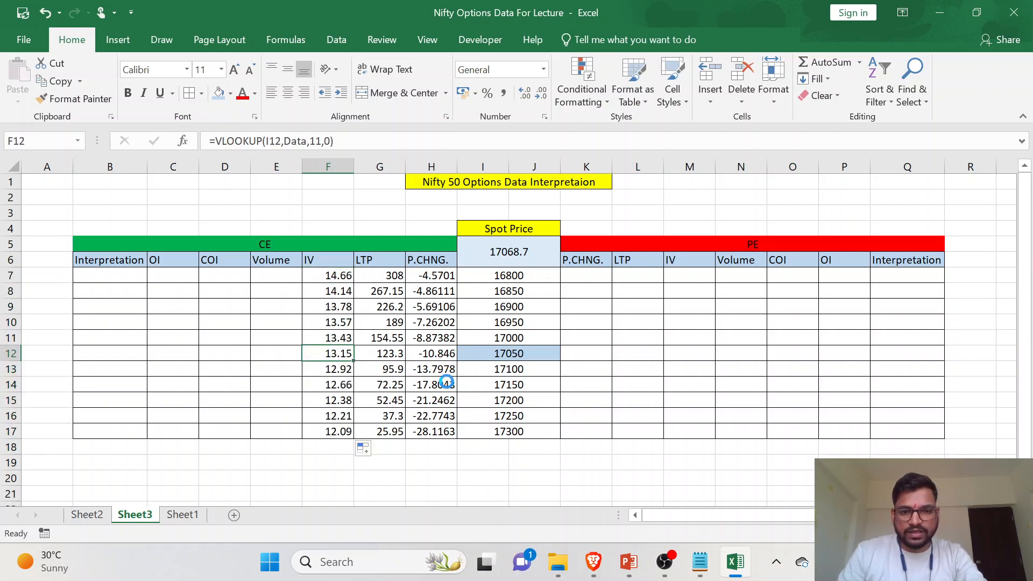
- Compare the 17000 strike's IV in F11 on Sheet3 with its CE.impliedVolatility in the Data table on Sheet2
click(523, 340)
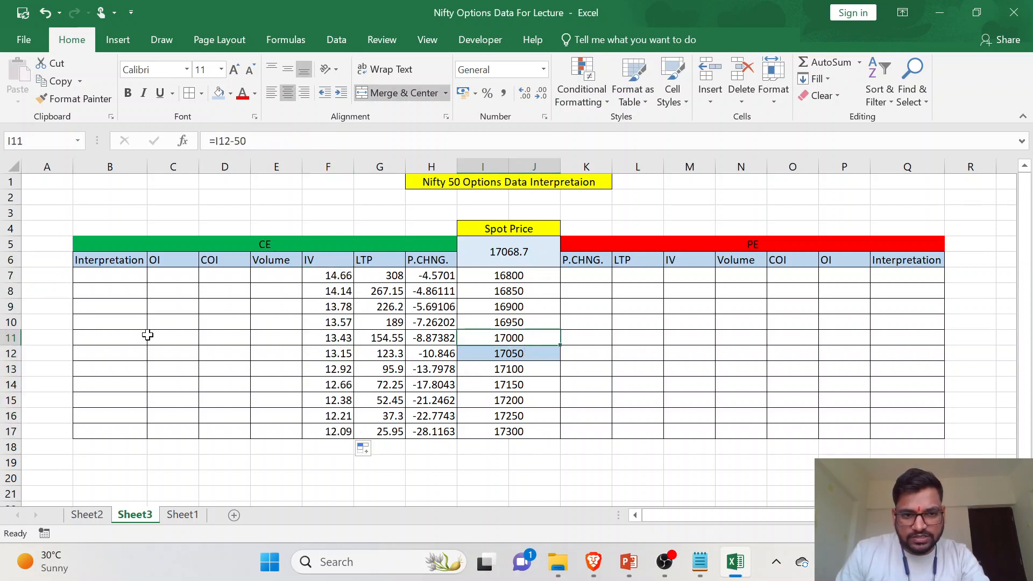
click(3, 337)
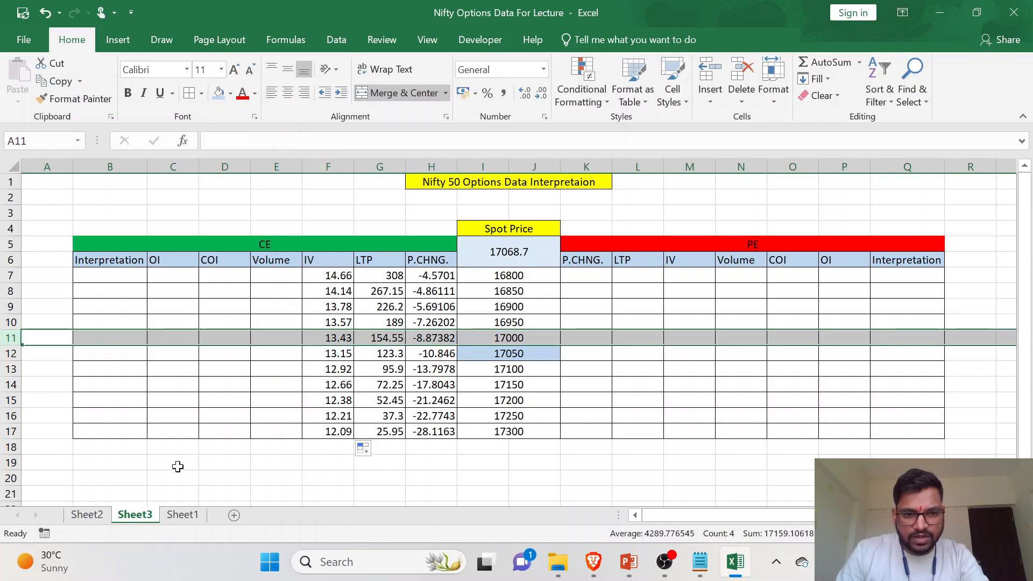
click(86, 514)
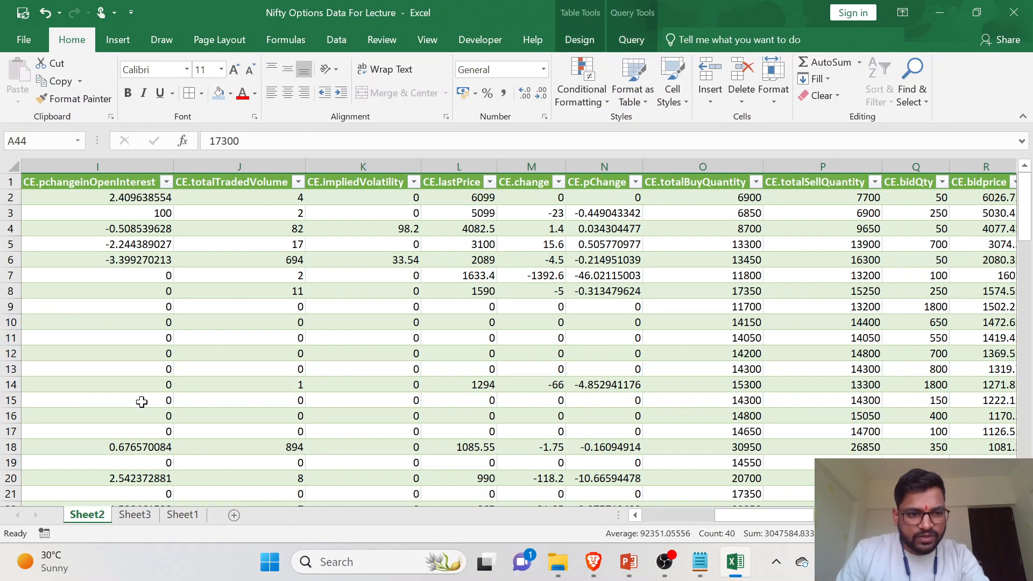
scroll(236, 412, left, 4)
scroll(97, 399, down, 10)
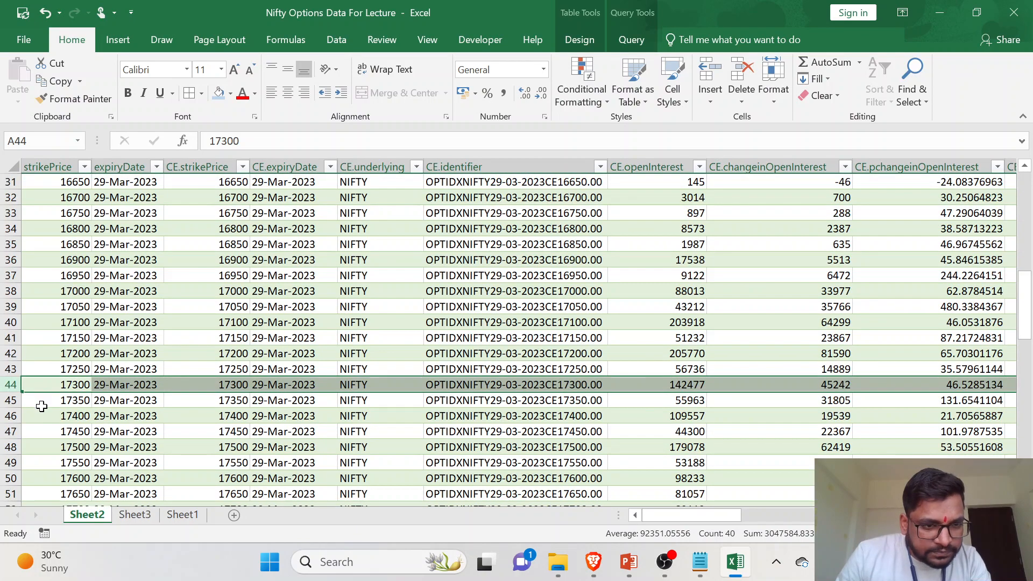
click(11, 291)
scroll(915, 318, right, 1)
scroll(929, 315, right, 4)
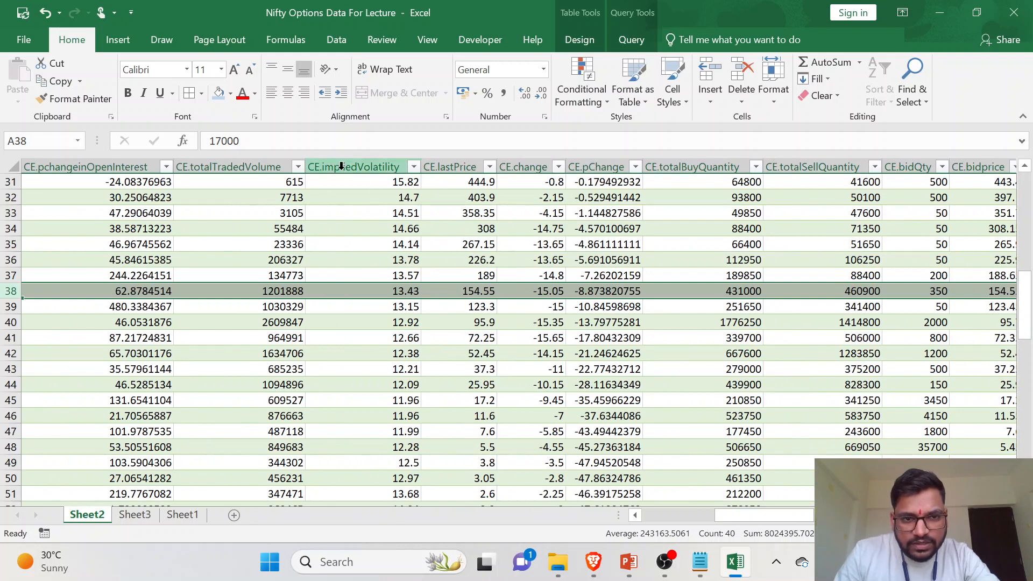
click(399, 293)
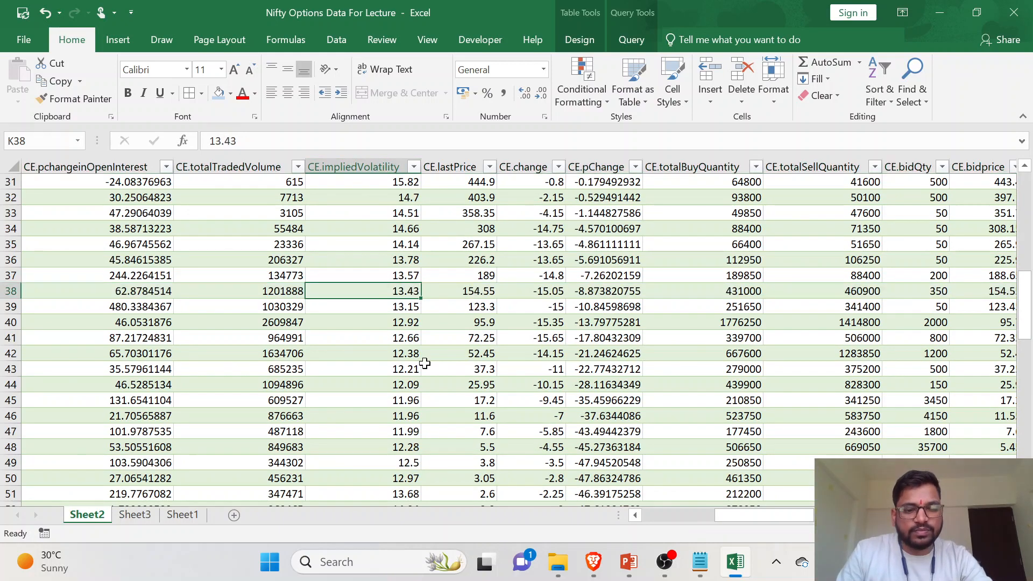
click(135, 515)
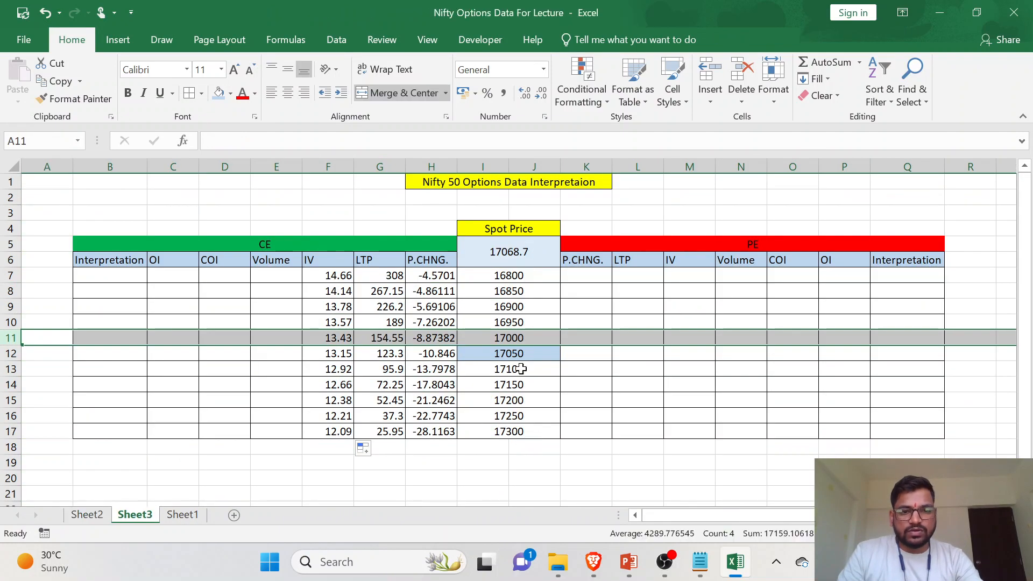
click(352, 361)
- Start a VLOOKUP formula in E7 under the CE Volume heading with I7 as the lookup value
click(272, 274)
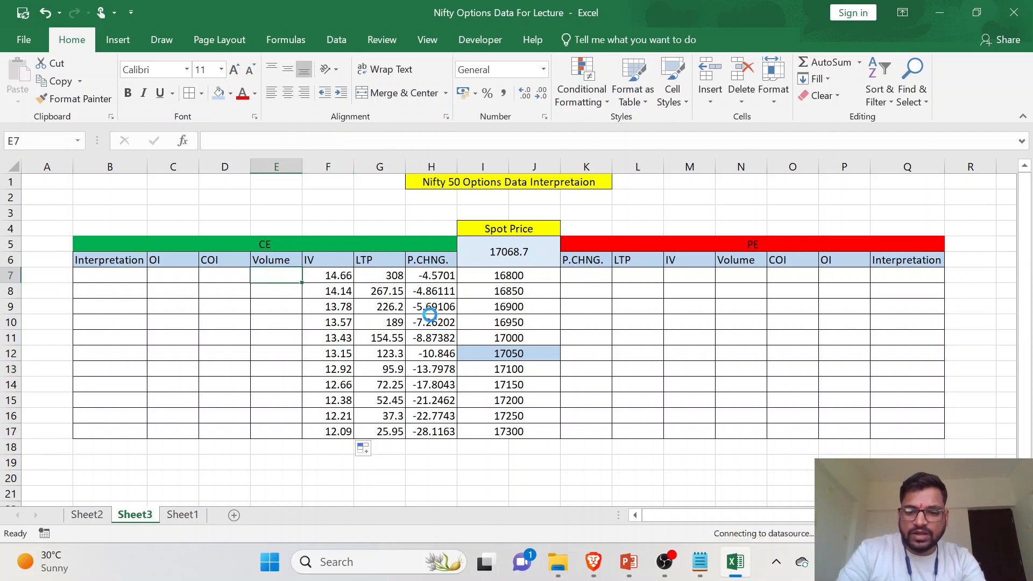
text(=V)
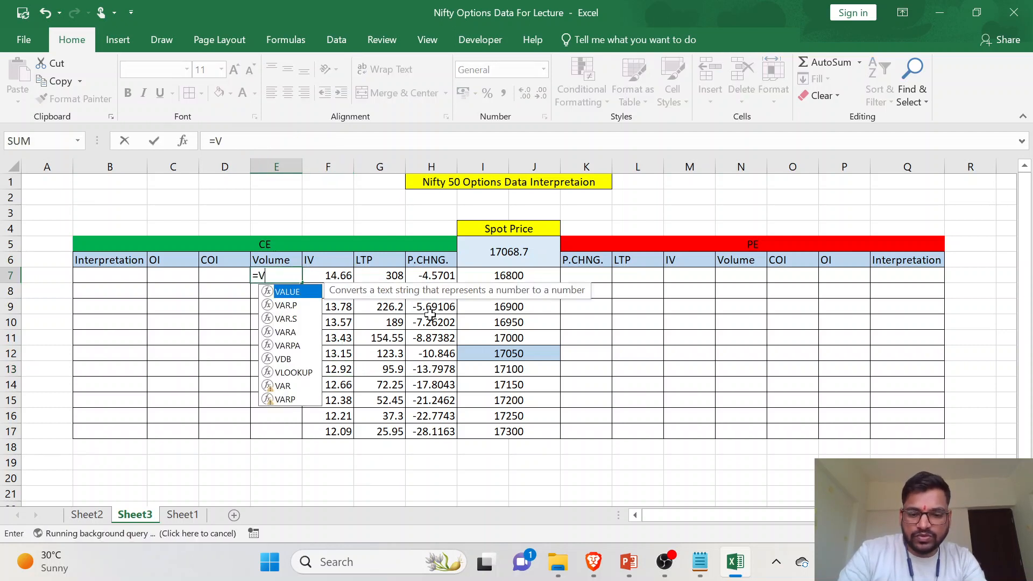
text(LOOKUP()
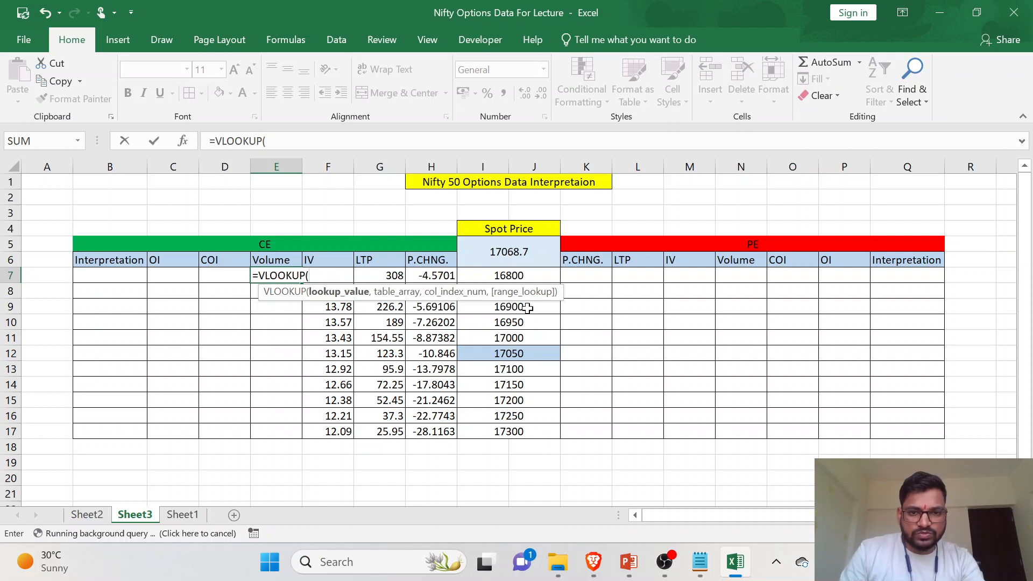
click(525, 276)
text(,)
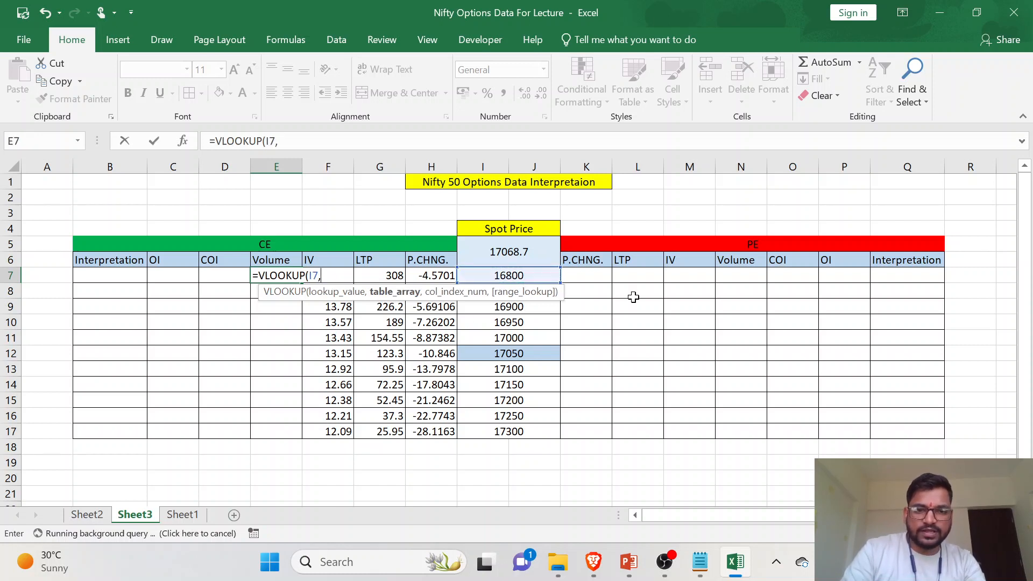
- Set the whole Data table on Sheet2 as the table array of the E7 VLOOKUP
click(92, 515)
scroll(126, 225, up, 10)
scroll(129, 224, left, 8)
drag(57, 199, 864, 215)
scroll(748, 282, up, 20)
drag(1030, 278, 1031, 237)
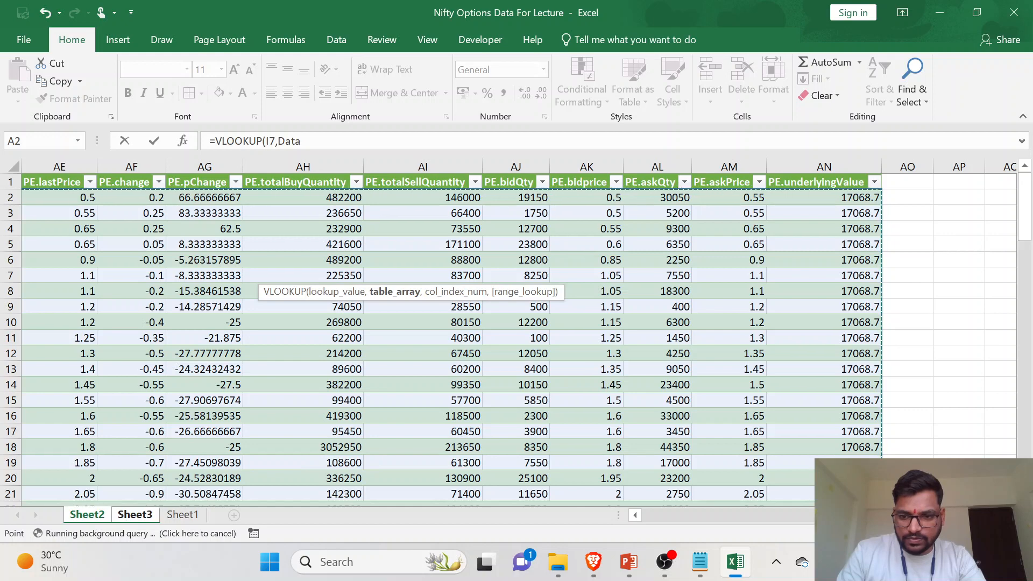
- Complete the E7 VLOOKUP with column index 9 and 0 for an exact match
scroll(726, 516, left, 10)
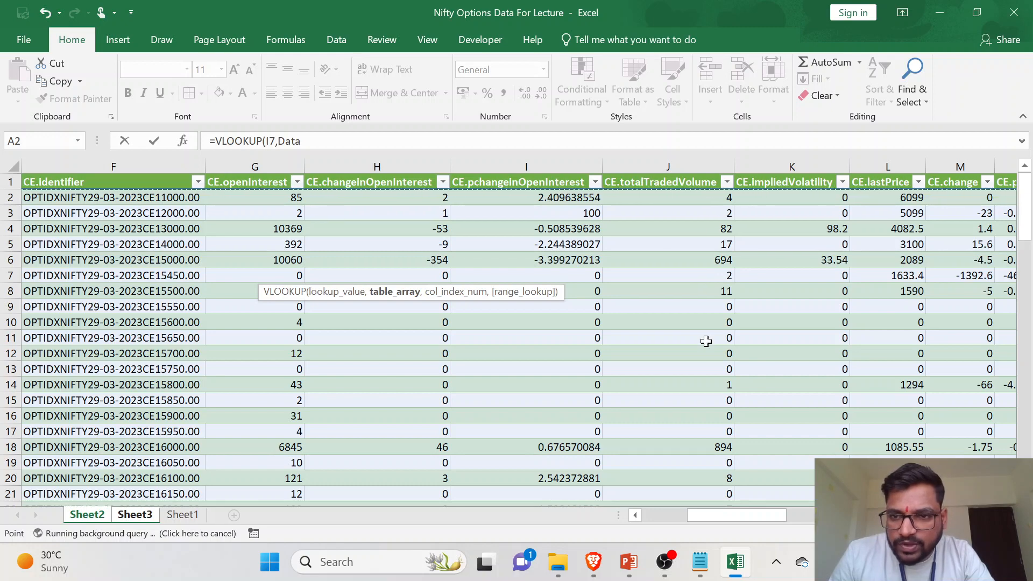
scroll(707, 338, right, 3)
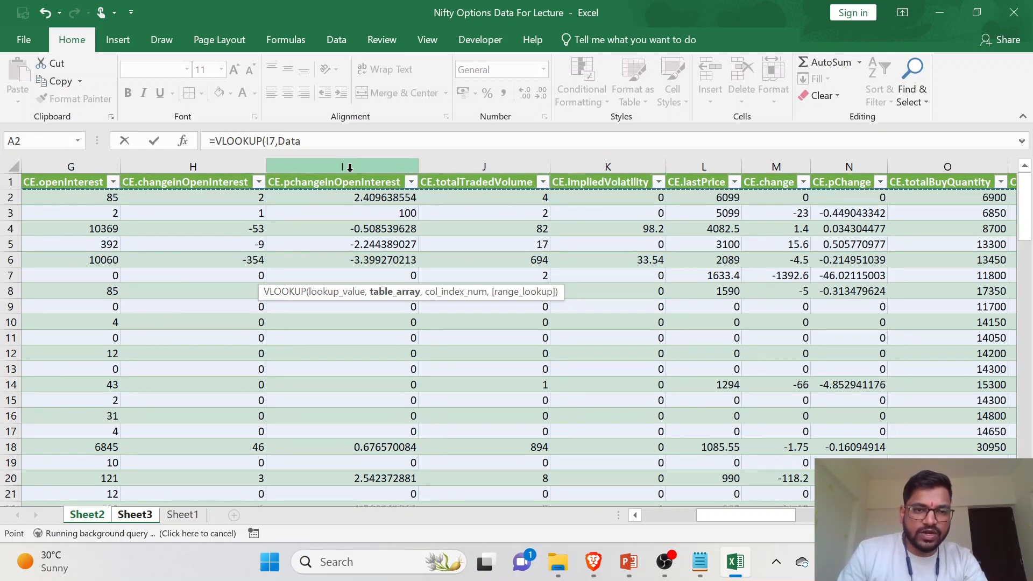
click(303, 141)
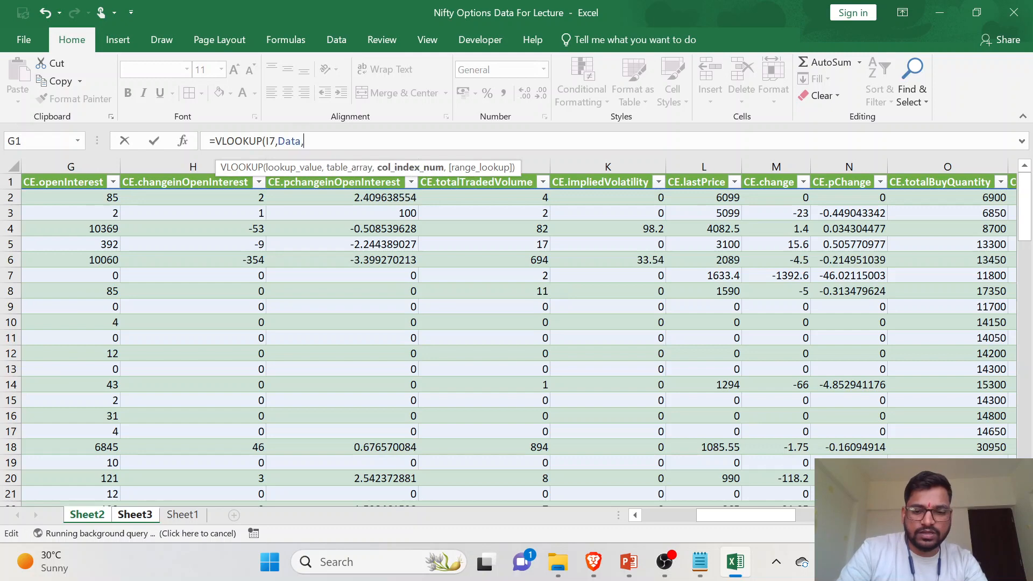
text(,0)
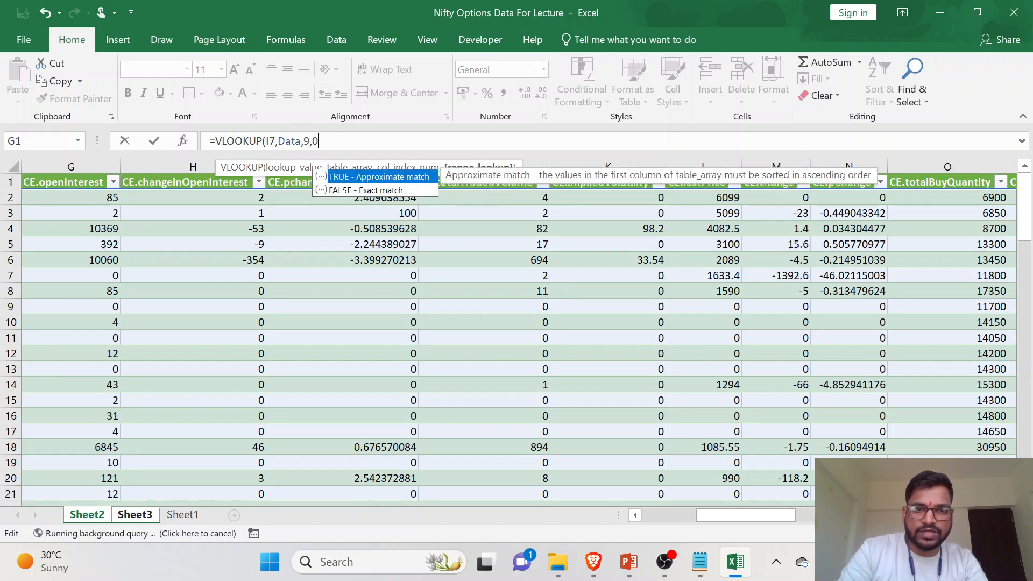
text())
key(Return)
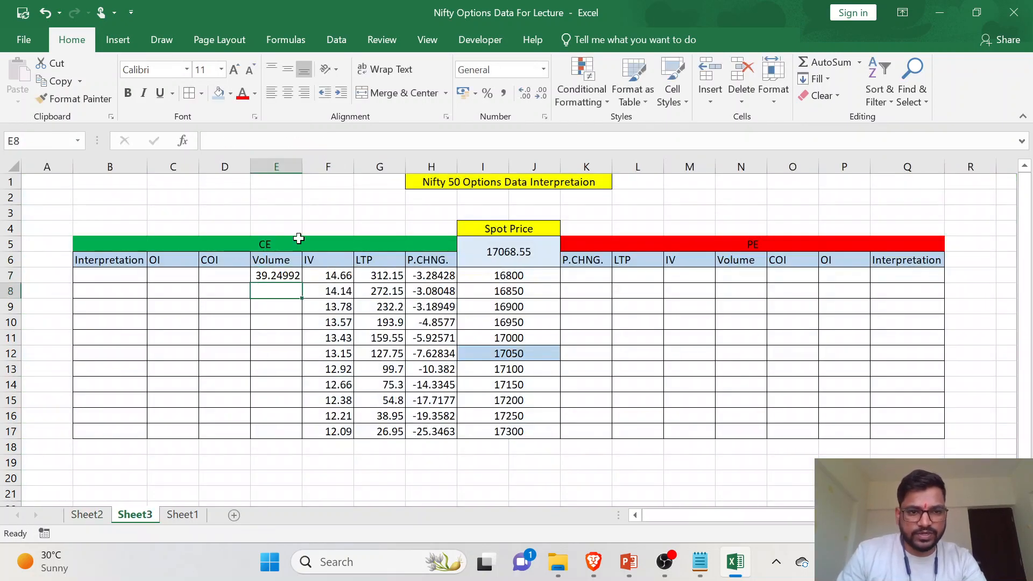
- Fill the E7 Volume formula down the column through E17
click(282, 275)
double_click(306, 285)
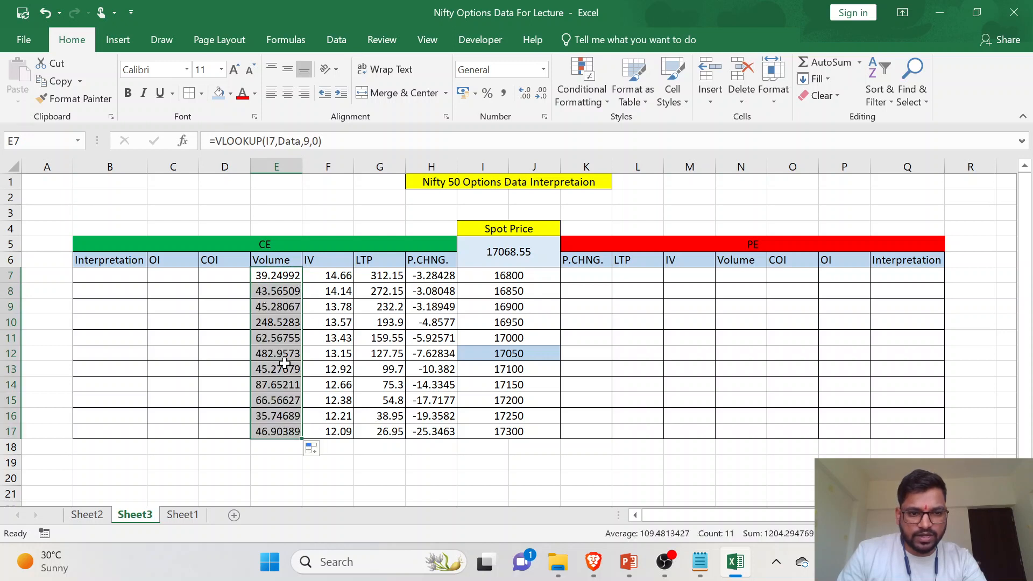
click(293, 369)
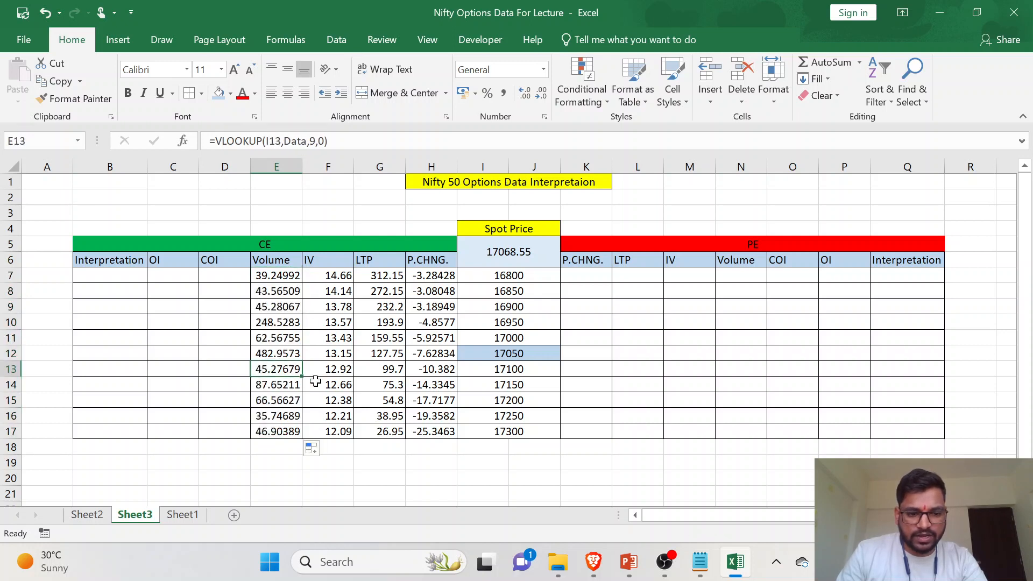
- Compare the 16900 strike's Volume in E9 on Sheet3 with its row in the Data table on Sheet2
click(512, 322)
click(512, 307)
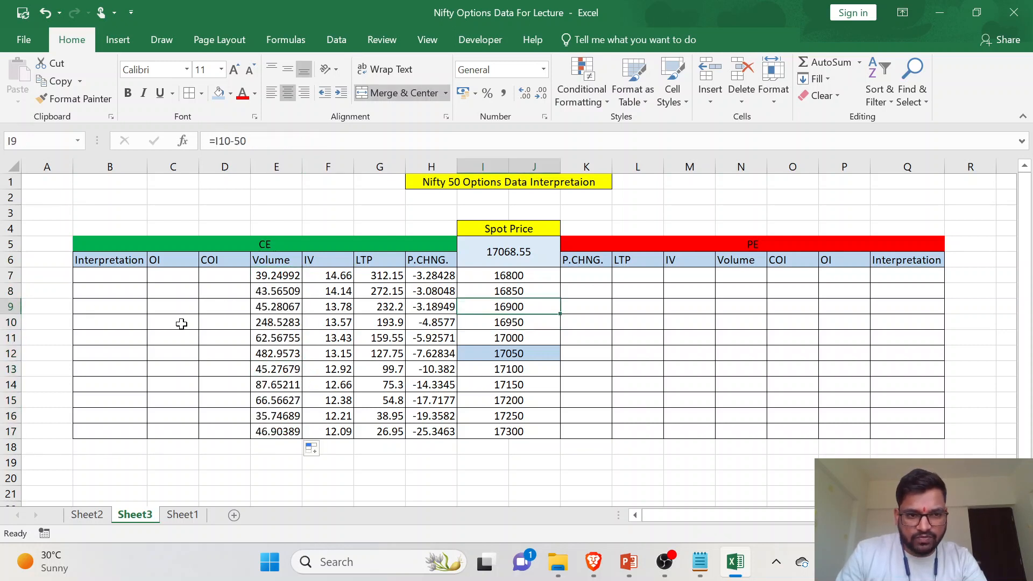
click(11, 306)
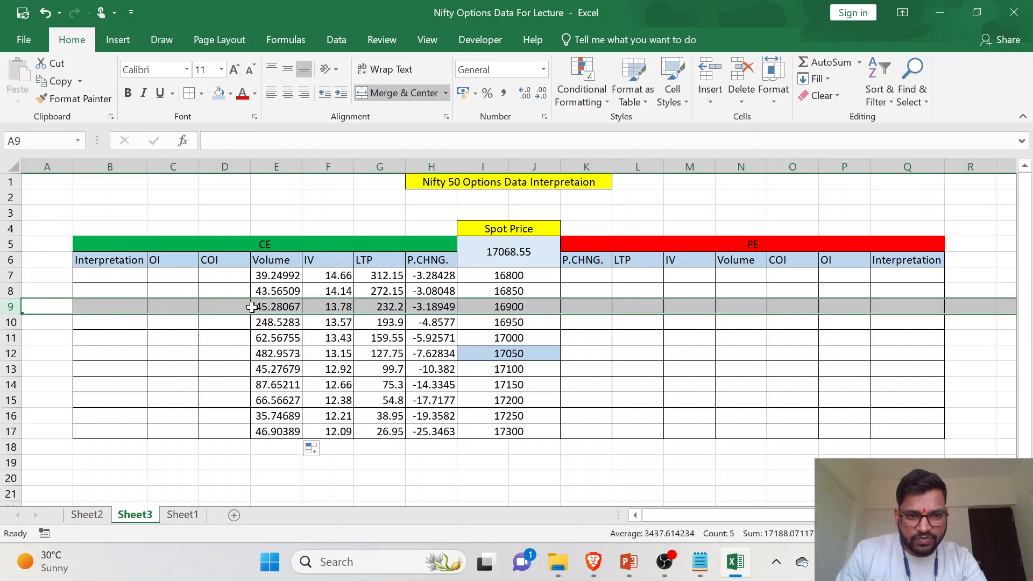
click(98, 517)
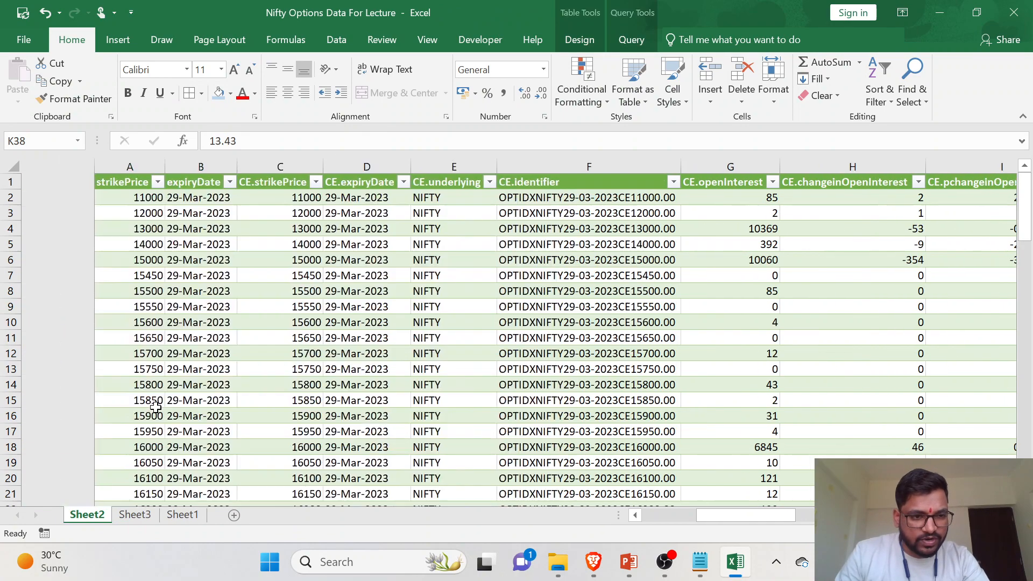
scroll(123, 398, down, 4)
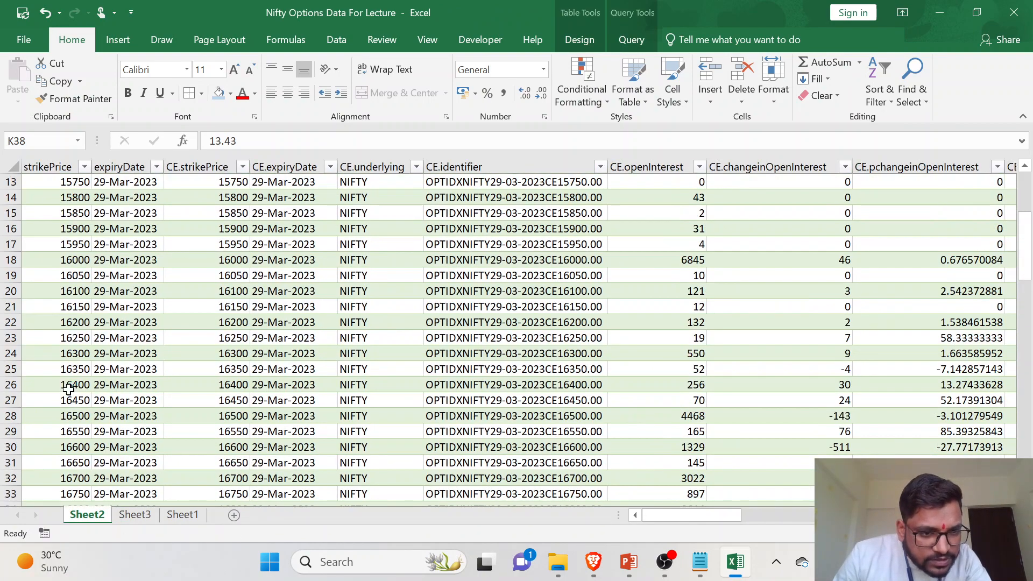
scroll(70, 403, down, 3)
click(11, 400)
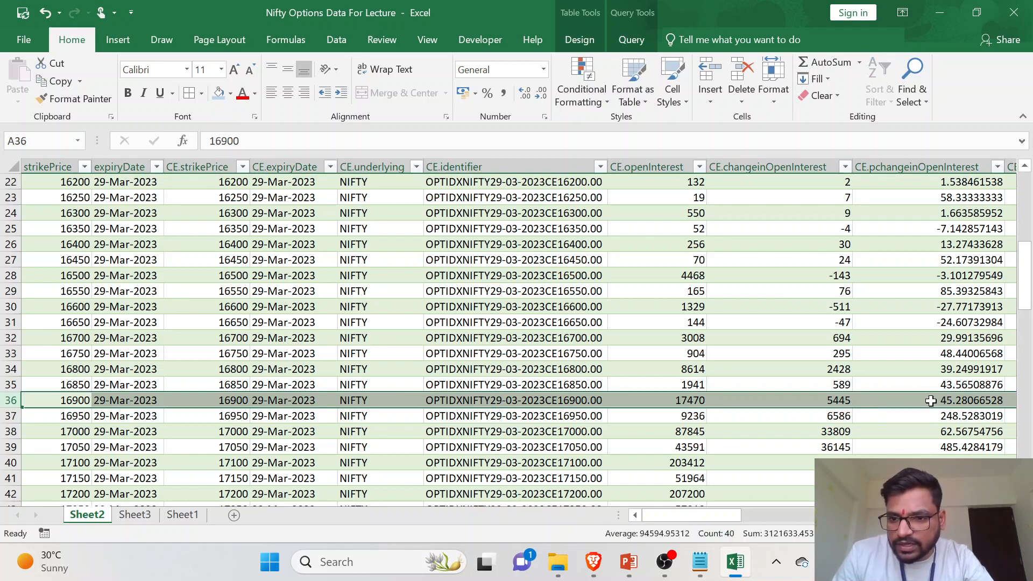
scroll(930, 400, right, 5)
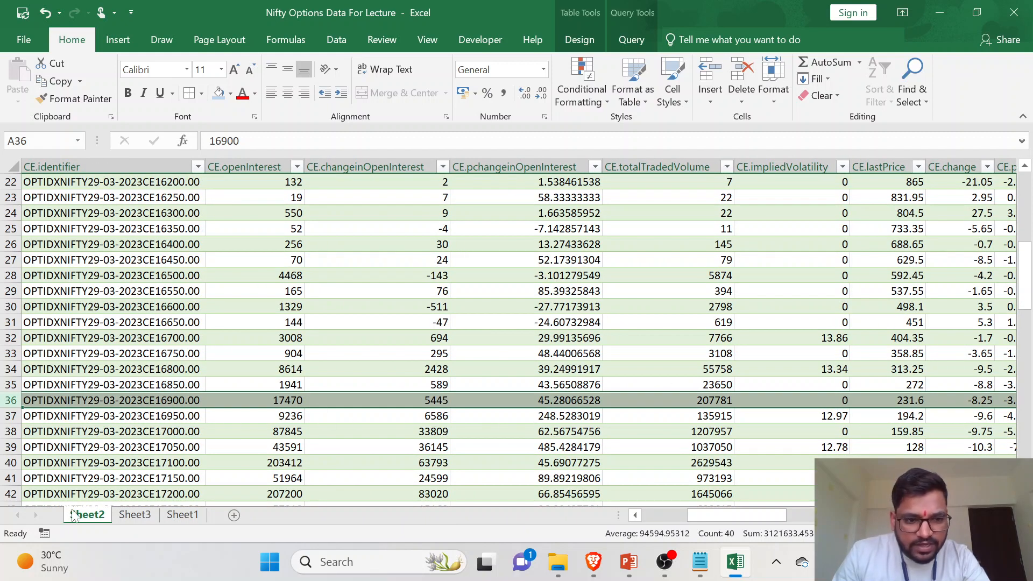
- Change the column index of the E7 Volume VLOOKUP on Sheet3 to 10 to match CE.totalTradedVolume on Sheet2
click(137, 521)
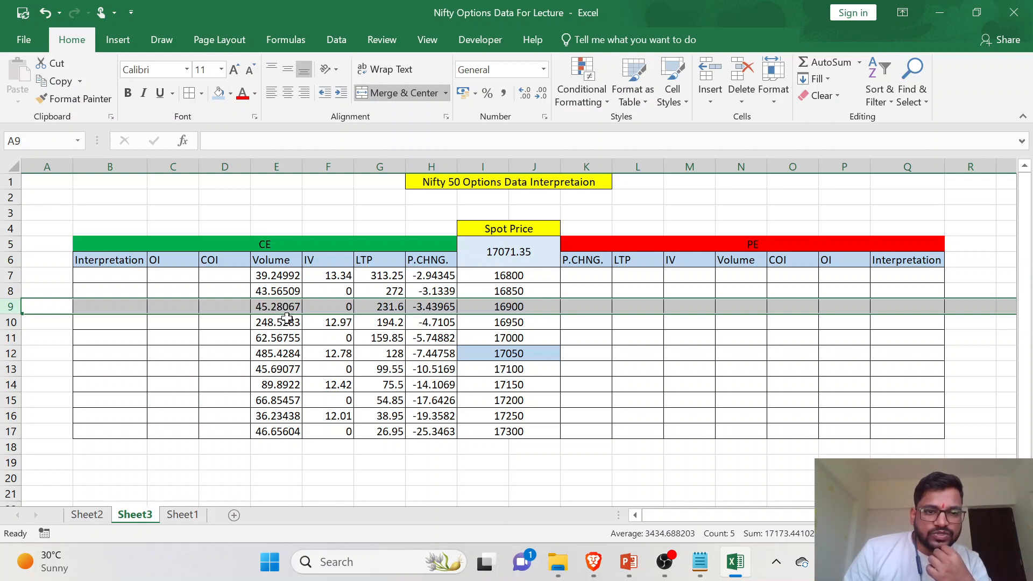
click(87, 515)
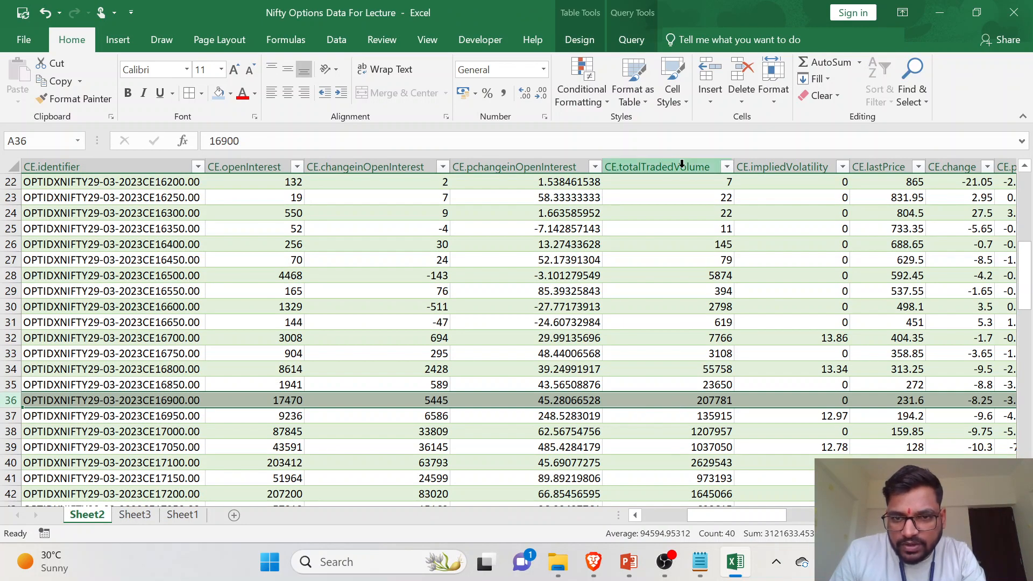
scroll(673, 401, up, 6)
scroll(673, 401, up, 1)
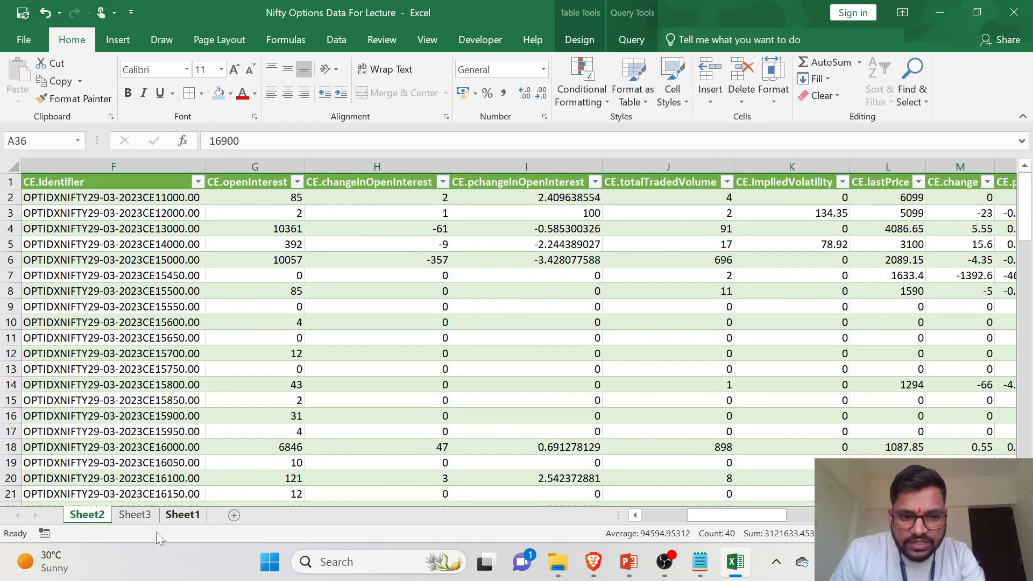
key(ctrl+Page_Down)
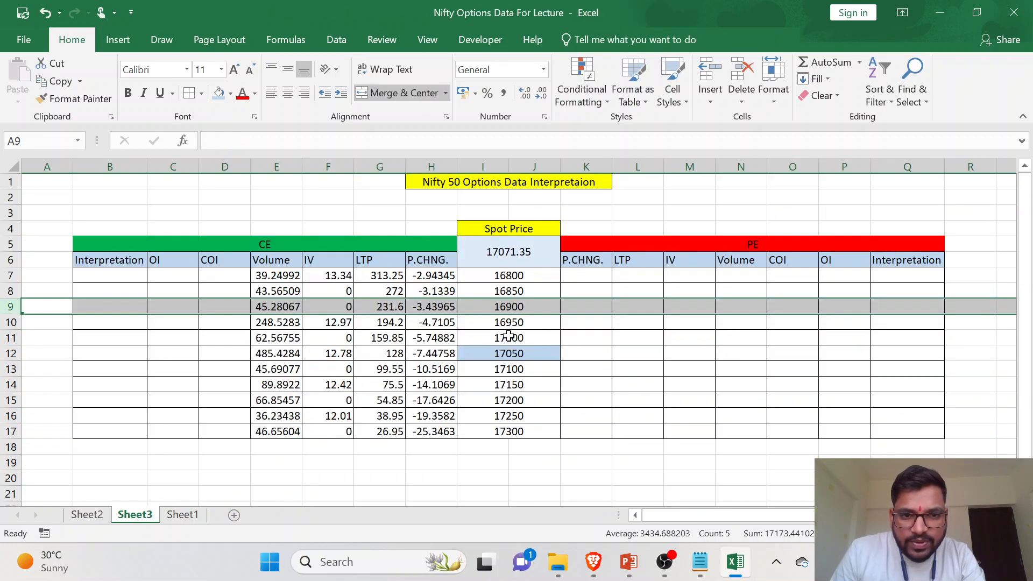
click(280, 273)
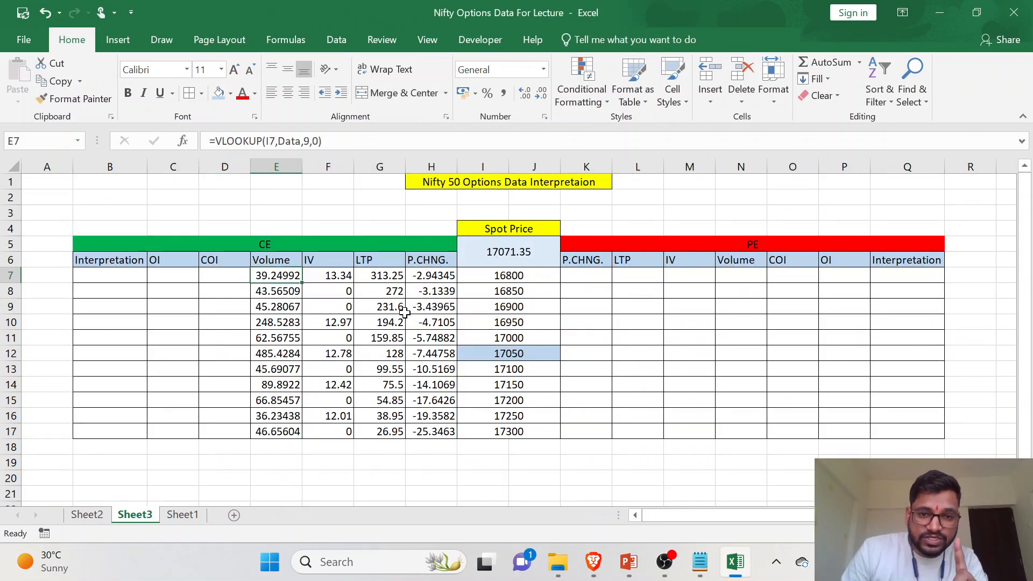
click(309, 141)
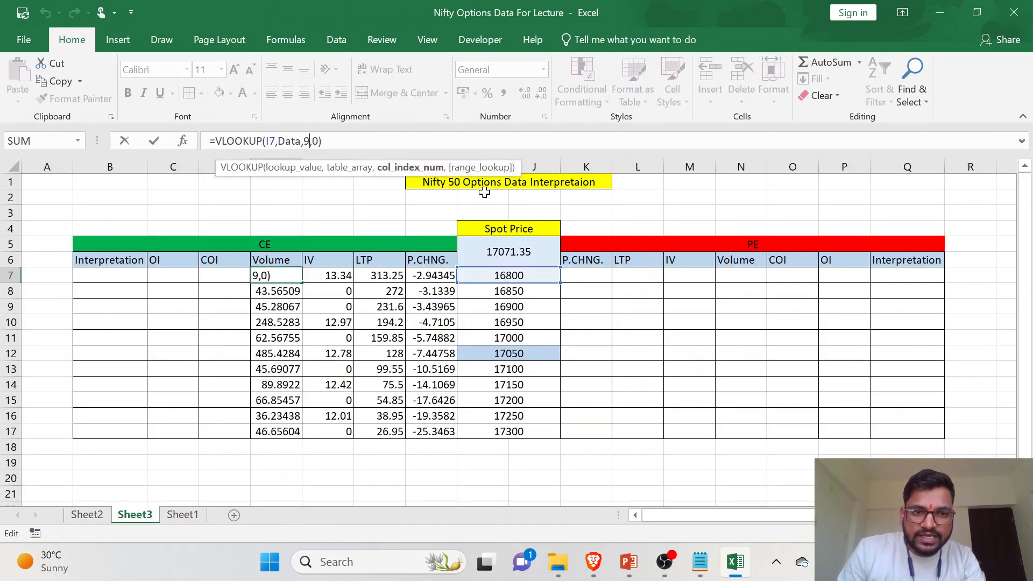
key(BackSpace)
text(10)
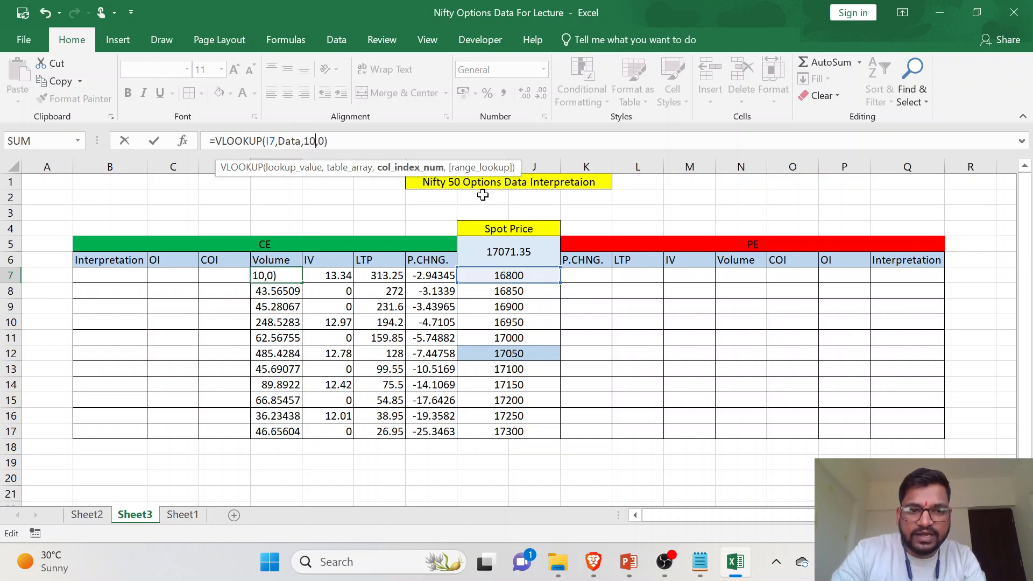
key(Return)
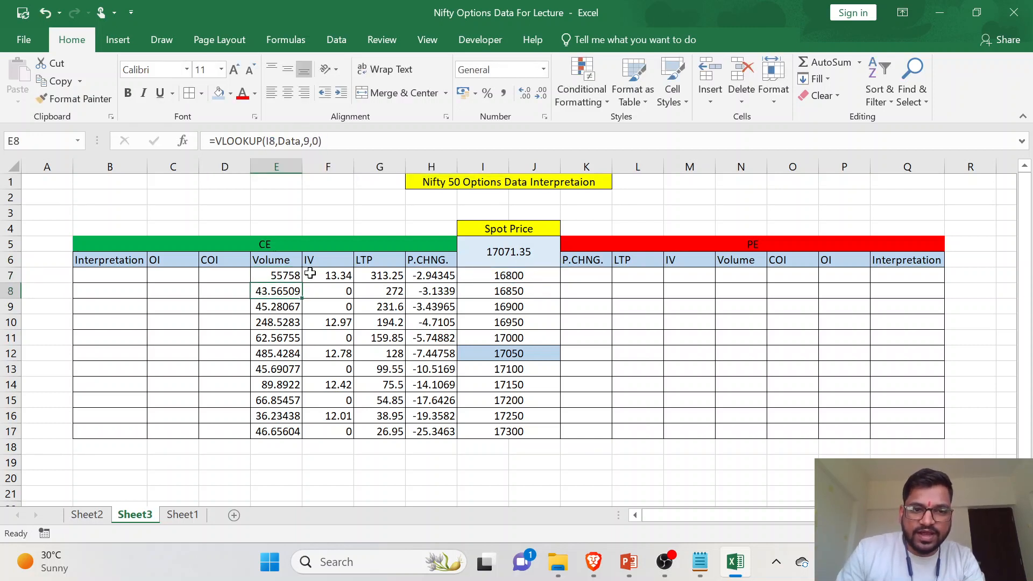
- Fill the corrected E7 Volume formula down the column through E17
click(277, 274)
double_click(301, 286)
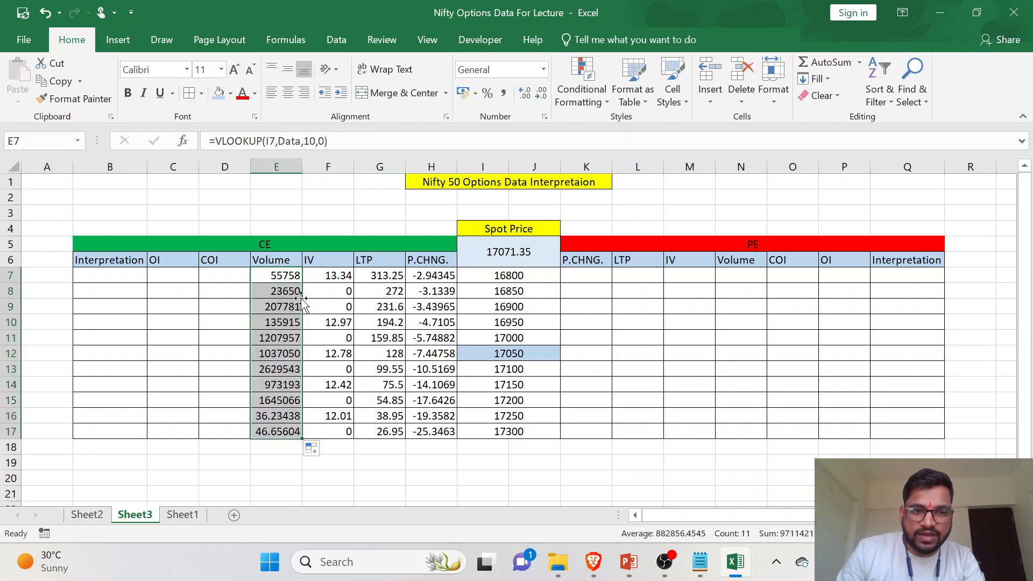
click(289, 352)
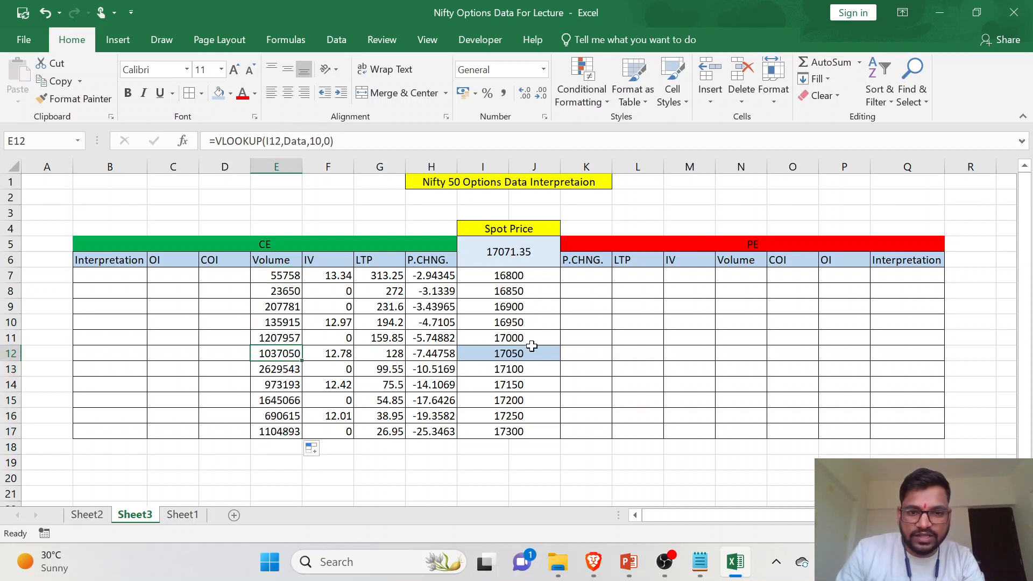
- Check the 16900 strike's corrected Volume in E9 against its CE.totalTradedVolume value on Sheet2
click(524, 305)
click(284, 306)
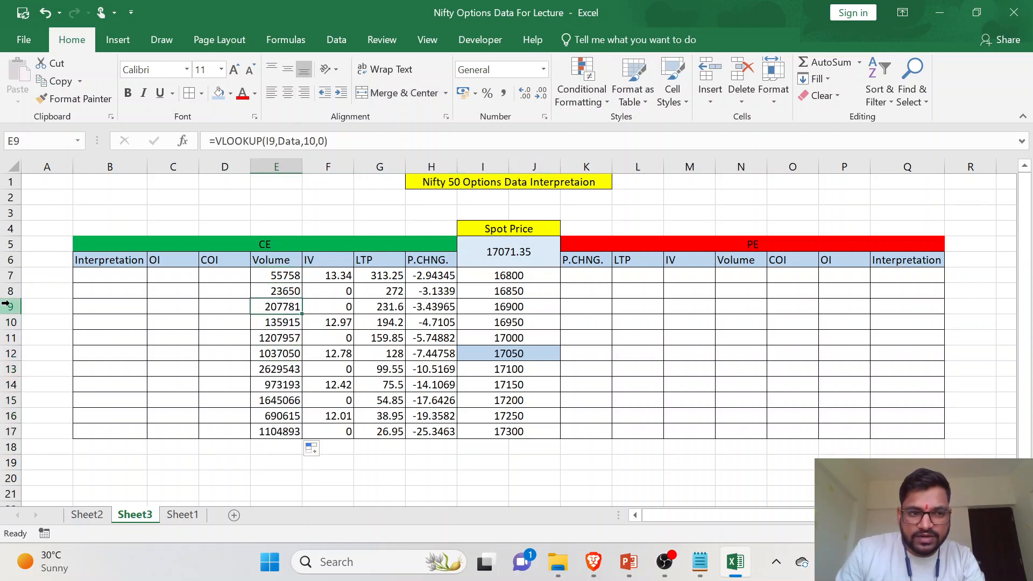
click(10, 307)
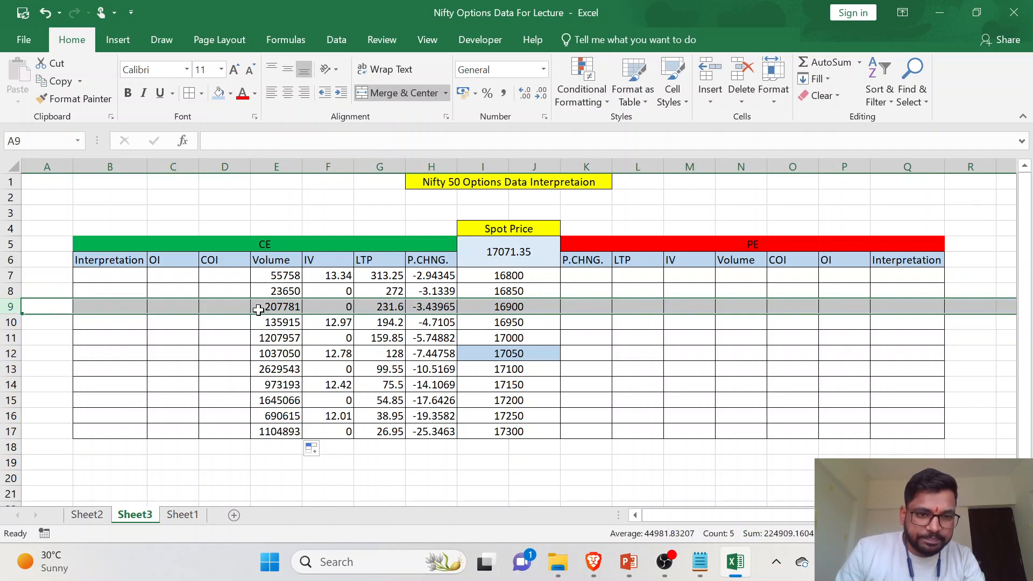
click(92, 516)
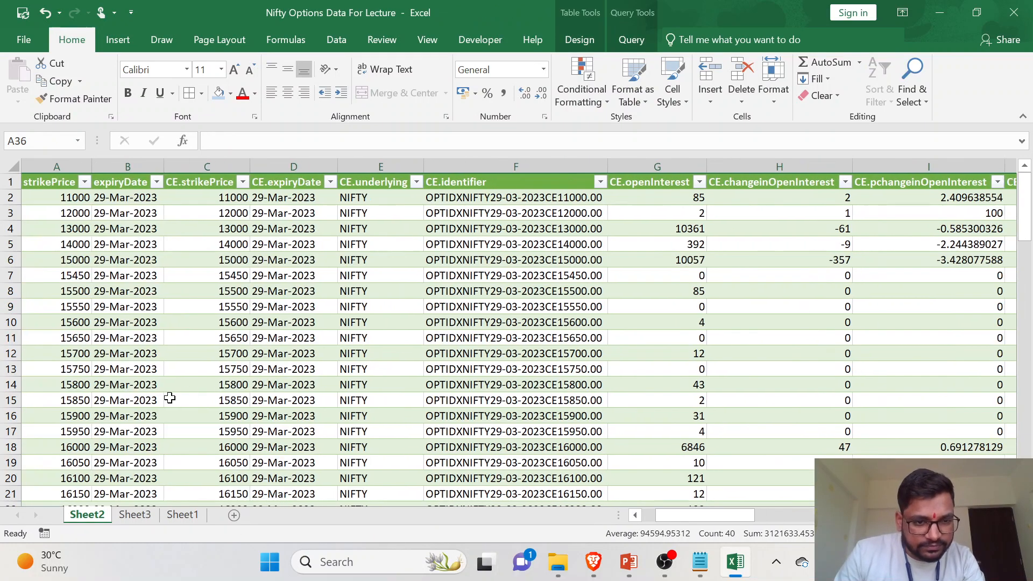
scroll(67, 396, down, 2)
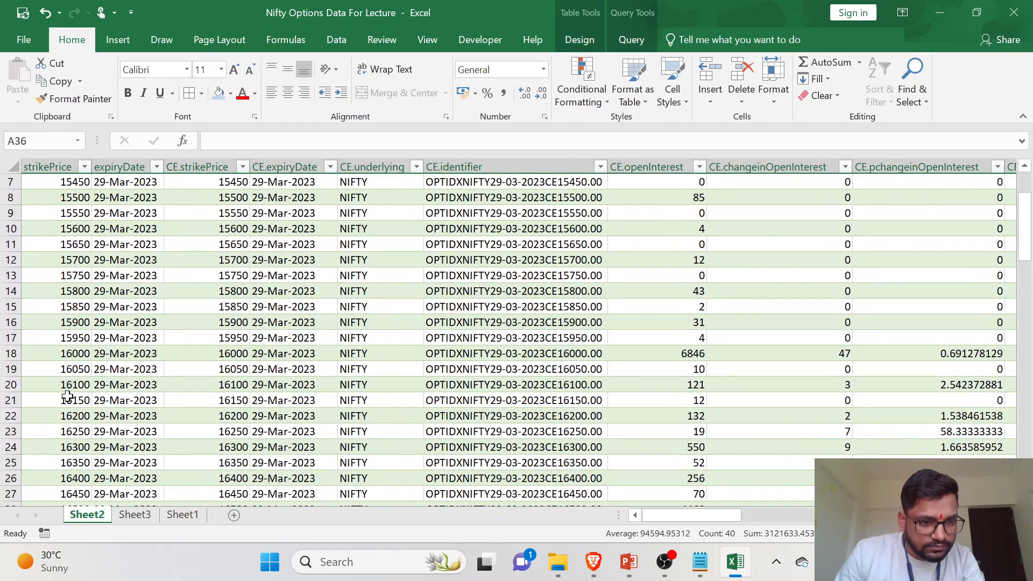
scroll(62, 406, down, 4)
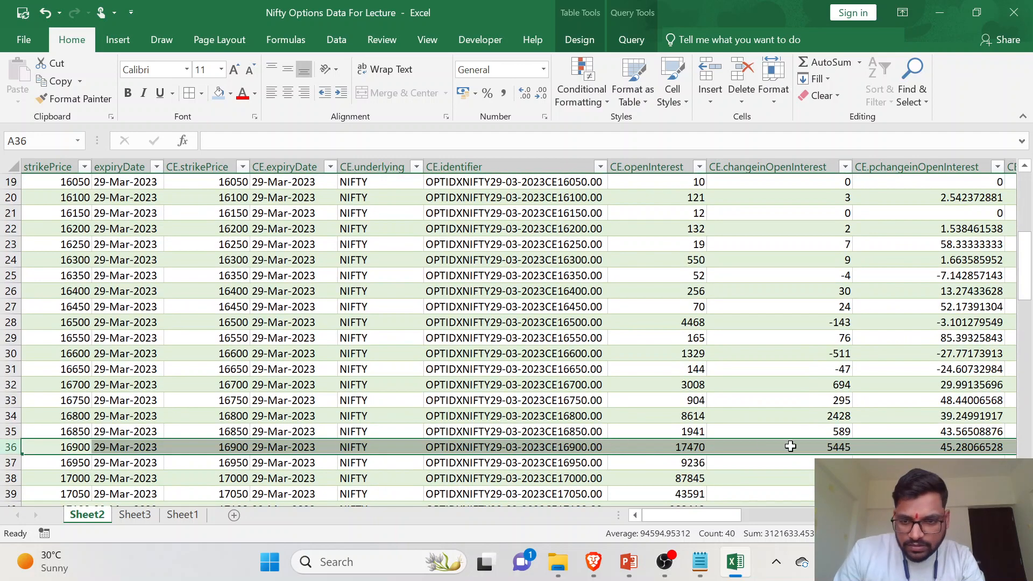
scroll(888, 456, right, 4)
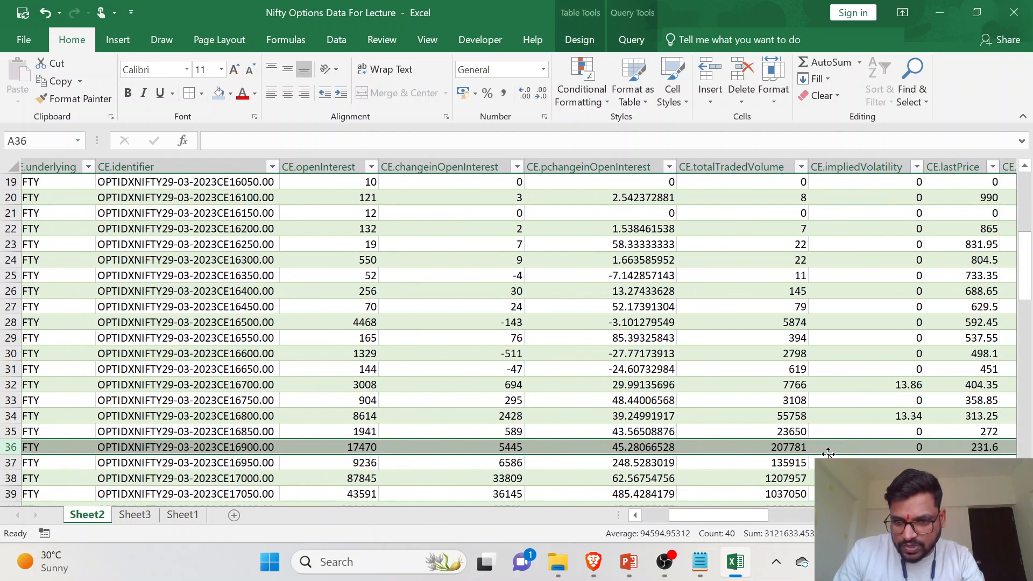
click(780, 446)
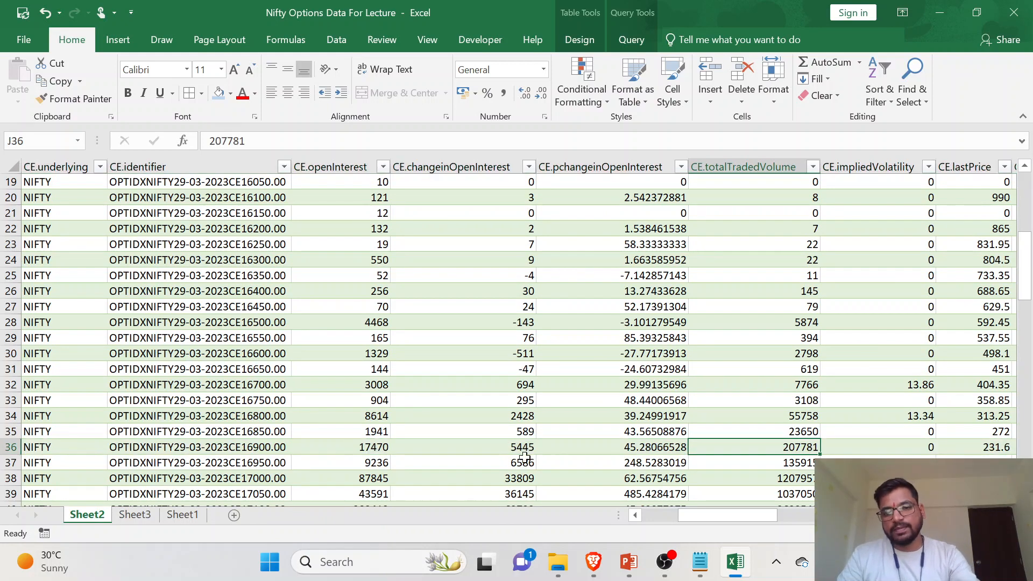
- Start a VLOOKUP in the CE COI cell D7 on Sheet3 with strike cell I7 as the lookup value
click(135, 515)
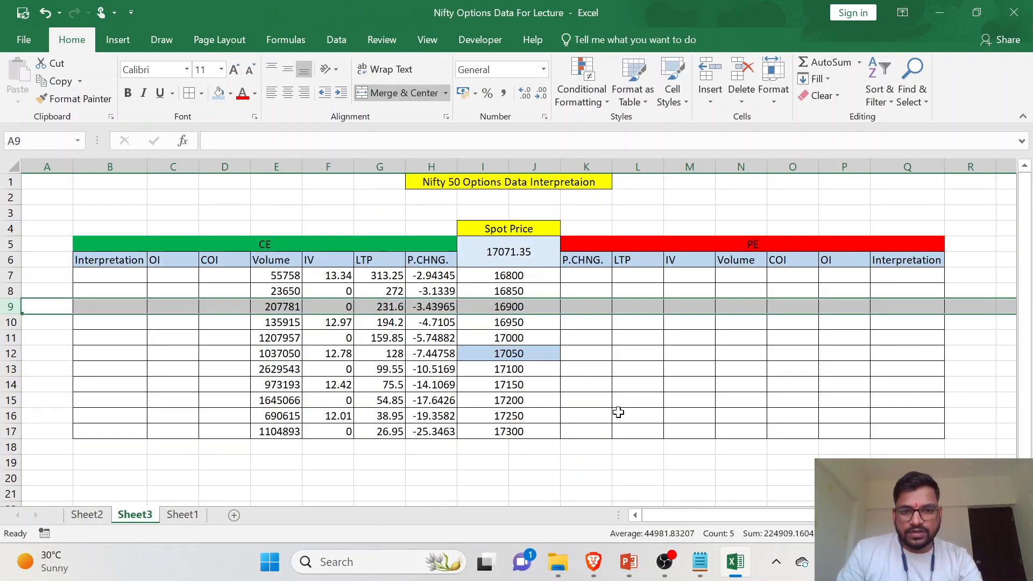
click(220, 277)
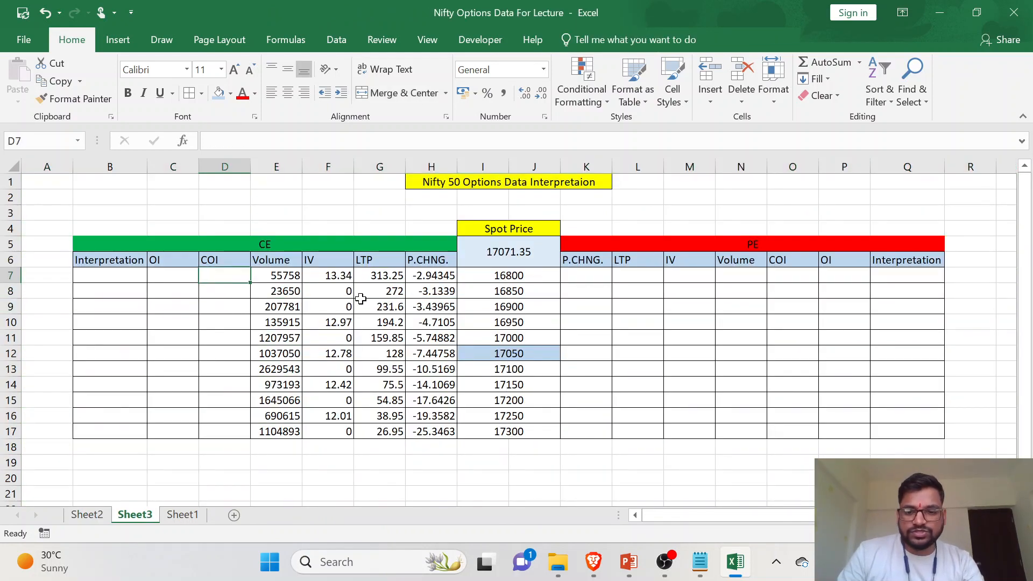
text(=V)
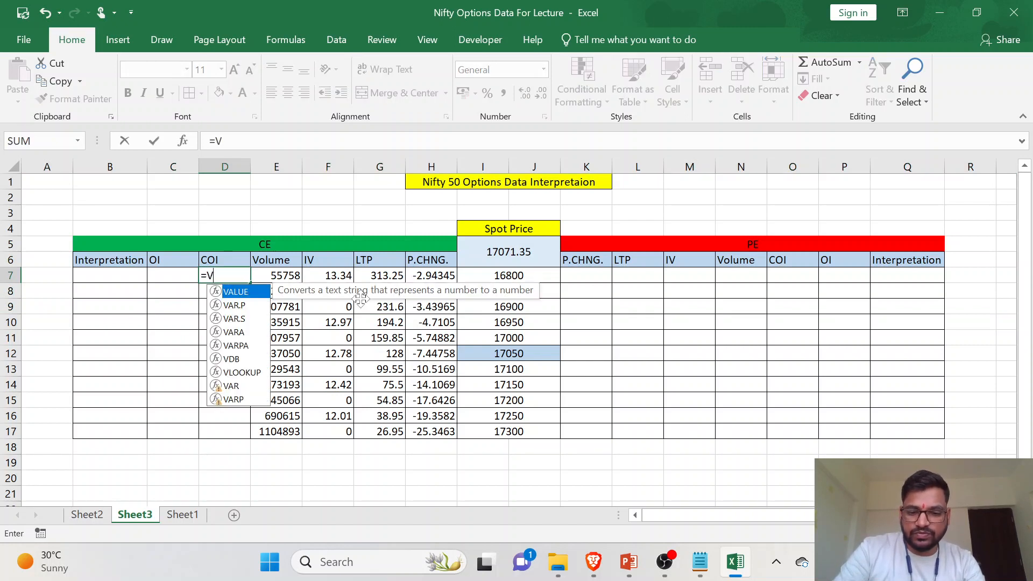
text(LOOKUP()
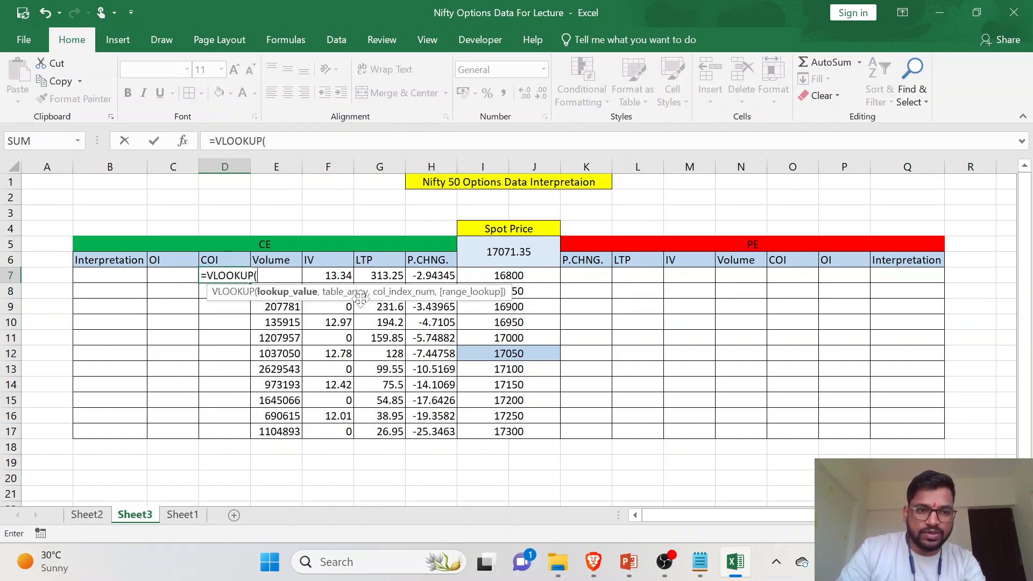
click(494, 280)
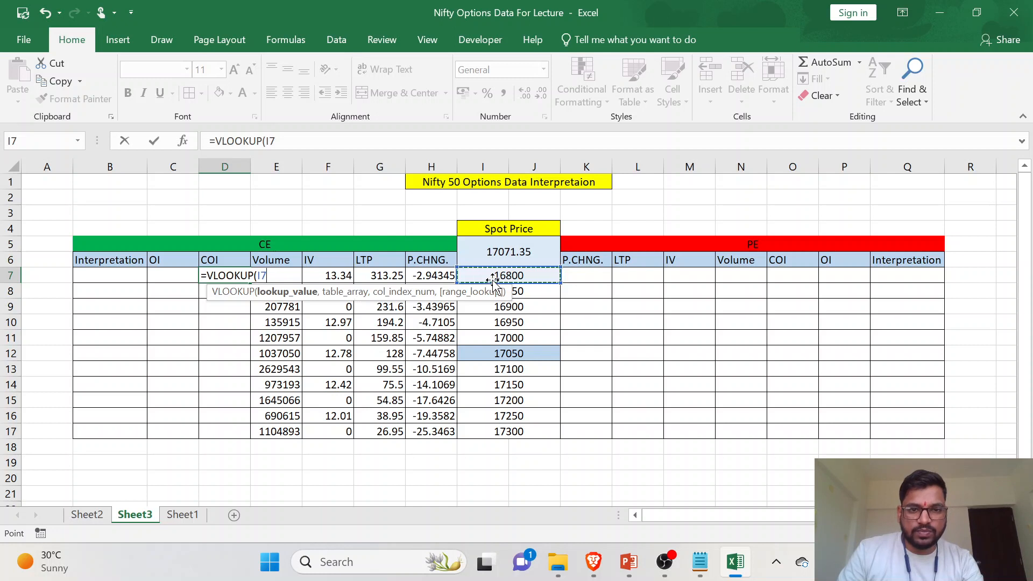
text(,)
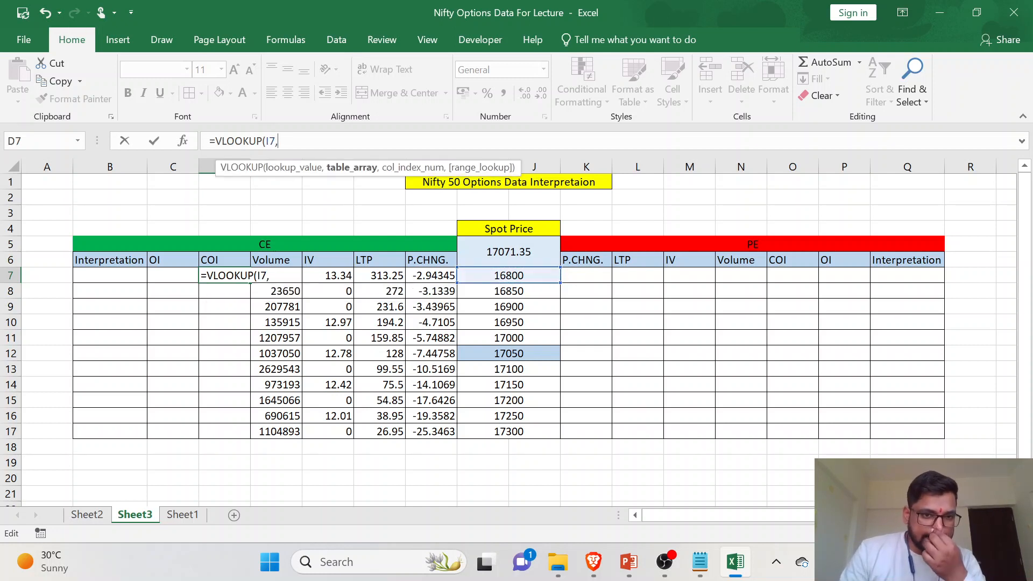
- Set the whole Data table on Sheet2 as the table array of the D7 VLOOKUP
click(102, 515)
scroll(129, 221, up, 6)
scroll(129, 221, left, 4)
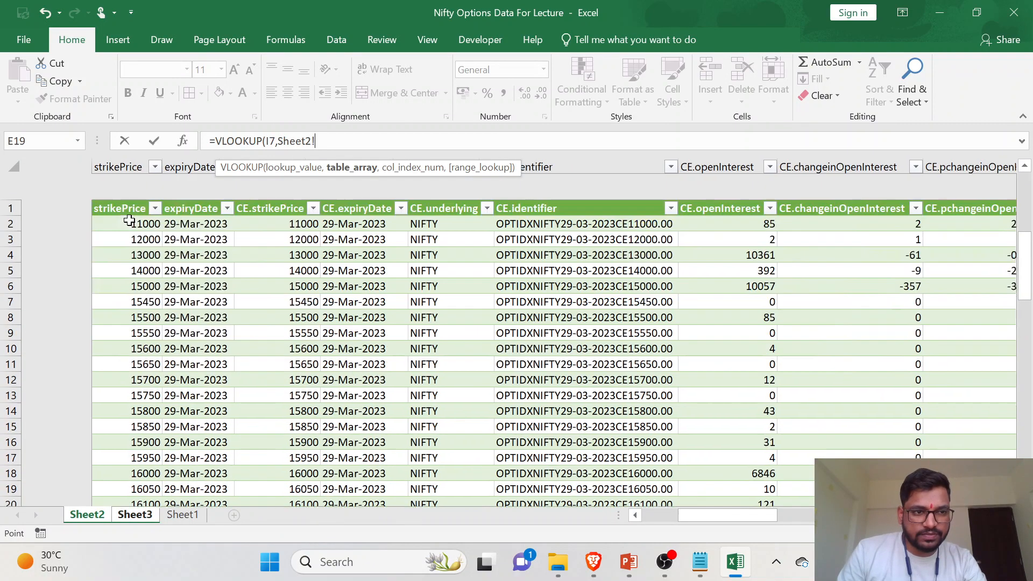
click(65, 200)
key(ctrl+shift+Right)
key(ctrl+shift+Down)
drag(189, 224, 809, 578)
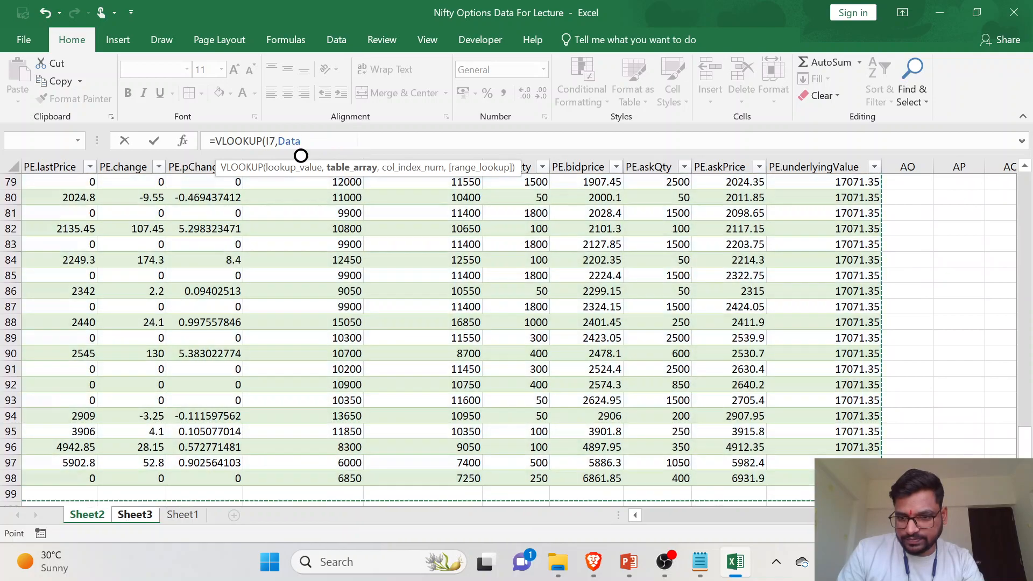
- Complete the D7 VLOOKUP with column index 8 for CE.changeinOpenInterest and 0 for an exact match
scroll(238, 293, up, 14)
scroll(238, 293, up, 12)
scroll(239, 293, left, 6)
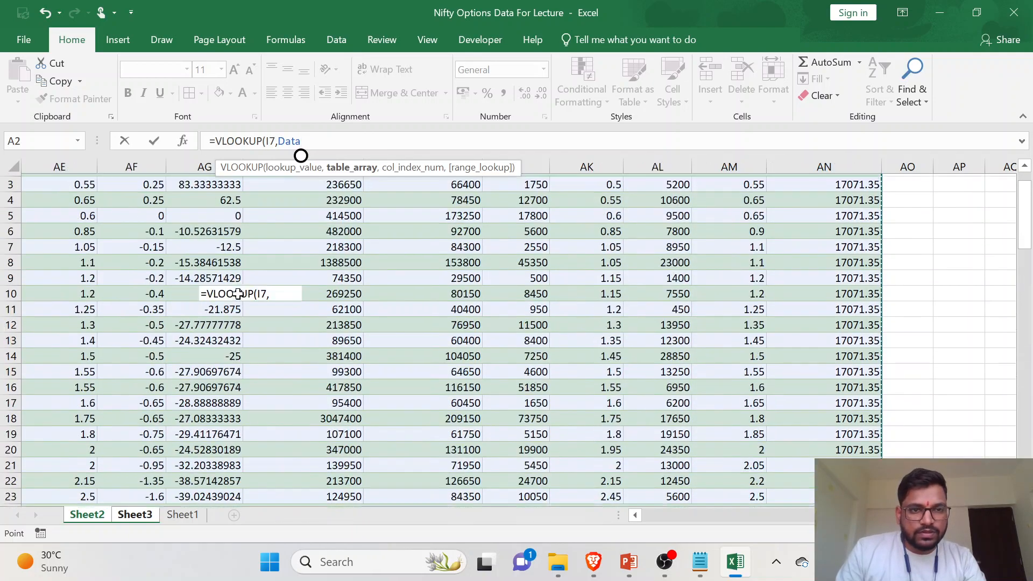
scroll(239, 292, left, 5)
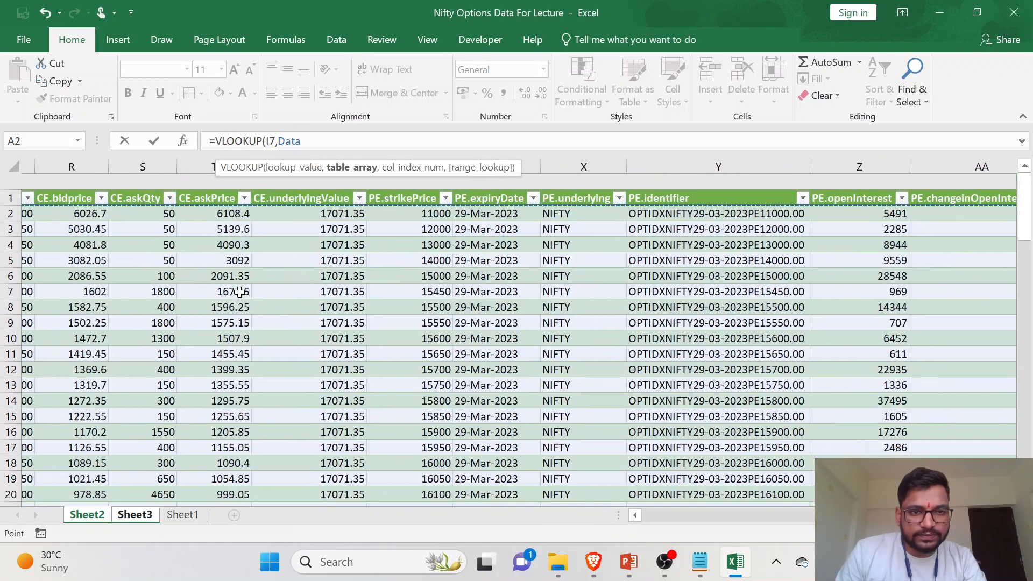
scroll(534, 221, left, 4)
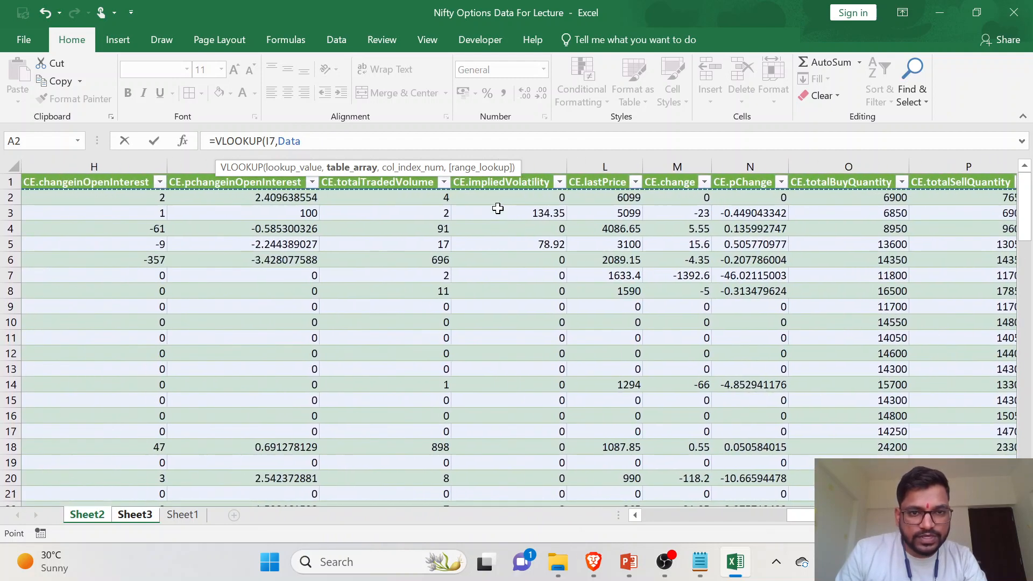
scroll(498, 208, left, 2)
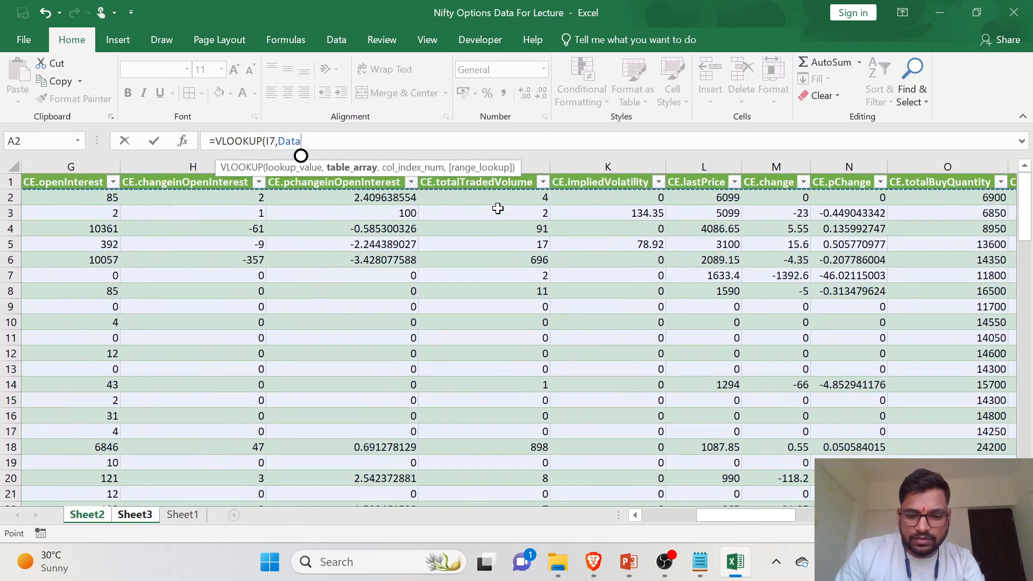
text(,)
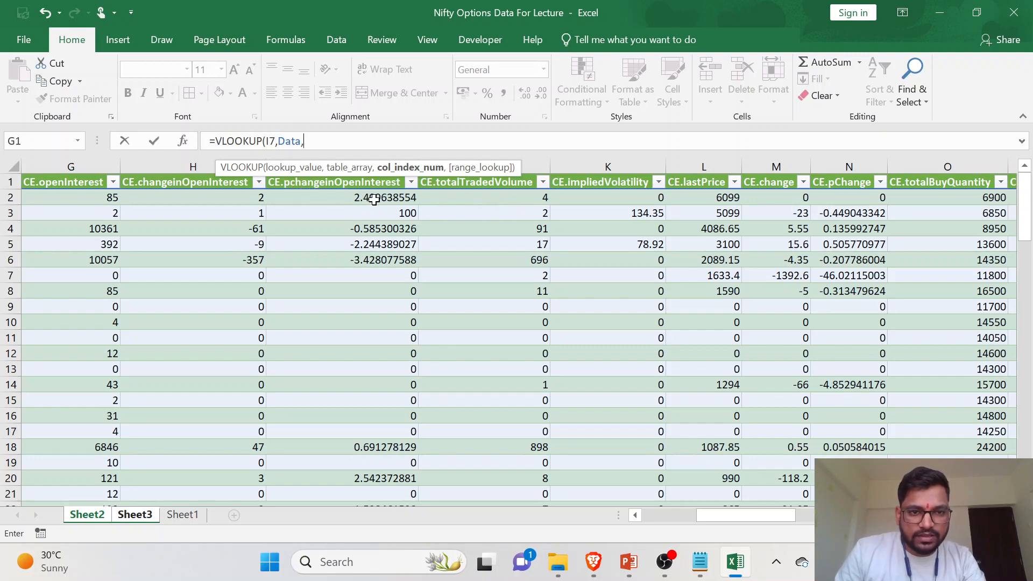
scroll(338, 195, left, 2)
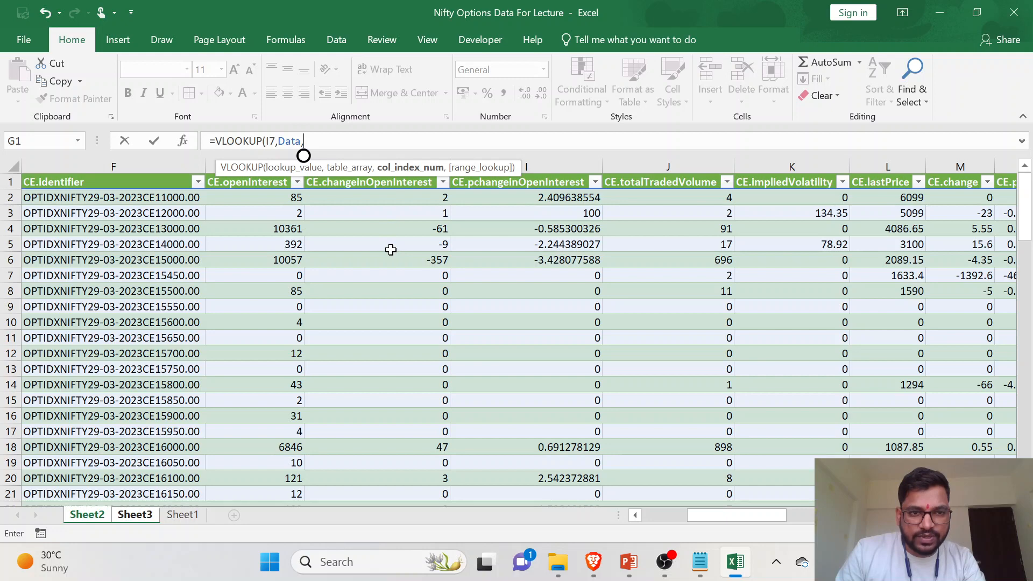
scroll(602, 209, left, 3)
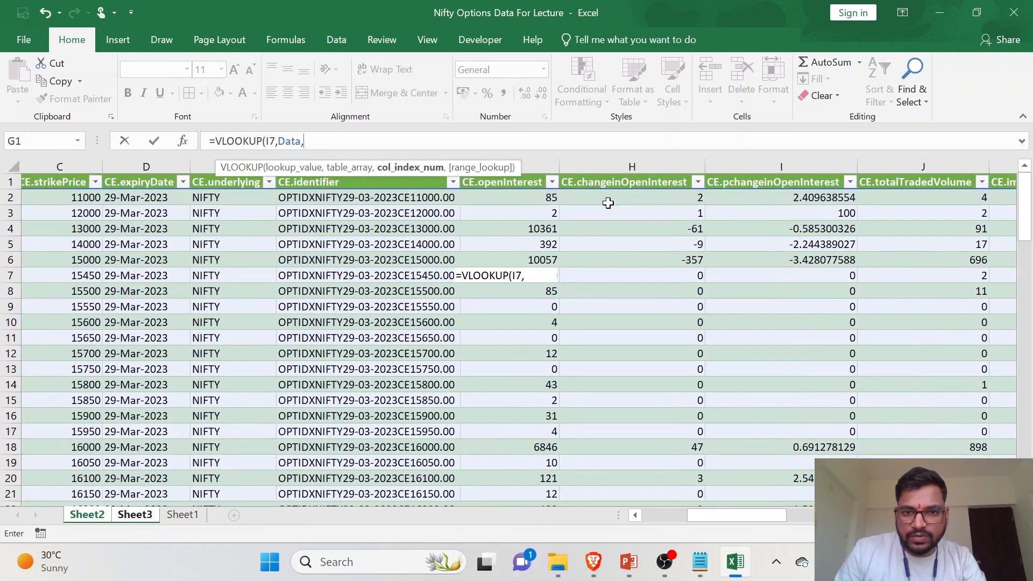
scroll(601, 209, left, 1)
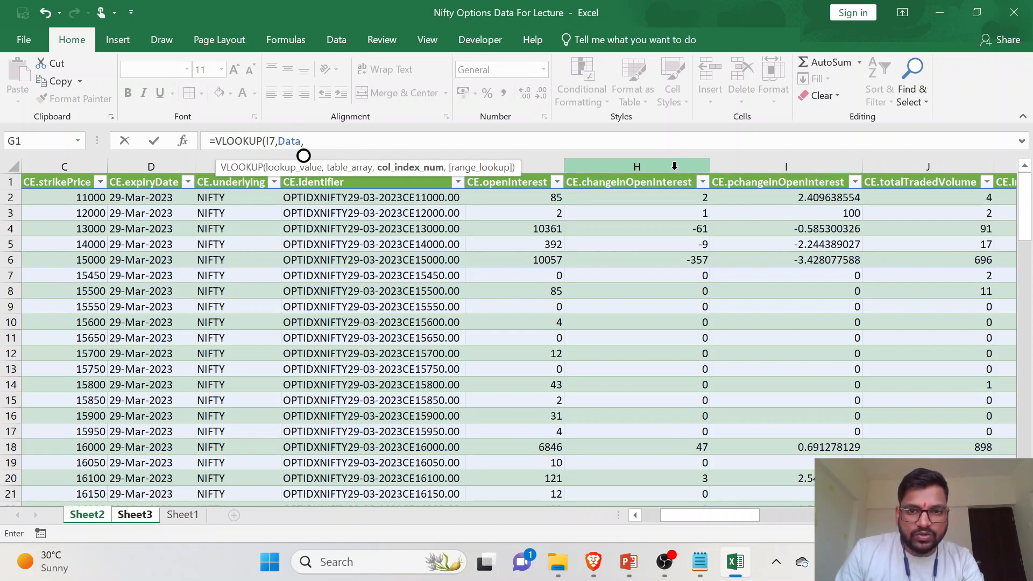
text(8)
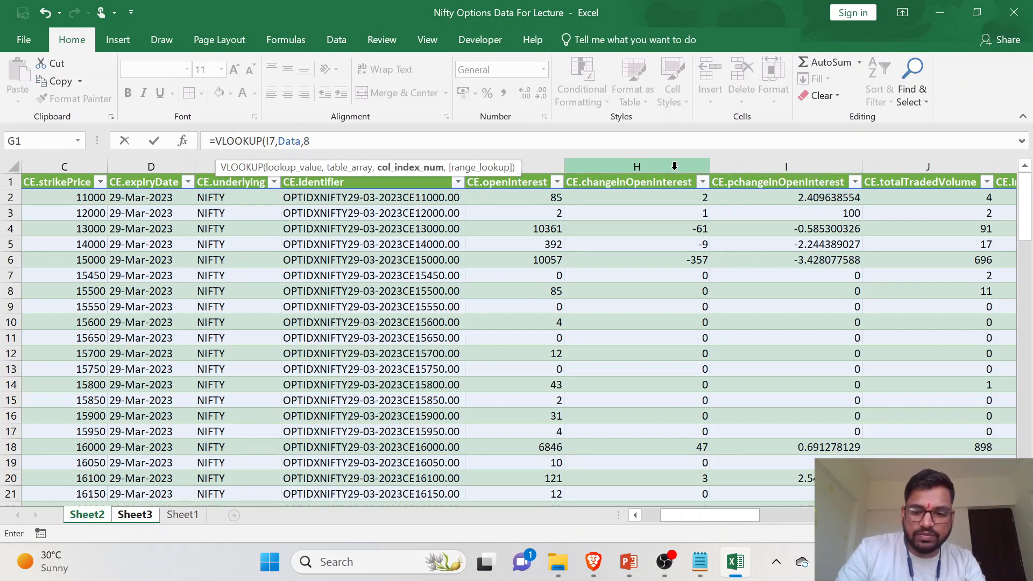
text(,0))
key(Return)
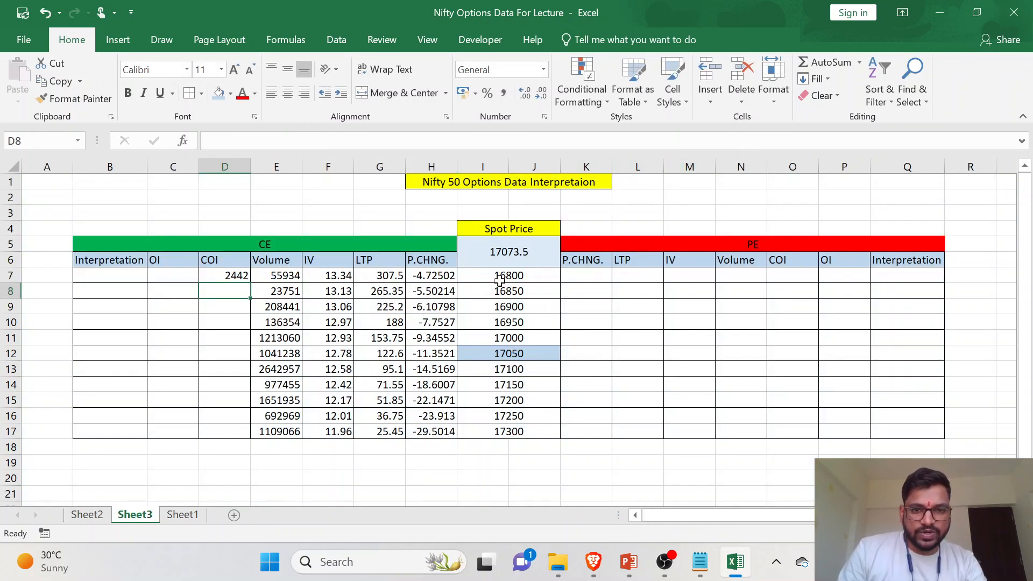
- Fill the CE COI formula from D7 down through D17 for all listed strikes
click(230, 275)
double_click(250, 283)
click(237, 318)
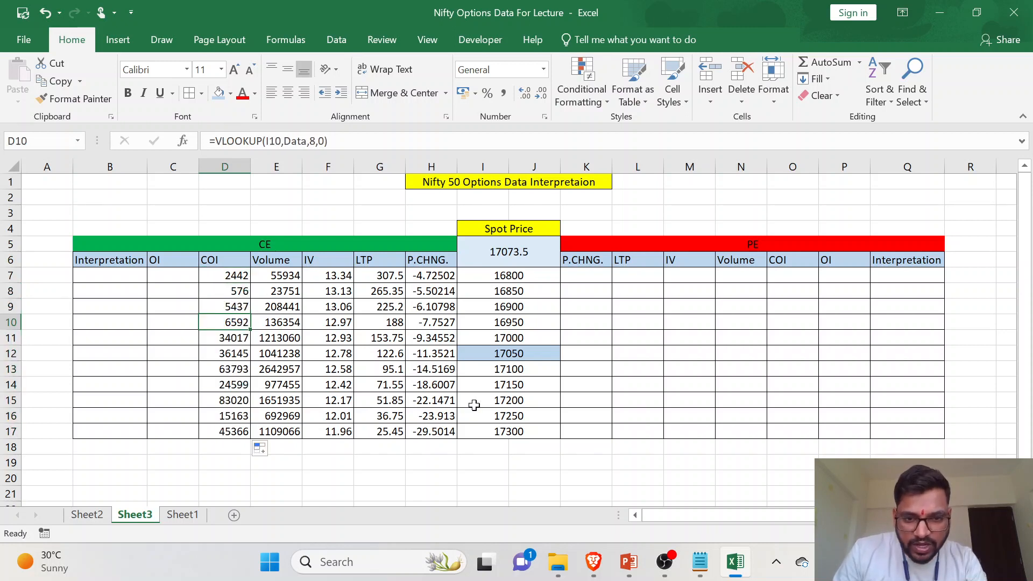
- Check the 17100 strike's COI in D13 against its CE.changeinOpenInterest value on Sheet2
click(508, 372)
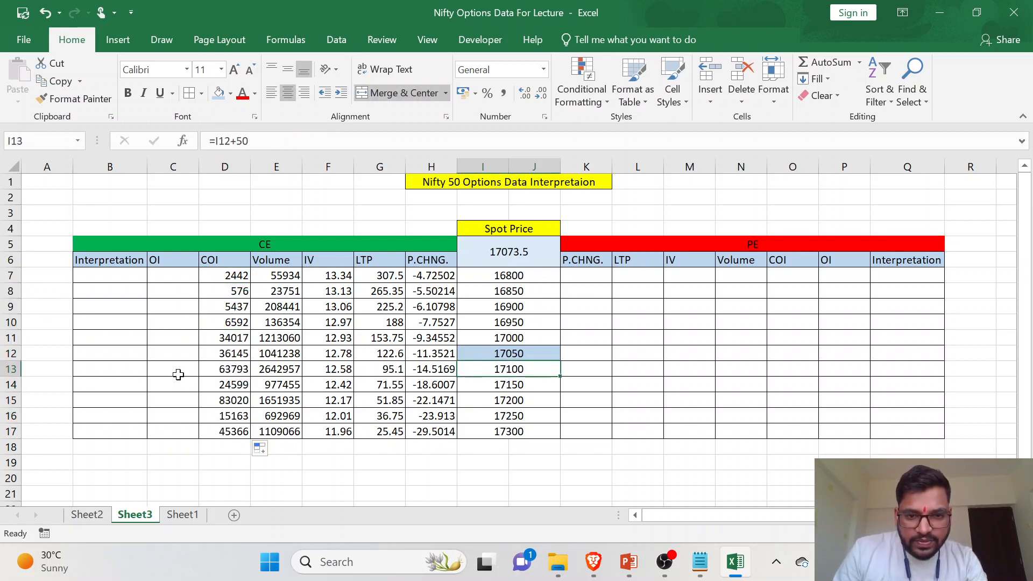
click(10, 369)
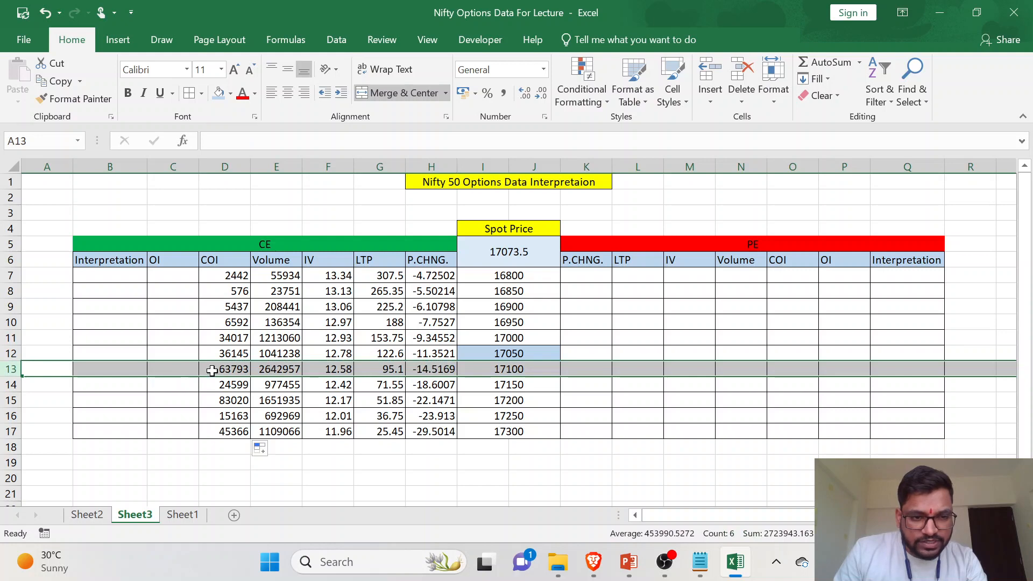
click(86, 515)
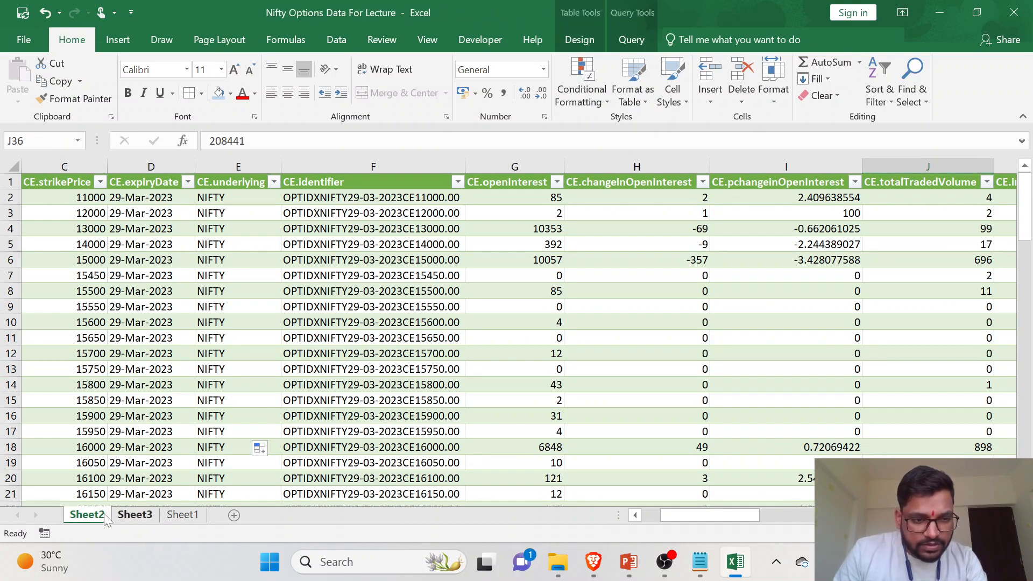
click(132, 515)
click(87, 514)
scroll(78, 391, down, 14)
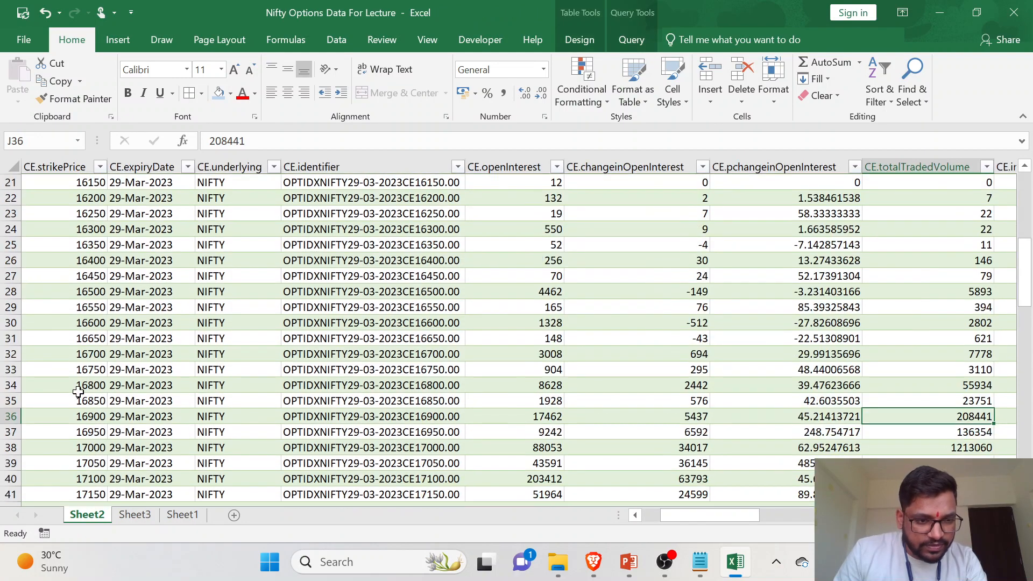
scroll(78, 392, up, 3)
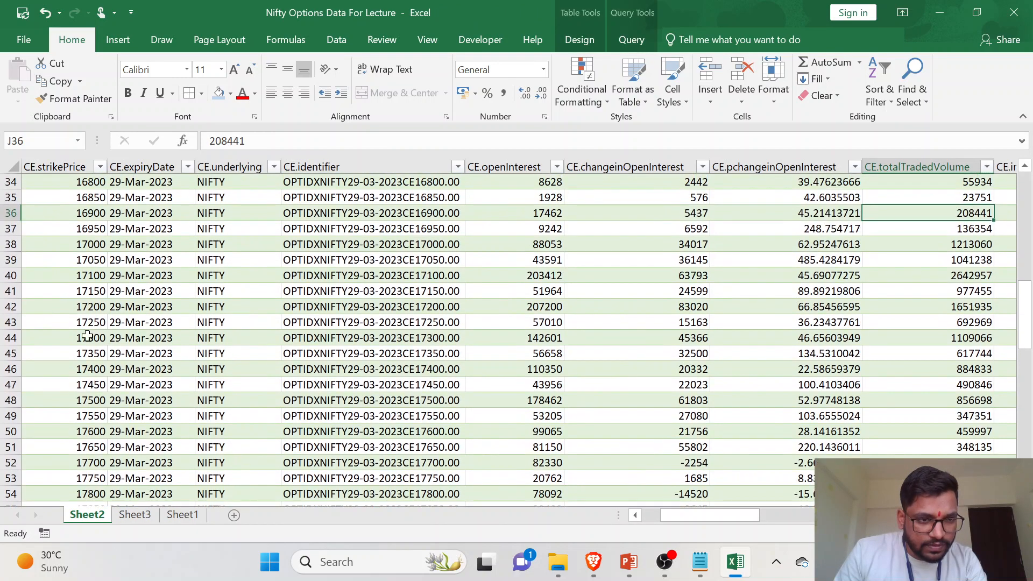
click(11, 275)
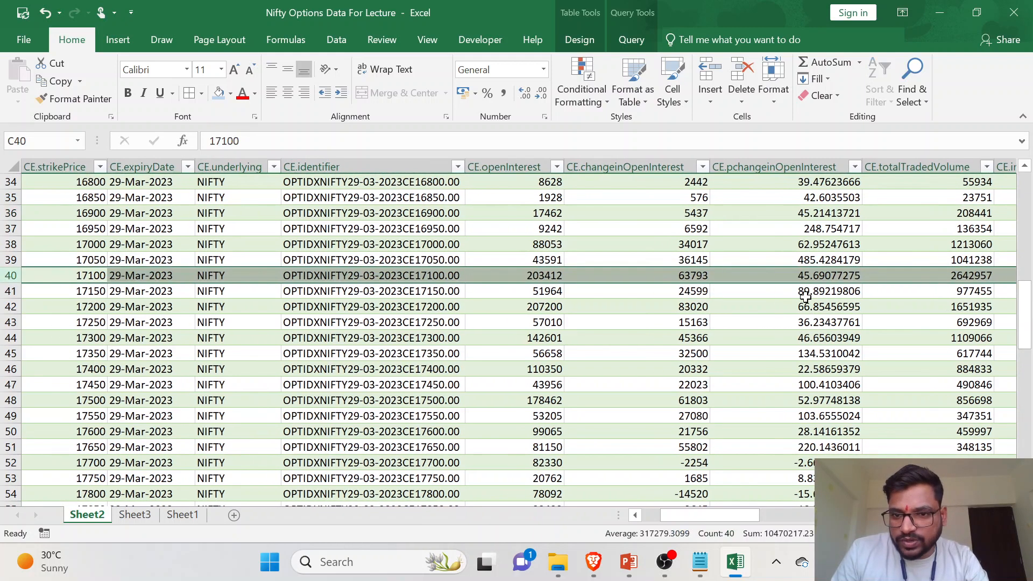
scroll(875, 287, up, 1)
scroll(874, 288, right, 2)
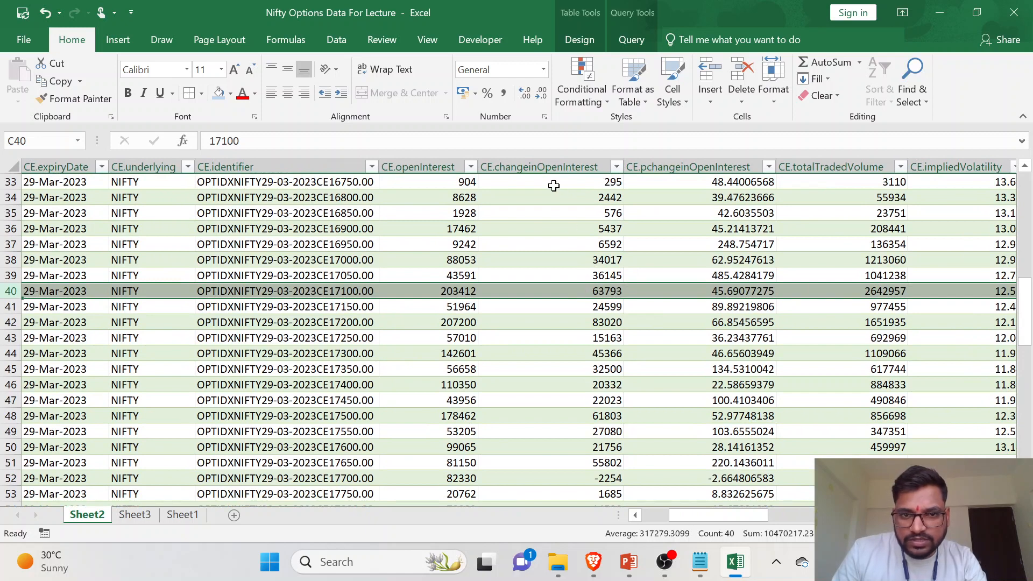
click(145, 516)
click(226, 371)
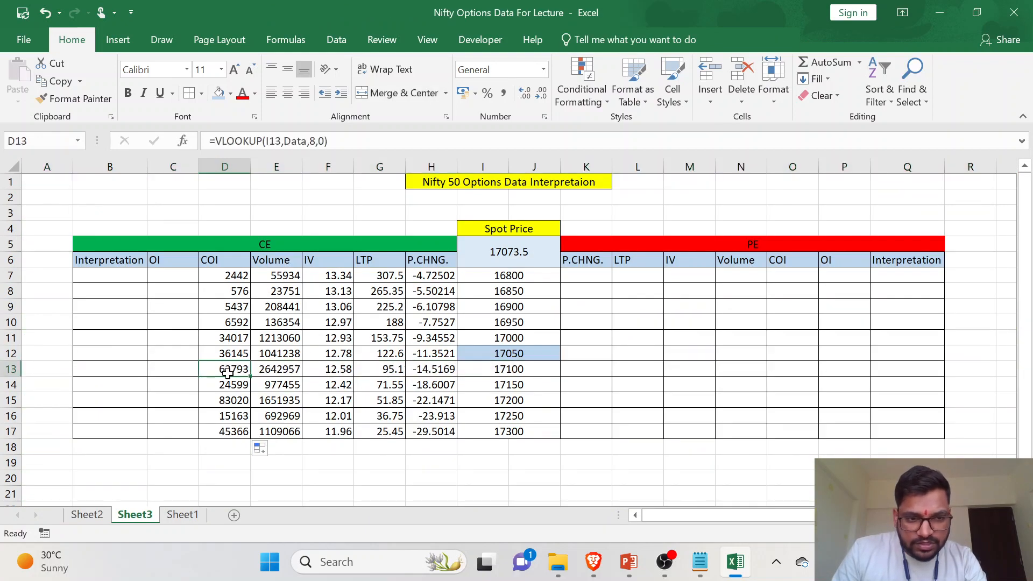
- Start a VLOOKUP in the CE OI cell C7 on Sheet3 with strike cell I7 as the lookup value
click(152, 276)
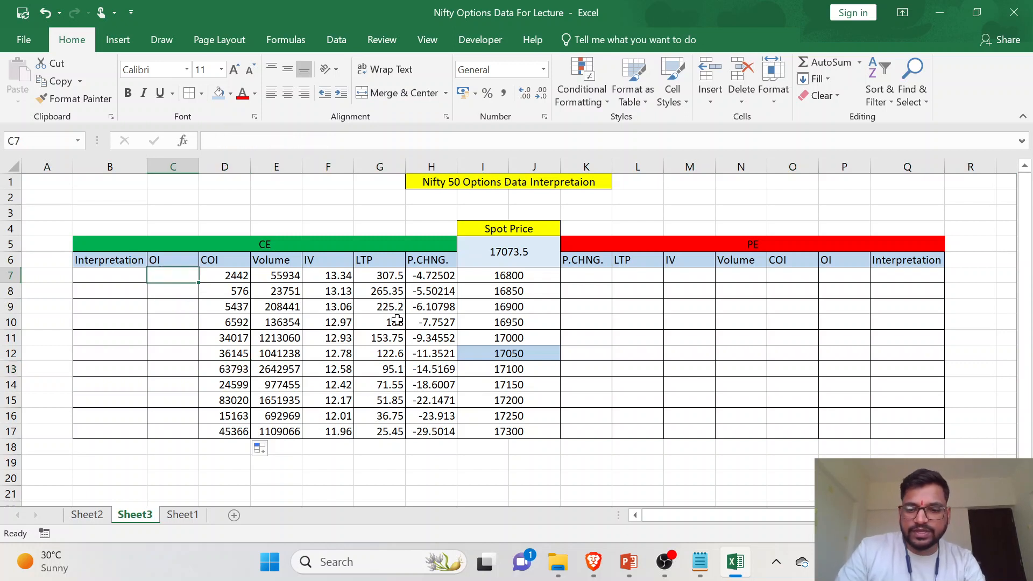
text(=VL)
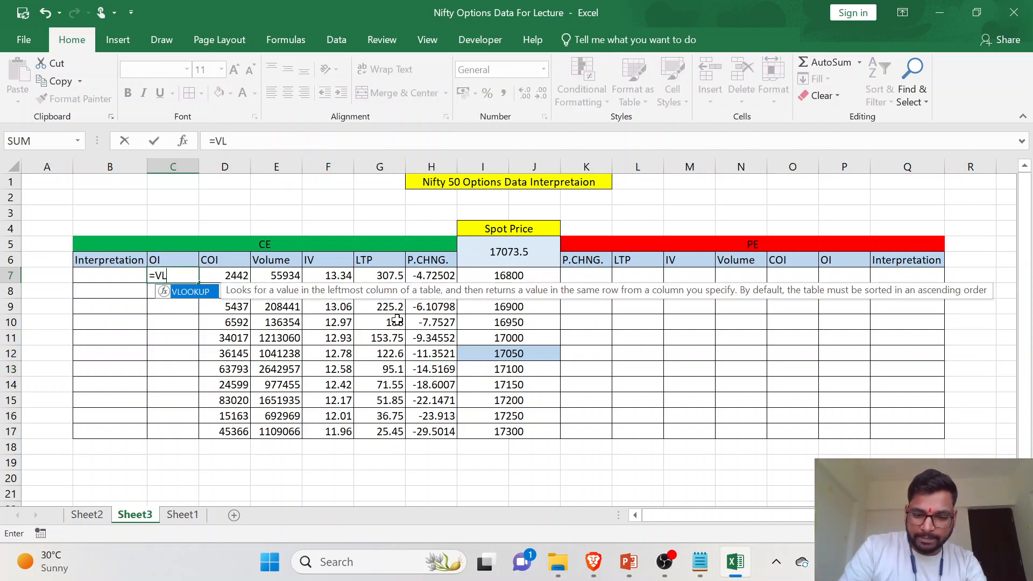
text(OOKUP()
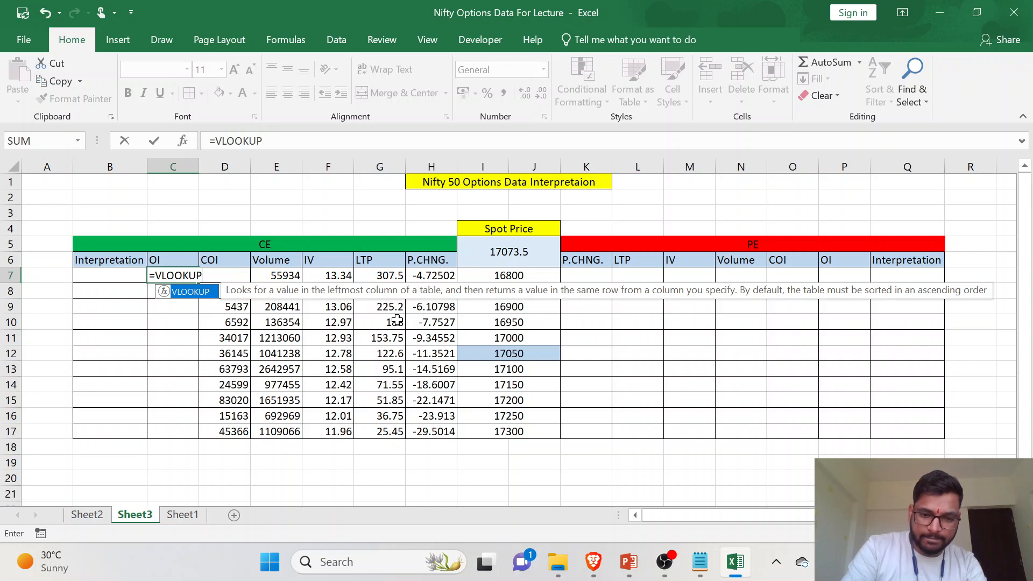
click(506, 275)
text(,)
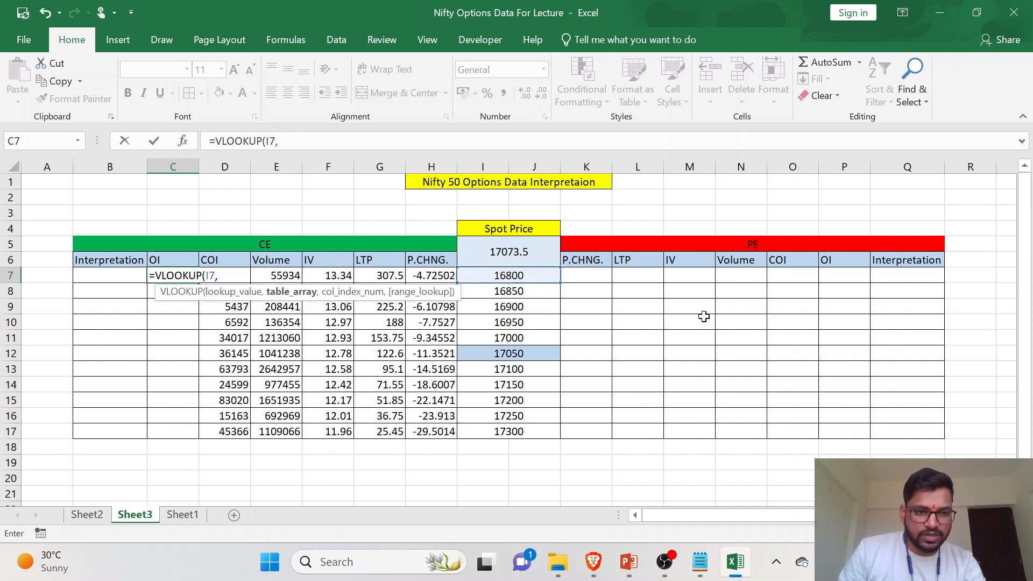
- Set the whole Data table on Sheet2 as the table array of the C7 VLOOKUP
click(86, 515)
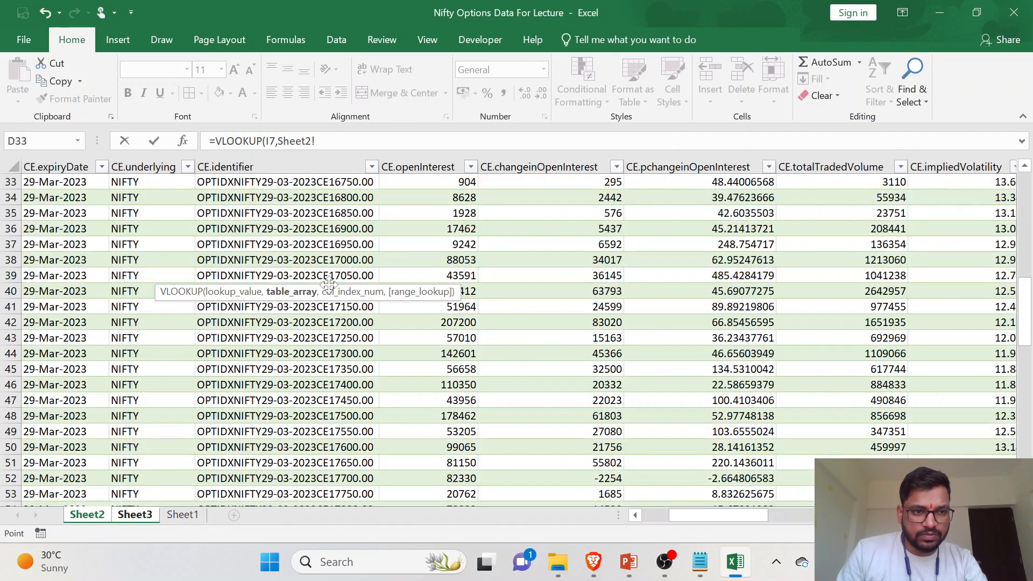
scroll(139, 237, up, 11)
scroll(139, 237, left, 3)
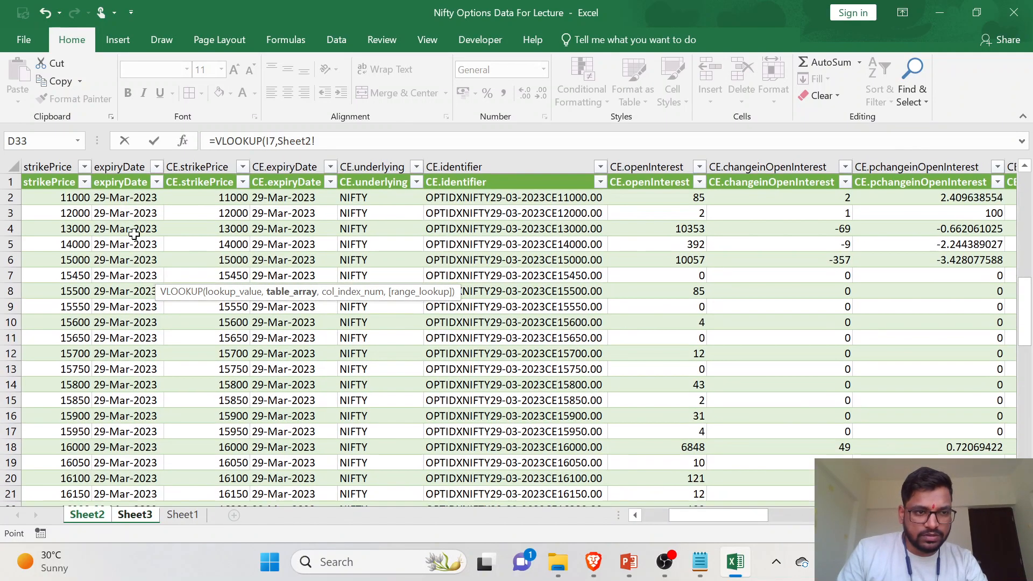
drag(63, 199, 861, 478)
scroll(507, 385, up, 20)
scroll(506, 385, left, 10)
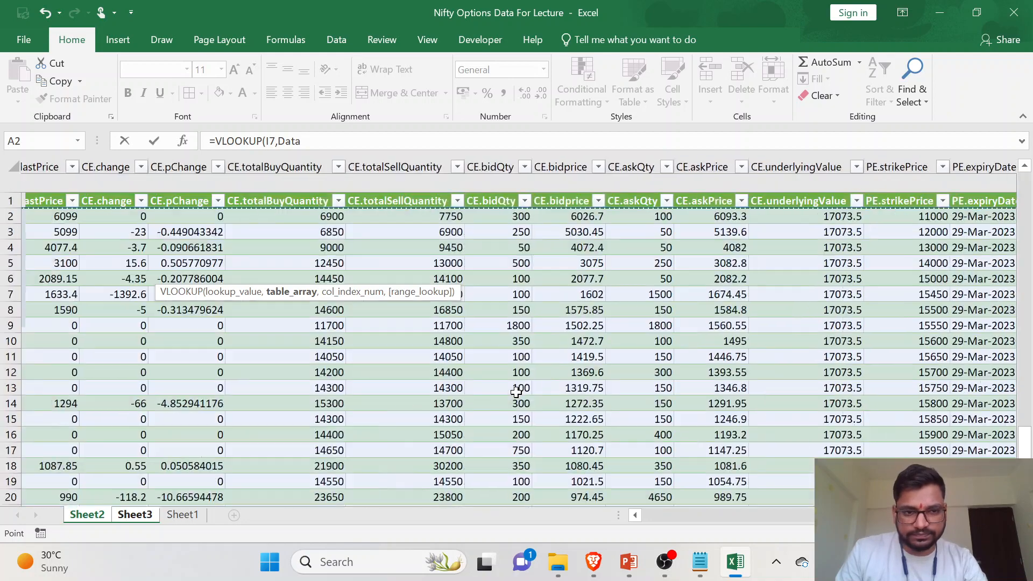
scroll(506, 385, right, 3)
text(,)
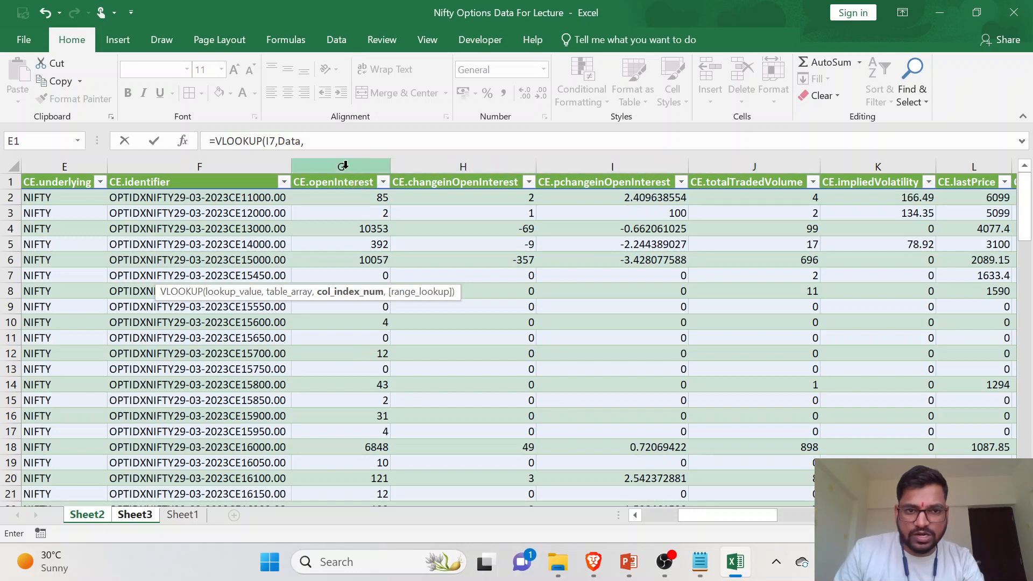
- Complete the C7 VLOOKUP with column index 7 for CE.openInterest and 0 for an exact match, and fill it down to C17
click(335, 142)
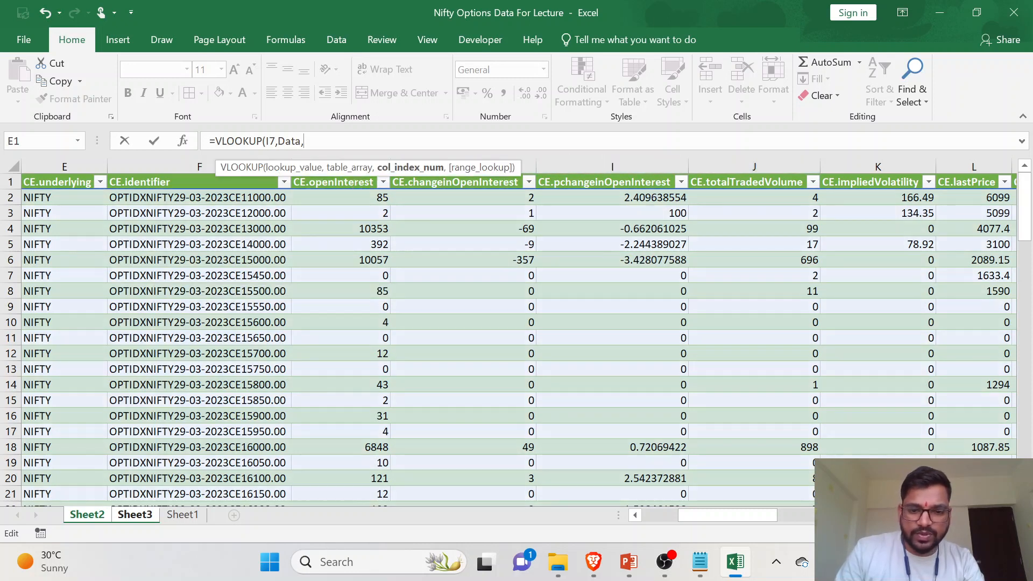
text(7,0))
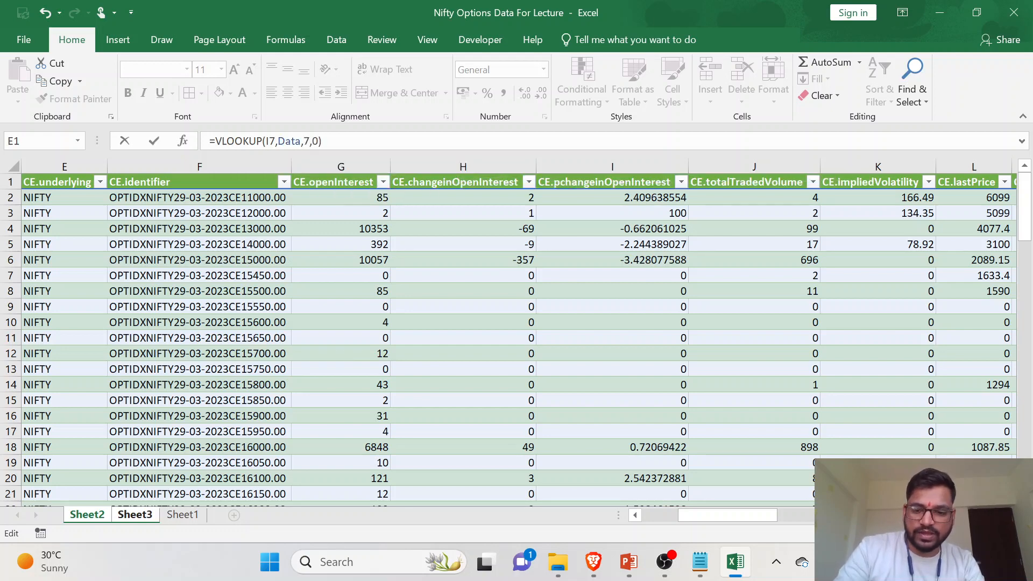
key(Return)
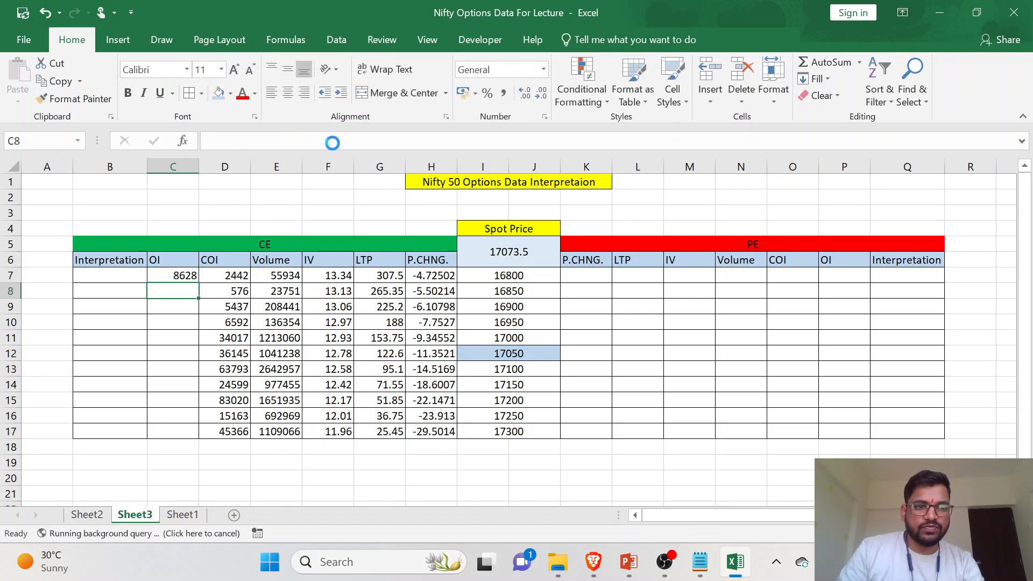
double_click(197, 282)
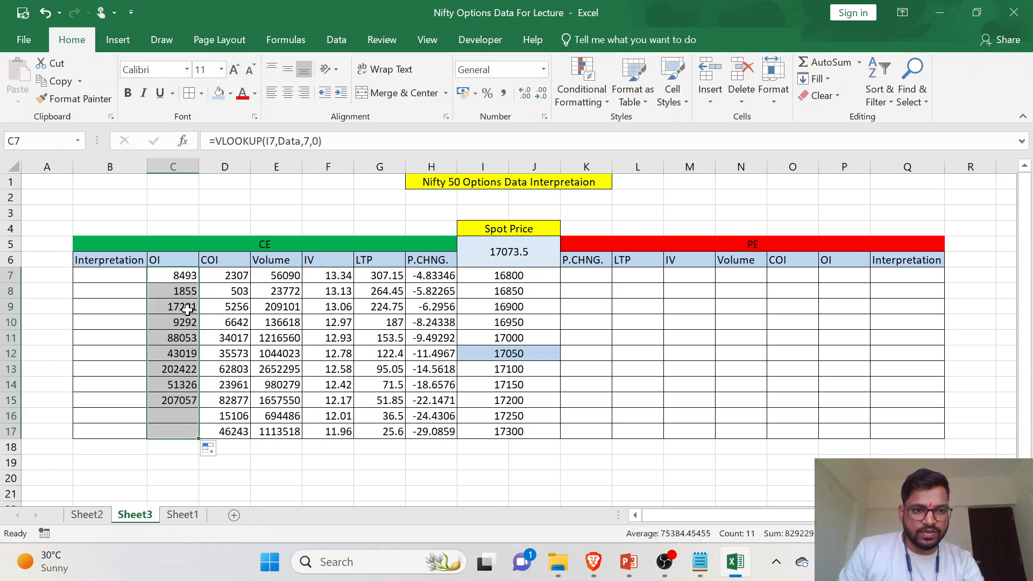
click(185, 321)
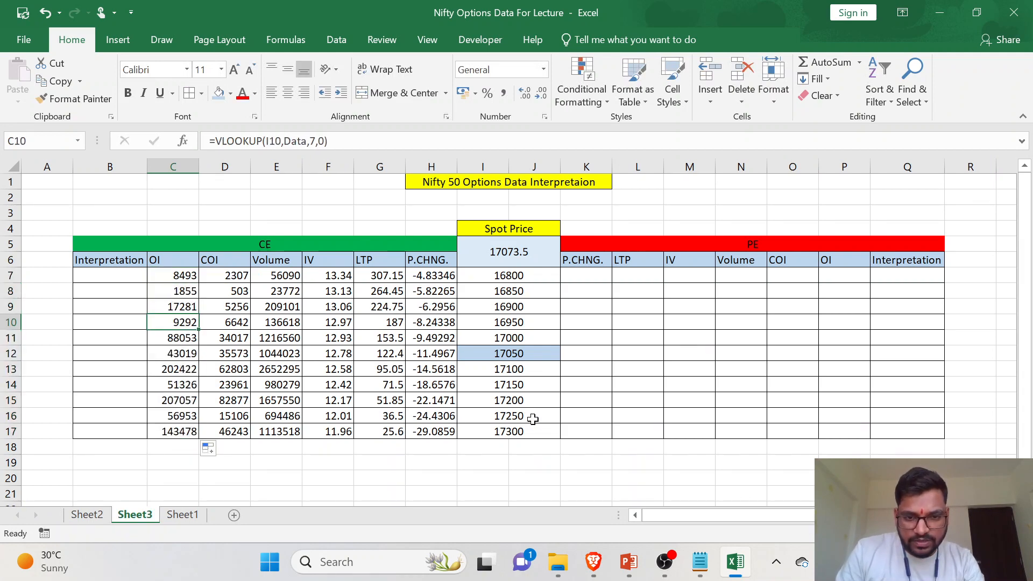
- Check the 17200 strike's OI in C15 against its CE.openInterest value on Sheet2
click(10, 400)
click(87, 515)
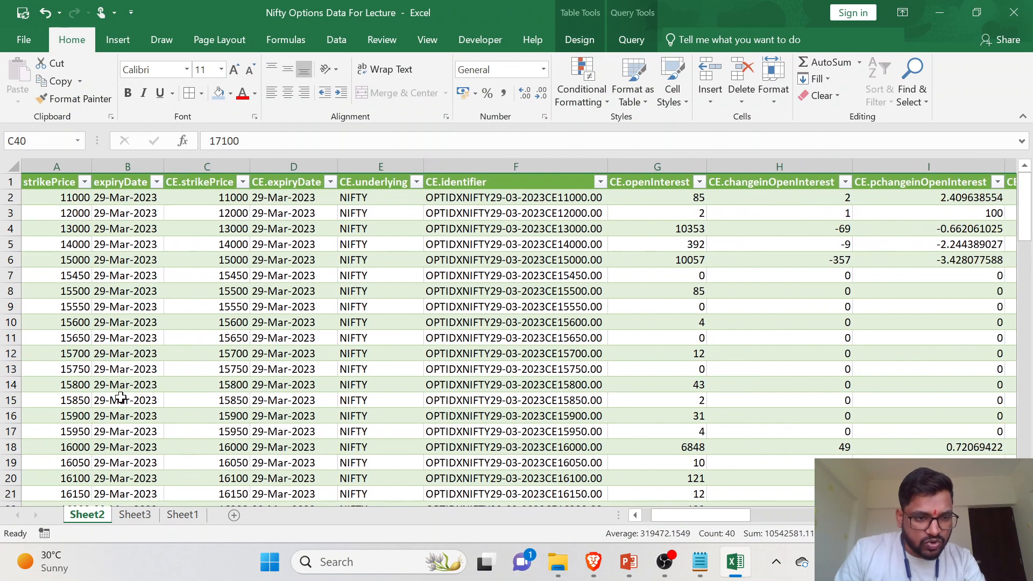
scroll(115, 396, down, 7)
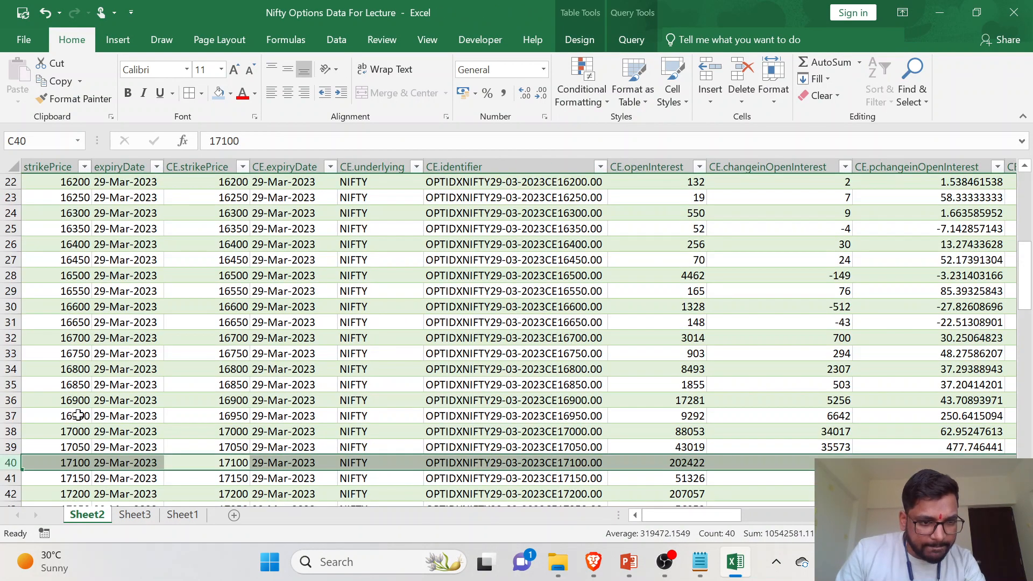
scroll(78, 415, down, 3)
click(15, 359)
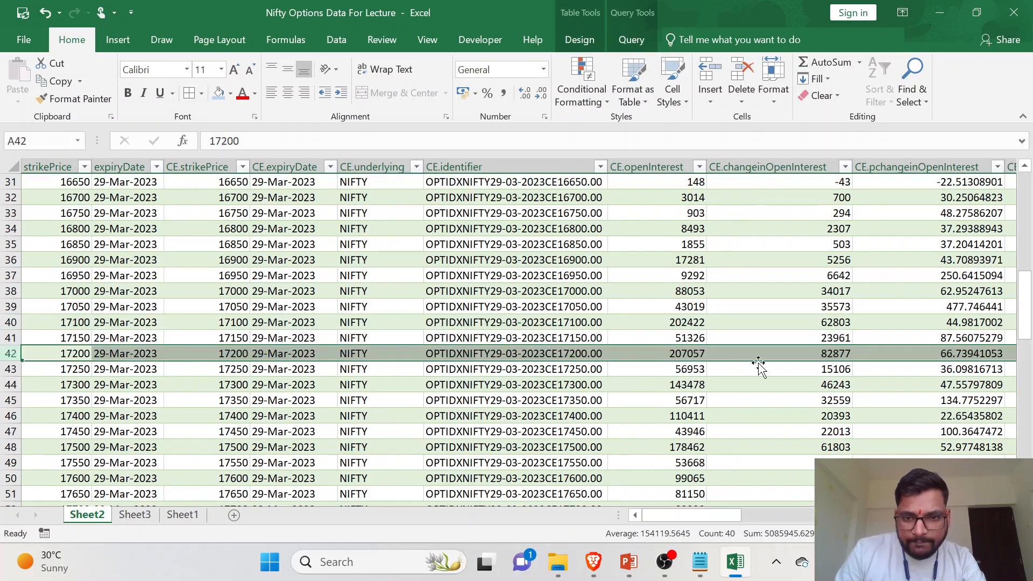
click(672, 355)
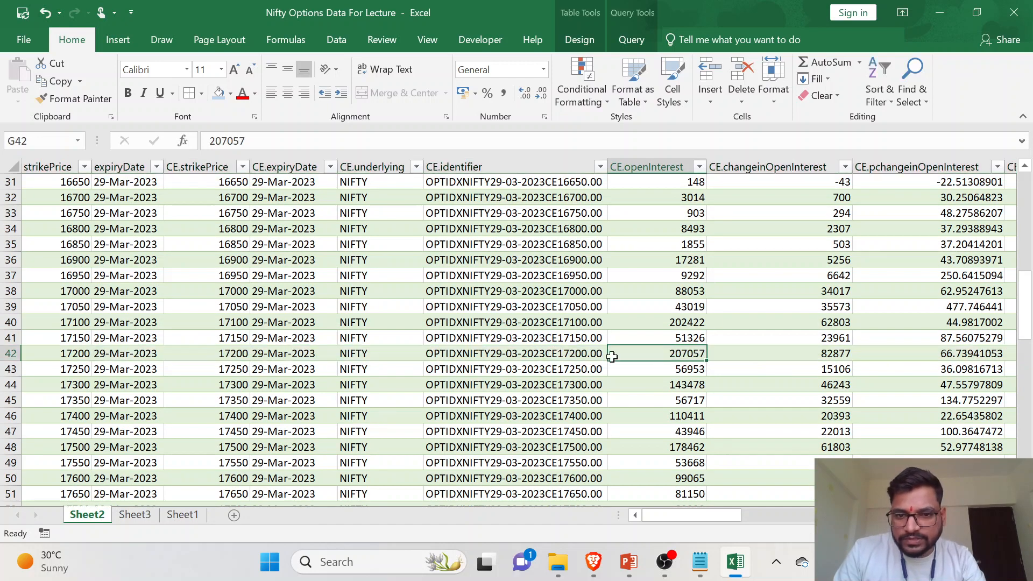
click(135, 514)
click(241, 322)
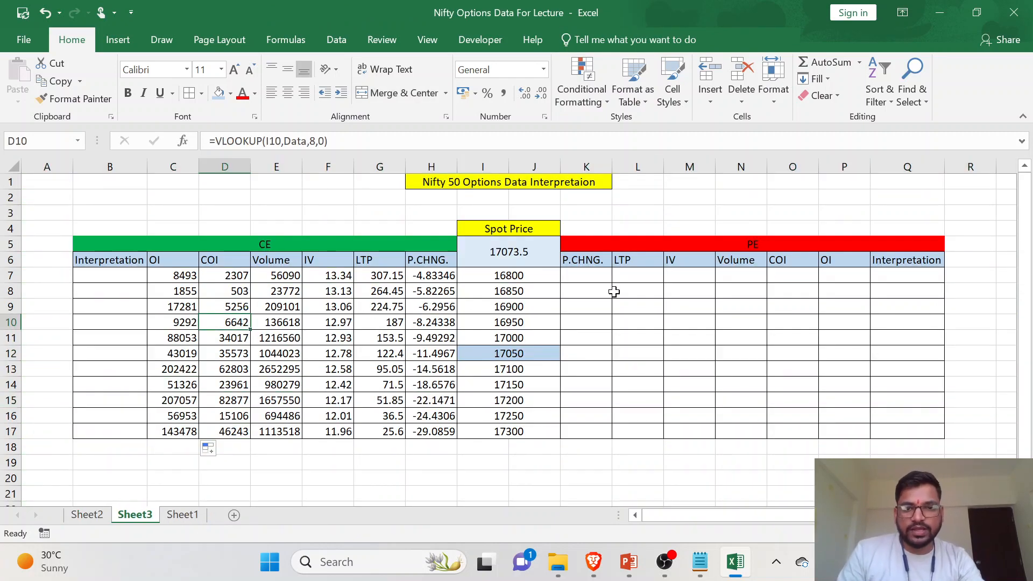
- Start a VLOOKUP in the PE P.CHNG. cell K7 on Sheet3 with strike cell I7 as the lookup value
click(638, 294)
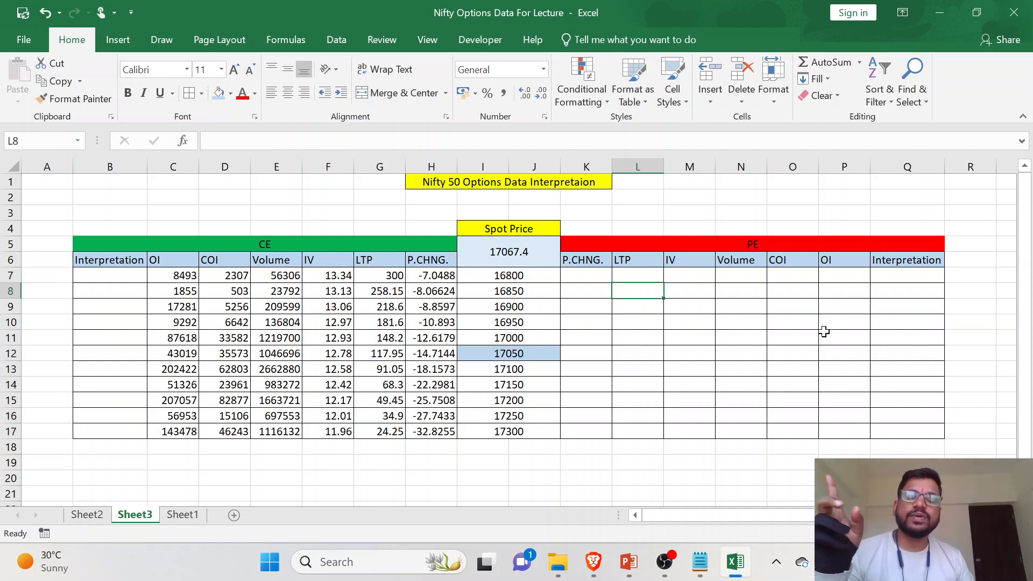
click(588, 273)
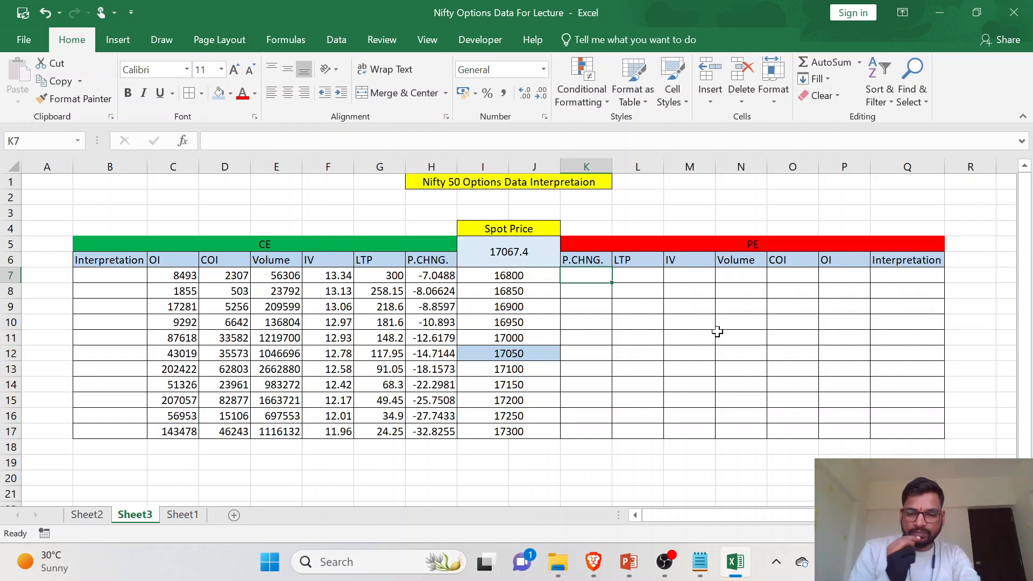
text(=)
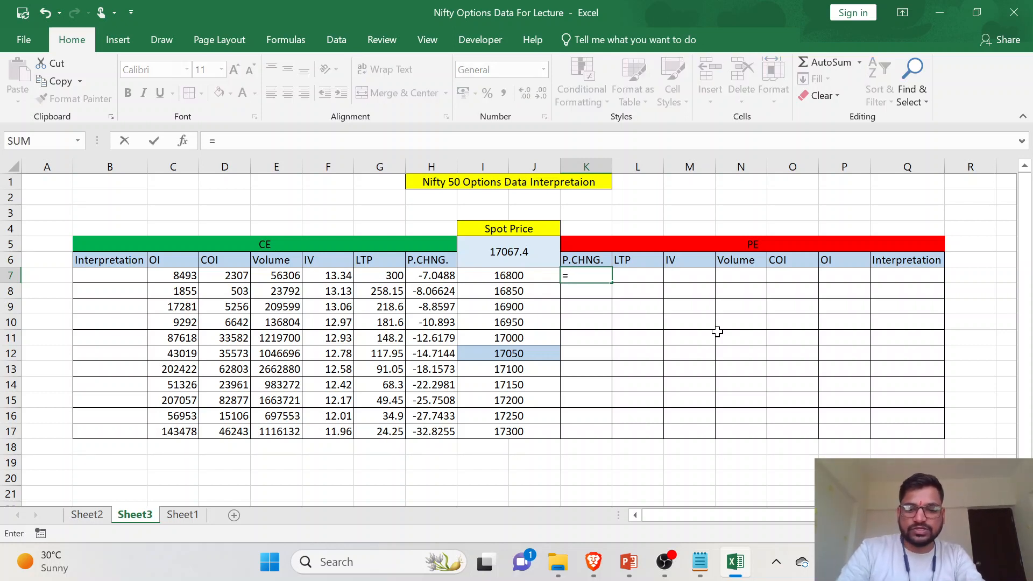
text(VLOOKUP()
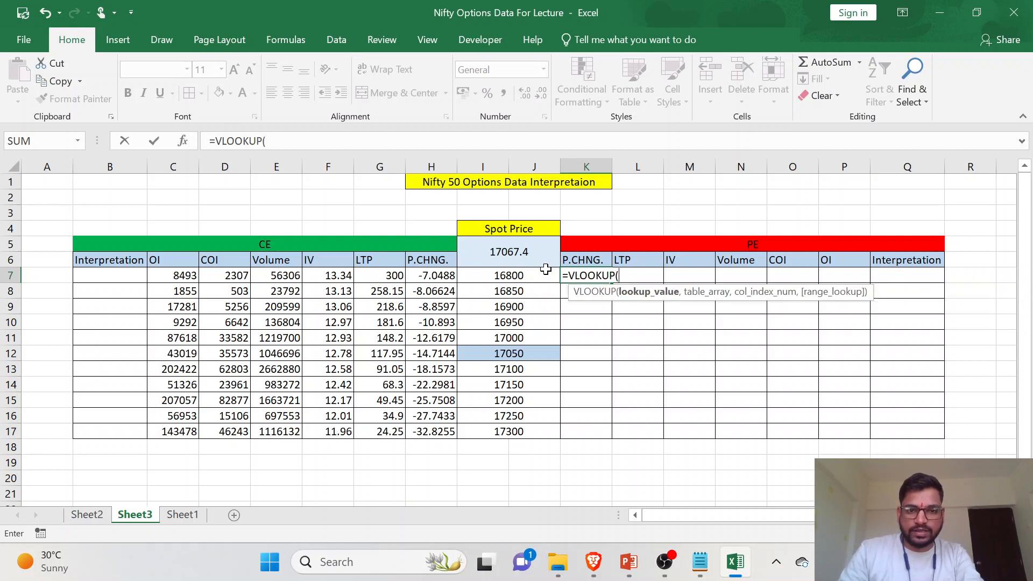
click(543, 276)
text(,)
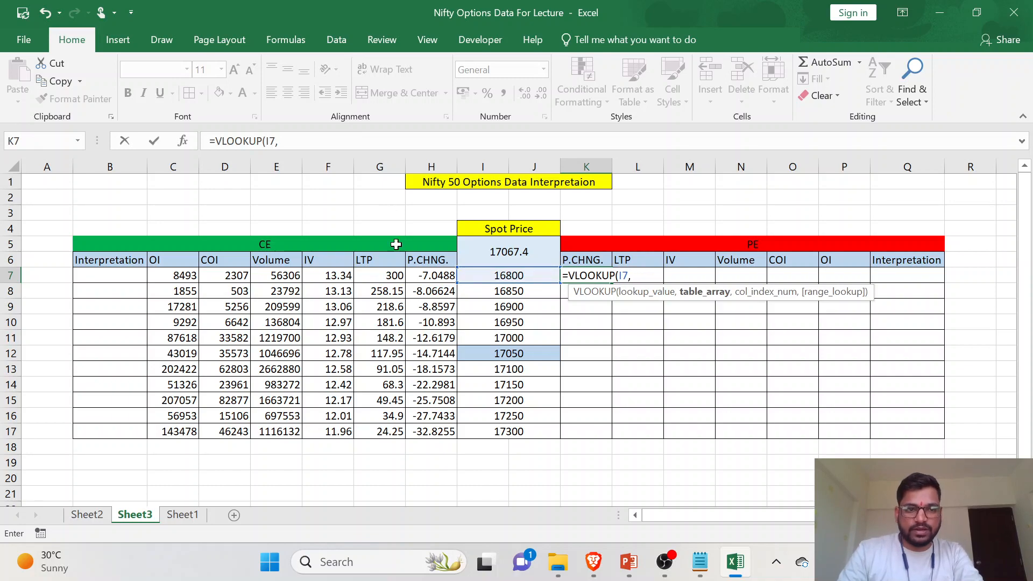
- Set the whole Data table on Sheet2 as the table array of the K7 VLOOKUP
click(86, 514)
scroll(80, 204, up, 10)
drag(54, 197, 876, 479)
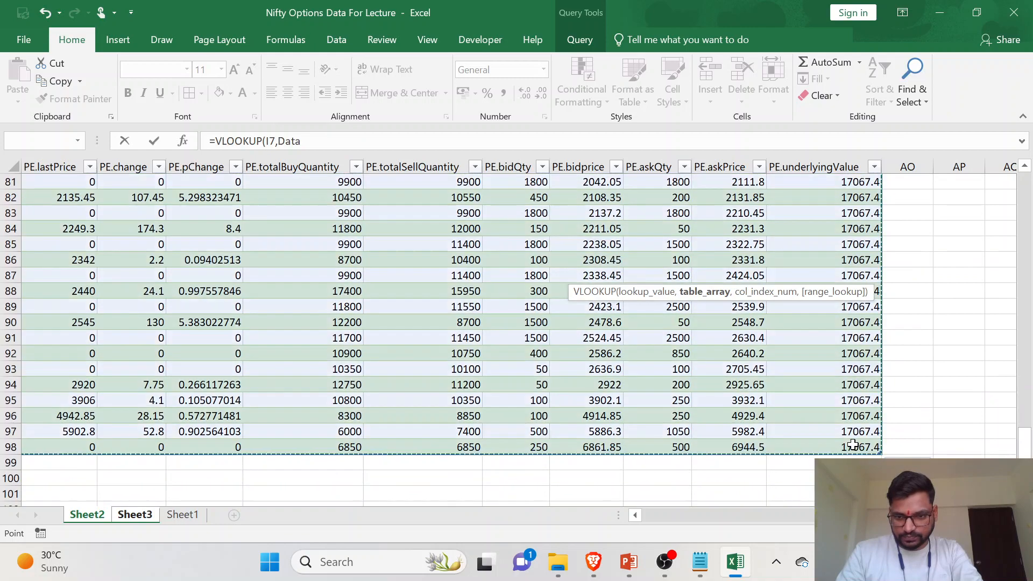
scroll(540, 371, up, 20)
scroll(540, 371, up, 3)
text(,)
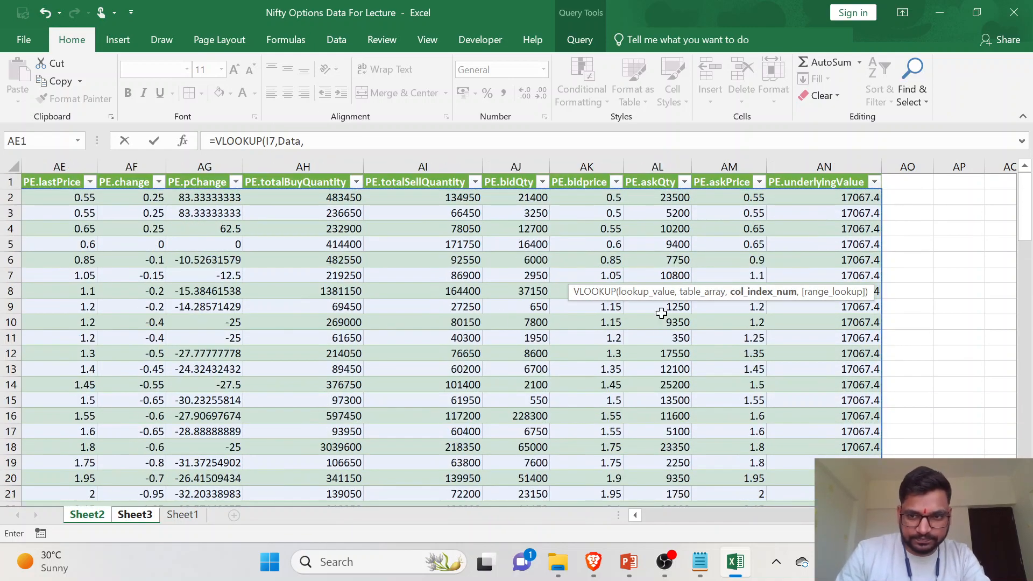
scroll(487, 333, left, 2)
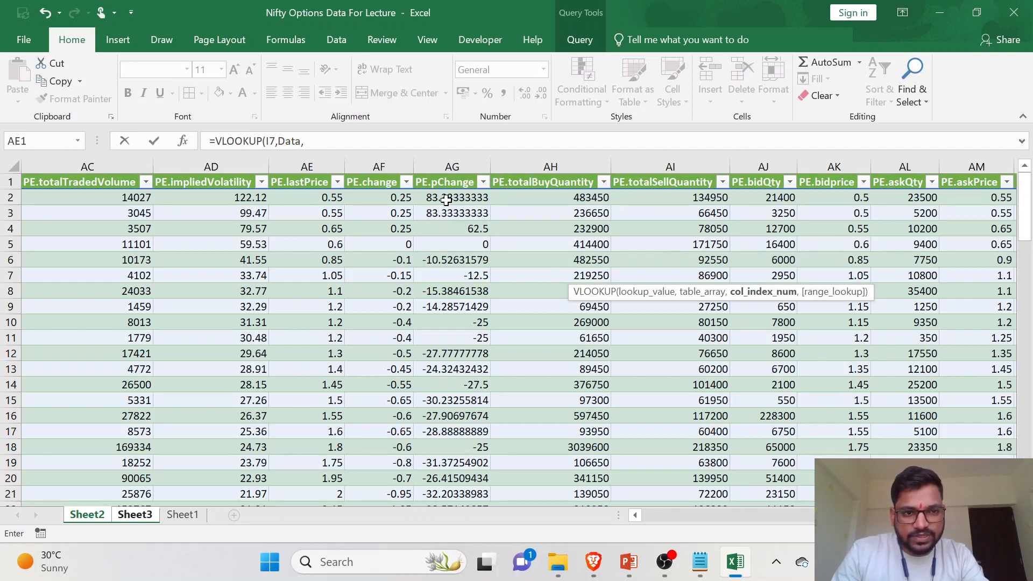
- Cancel the unfinished K7 formula and insert a blank row above the Data table's header row on Sheet2
key(Escape)
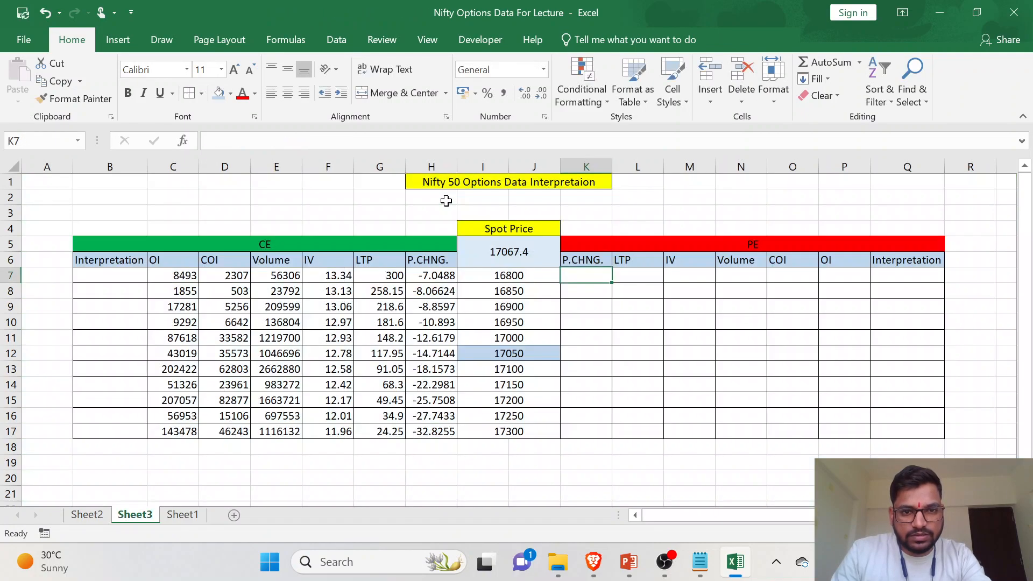
click(89, 514)
scroll(358, 236, left, 10)
scroll(357, 237, left, 2)
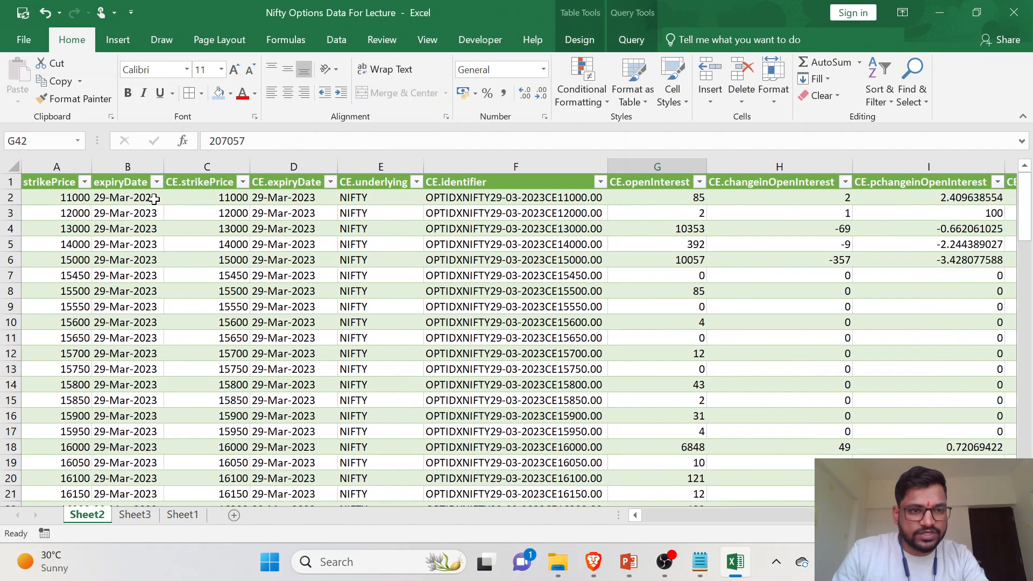
right_click(10, 183)
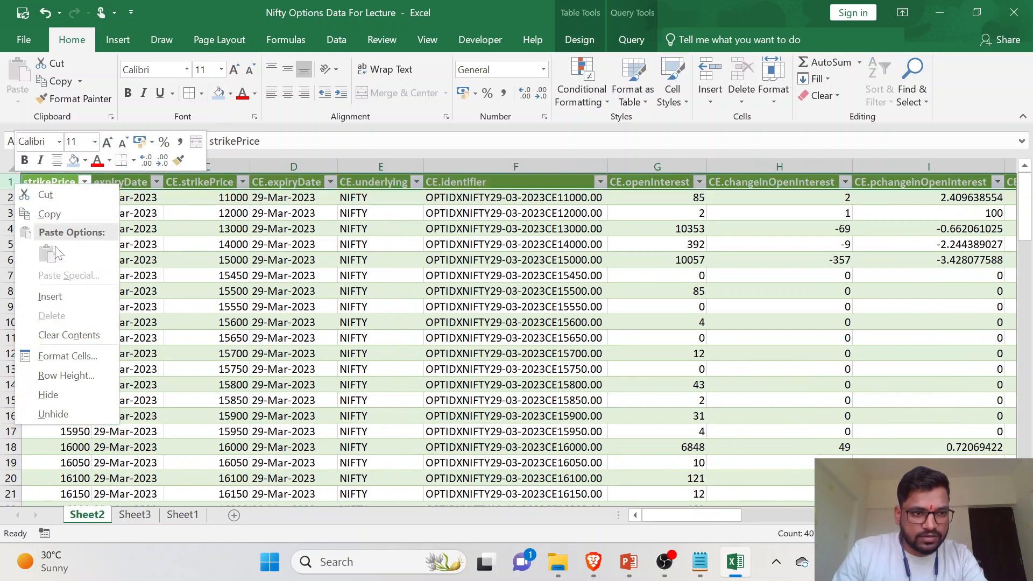
click(79, 299)
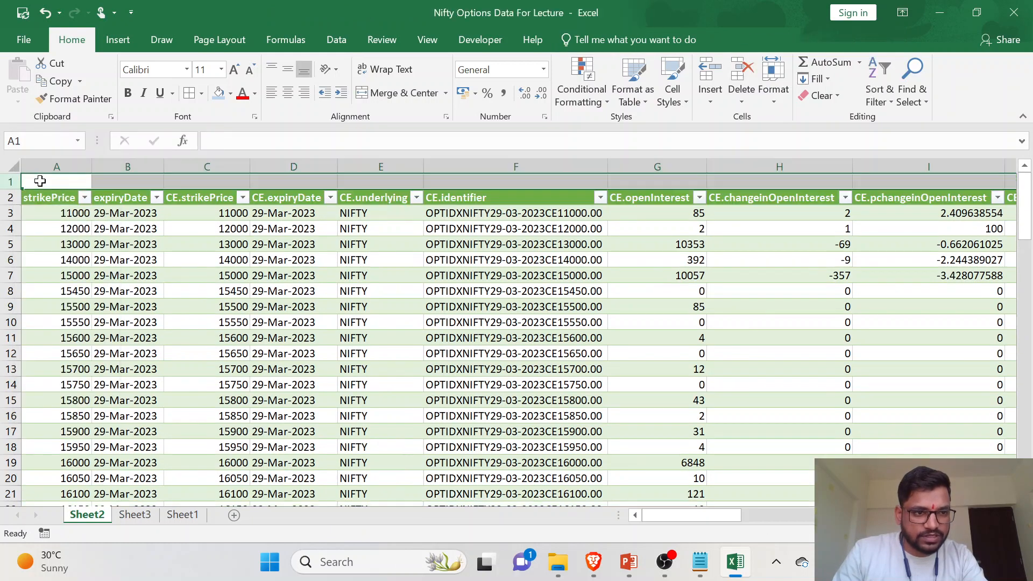
- Number the table columns in row 1 of Sheet2 by entering 1 and 2 and extending the series to 40 in AN1
text(1)
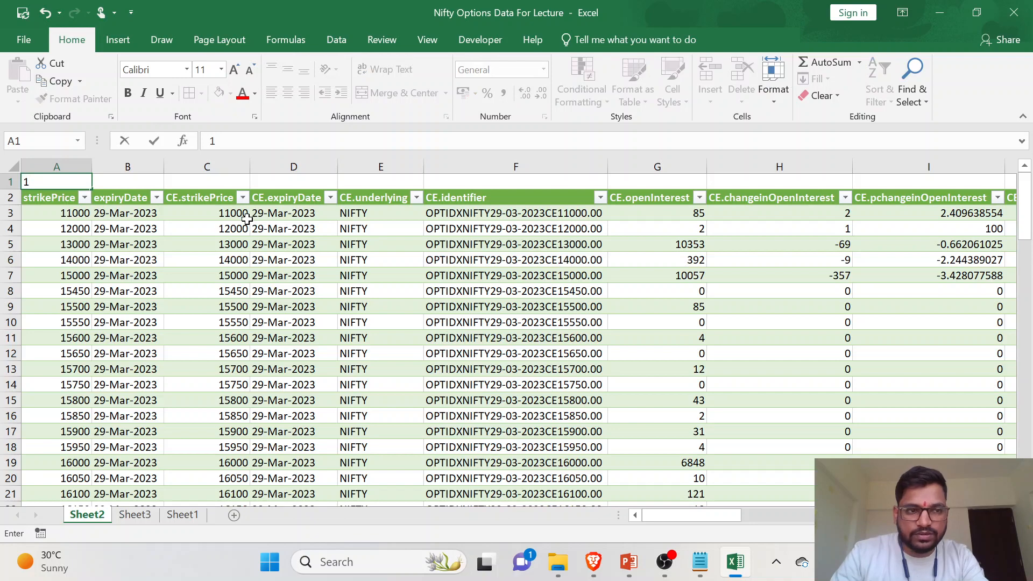
key(Tab)
text(2)
key(Tab)
drag(87, 182, 855, 208)
click(629, 275)
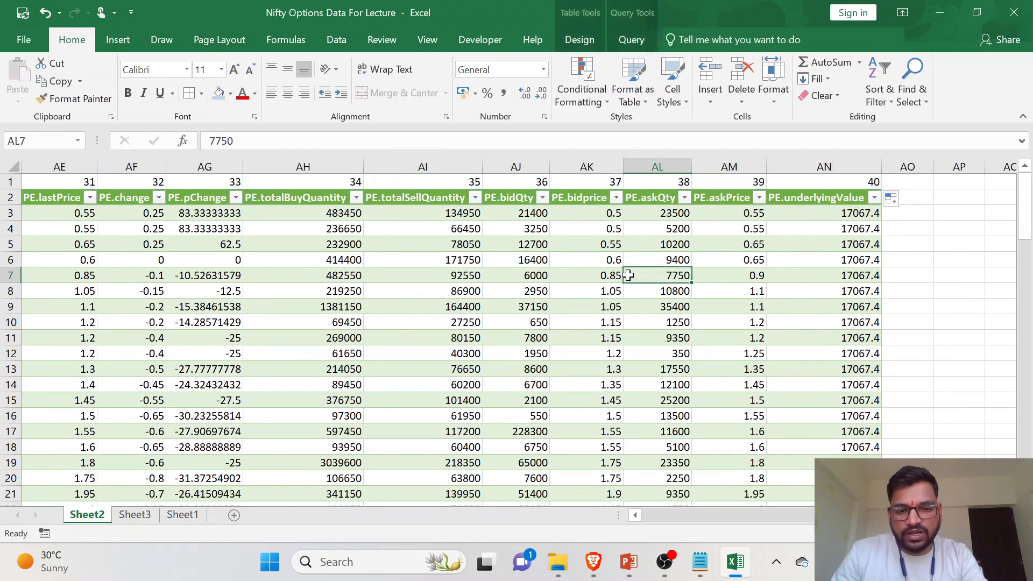
scroll(607, 275, left, 5)
scroll(607, 276, left, 5)
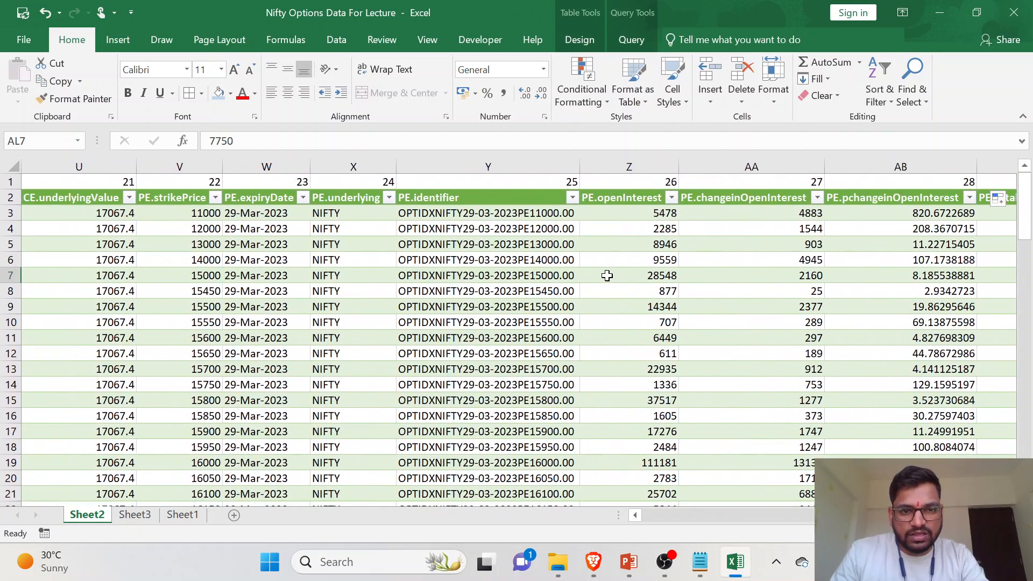
- Start a new VLOOKUP in the PE P.CHNG. cell K7 on Sheet3 with strike cell I7 as the lookup value
click(135, 515)
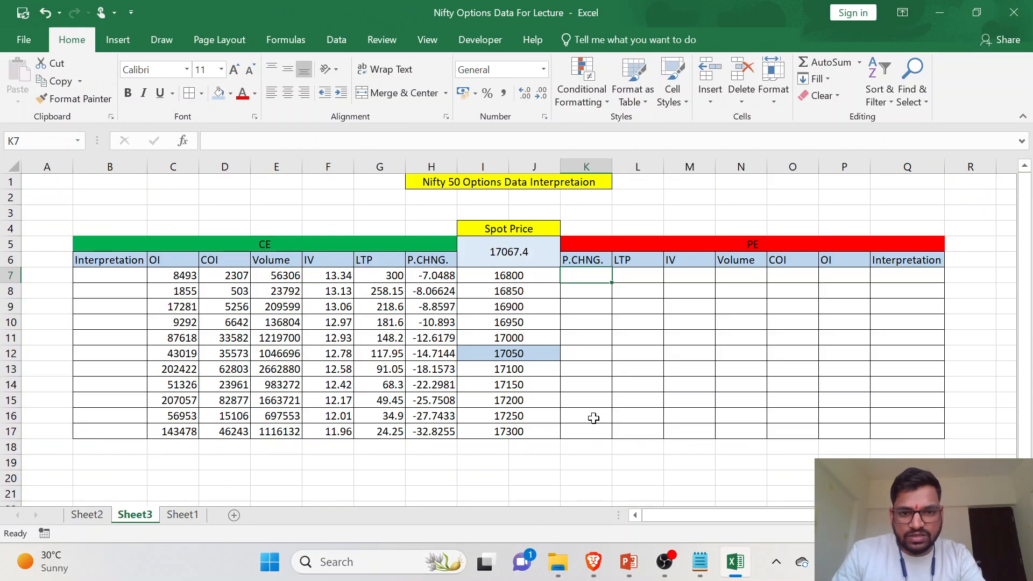
text(=)
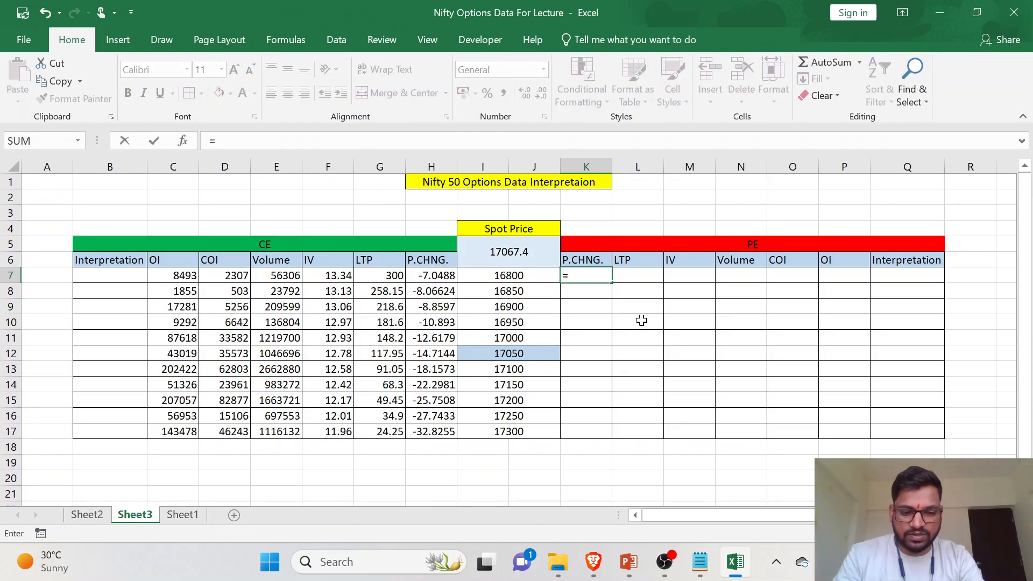
text(VLOOKUP()
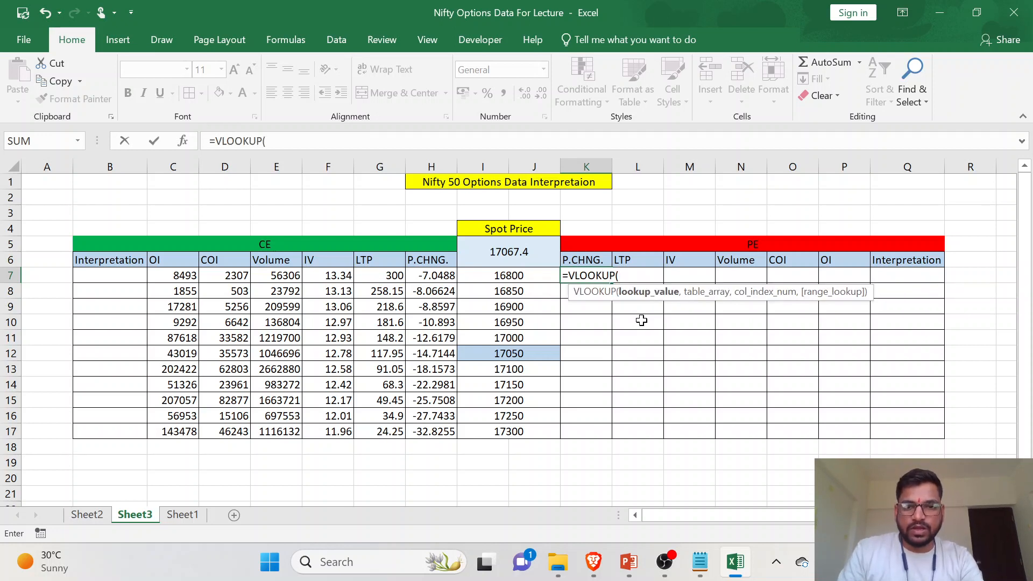
click(538, 273)
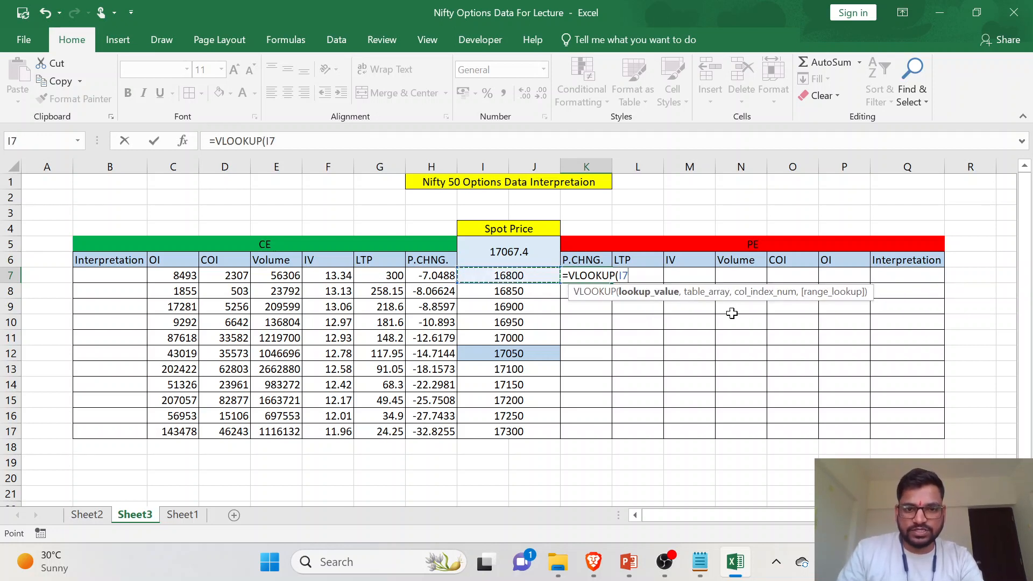
text(,)
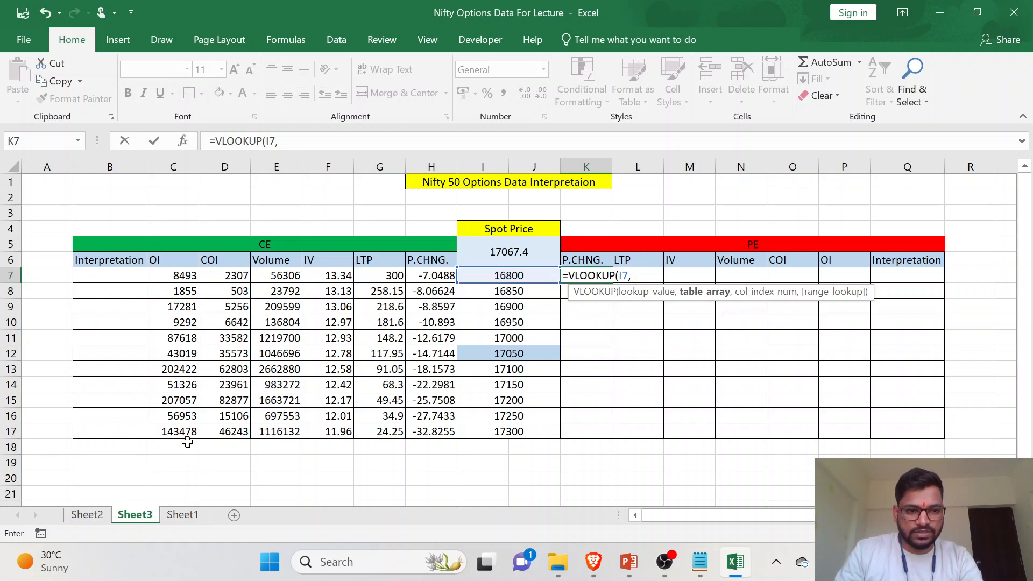
- Set the range A1:AN99 on Sheet2, including the new numbering row, as the table array of the K7 VLOOKUP
click(86, 514)
scroll(138, 242, left, 10)
drag(59, 212, 828, 458)
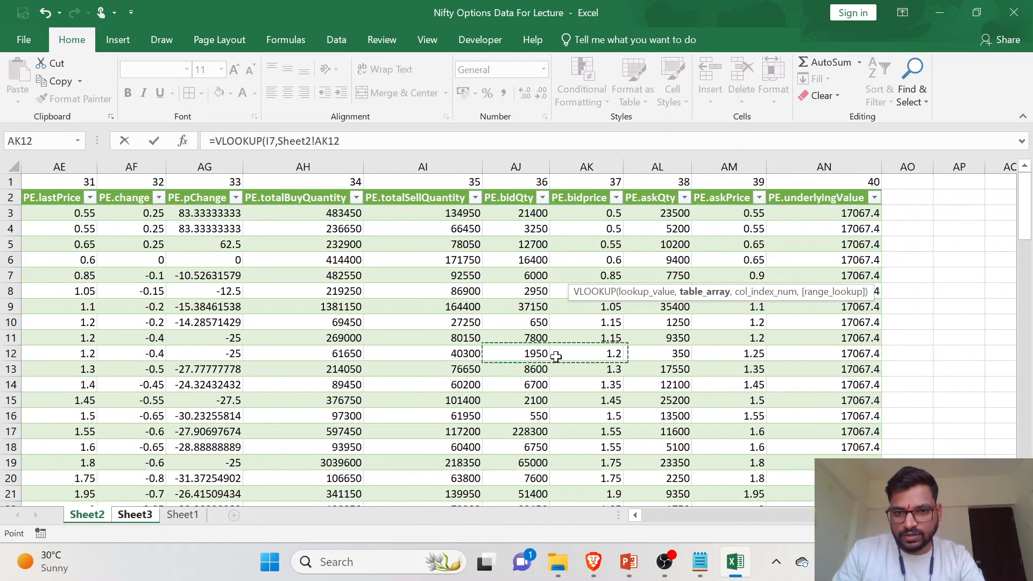
click(559, 353)
scroll(323, 302, left, 15)
scroll(10, 193, left, 6)
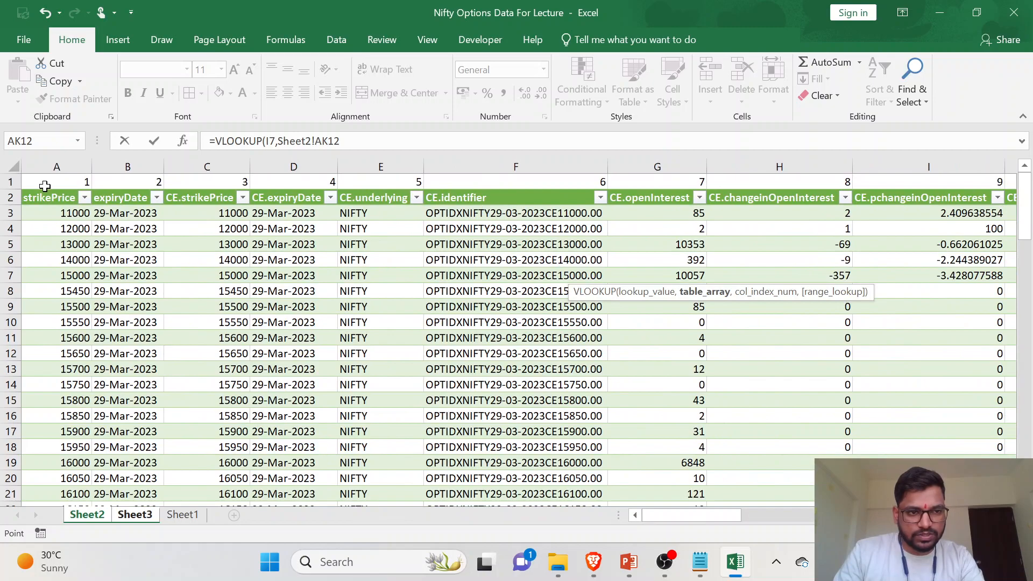
drag(45, 183, 835, 457)
scroll(667, 408, up, 8)
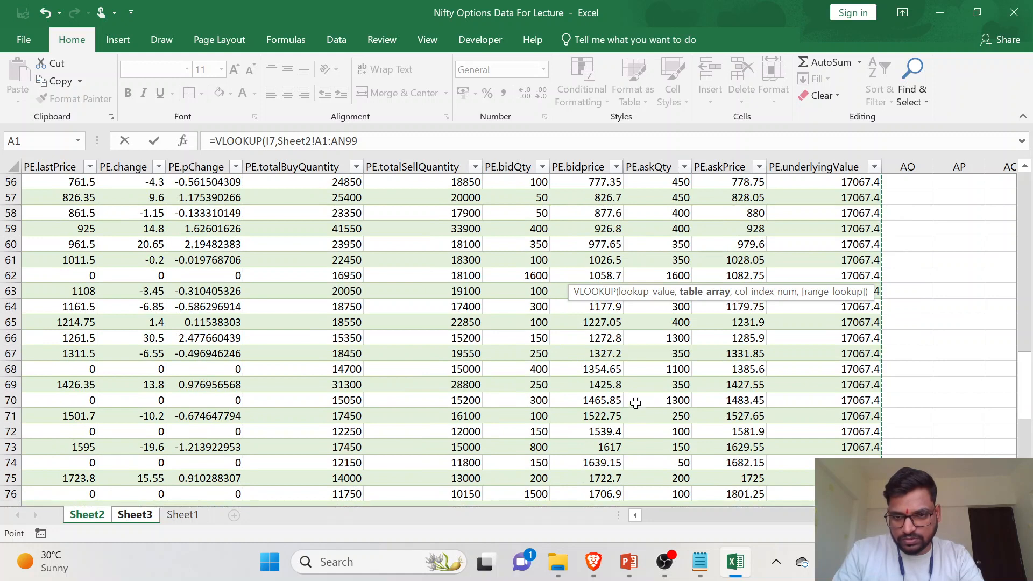
scroll(635, 403, up, 18)
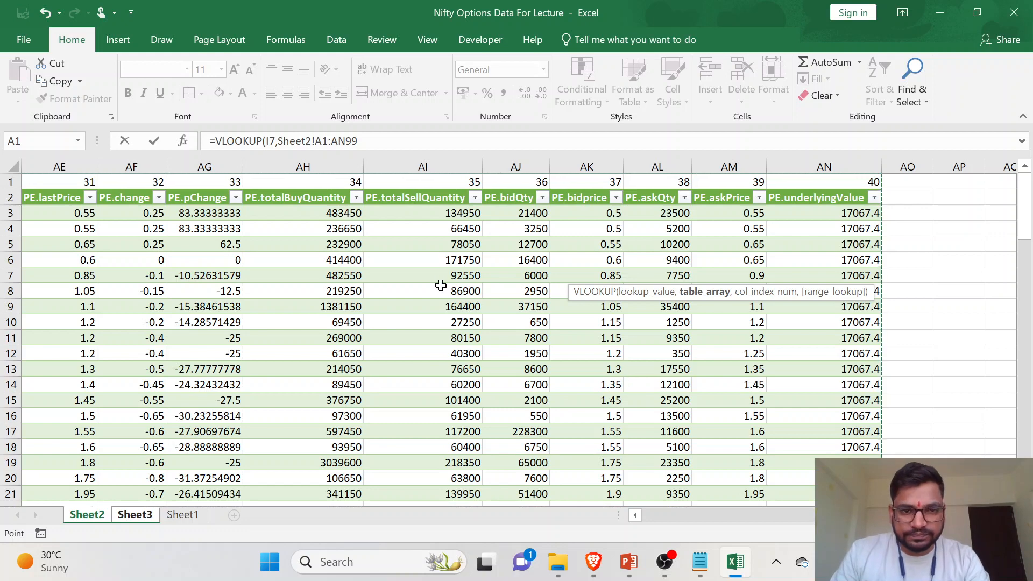
scroll(409, 273, left, 1)
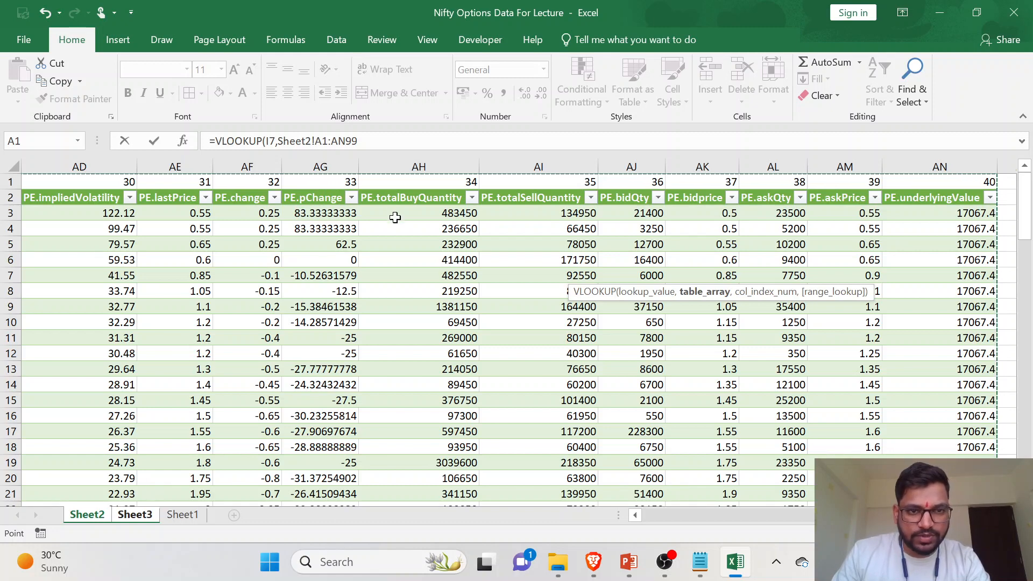
- Complete the K7 VLOOKUP with column index 33 for PE.pChange and 0 for an exact match, and fill it down to K17
click(387, 140)
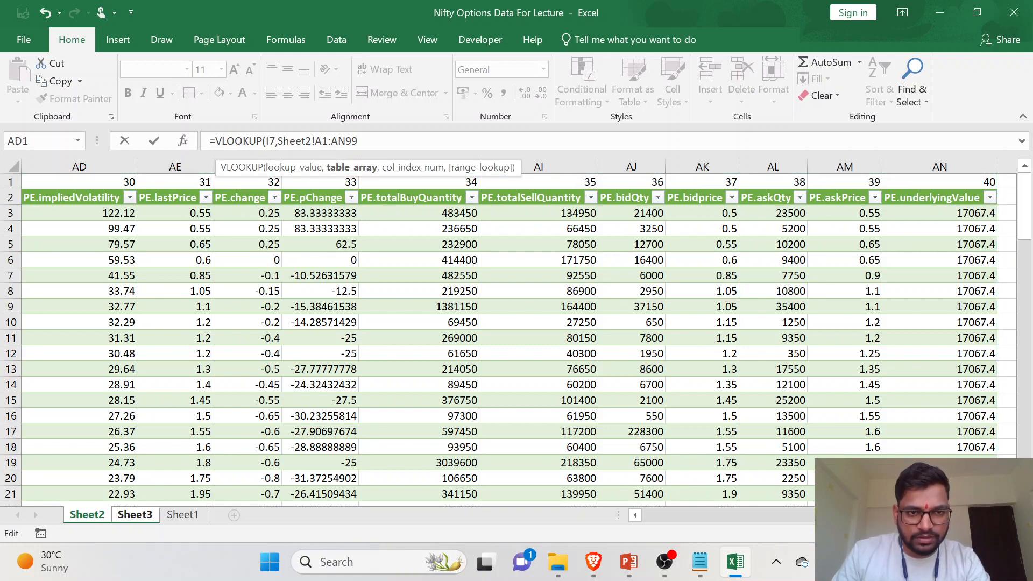
text(,33,)
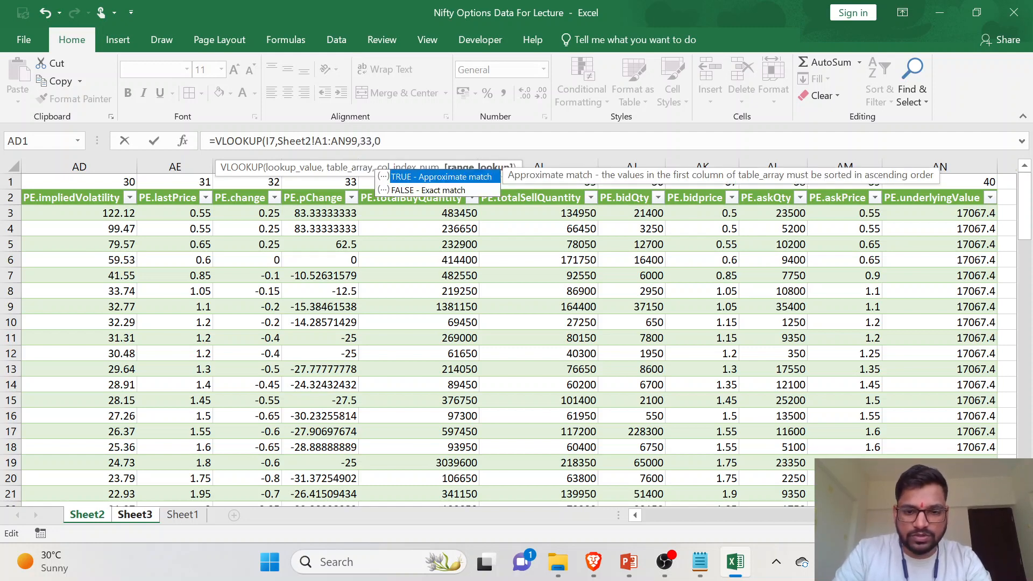
text(0)
key(Return)
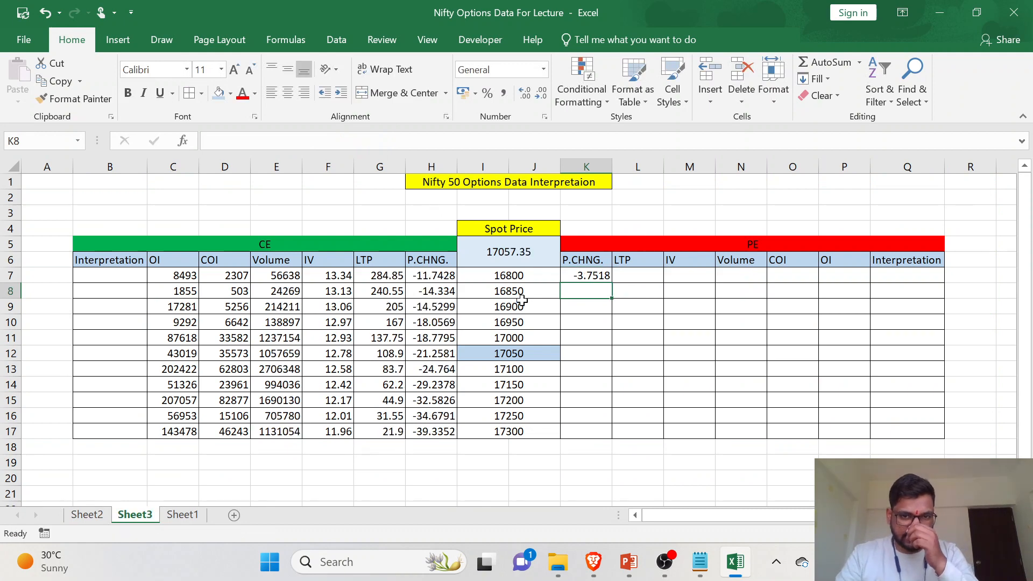
click(534, 277)
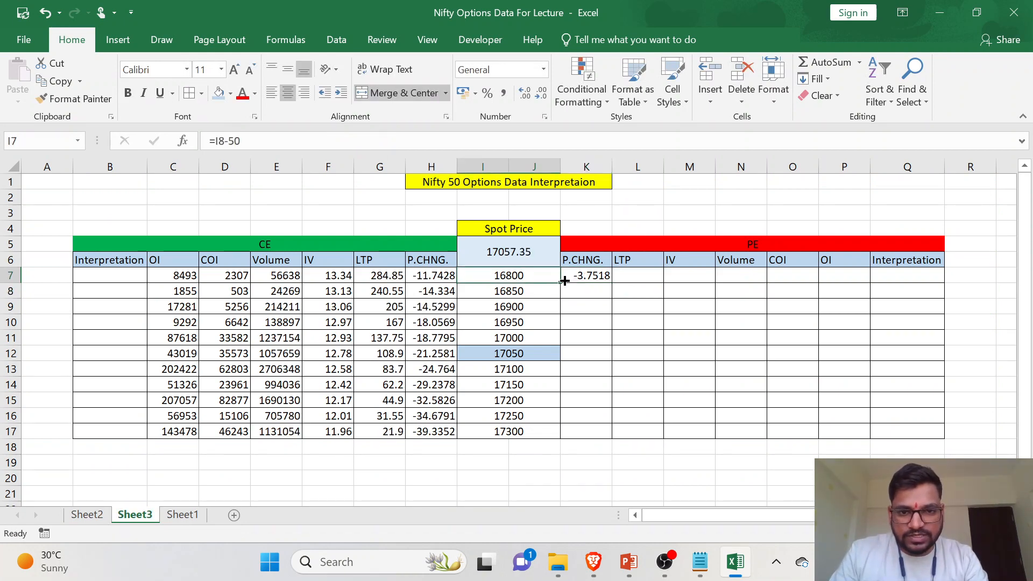
click(586, 276)
double_click(615, 282)
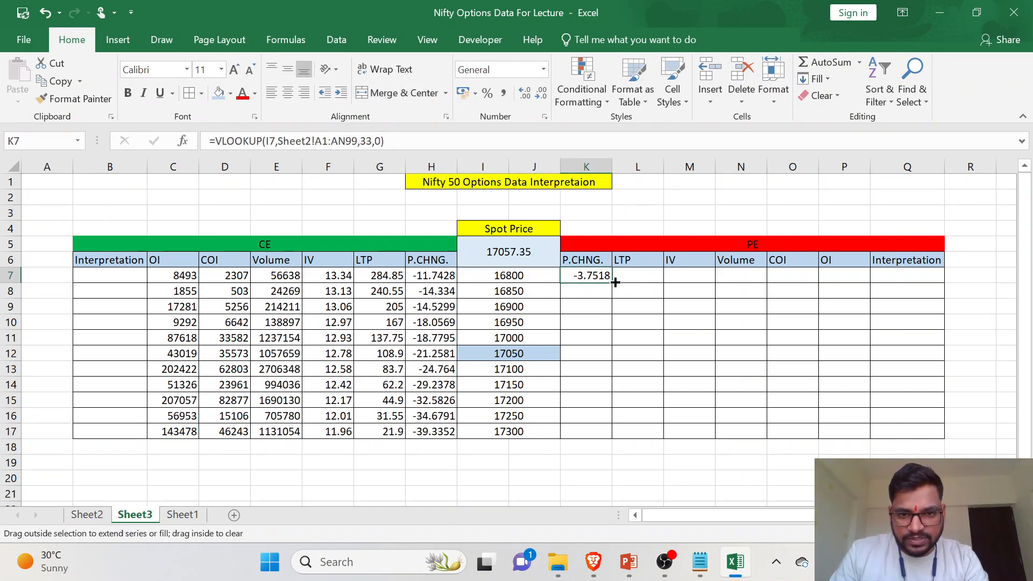
- Check the 17150 strike's PE P.CHNG. in K14 on Sheet3 against its PE.pChange value in the Sheet2 table
click(586, 353)
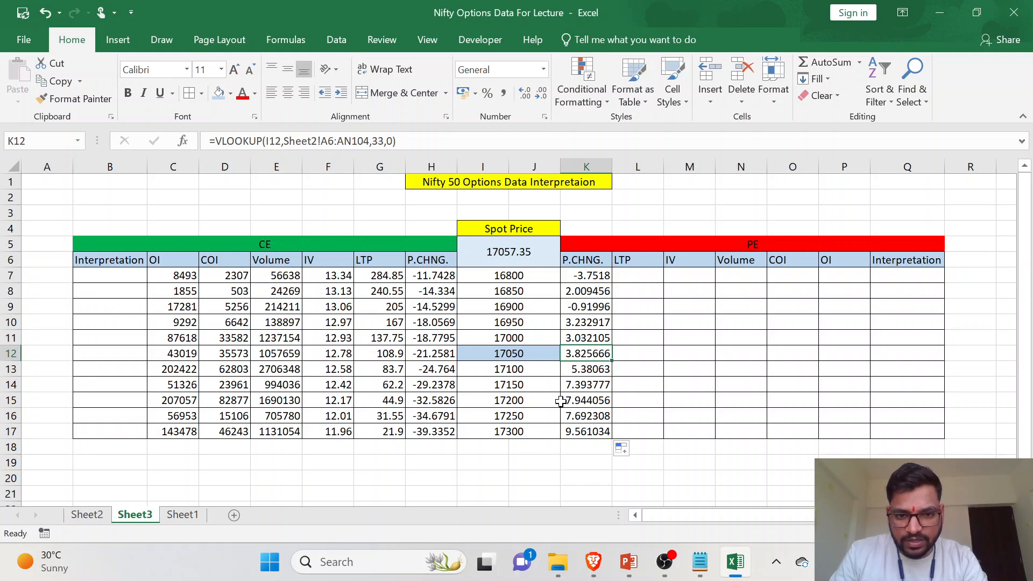
click(535, 388)
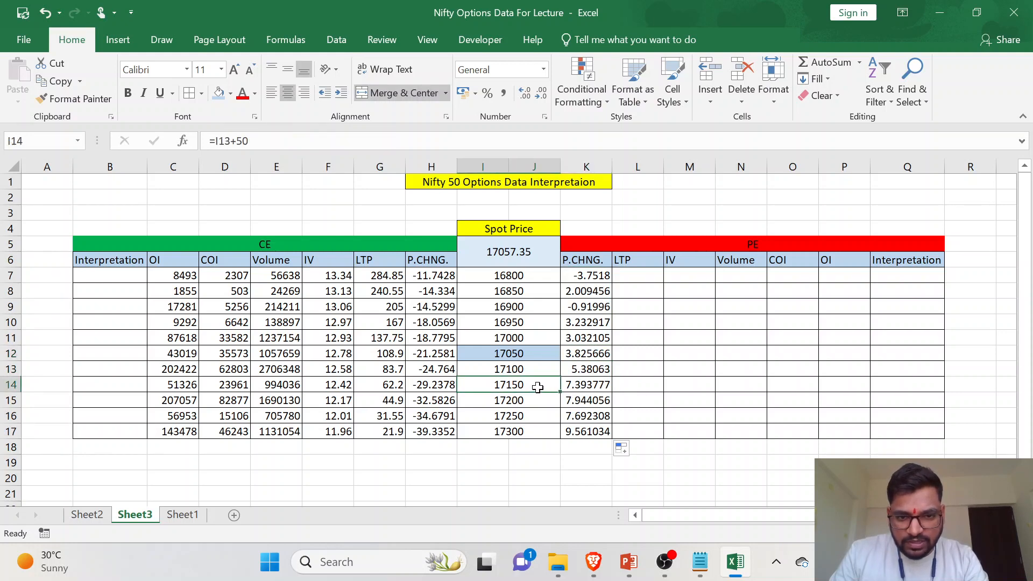
click(573, 387)
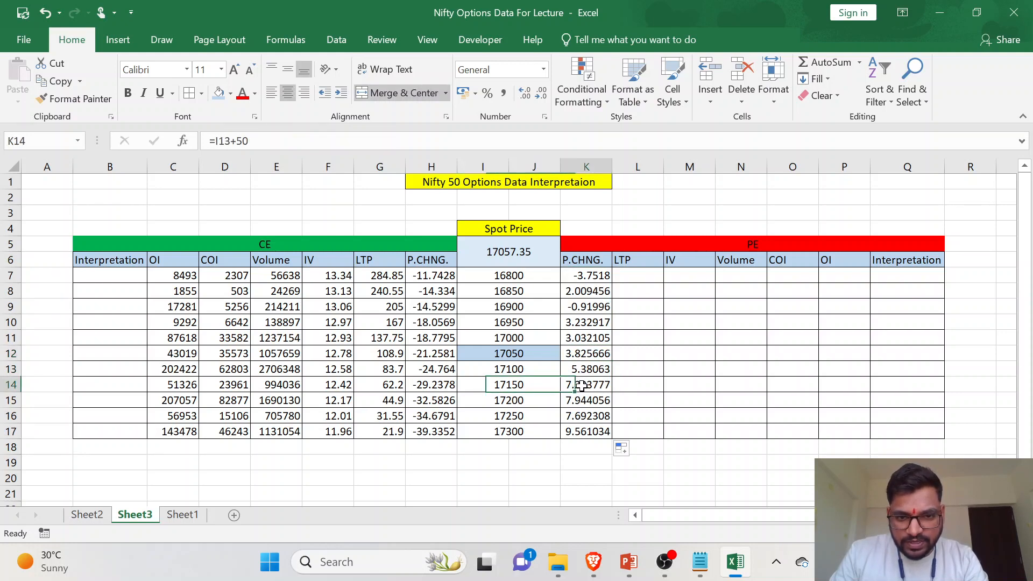
click(87, 515)
scroll(153, 341, left, 15)
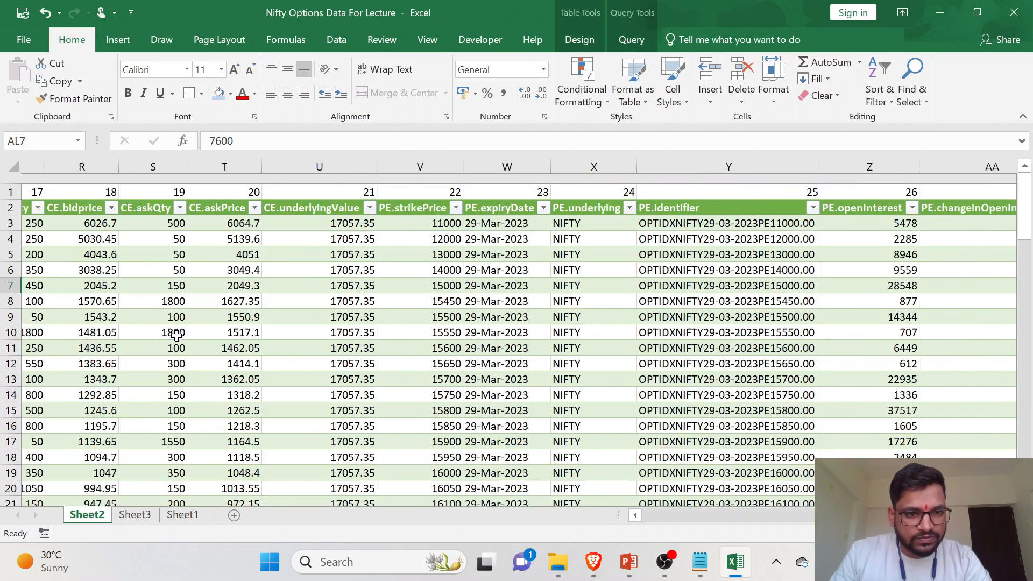
scroll(40, 381, down, 1)
scroll(40, 381, down, 10)
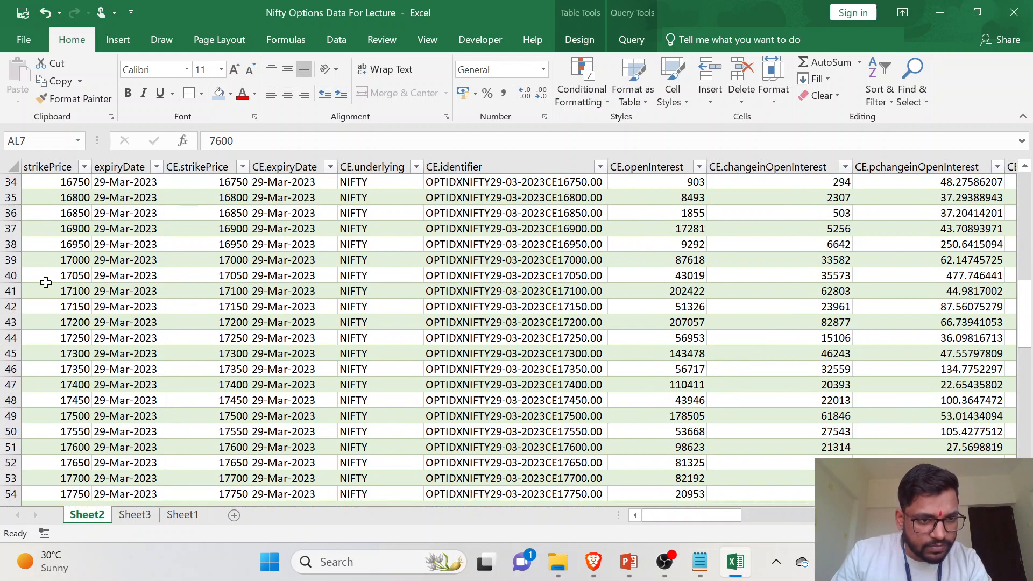
click(24, 307)
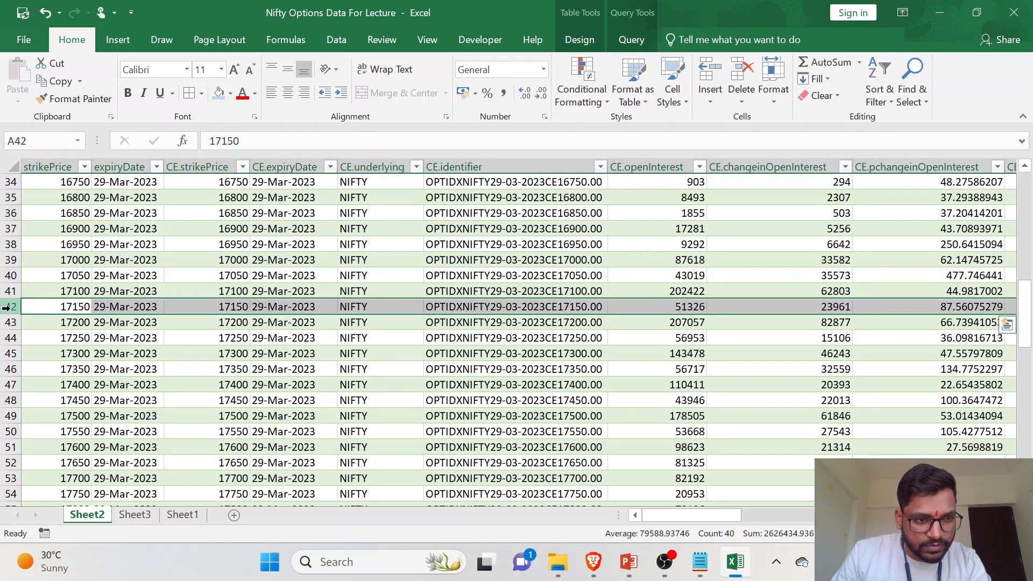
scroll(933, 365, right, 12)
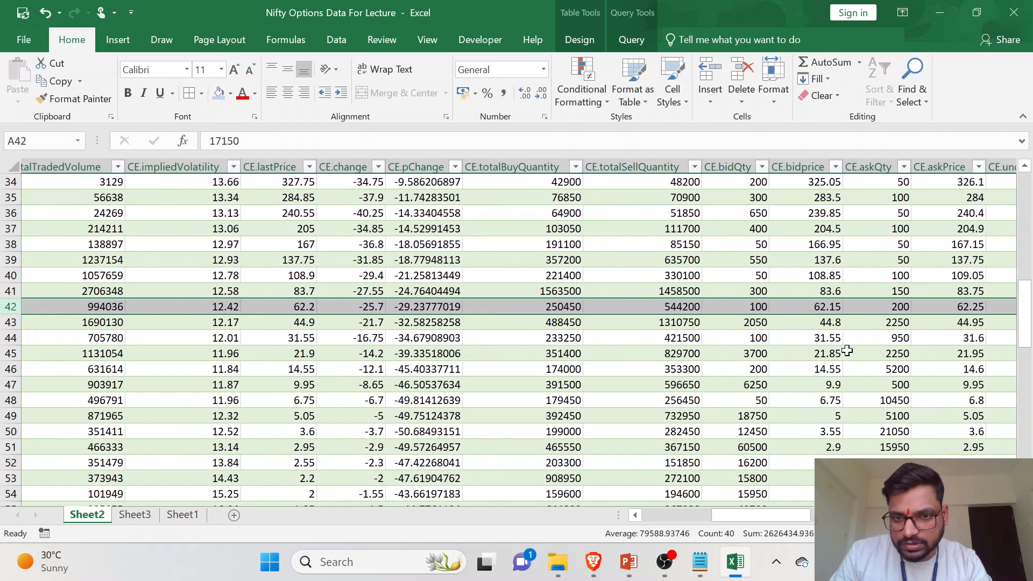
scroll(845, 351, right, 8)
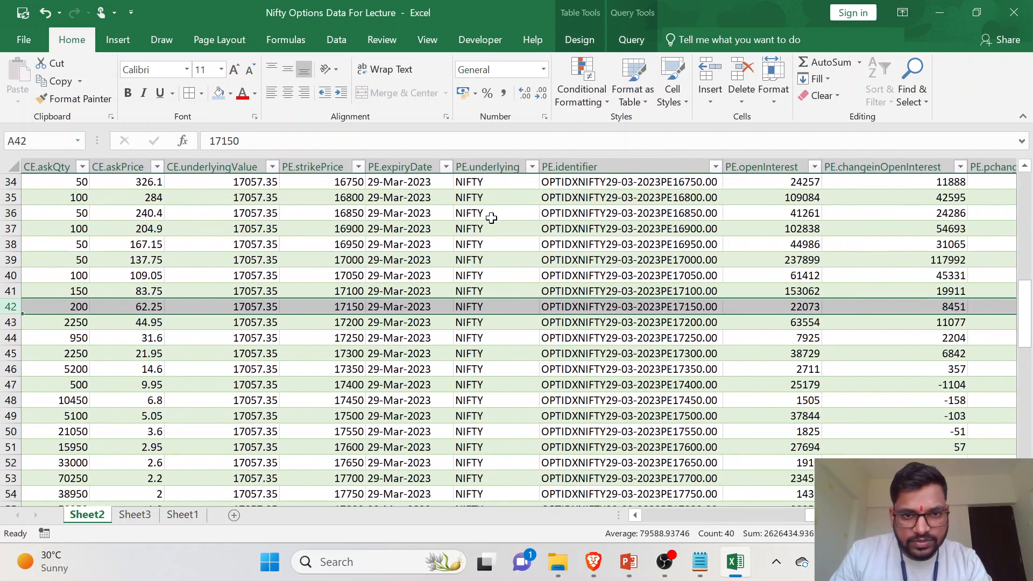
scroll(366, 194, left, 6)
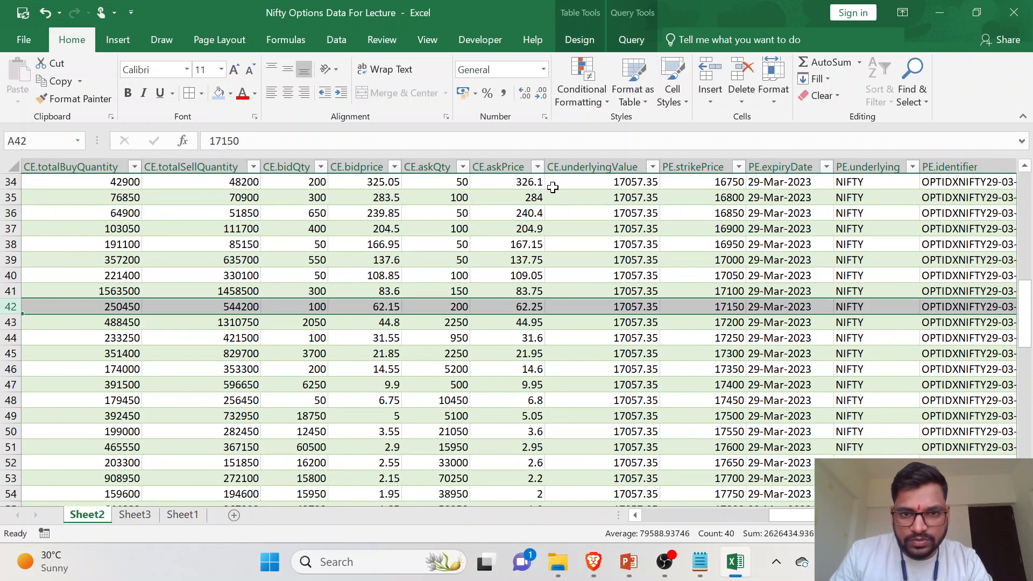
scroll(714, 210, right, 8)
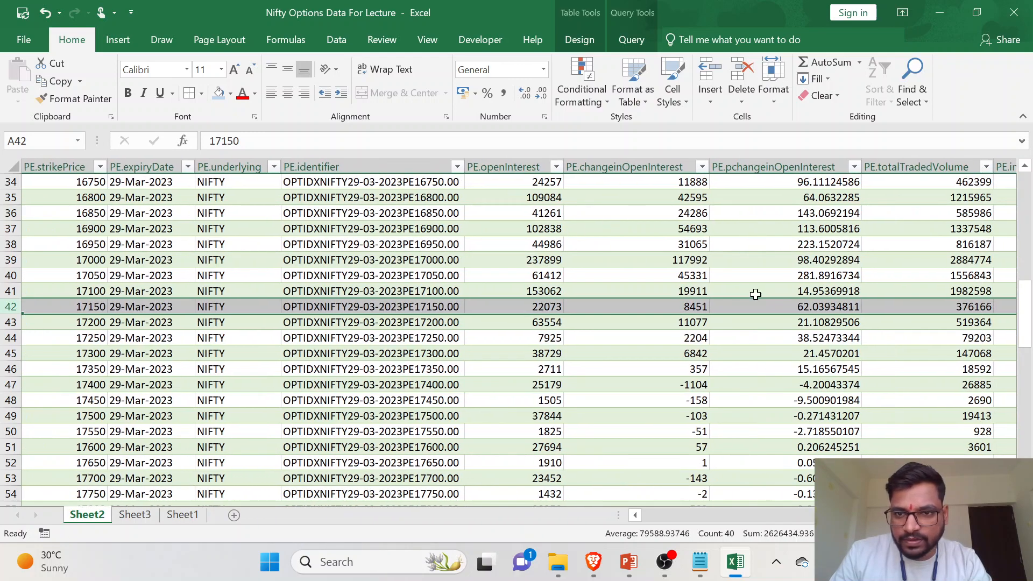
scroll(841, 317, right, 2)
scroll(846, 316, right, 3)
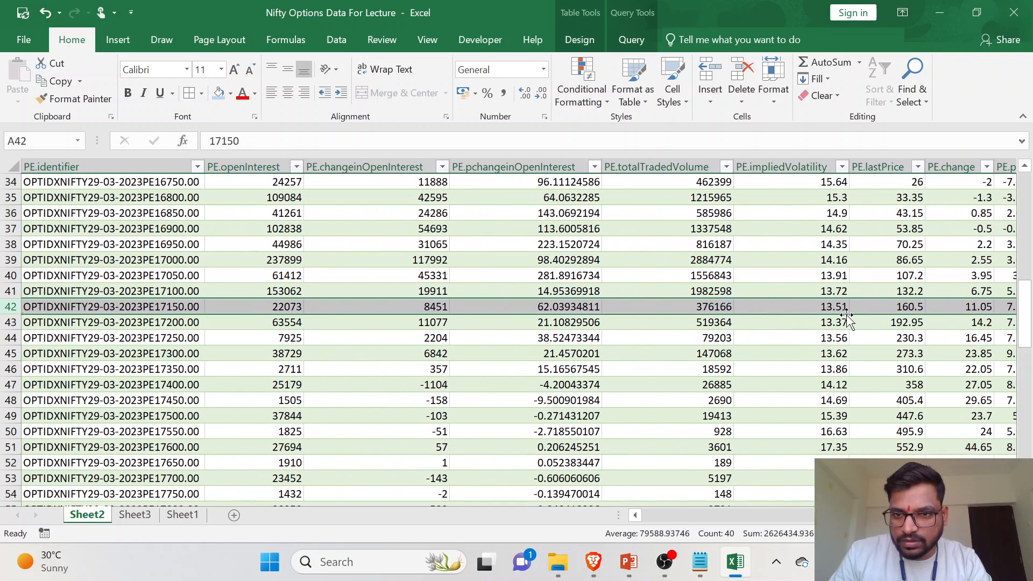
scroll(896, 288, right, 2)
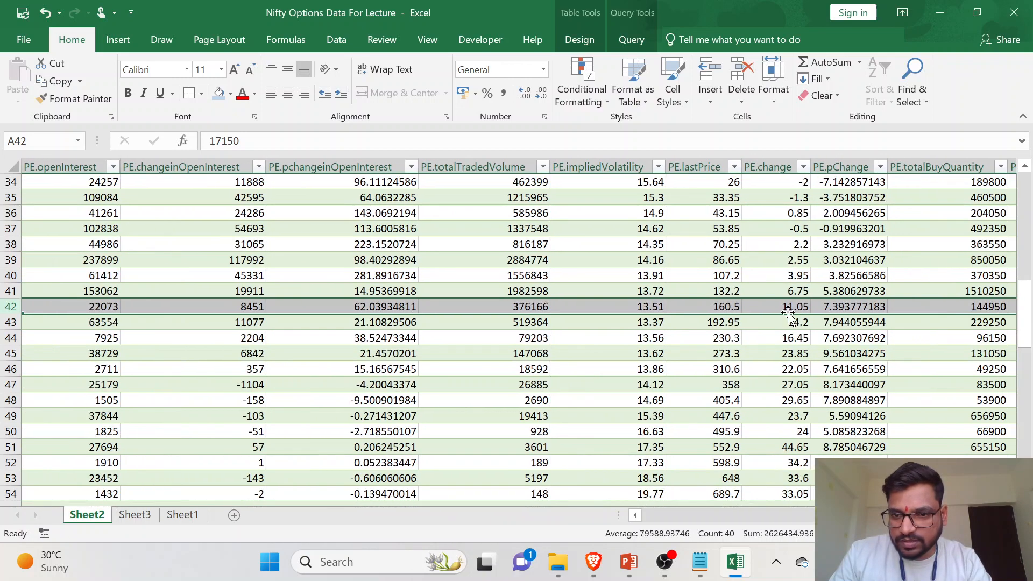
click(133, 518)
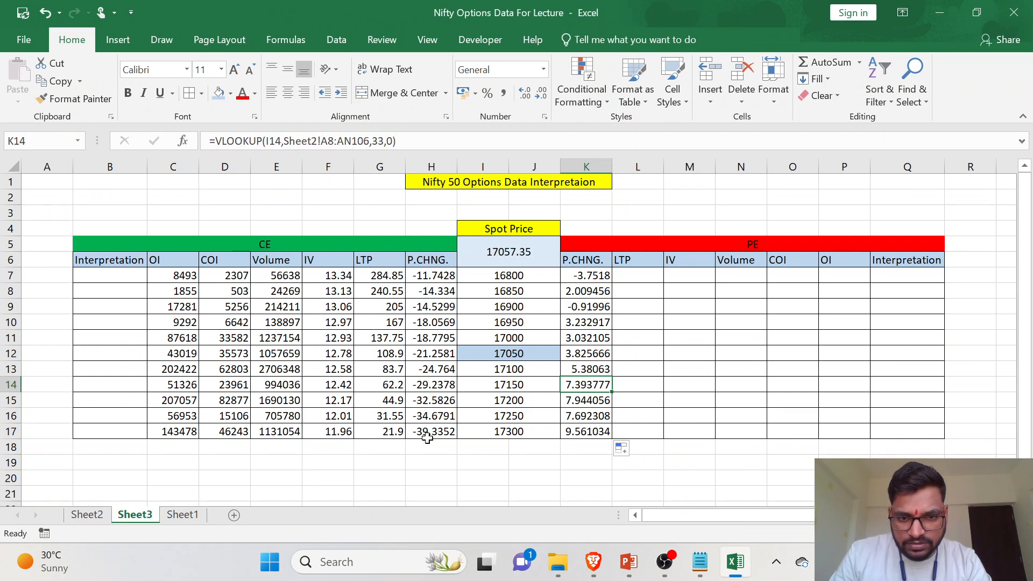
click(92, 517)
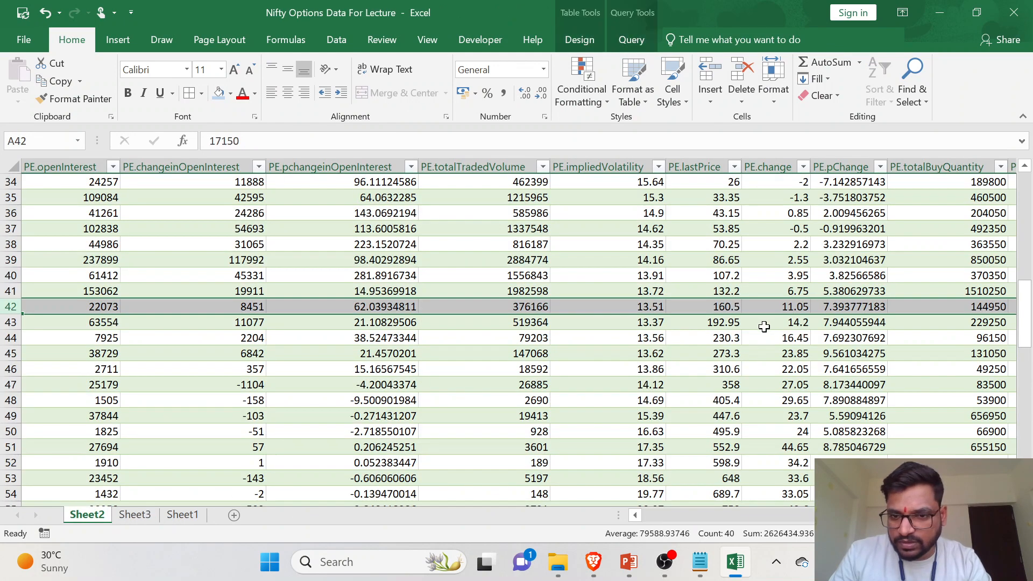
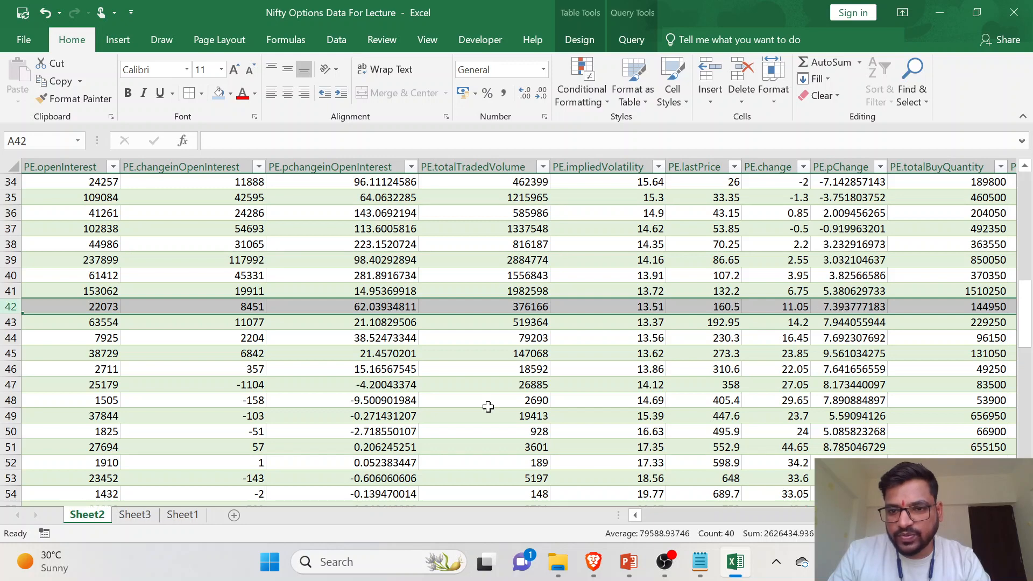
click(134, 516)
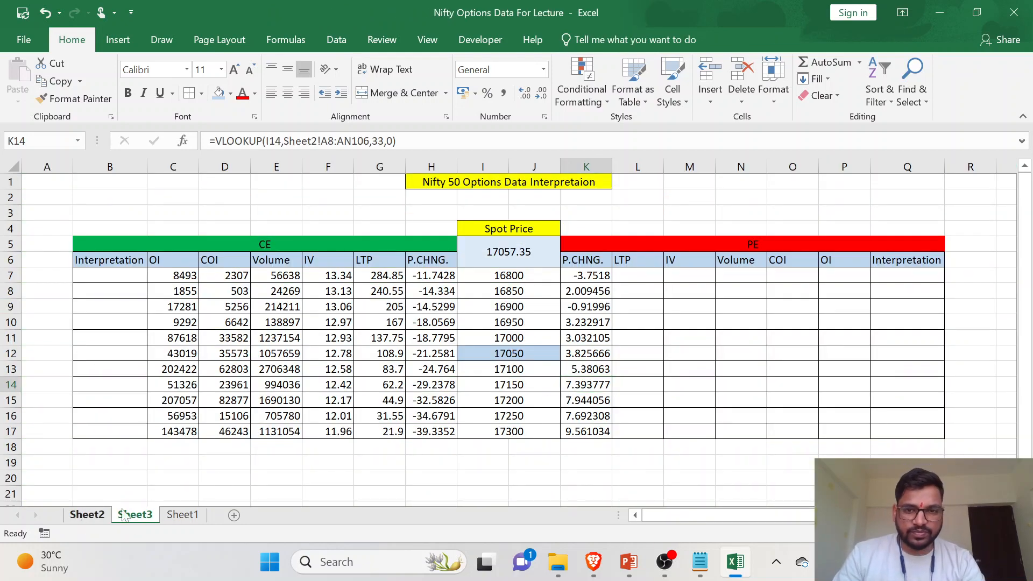
click(85, 516)
click(592, 326)
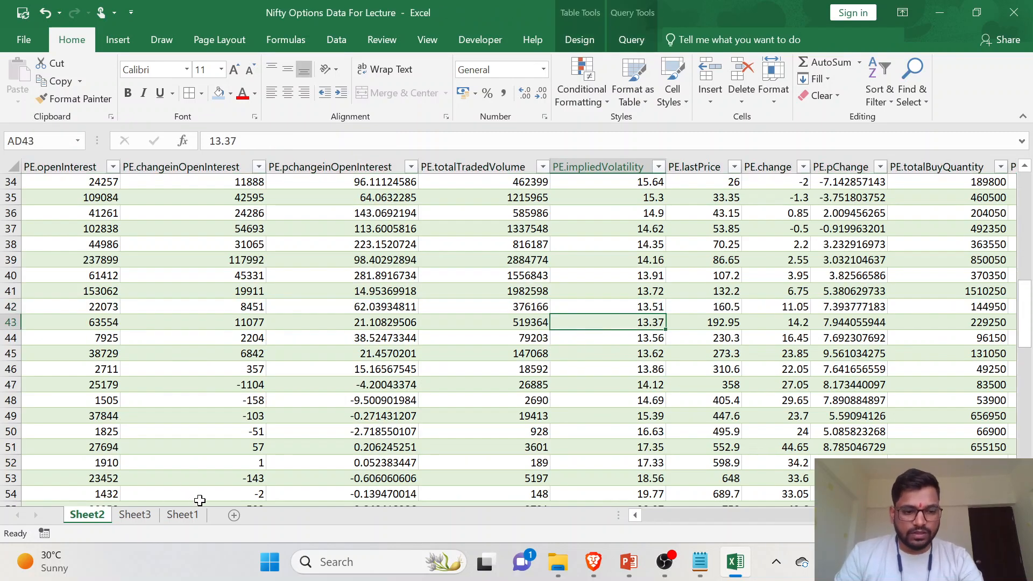
- Start a VLOOKUP in the PE LTP cell L7 on Sheet3 with strike cell I7 as the lookup value
click(134, 515)
click(647, 275)
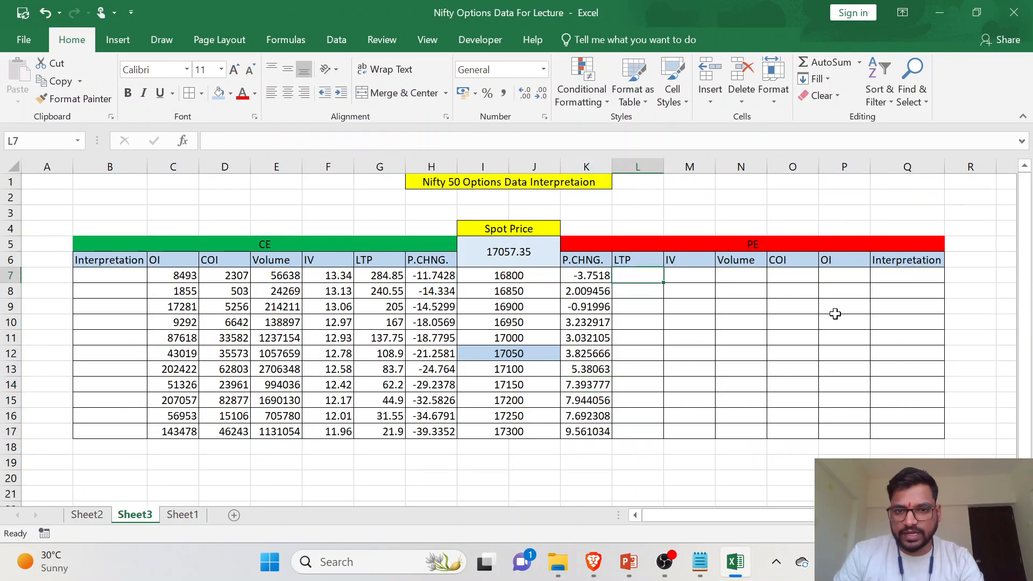
text(=V)
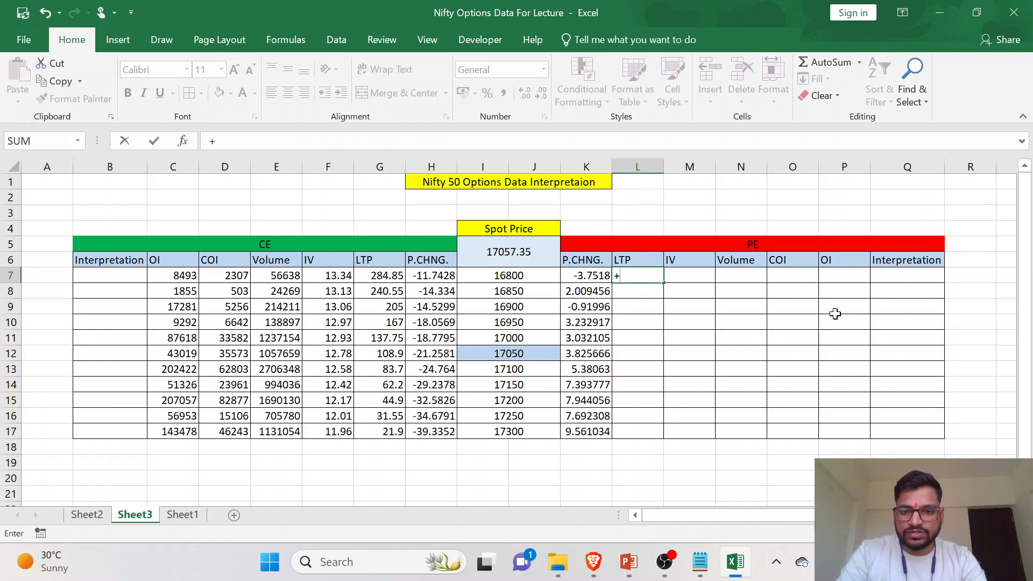
text(LL)
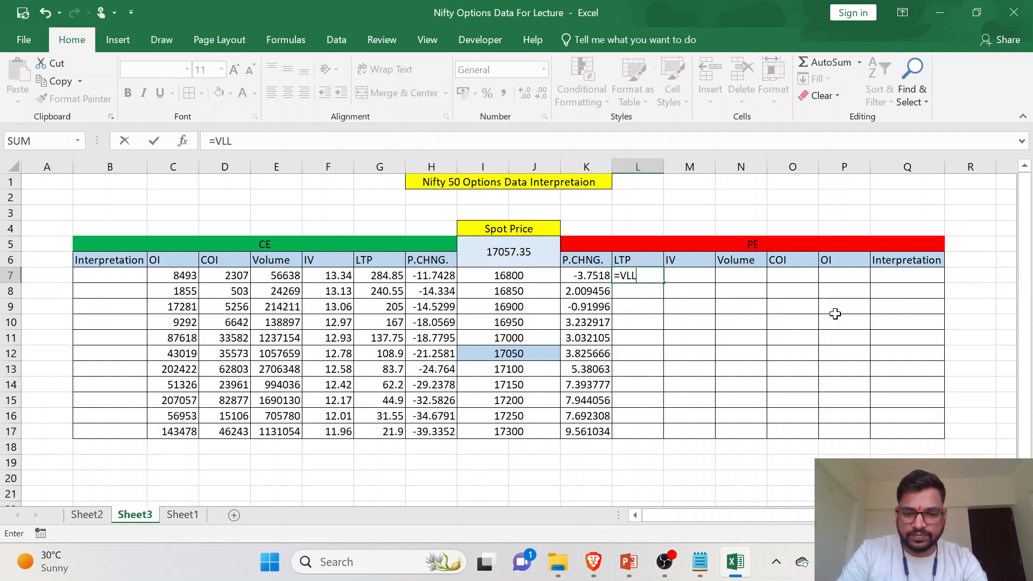
key(BackSpace)
text(OO)
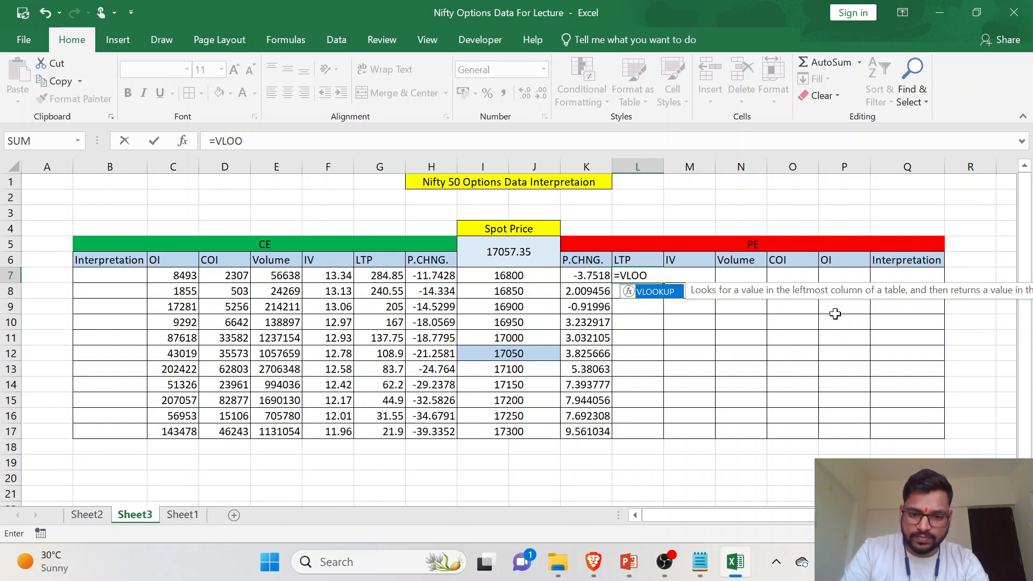
text(KUP()
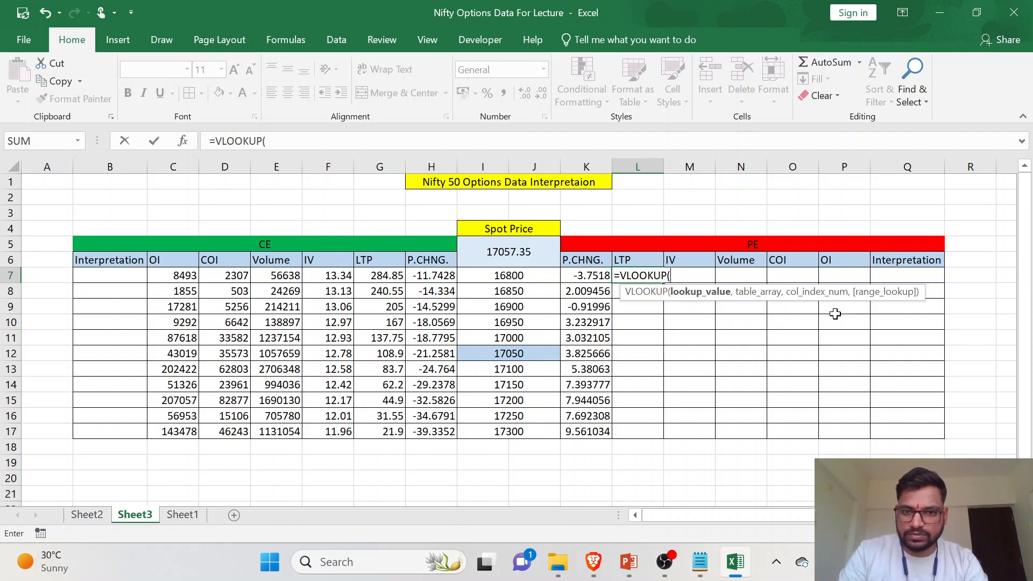
click(534, 275)
text(,)
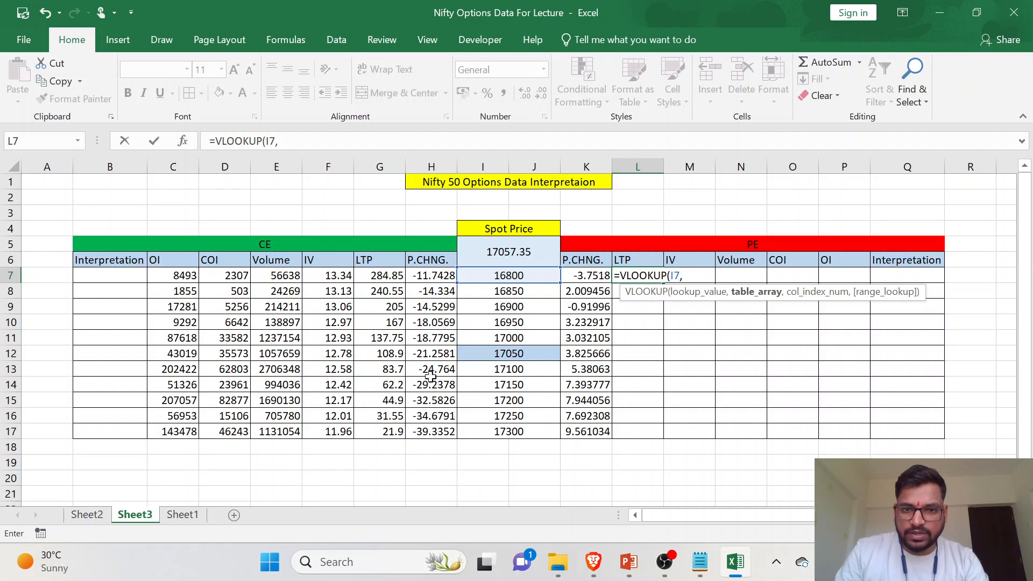
- Set the range A1:AN99 on Sheet2 as the table array of the L7 VLOOKUP
click(87, 514)
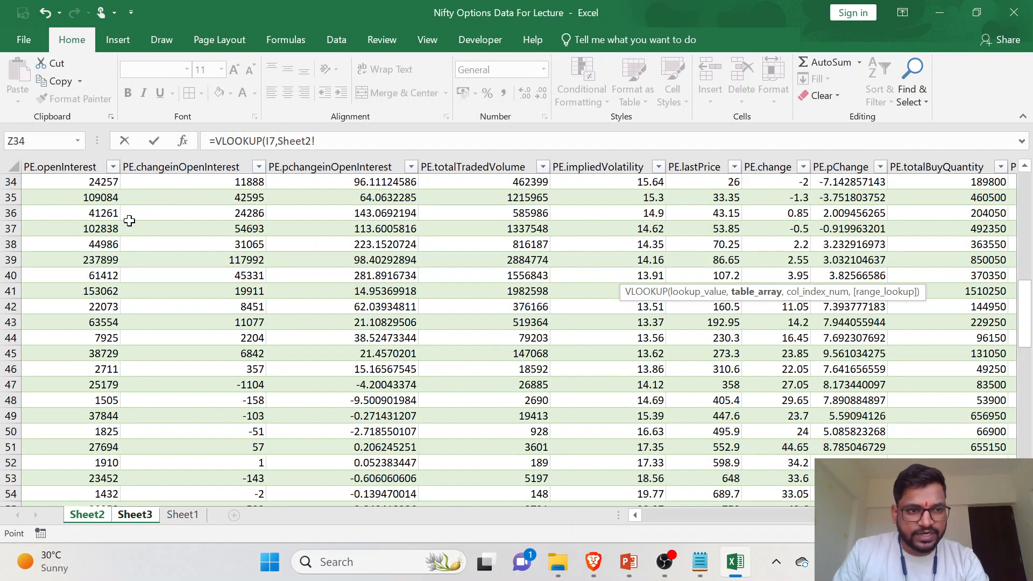
scroll(134, 223, up, 1)
scroll(133, 222, up, 10)
scroll(133, 222, left, 15)
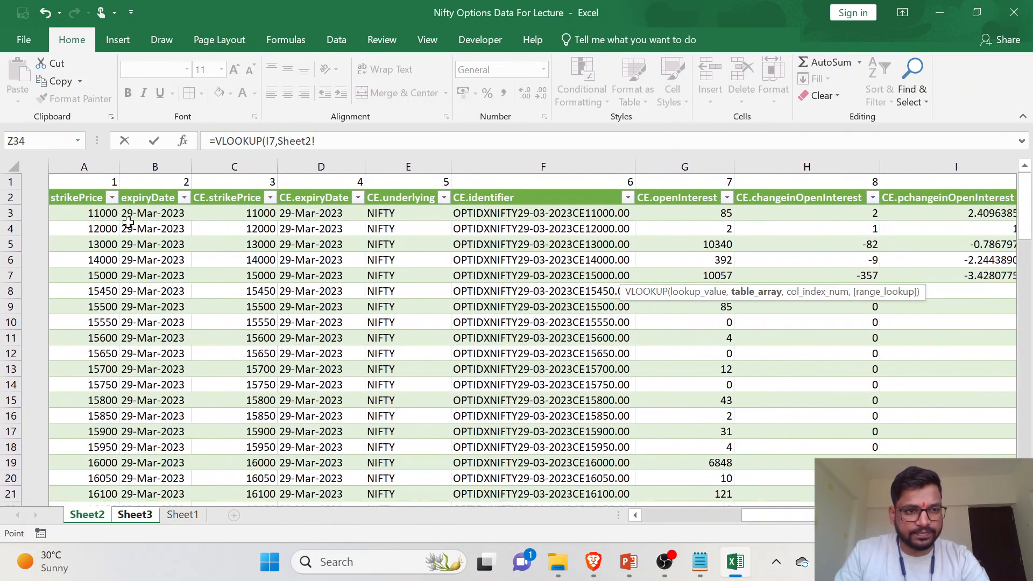
drag(47, 180, 847, 417)
scroll(427, 345, up, 8)
drag(1025, 408, 1028, 197)
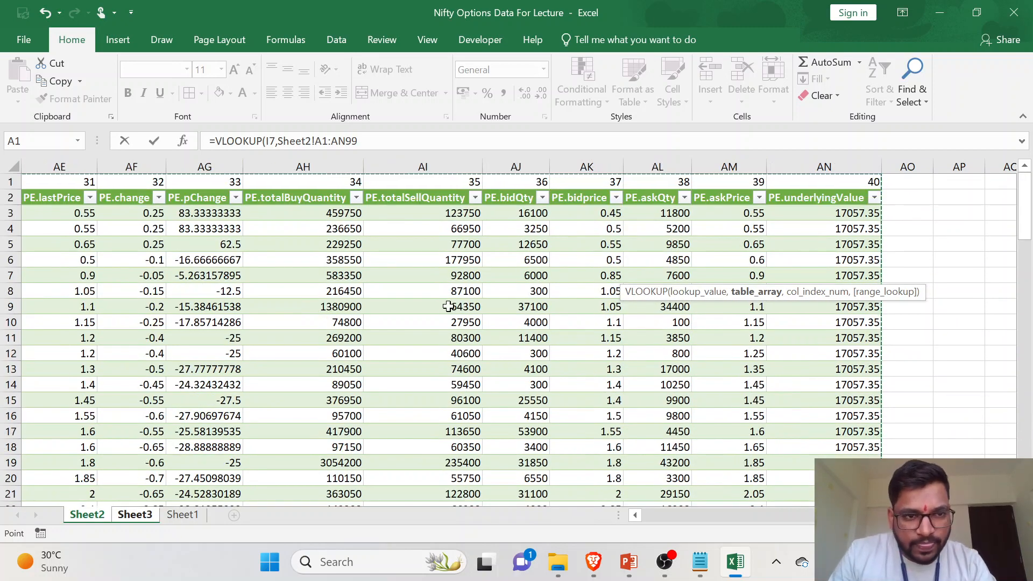
- Complete the L7 VLOOKUP with column index 31 for PE.lastPrice and 0 for an exact match, and fill it down to L17
scroll(448, 306, left, 2)
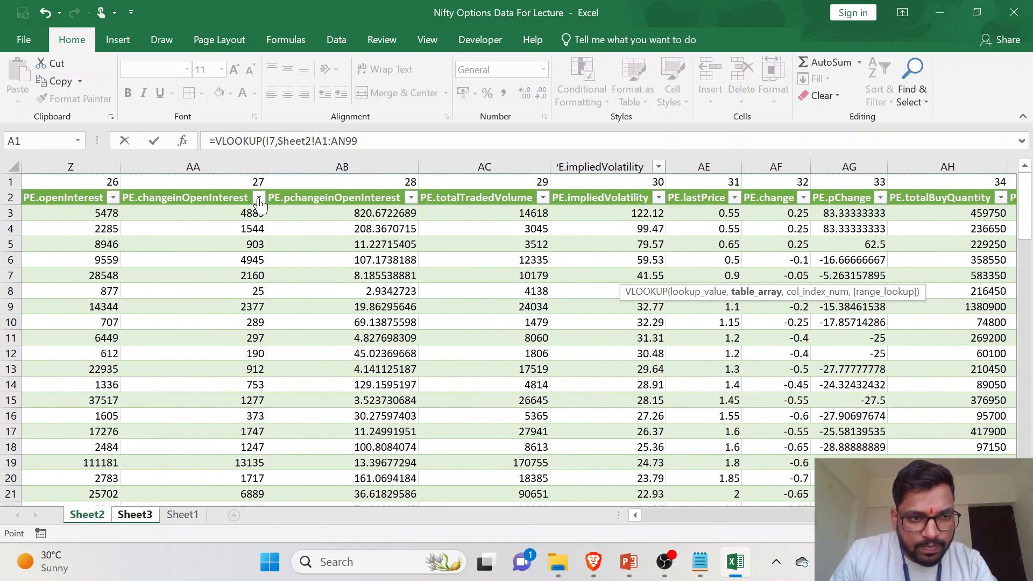
scroll(322, 238, left, 3)
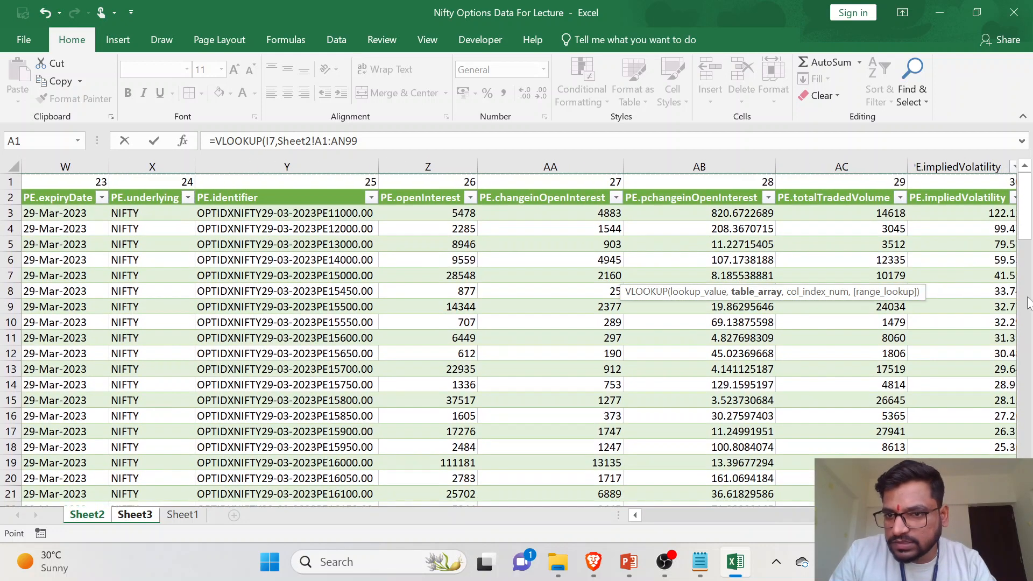
scroll(999, 335, right, 5)
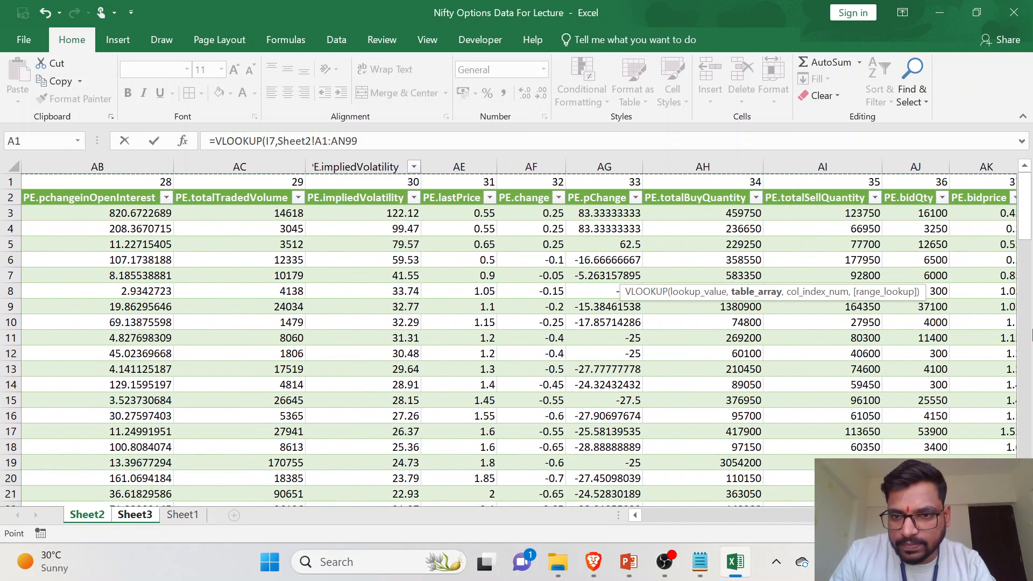
scroll(813, 320, right, 1)
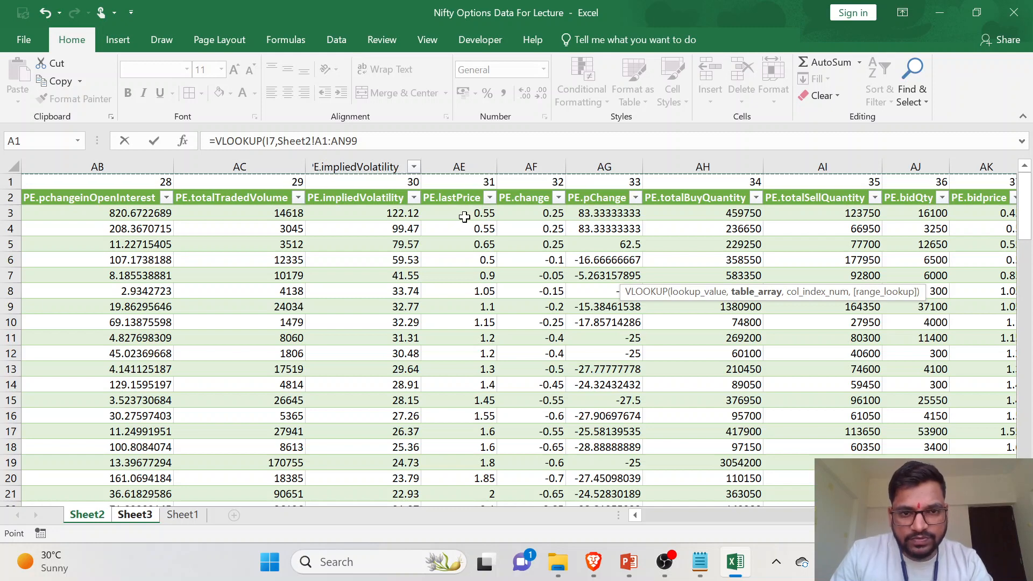
text(,)
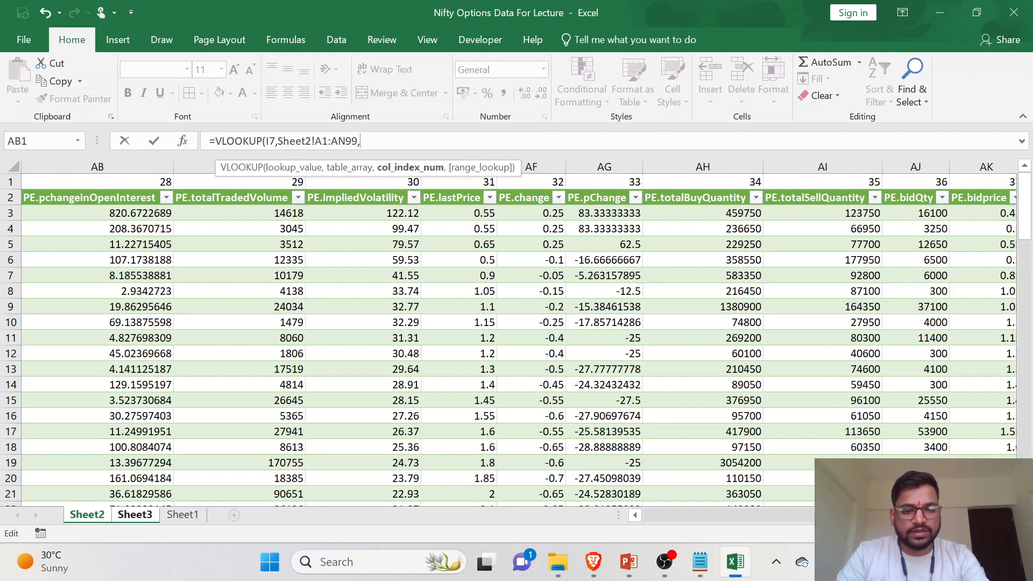
text(31,0)
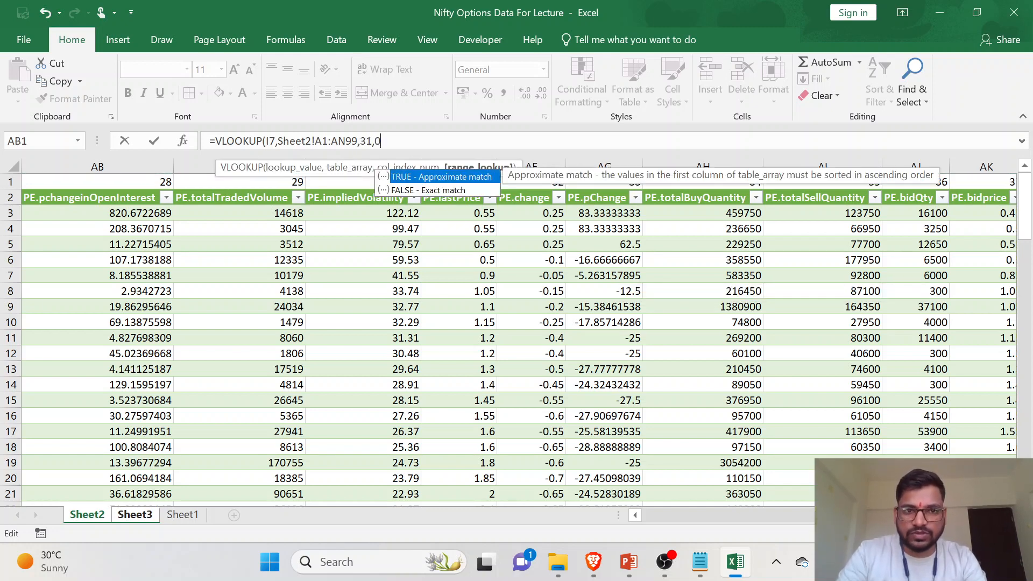
key(Return)
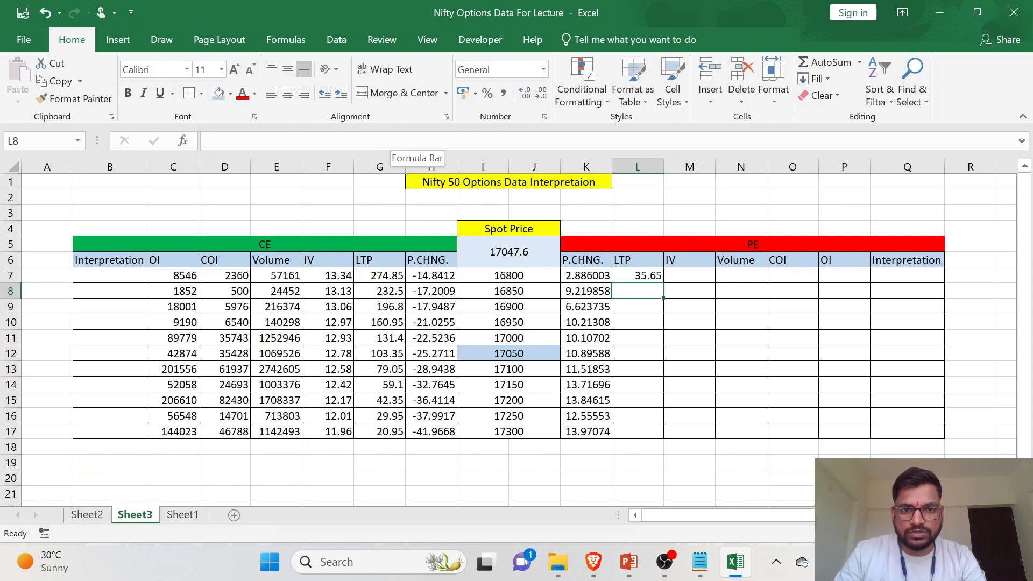
key(Up)
key(F2)
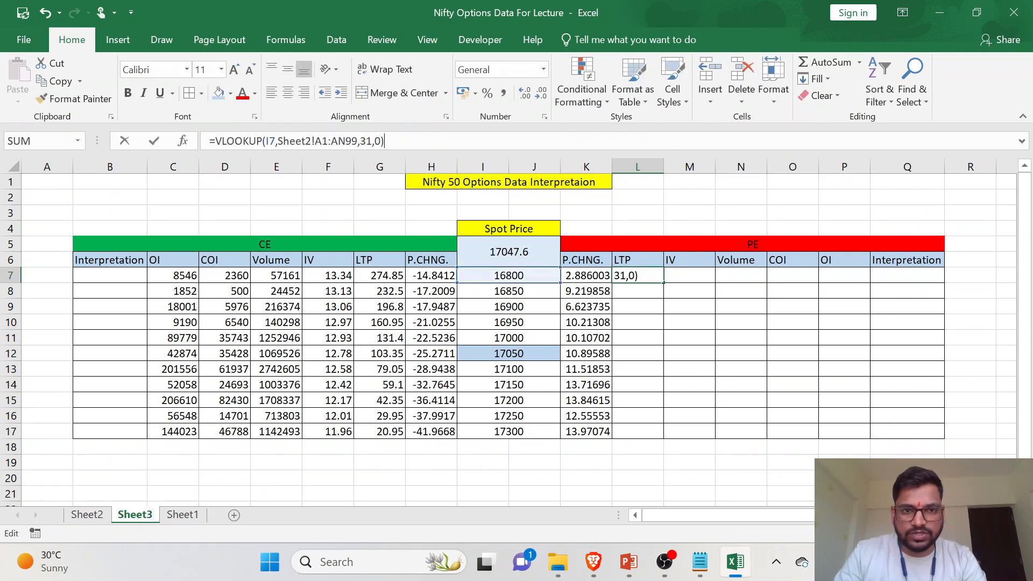
key(Escape)
drag(663, 283, 661, 433)
- Check the 17000 strike's PE LTP in L11 on Sheet3 against its PE.lastPrice value in the Sheet2 table
click(648, 414)
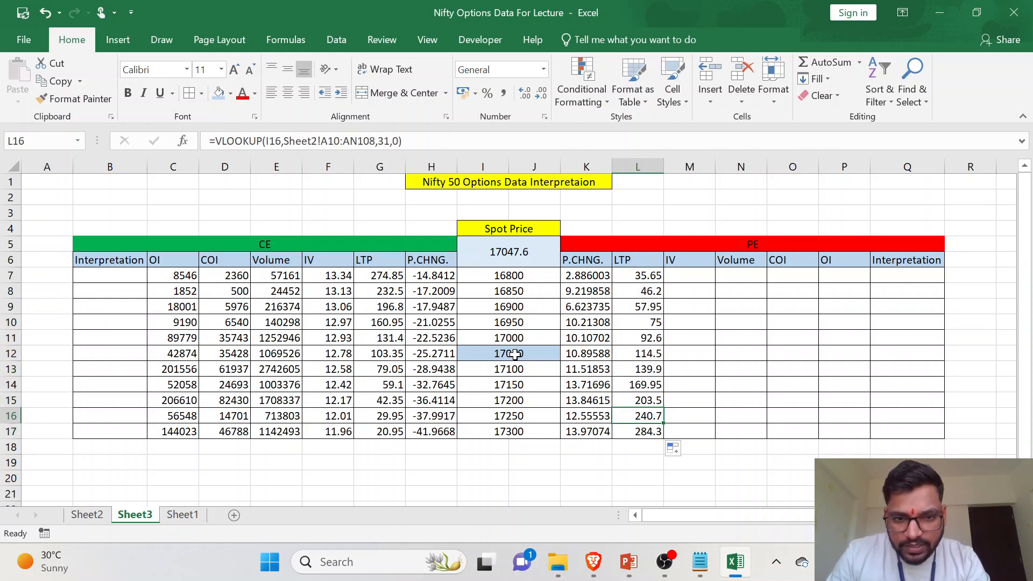
click(546, 337)
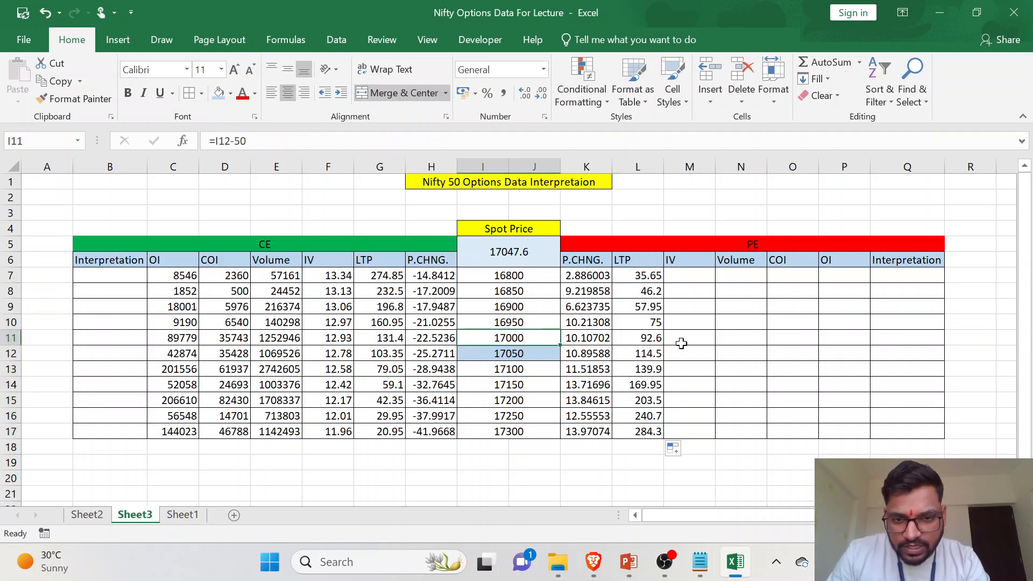
click(12, 337)
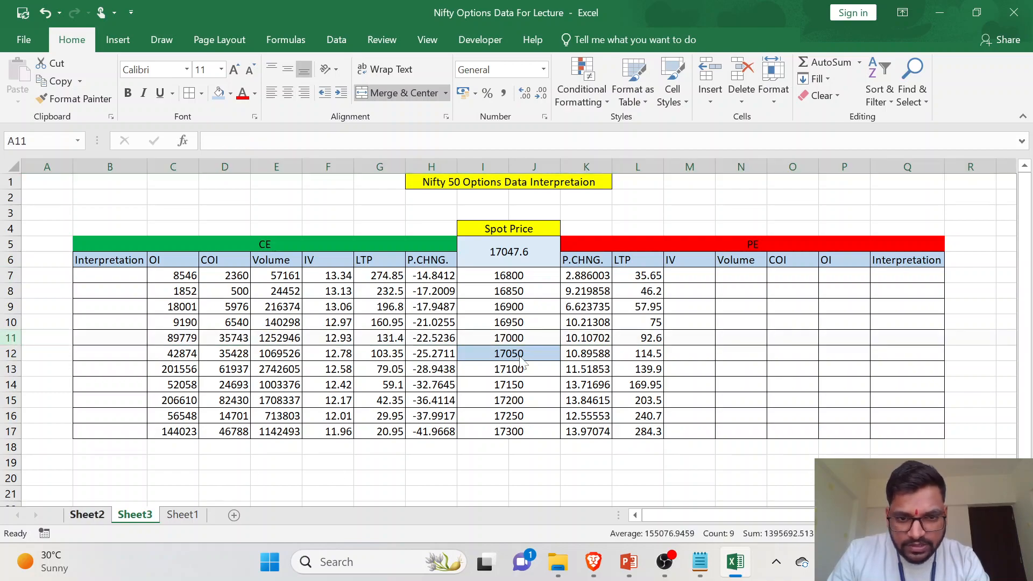
click(93, 515)
scroll(445, 333, left, 5)
scroll(430, 333, left, 5)
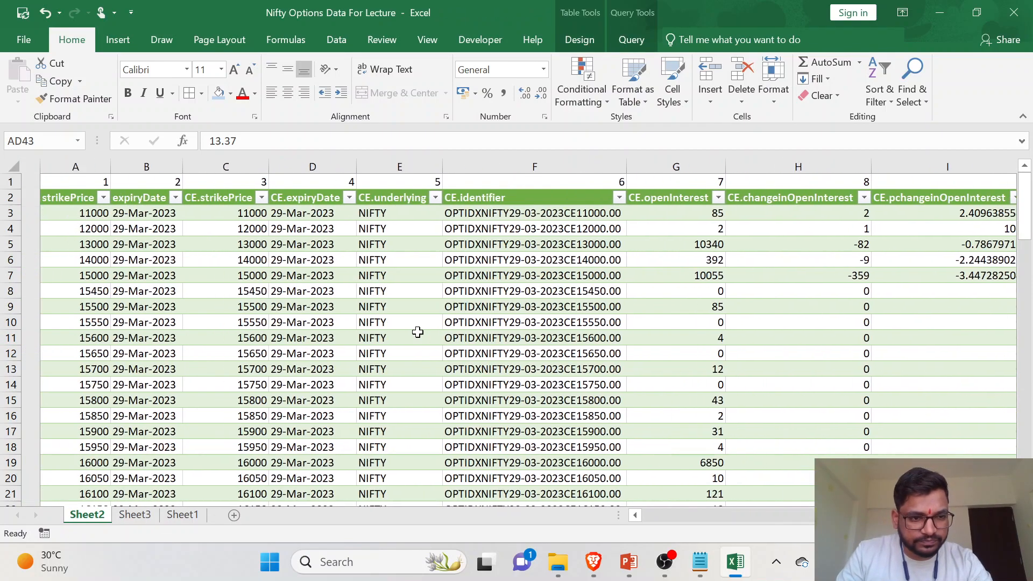
scroll(115, 387, down, 13)
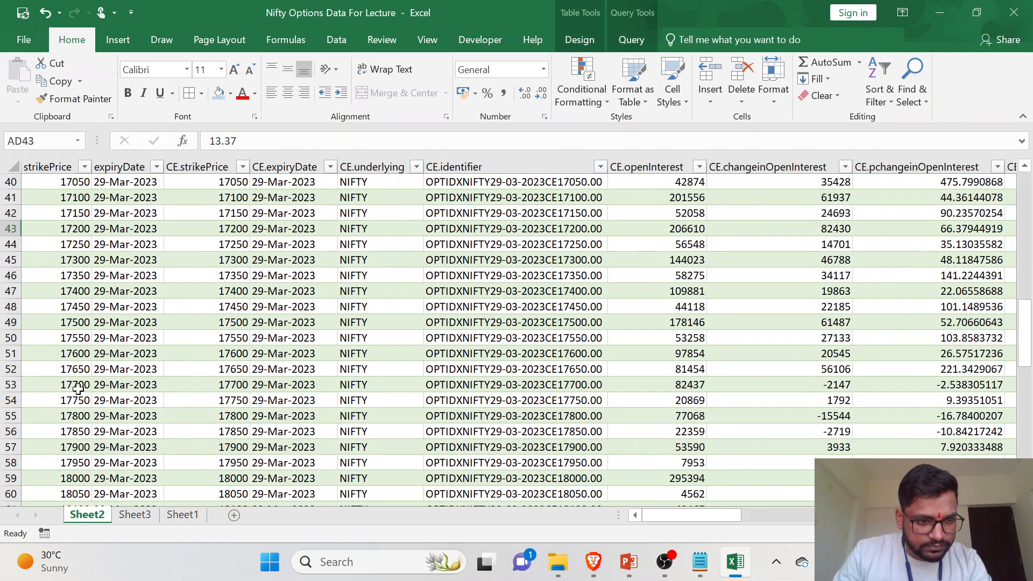
scroll(70, 307, up, 3)
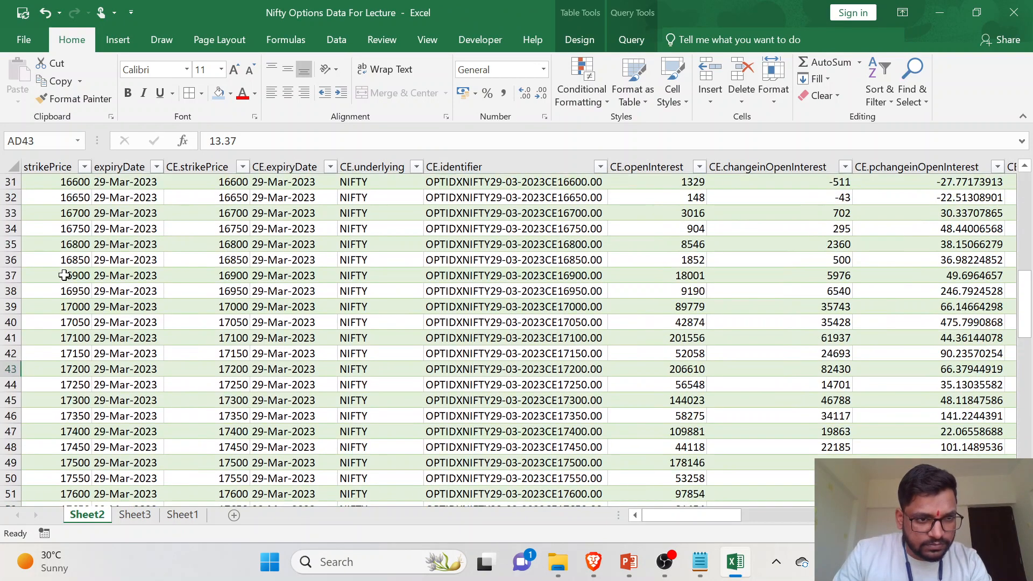
click(22, 308)
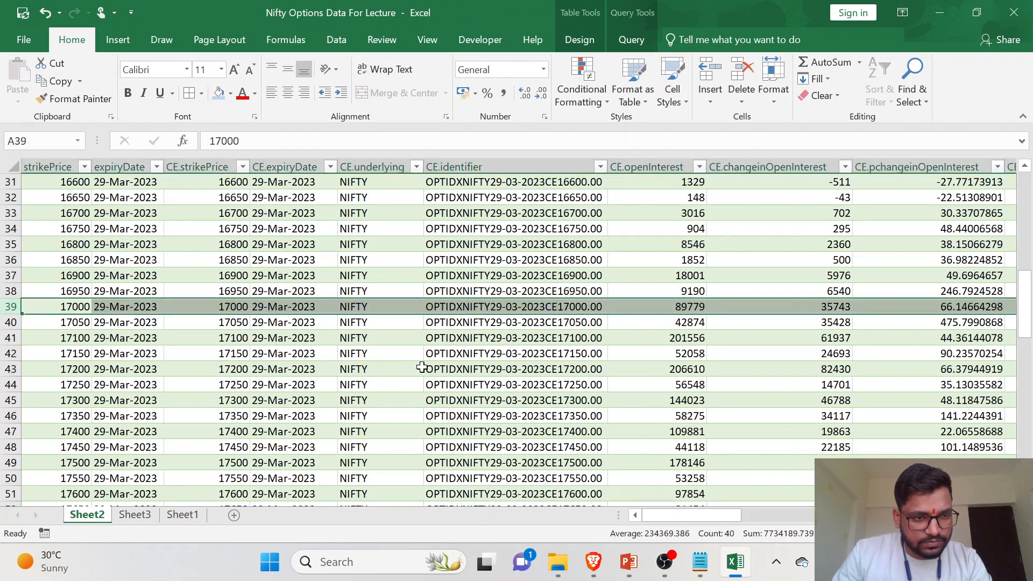
scroll(873, 403, right, 10)
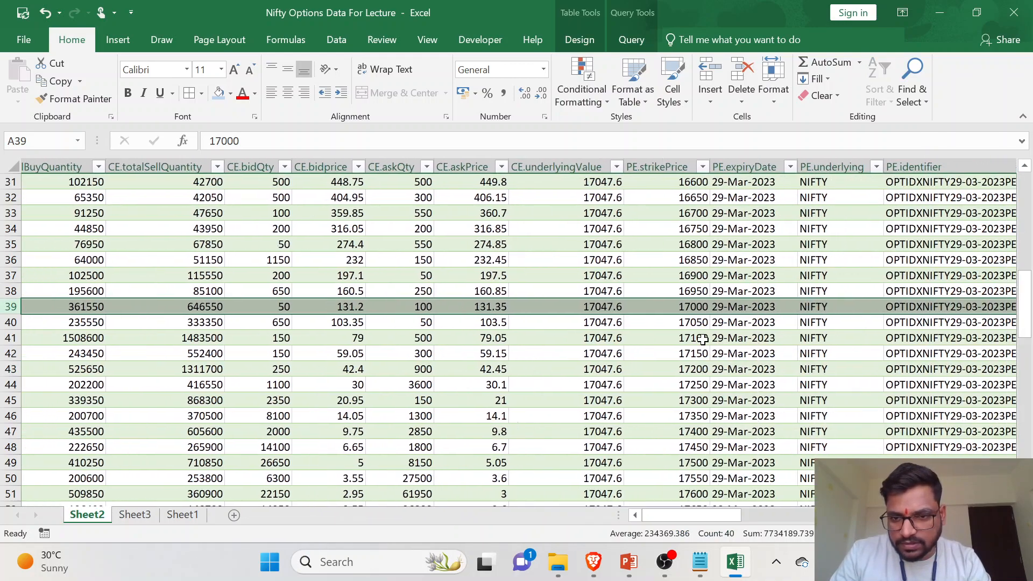
scroll(703, 339, right, 5)
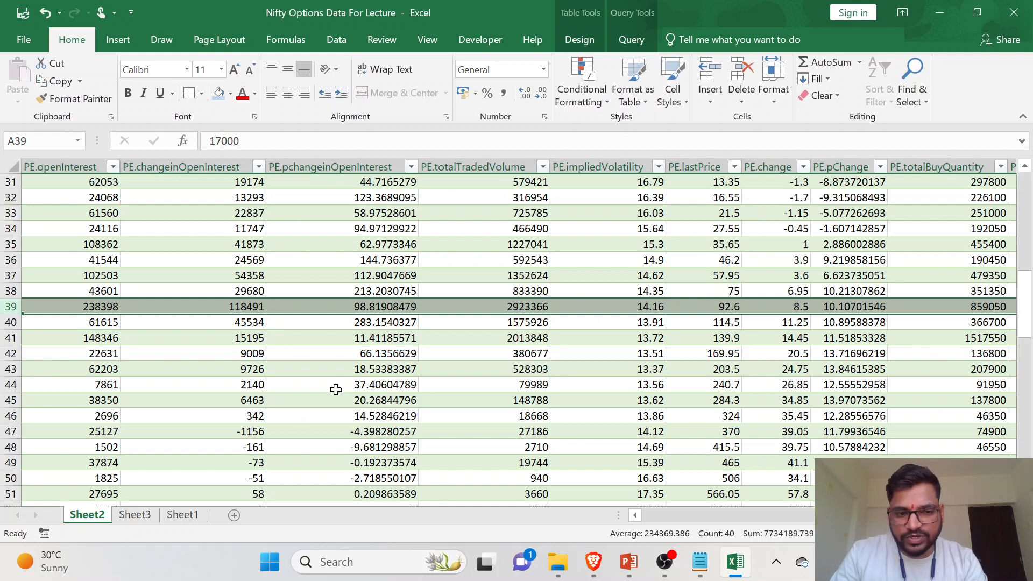
click(135, 515)
click(639, 336)
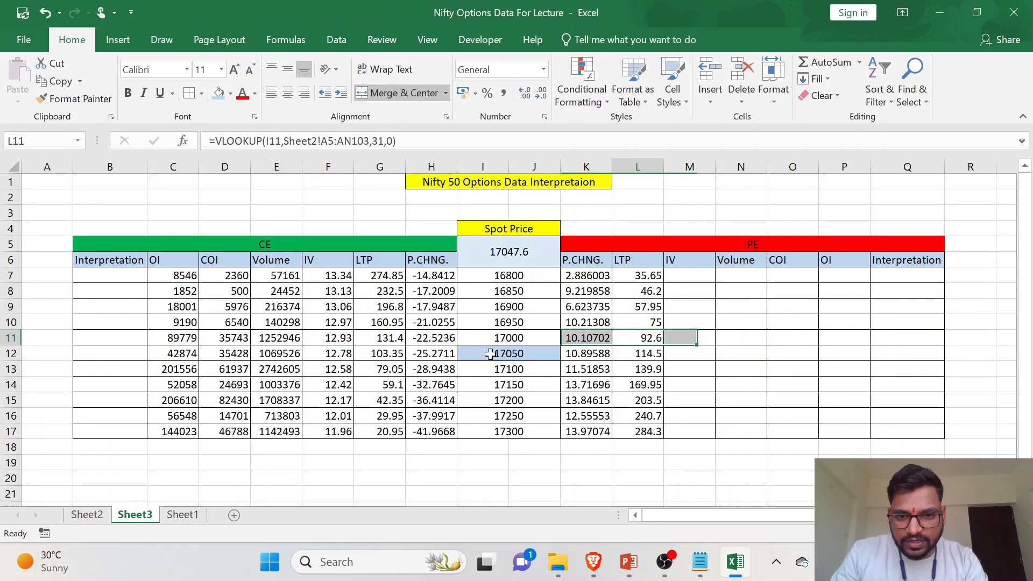
- Start a VLOOKUP in the PE IV cell M7 on Sheet3 with strike cell I7 as the lookup value
click(696, 273)
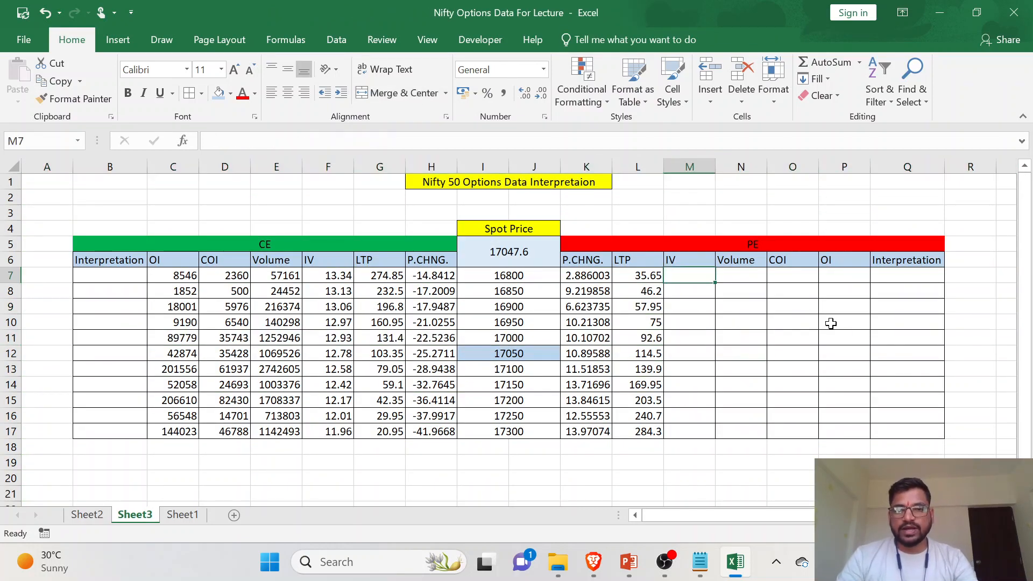
text(=)
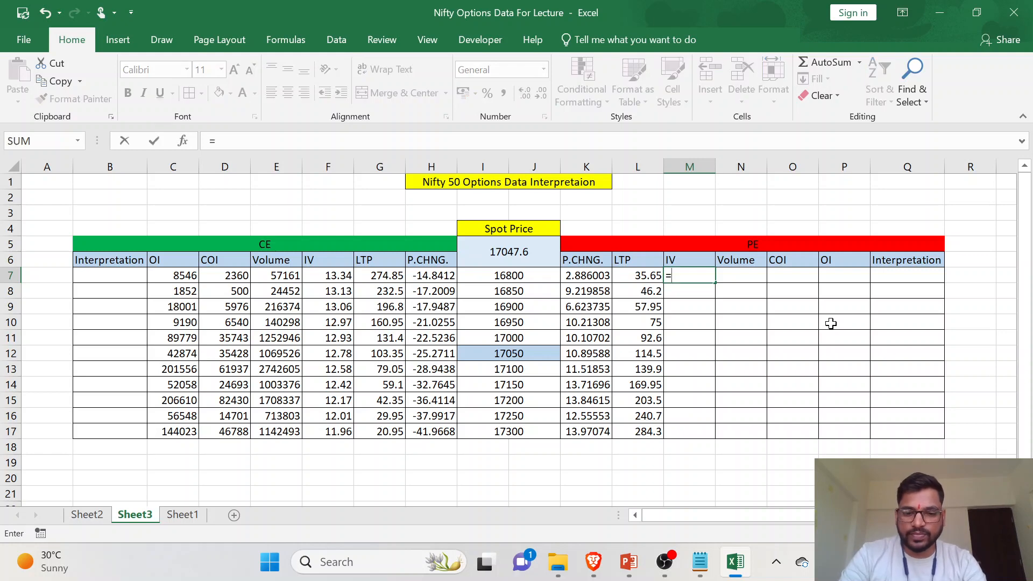
text(VLOOKU)
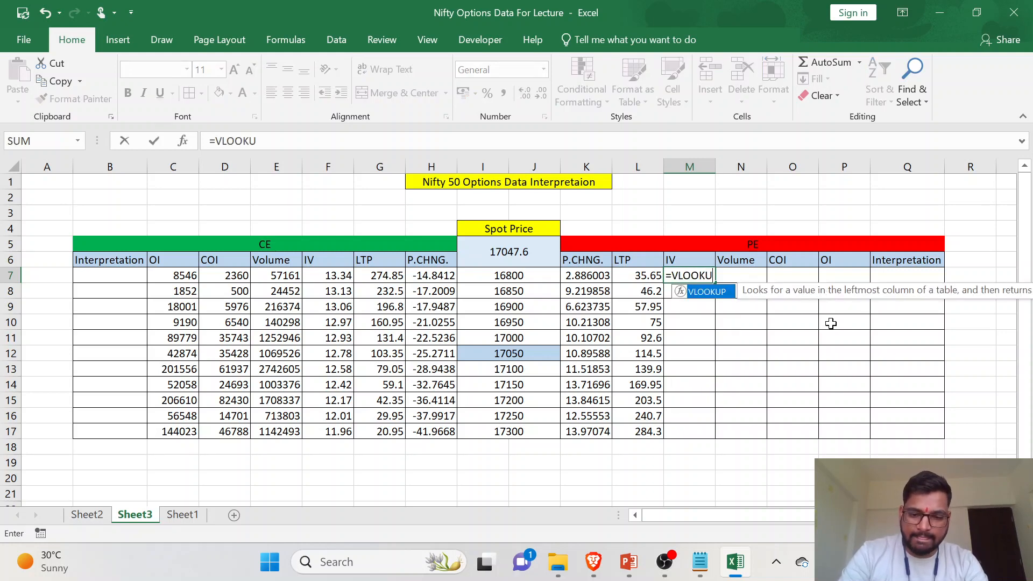
text(P()
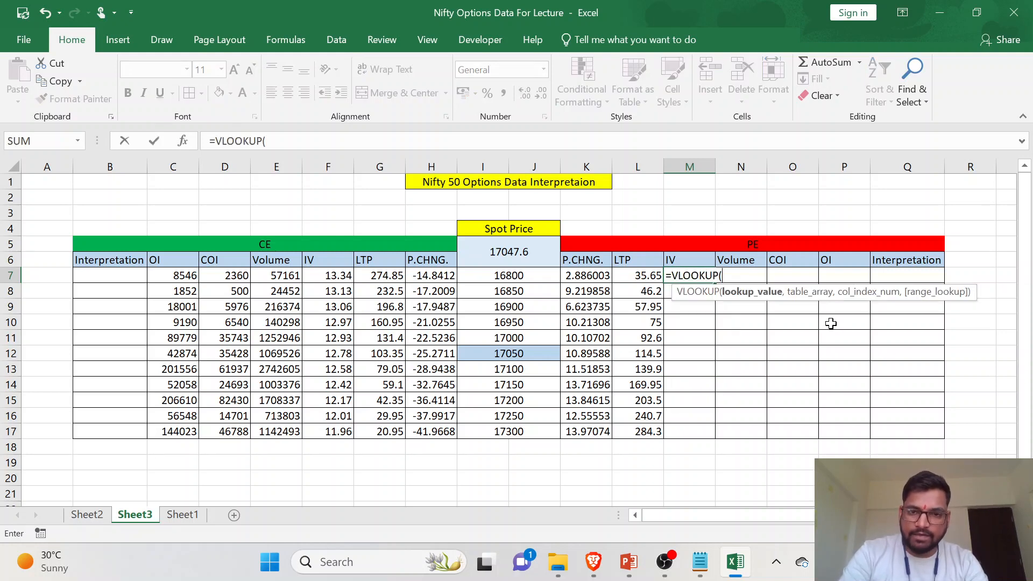
click(544, 277)
text(,)
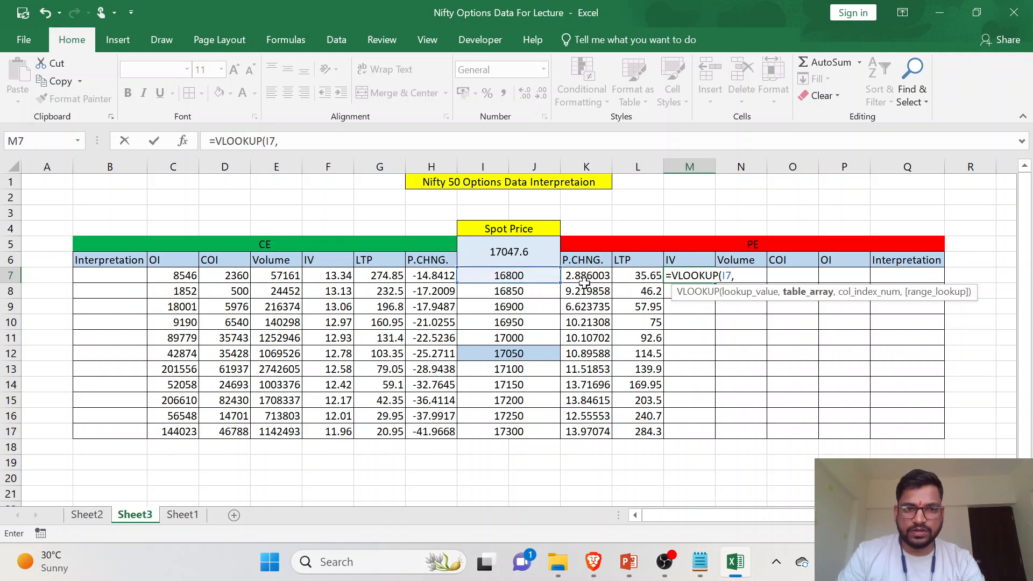
- Set the range A1:AN99 on Sheet2 as the table array of the M7 VLOOKUP
click(87, 515)
scroll(217, 278, up, 4)
scroll(218, 278, left, 2)
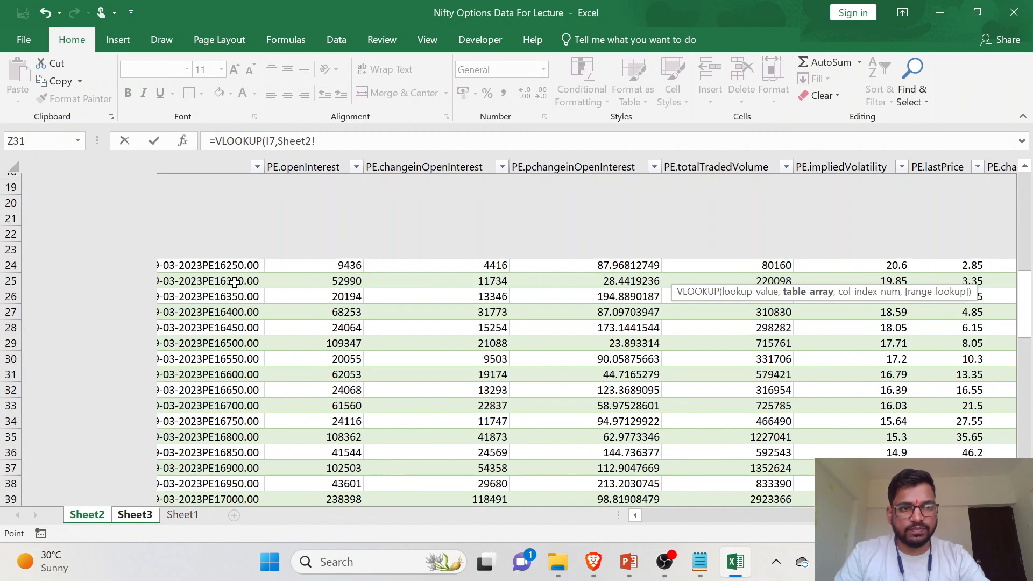
scroll(115, 231, up, 6)
scroll(52, 186, left, 4)
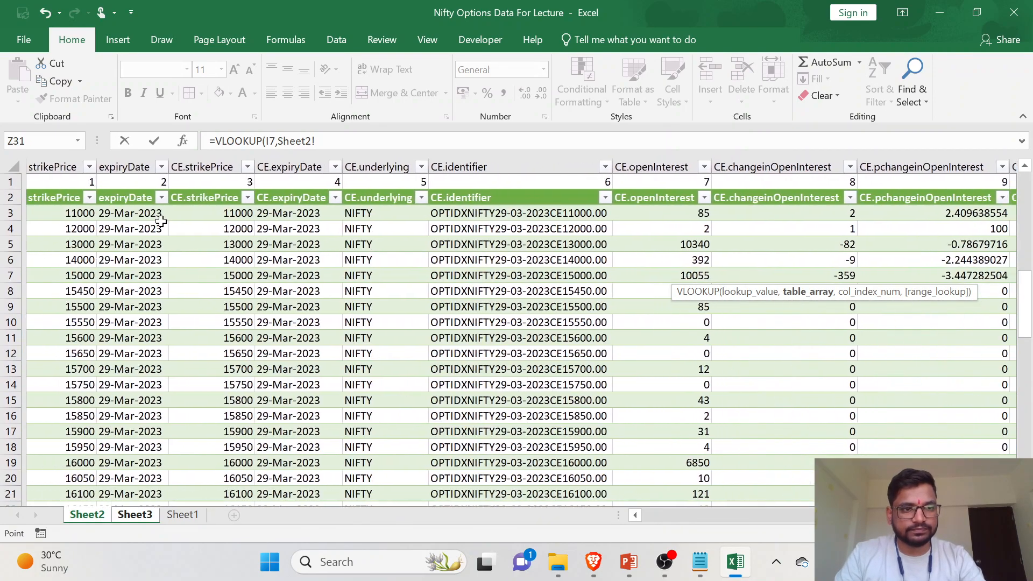
drag(52, 186, 807, 463)
scroll(667, 384, up, 9)
scroll(668, 384, up, 18)
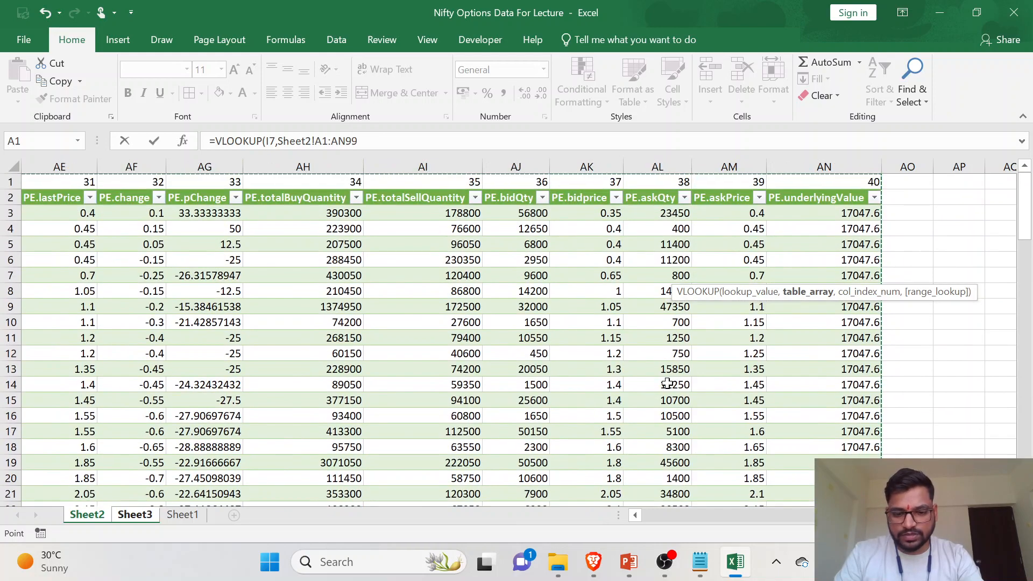
text(,)
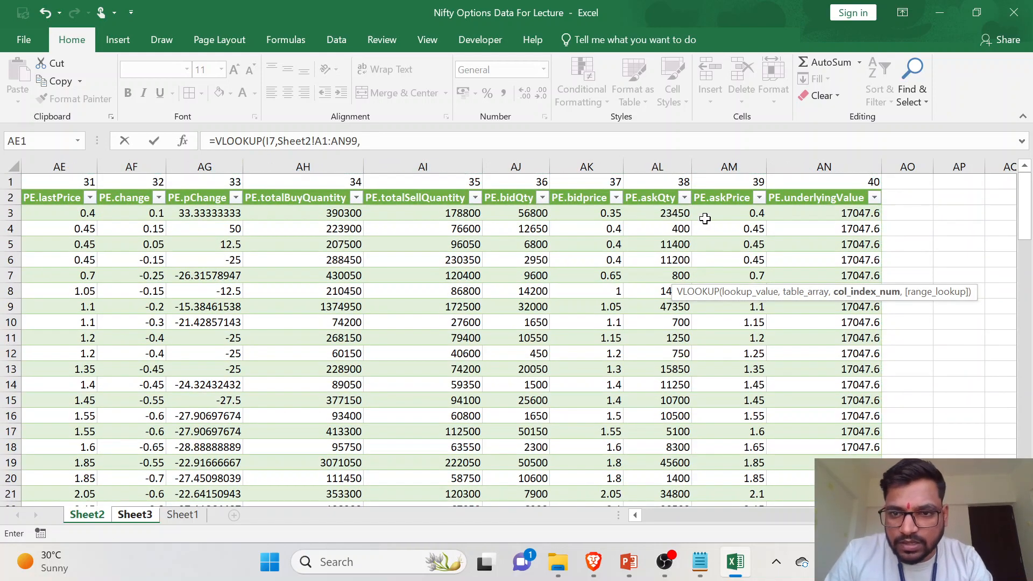
- Complete the M7 VLOOKUP with column index 30 for PE.impliedVolatility and 0 for an exact match, and fill it down to M17
scroll(703, 218, left, 4)
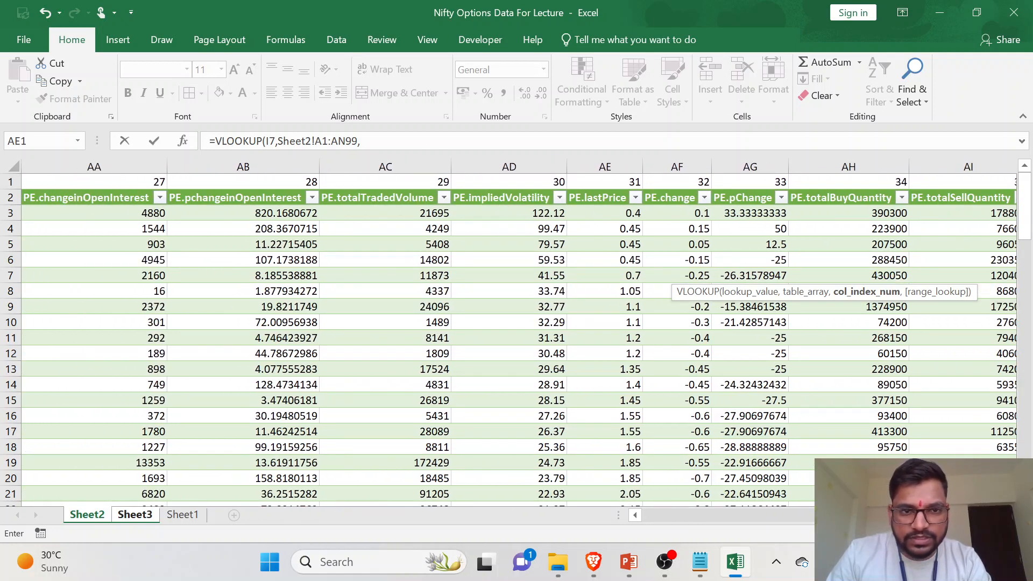
click(365, 140)
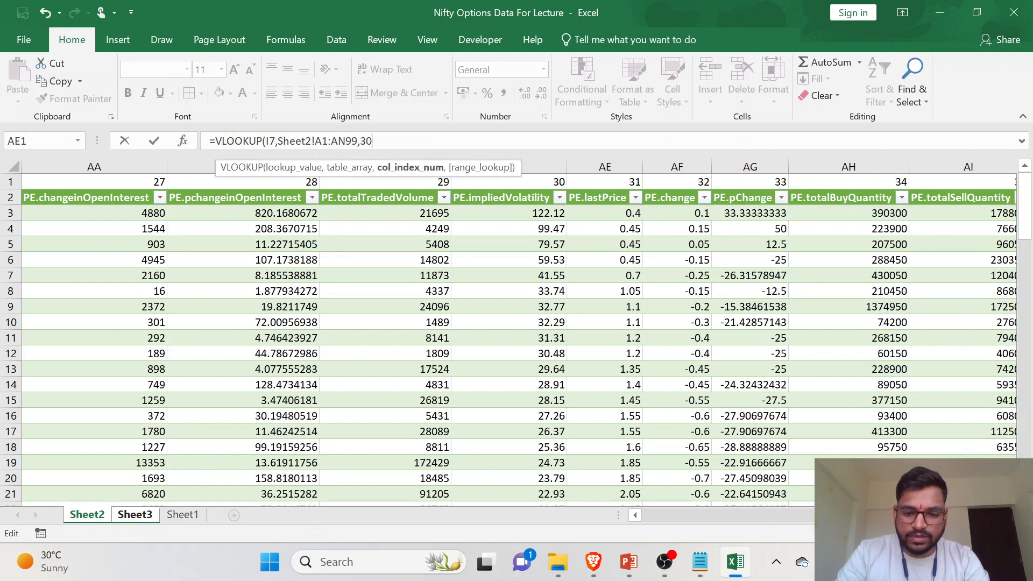
text(,0)
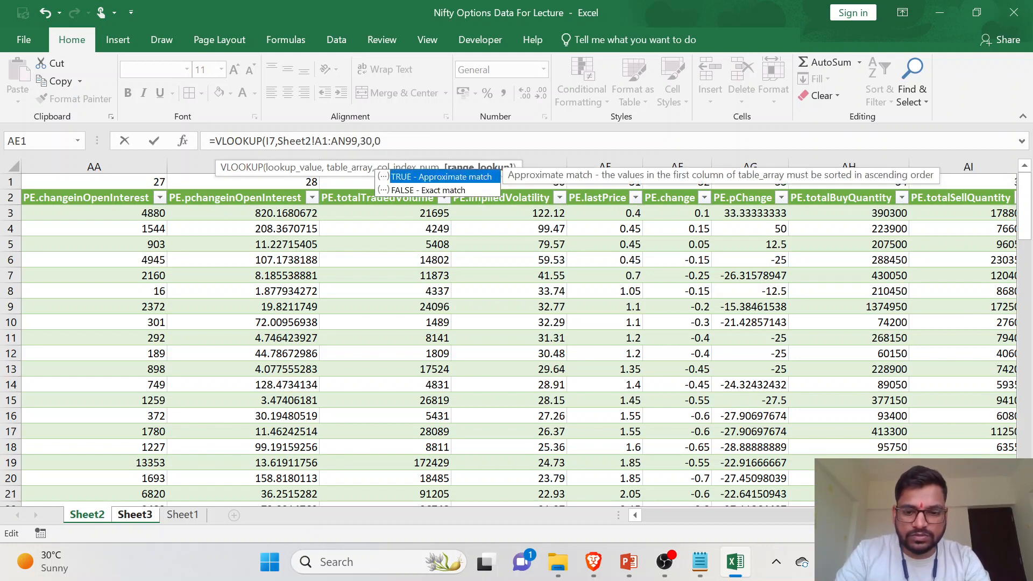
text())
key(Return)
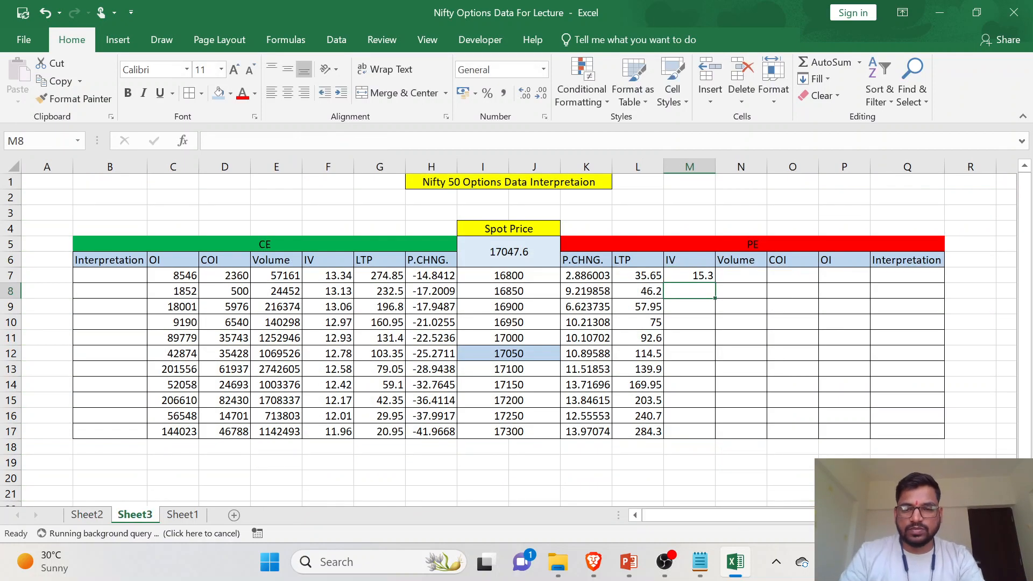
click(684, 279)
double_click(715, 283)
- Check the 17250 strike's PE IV in M16 on Sheet3 against its PE.impliedVolatility value in the Sheet2 table
click(706, 354)
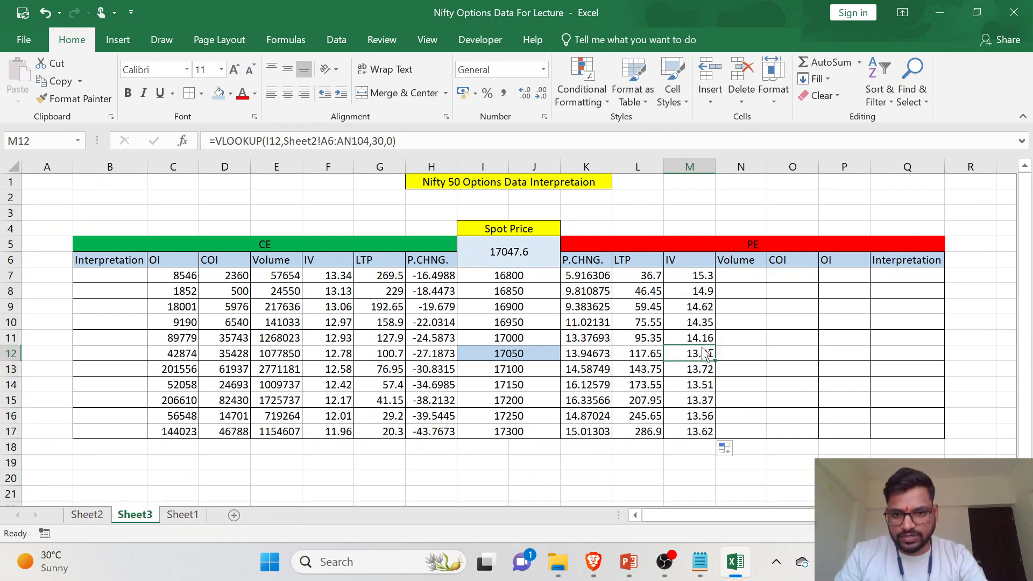
click(532, 420)
click(713, 418)
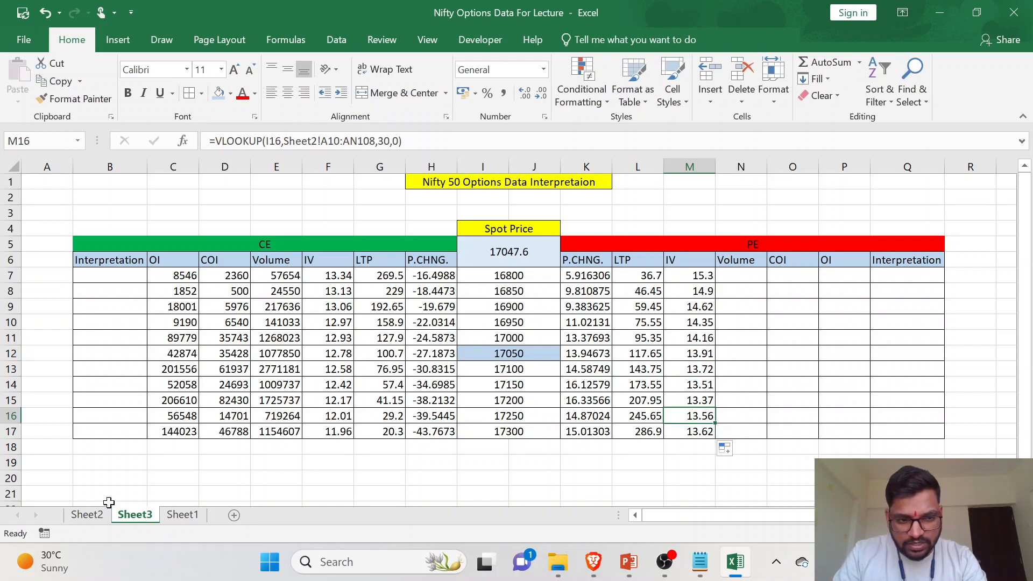
click(87, 514)
scroll(301, 329, left, 10)
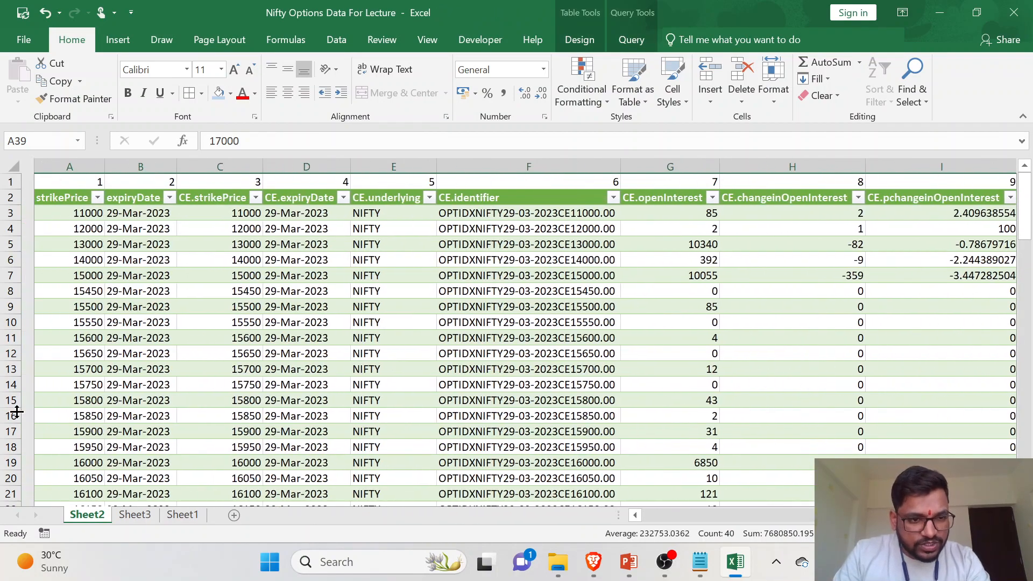
scroll(72, 407, down, 10)
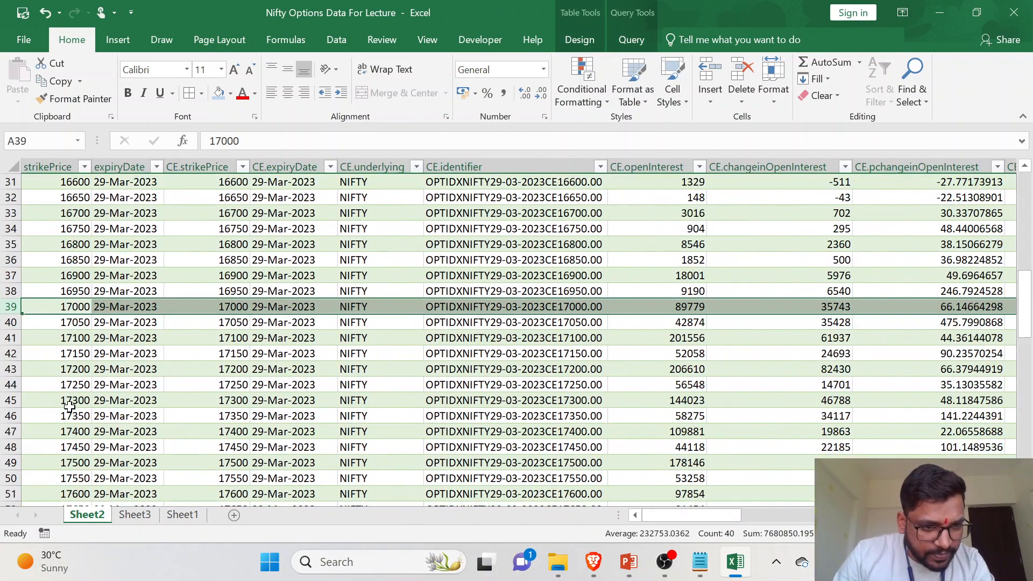
click(71, 419)
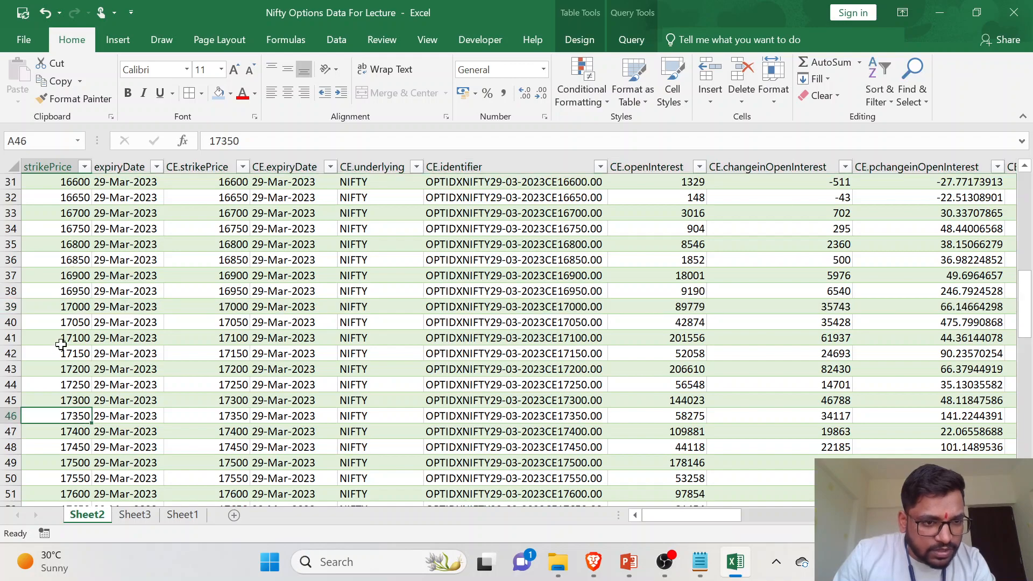
click(13, 383)
scroll(861, 395, right, 10)
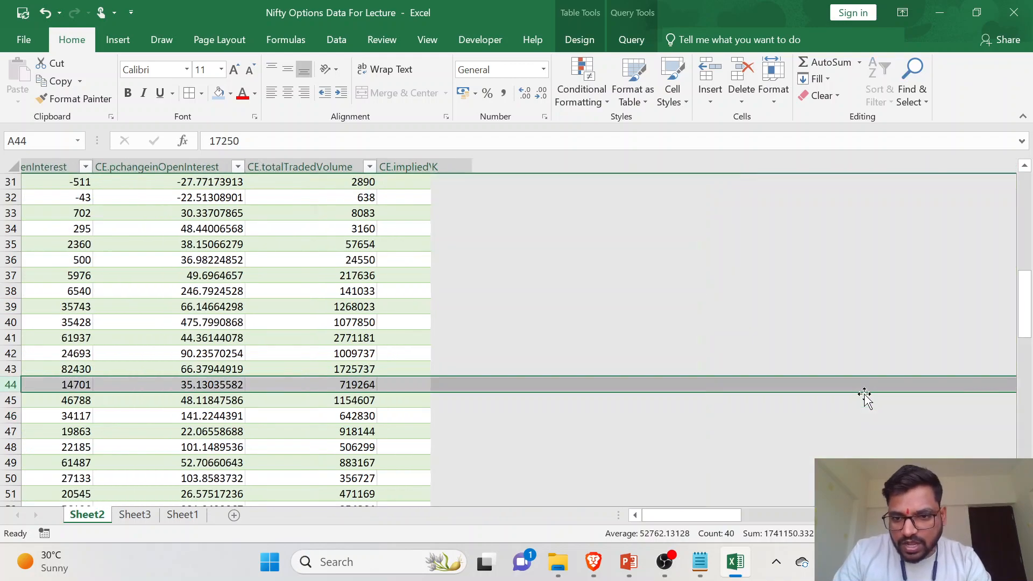
scroll(855, 392, right, 10)
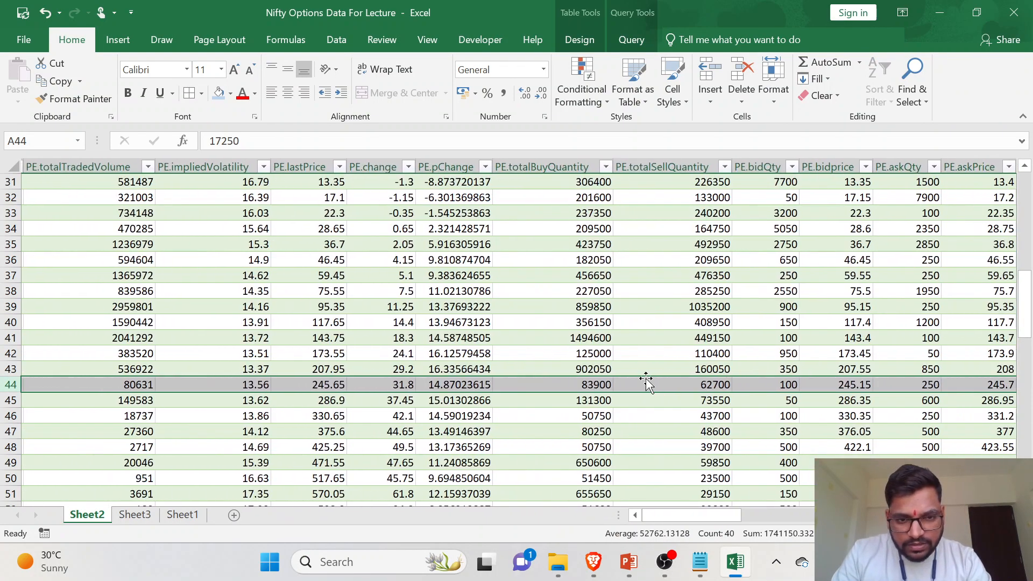
scroll(828, 388, right, 5)
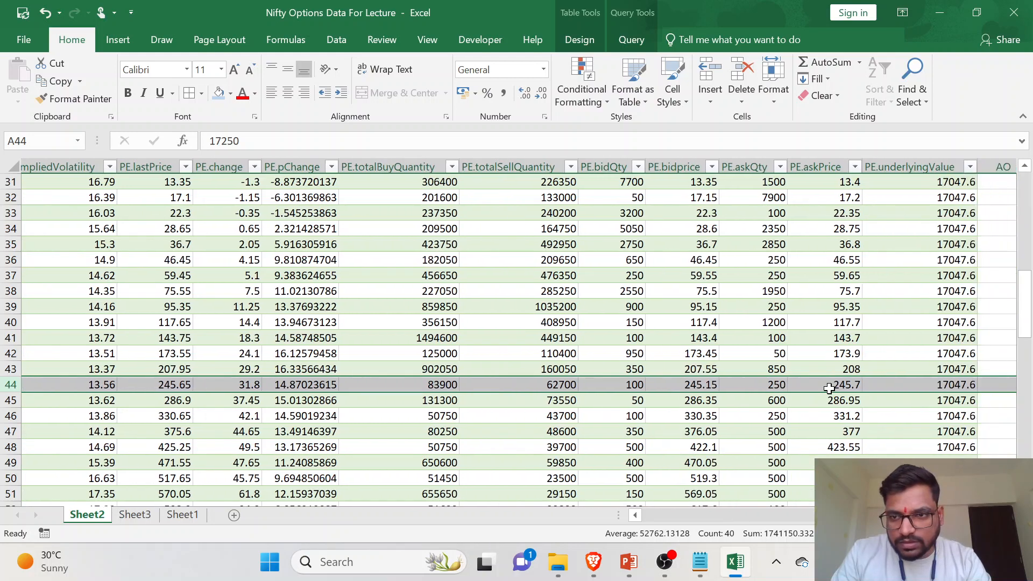
scroll(532, 363, left, 3)
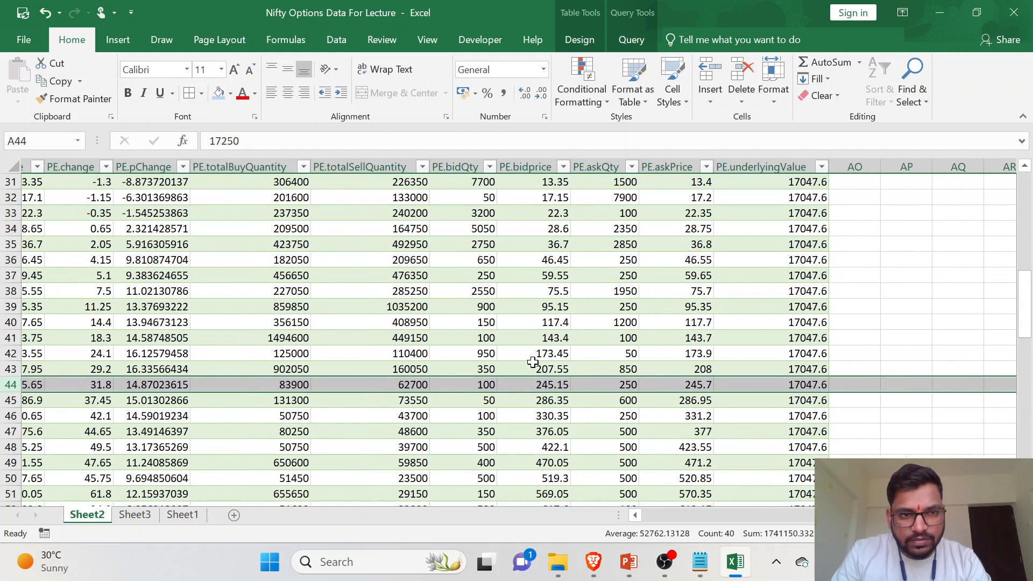
scroll(444, 362, left, 3)
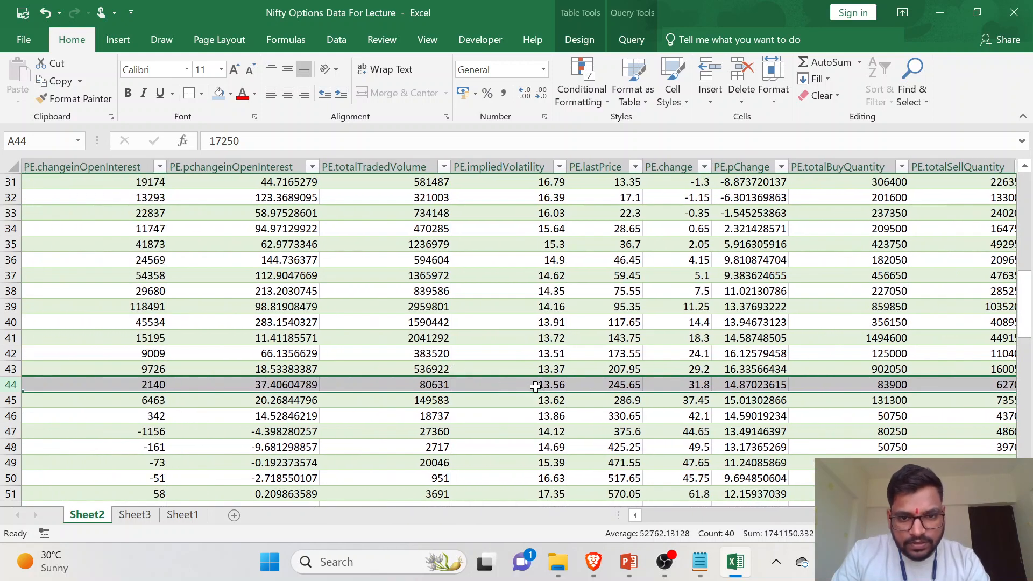
- Start a VLOOKUP in the PE Volume cell N7 on Sheet3 with strike cell I7 as the lookup value
click(133, 516)
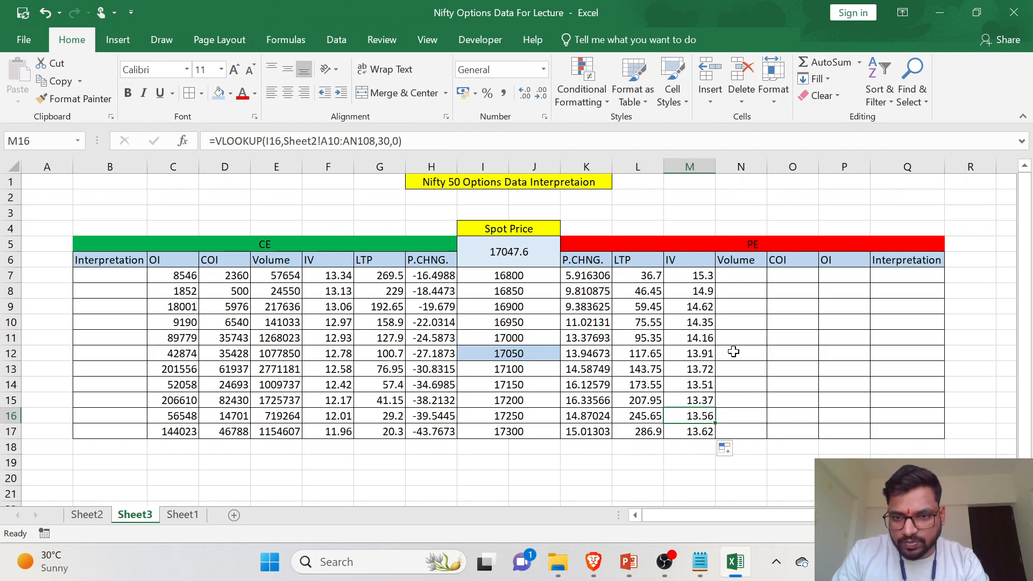
click(748, 276)
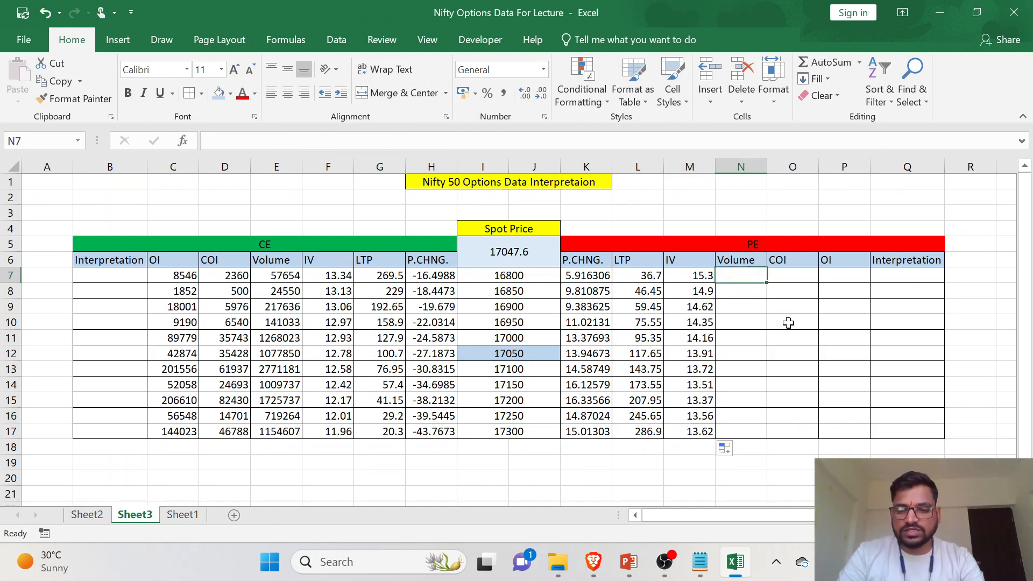
text(=V)
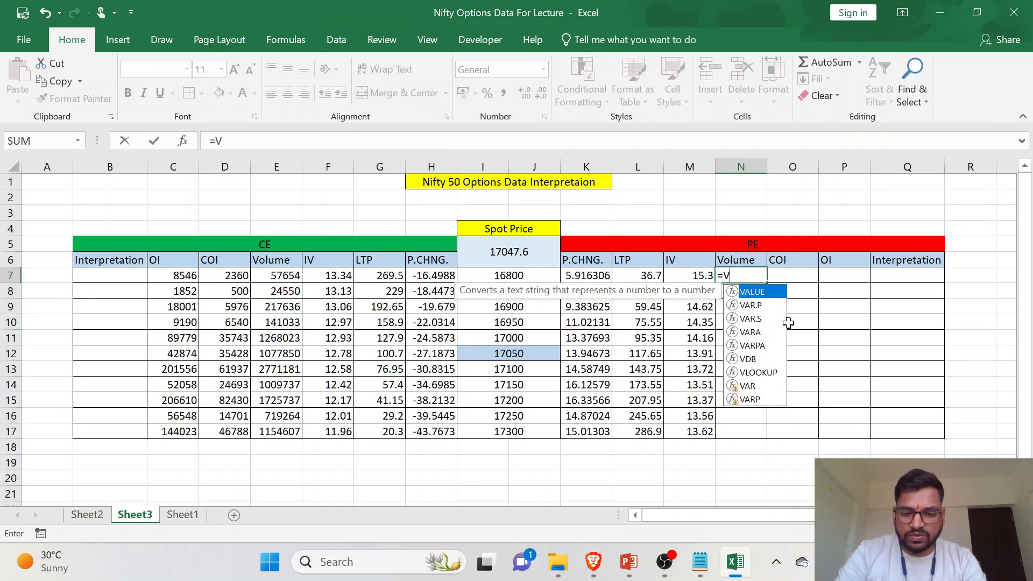
text(LOOKUP()
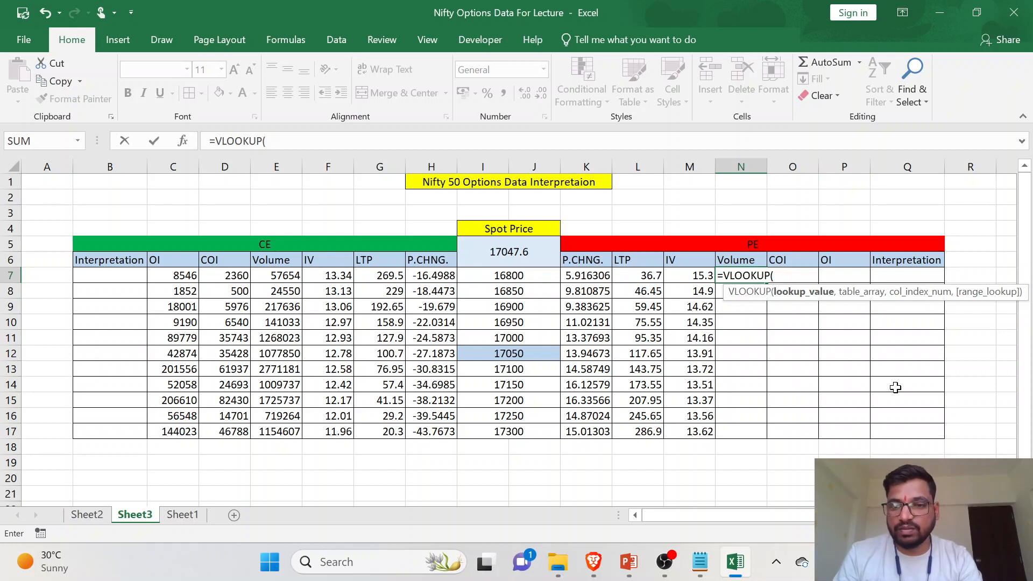
click(545, 274)
text(,)
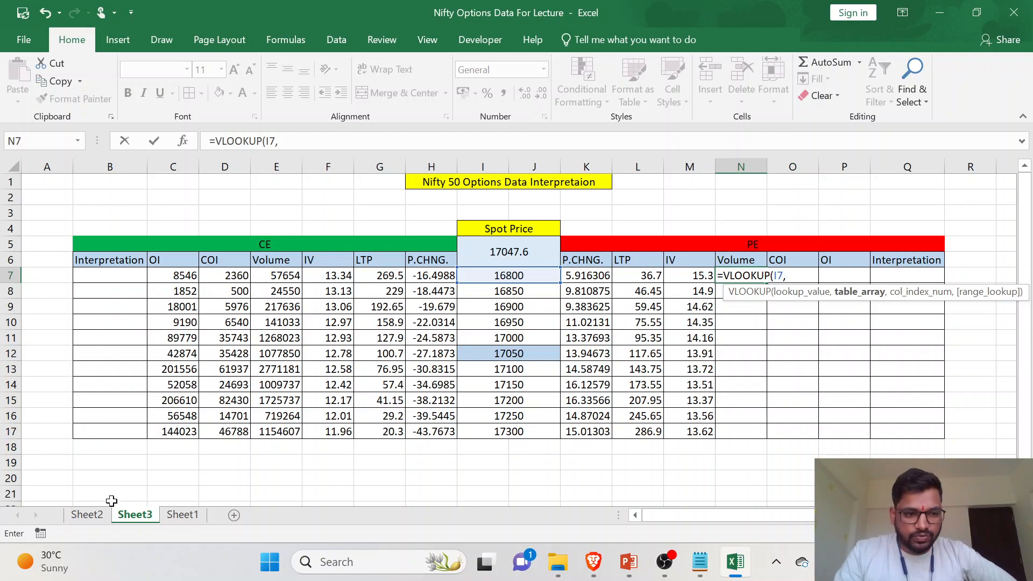
- Set the range A1:AN99 on Sheet2 as the table array of the N7 VLOOKUP
click(100, 515)
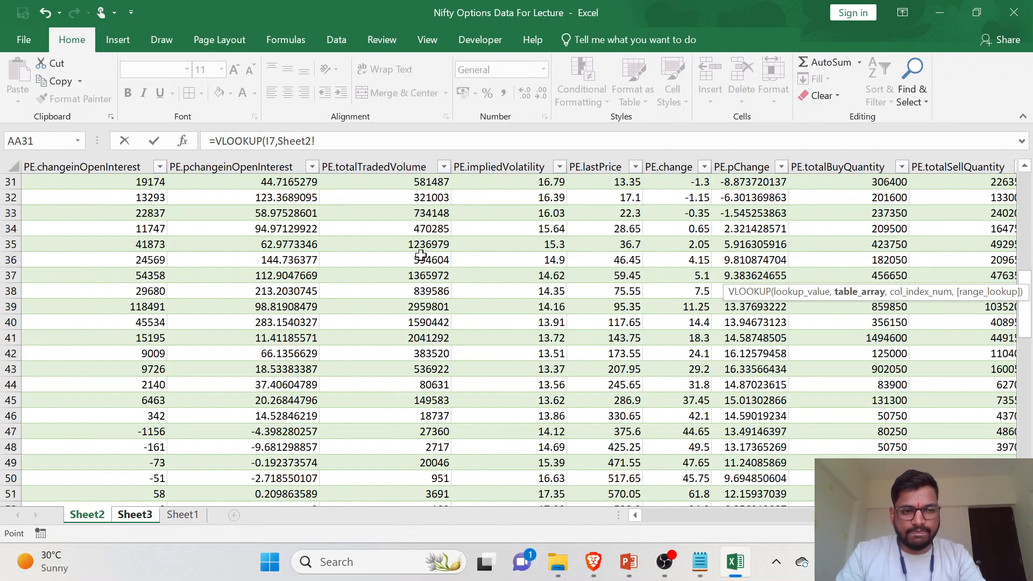
scroll(421, 254, up, 10)
scroll(420, 254, left, 10)
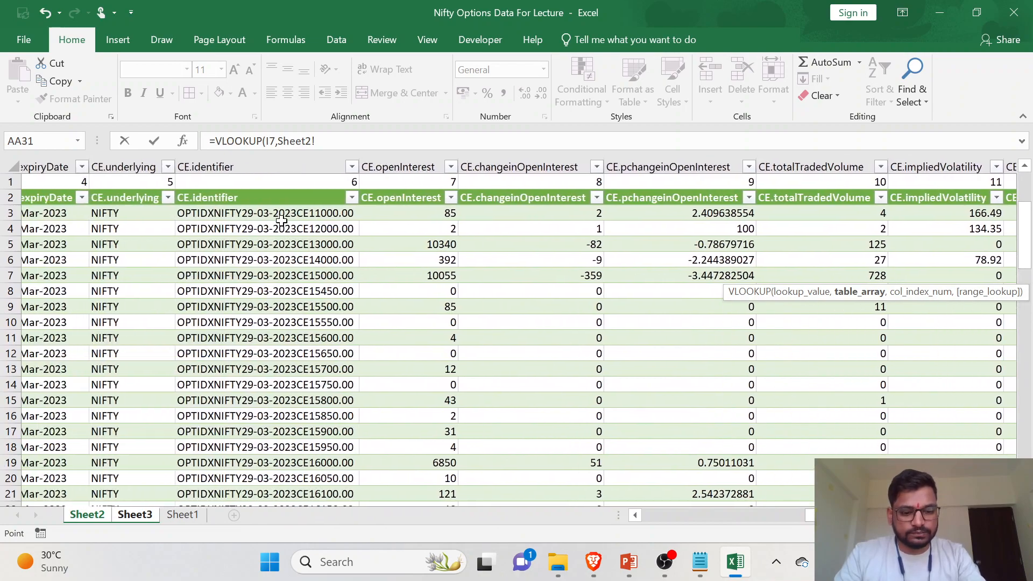
scroll(277, 219, left, 3)
drag(51, 182, 864, 530)
scroll(537, 371, up, 16)
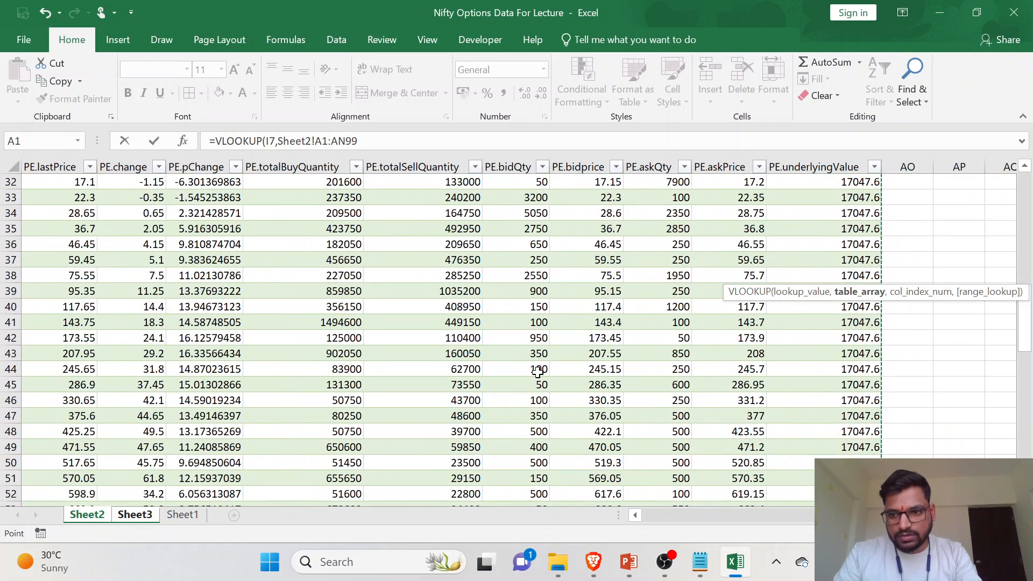
scroll(536, 371, up, 10)
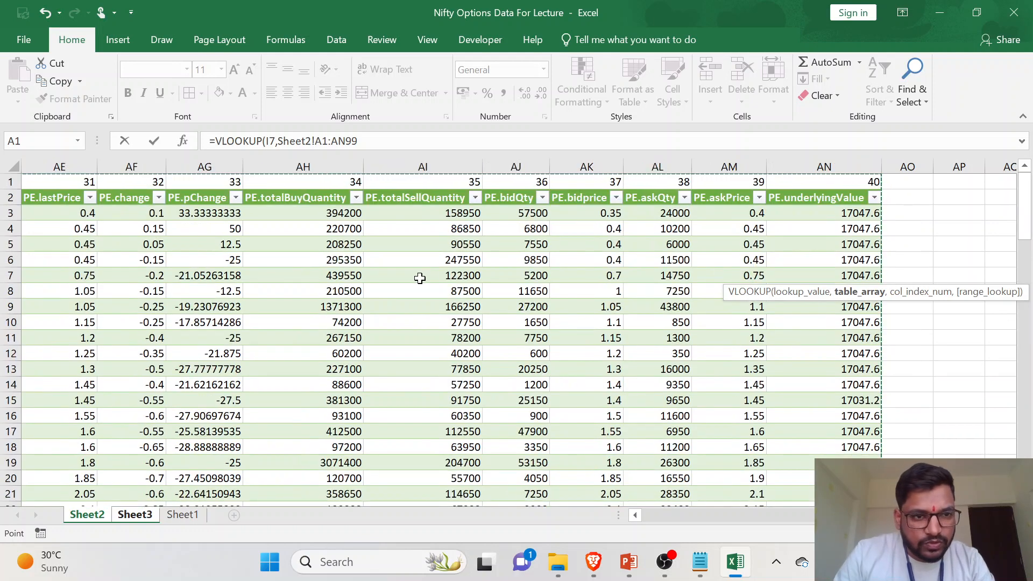
- Complete the N7 VLOOKUP with column index 29 for PE.totalTradedVolume and 0 for an exact match, and fill it down to N17
scroll(420, 278, left, 3)
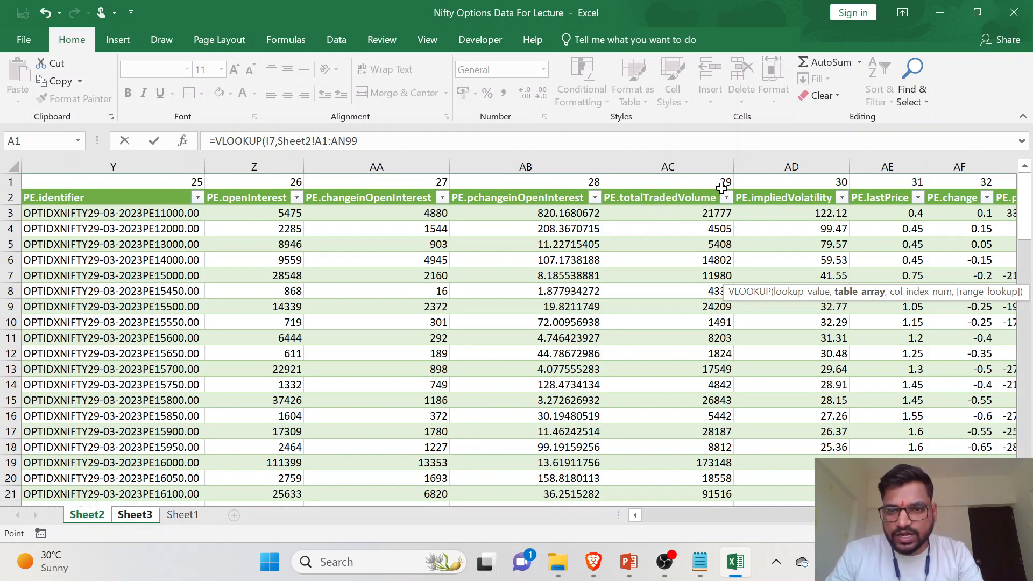
click(436, 153)
text(,29)
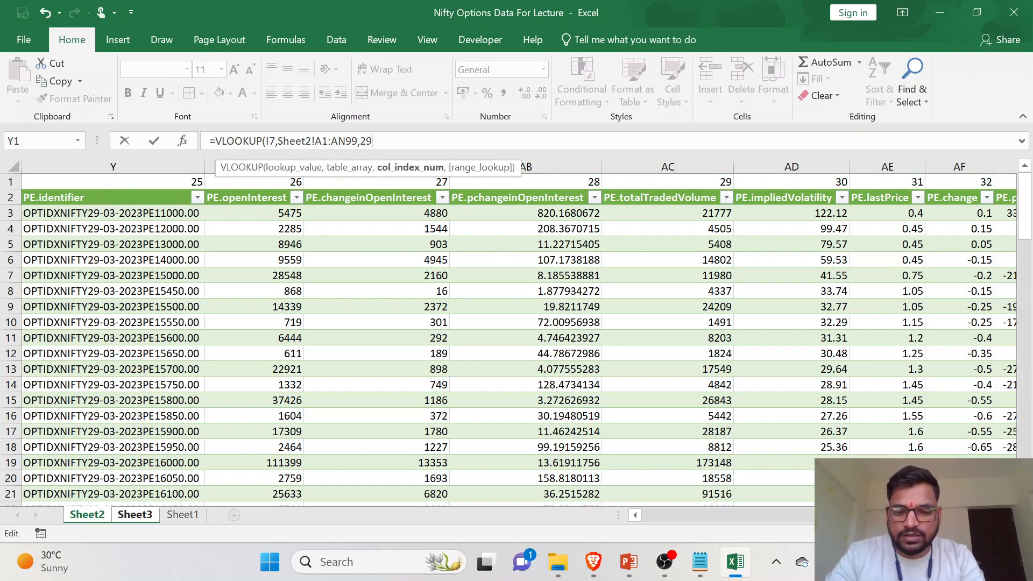
text(,0))
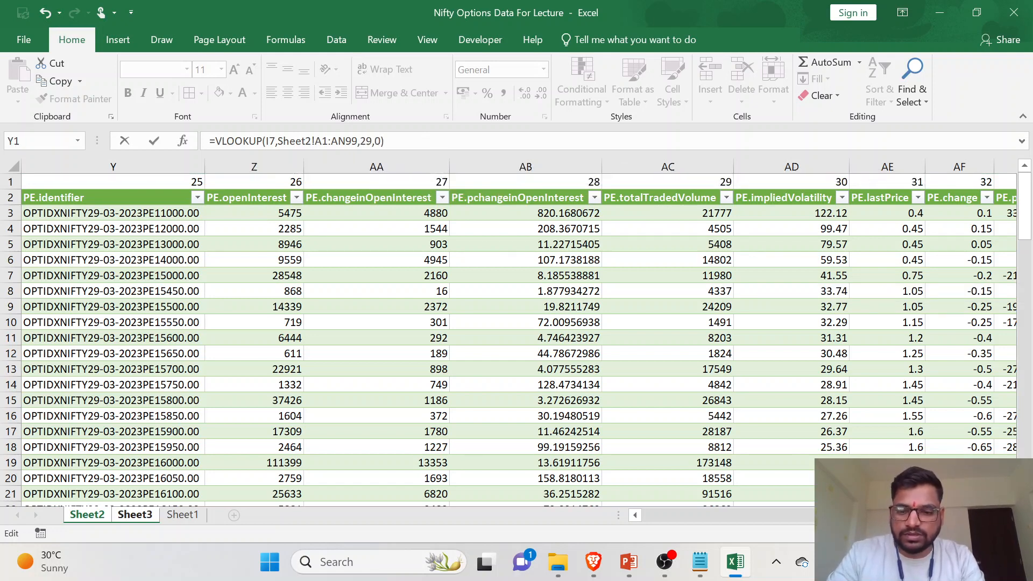
key(Return)
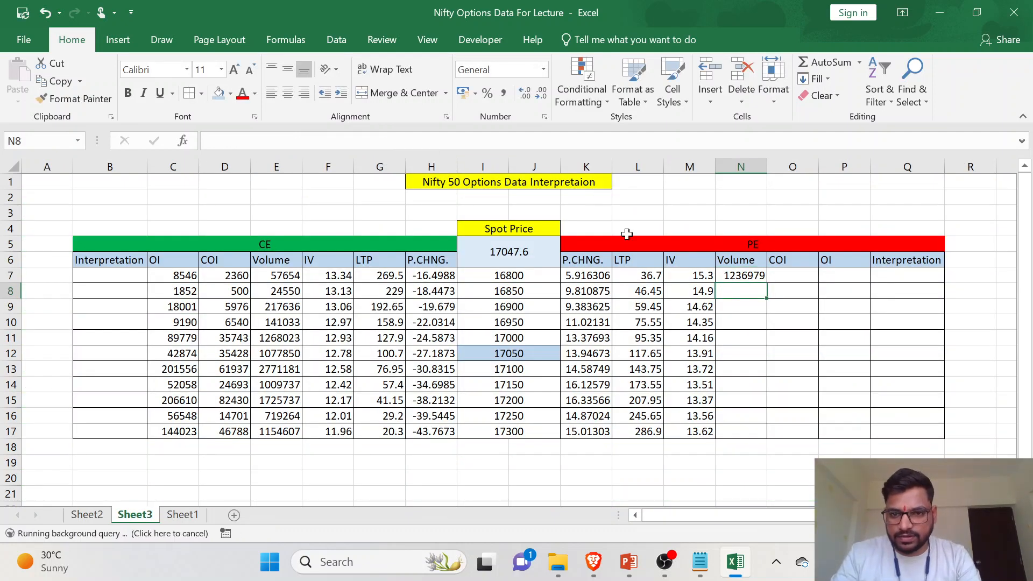
click(738, 278)
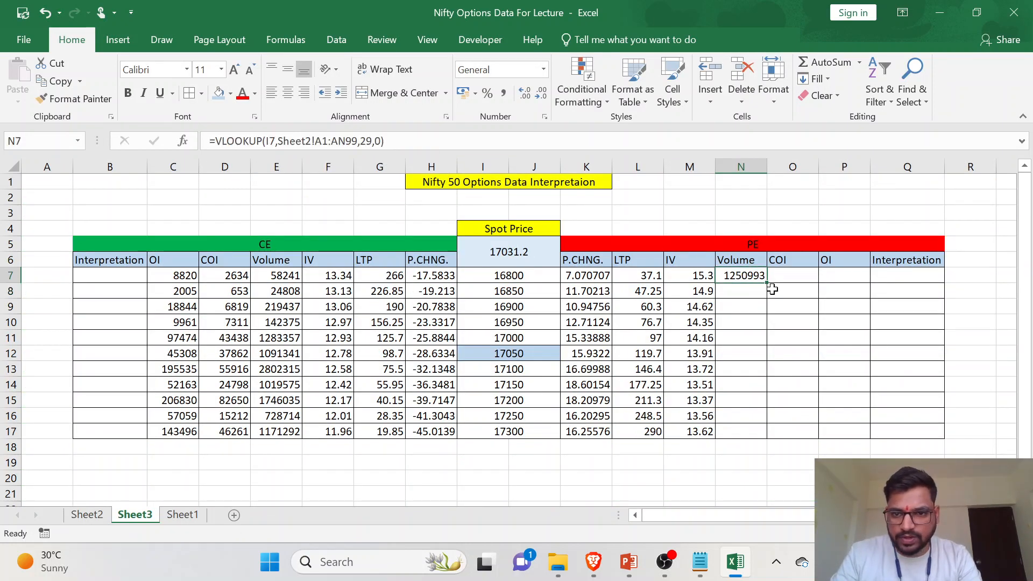
double_click(766, 282)
- Check the 17300 strike's PE Volume in N17 on Sheet3 against its PE.totalTradedVolume value in the Sheet2 table
click(738, 418)
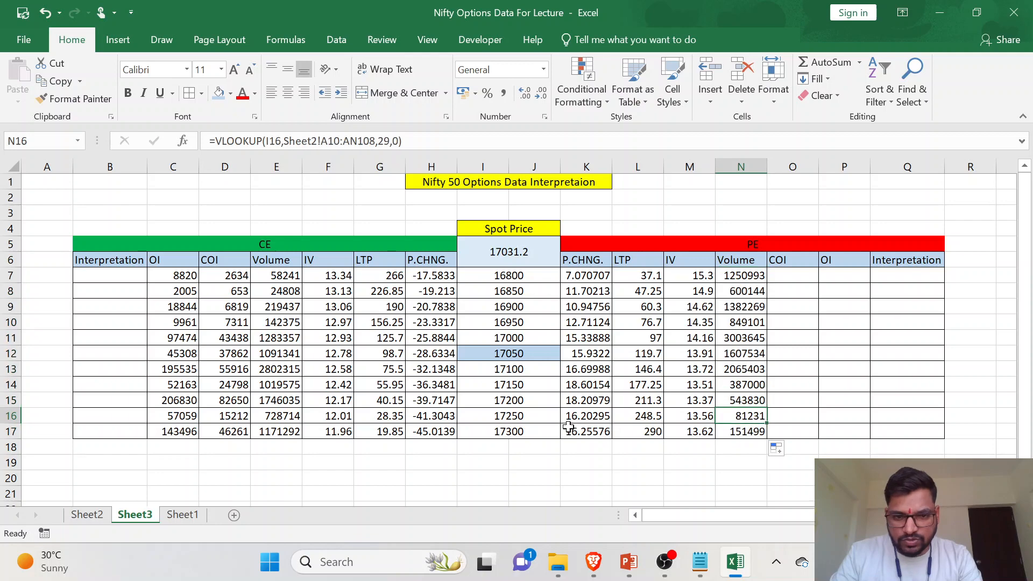
click(539, 434)
click(734, 430)
click(87, 514)
scroll(235, 337, left, 5)
scroll(234, 337, left, 6)
click(163, 400)
scroll(287, 400, left, 1)
scroll(287, 399, left, 5)
scroll(55, 431, down, 12)
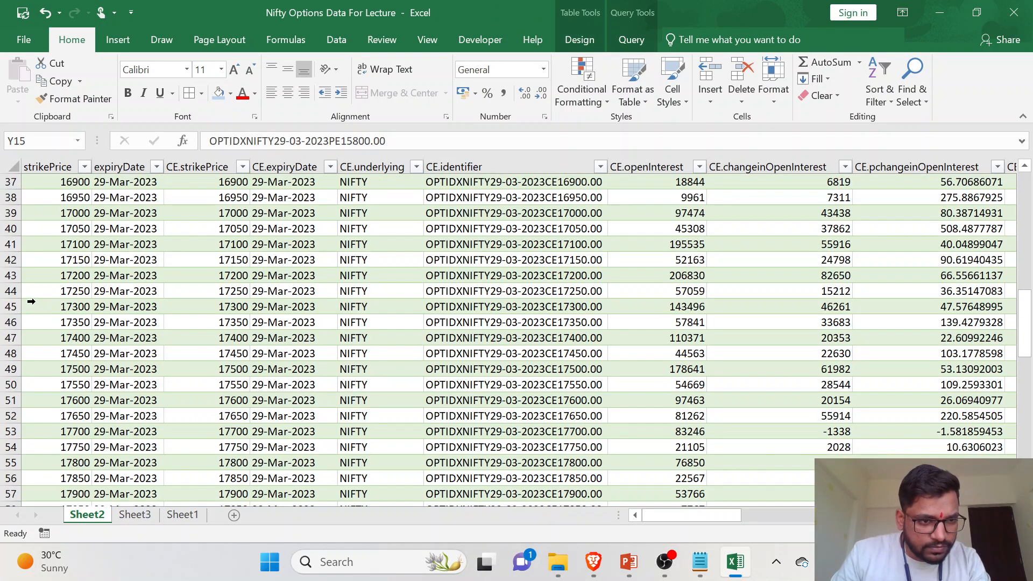
click(11, 306)
scroll(914, 357, right, 12)
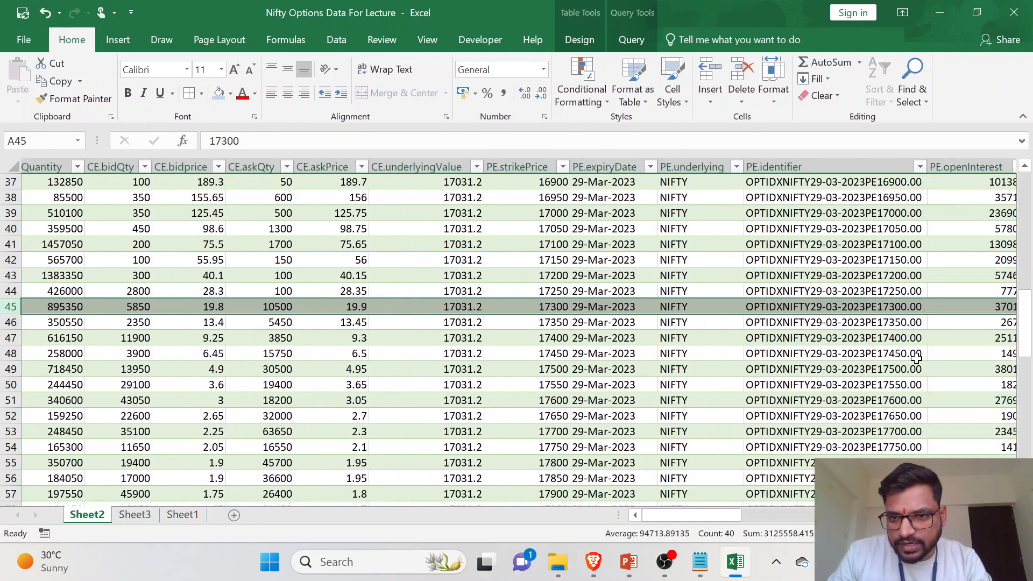
scroll(916, 358, right, 8)
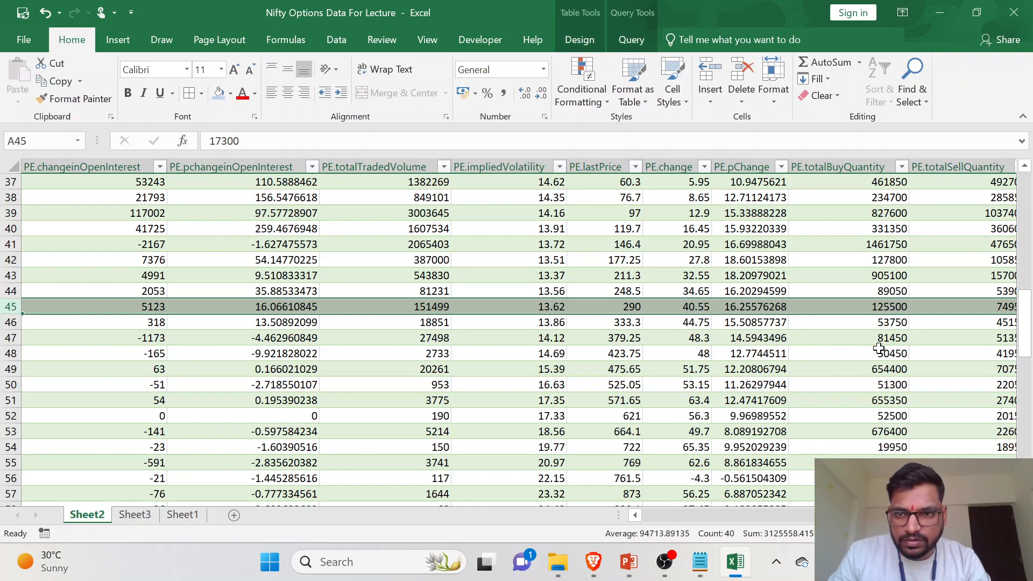
scroll(910, 345, right, 6)
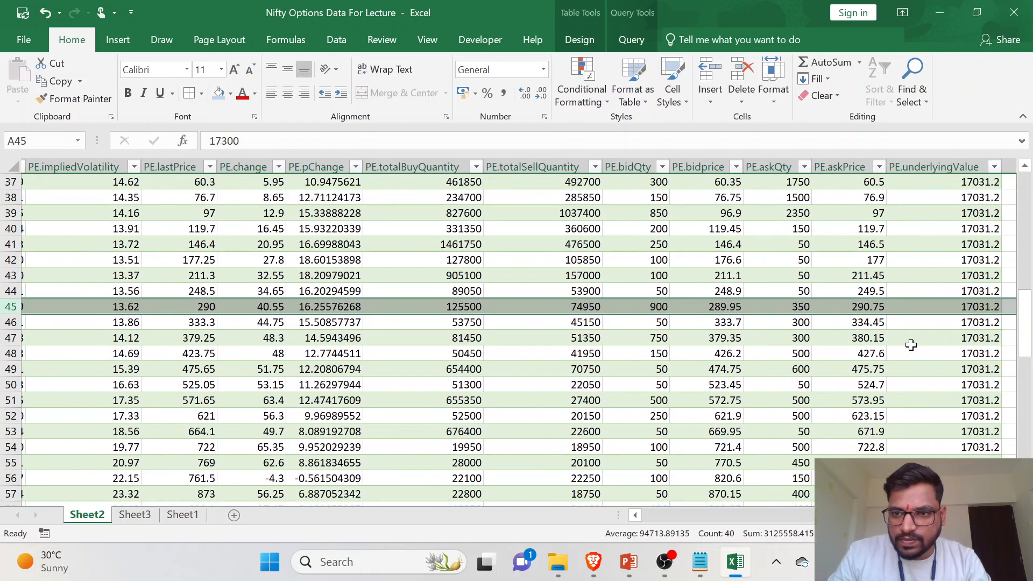
scroll(432, 284, left, 8)
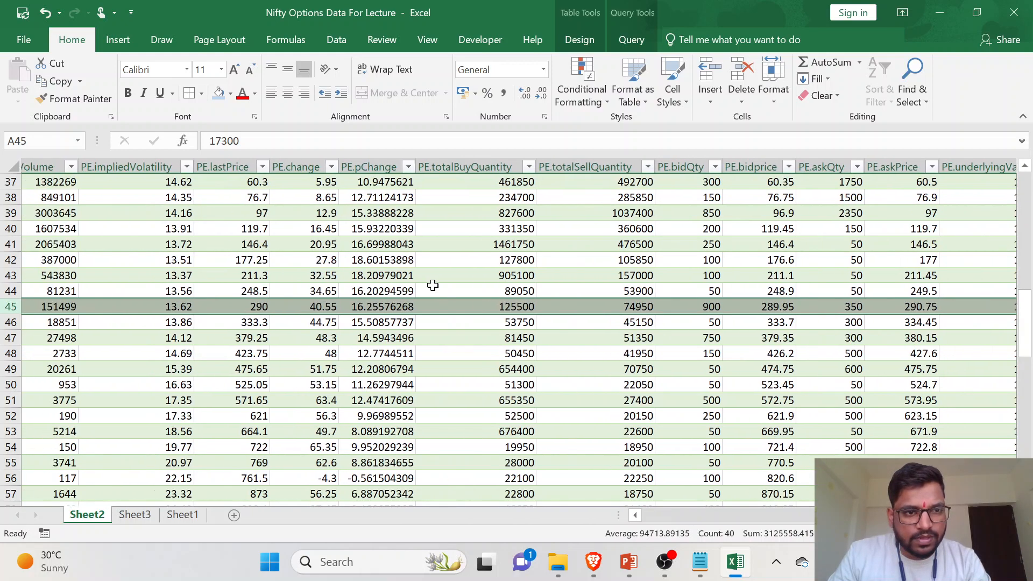
scroll(431, 284, left, 1)
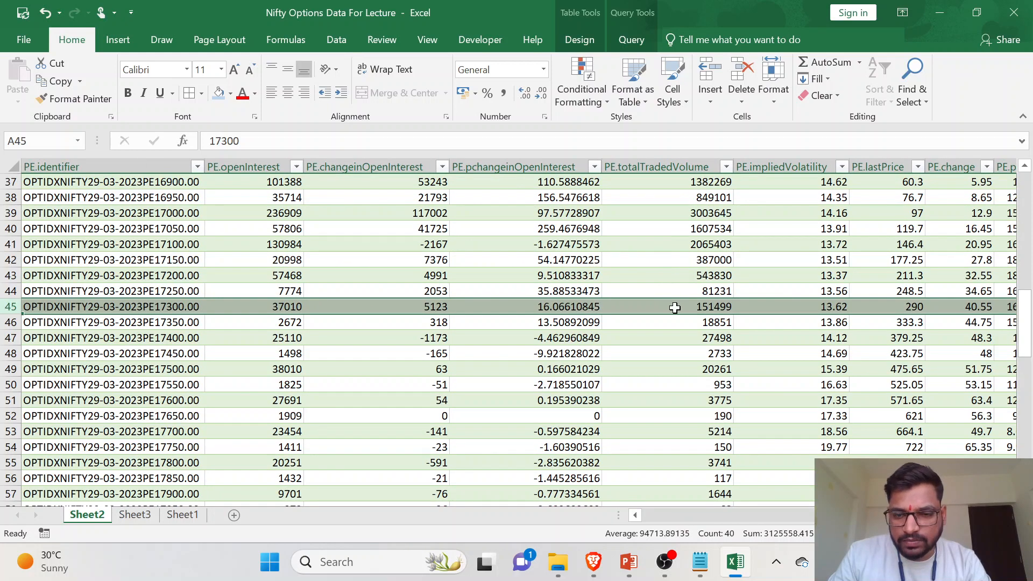
click(135, 514)
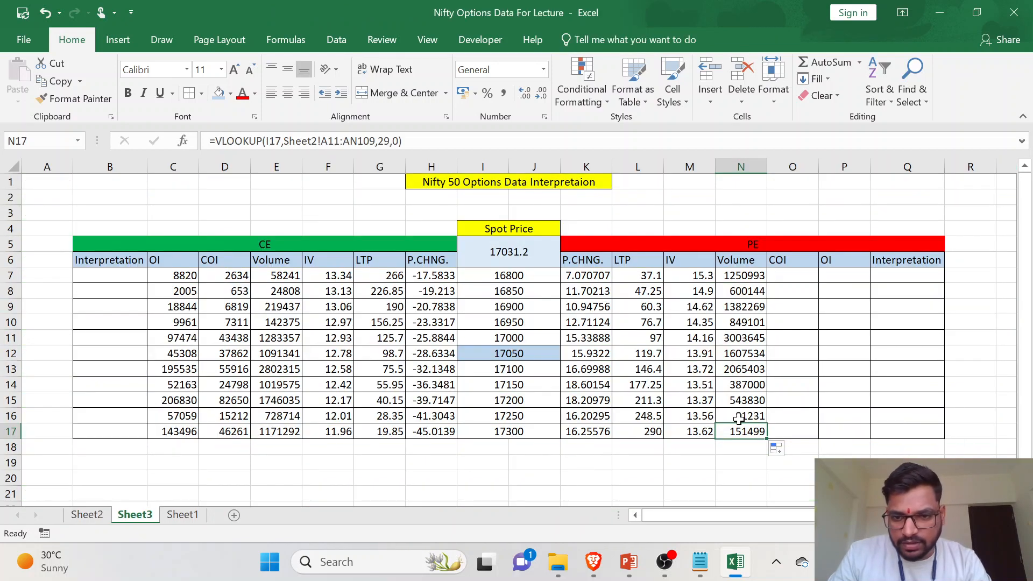
- Start a VLOOKUP in the PE COI cell O7 on Sheet3 with strike cell I7 as the lookup value
click(808, 275)
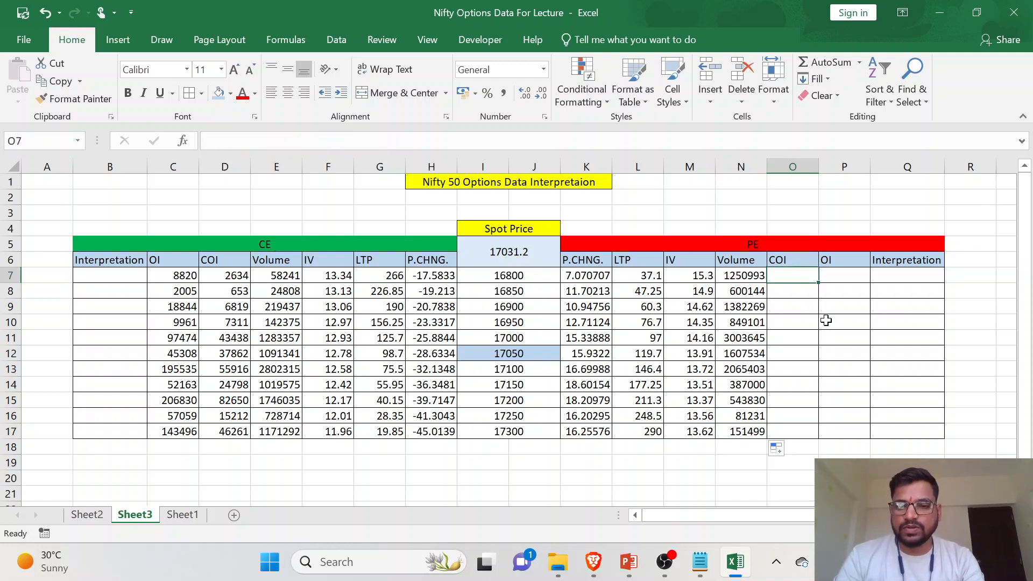
text(=)
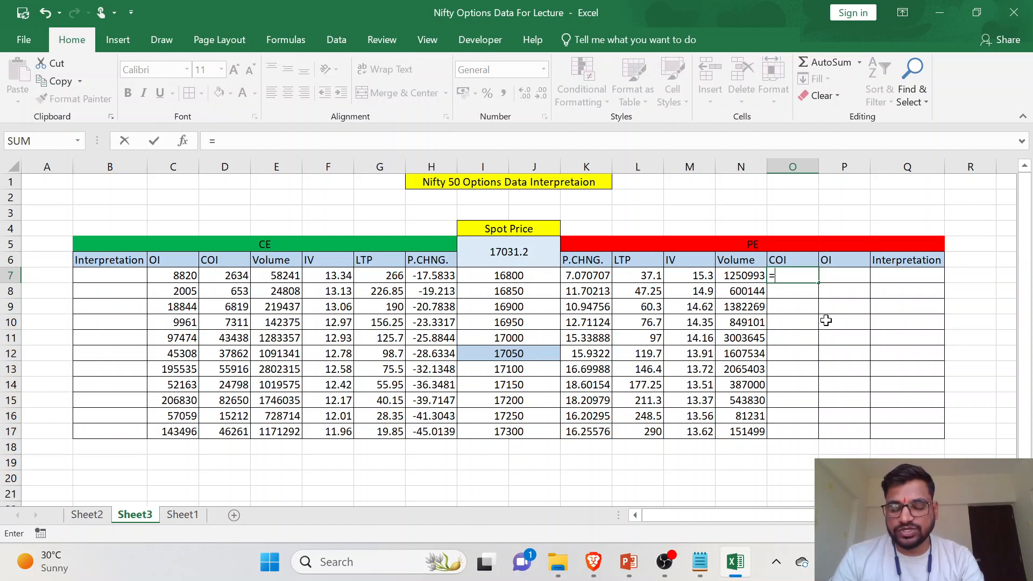
text(VLOOKUP()
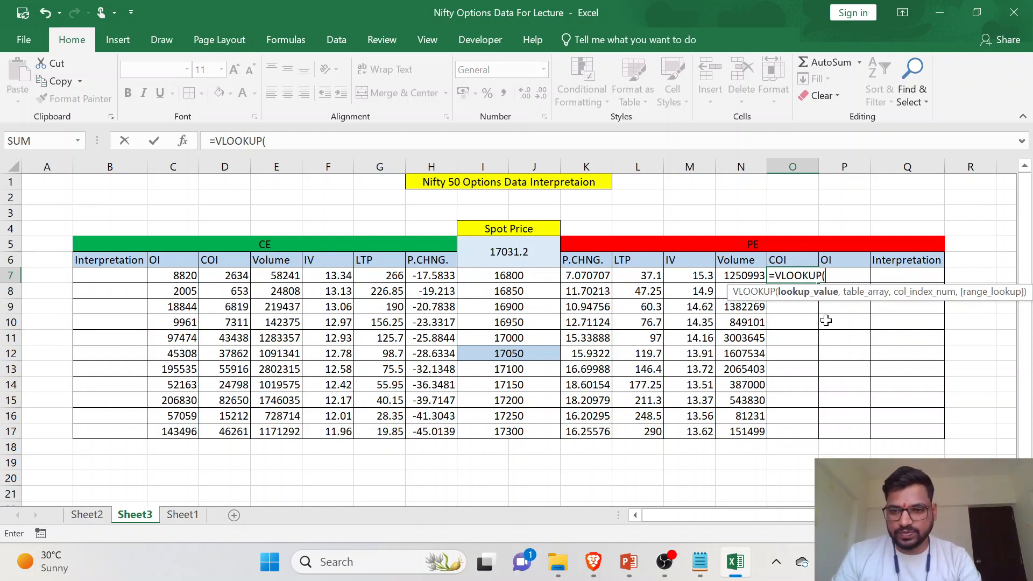
click(545, 274)
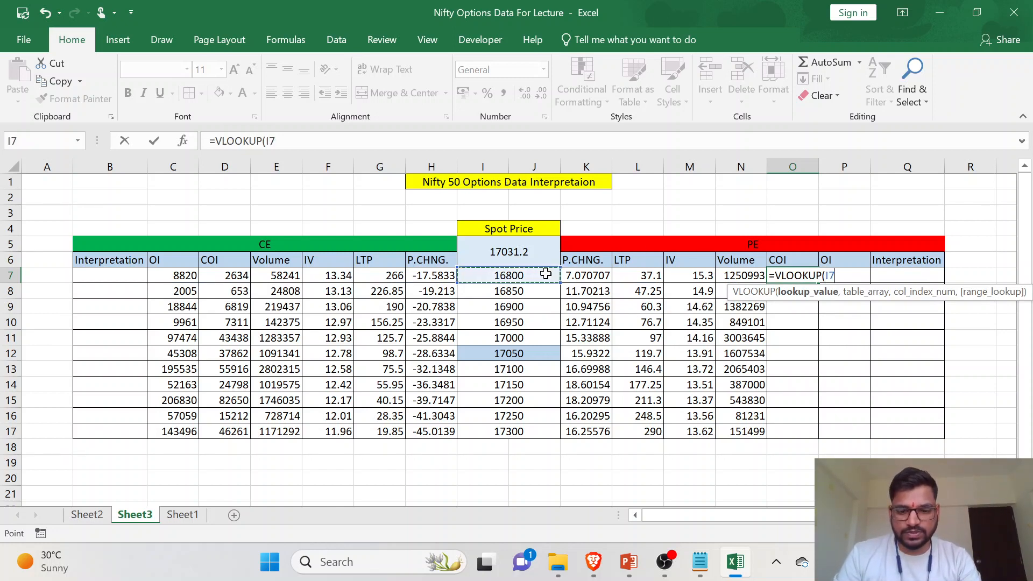
text(,)
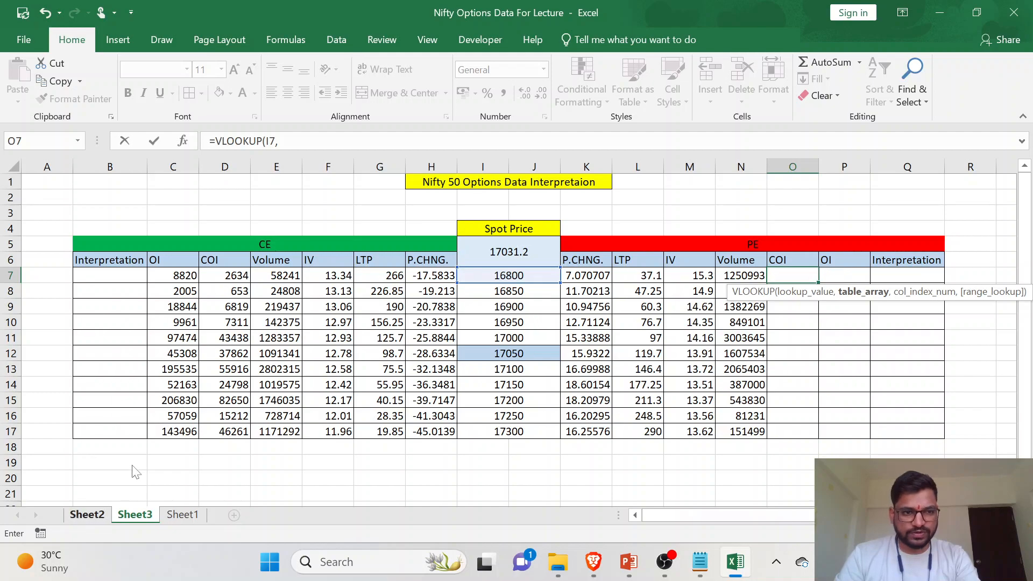
- Set the range A1:AN99 on Sheet2 as the table array of the O7 VLOOKUP
click(86, 515)
scroll(268, 241, up, 8)
scroll(267, 240, up, 4)
scroll(269, 240, left, 10)
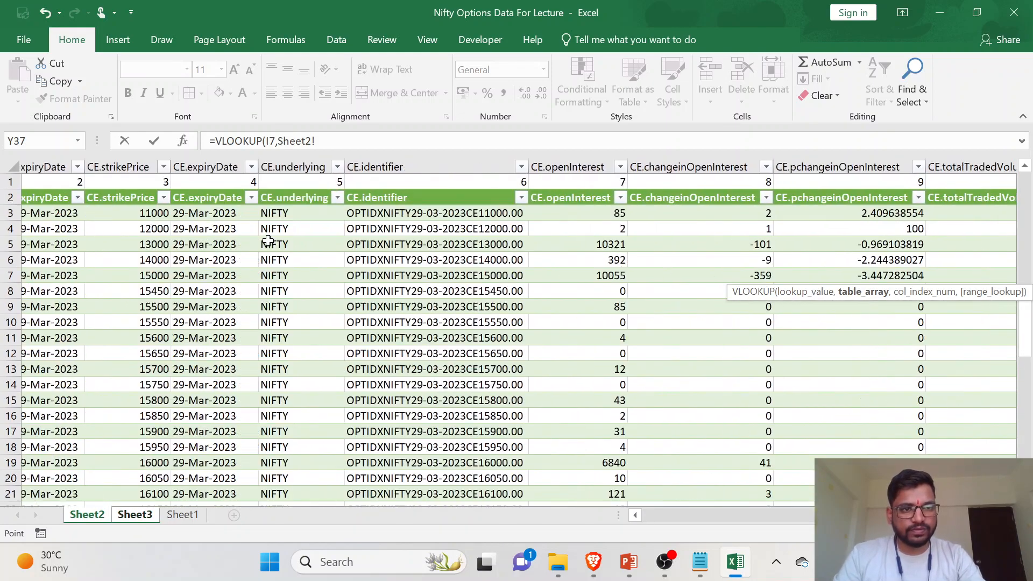
drag(54, 181, 811, 577)
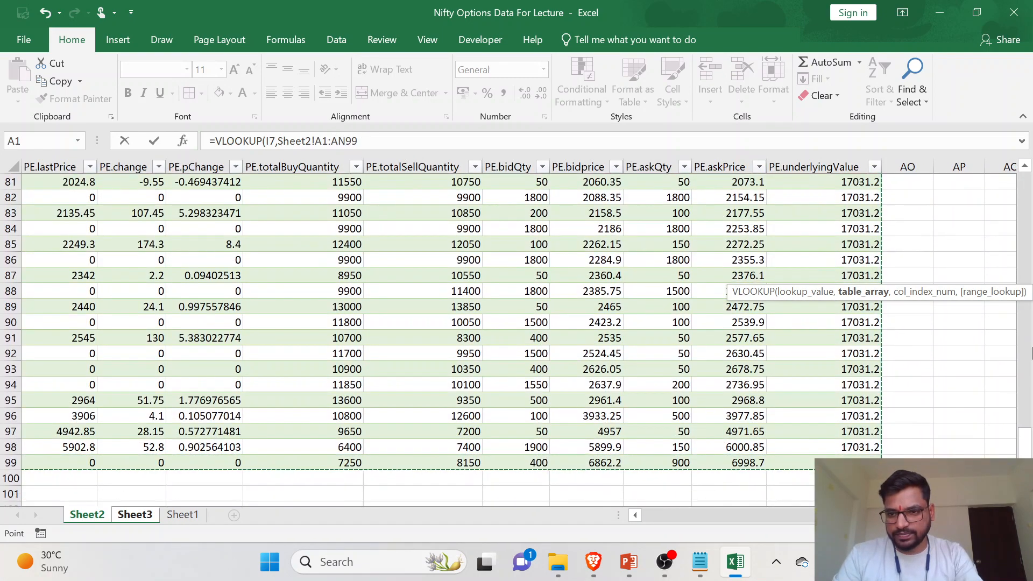
drag(1025, 451, 1030, 186)
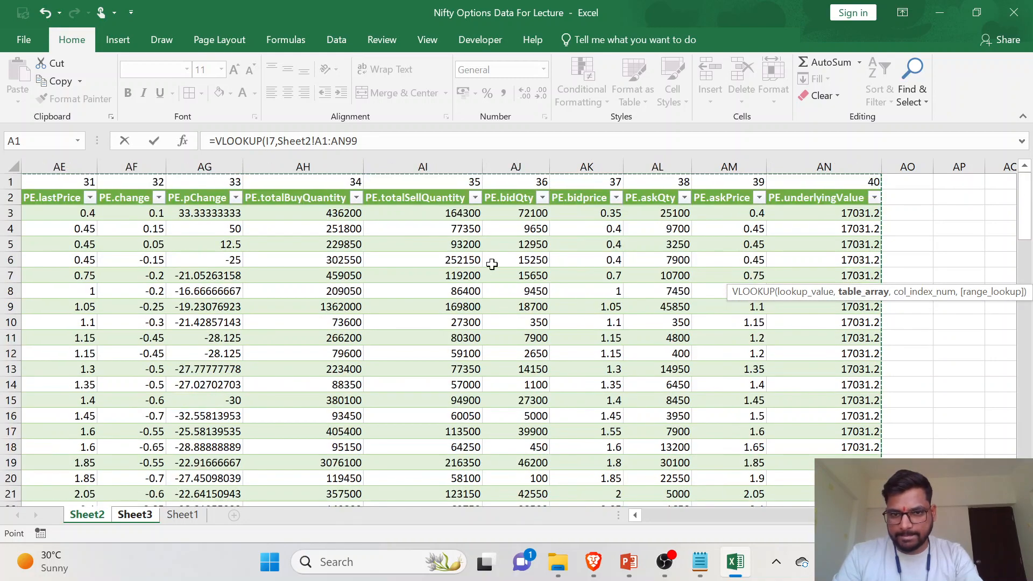
- Complete the O7 VLOOKUP with column index 27 for PE.changeinOpenInterest and 0 for an exact match, and fill it down to O17
scroll(502, 267, left, 4)
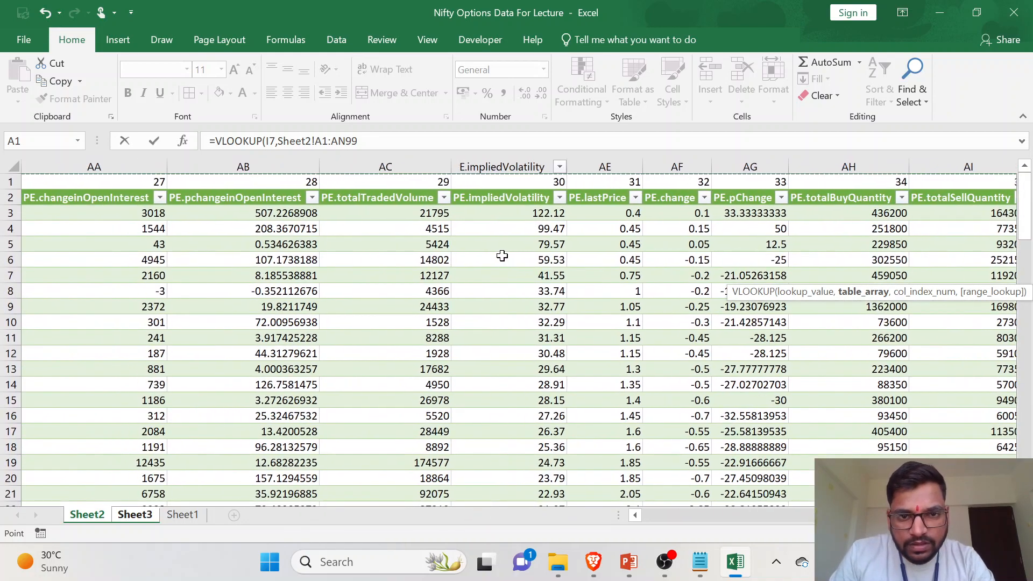
scroll(273, 211, left, 3)
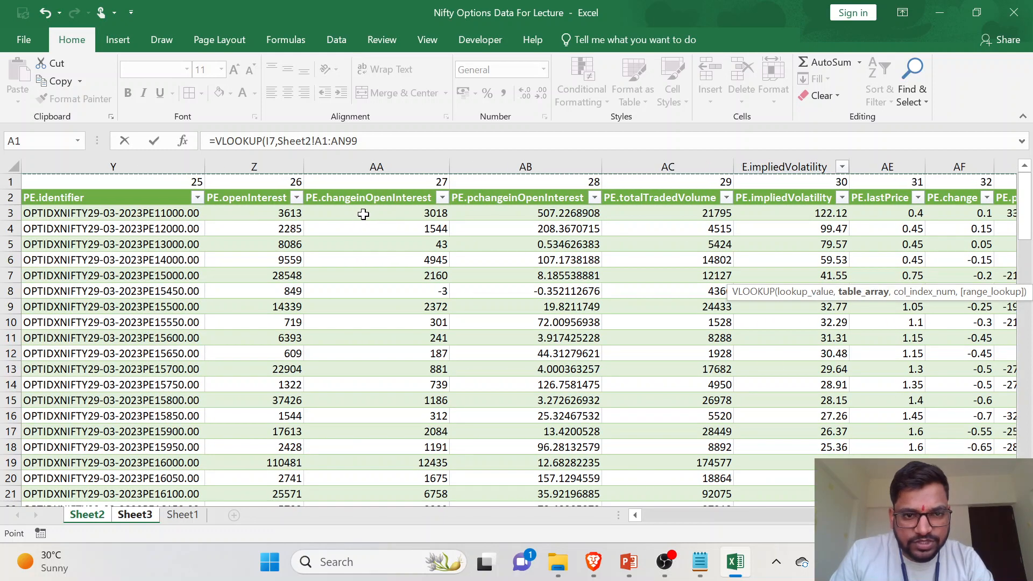
text(,)
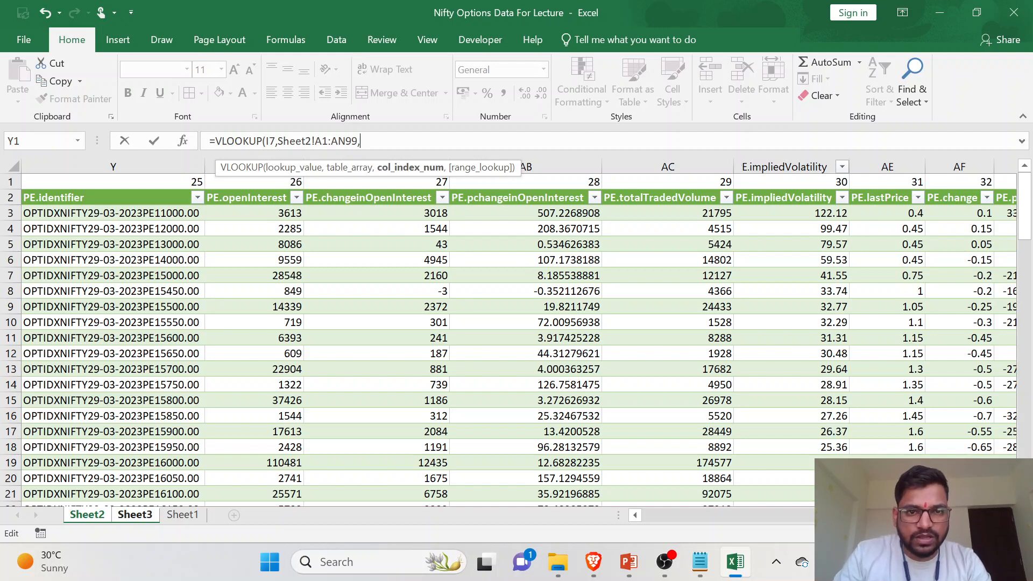
text(27)
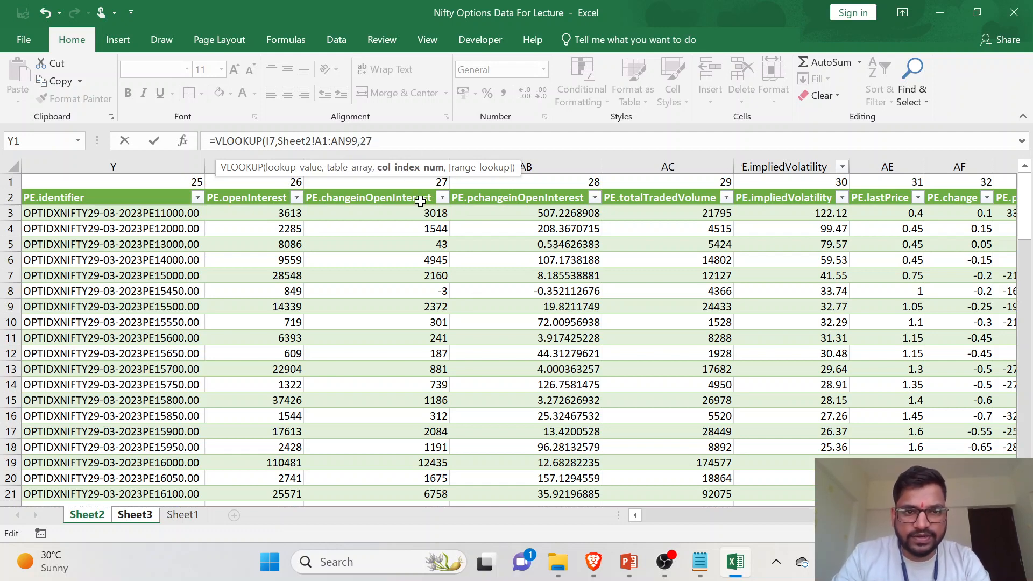
text(,)
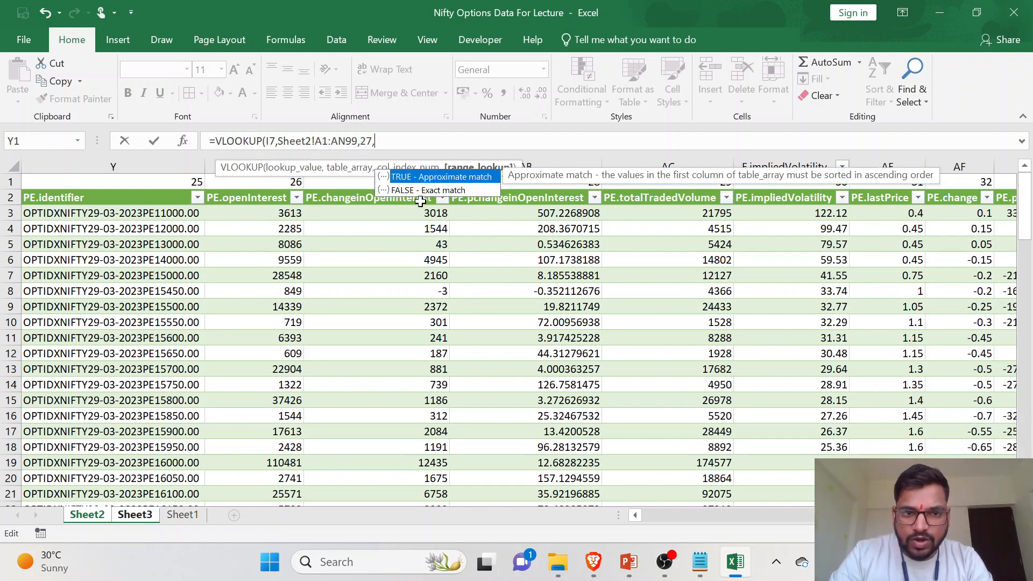
text(0))
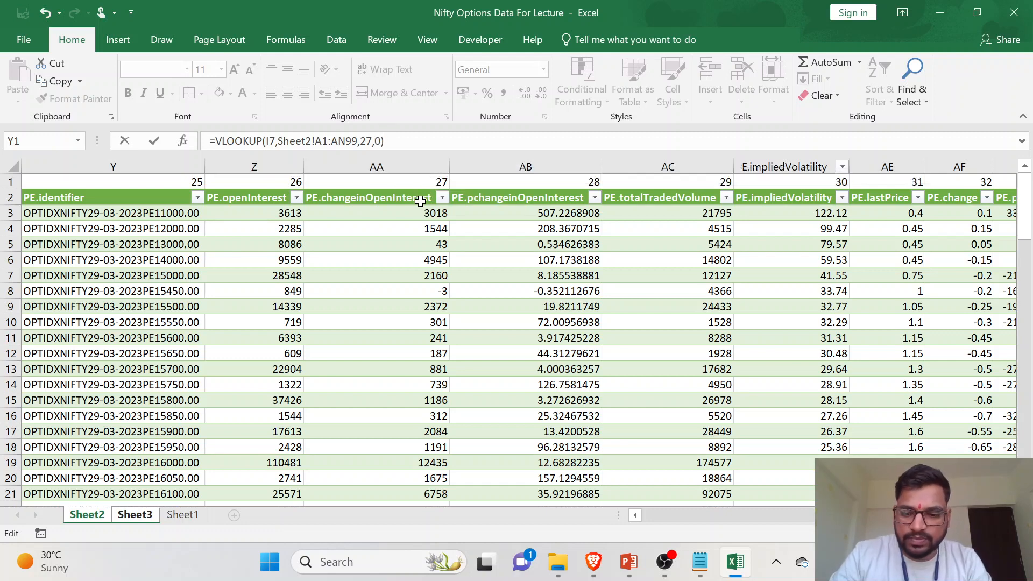
key(Return)
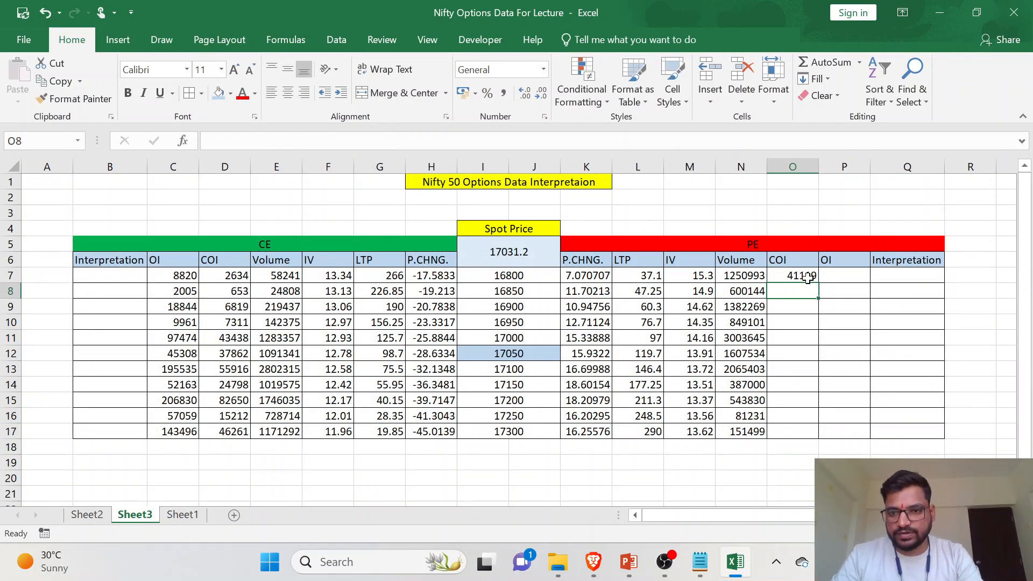
click(808, 277)
double_click(817, 283)
- Check the 17100 strike's PE COI in O13 on Sheet3 against its PE.changeinOpenInterest value in the Sheet2 table
click(794, 364)
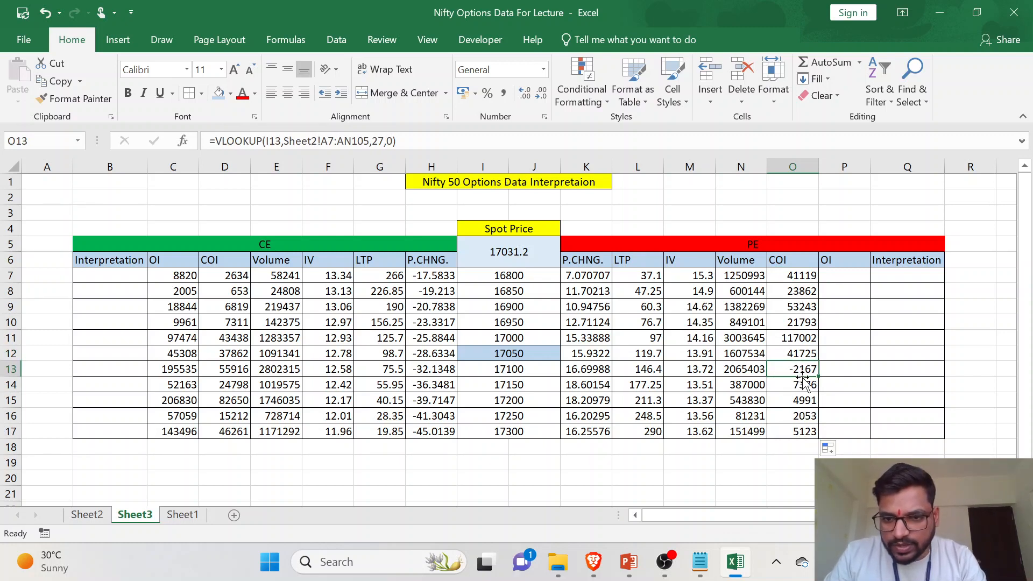
click(11, 369)
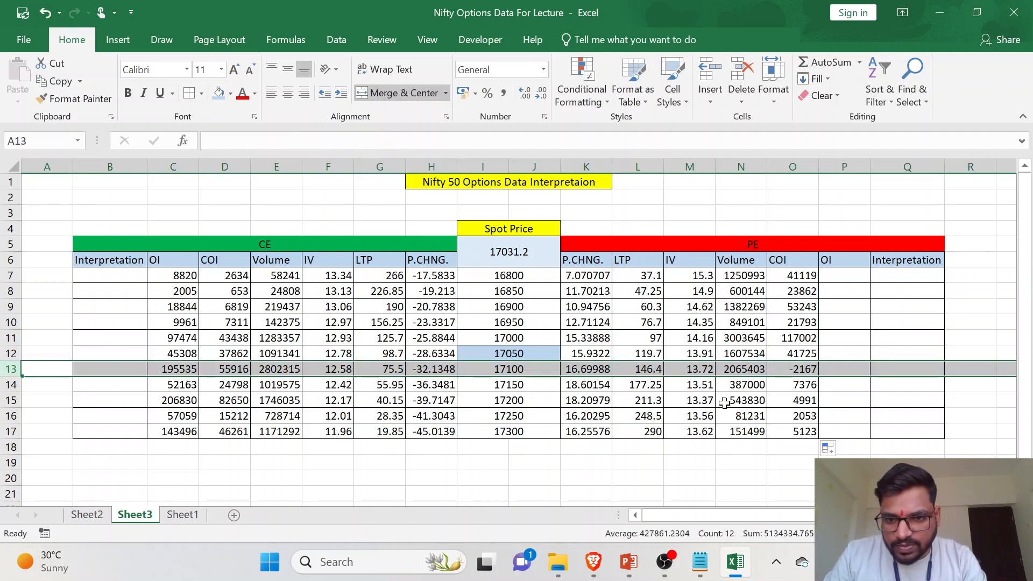
click(86, 514)
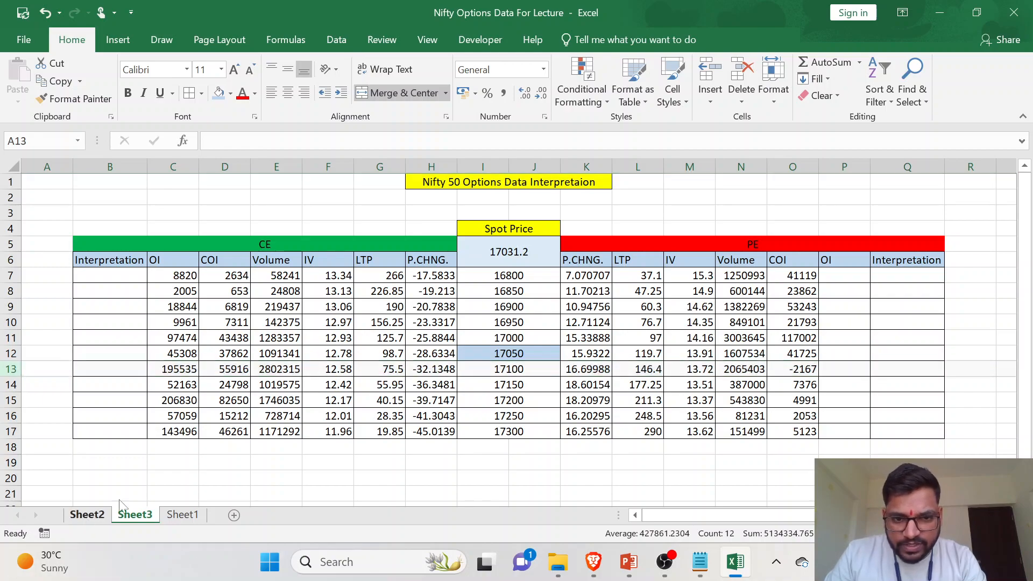
scroll(145, 376, left, 10)
scroll(149, 380, right, 1)
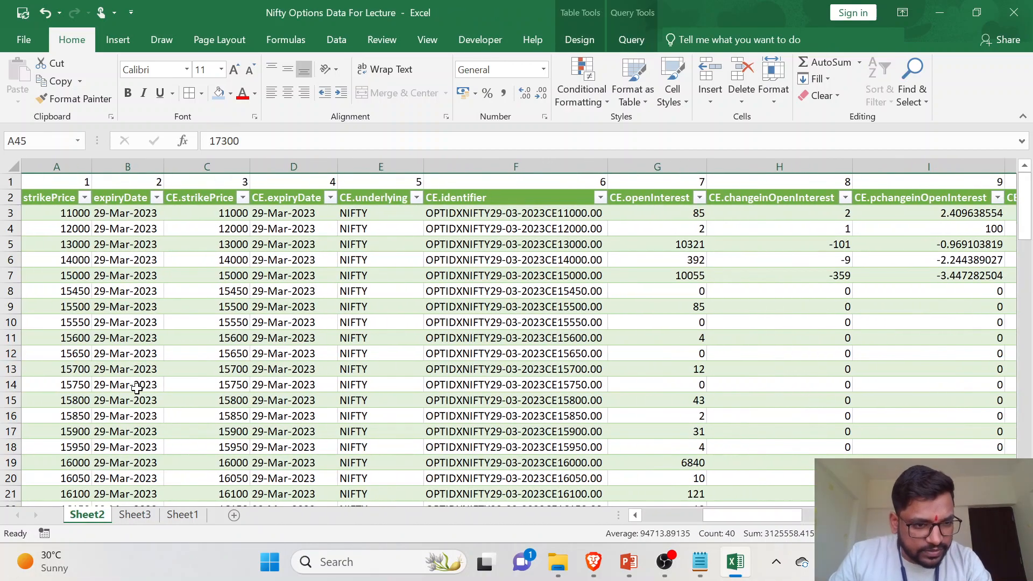
scroll(137, 389, down, 11)
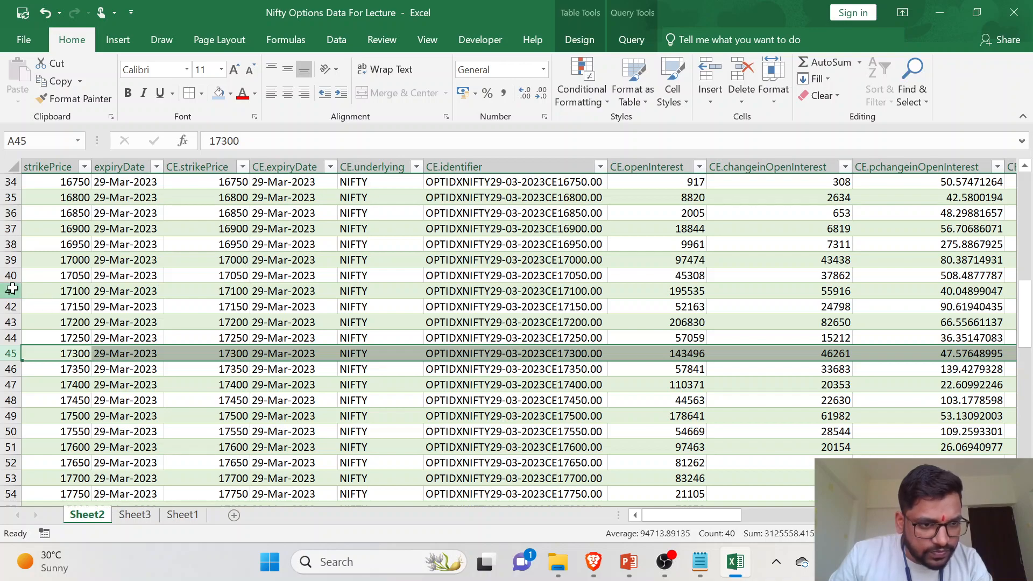
click(30, 293)
scroll(653, 342, right, 6)
scroll(657, 345, up, 2)
scroll(657, 345, right, 10)
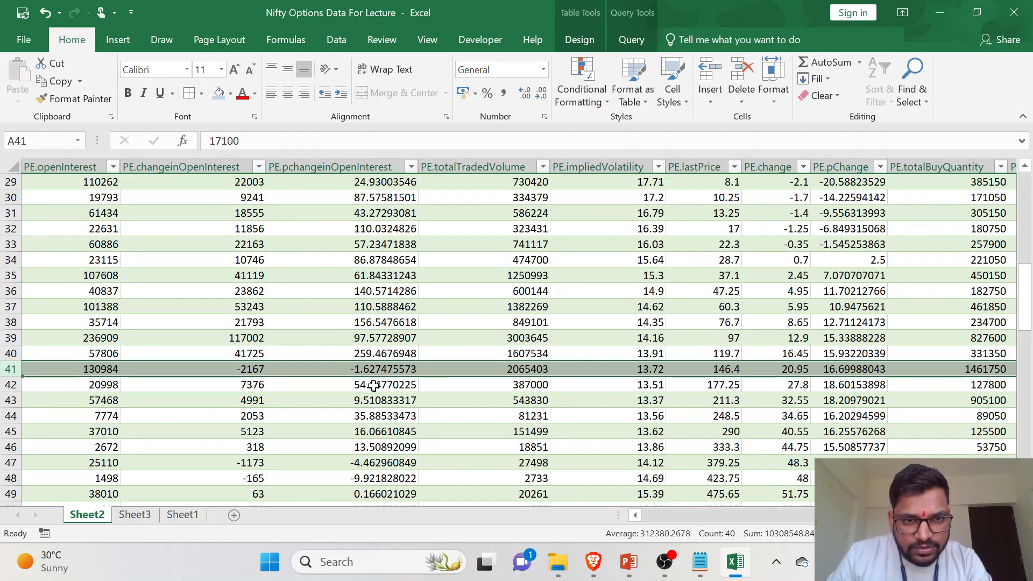
click(134, 515)
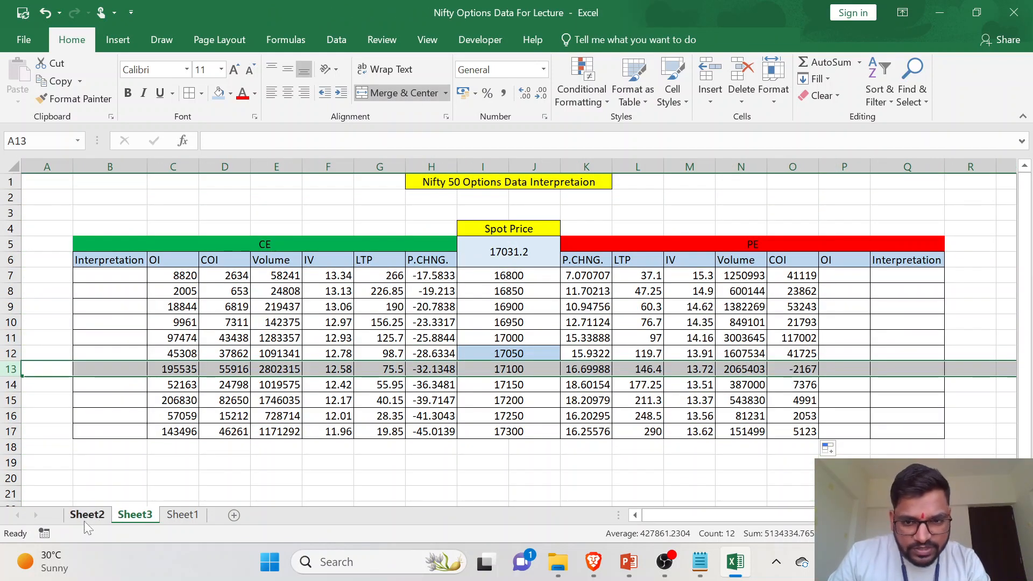
key(ctrl+Page_Up)
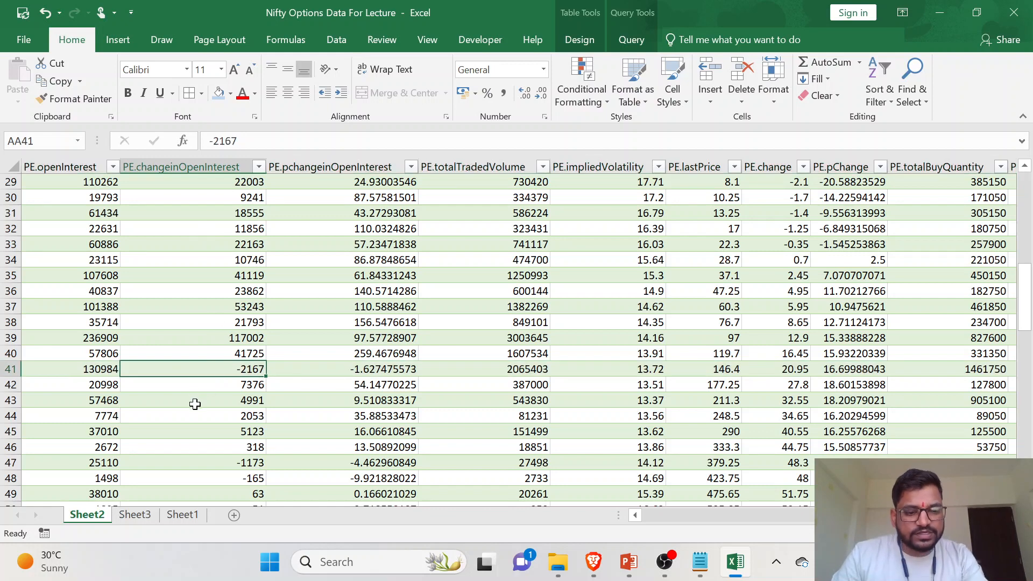
click(134, 515)
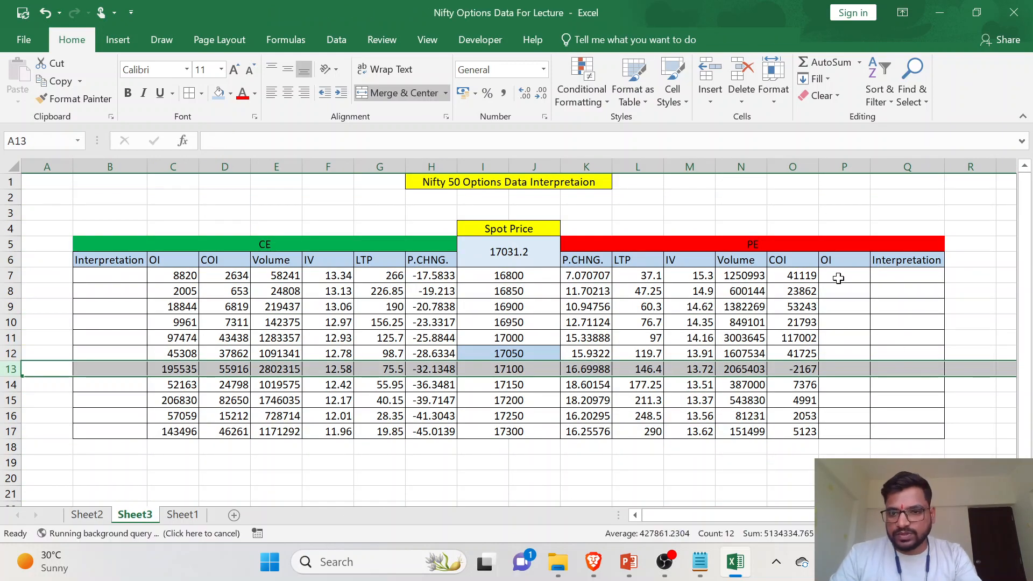
- Start a VLOOKUP in the PE OI cell P7 on Sheet3 with strike cell I7 as the lookup value
click(840, 275)
text(=)
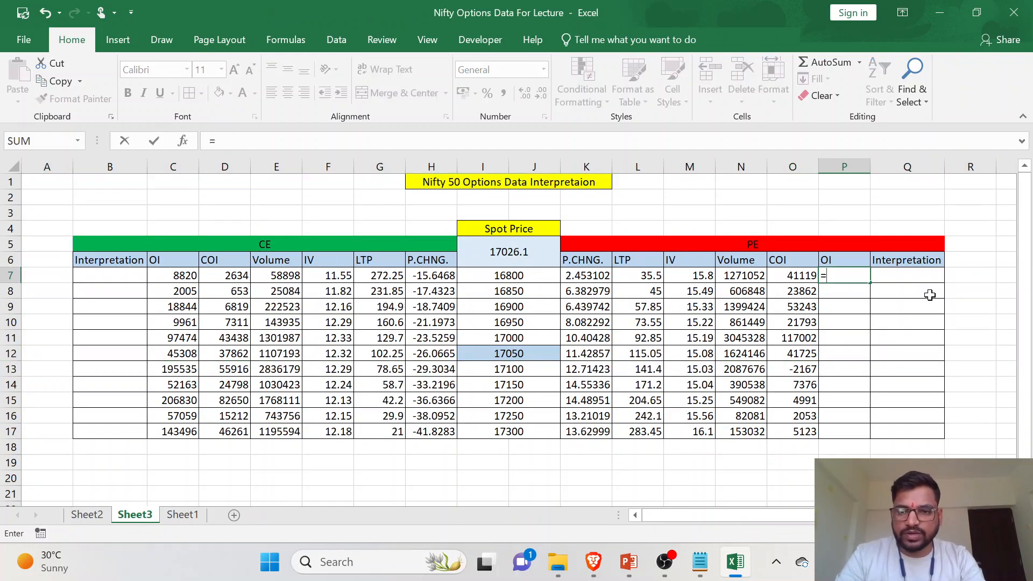
text(VLOOKUP()
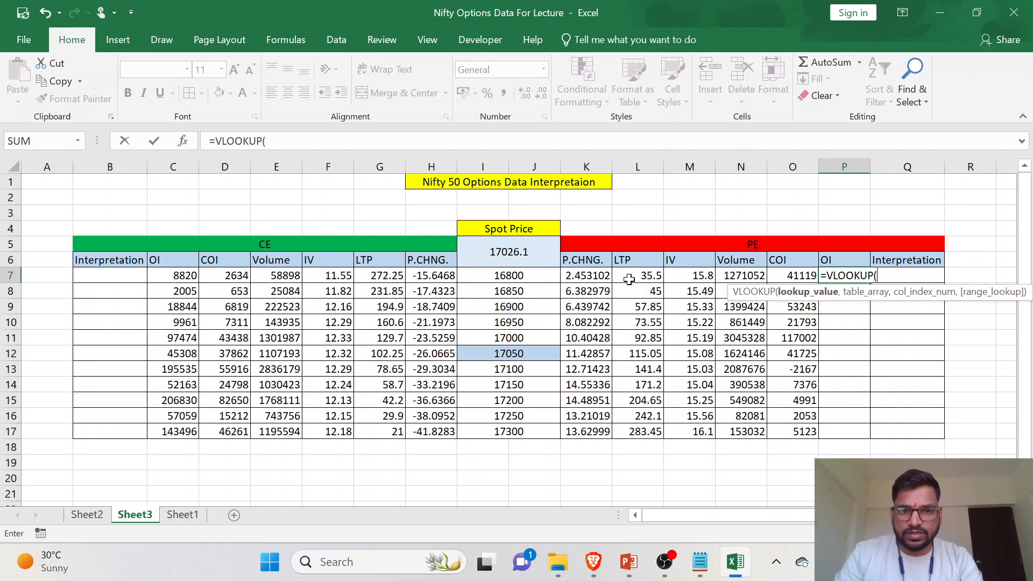
click(532, 275)
text(,)
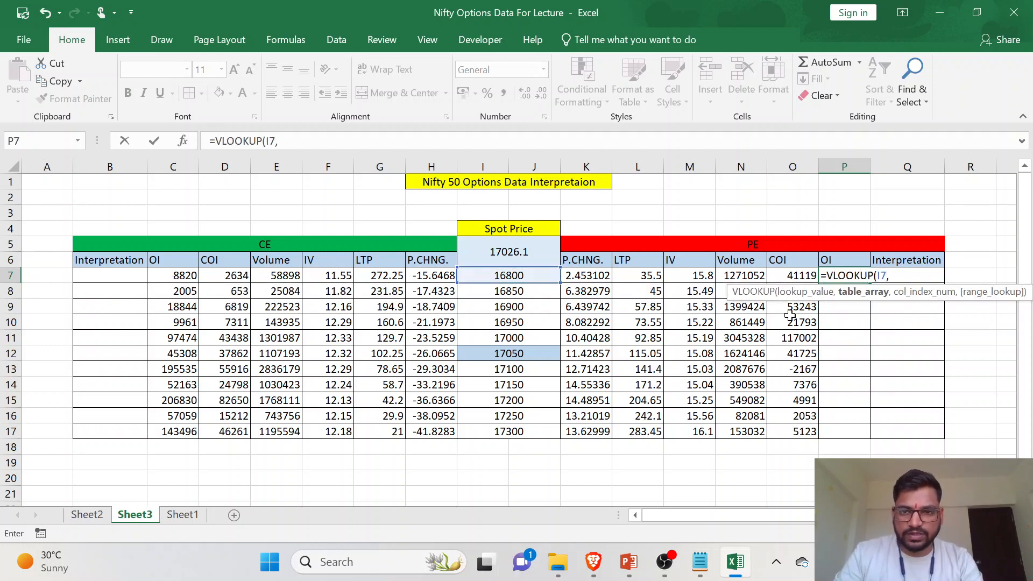
- Set the range A1:AN99 on Sheet2 as the table array of the P7 VLOOKUP
click(87, 515)
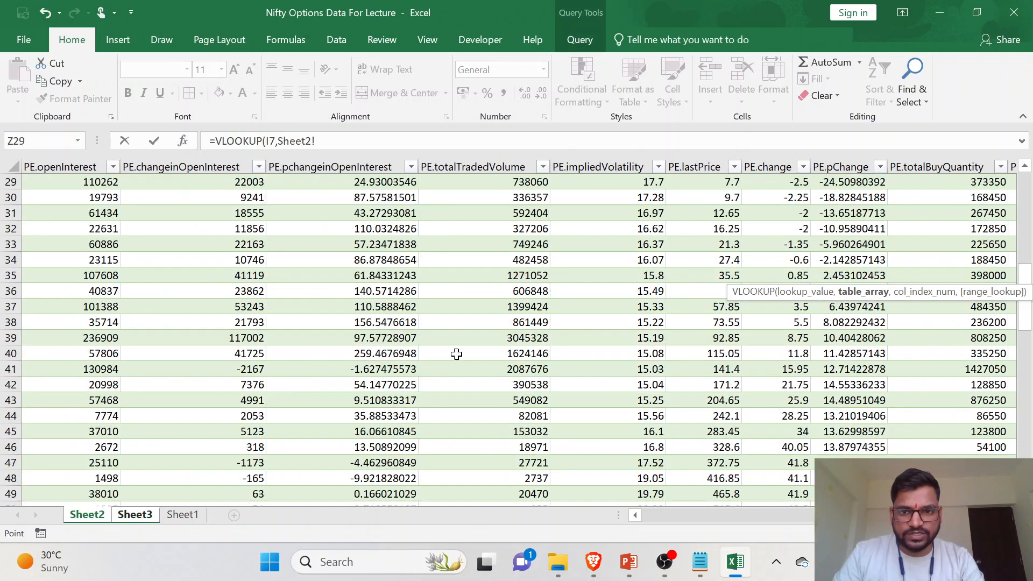
scroll(431, 349, up, 10)
scroll(473, 346, left, 10)
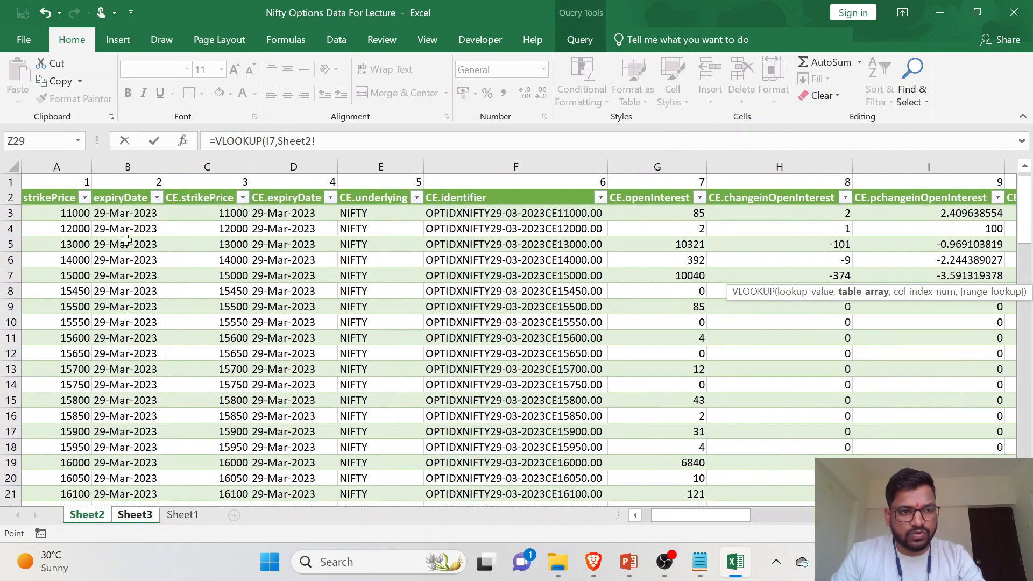
click(39, 178)
drag(39, 177, 878, 202)
scroll(878, 202, up, 7)
drag(1024, 438, 1014, 248)
scroll(540, 359, left, 10)
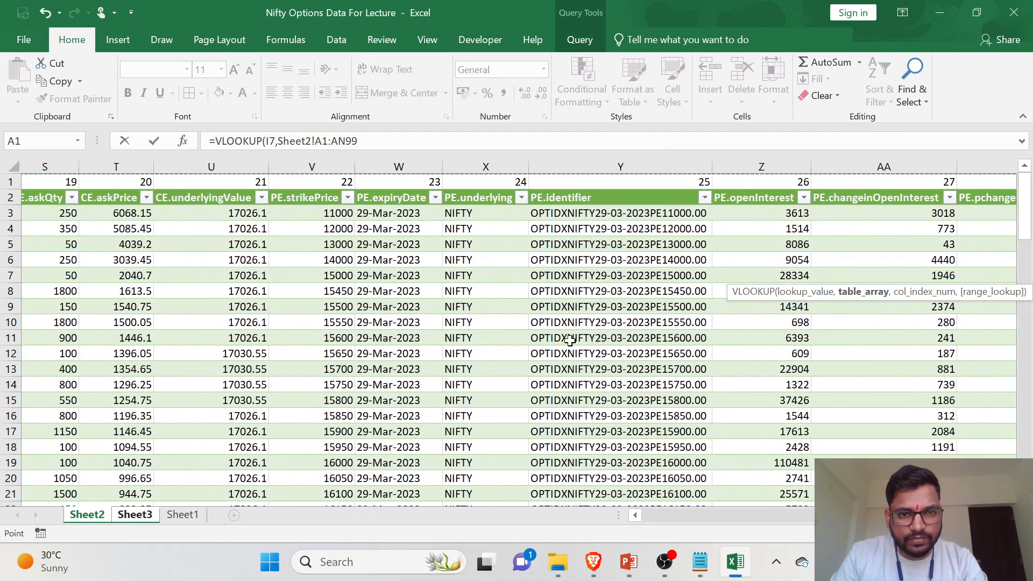
- Complete the P7 VLOOKUP with column index 26 for PE.openInterest and 0 for an exact match, and fill it down to P17
scroll(547, 325, right, 3)
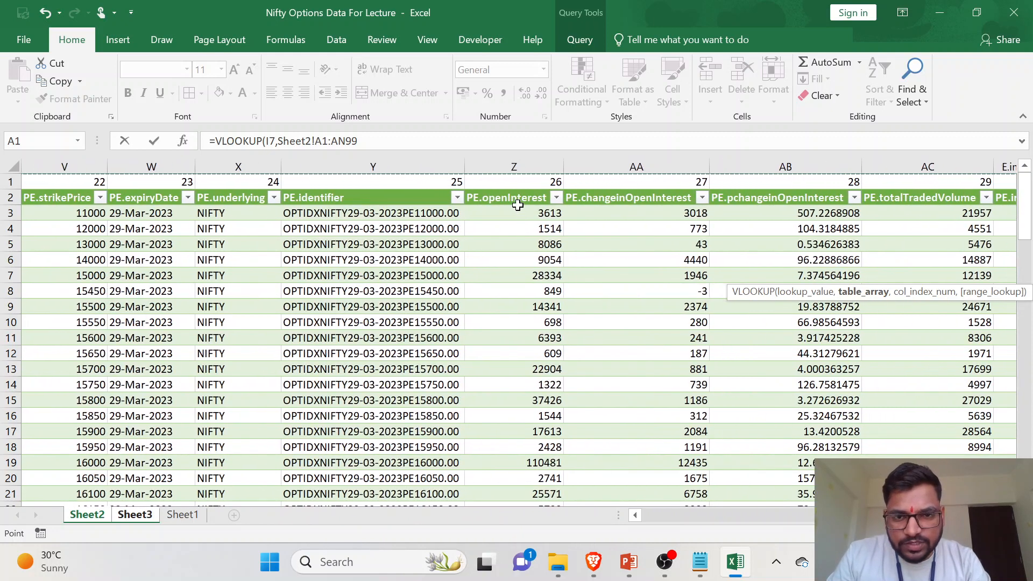
key(F2)
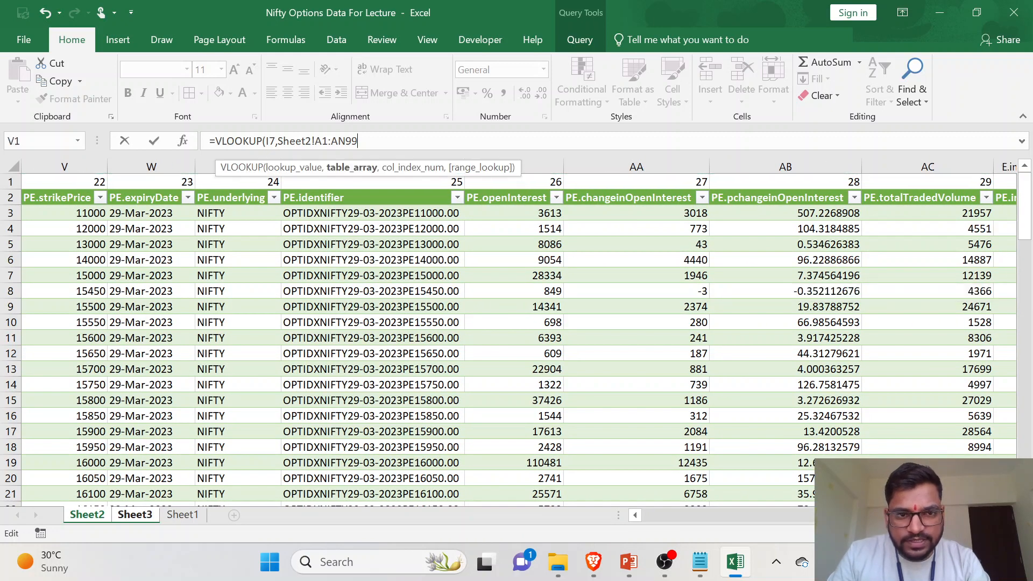
text(,26,0))
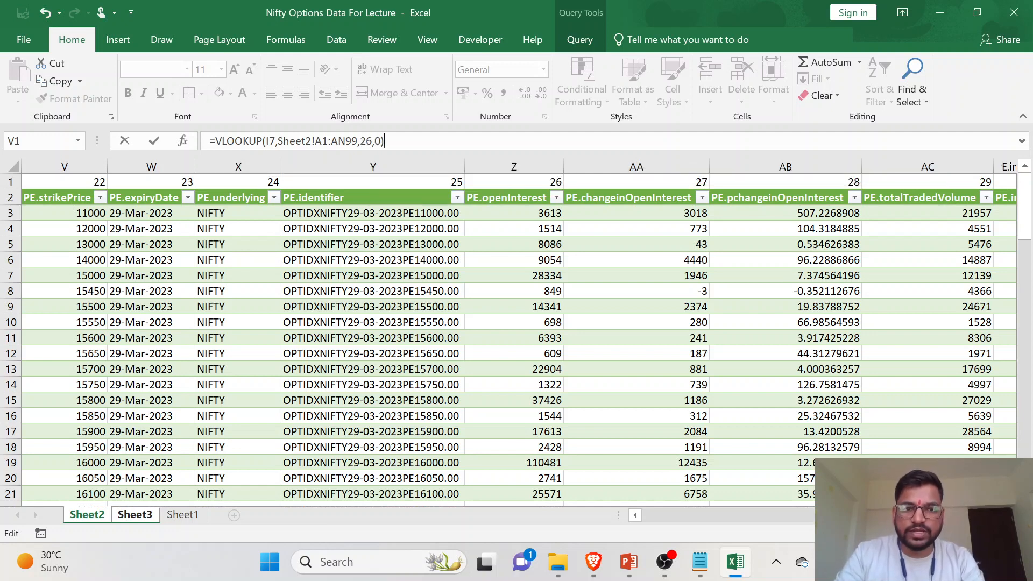
key(Return)
click(857, 280)
double_click(871, 284)
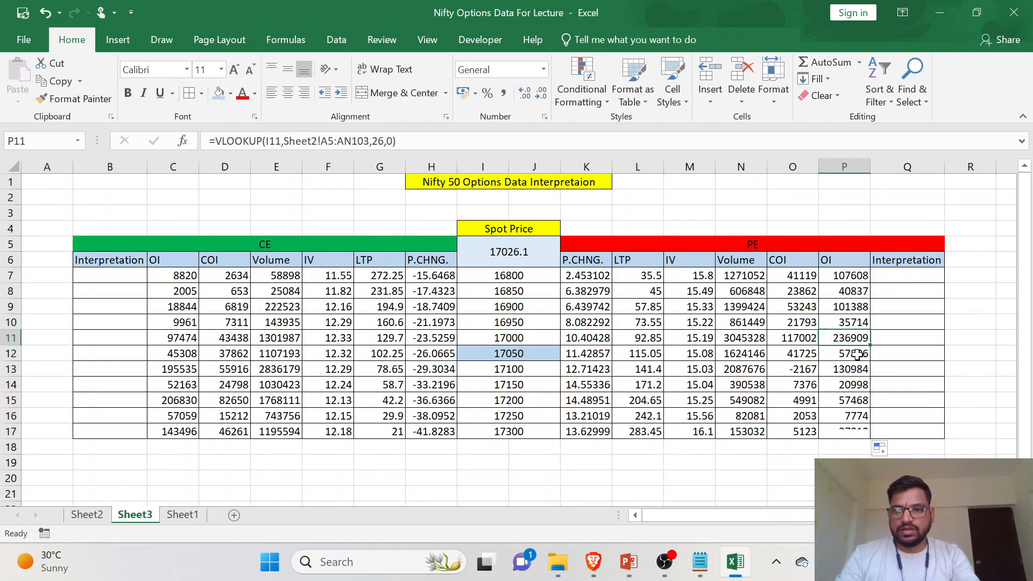
click(833, 447)
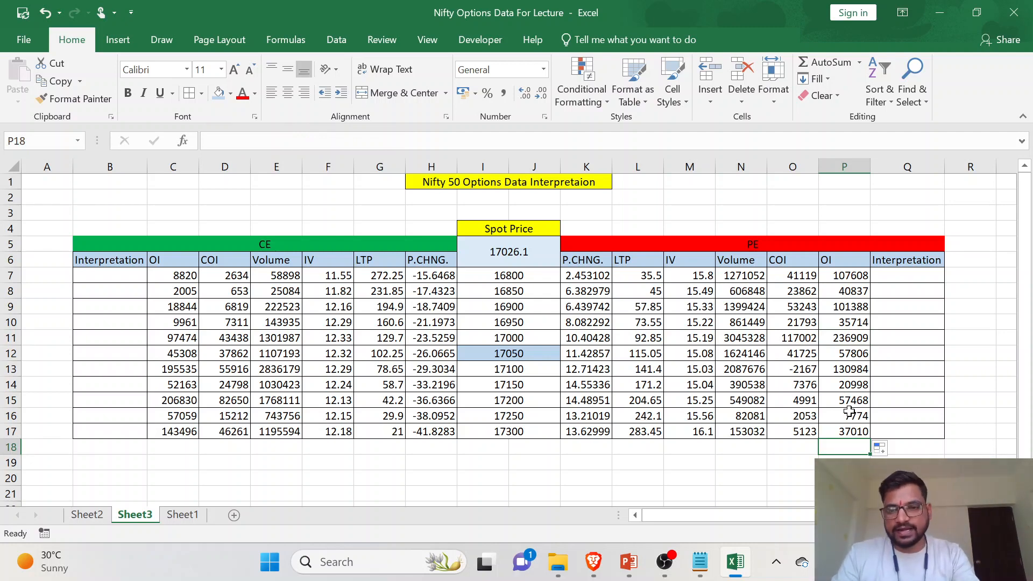
- Label cell M18 below the PE IV column as SUM
click(542, 450)
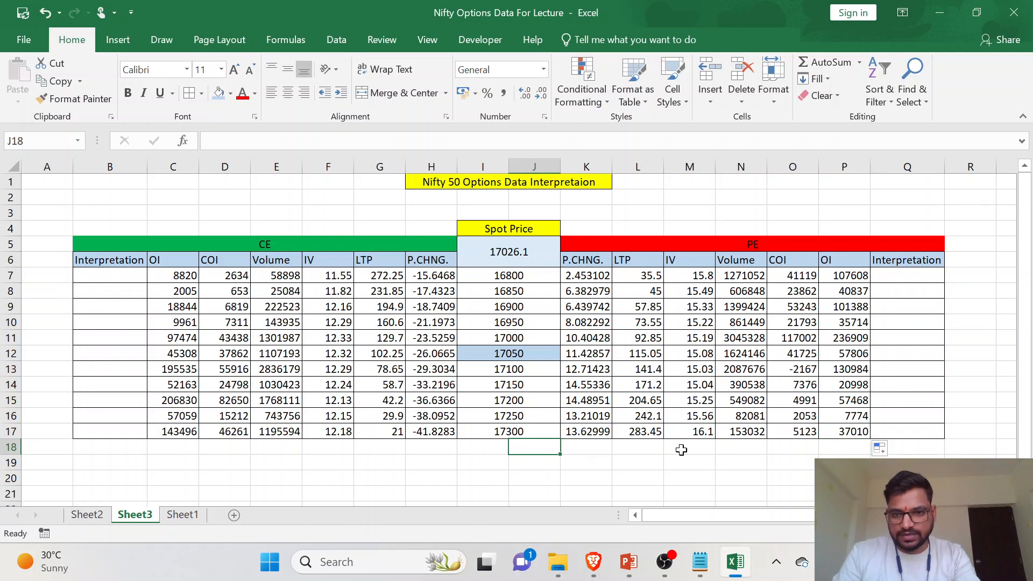
click(681, 450)
text(SUM)
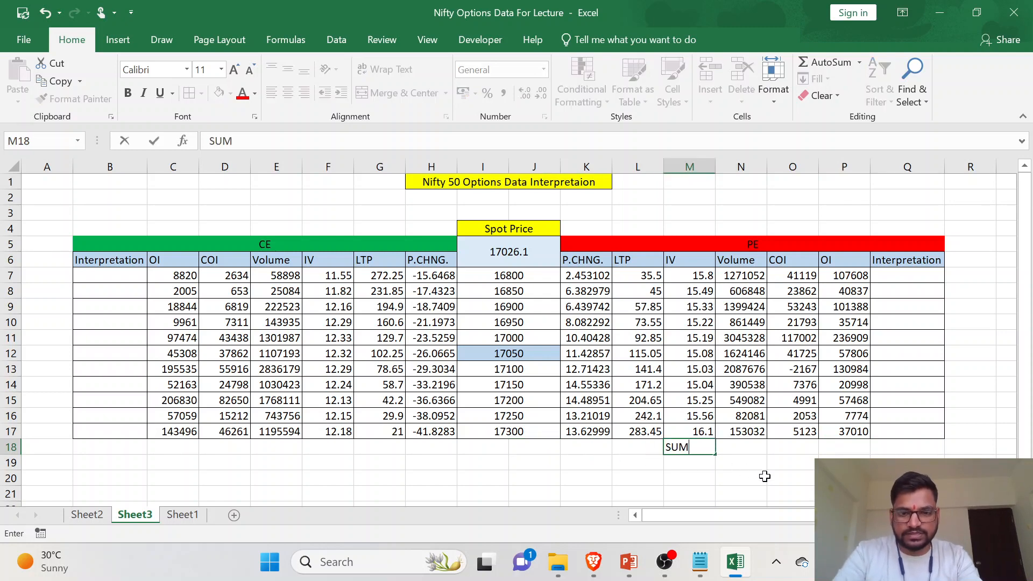
key(Return)
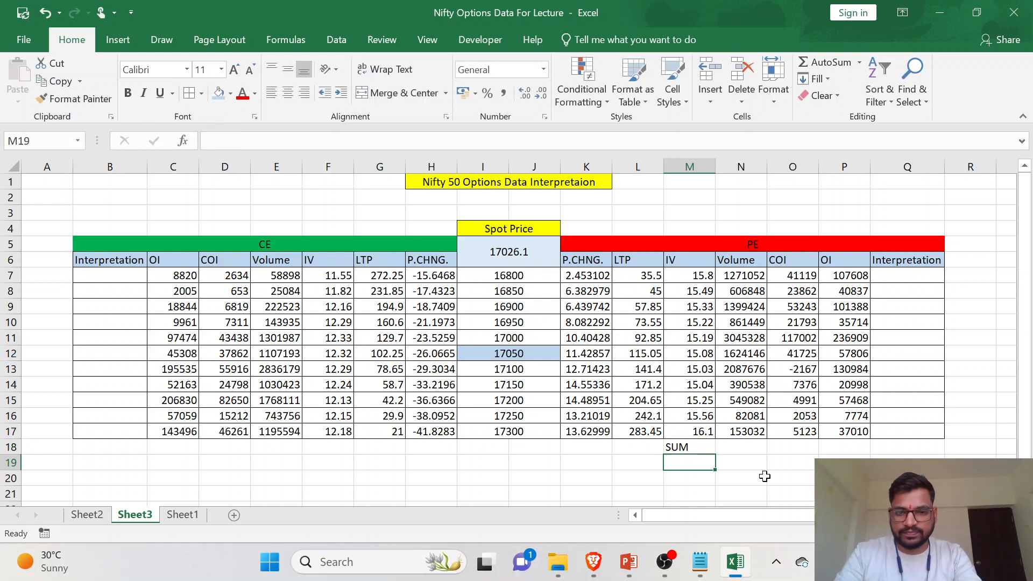
- Try to total the PE Volume column with a SUM formula in N18
click(735, 448)
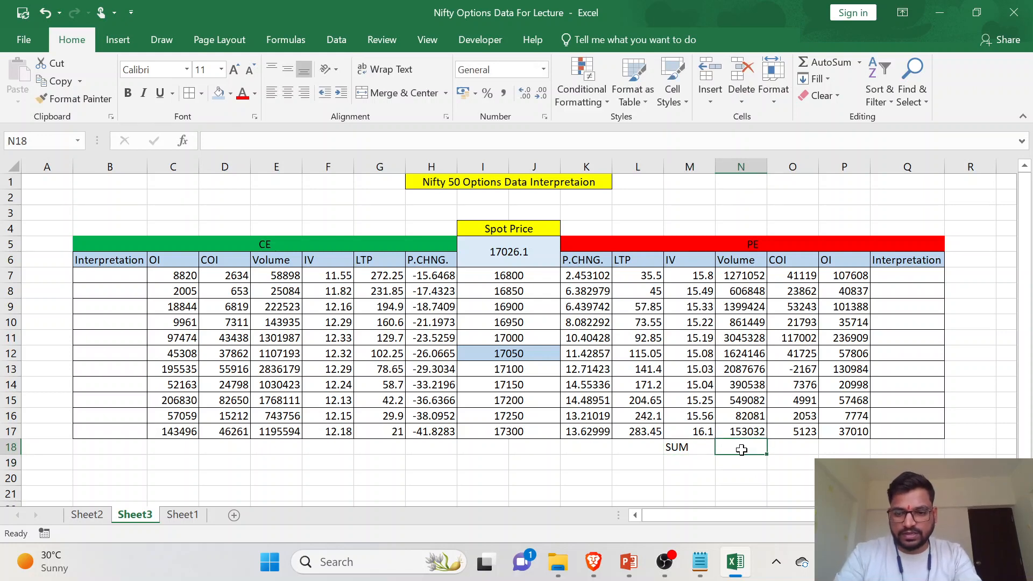
text(=)
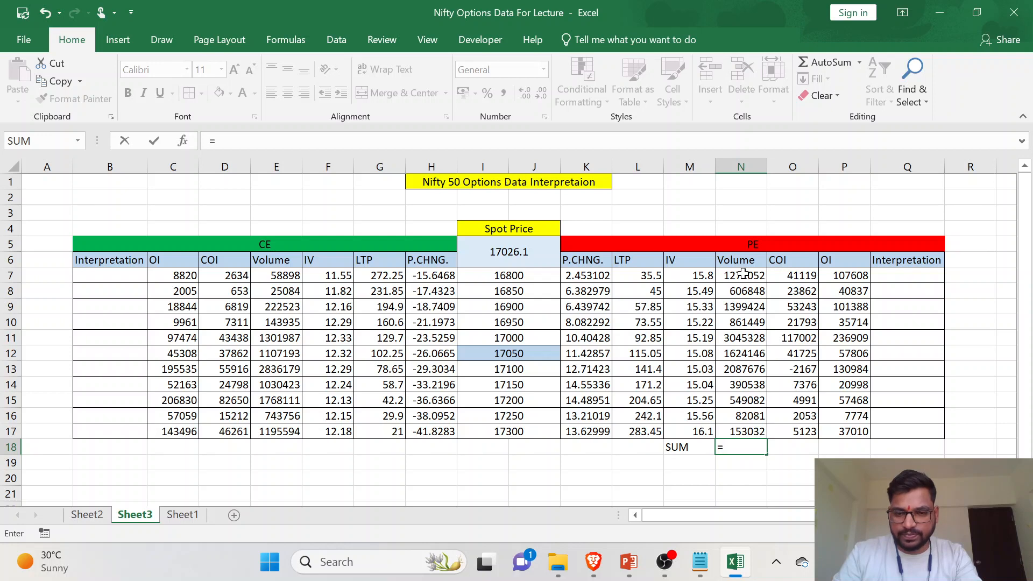
text(SUM)
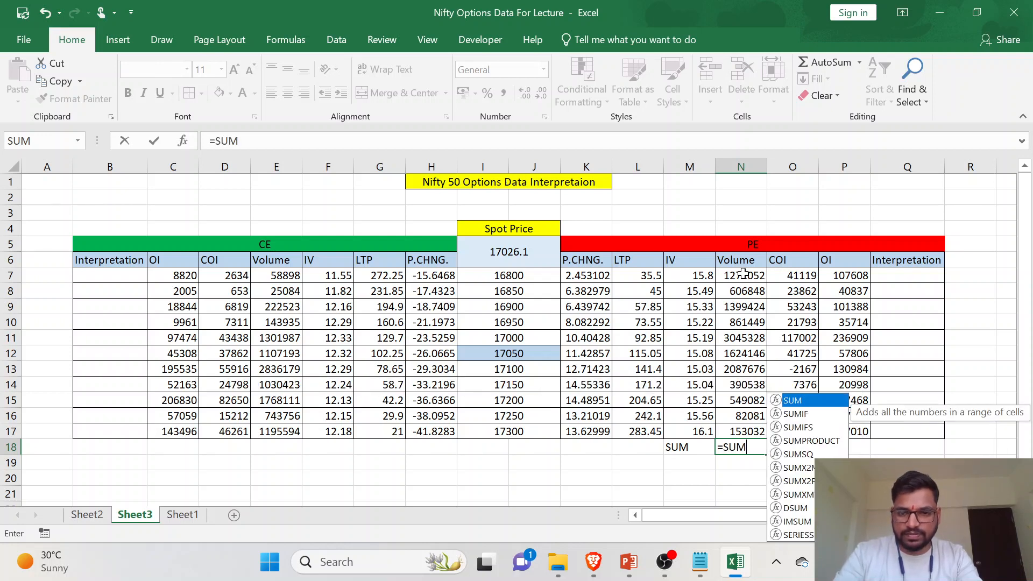
drag(743, 277, 750, 433)
click(756, 452)
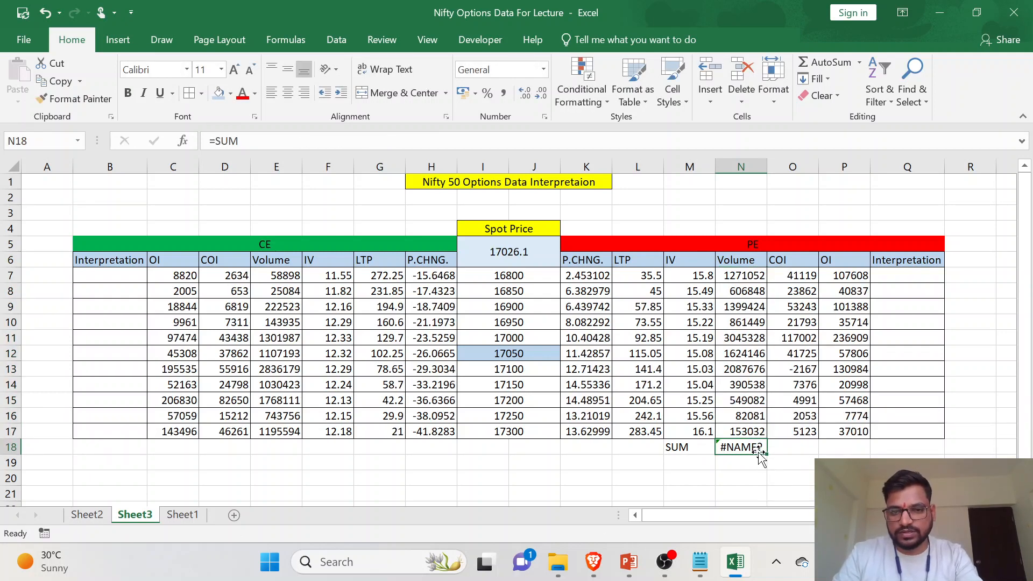
click(256, 145)
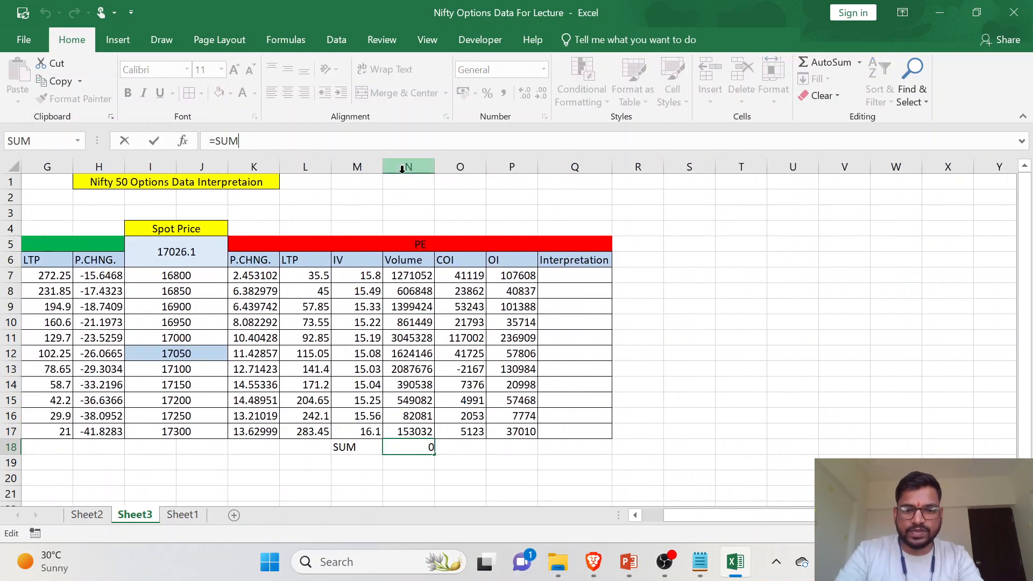
text(()
click(458, 430)
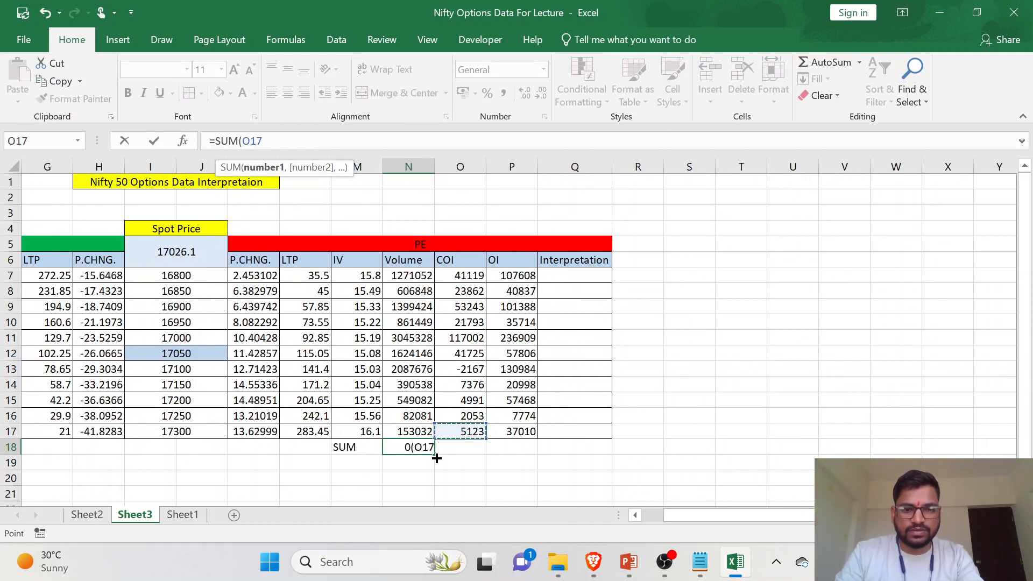
key(ctrl+Return)
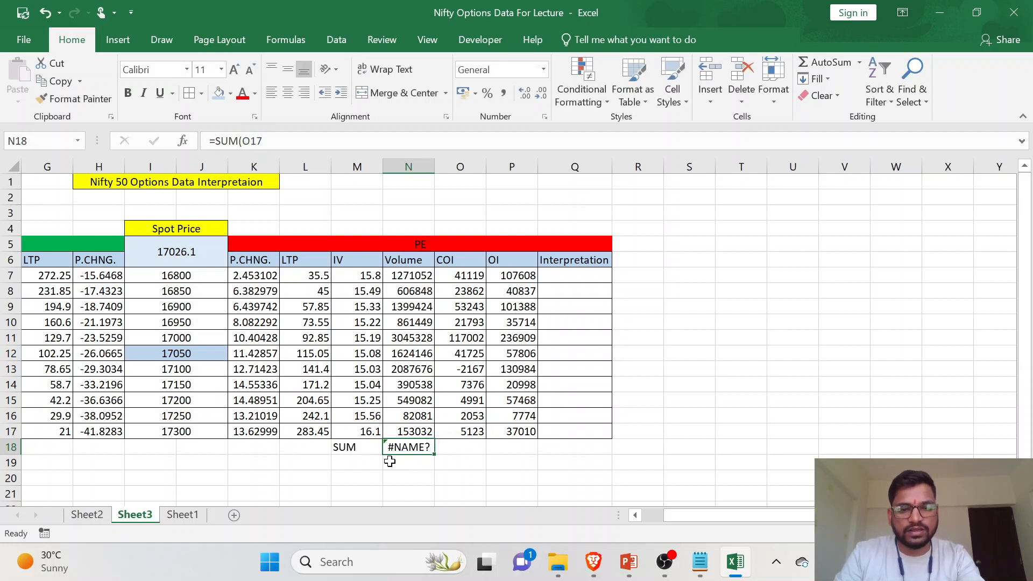
click(364, 448)
click(399, 448)
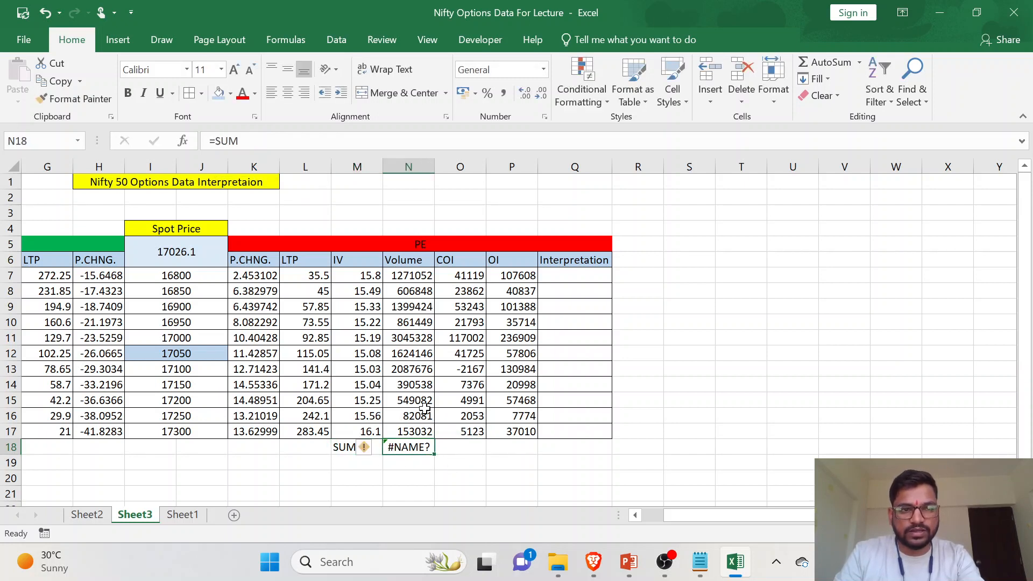
- Rewrite the broken N18 formula as =SUM(N7:N17)
click(254, 141)
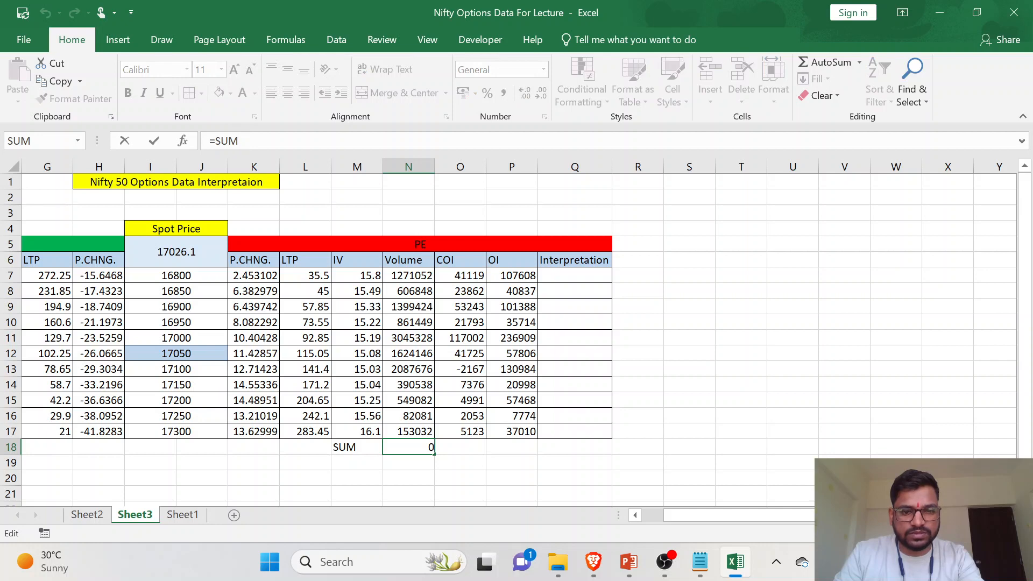
key(BackSpace)
key(BackSpace)
key(BackSpace)
key(BackSpace)
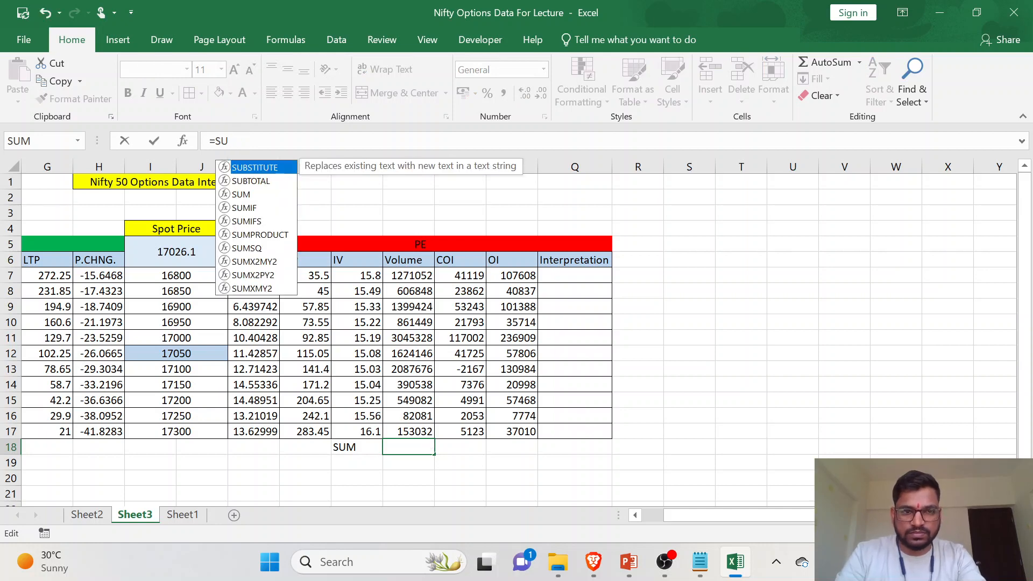
text(=SUM()
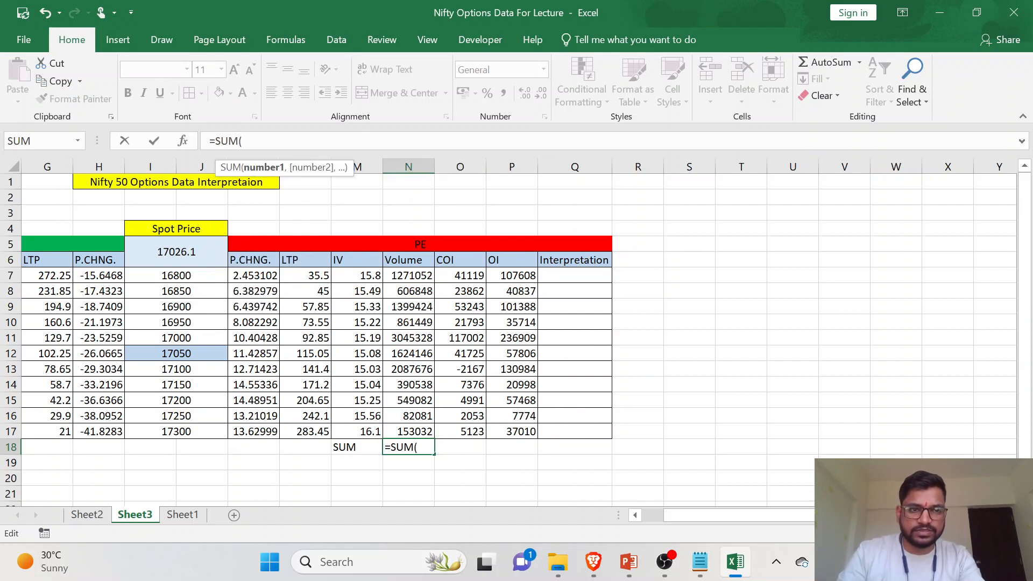
drag(409, 277, 424, 430)
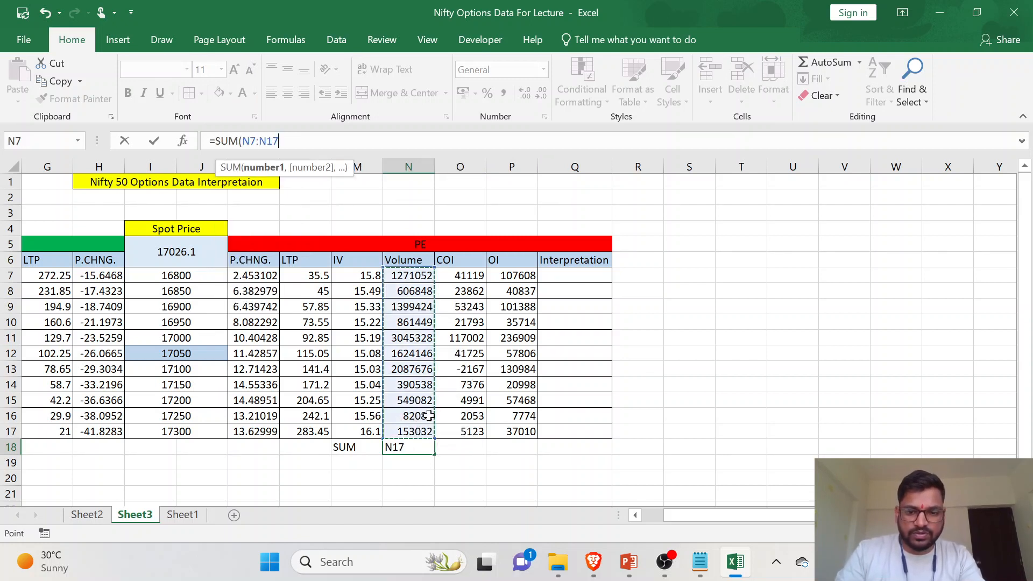
text())
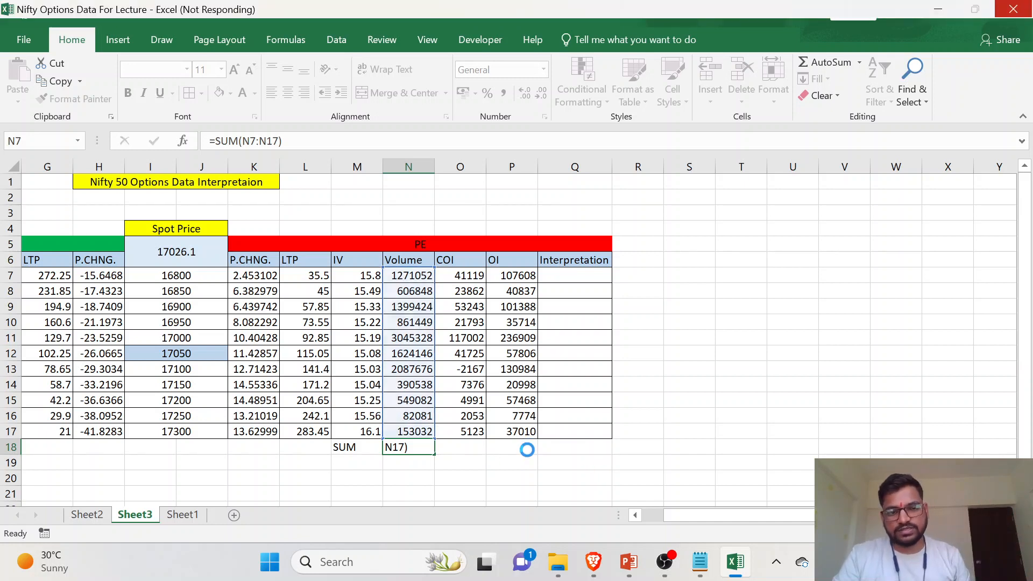
key(Return)
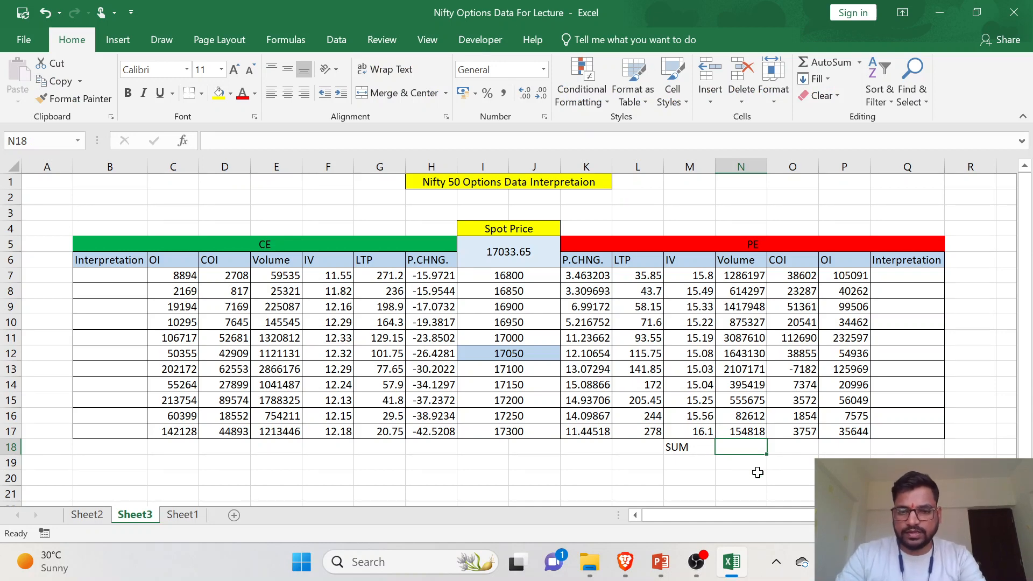
- Enter =SUM(N7:N17) in the empty cell N18 to total the PE Volume column
text(=)
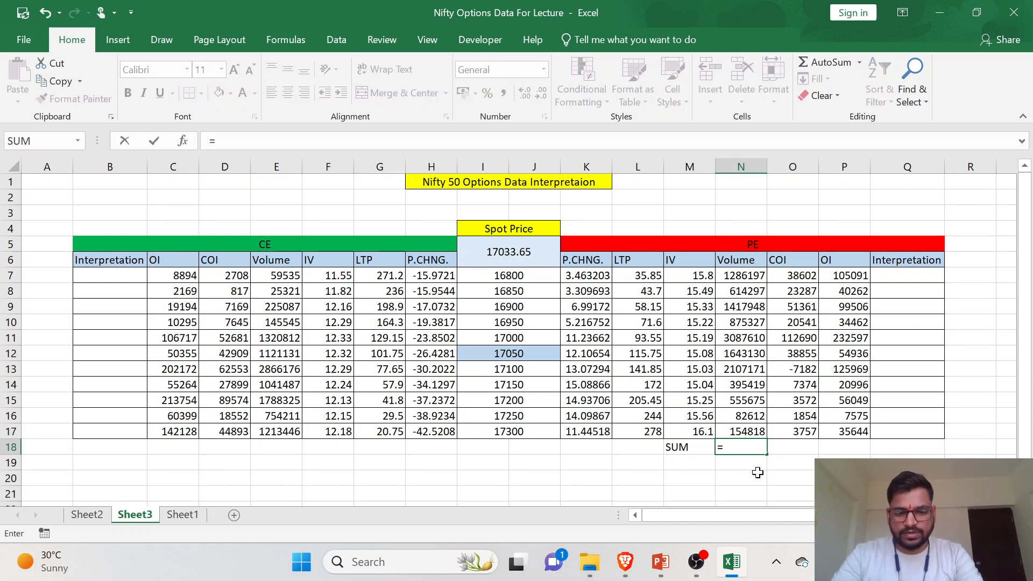
text(SUM()
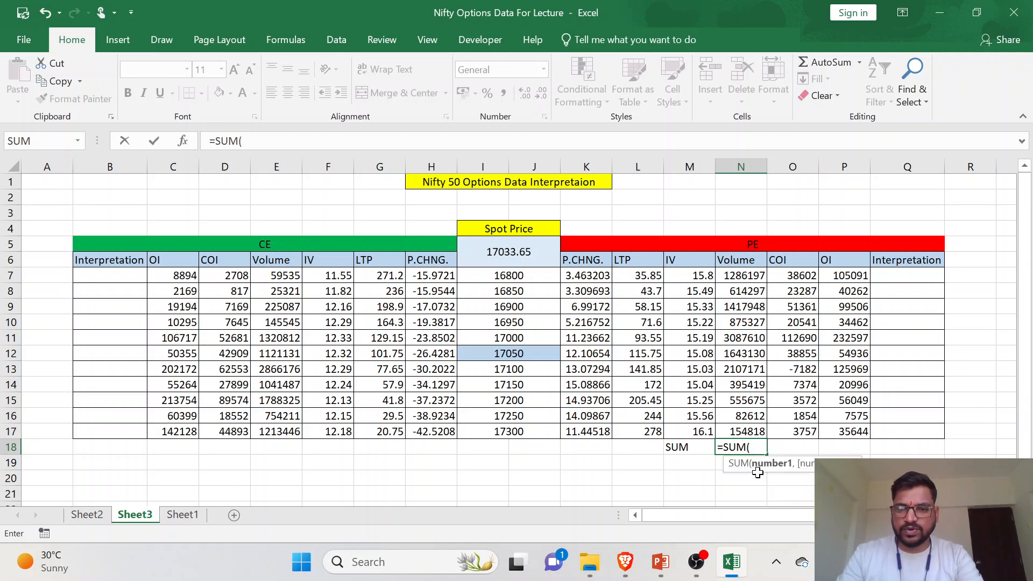
drag(756, 332, 747, 431)
text())
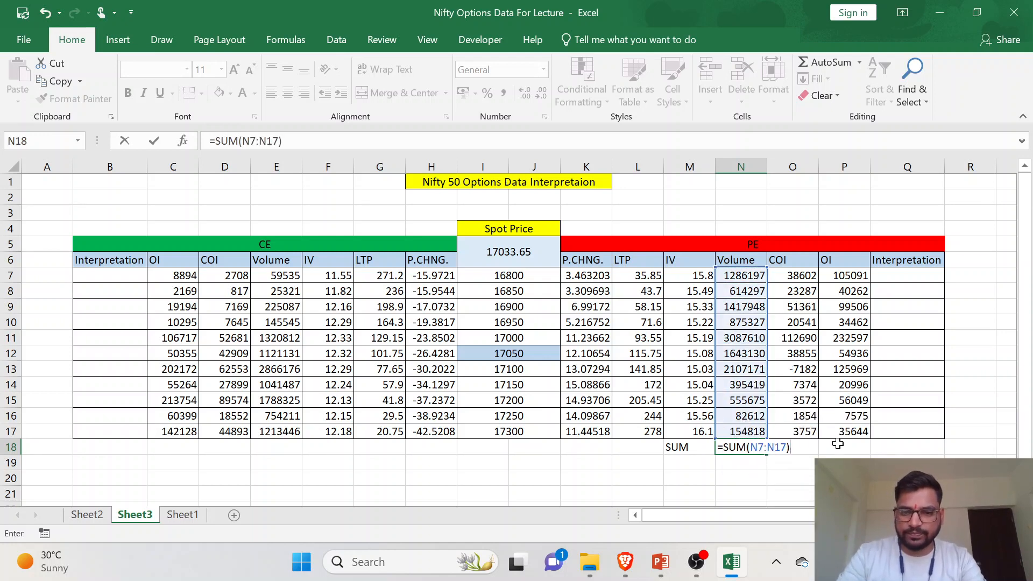
key(Return)
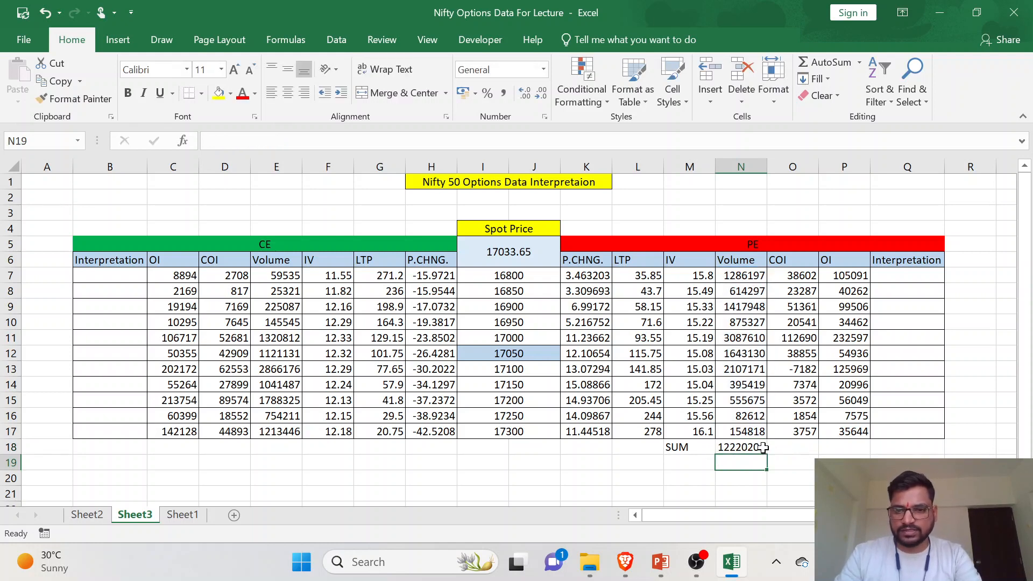
- Copy the N18 SUM formula to O18 and P18 to total the PE COI and OI columns
click(807, 450)
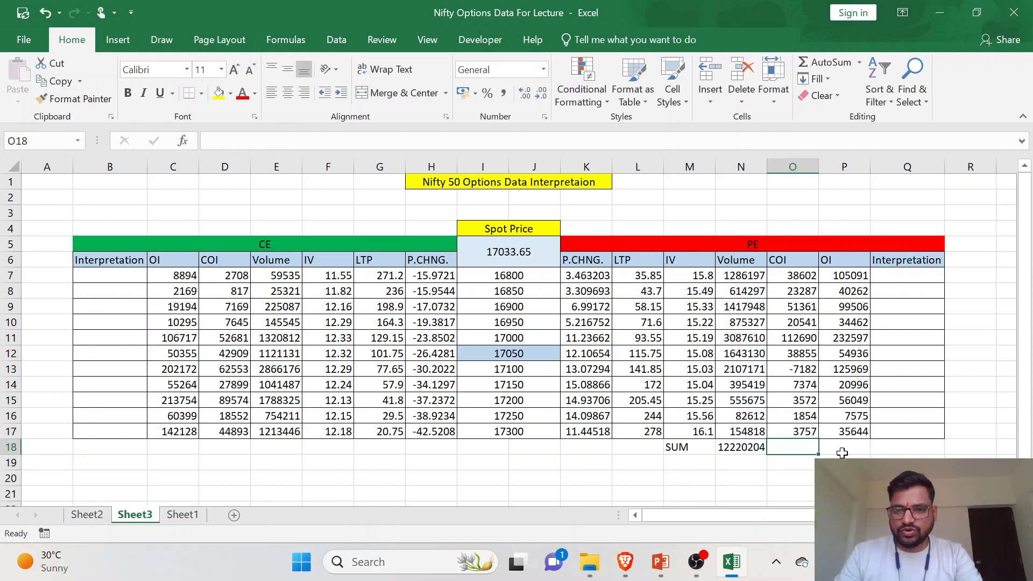
click(753, 448)
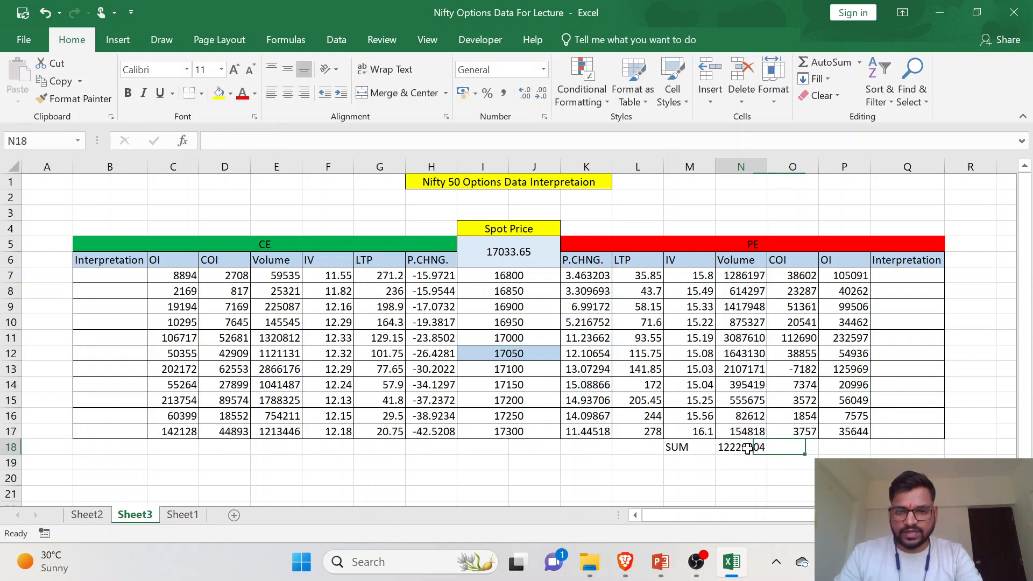
key(ctrl+c)
click(791, 449)
key(ctrl+v)
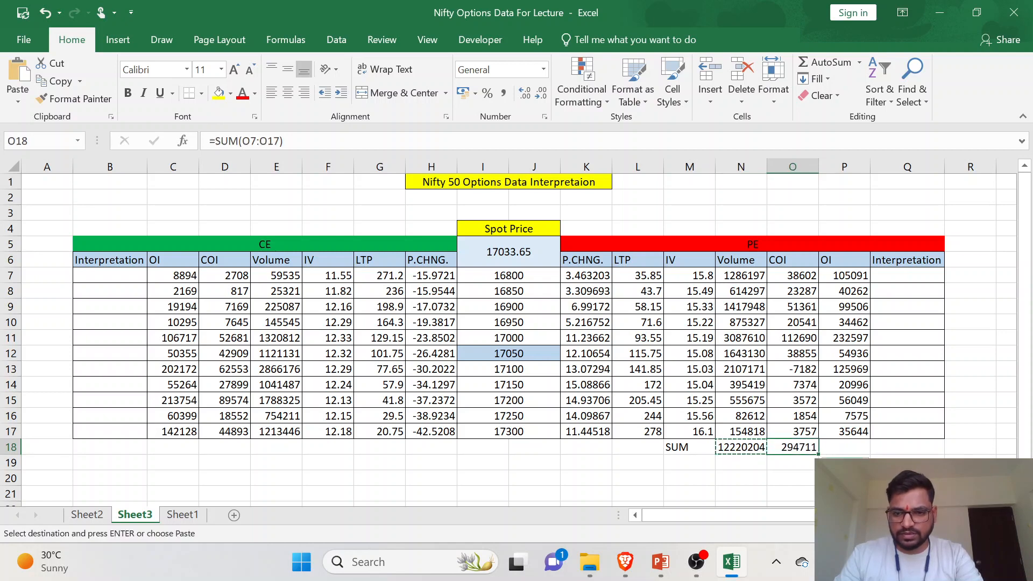
click(840, 448)
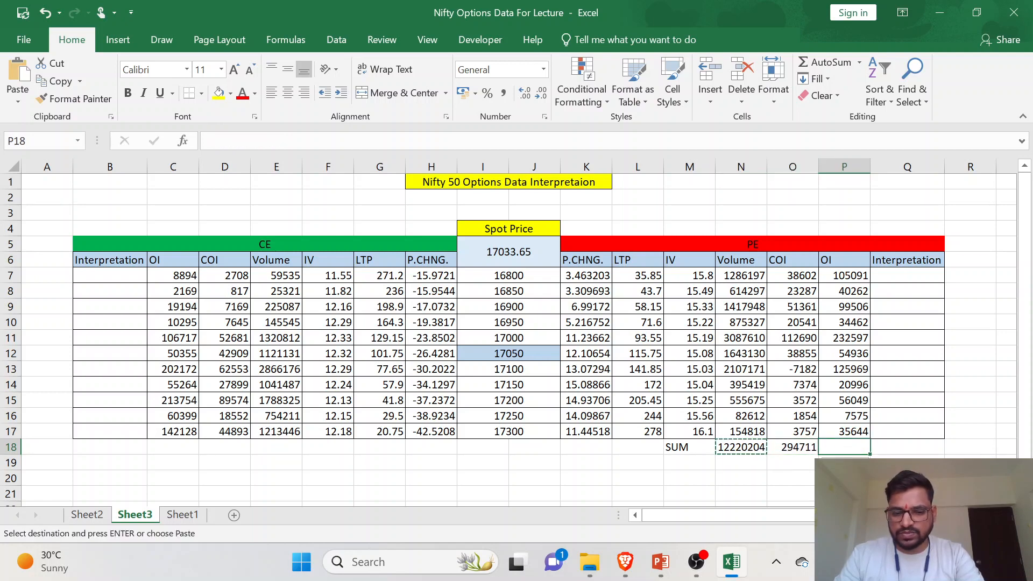
key(ctrl+v)
key(Escape)
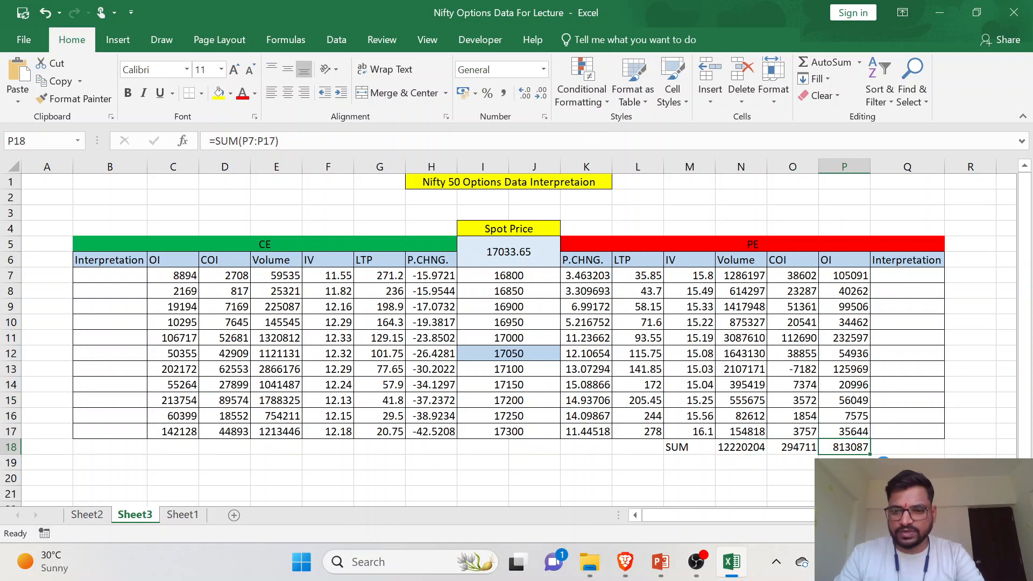
- Fill the PE totals row M18:P18 yellow and apply all borders to it
drag(713, 447, 835, 441)
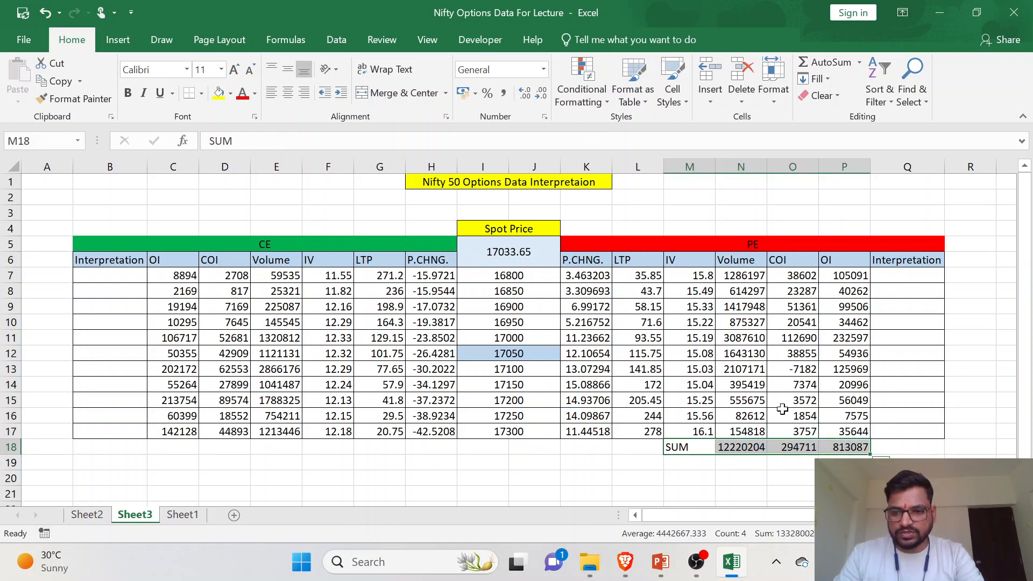
click(217, 93)
click(201, 93)
click(217, 231)
click(773, 462)
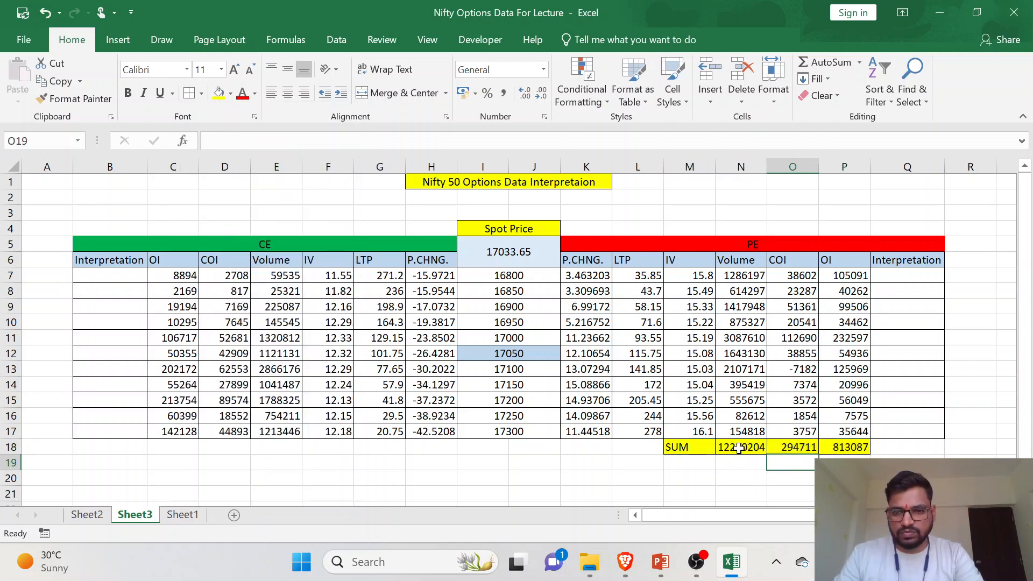
- Label F18 as SUM and enter =SUM(E7:E17) in E18 to total the CE Volume column
click(336, 447)
text(S)
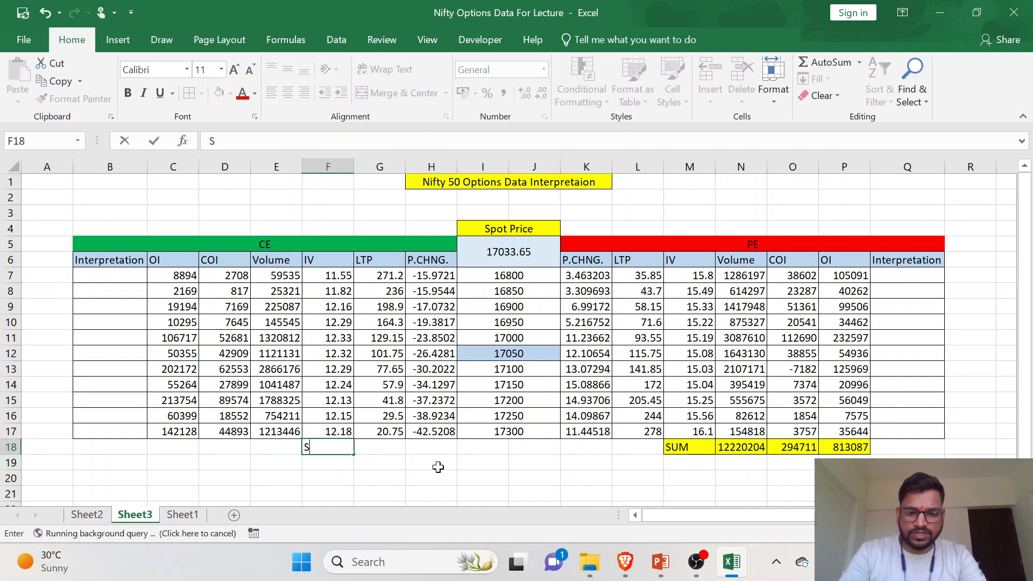
text(YM)
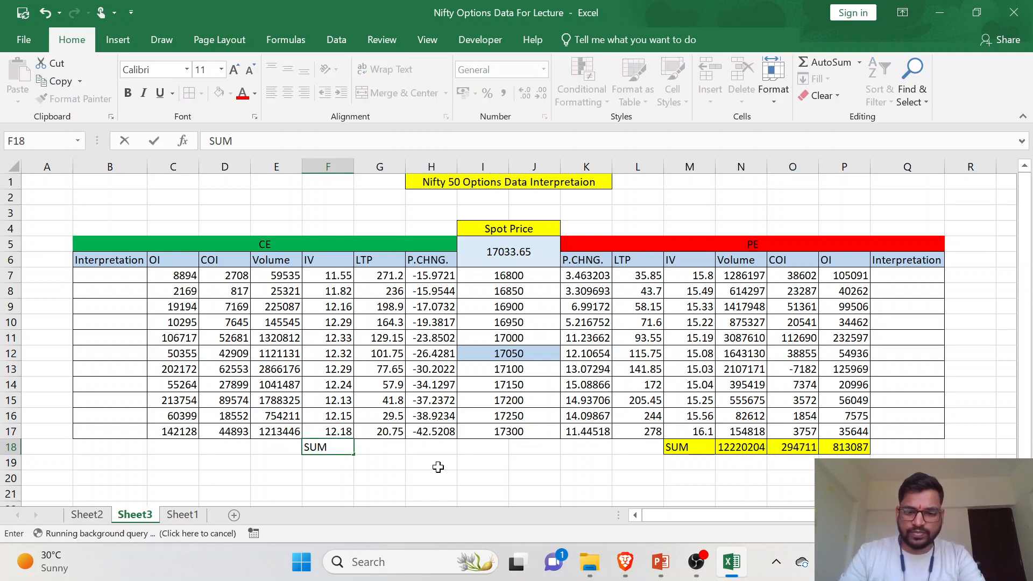
key(Left)
text(=SUM()
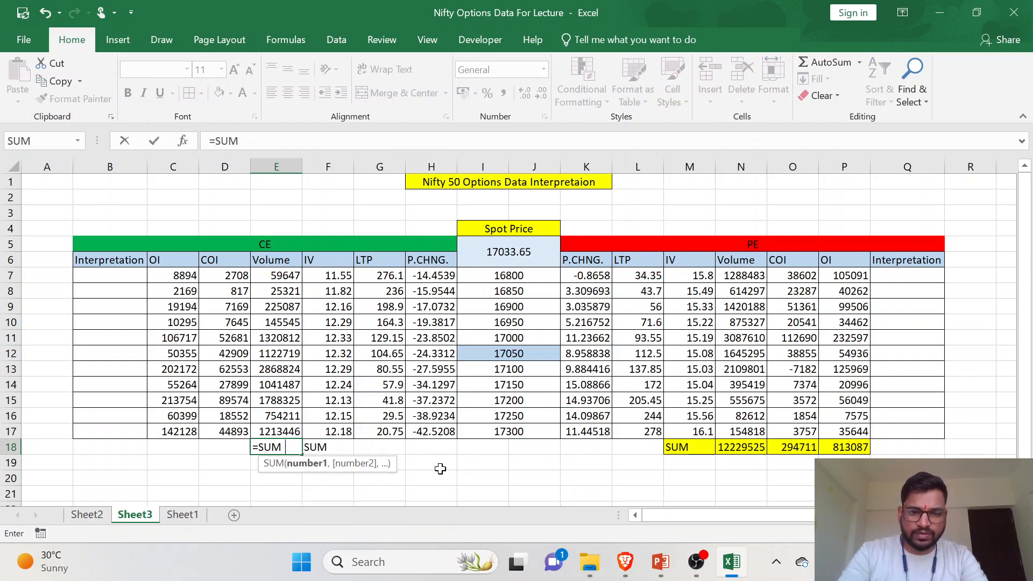
drag(285, 275, 283, 431)
text())
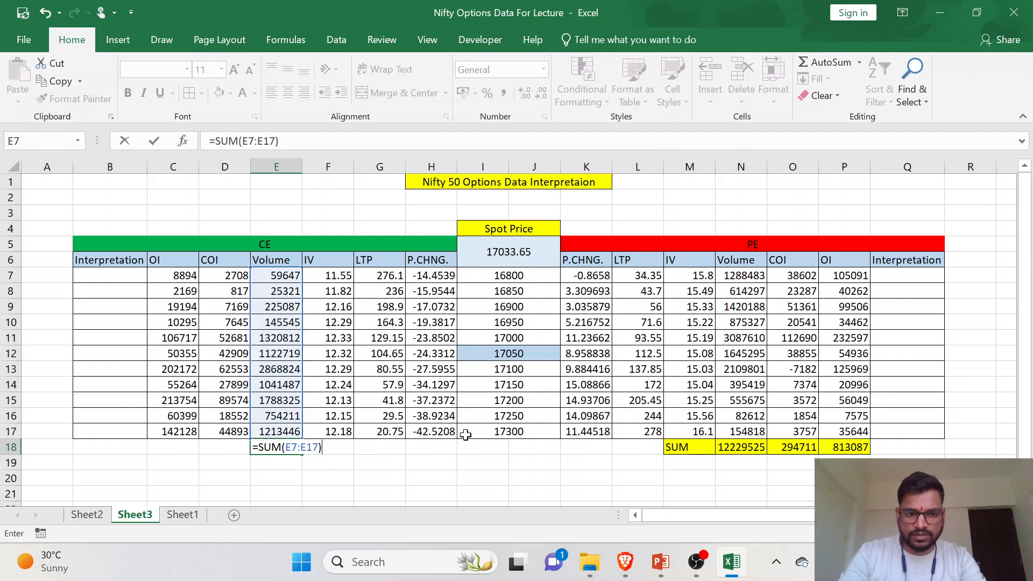
key(Return)
- Copy the E18 SUM formula to D18 and C18 to total the CE COI and OI columns
click(266, 448)
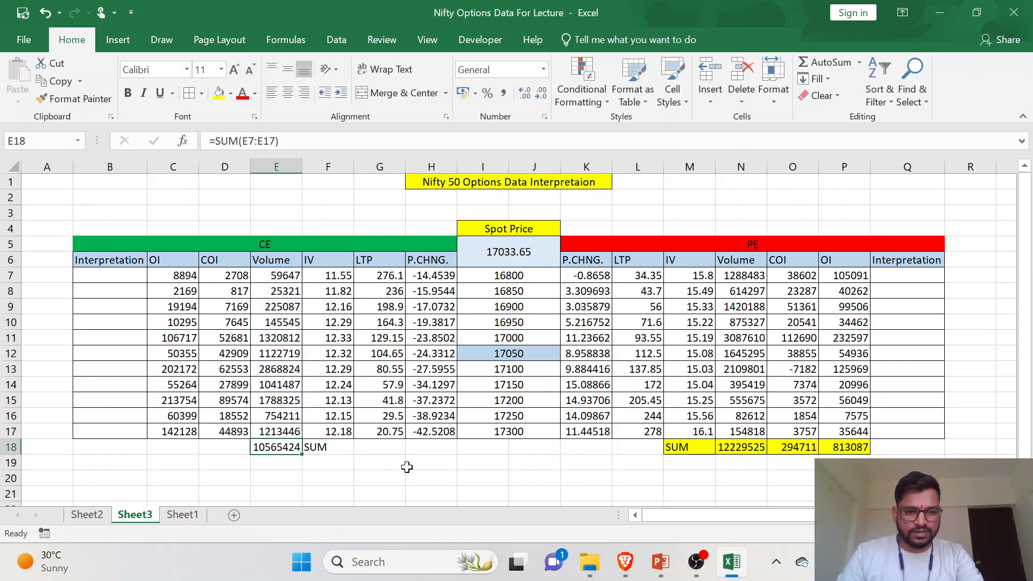
key(ctrl+c)
key(Left)
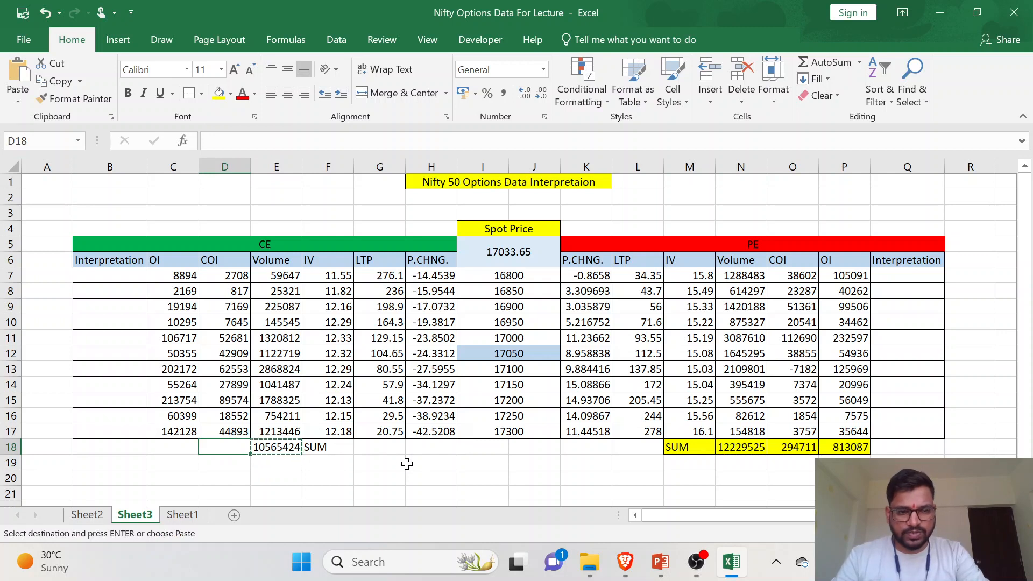
key(ctrl+v)
key(Left)
key(ctrl+v)
key(Escape)
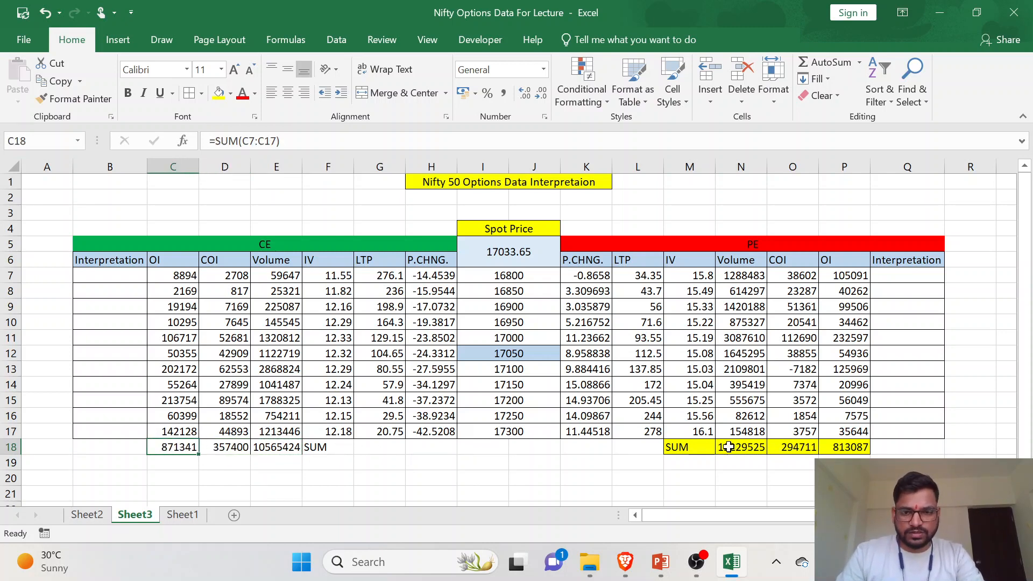
- Fill the CE totals row C18:F18 yellow and save the workbook
click(325, 446)
drag(281, 444, 172, 446)
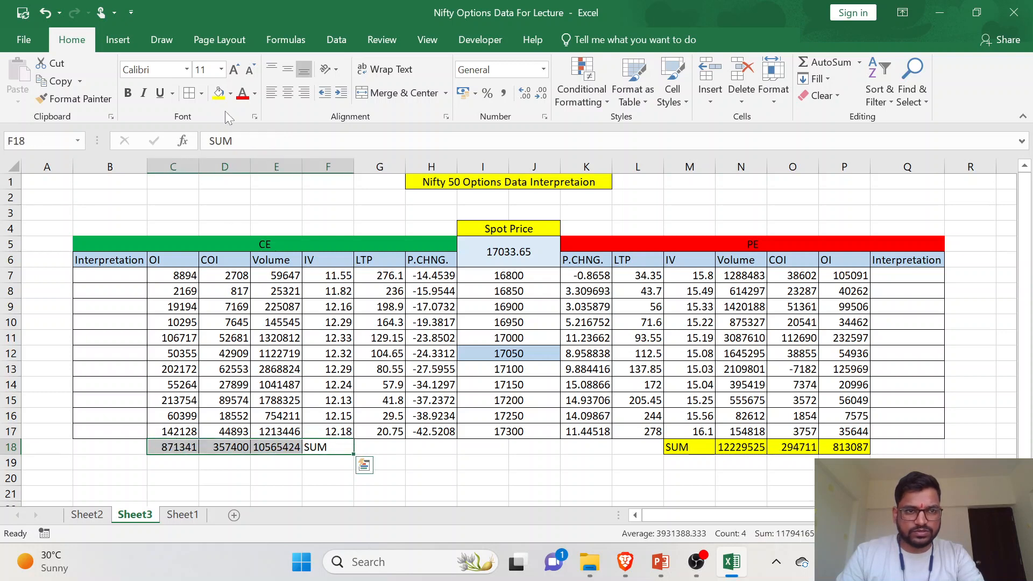
click(218, 92)
click(484, 433)
key(ctrl+s)
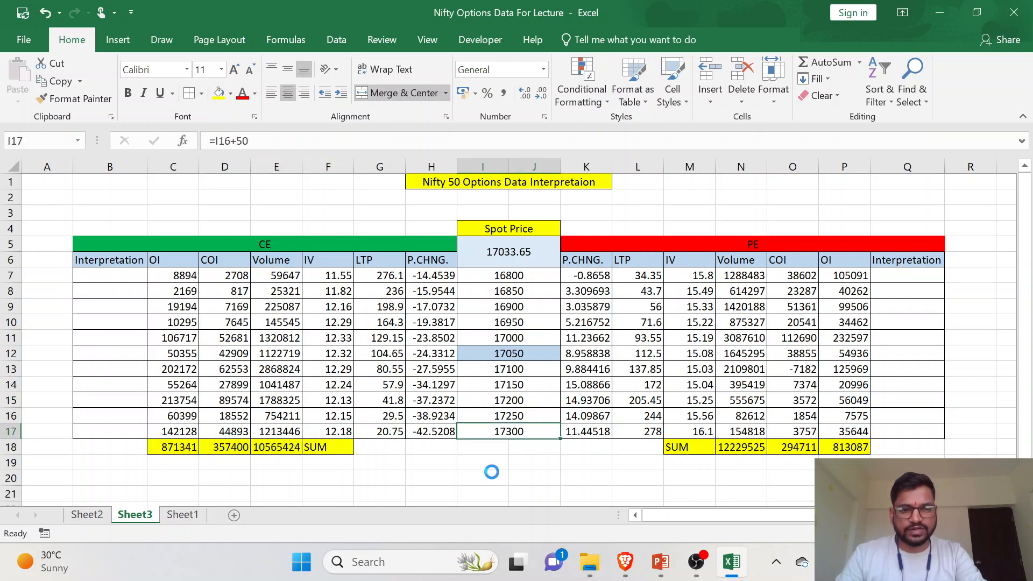
click(404, 493)
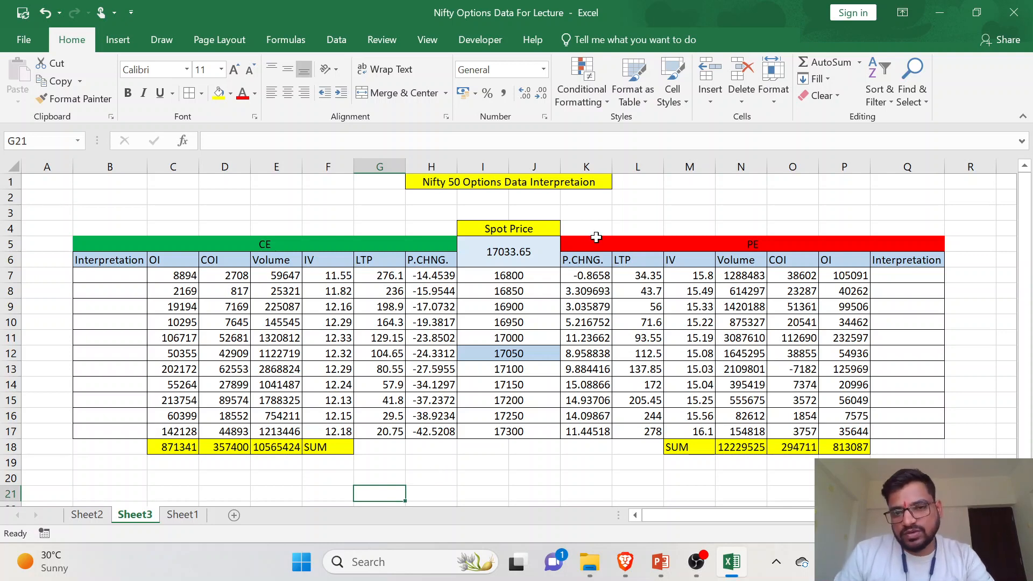
- Enter the label OI-PCR in cell L2 above the PE table
click(638, 199)
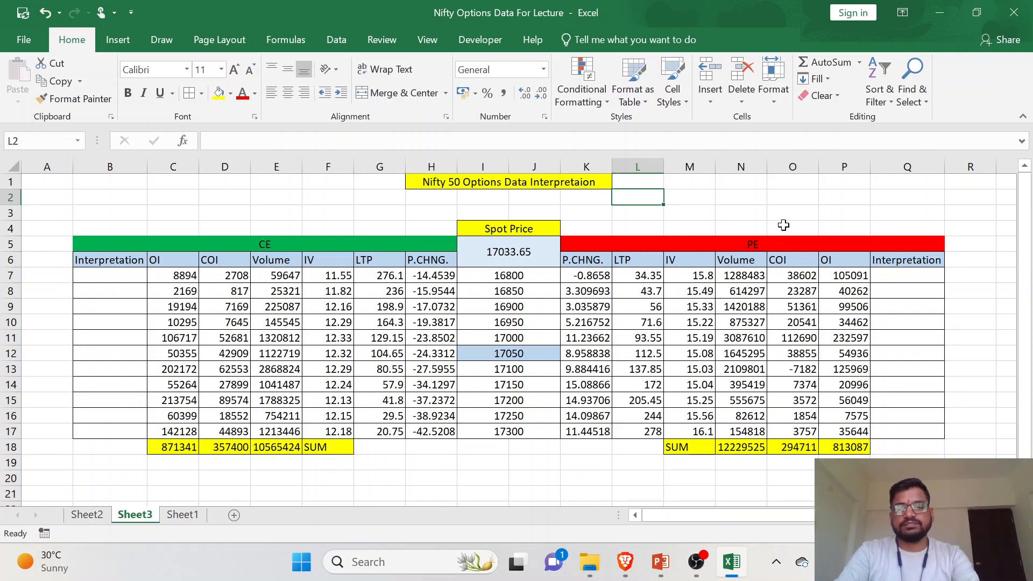
text(PCR)
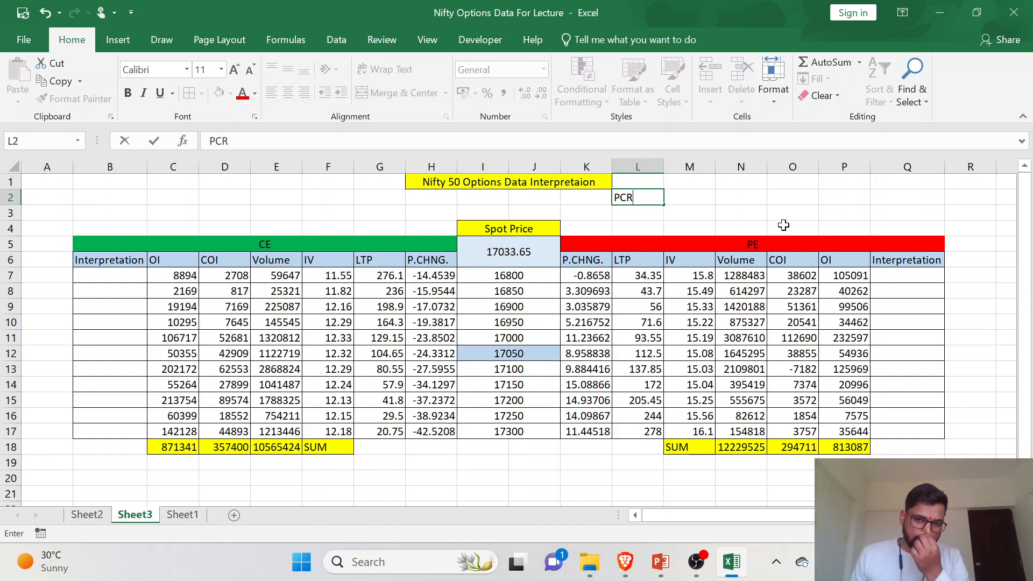
key(BackSpace)
key(BackSpace)
key(BackSpace)
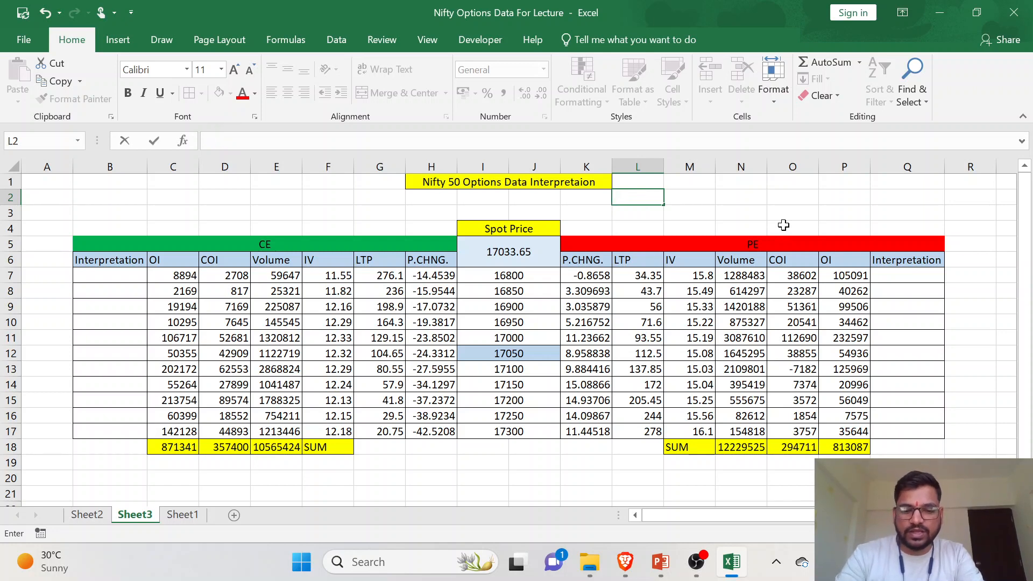
text(OI-PCR)
key(Return)
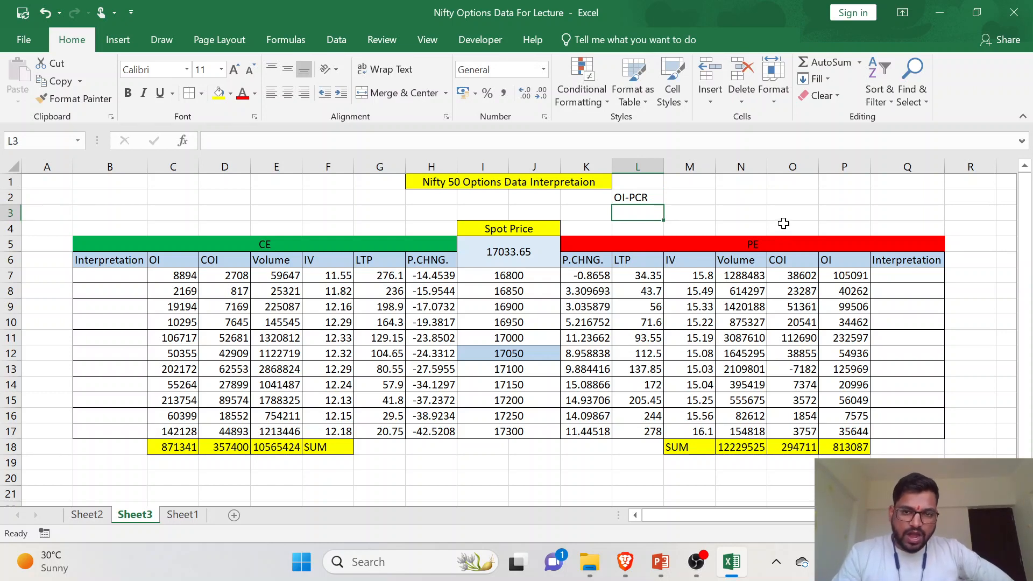
- Enter =P18/C18 in L3 to divide the PE OI total by the CE OI total
drag(830, 260, 832, 427)
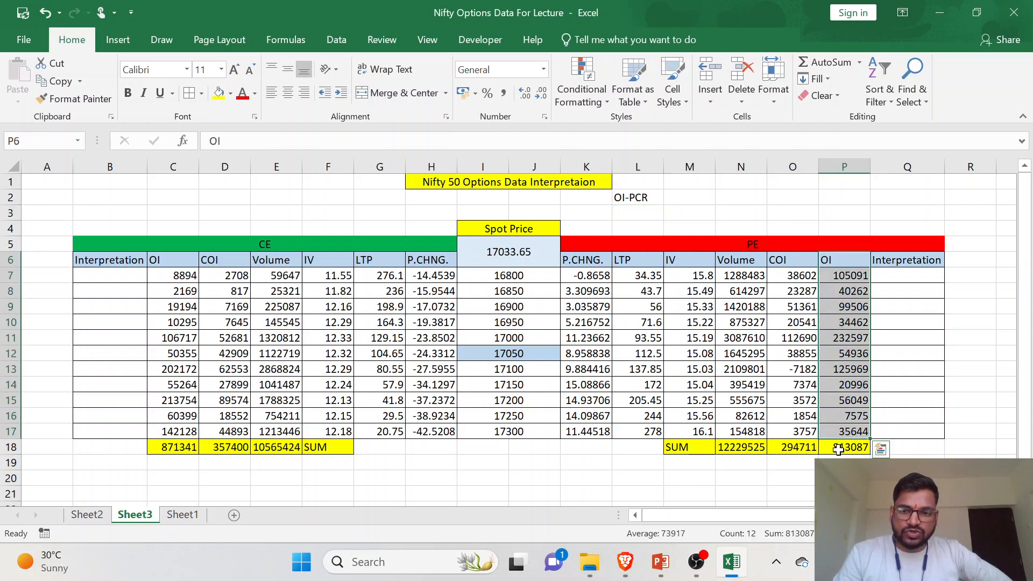
click(839, 448)
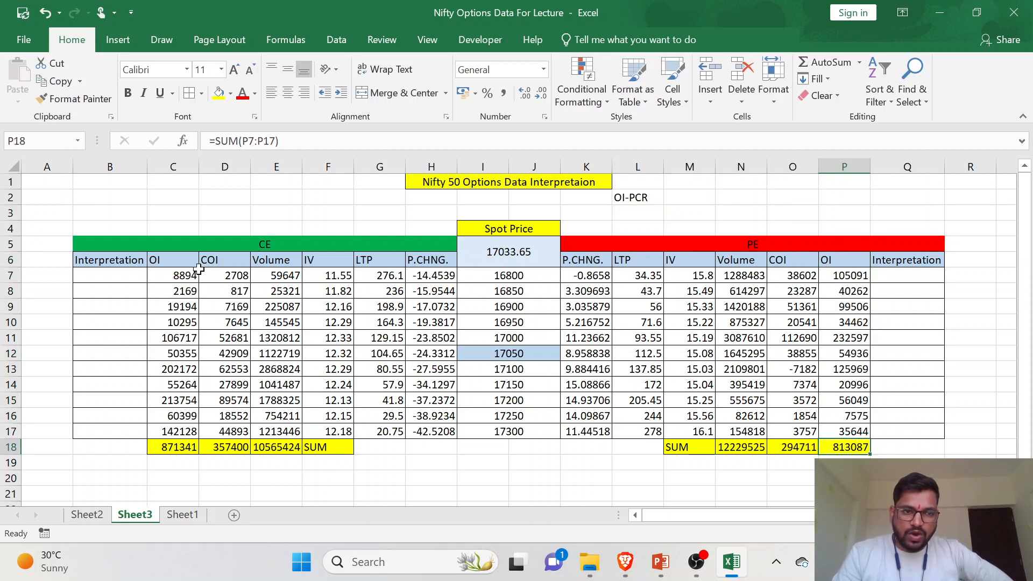
drag(162, 260, 185, 459)
click(180, 448)
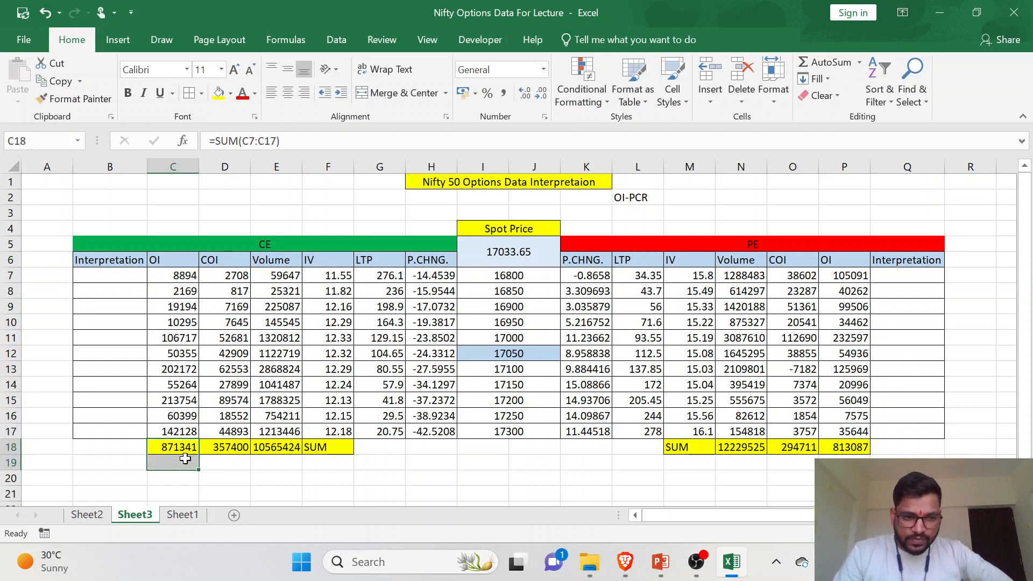
click(186, 451)
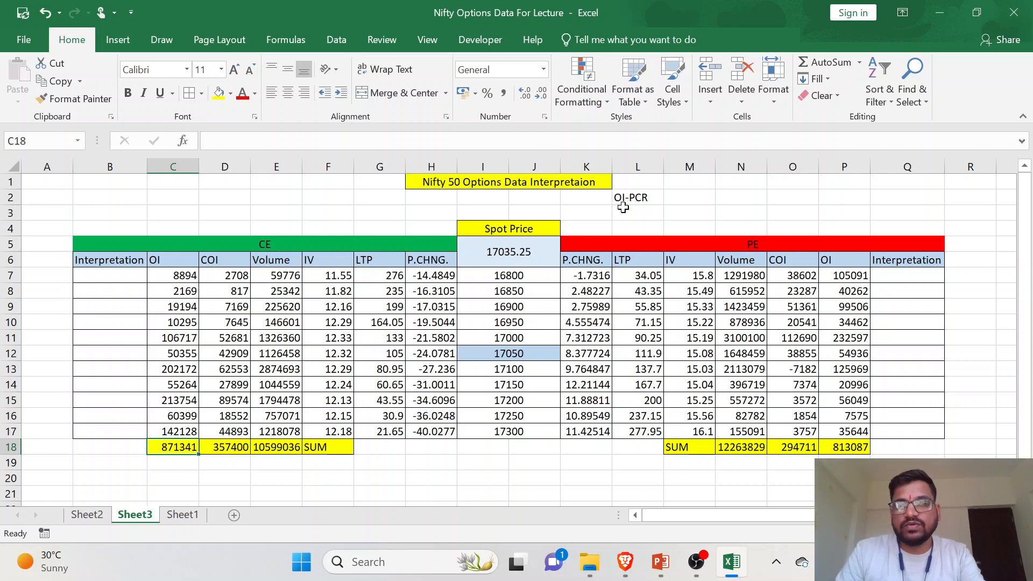
click(638, 211)
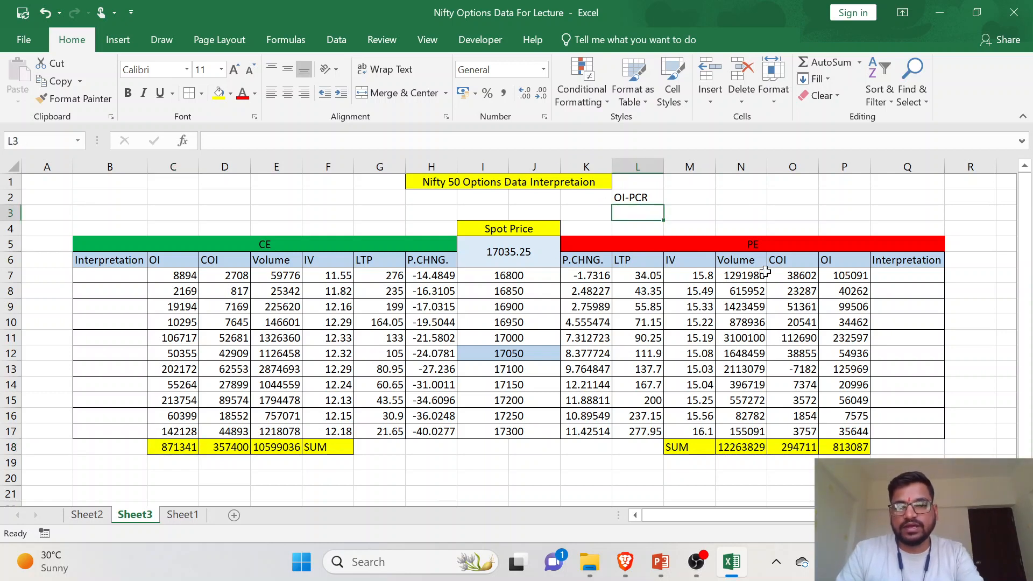
text(=)
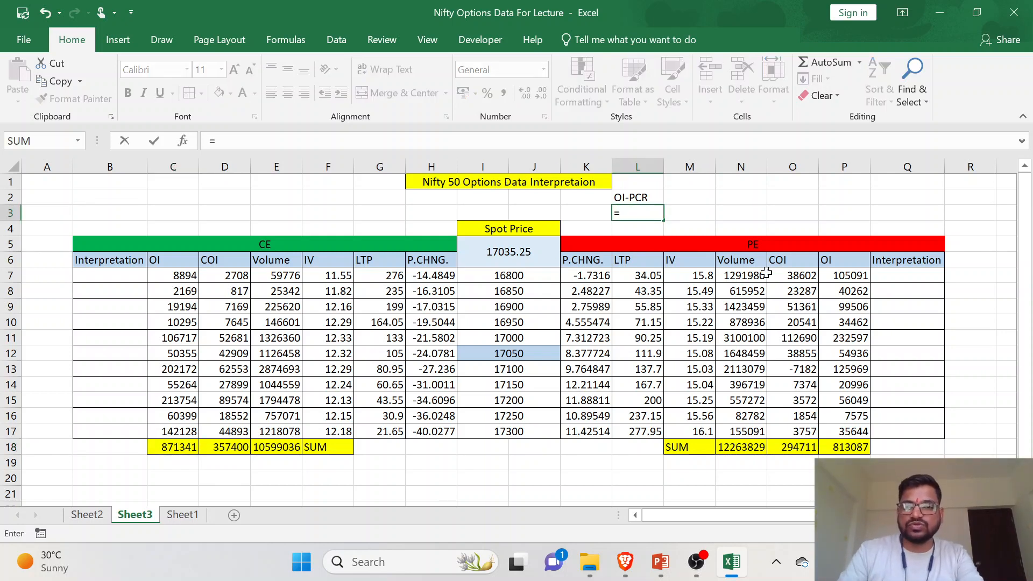
click(855, 447)
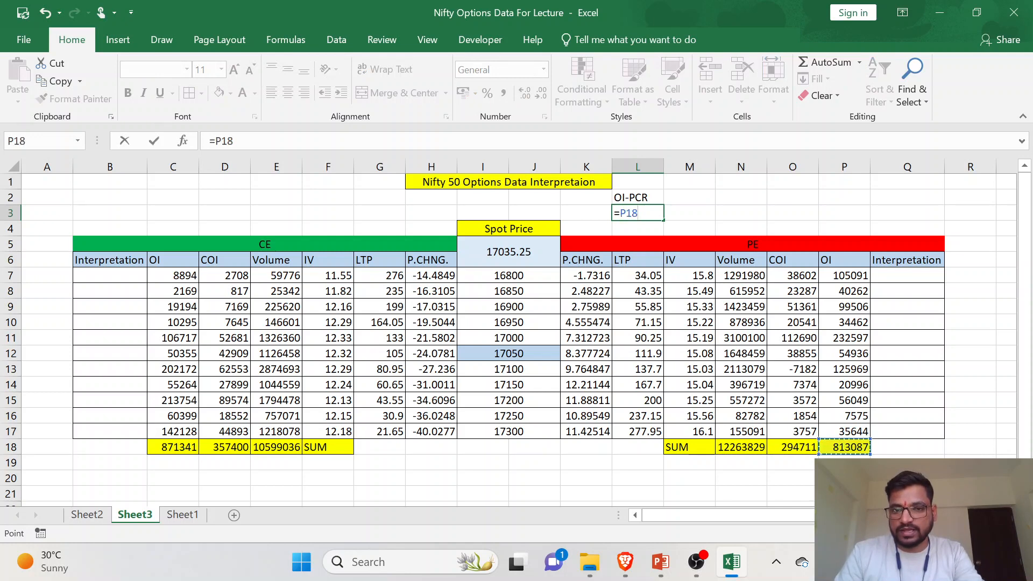
text(/)
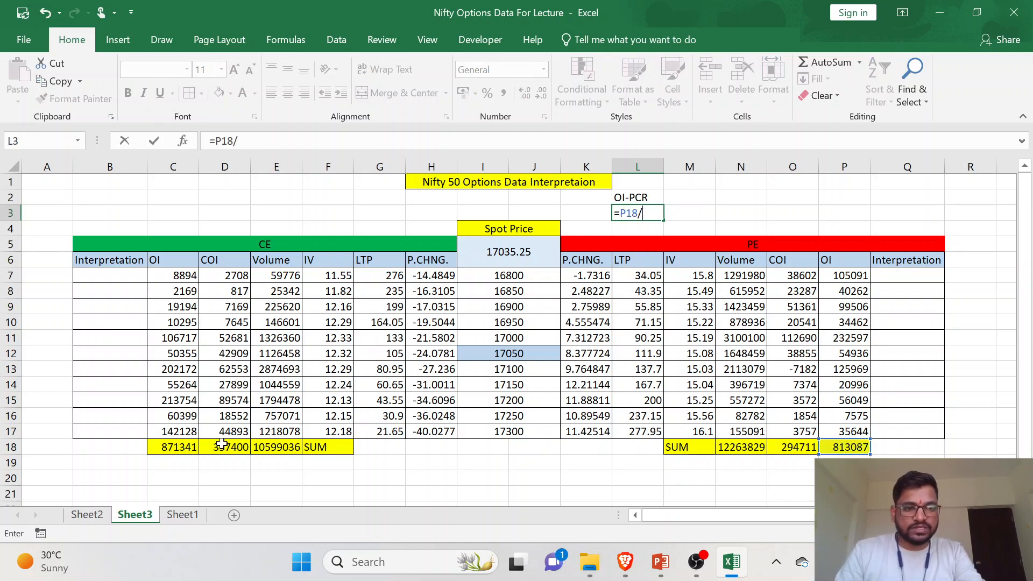
click(174, 452)
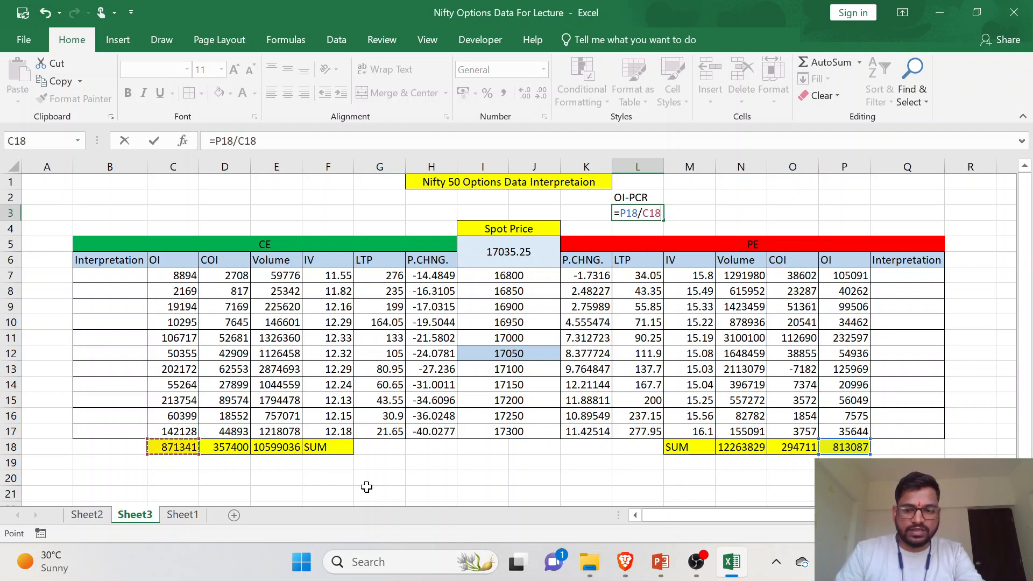
key(Return)
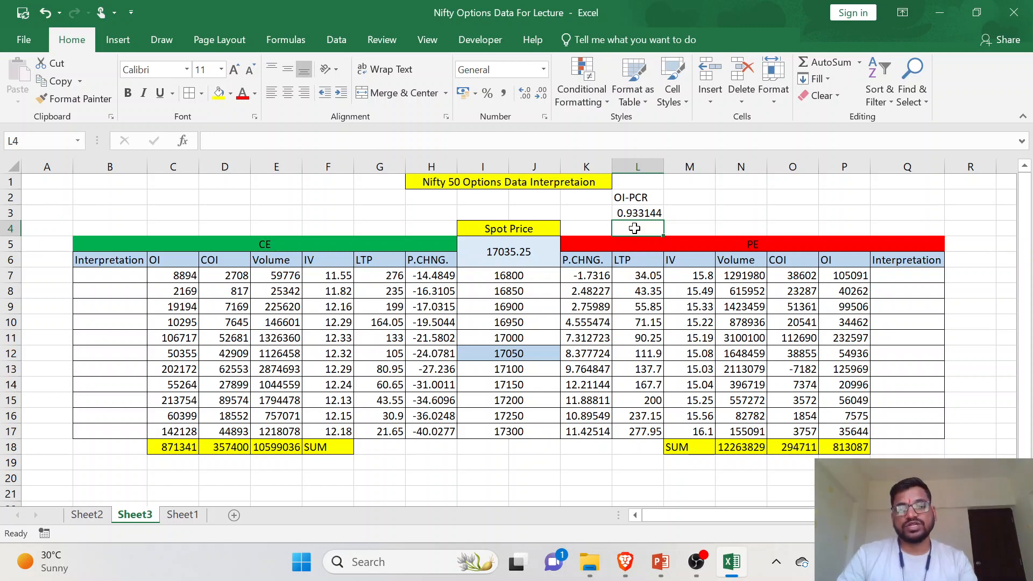
- Switch to the Brave browser, reload the NIFTY MAR FUT chart in Kite, and compare its trend with the OI-PCR value in the Excel sheet
click(624, 563)
click(129, 12)
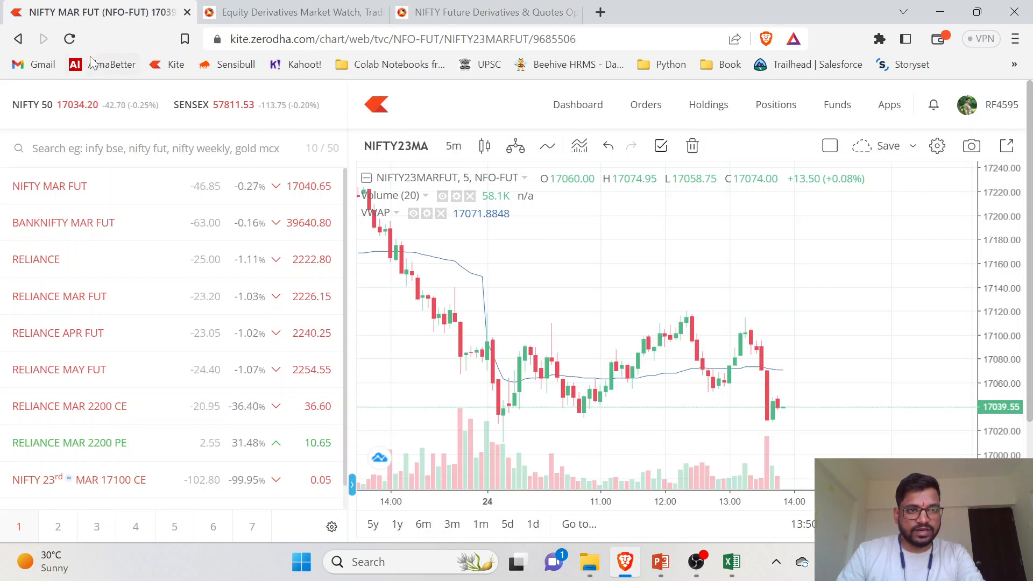
click(70, 38)
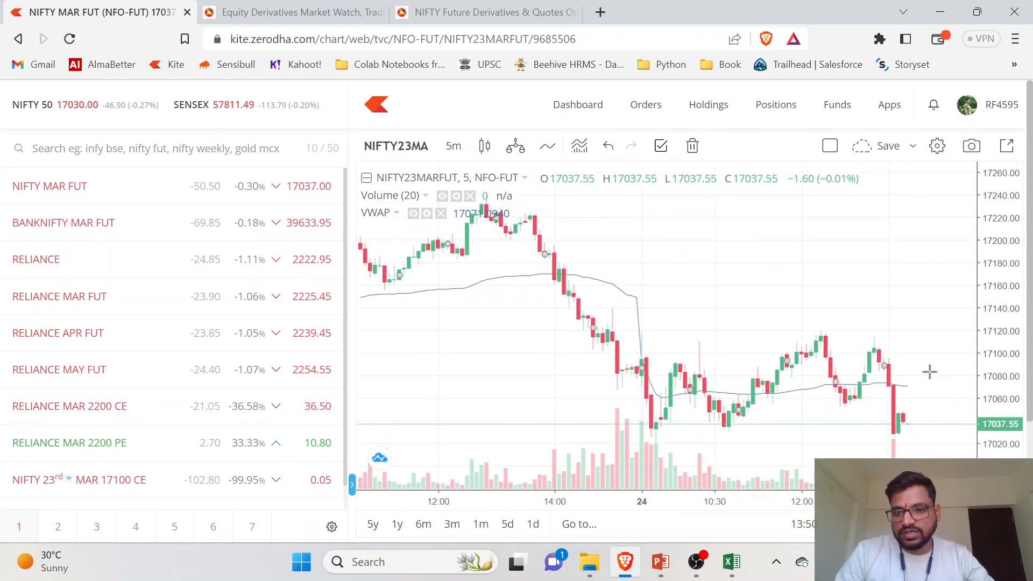
drag(922, 350, 888, 293)
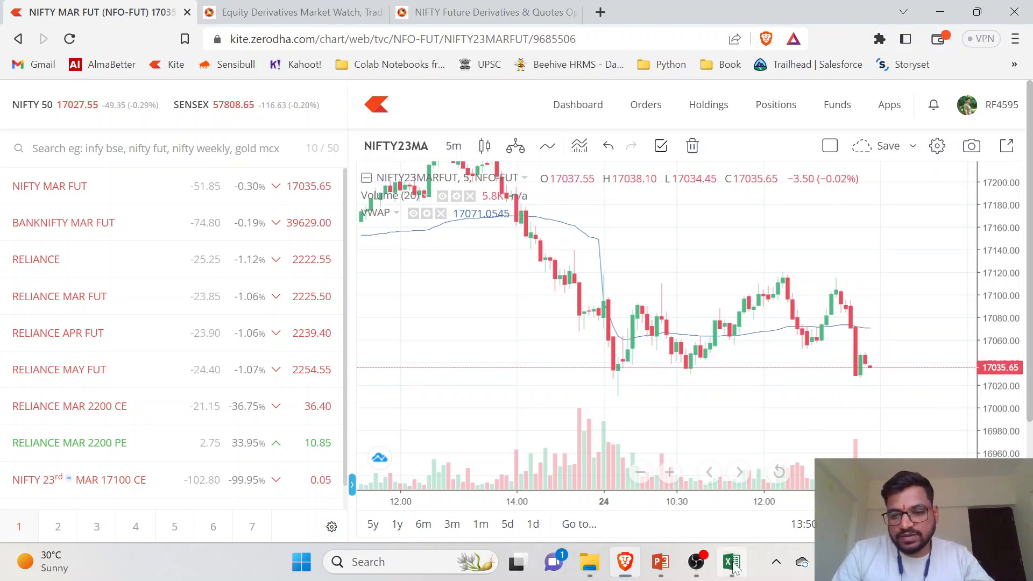
key(alt+Tab)
key(Up)
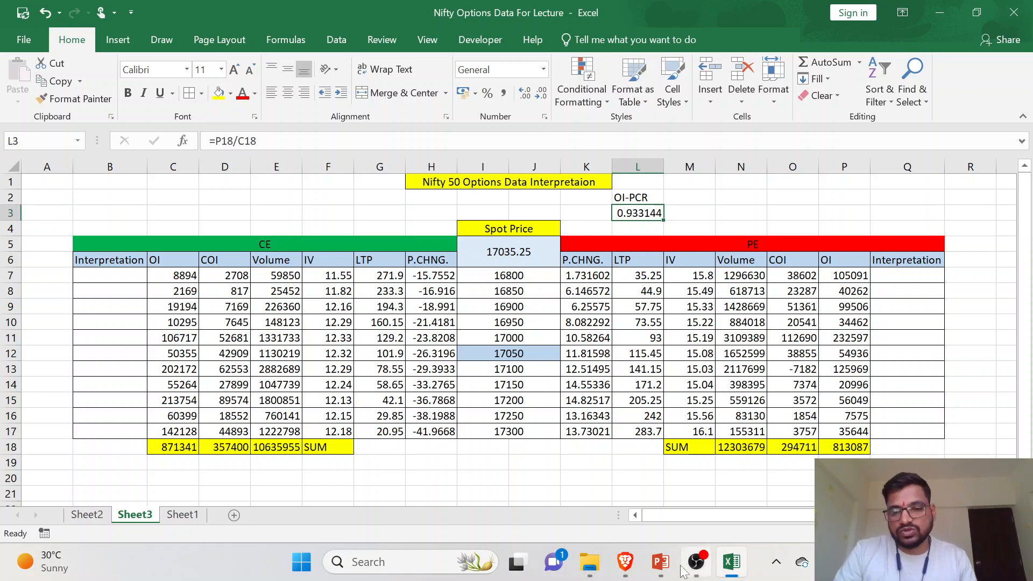
click(740, 572)
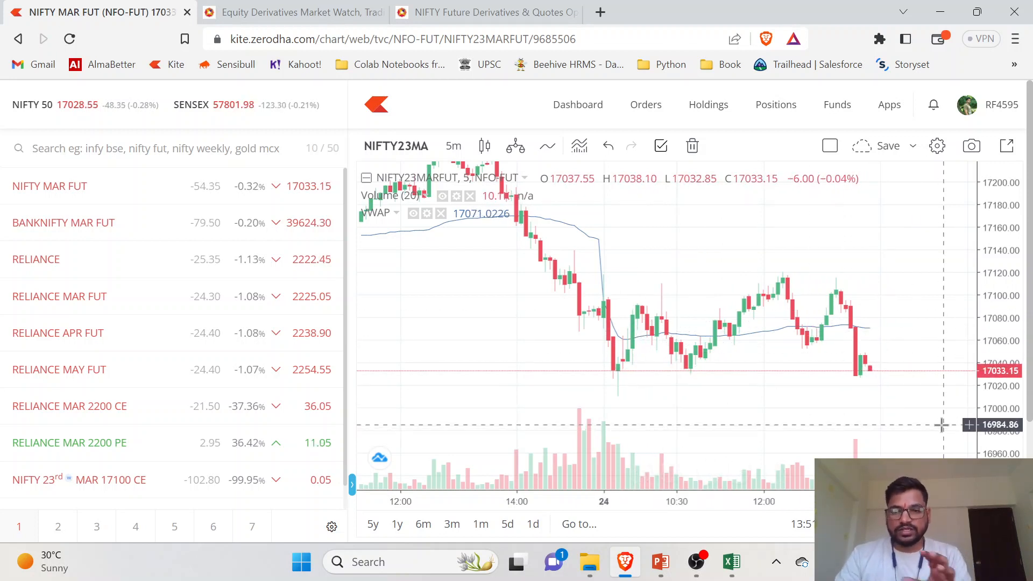
- Switch to the Excel workbook, enter the label Volume-PCR in cell M2, and autofit column M
click(733, 564)
click(705, 198)
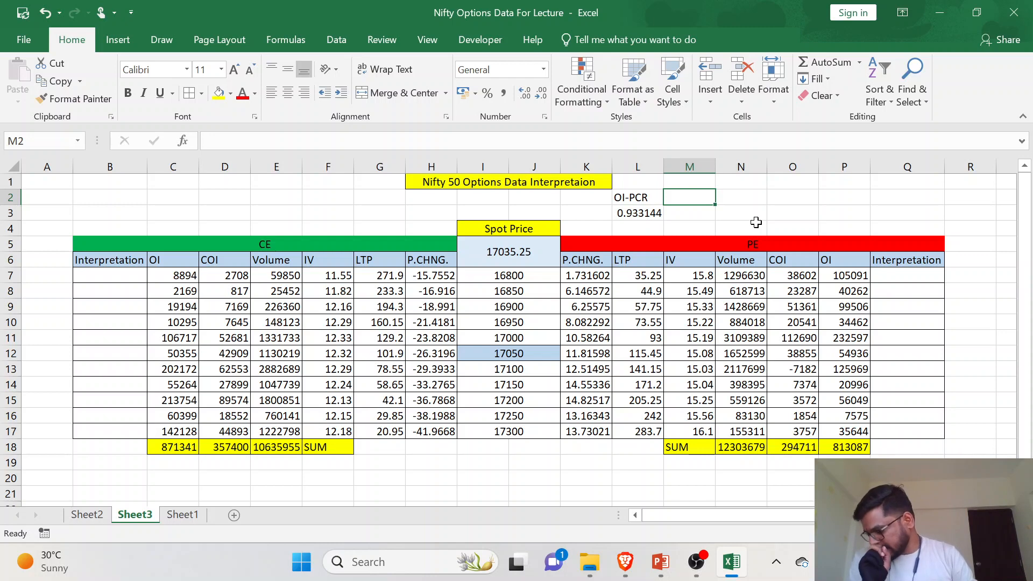
text(V)
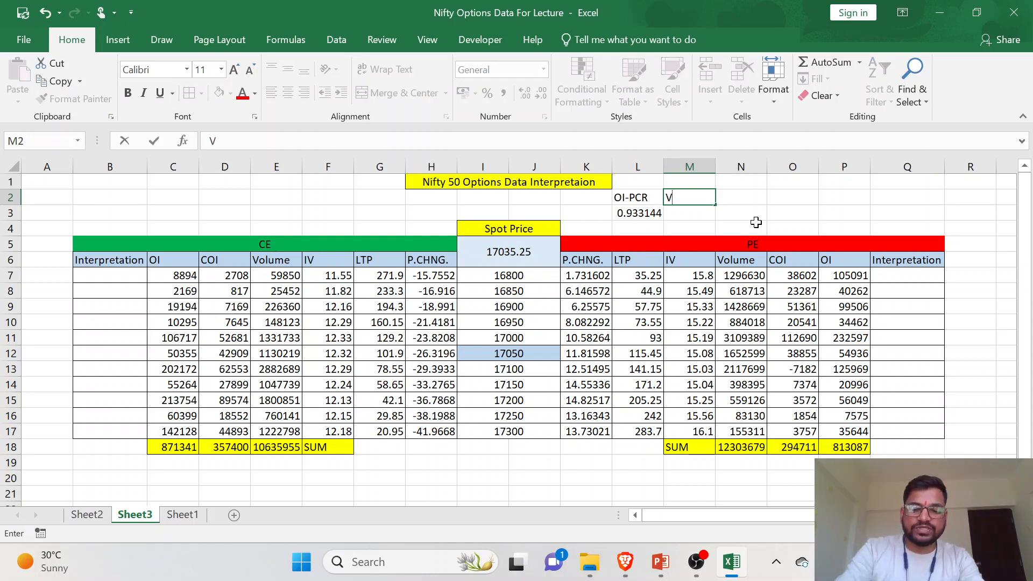
text(olume)
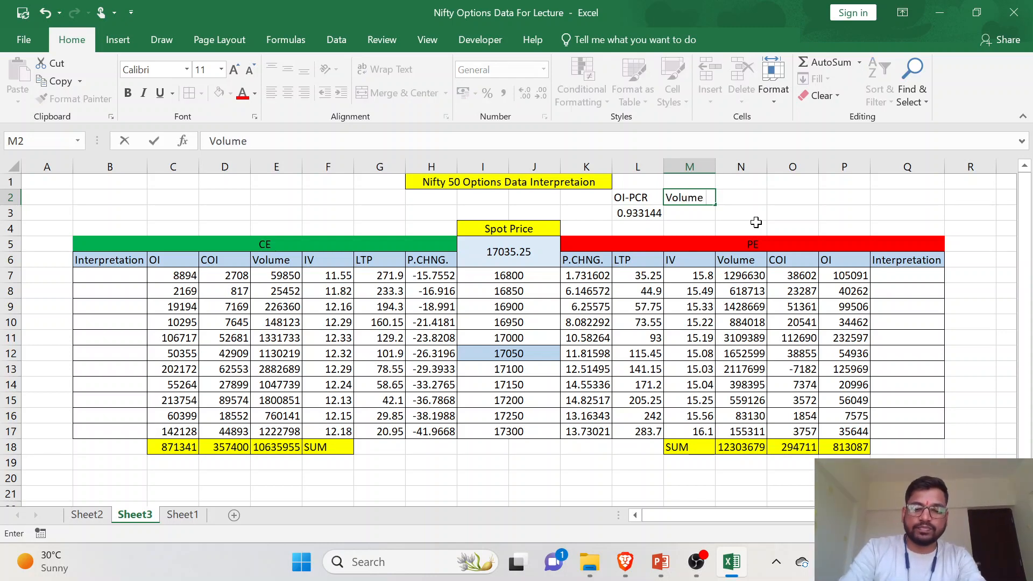
text( PCR)
click(706, 197)
key(BackSpace)
text(-PCR)
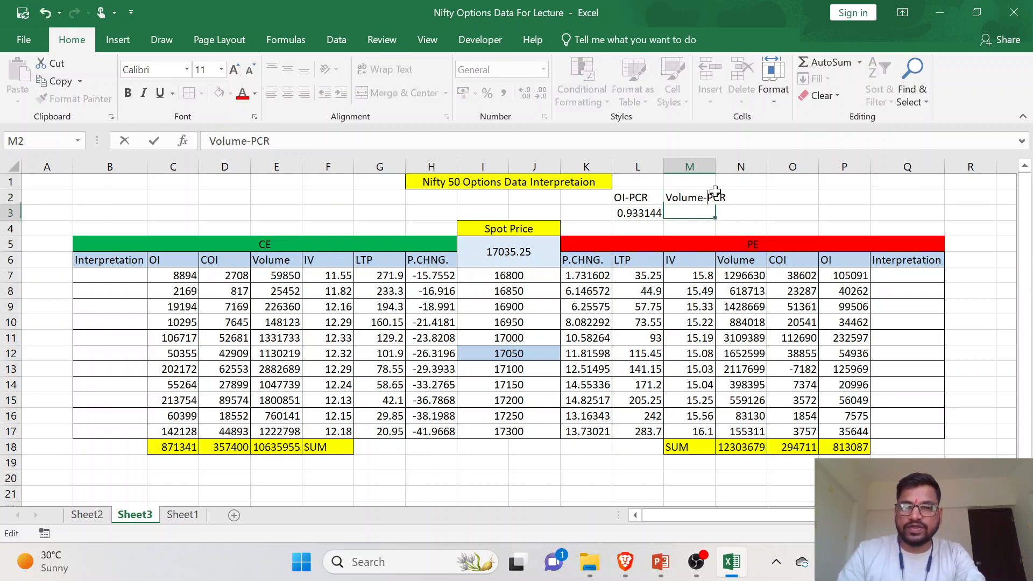
key(Return)
double_click(715, 166)
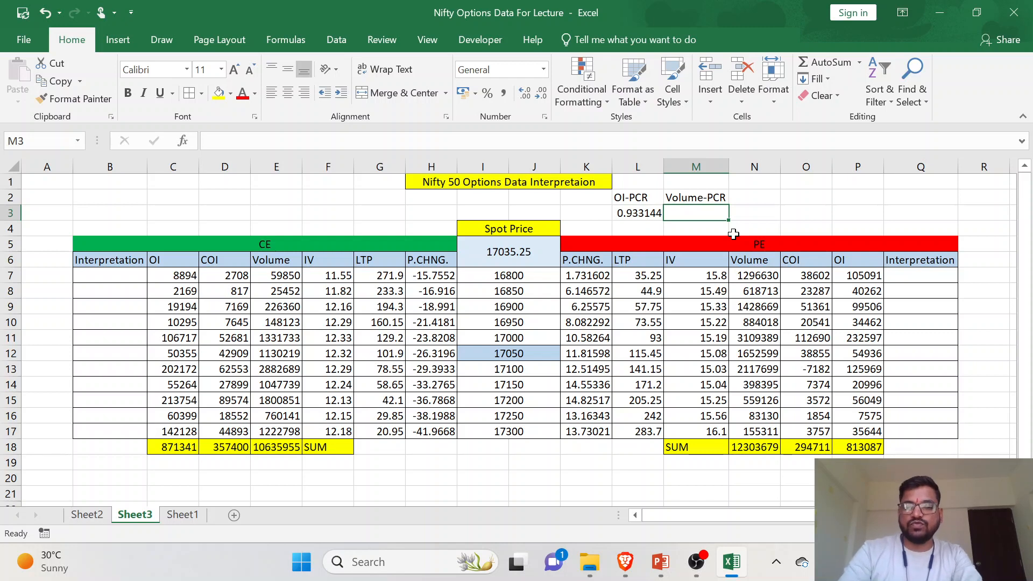
- Enter =N18/E18 in M3 to divide the PE volume total by the CE volume total
text(=)
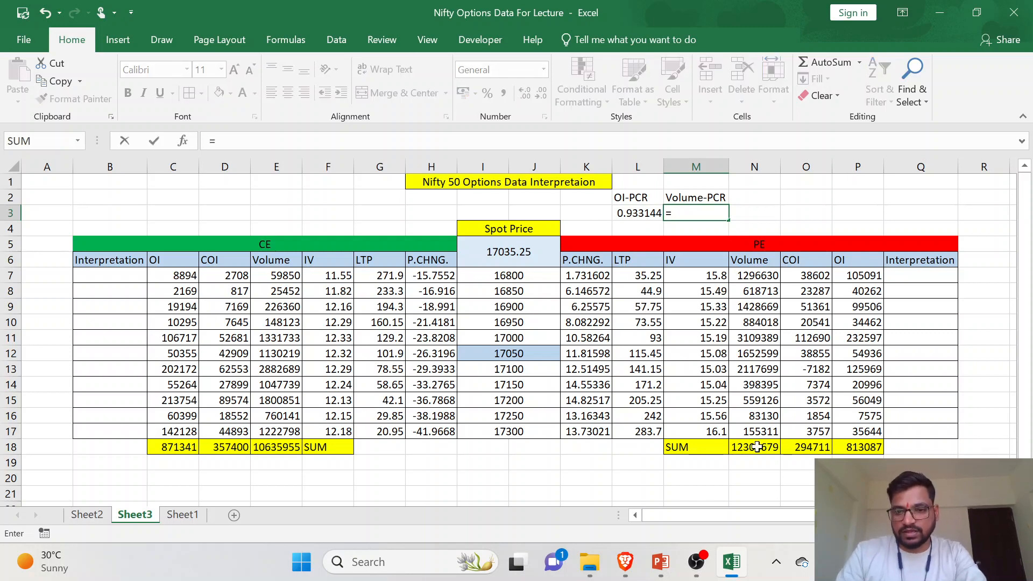
click(756, 447)
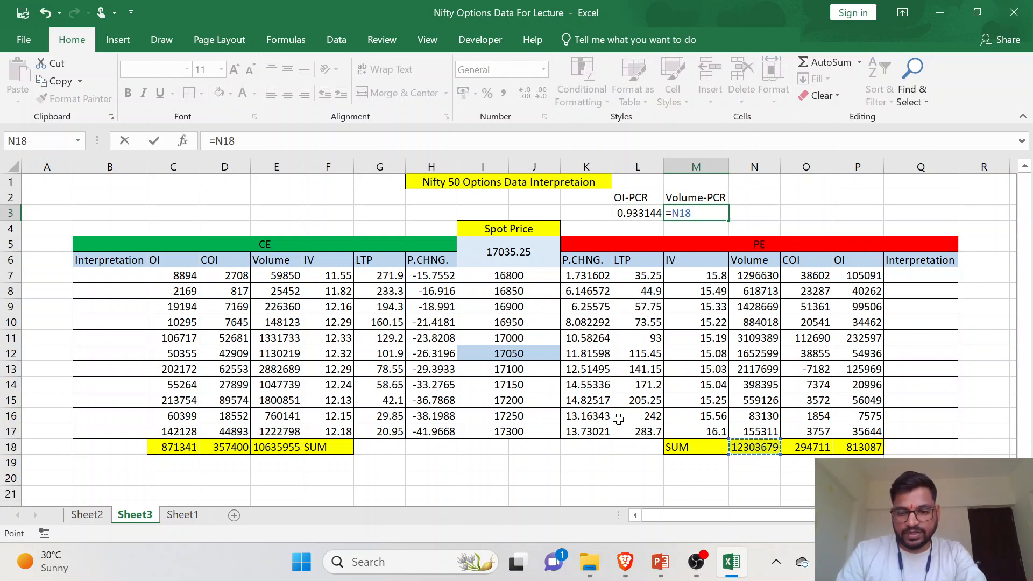
text(/)
click(263, 447)
key(Return)
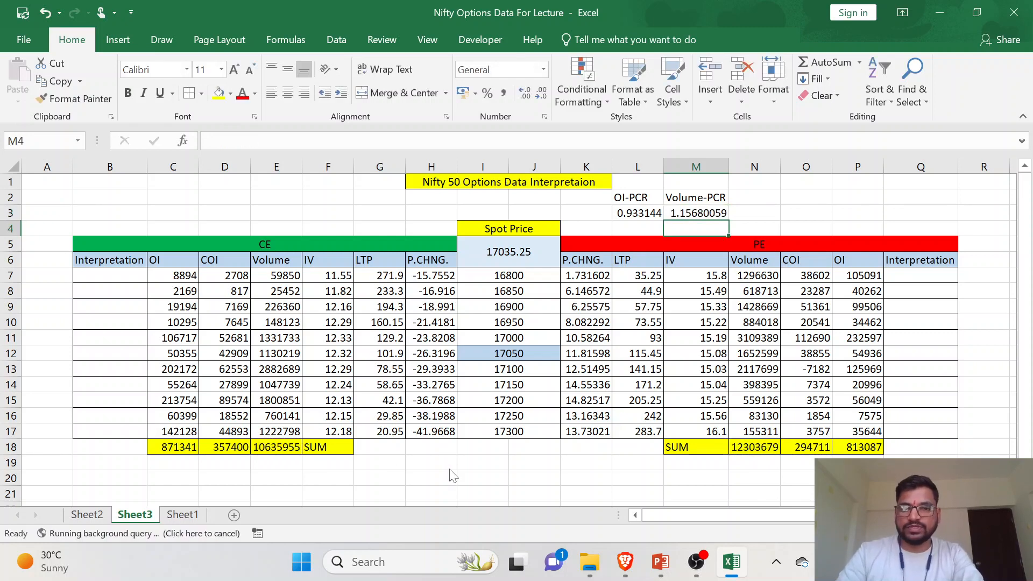
click(698, 215)
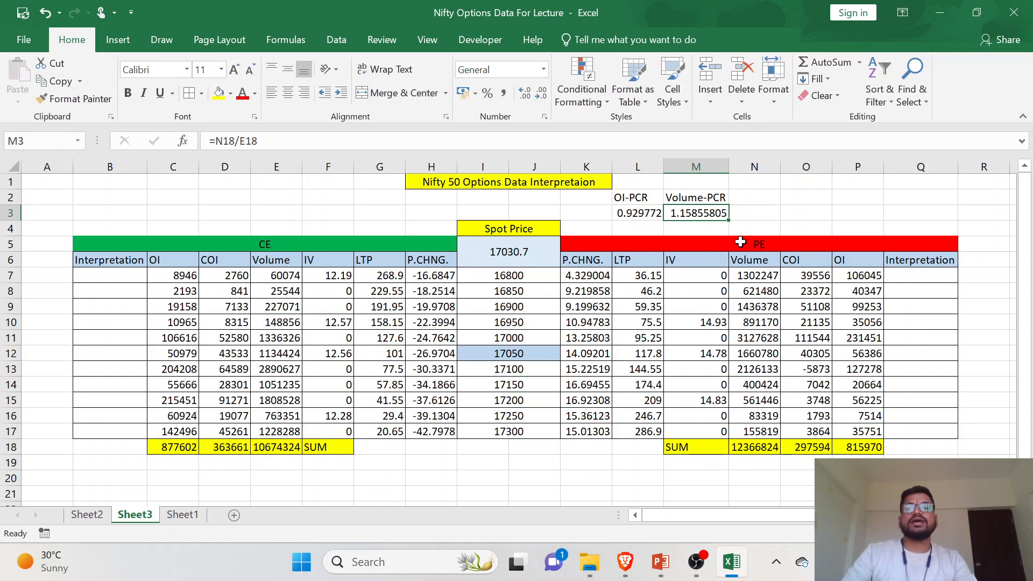
click(648, 213)
click(685, 214)
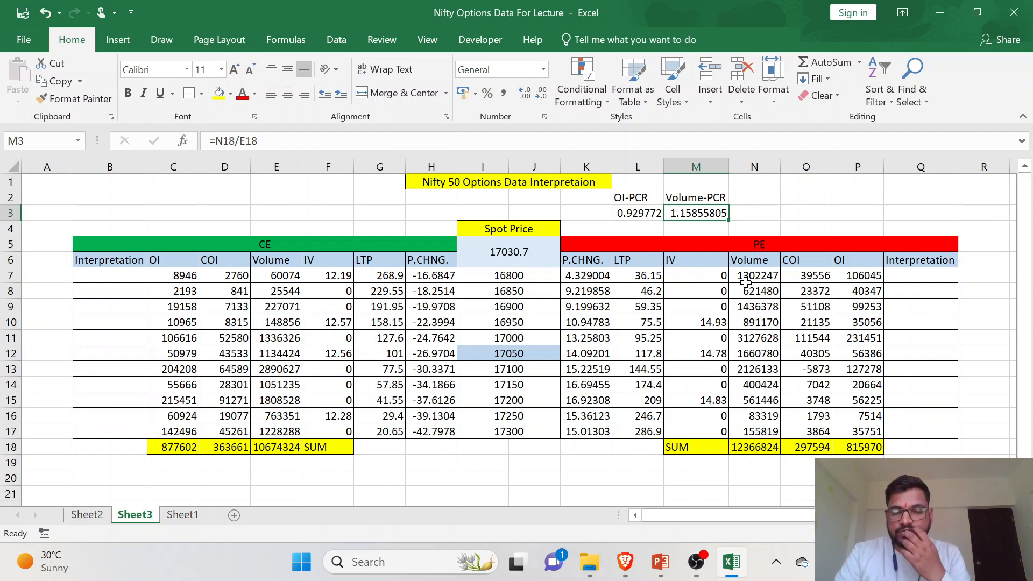
- Enter the label COI-PCR in cell N2
click(761, 203)
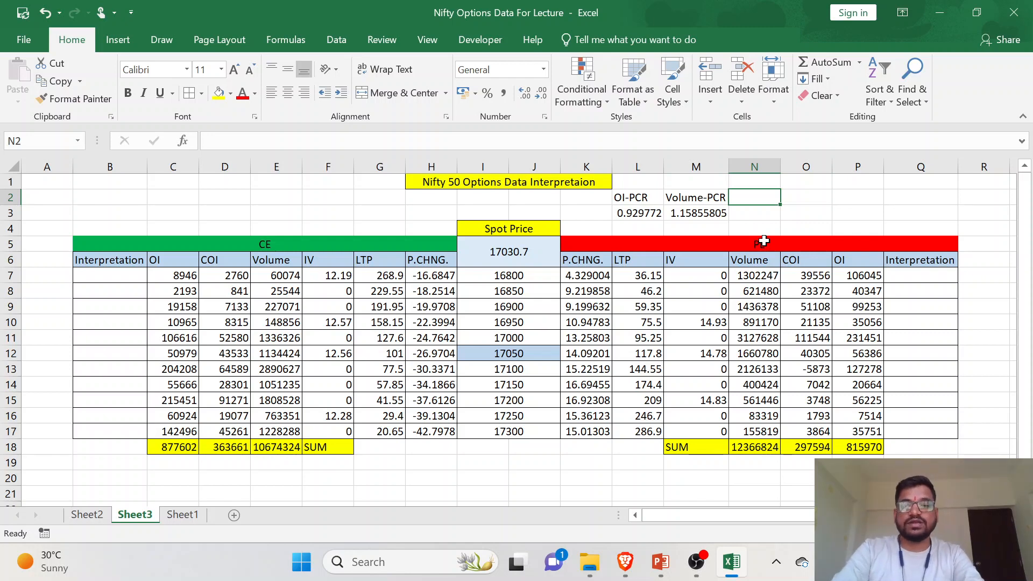
text(CO)
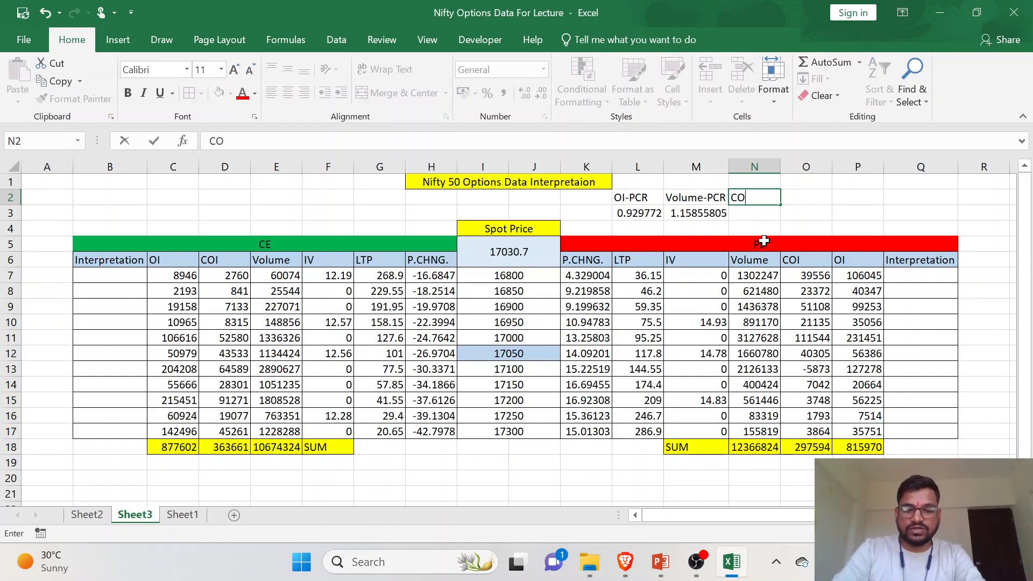
text(I-PCR)
key(Return)
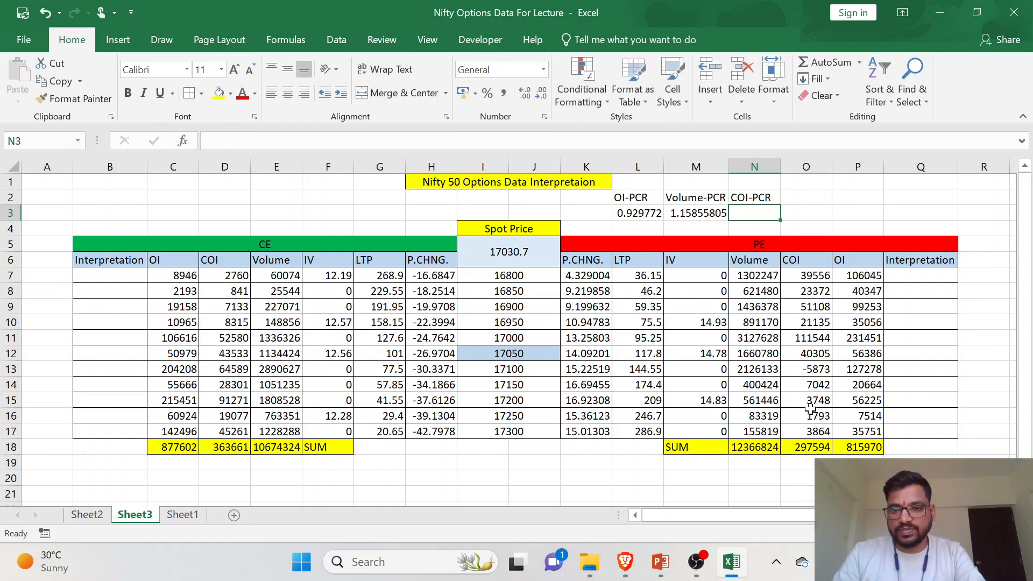
- Enter =O18/D18 in N3 to divide the PE COI total by the CE COI total
text(=)
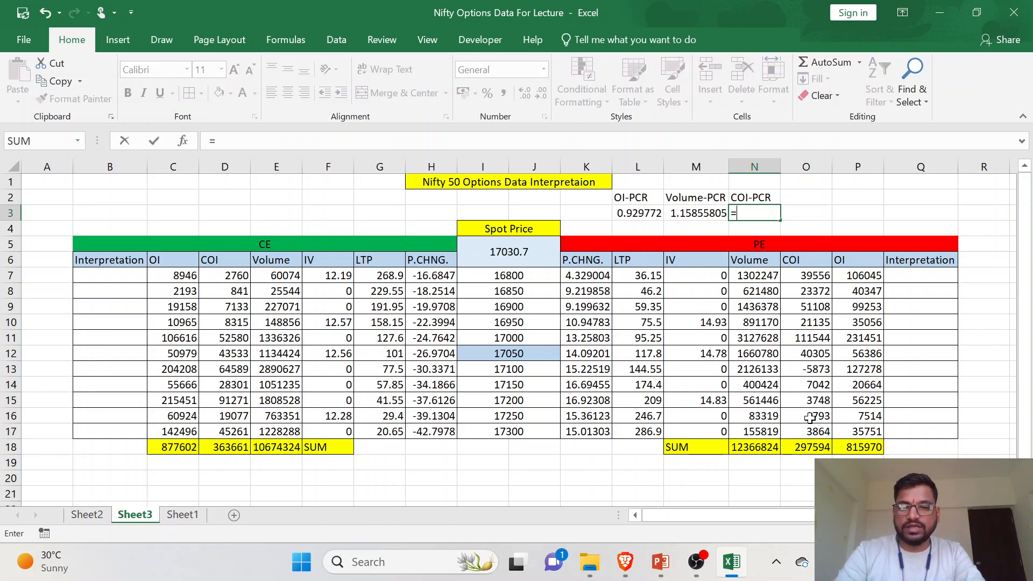
click(820, 450)
text(/)
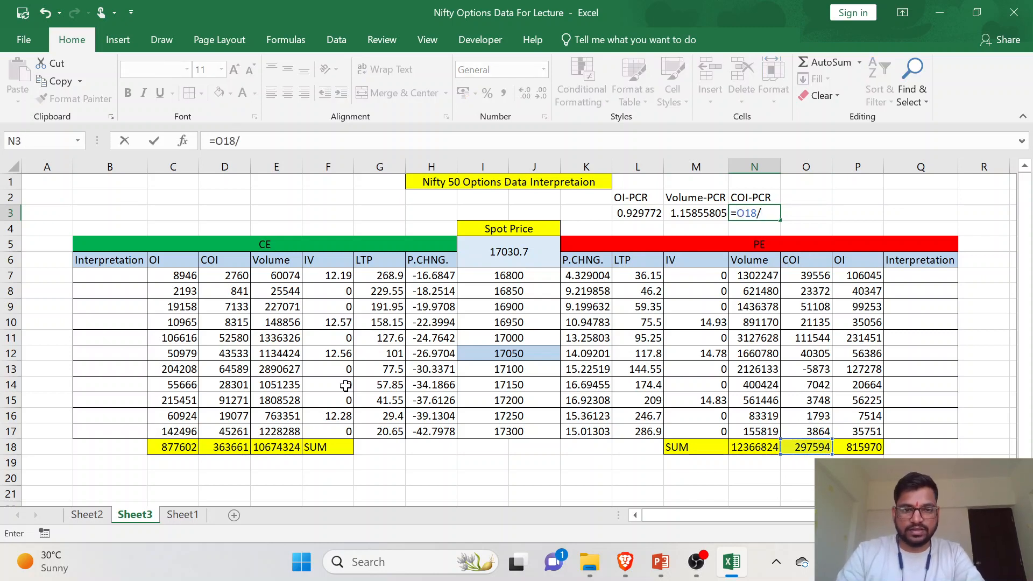
click(226, 449)
key(Return)
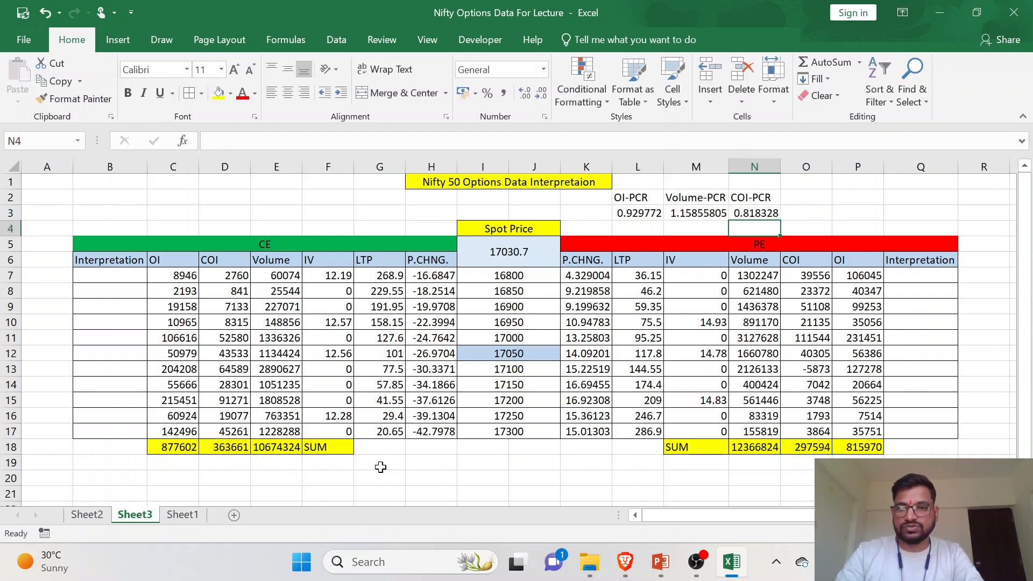
click(730, 214)
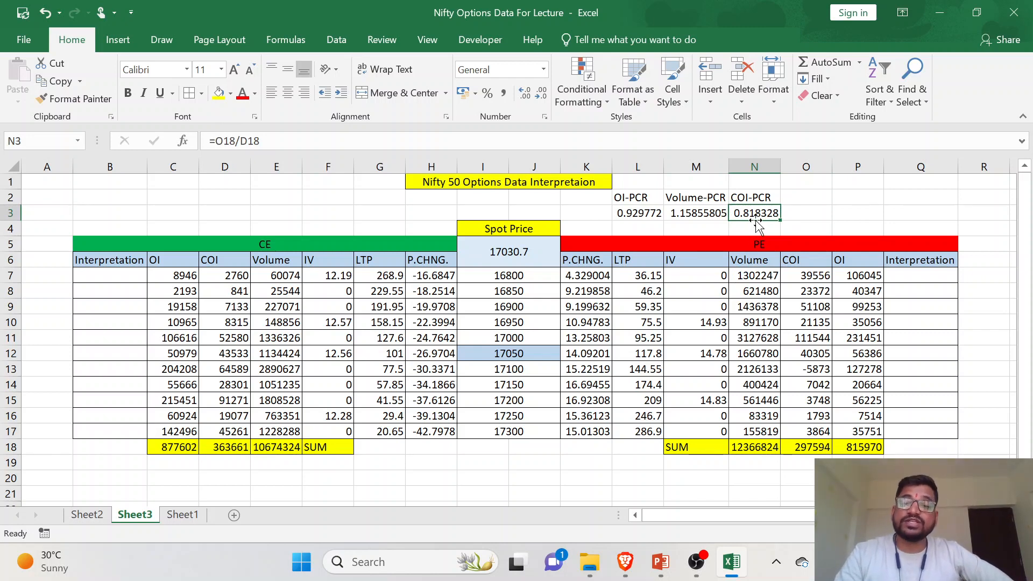
drag(753, 195, 767, 210)
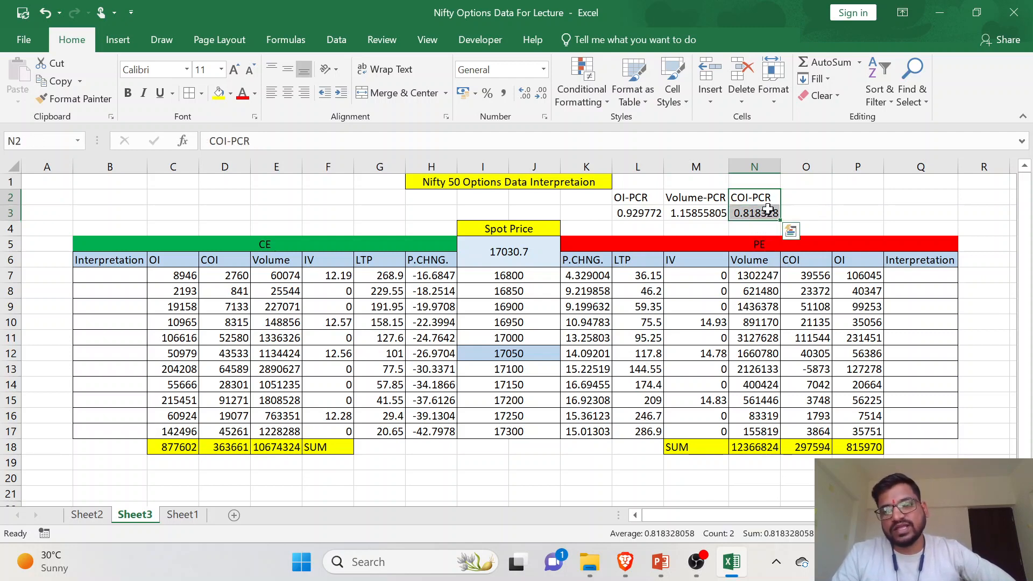
- Fill the ratio labels L2:N2 light blue and apply cell borders to the range L2:N3
drag(635, 197, 755, 198)
click(230, 93)
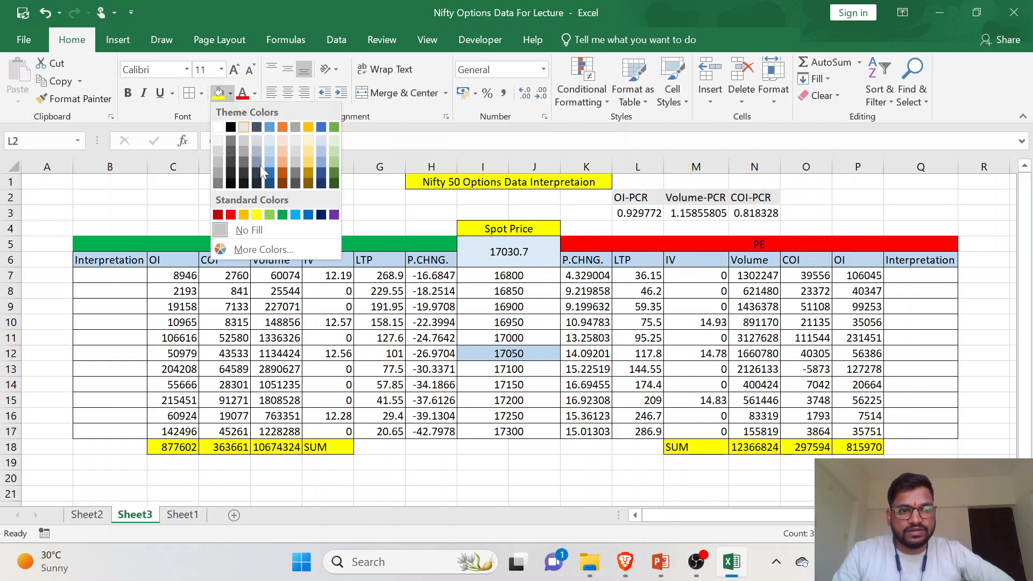
click(270, 149)
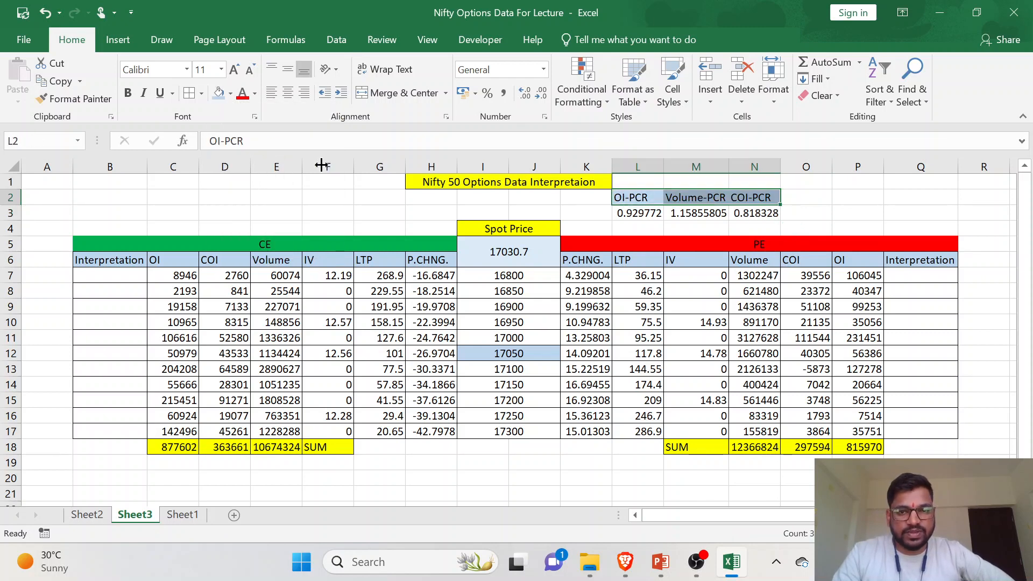
drag(640, 197, 757, 212)
click(190, 94)
- Add a Greater Than 1 conditional formatting rule with Green Fill with Dark Green Text to the OI-PCR value in L3
click(634, 214)
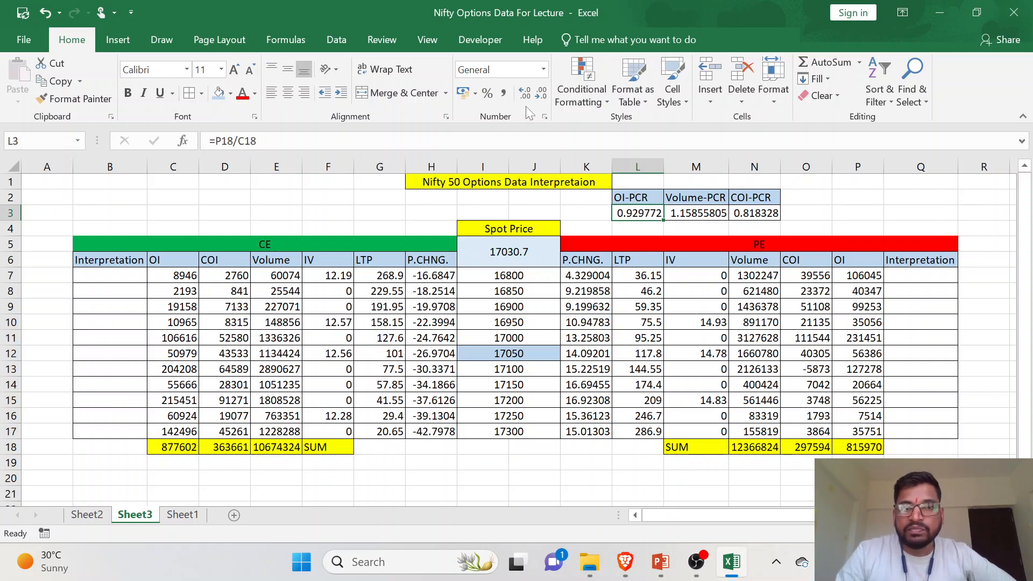
click(566, 103)
mouse_move(630, 138)
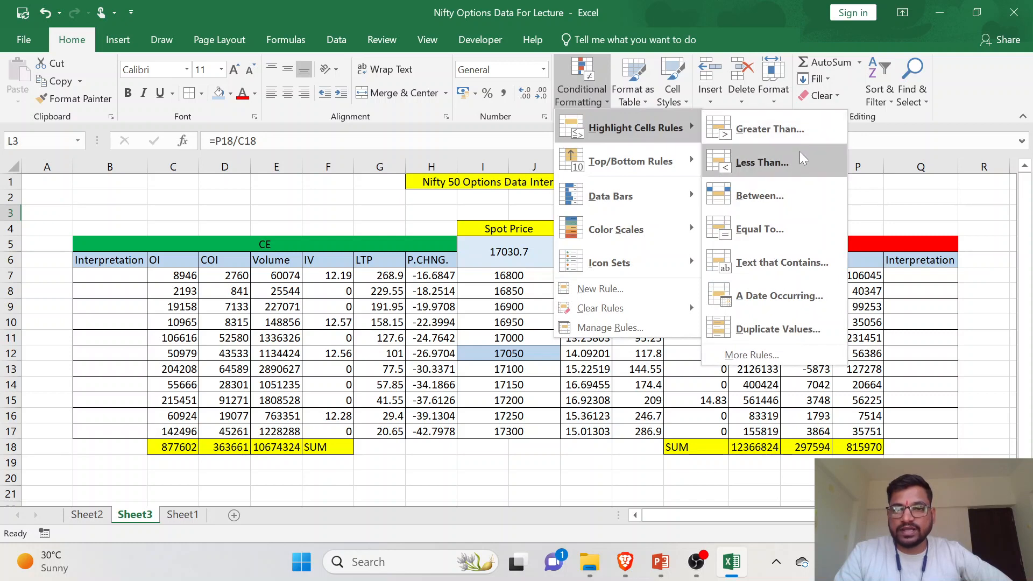
click(811, 141)
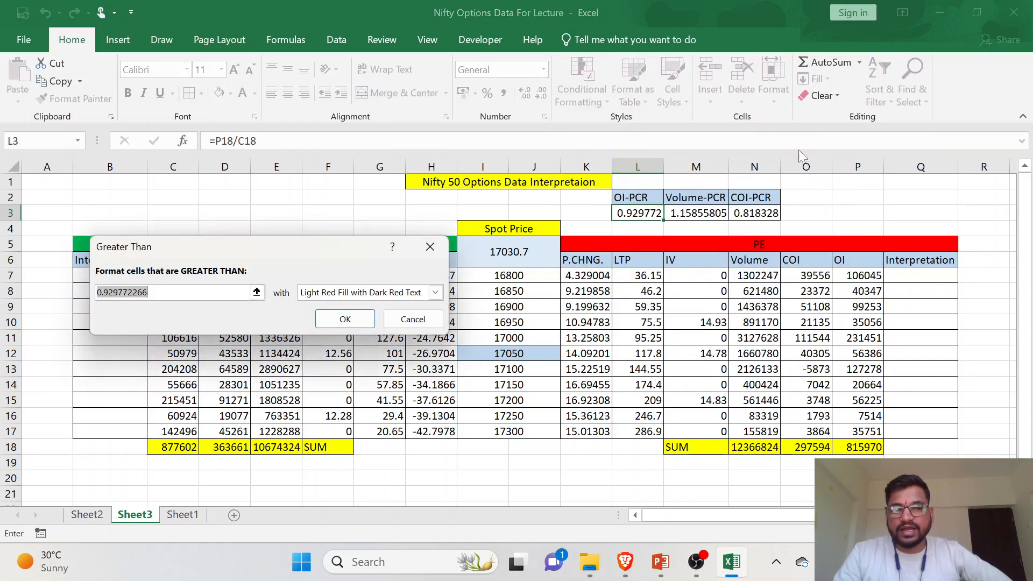
text(1)
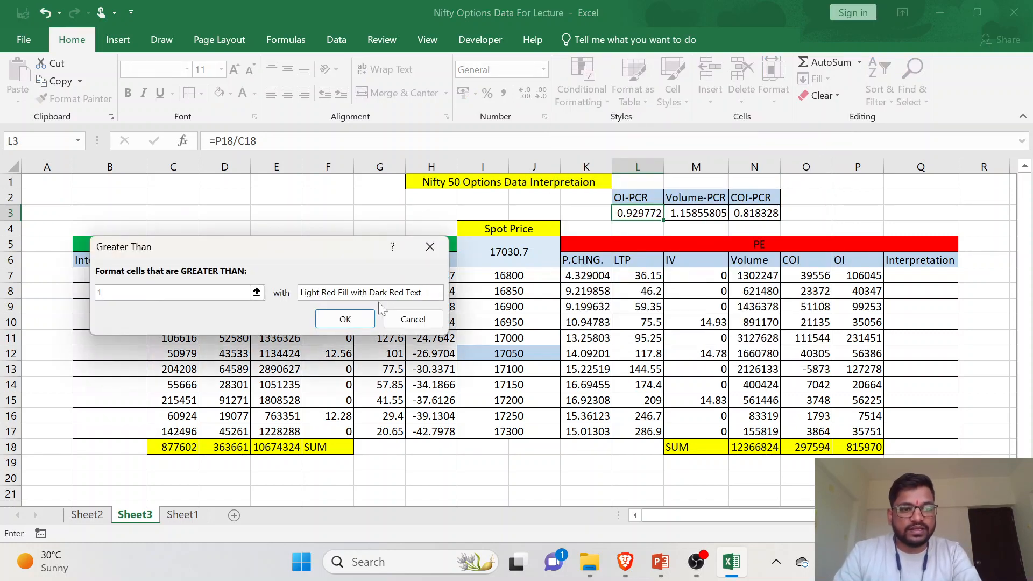
click(435, 292)
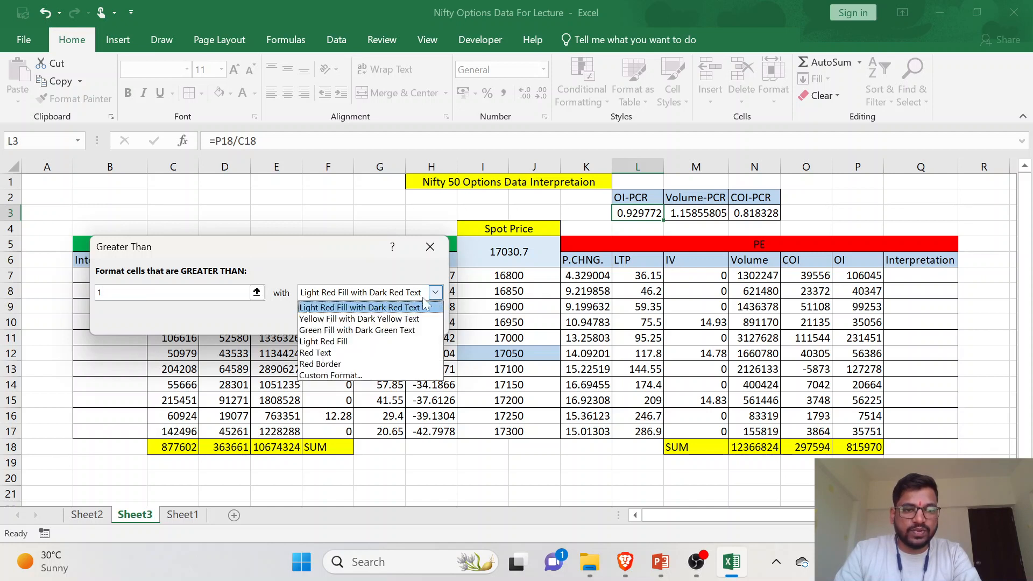
click(395, 333)
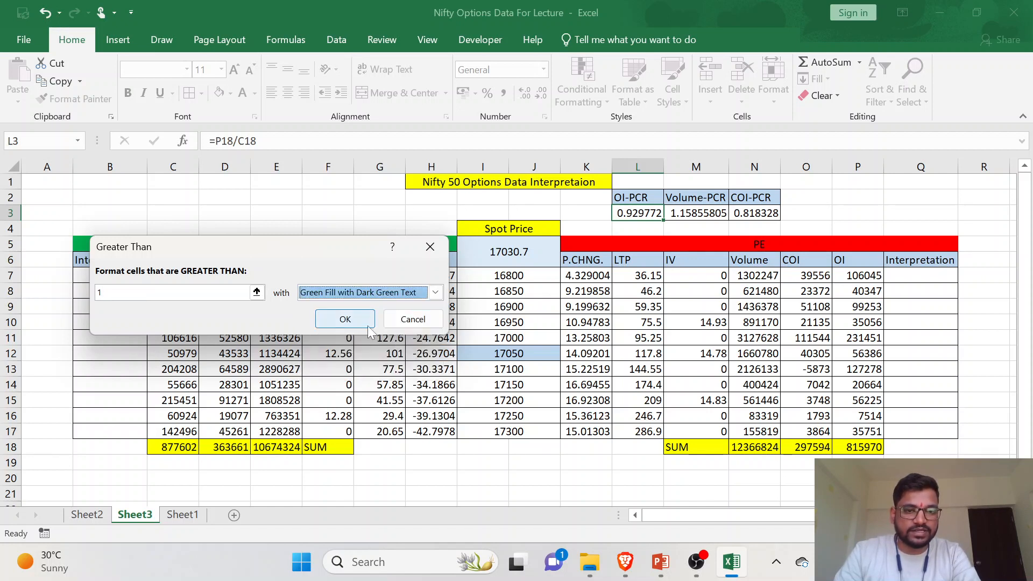
click(345, 320)
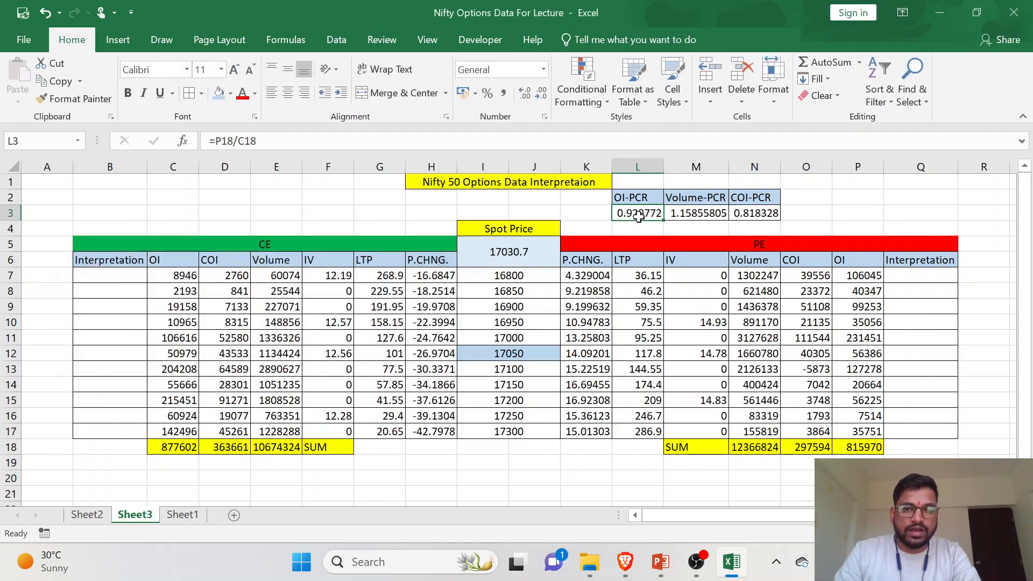
- Add a Less Than 1 conditional formatting rule with Light Red Fill with Dark Red Text to the OI-PCR value in L3
click(595, 96)
mouse_move(605, 129)
click(742, 163)
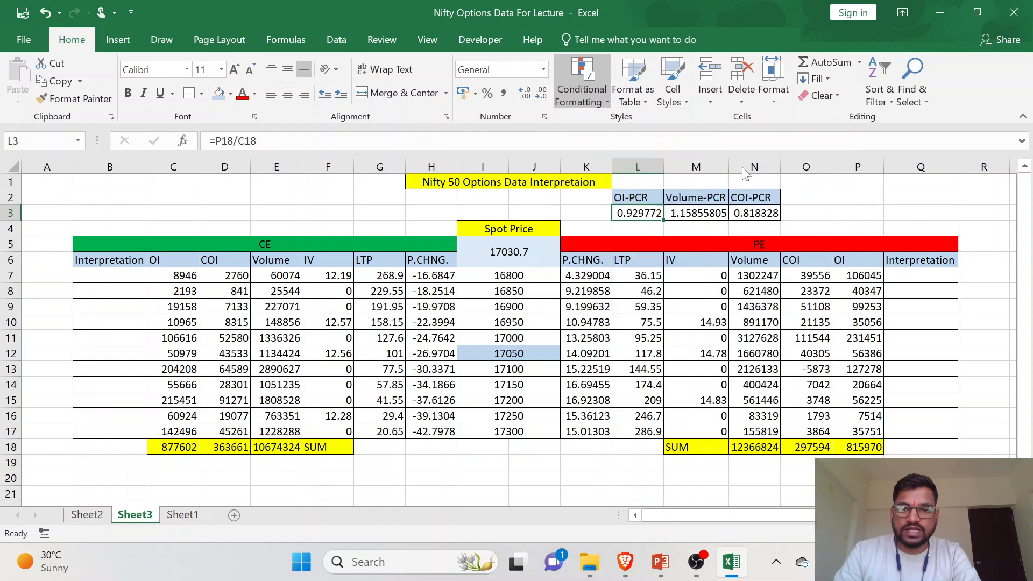
text(1)
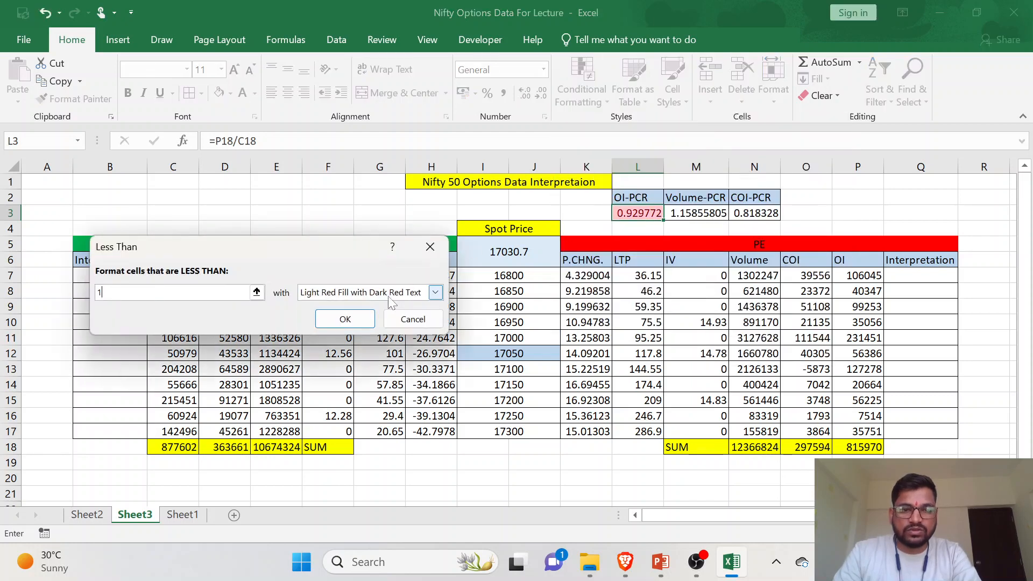
click(366, 321)
click(639, 223)
click(638, 214)
- Add a Greater Than 1 conditional formatting rule with Green Fill with Dark Green Text to the Volume-PCR value in M3
click(680, 212)
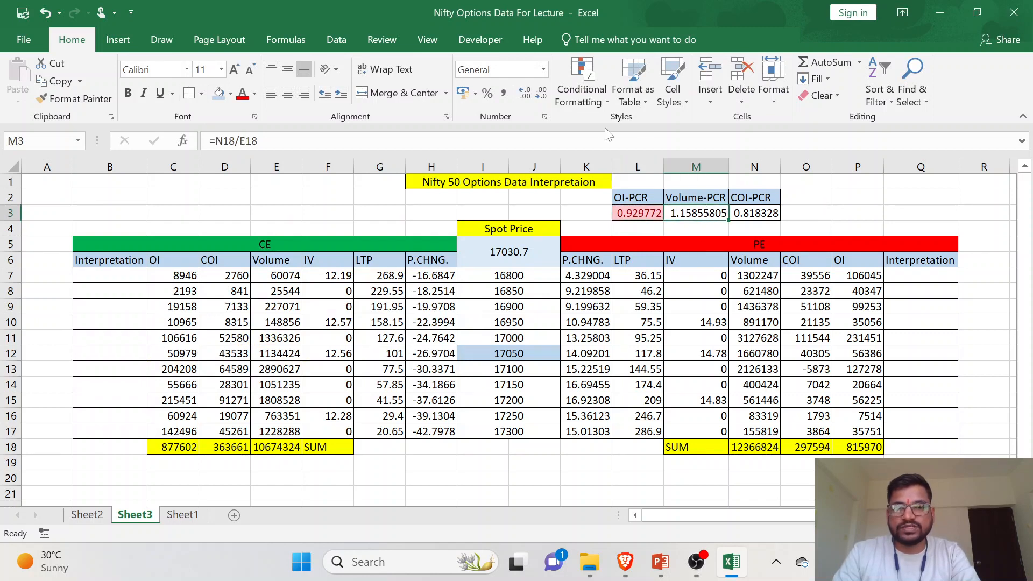
click(581, 86)
mouse_move(639, 130)
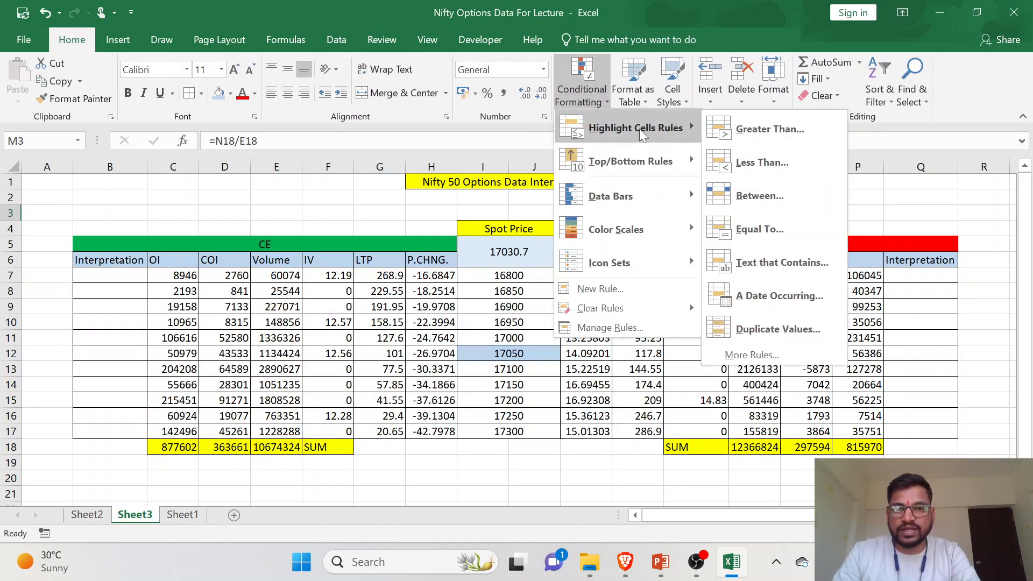
click(753, 129)
text(1)
click(387, 291)
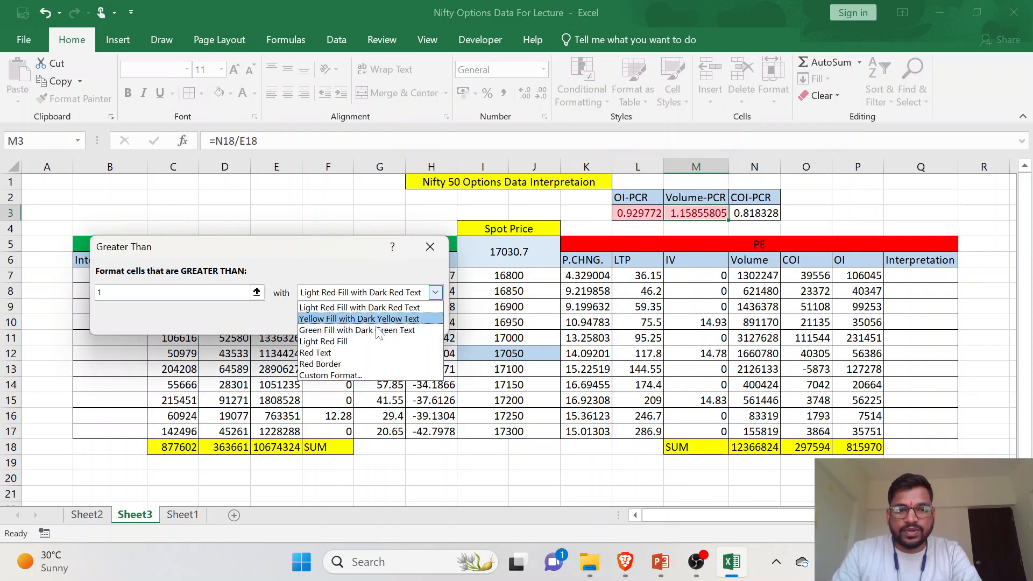
click(343, 329)
click(345, 319)
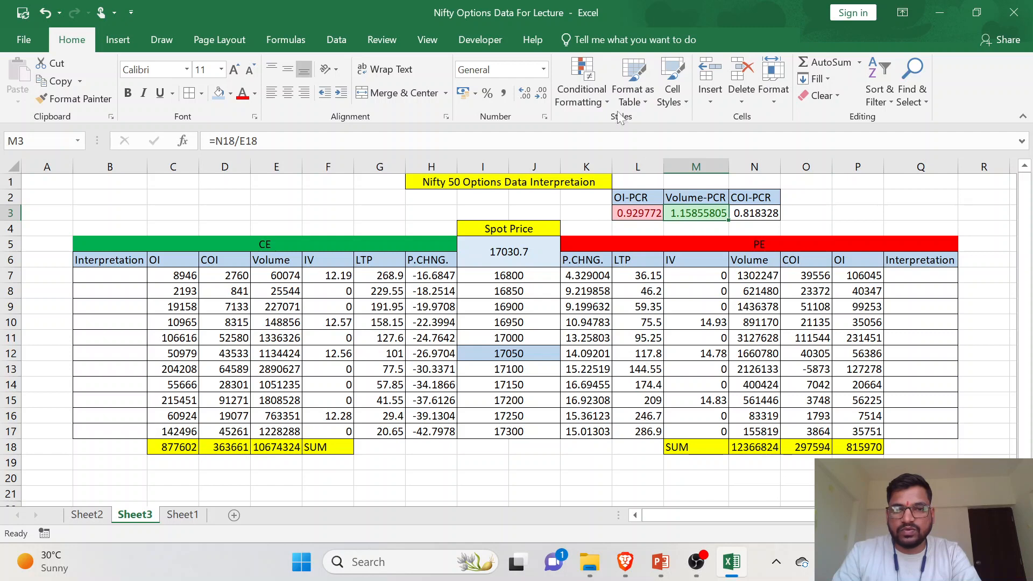
- Add a Less Than 1 conditional formatting rule with Light Red Fill with Dark Red Text to the Volume-PCR value in M3
click(585, 95)
mouse_move(629, 125)
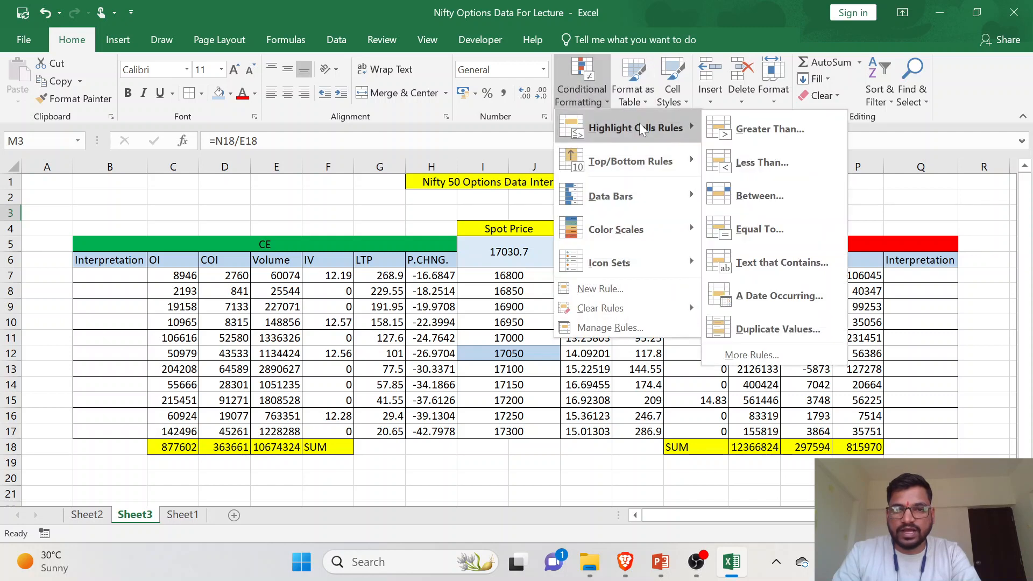
click(739, 159)
text(1)
click(376, 294)
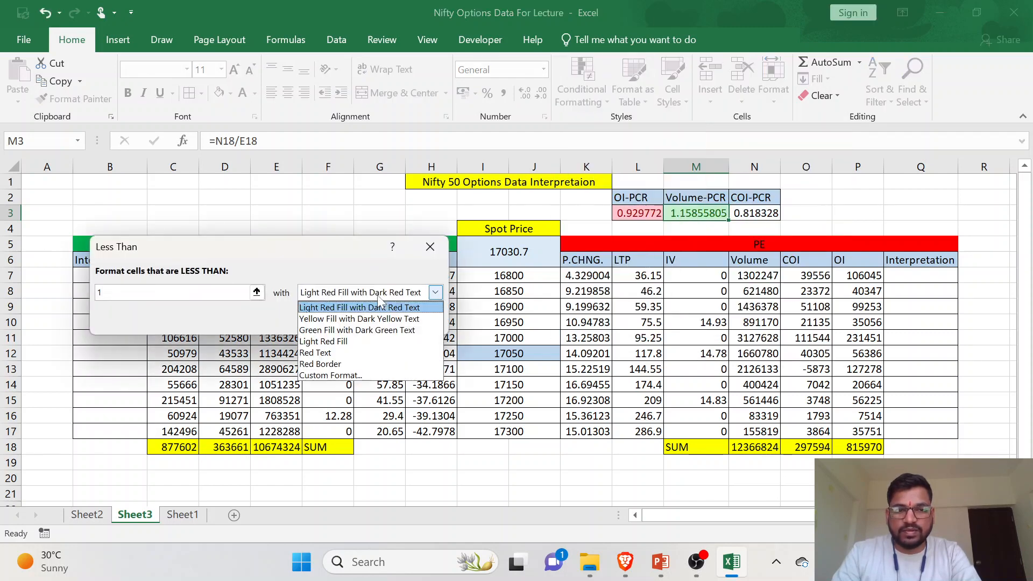
click(378, 296)
click(369, 319)
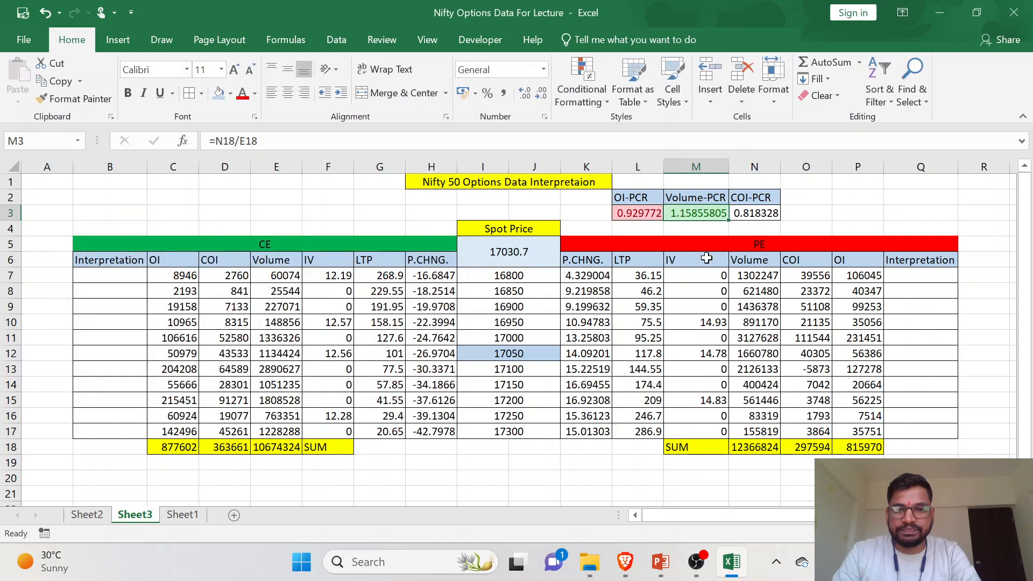
- Add a Greater Than 1 conditional formatting rule with Green Fill with Dark Green Text to the COI-PCR value in N3
click(753, 214)
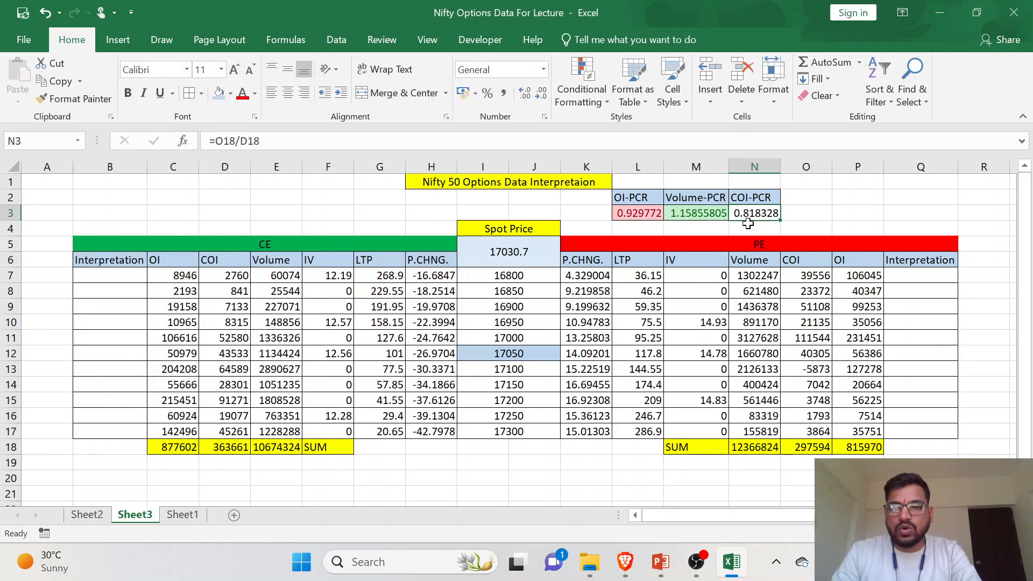
click(588, 101)
mouse_move(654, 131)
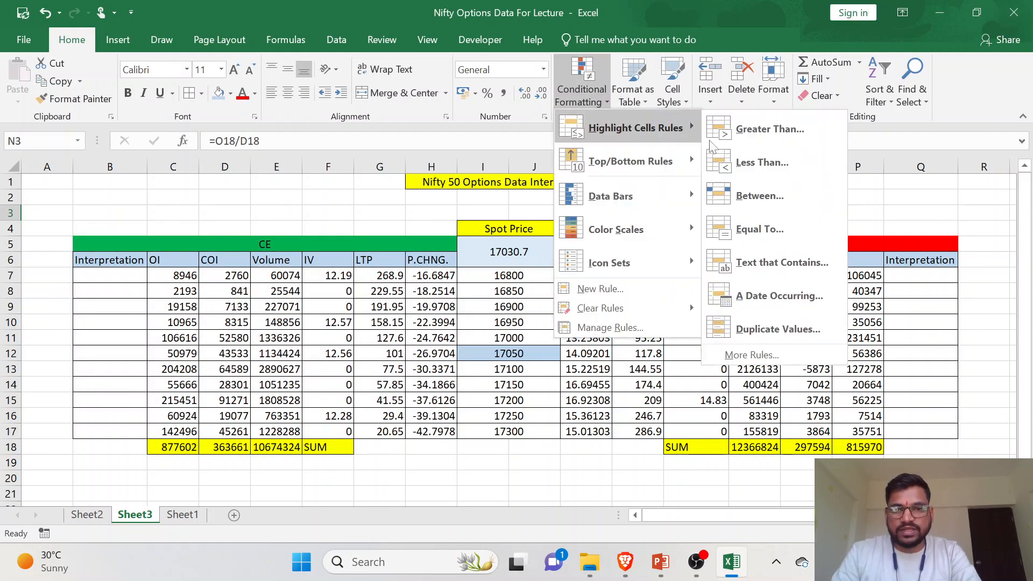
click(783, 140)
text(1)
click(435, 292)
click(386, 329)
click(352, 323)
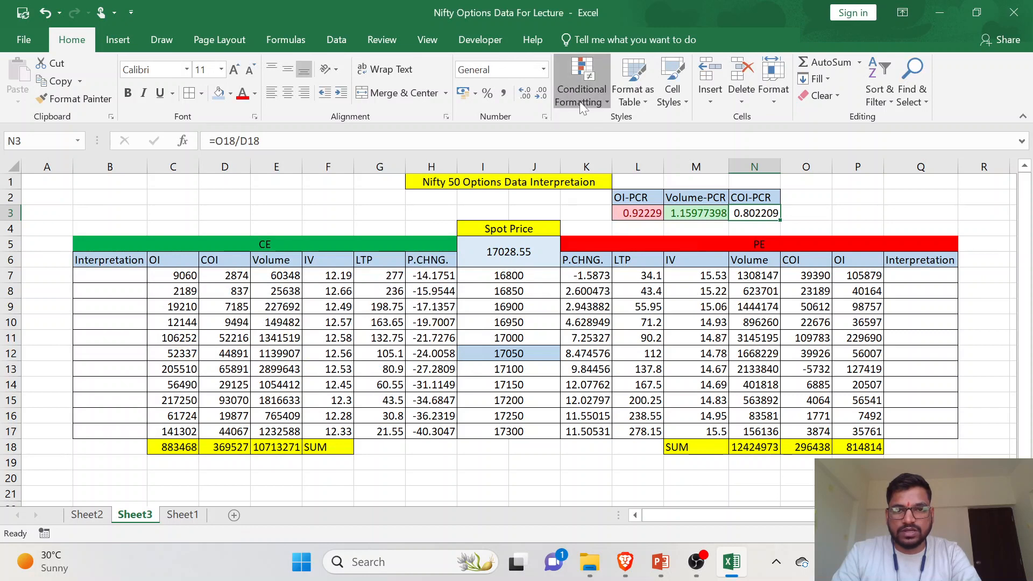
- Add a Less Than 1 conditional formatting rule with Light Red Fill with Dark Red Text to the COI-PCR value in N3 and save the workbook
click(578, 100)
mouse_move(670, 136)
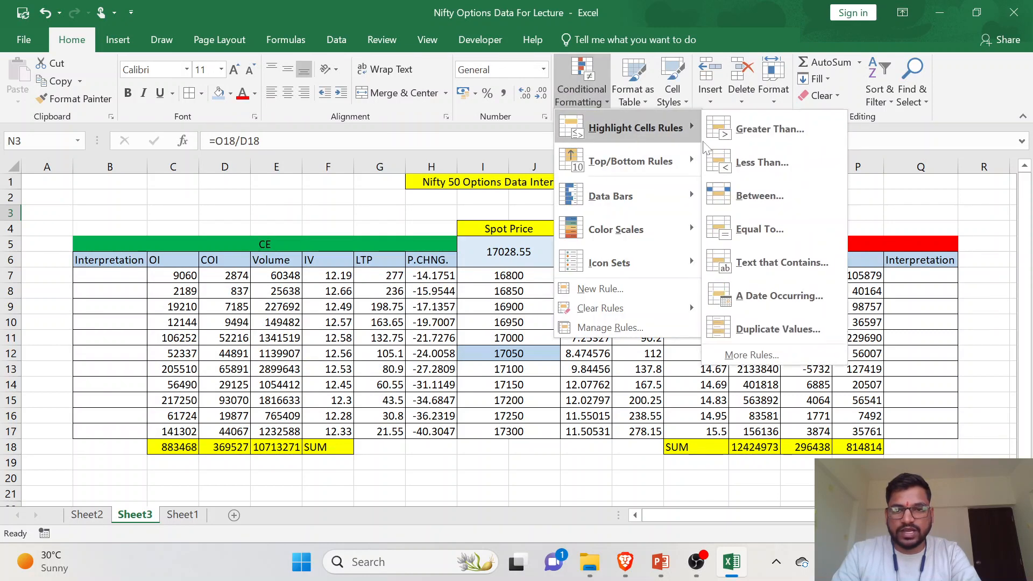
click(736, 165)
text(1)
click(435, 292)
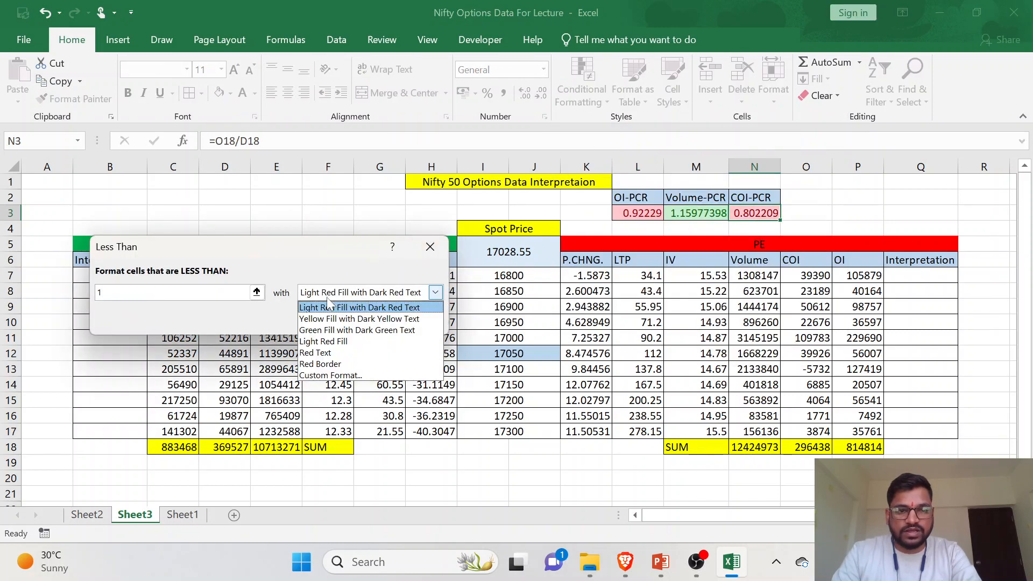
click(339, 297)
click(344, 319)
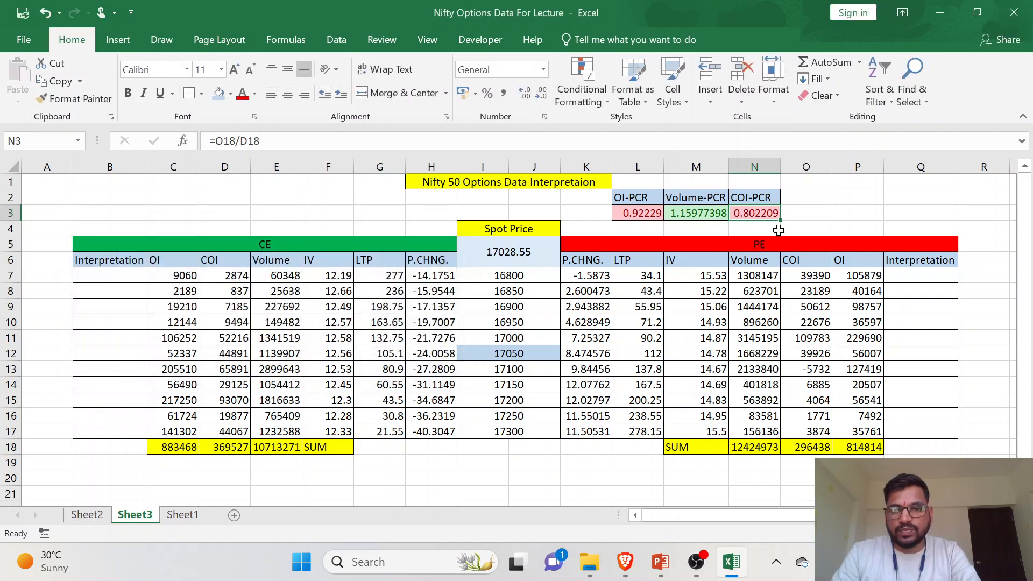
drag(774, 228, 844, 228)
click(827, 226)
key(ctrl+s)
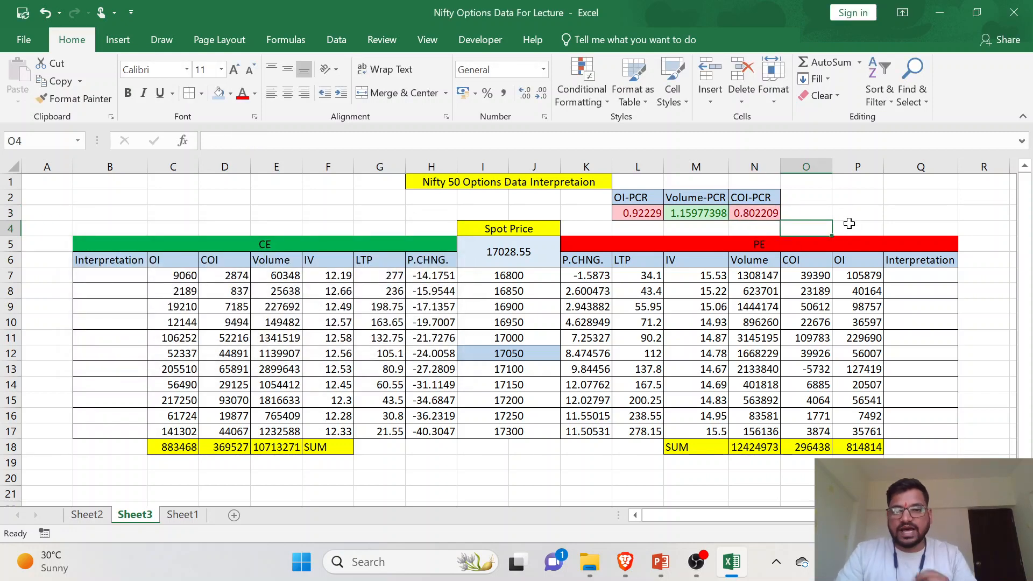
drag(800, 194, 850, 213)
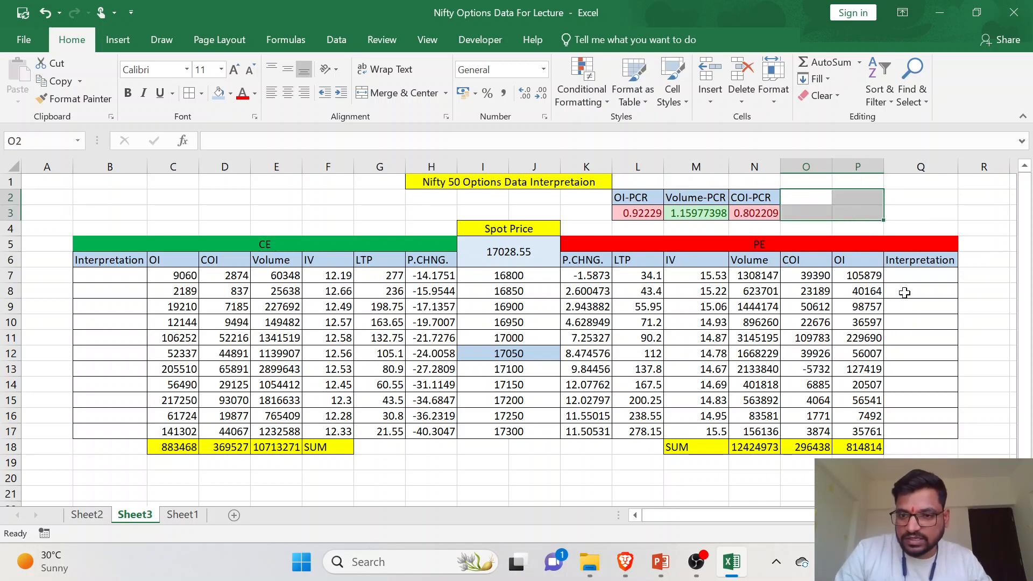
drag(906, 275, 900, 428)
drag(120, 277, 105, 428)
click(433, 384)
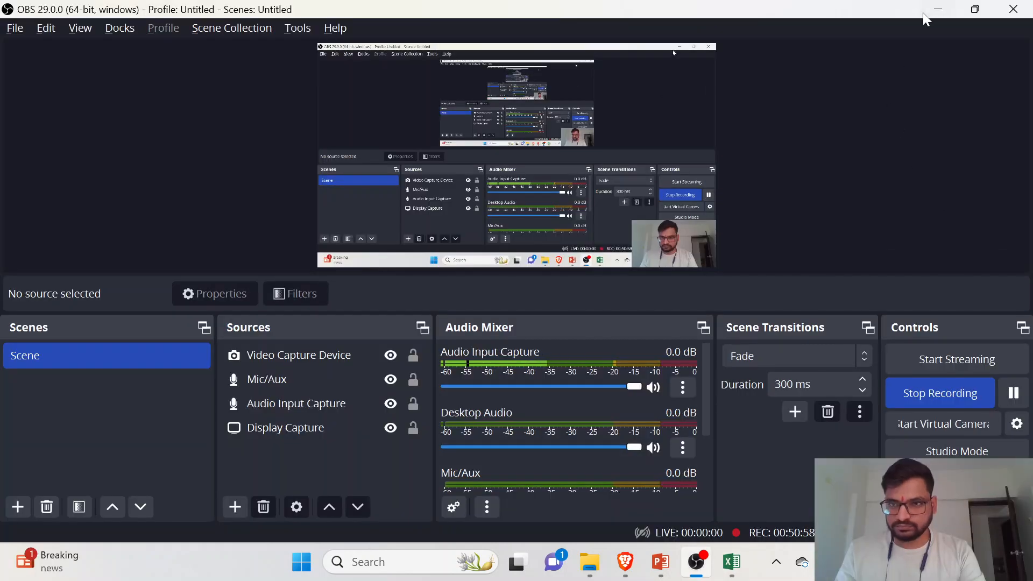
- In the Nifty Options Data For Lecture workbook, enter the heading "Intraday View" in O2 and fit column O to its width
click(938, 11)
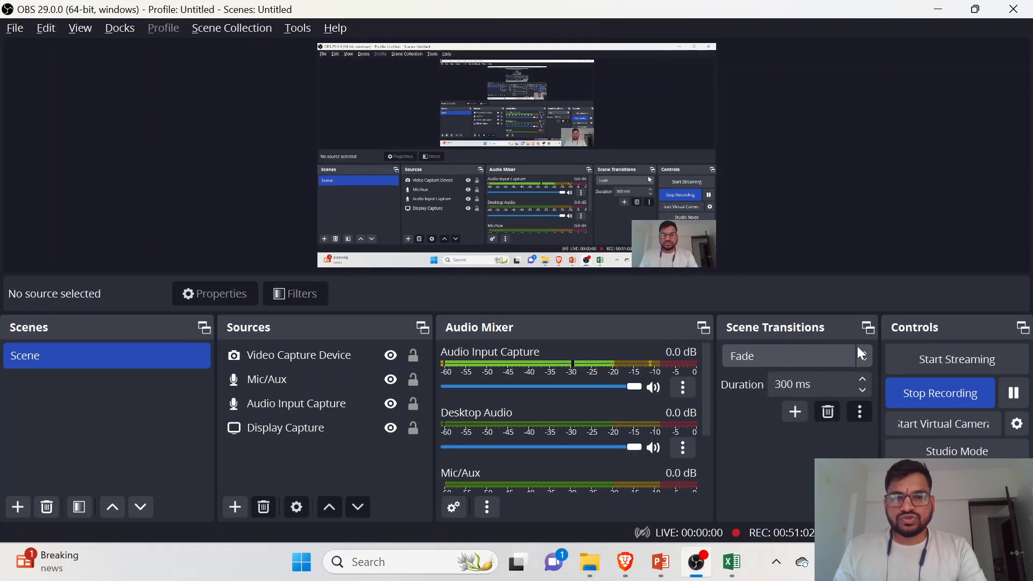
key(alt+Tab)
key(Tab)
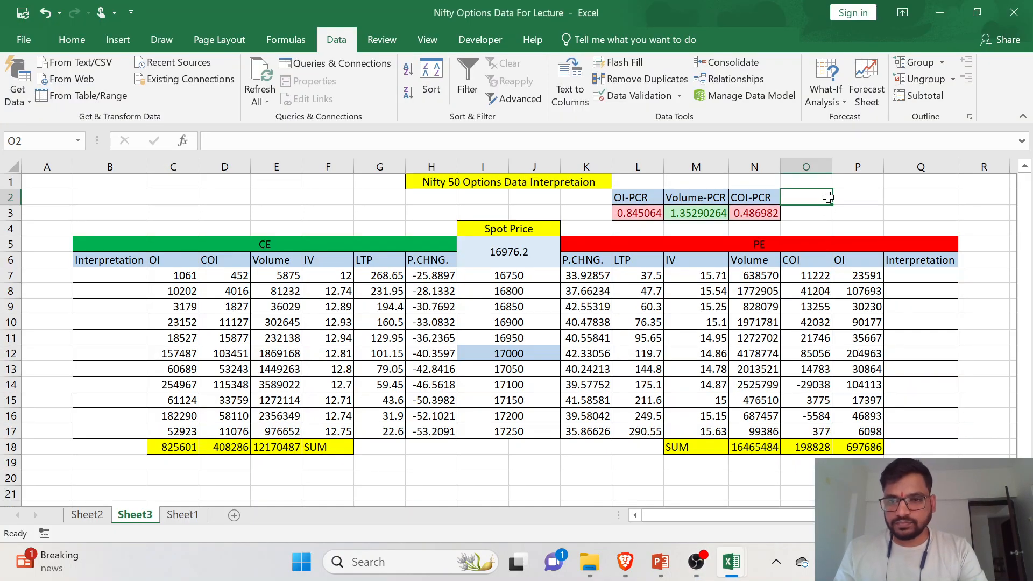
text(Int)
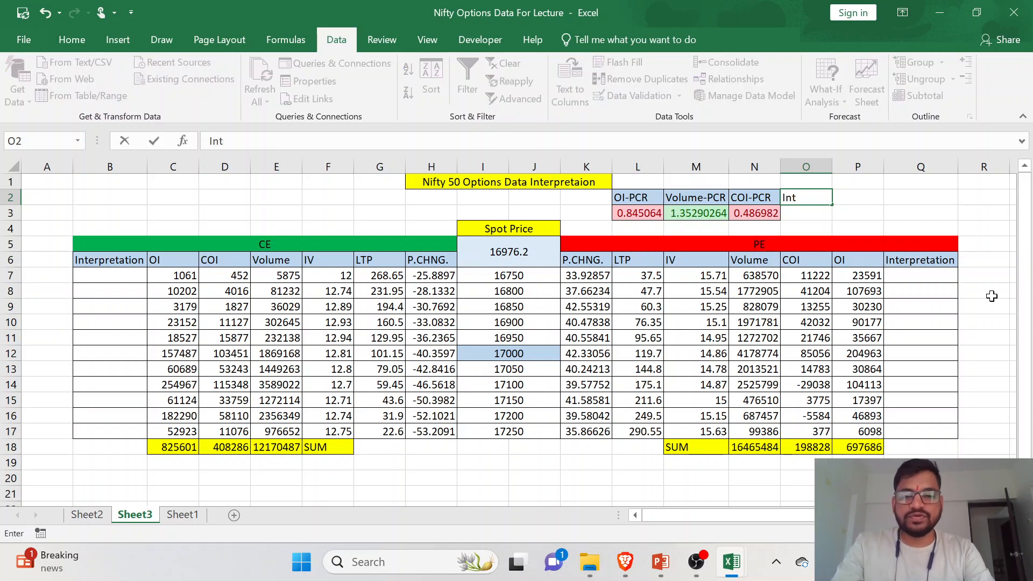
text(raday View)
key(Return)
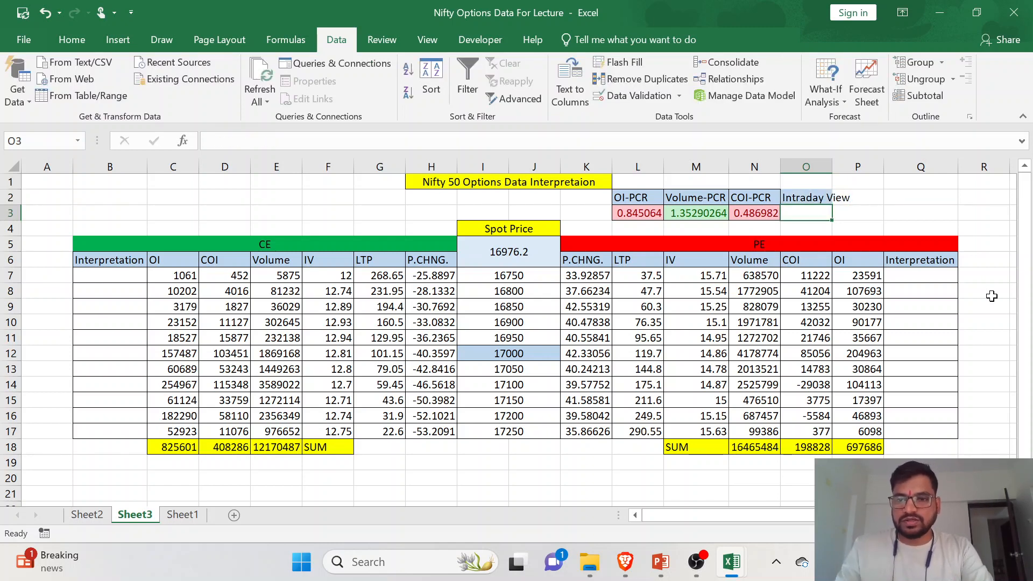
double_click(831, 166)
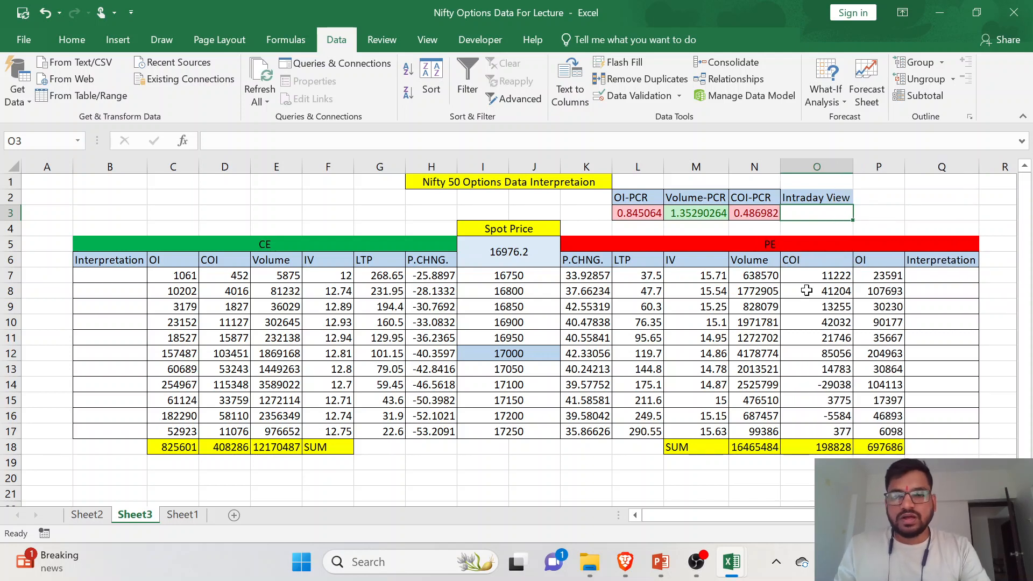
- Compare the CE and PE COI totals in D18 and O18 as the basis for the Intraday View value
click(243, 447)
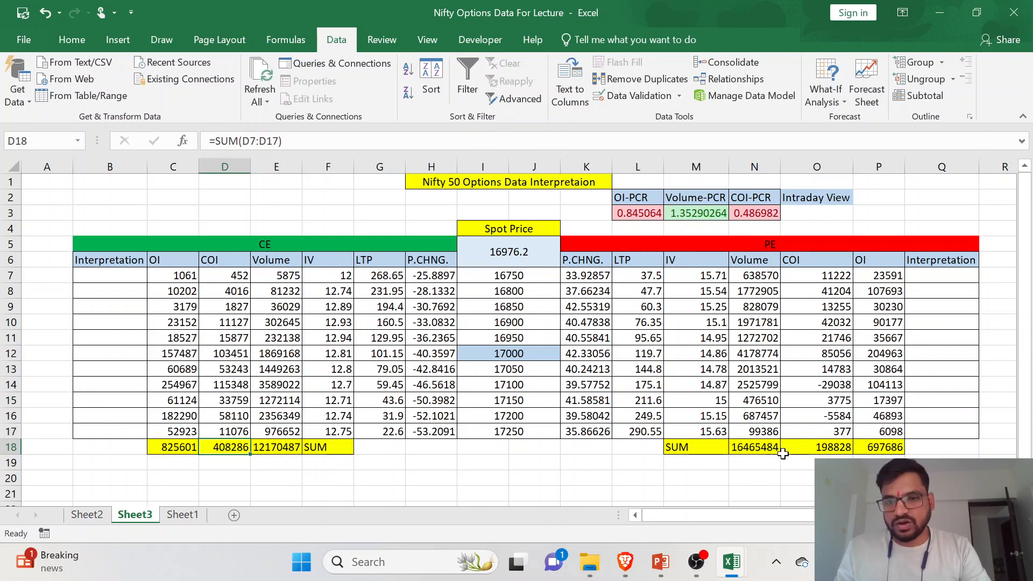
click(807, 447)
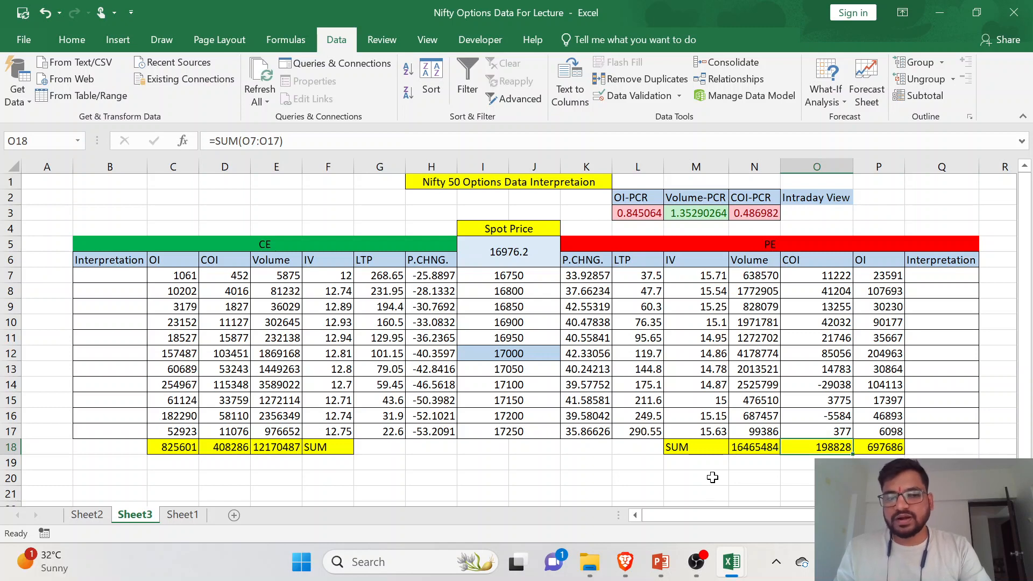
click(244, 447)
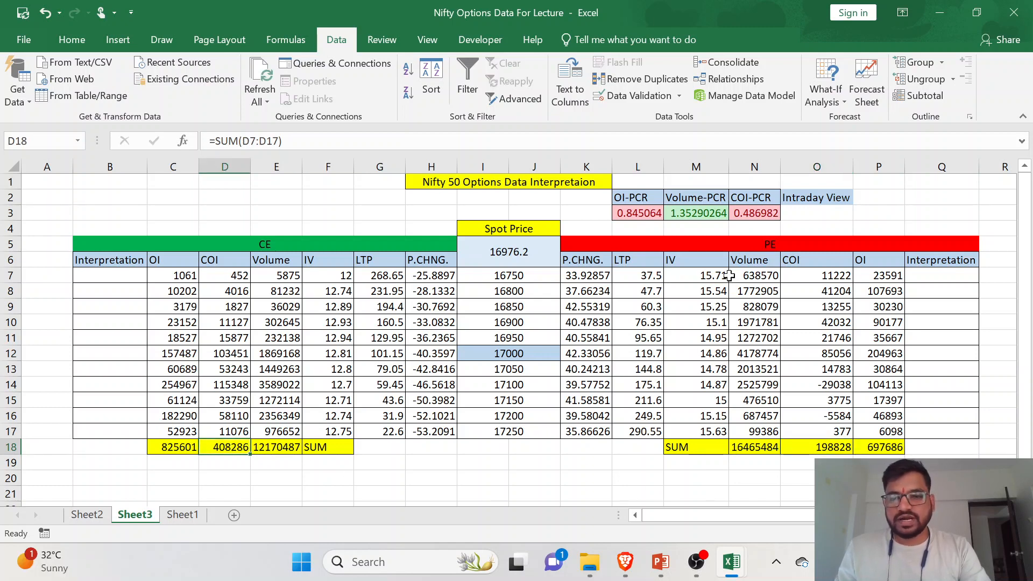
click(799, 218)
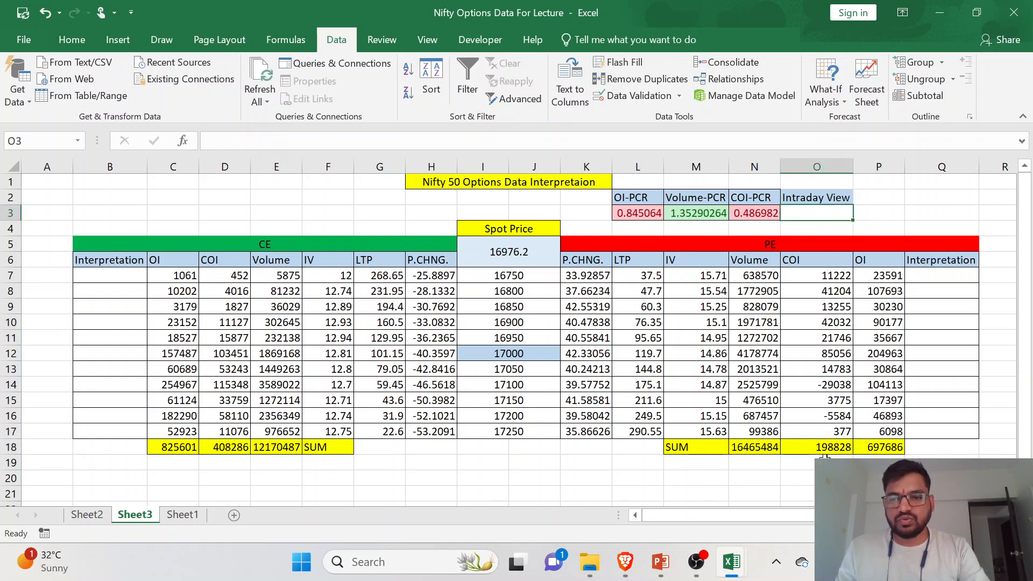
click(825, 449)
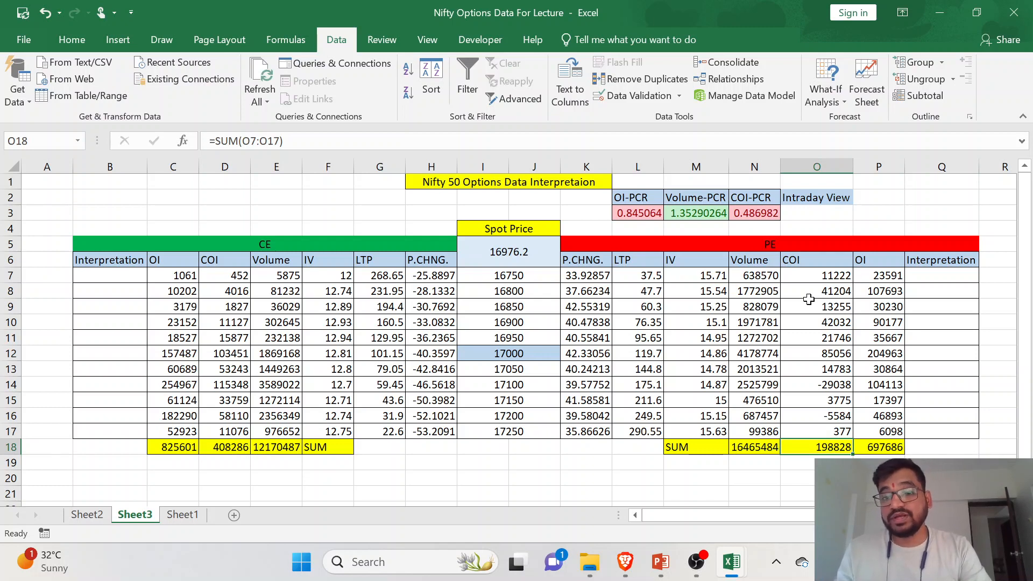
click(822, 215)
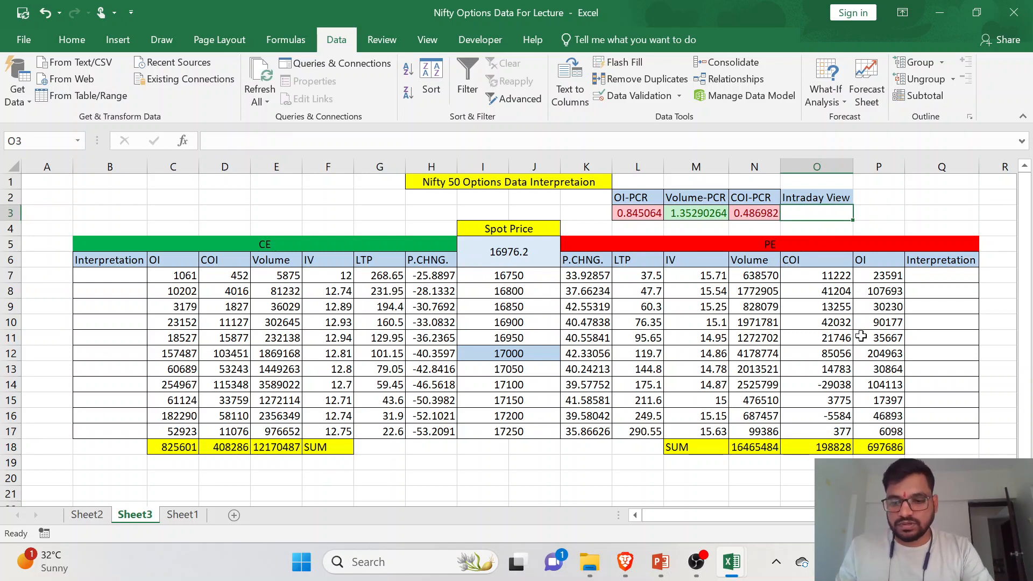
click(241, 448)
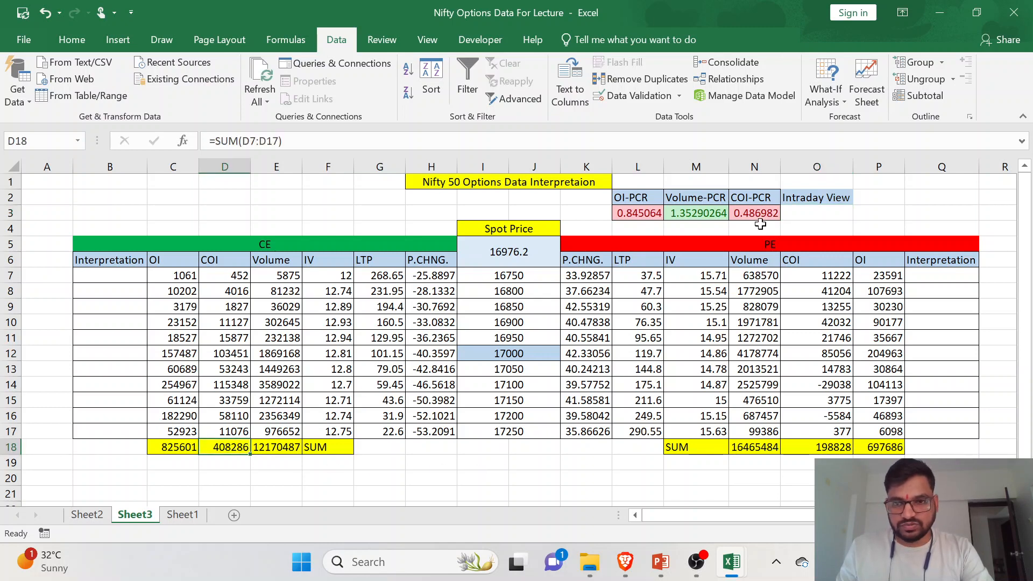
- Try to enter the formula =D18>=O18,"Bearish","Bullish" in the Intraday View cell O3
click(802, 212)
text(=)
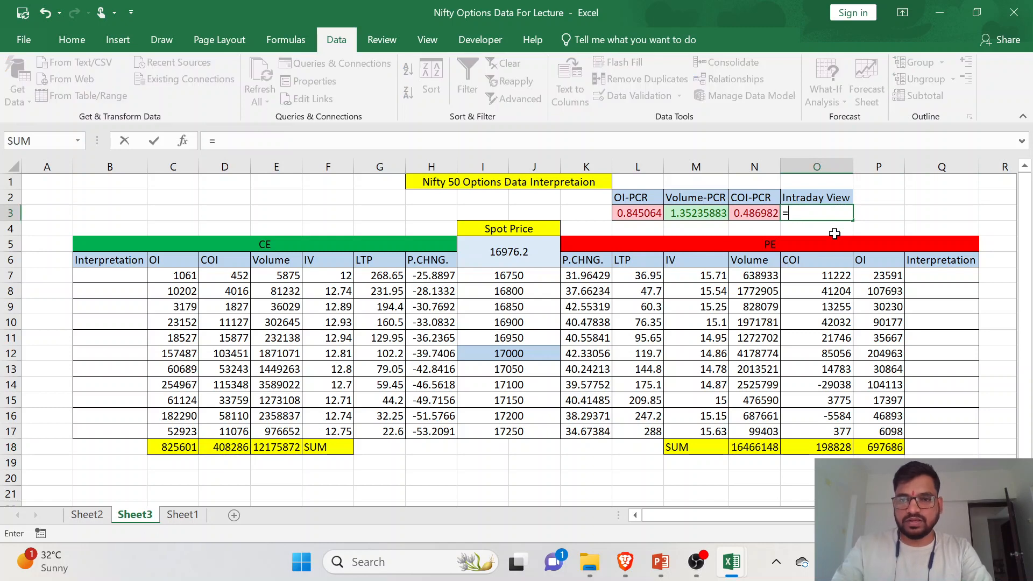
click(237, 448)
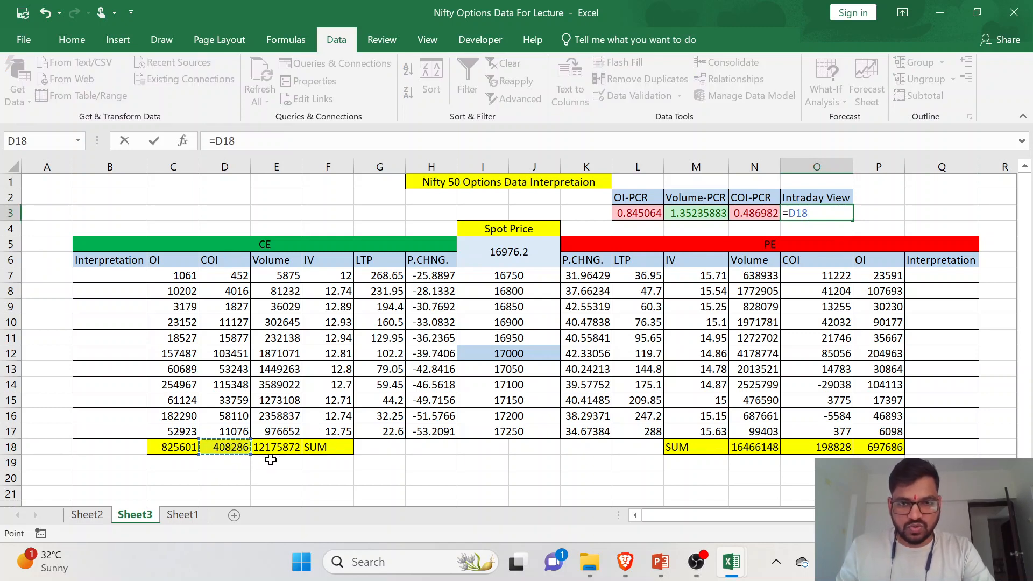
text(>=)
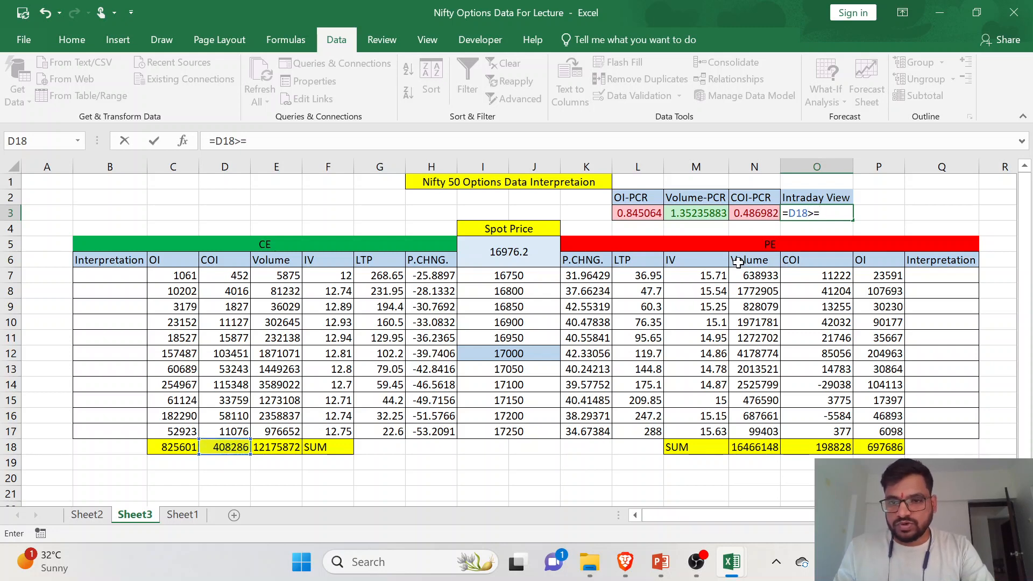
click(832, 444)
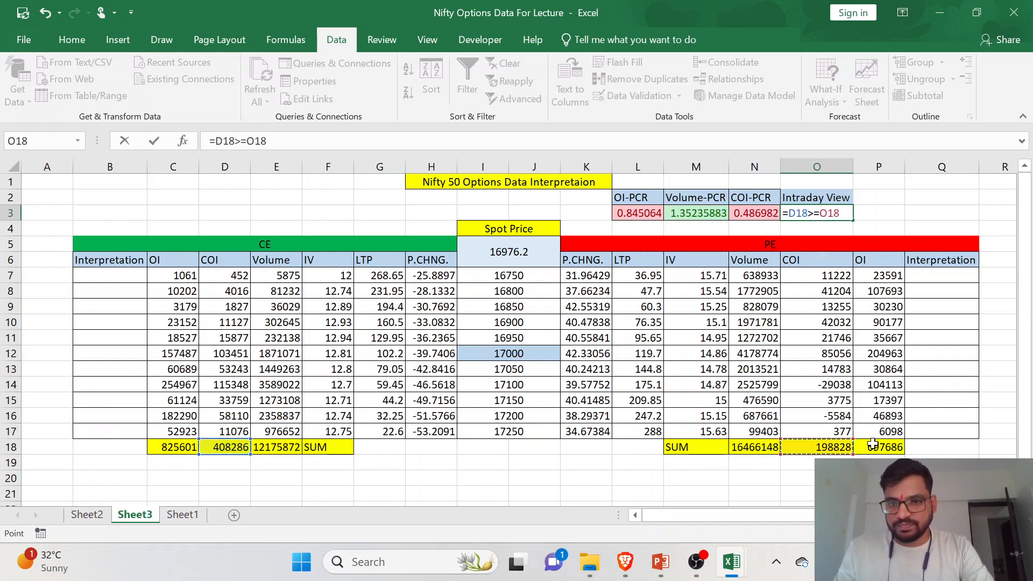
click(267, 141)
text(,")
text(Be)
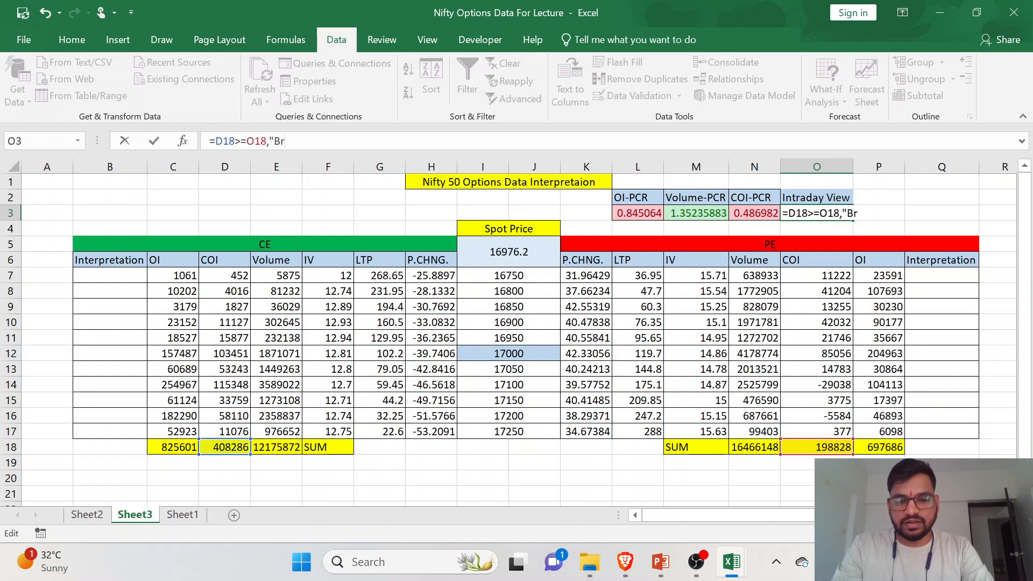
text(arish)
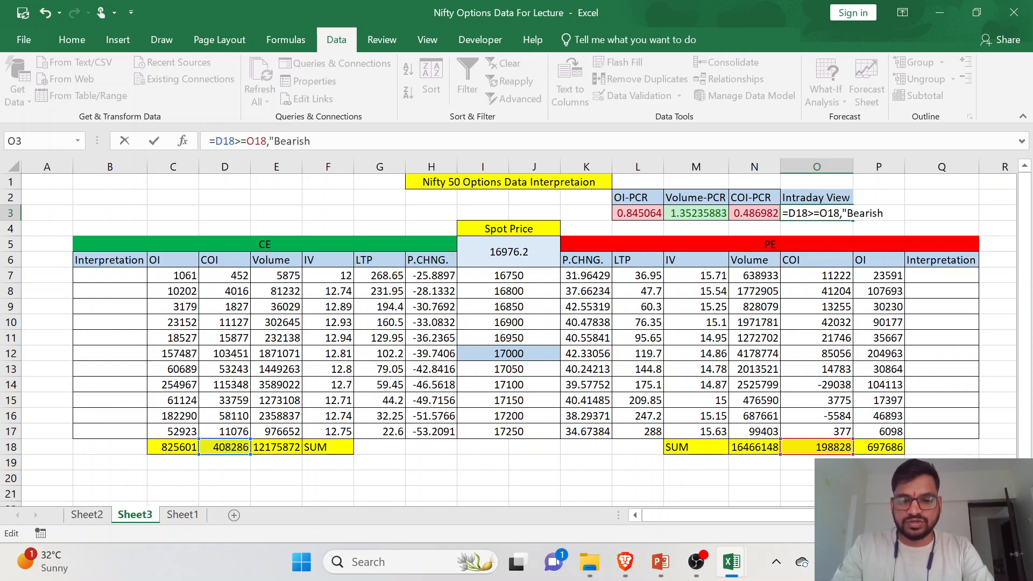
text(",Bullish)
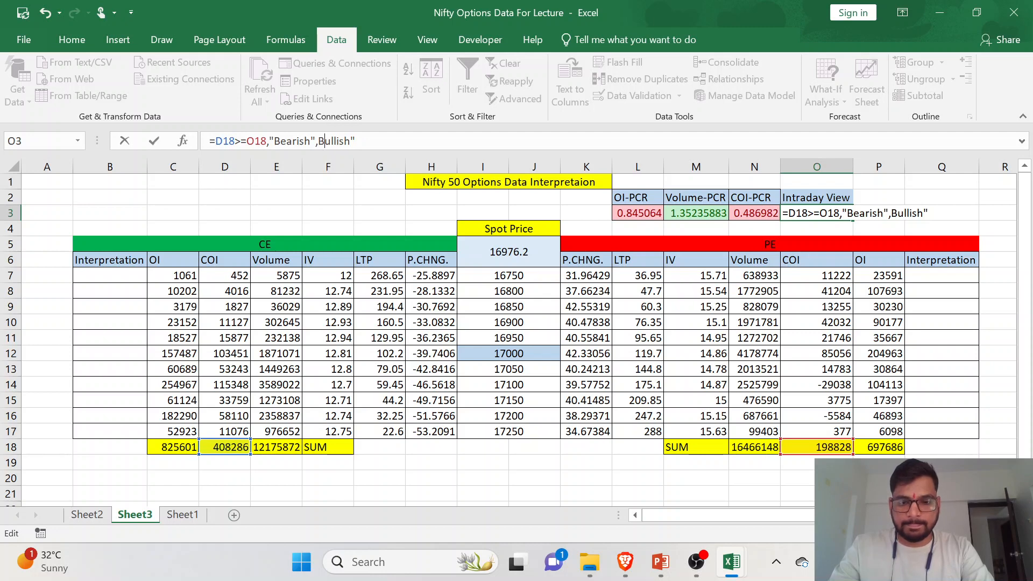
text(")
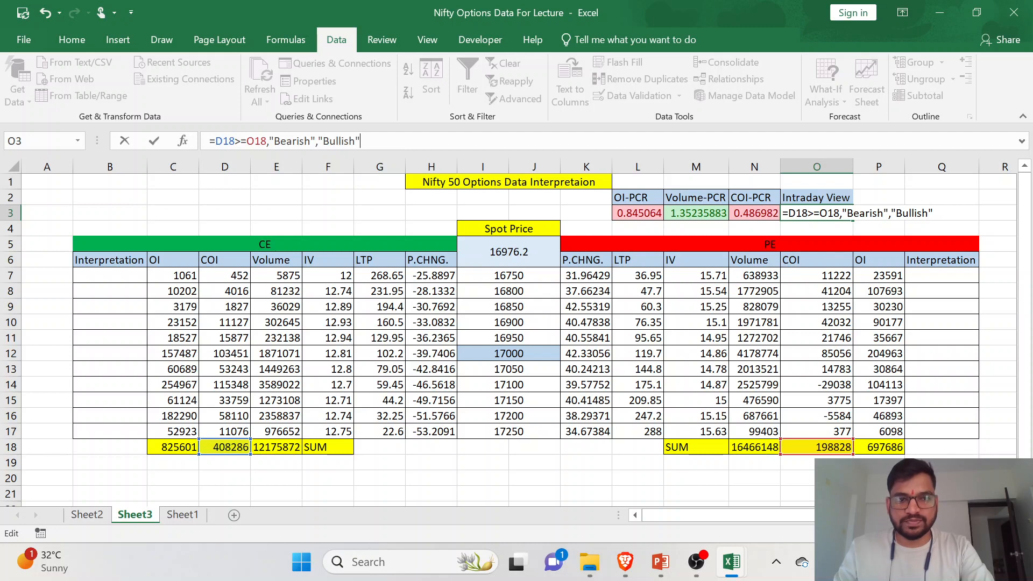
key(Return)
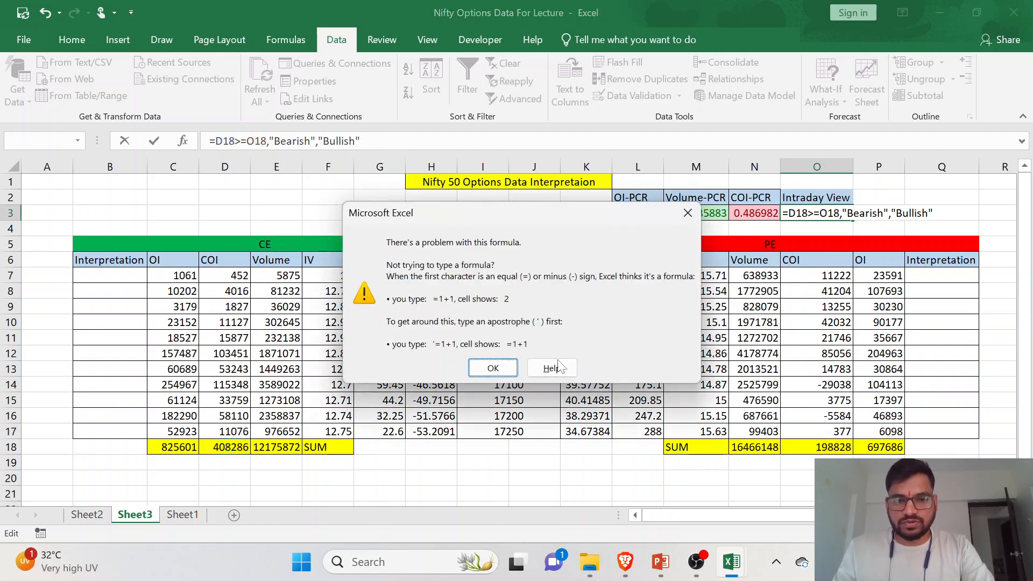
click(492, 368)
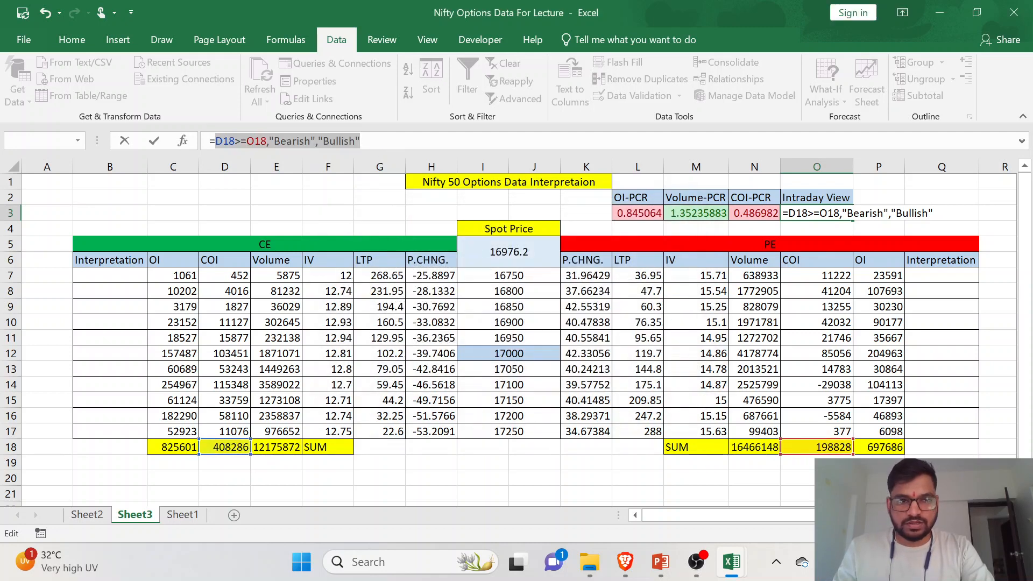
click(213, 141)
text(()
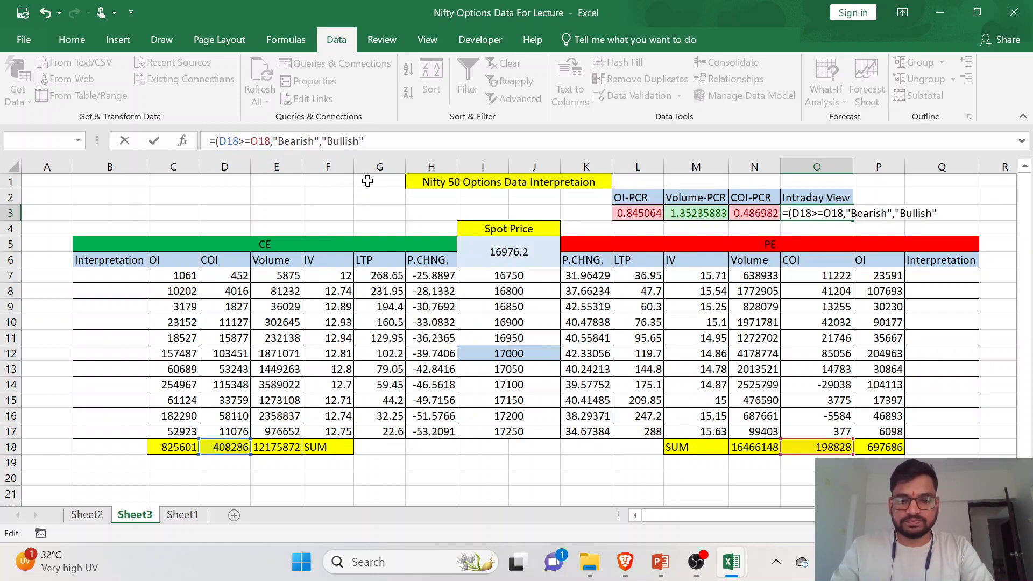
text())
key(Return)
key(Return)
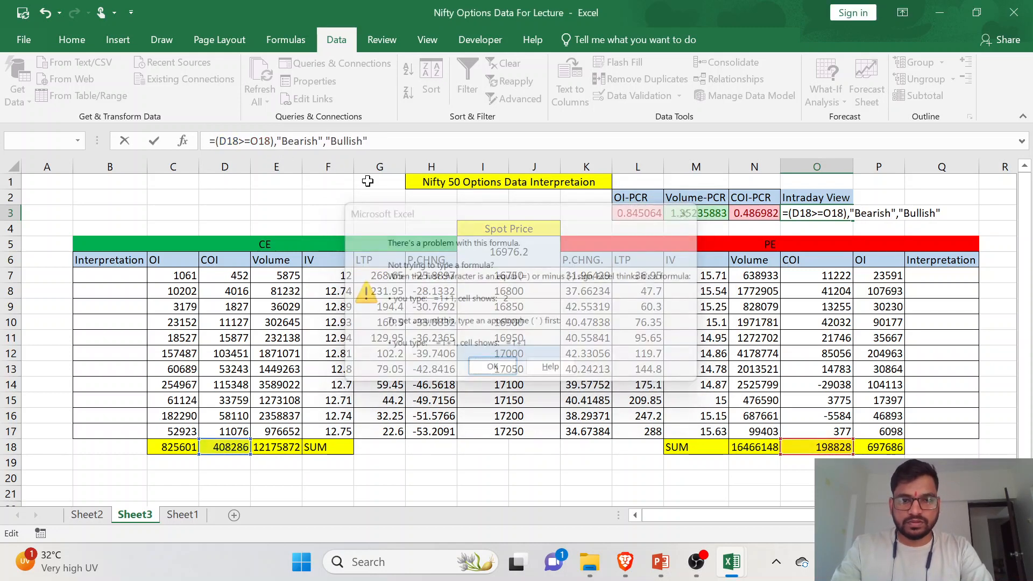
click(288, 141)
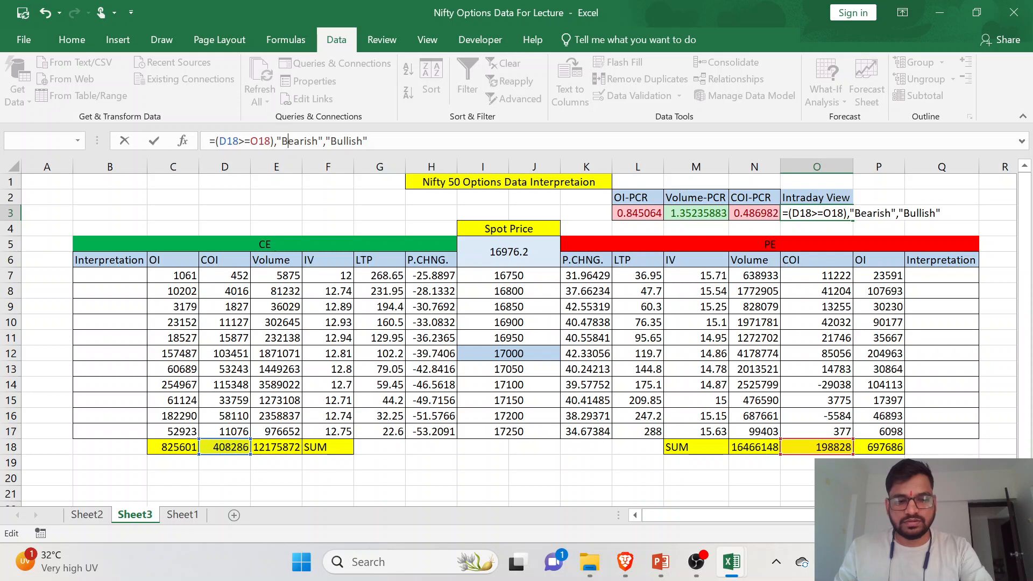
key(Escape)
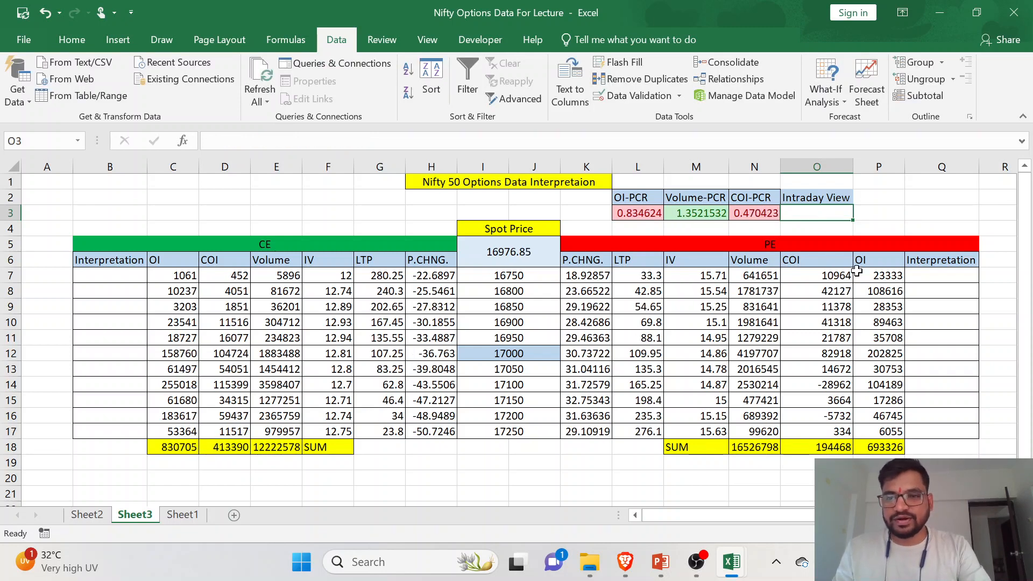
- Enter the formula =IF(D18>=O18, "Bearish","Bullish") in the Intraday View cell O3
text(IF)
key(BackSpace)
key(BackSpace)
text(=)
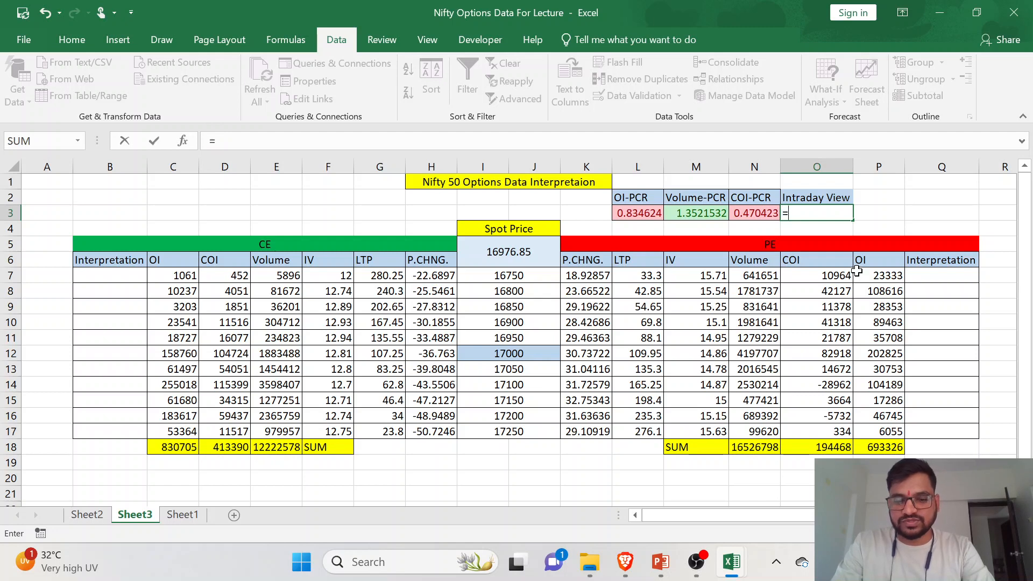
text(IF()
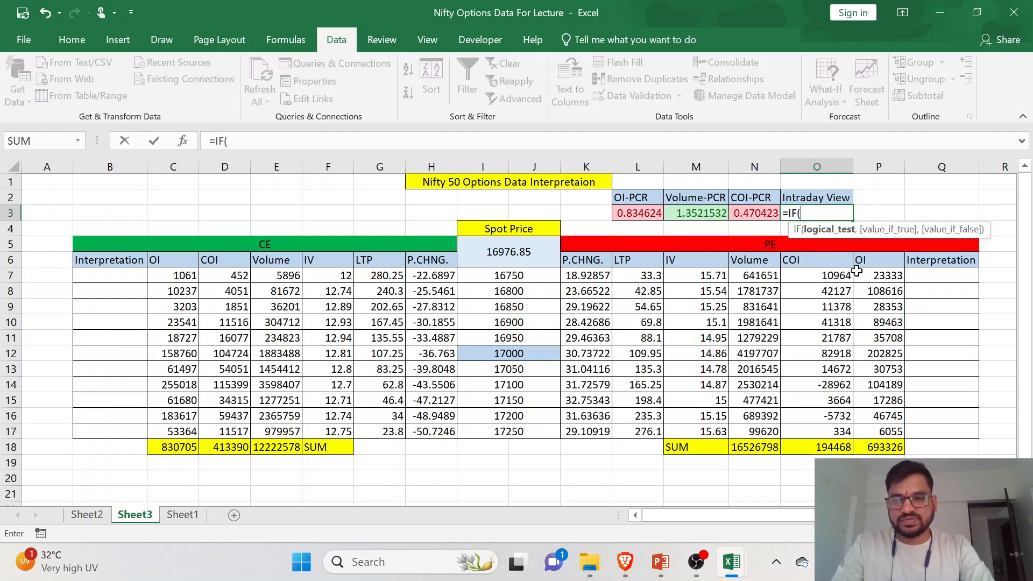
click(236, 451)
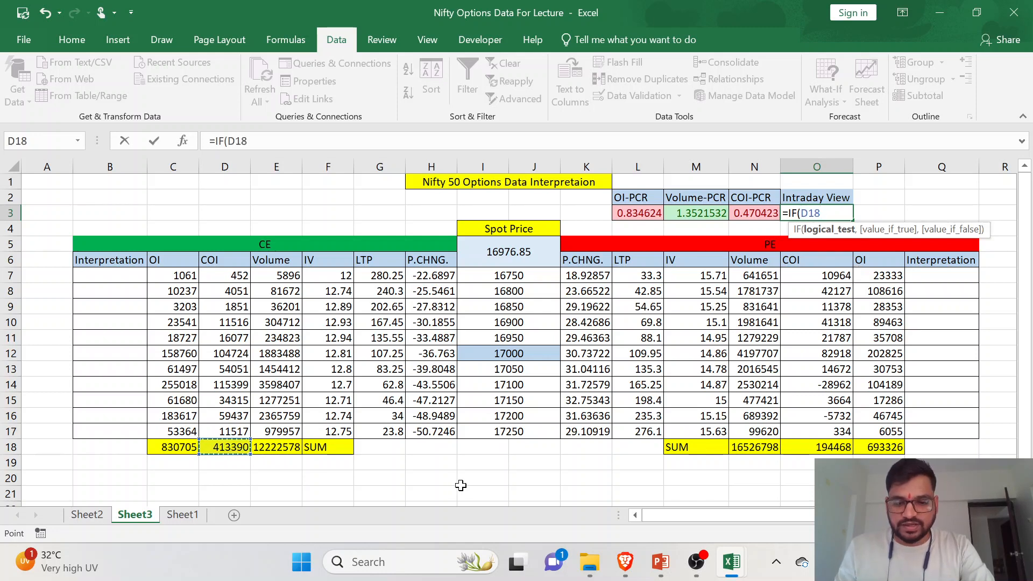
text(>=)
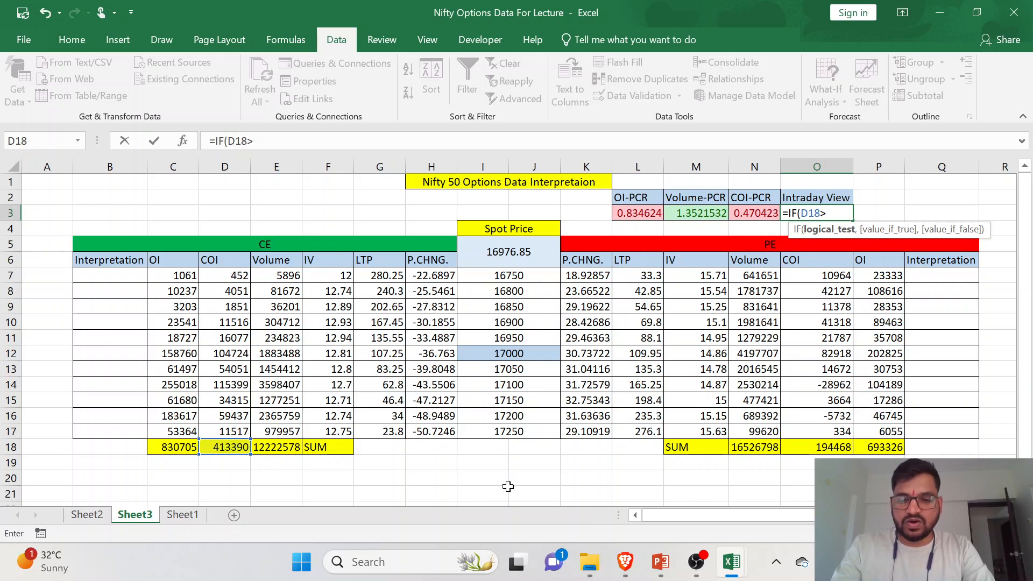
click(800, 446)
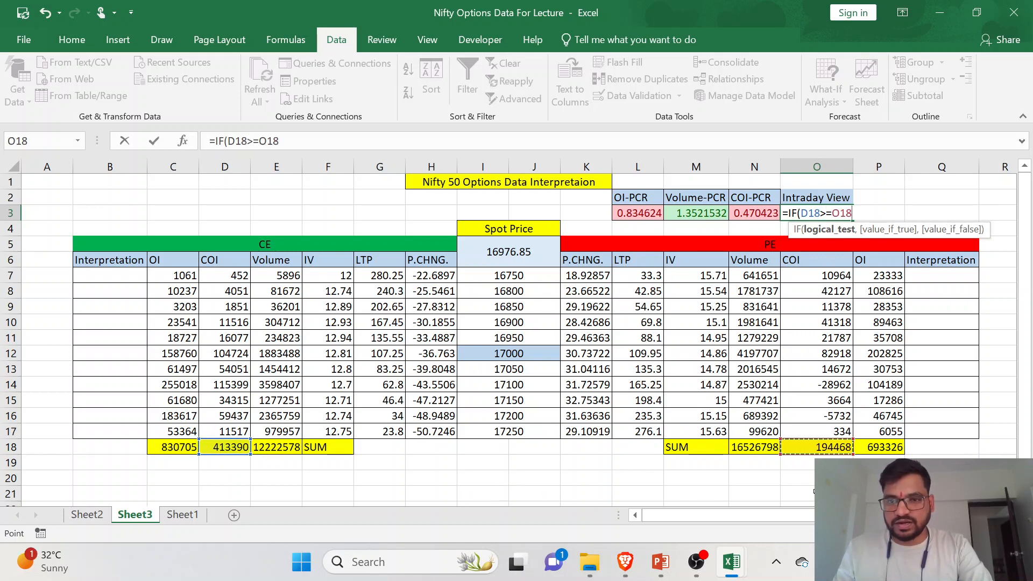
text(,)
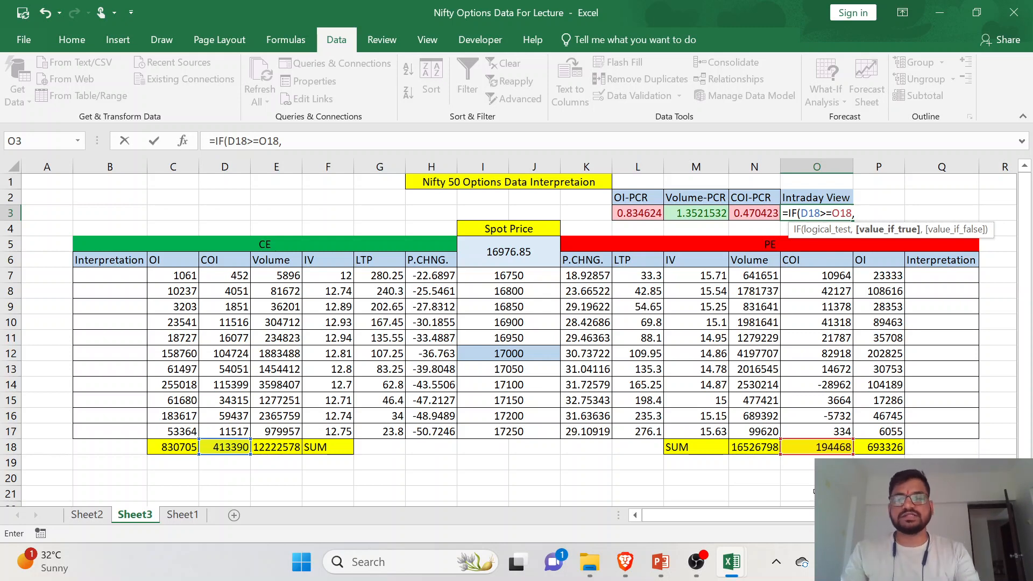
text(Bea)
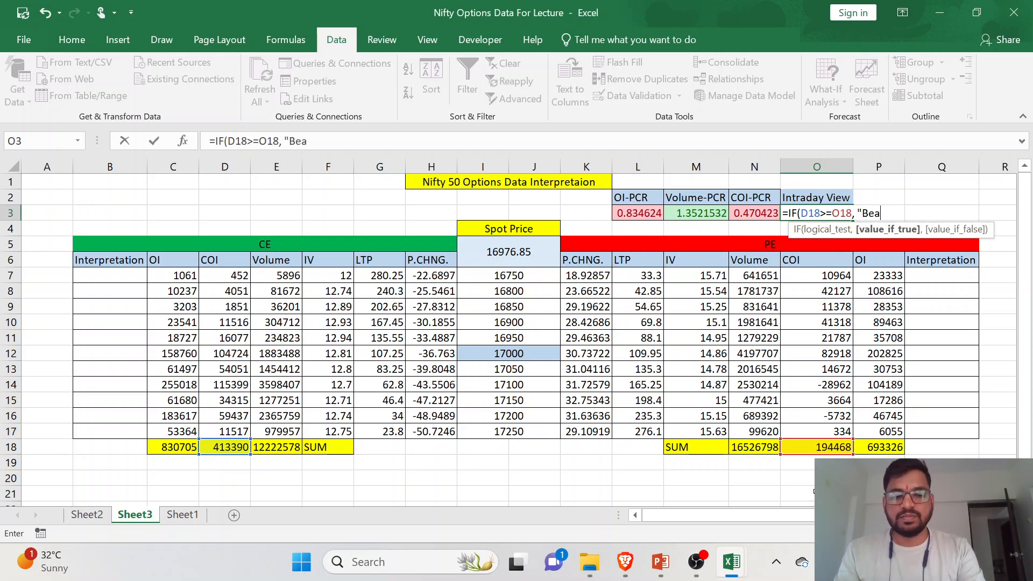
text(rish",)
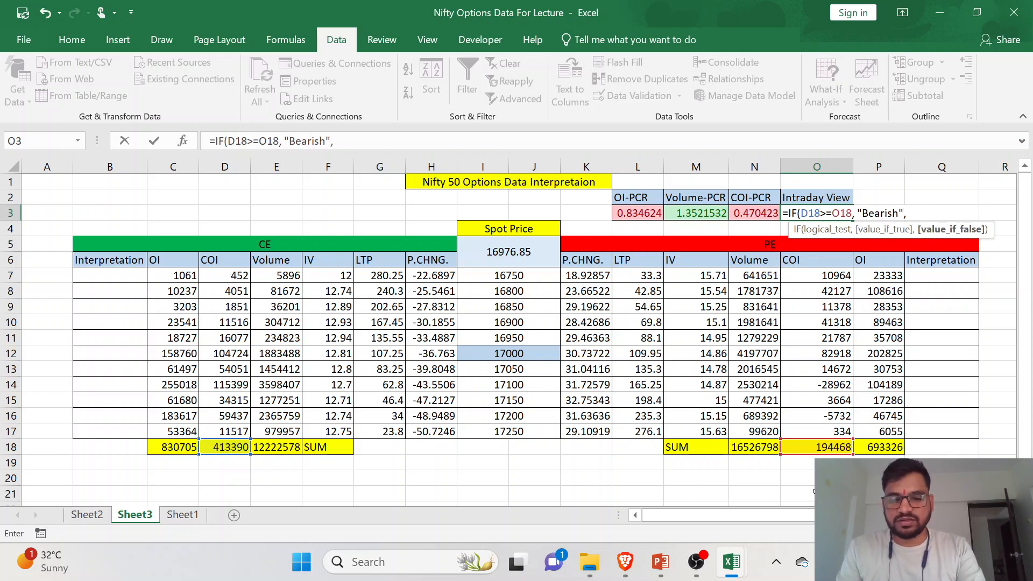
text("Bulli)
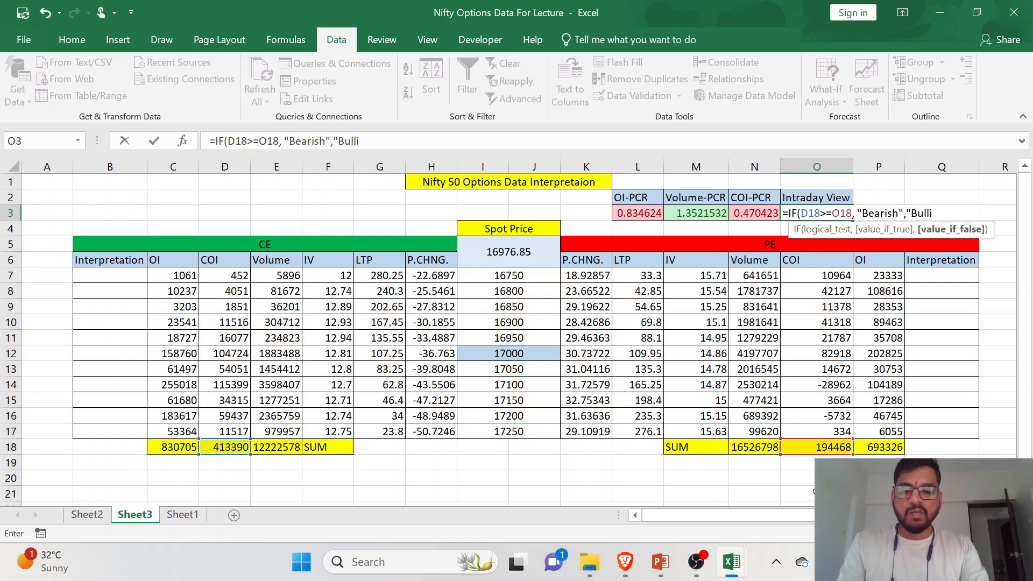
text(sh"))
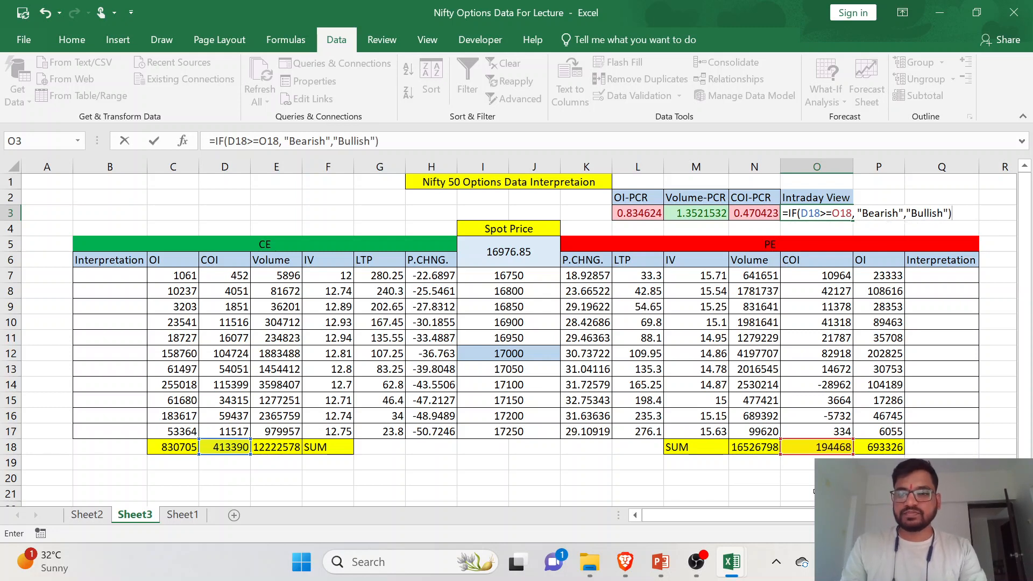
key(Return)
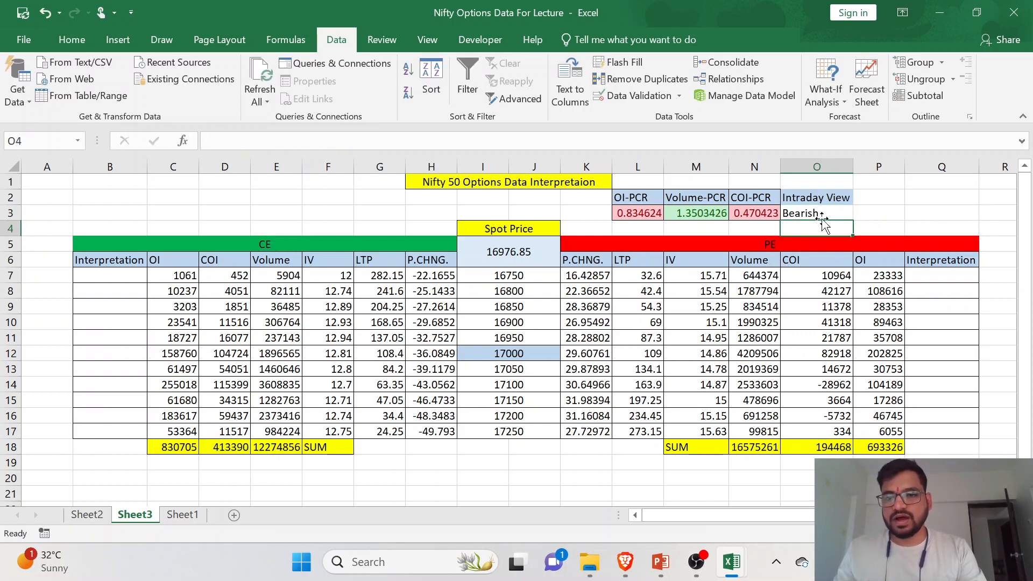
click(827, 214)
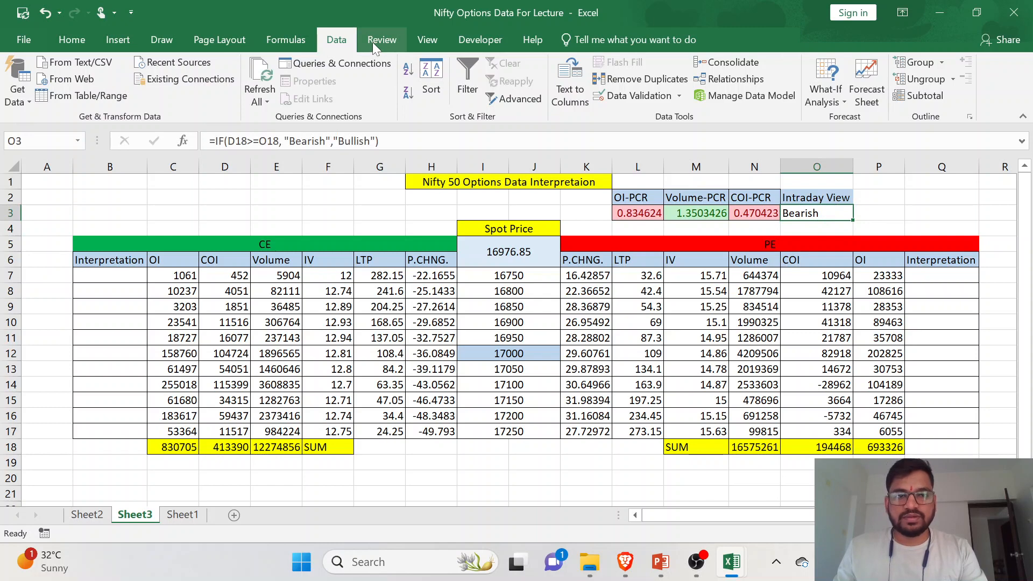
click(72, 40)
click(580, 102)
mouse_move(635, 128)
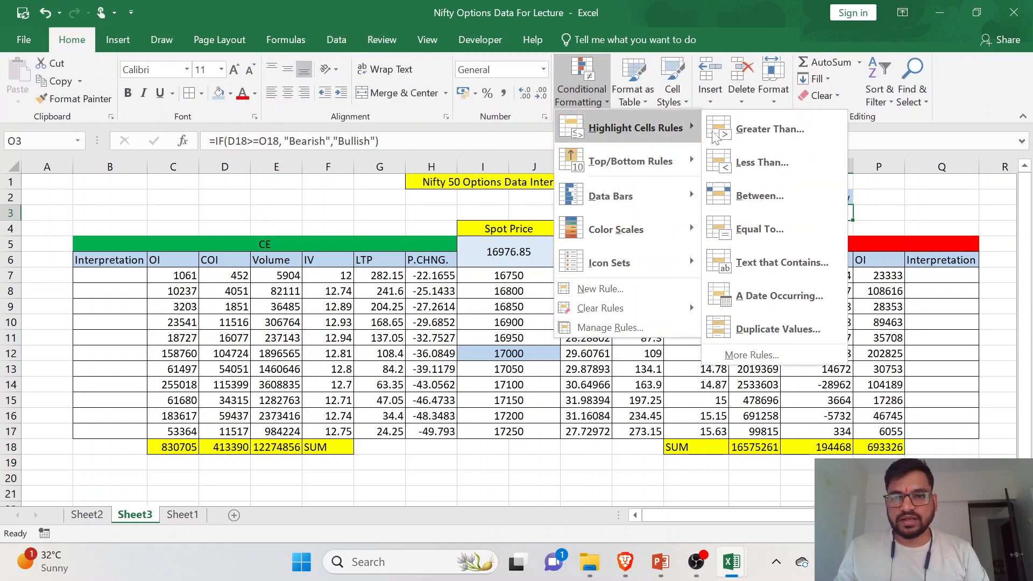
click(768, 137)
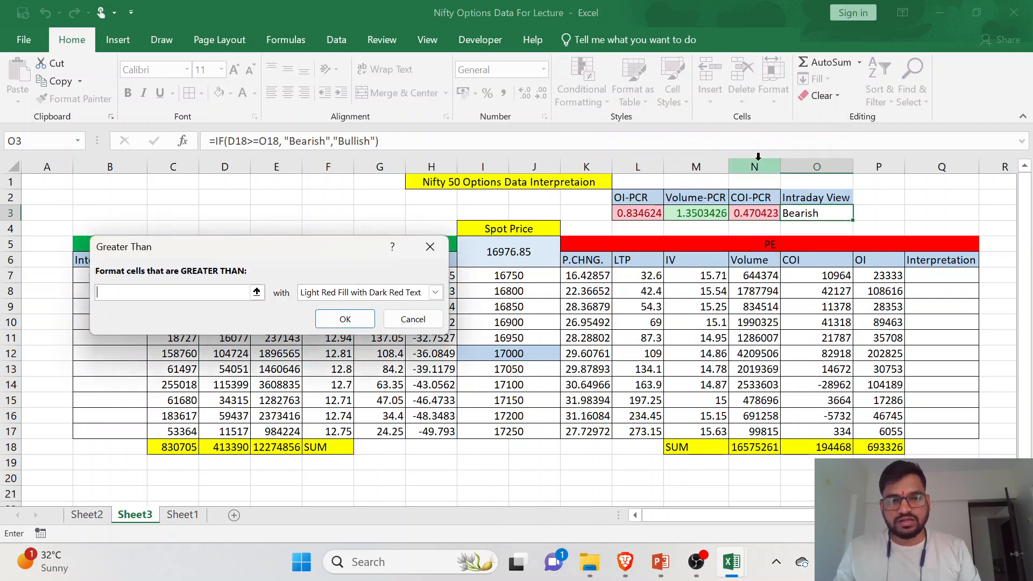
text(0)
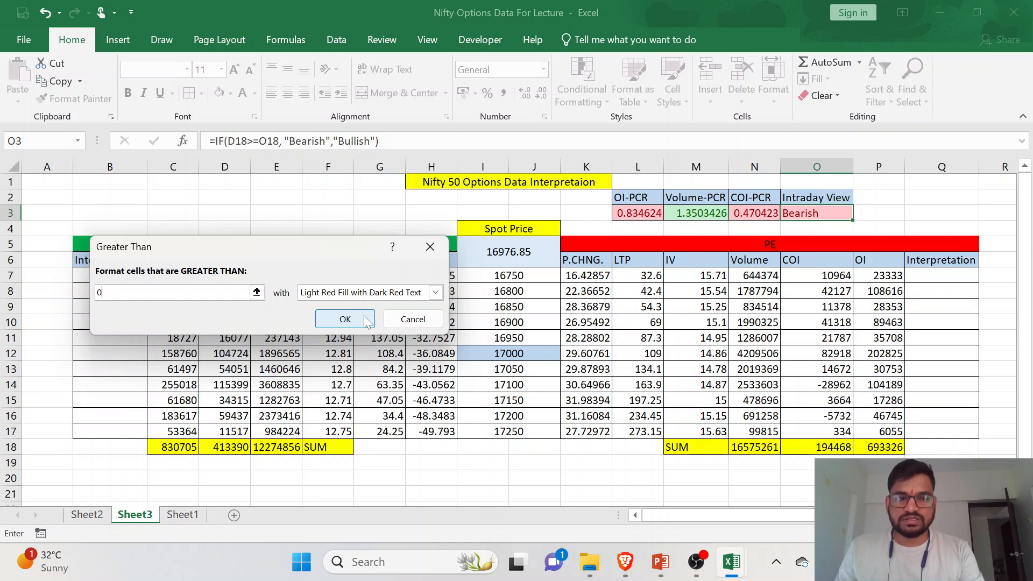
click(405, 319)
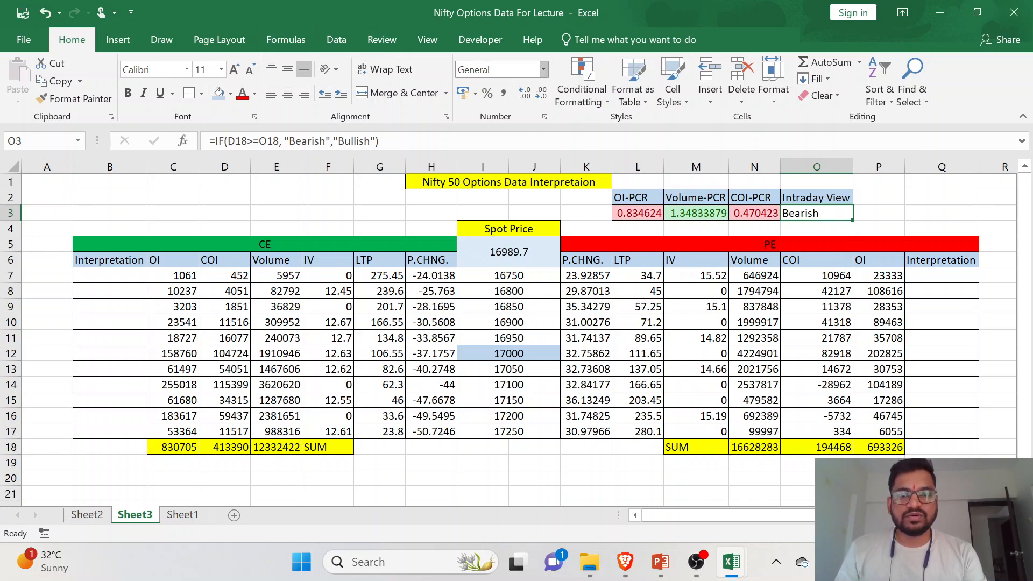
- Add a Text That Contains conditional formatting rule for "Bearish" with Light Red Fill with Dark Red Text to O3
click(581, 86)
mouse_move(624, 129)
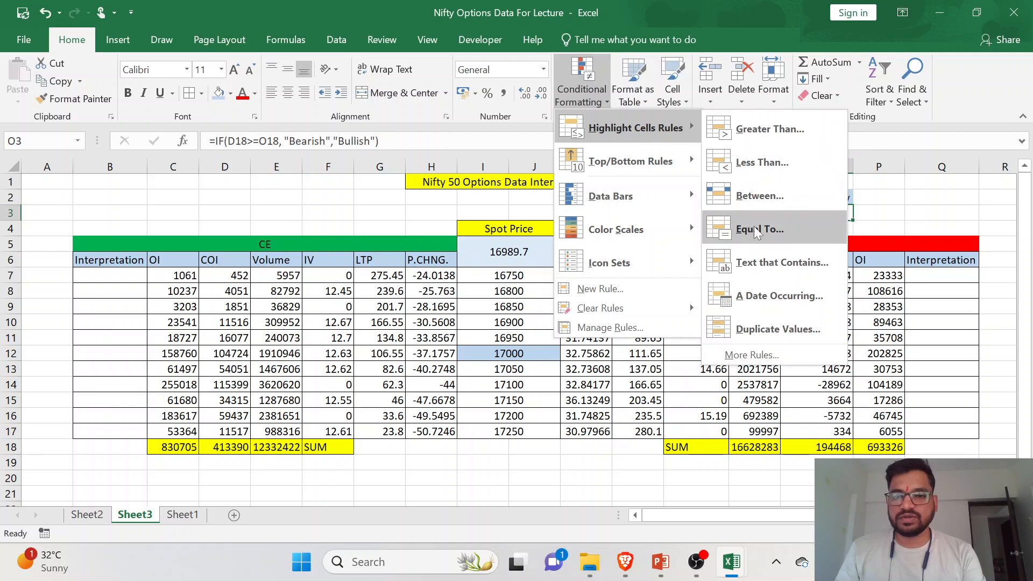
click(801, 270)
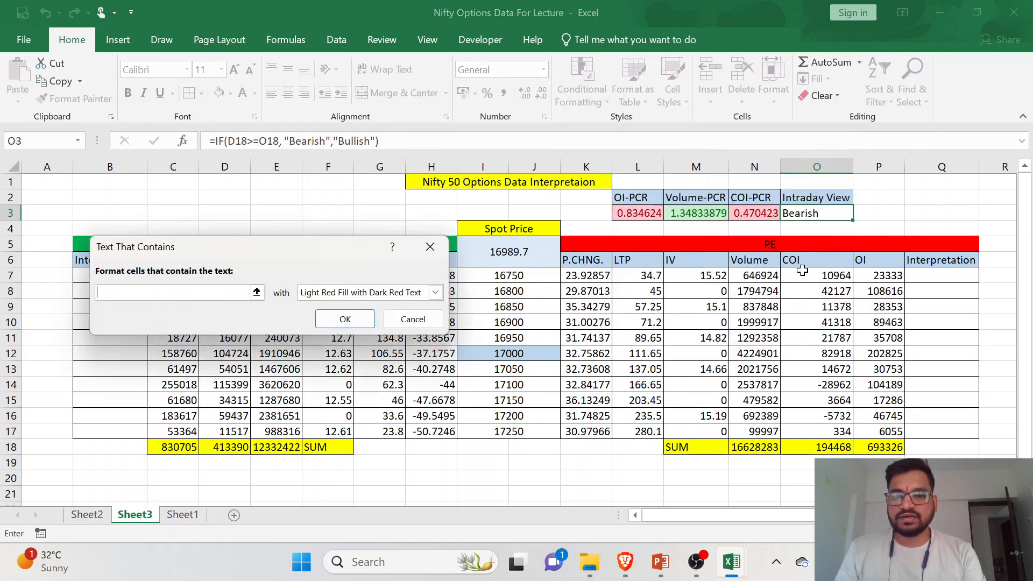
text(Bearish)
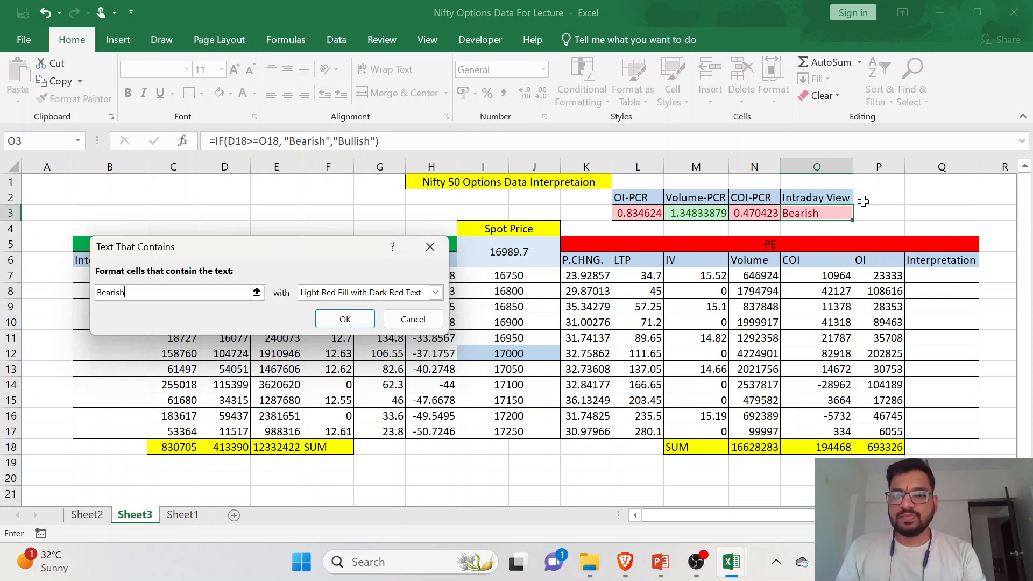
click(352, 321)
- Center the PCR and Intraday View headings and values in L2:O3 horizontally and vertically
click(287, 95)
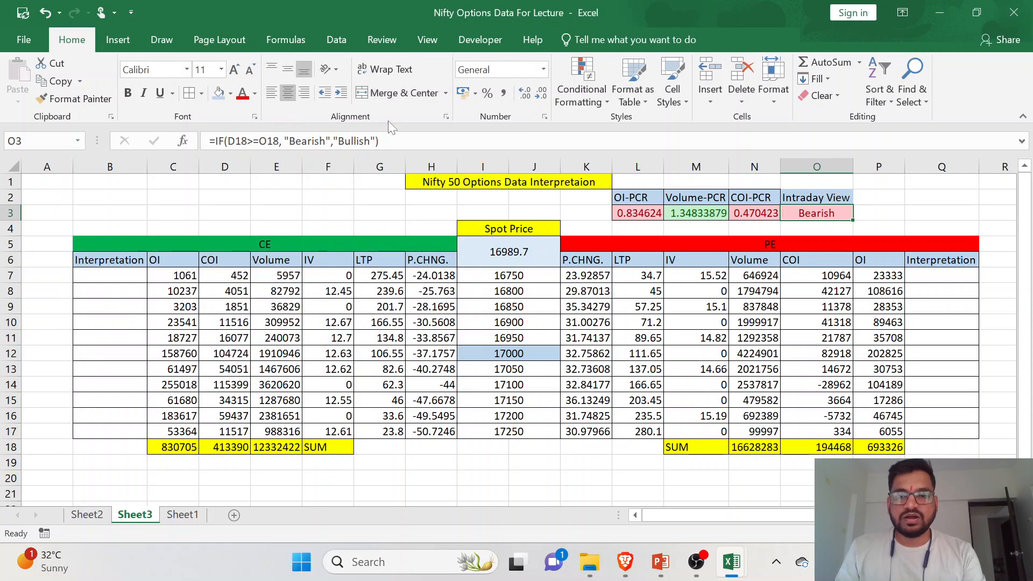
drag(640, 198, 829, 215)
click(286, 91)
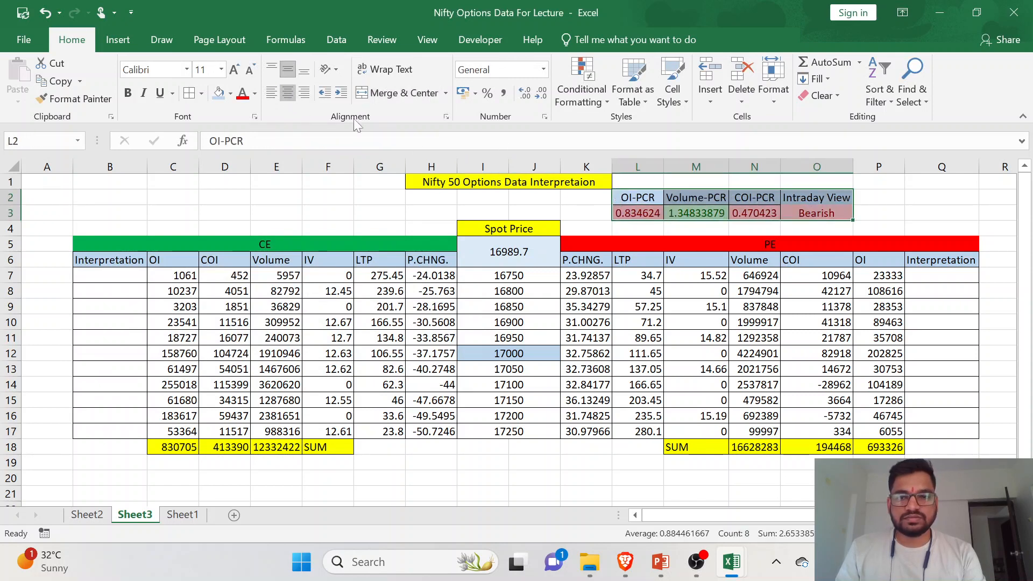
- Add a Text That Contains conditional formatting rule for "Bullish" with Green Fill with Dark Green Text to O3
click(785, 213)
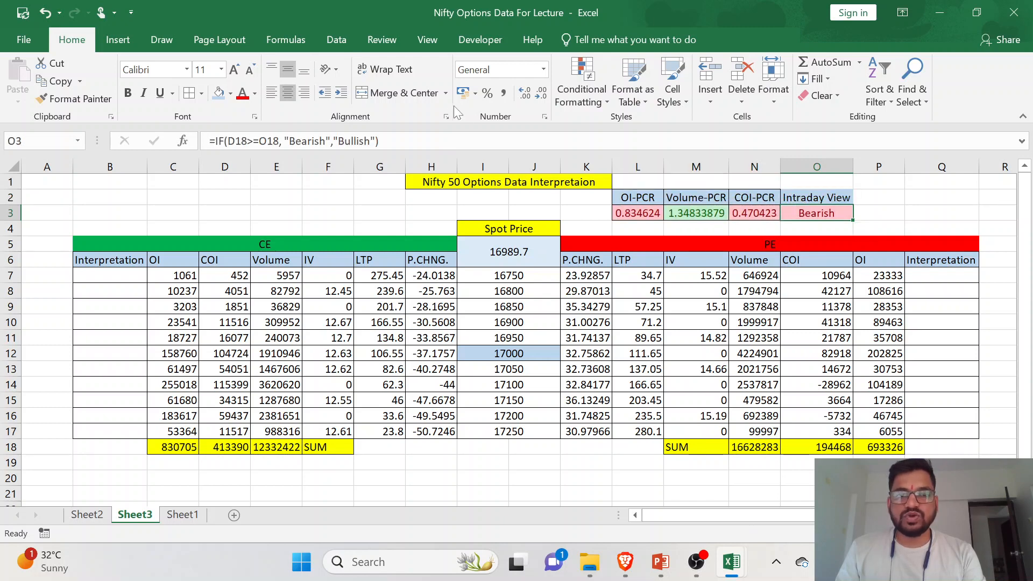
click(582, 101)
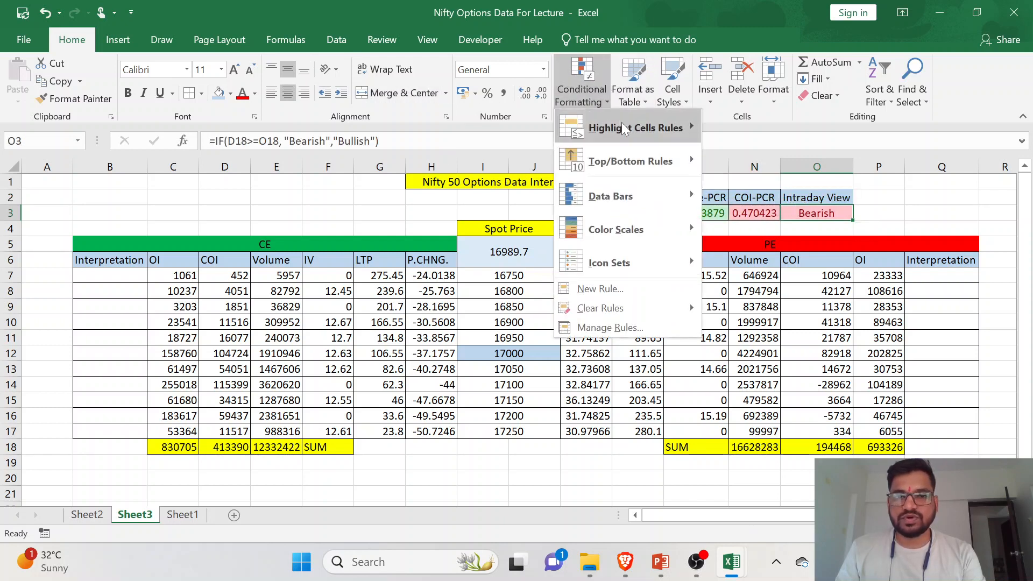
mouse_move(624, 125)
click(793, 269)
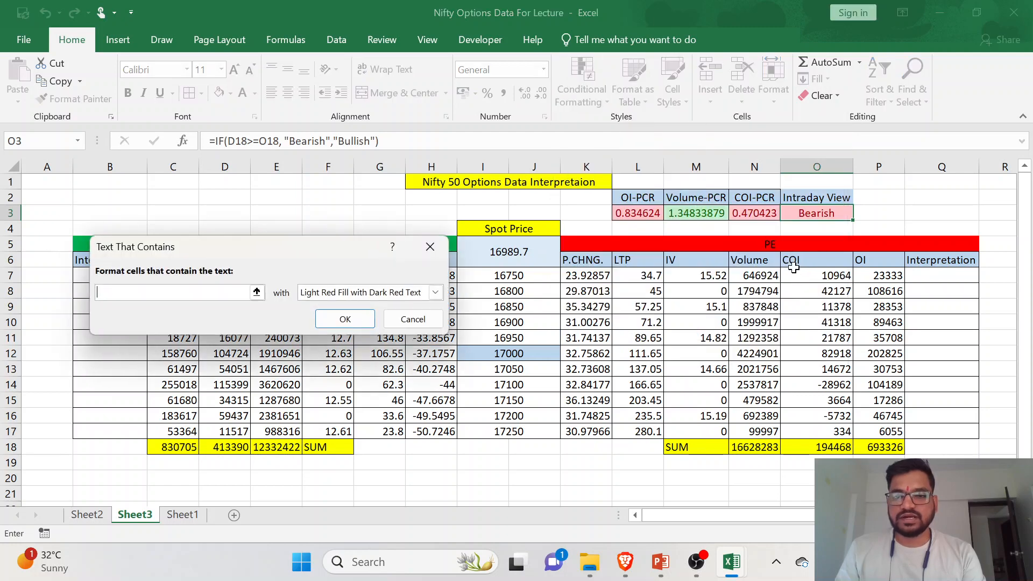
text(Bullish)
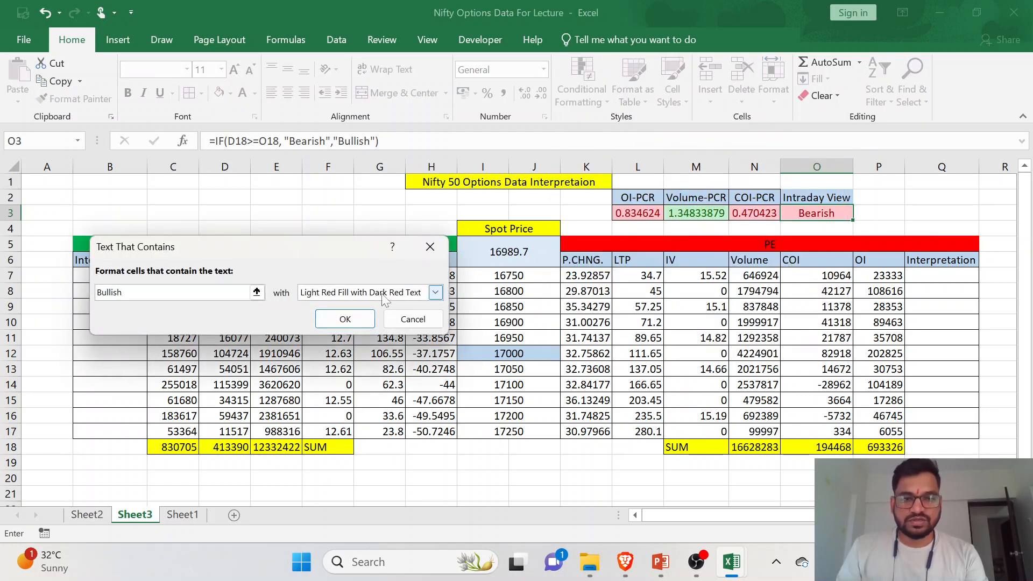
click(435, 292)
click(383, 329)
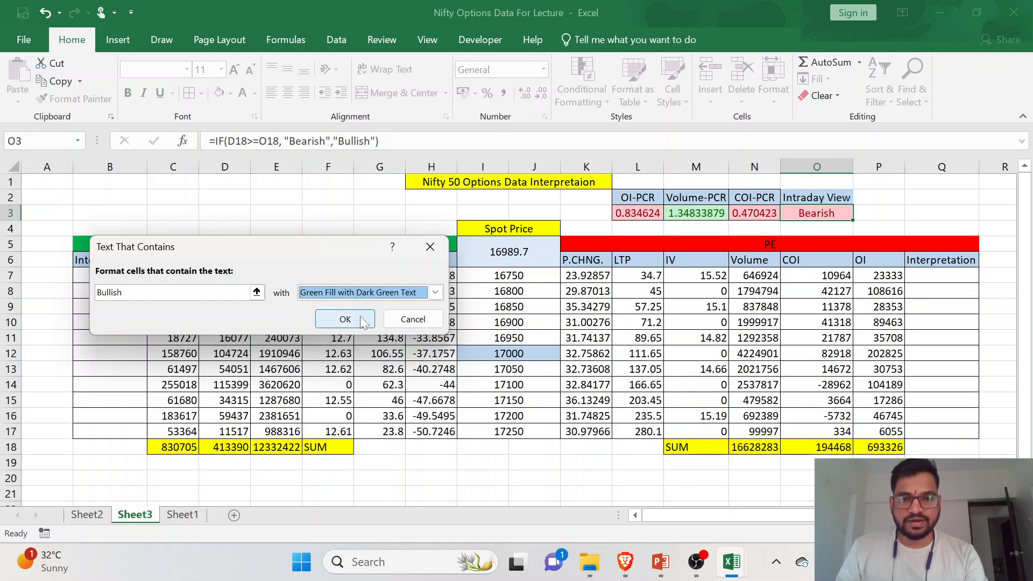
click(338, 318)
drag(839, 197, 837, 213)
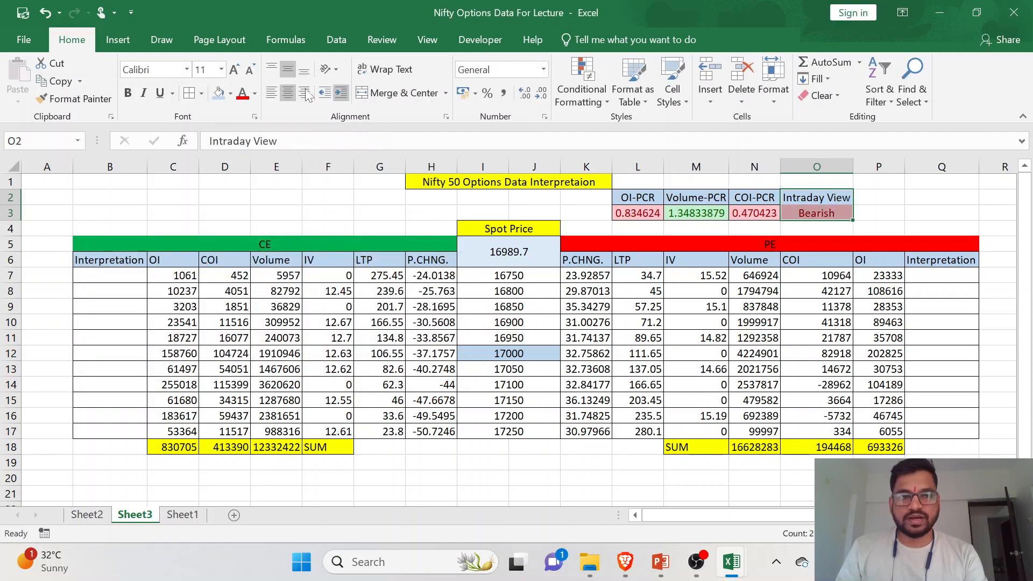
- Enter the heading "Diff COI of PE and CE" in cell P2, next to the Intraday View heading
click(876, 198)
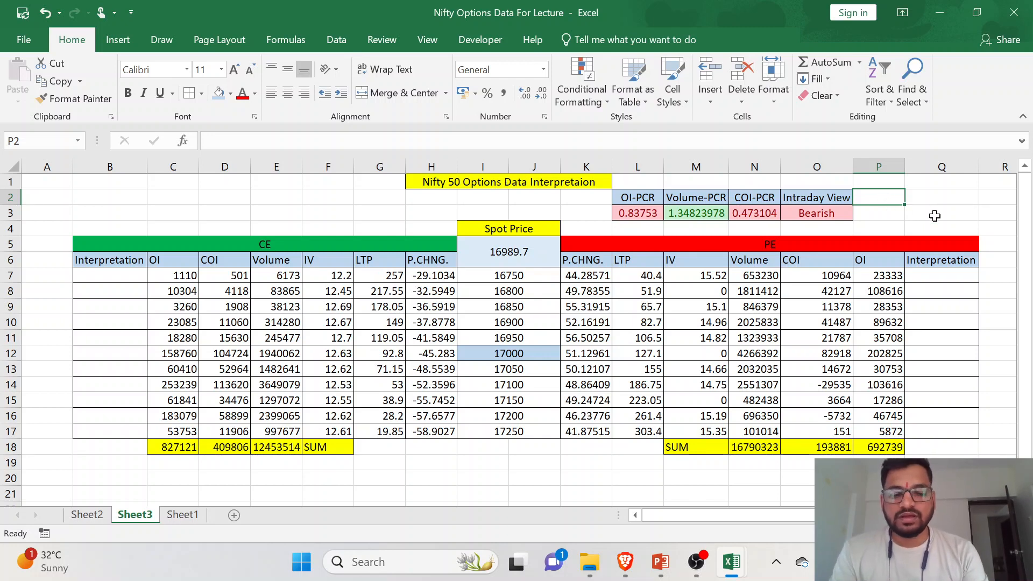
text(Diff)
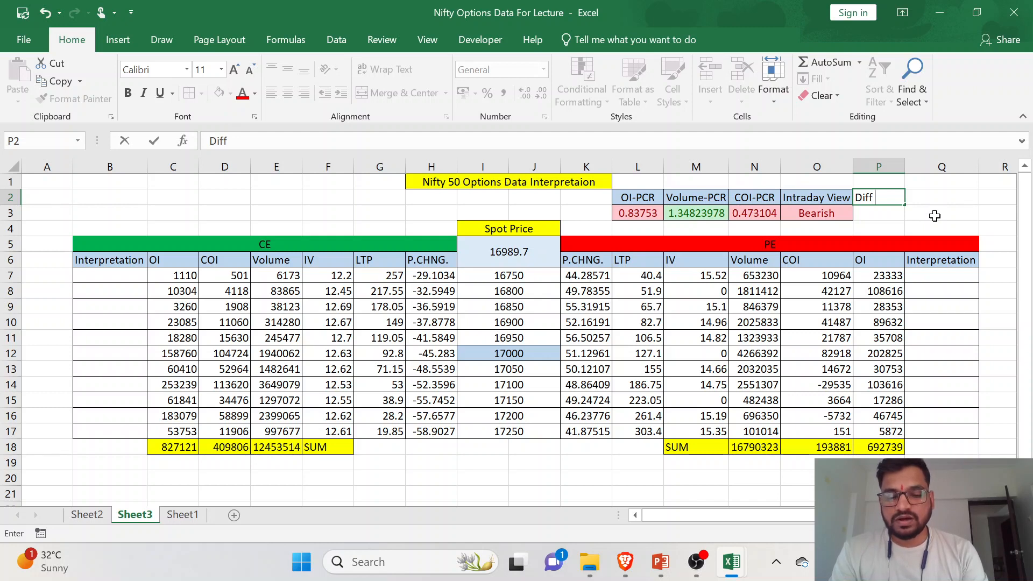
text( COI)
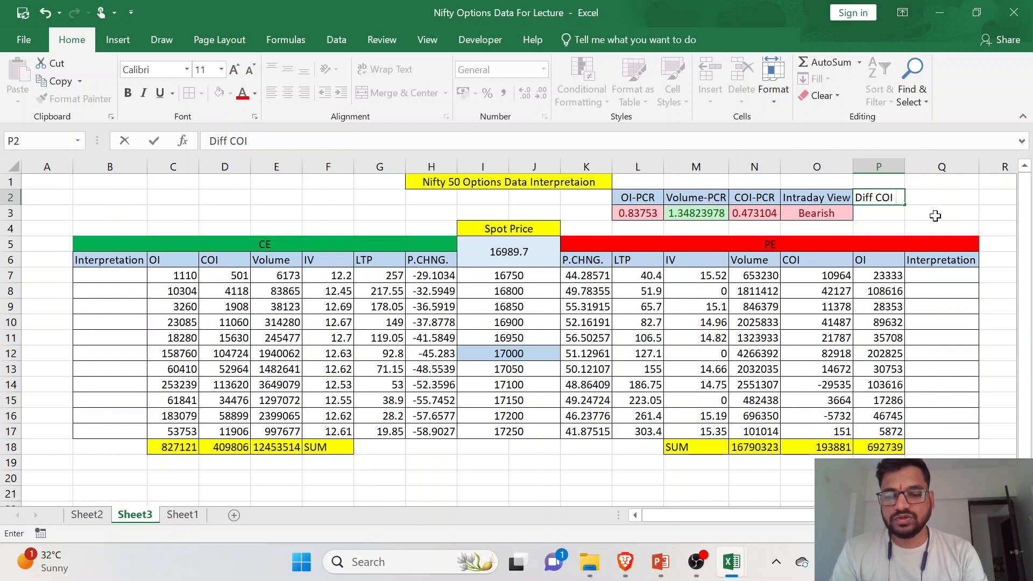
text( of PE)
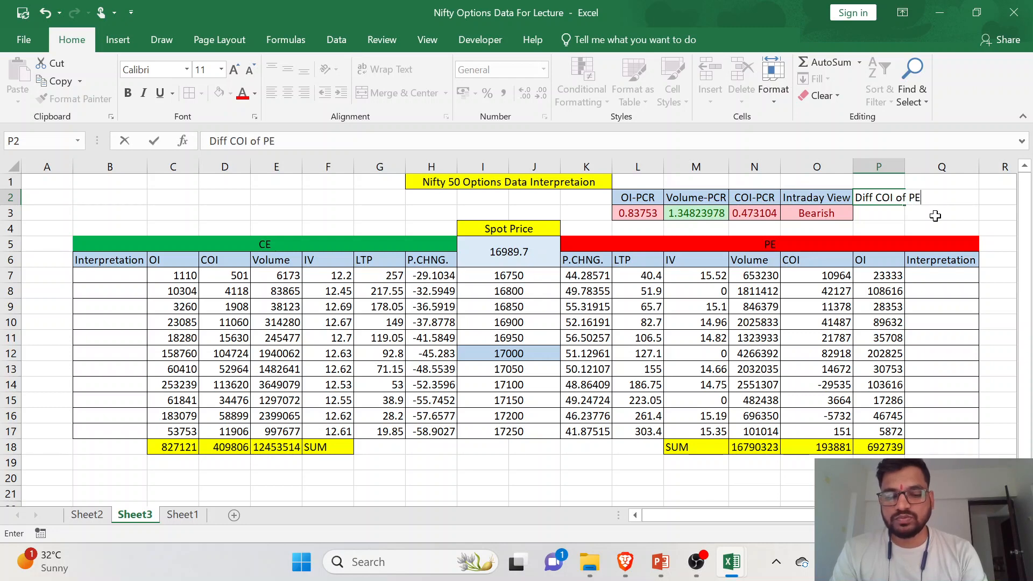
text( and CE)
key(Return)
- Left-align the Diff COI of PE and CE heading in P2 and autofit the width of column P
click(865, 197)
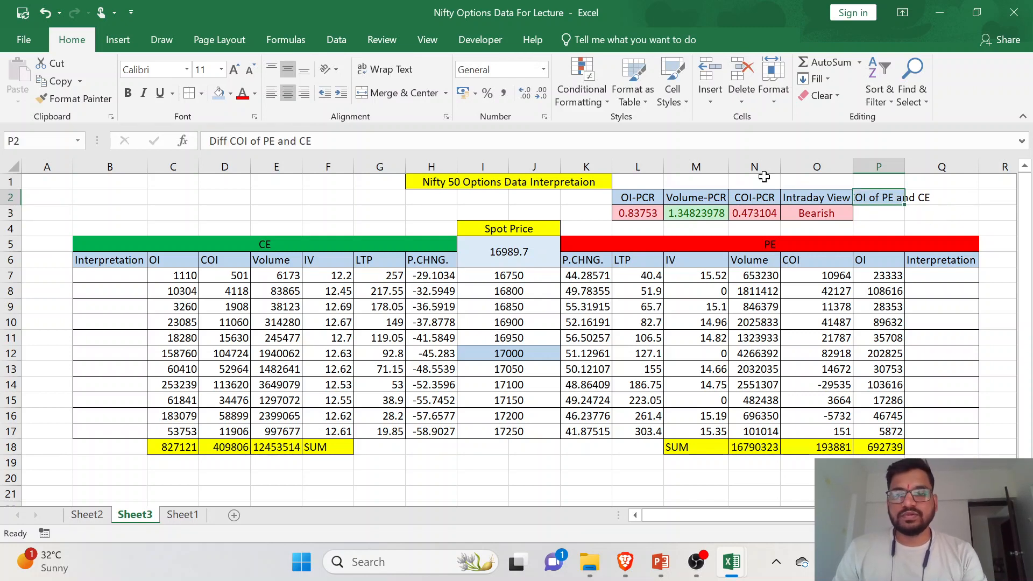
click(270, 95)
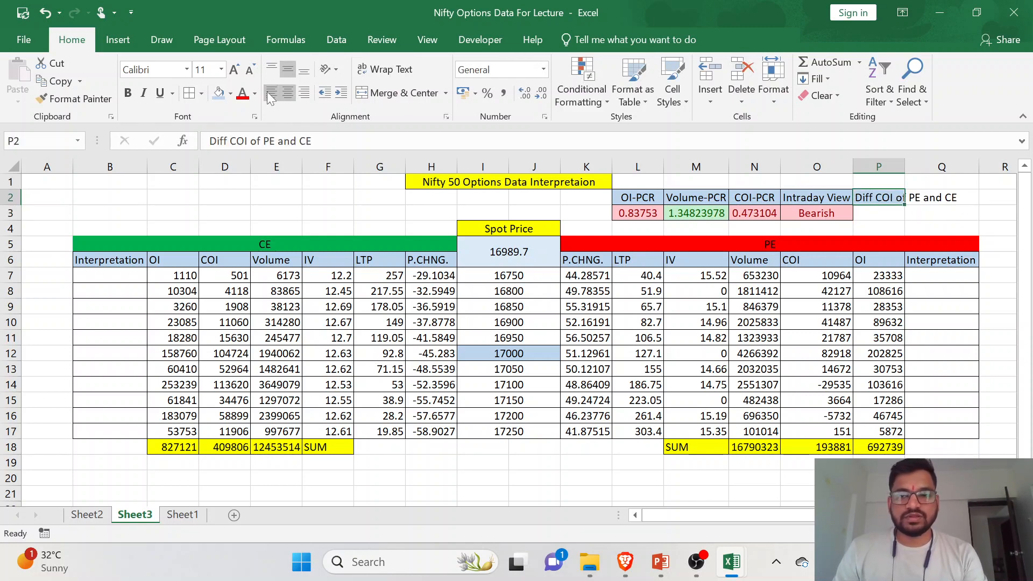
double_click(905, 167)
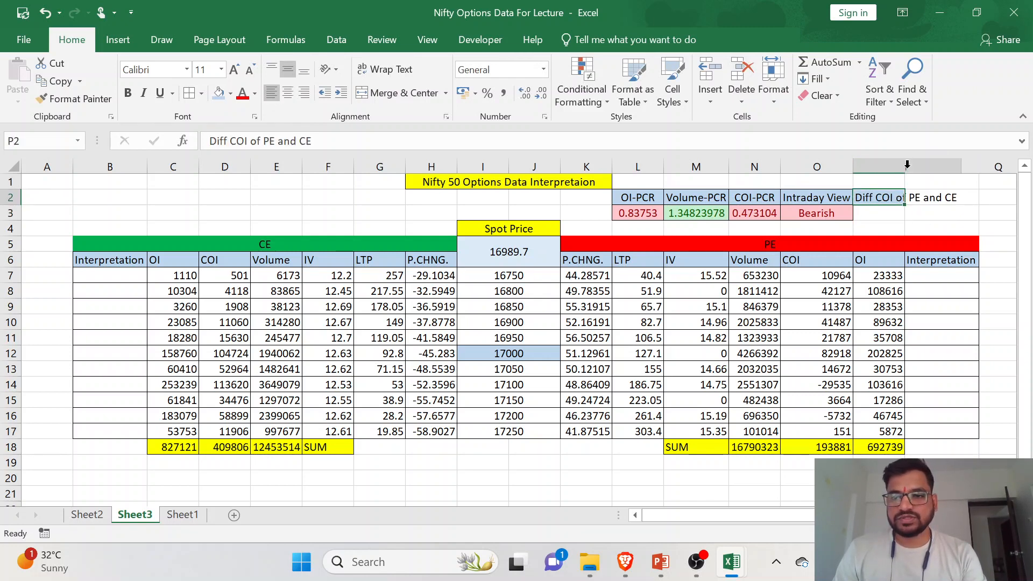
- Delete the empty column A before the CE table
click(46, 166)
right_click(46, 189)
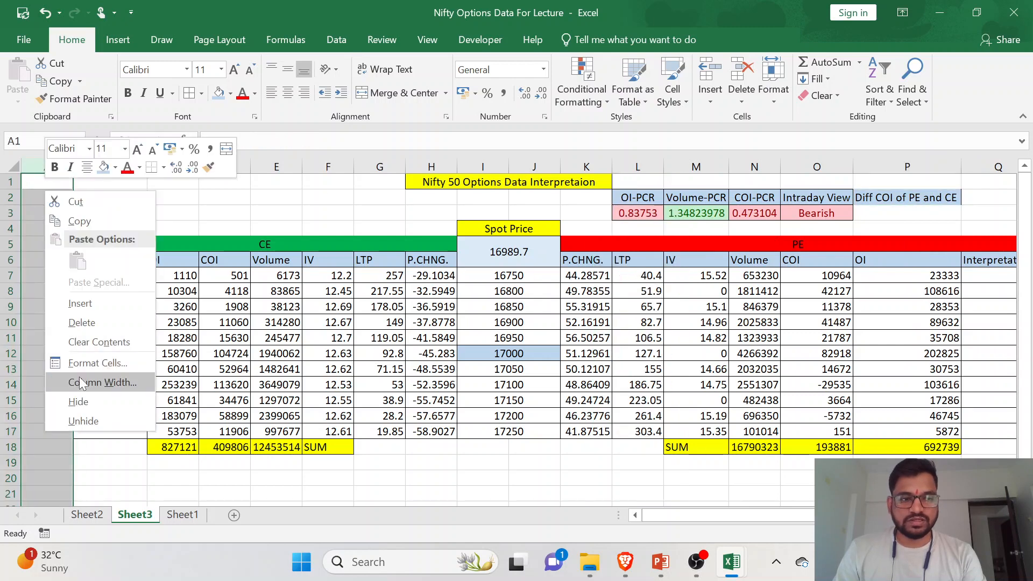
click(97, 326)
- Select cell O3 under the Diff COI of PE and CE heading for its value
click(835, 212)
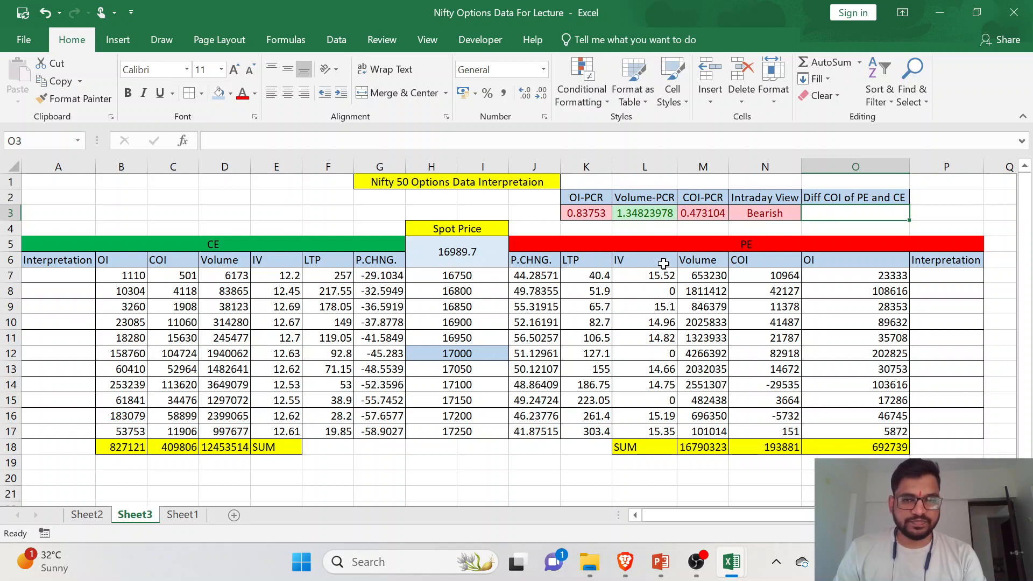
click(829, 197)
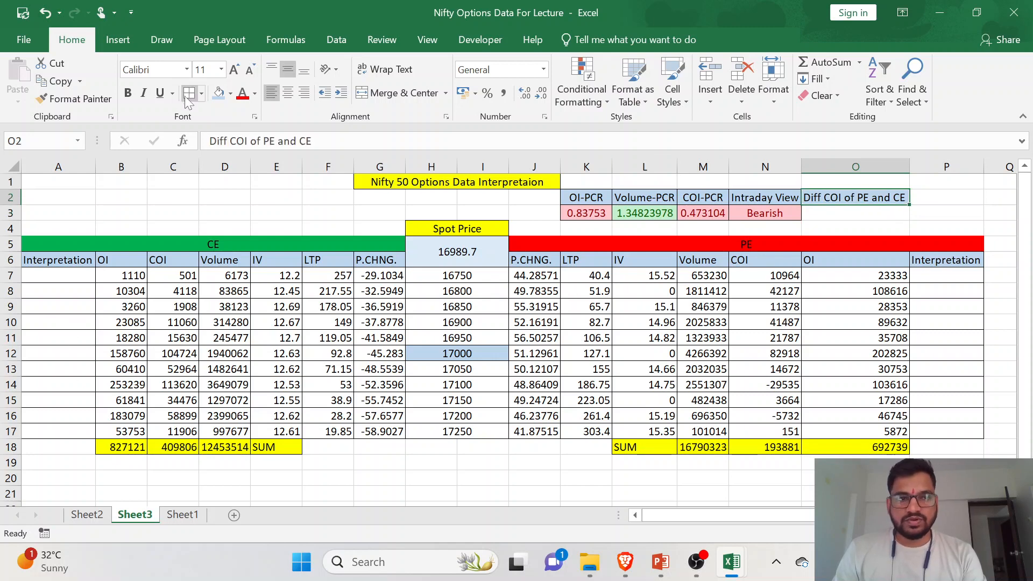
click(839, 216)
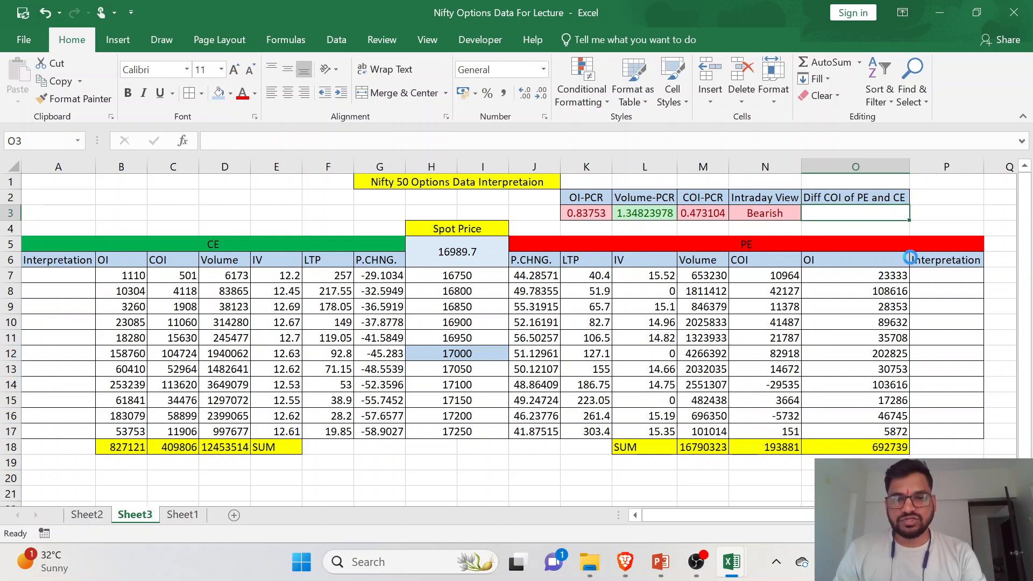
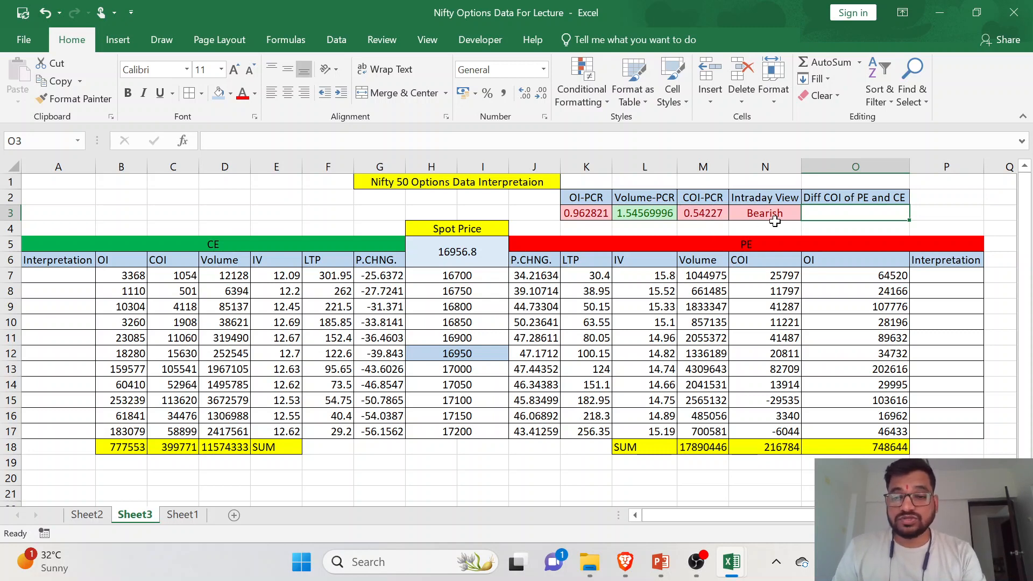
- Switch to the browser, reload the NIFTY MAR FUT chart, examine its latest candles against VWAP, and return to the Excel workbook
click(625, 562)
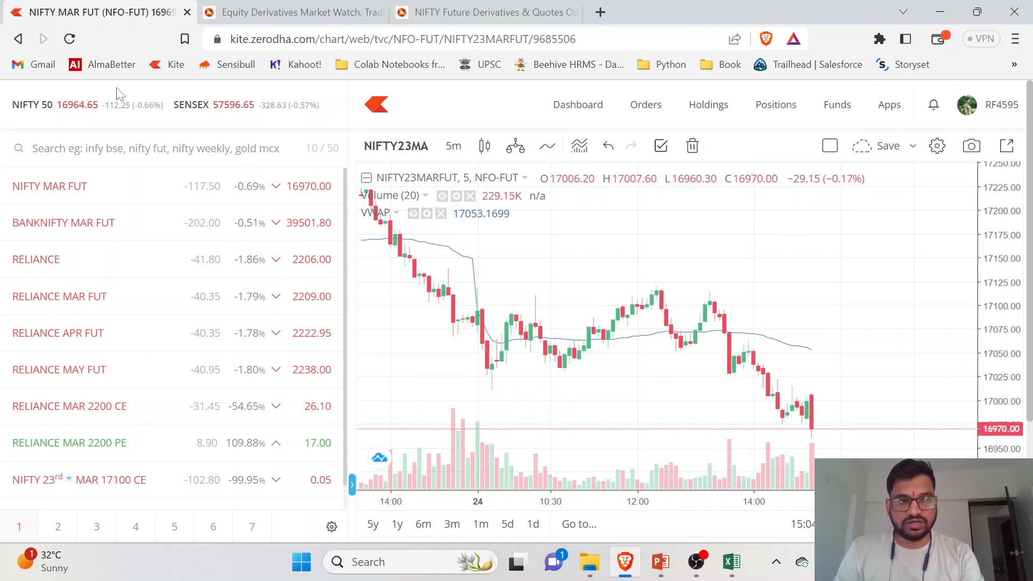
click(70, 39)
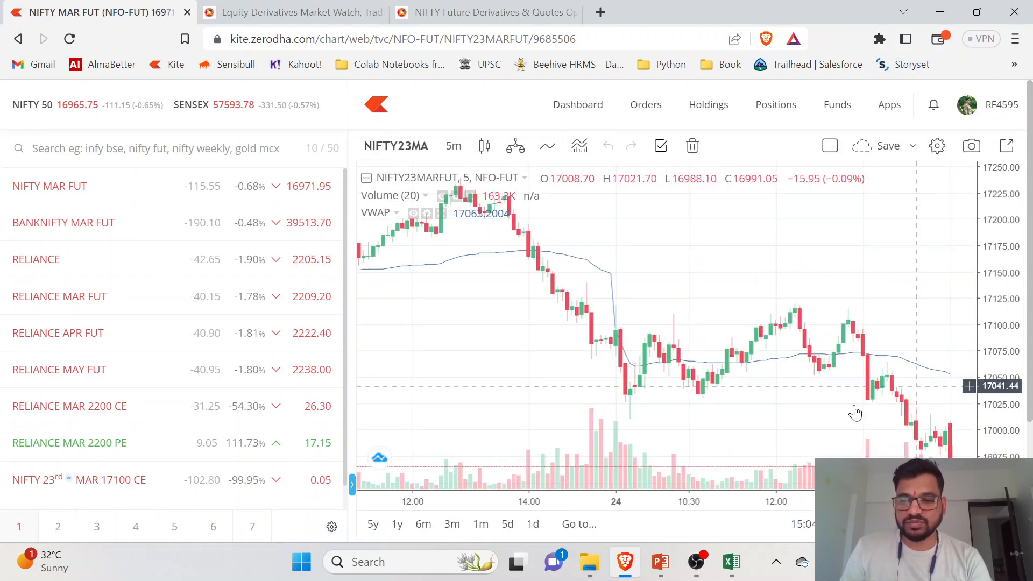
drag(775, 415, 650, 392)
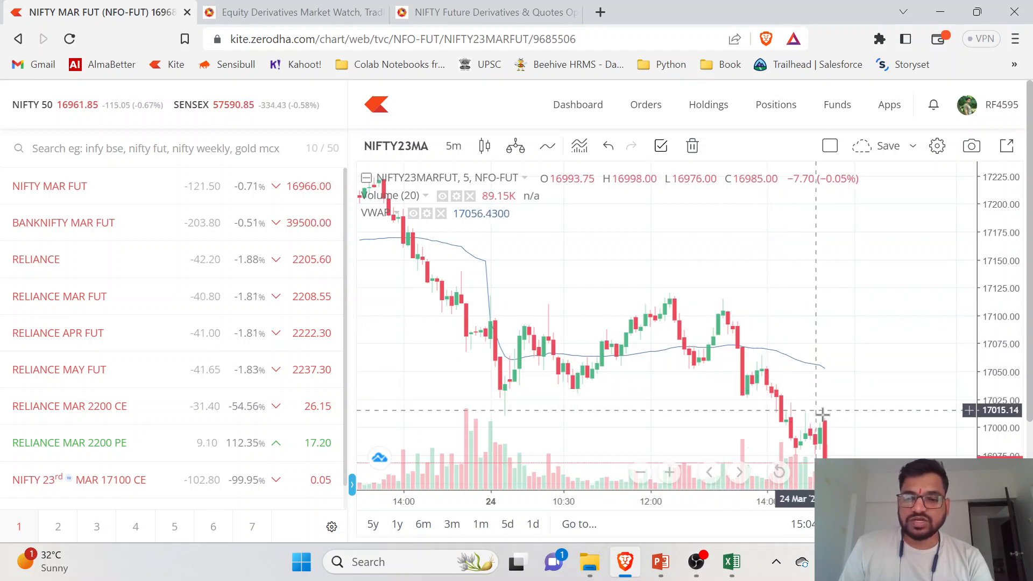
drag(995, 352, 992, 379)
drag(917, 395, 920, 352)
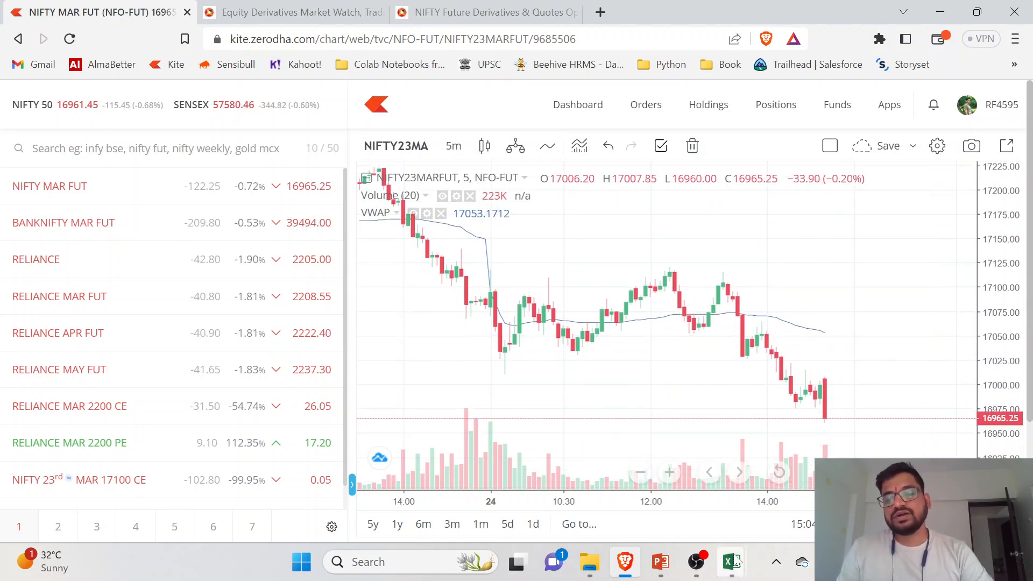
mouse_move(734, 569)
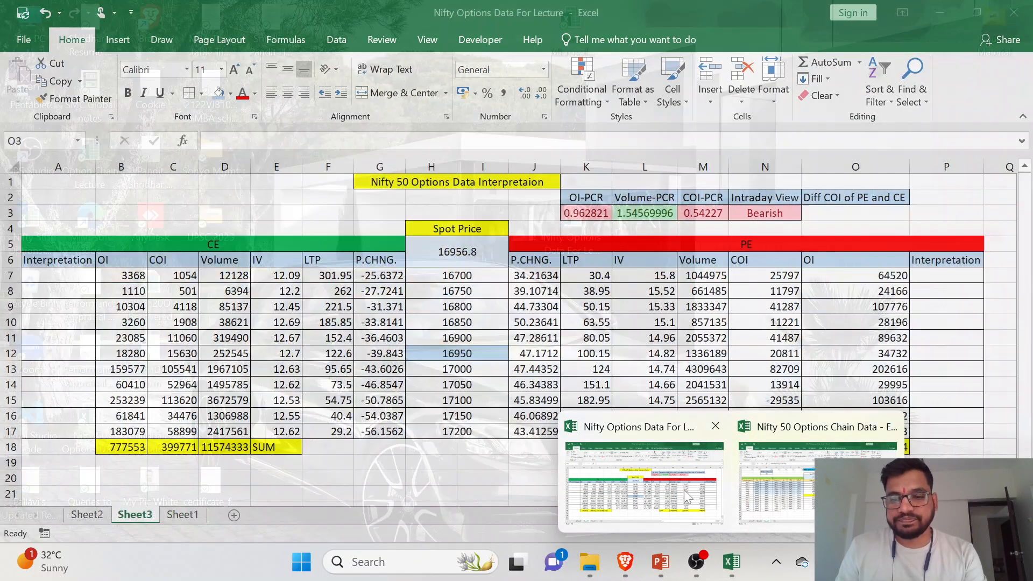
click(714, 463)
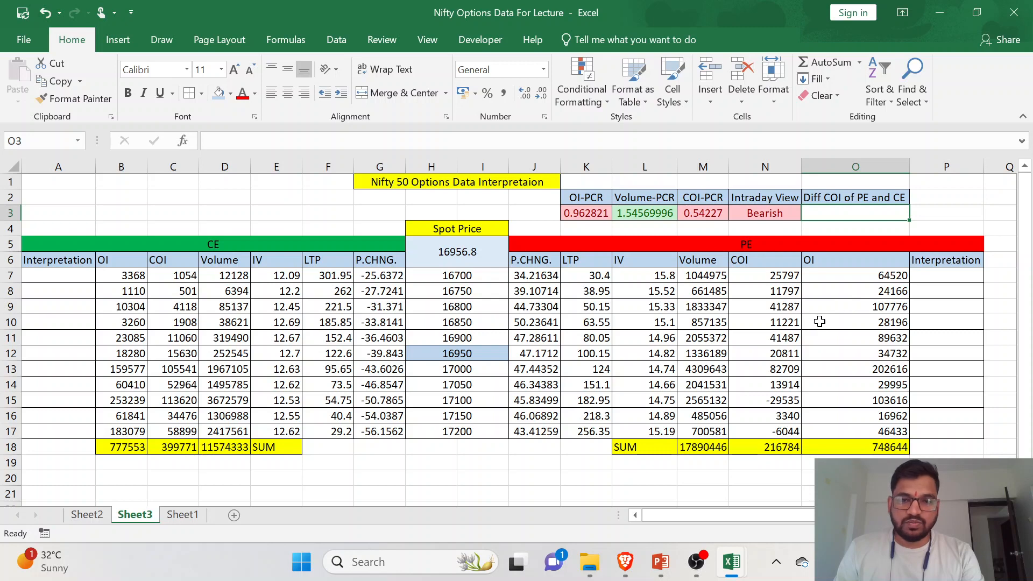
- Enter the formula =N18-C18 in O3 to subtract the CE COI total from the PE COI total
click(777, 448)
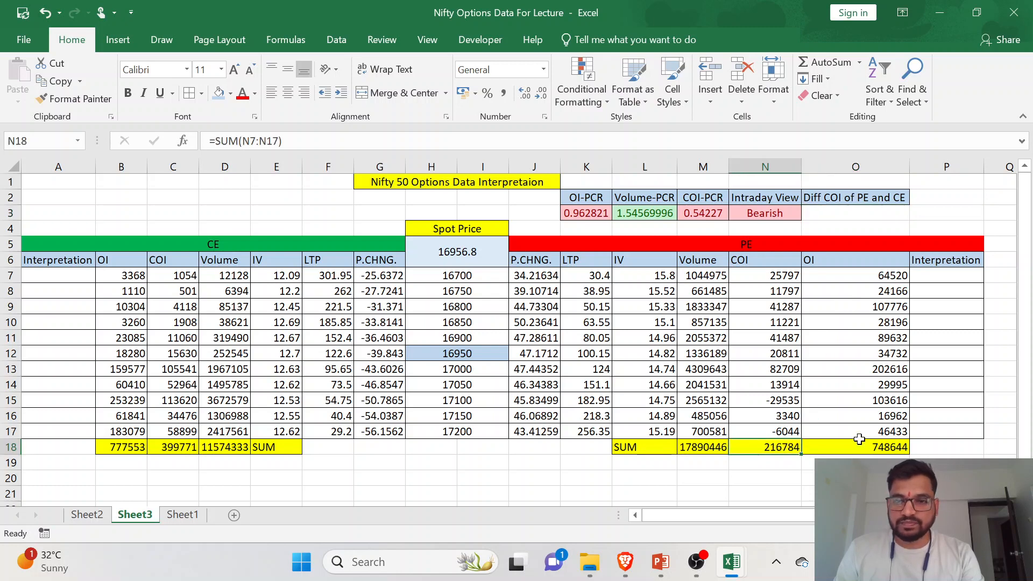
click(831, 213)
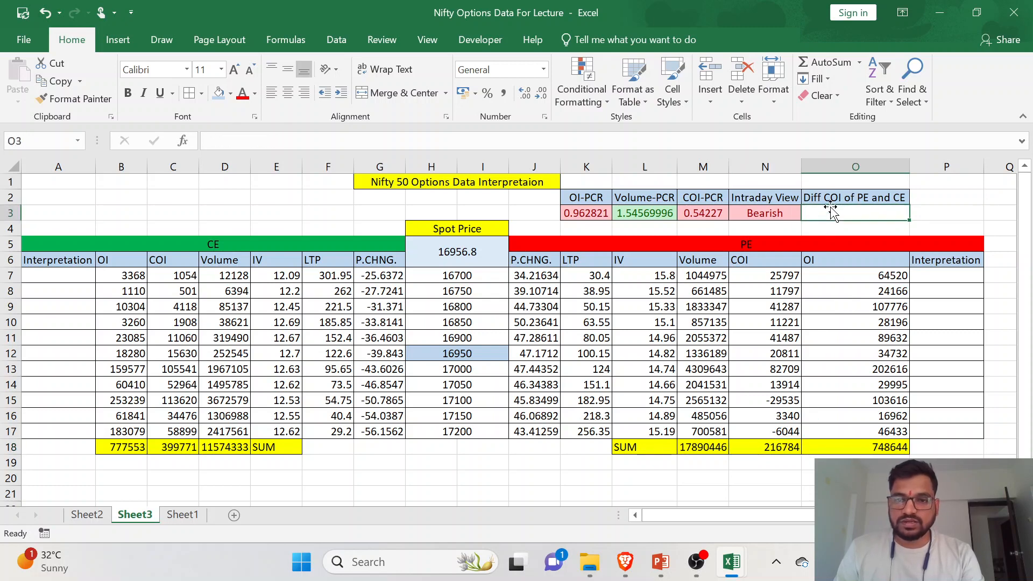
text(=)
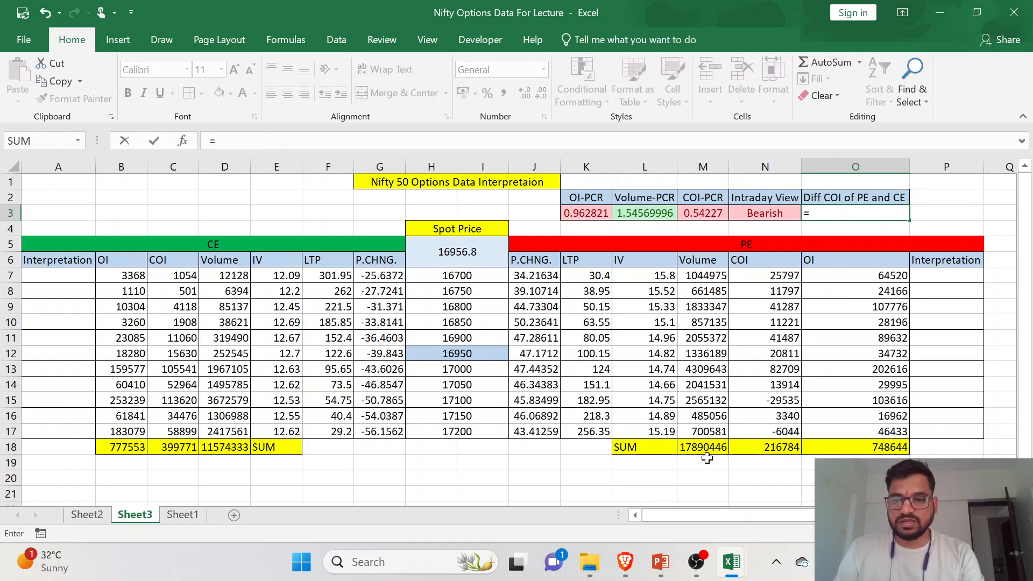
click(767, 452)
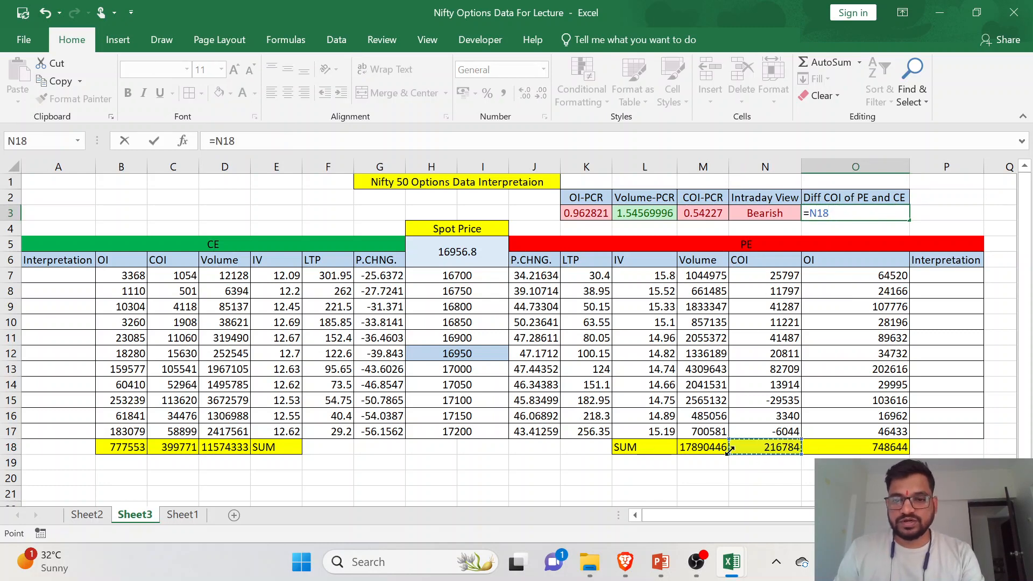
text(-)
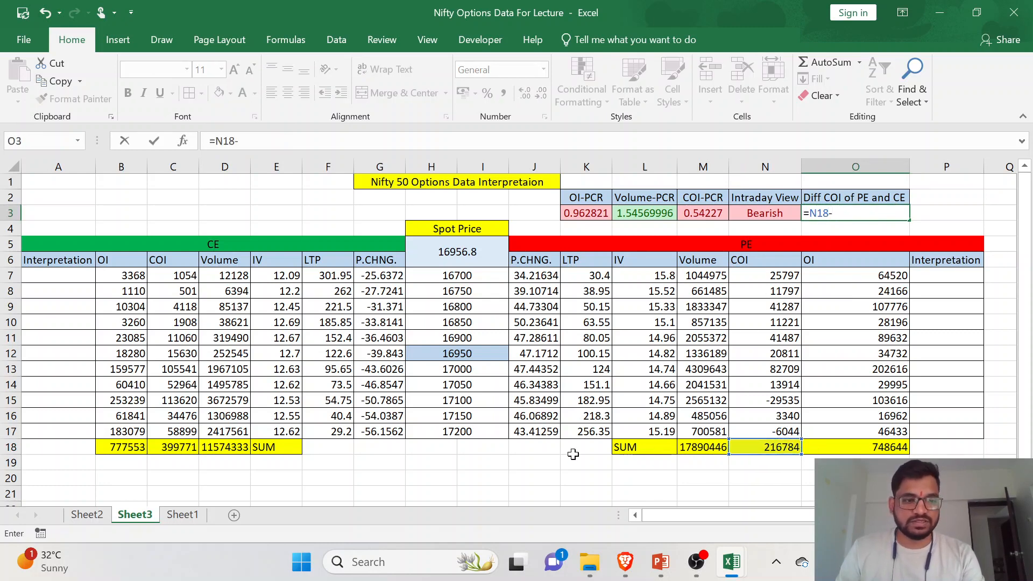
click(183, 447)
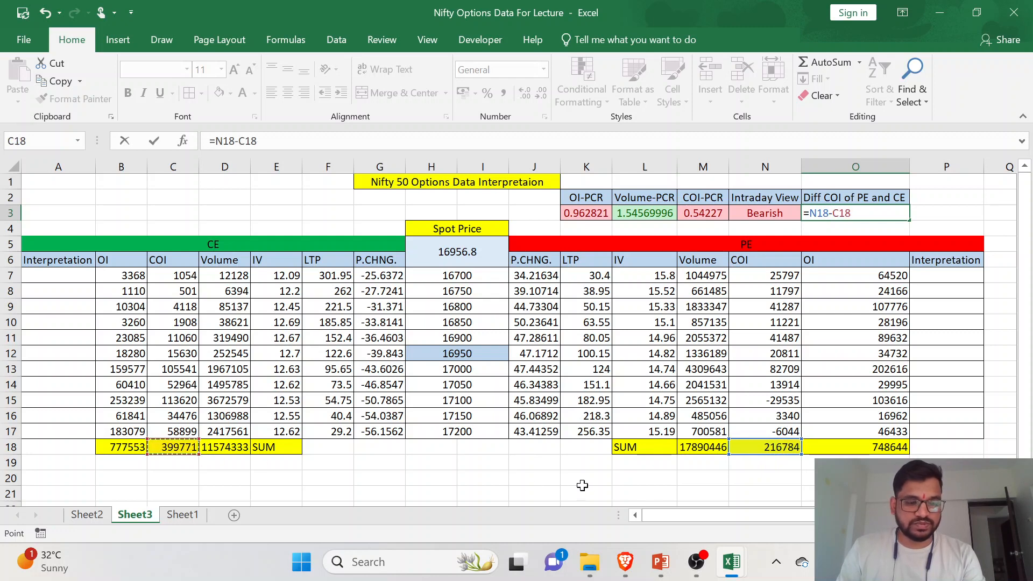
key(Return)
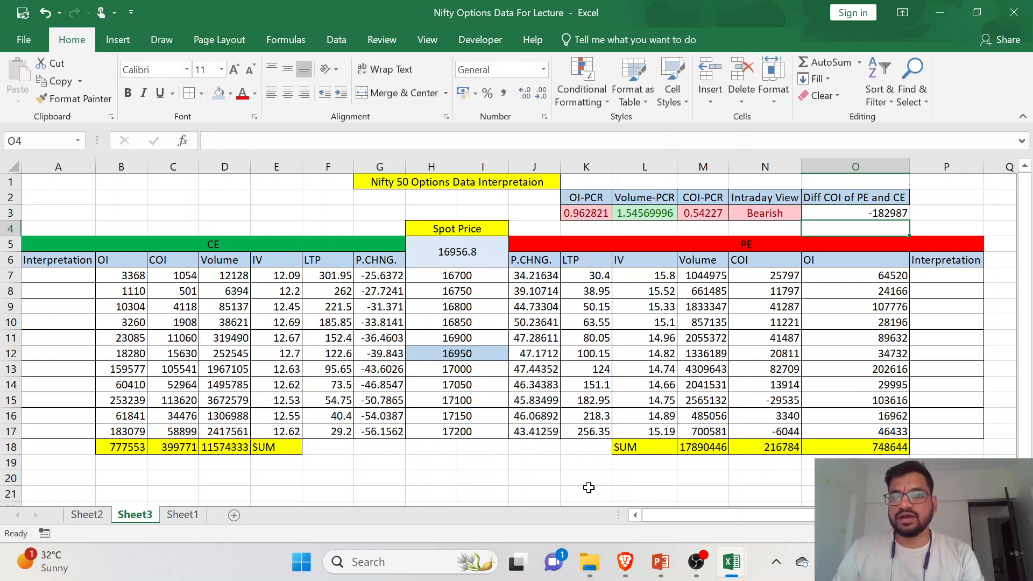
- Change the O3 formula to =(N18*50)-(C18*50) so both COI totals are multiplied by 50
click(862, 213)
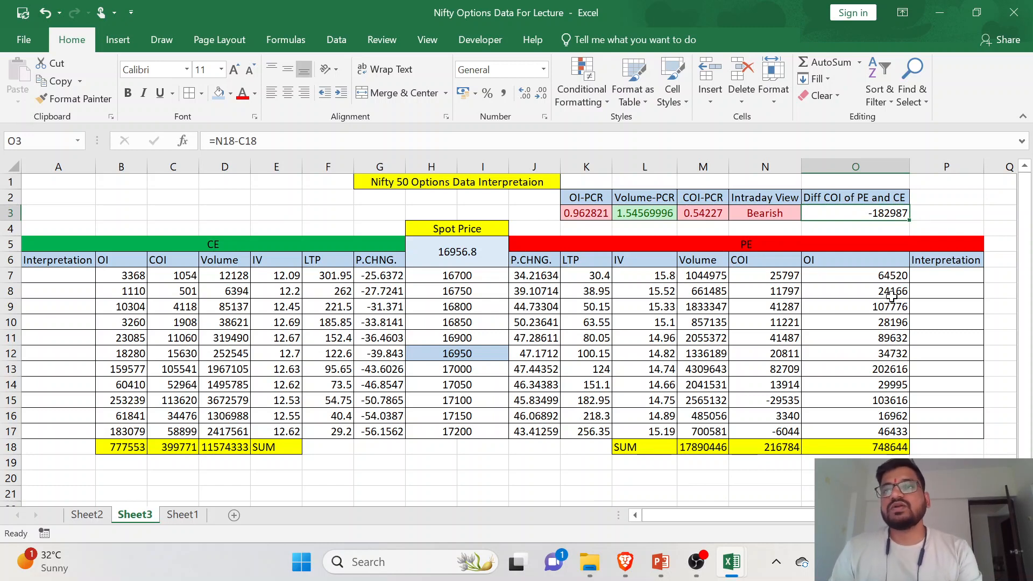
click(257, 141)
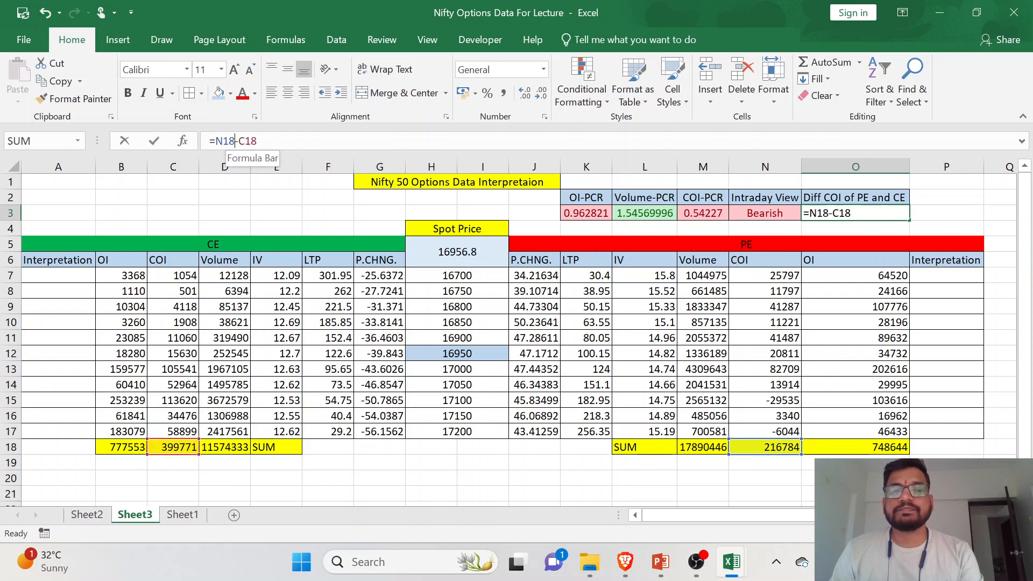
click(235, 141)
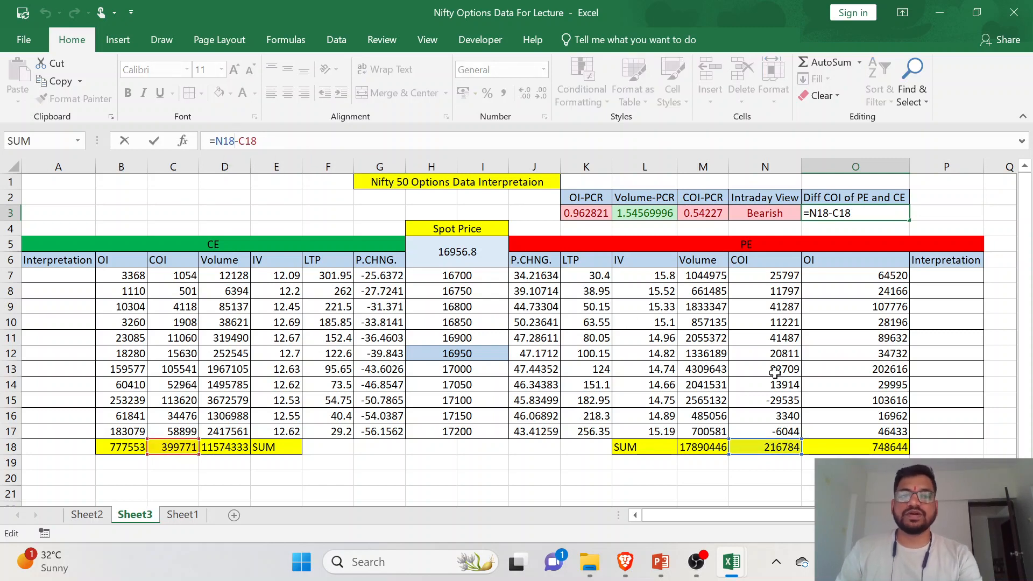
click(216, 141)
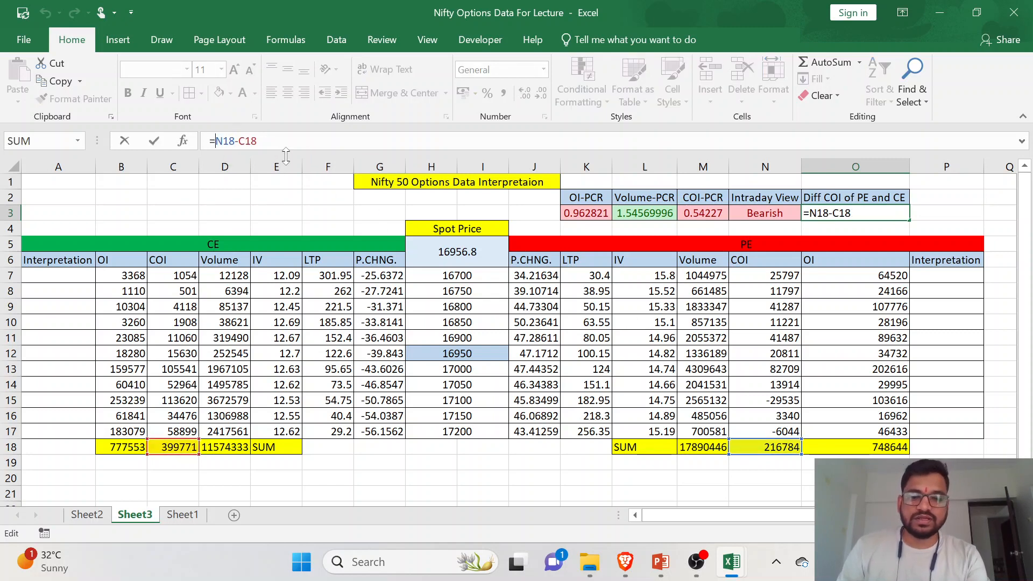
text((N18)
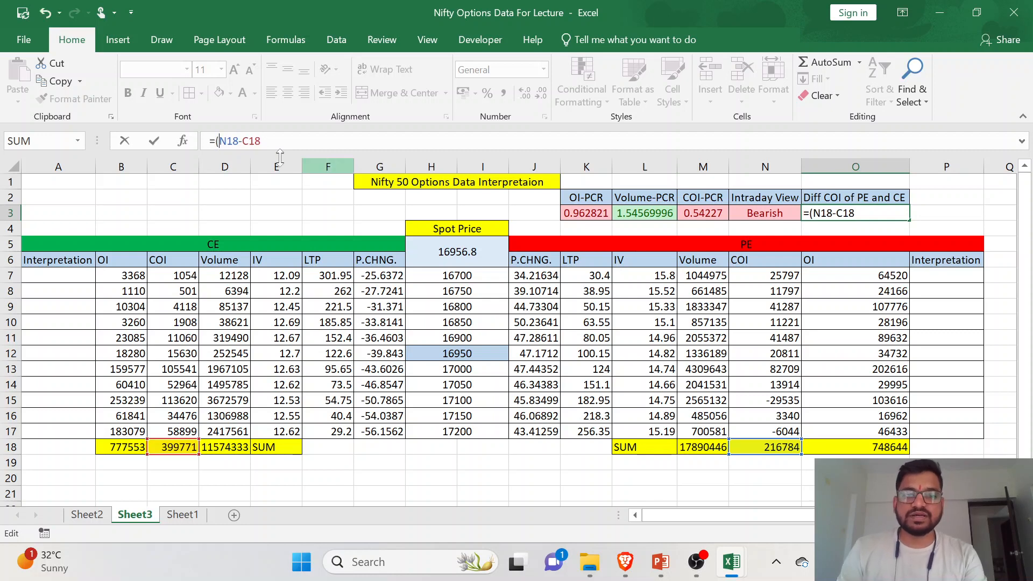
text(*50)-)
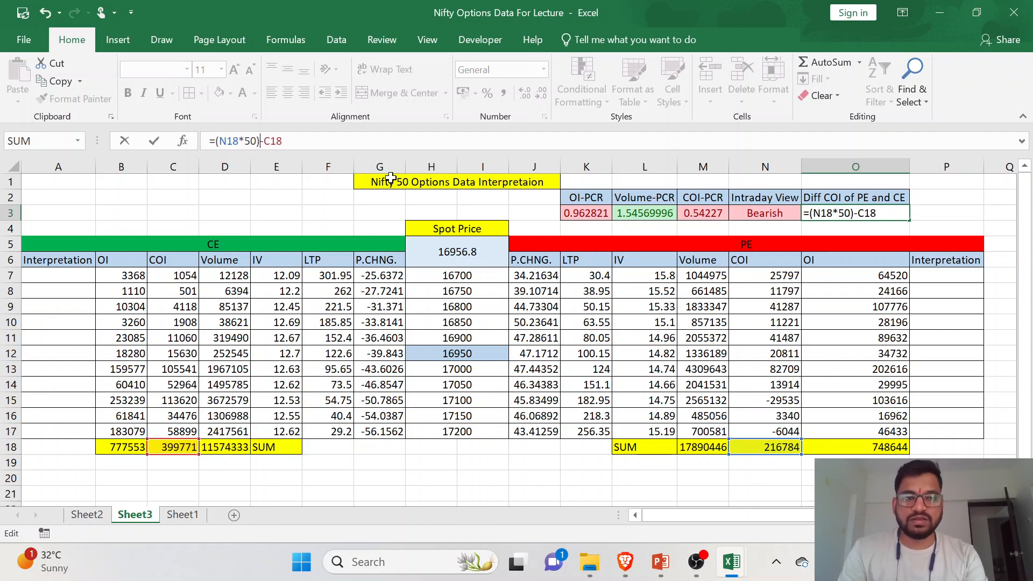
text(()
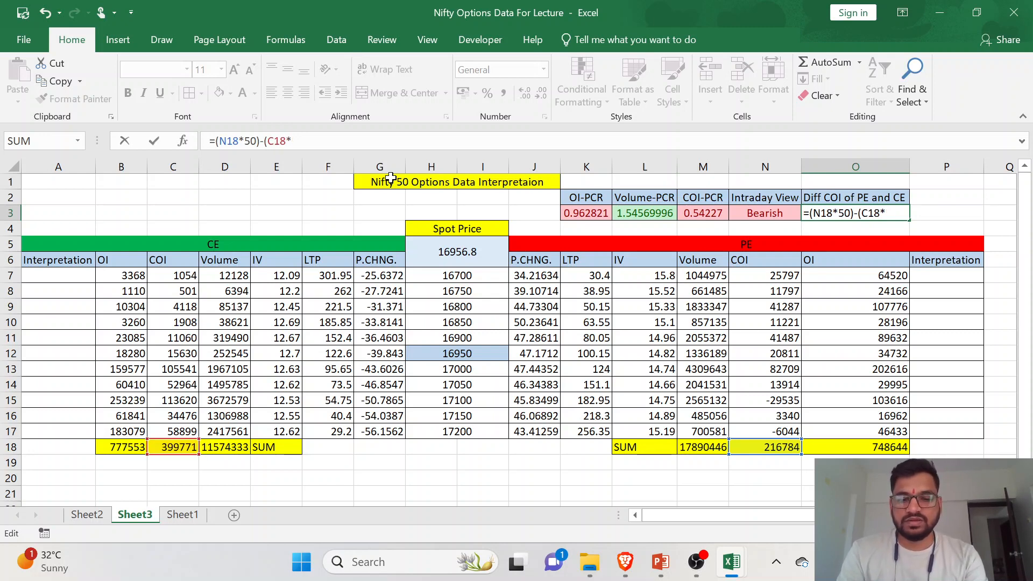
key(Return)
click(859, 214)
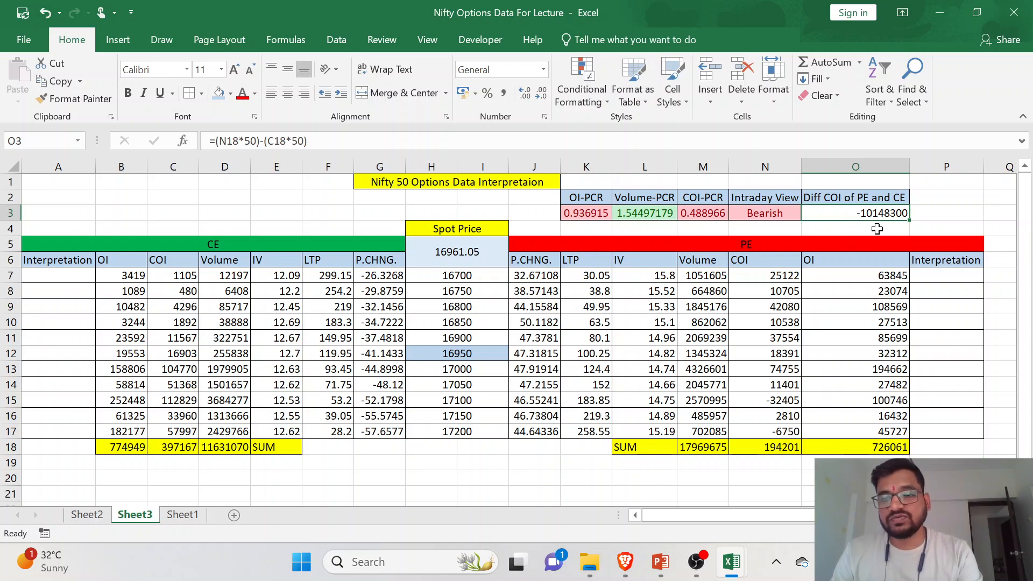
- Compare the COI difference in O3 with the latest price movement on the browser's NIFTY MAR FUT chart
key(alt+Tab)
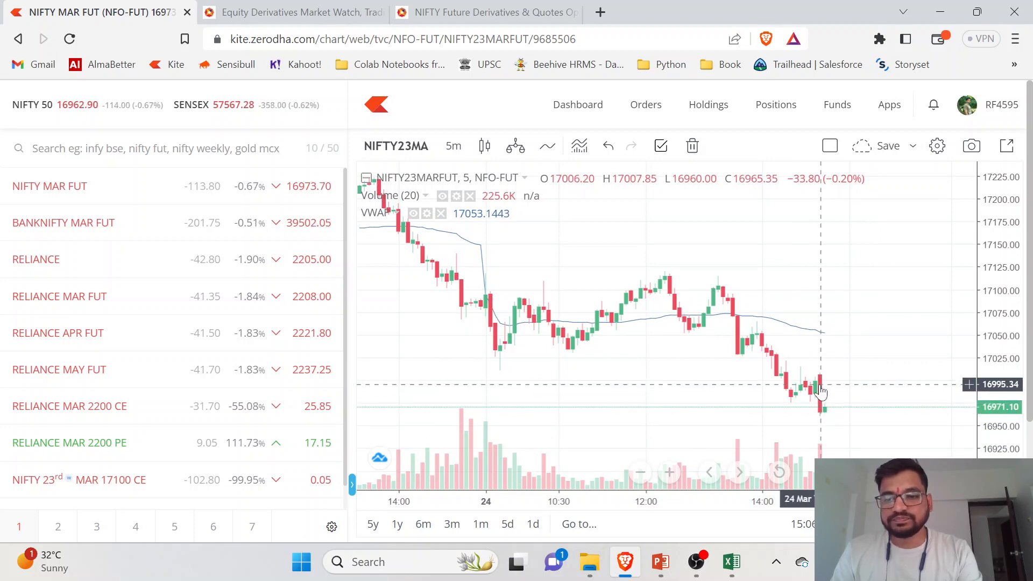
key(alt+Tab)
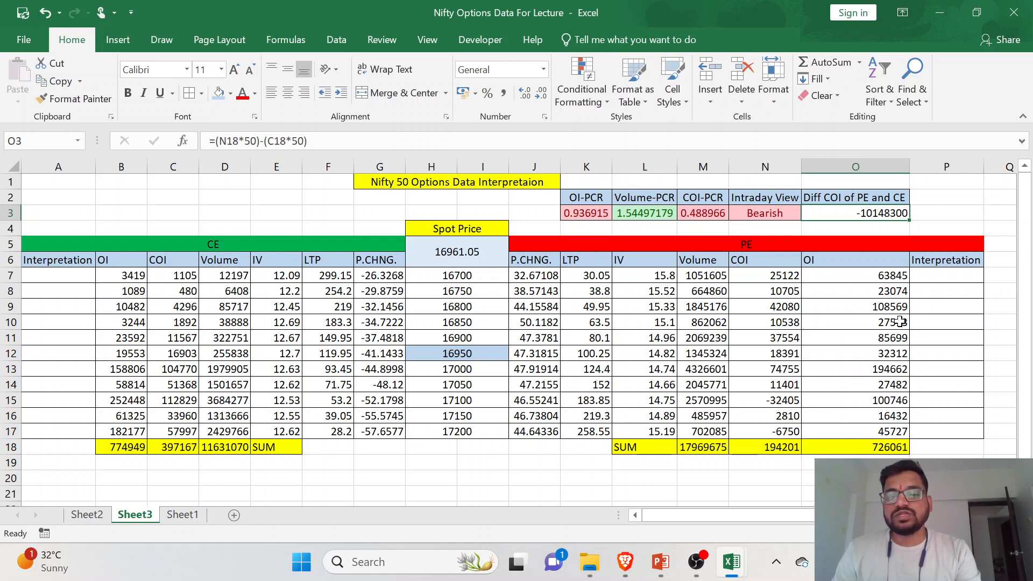
key(alt+Tab)
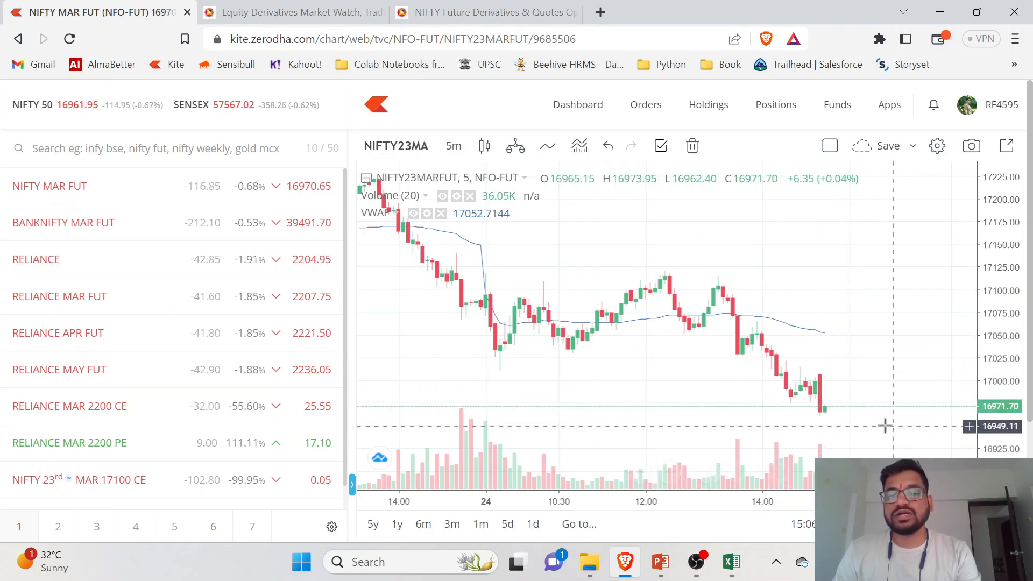
key(alt+Tab)
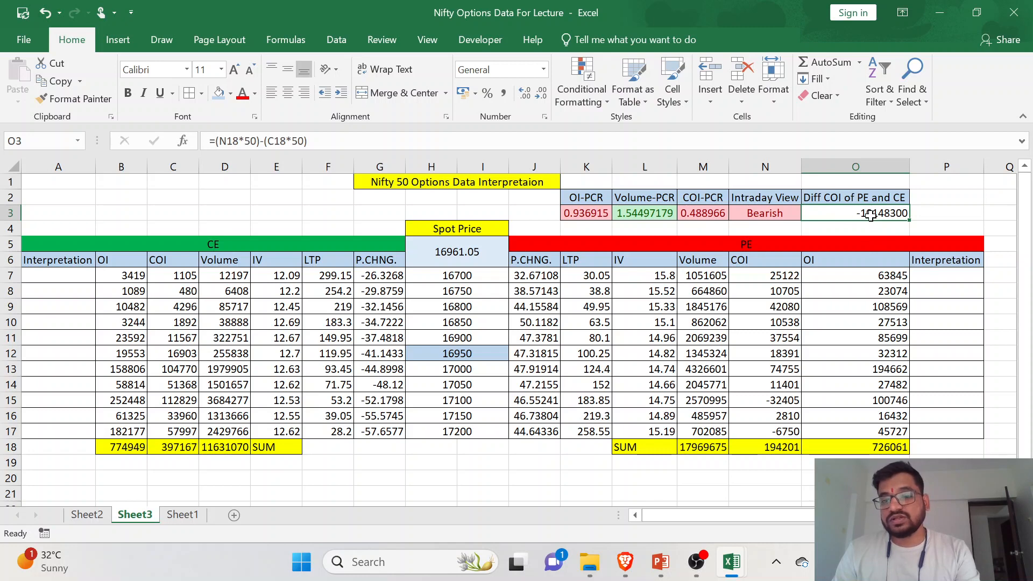
click(877, 271)
click(872, 216)
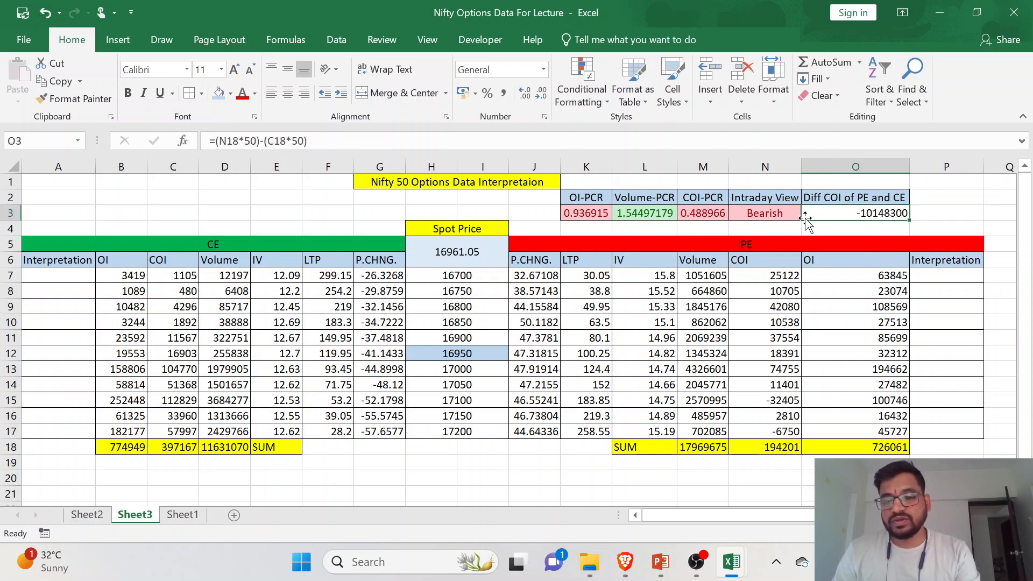
click(897, 370)
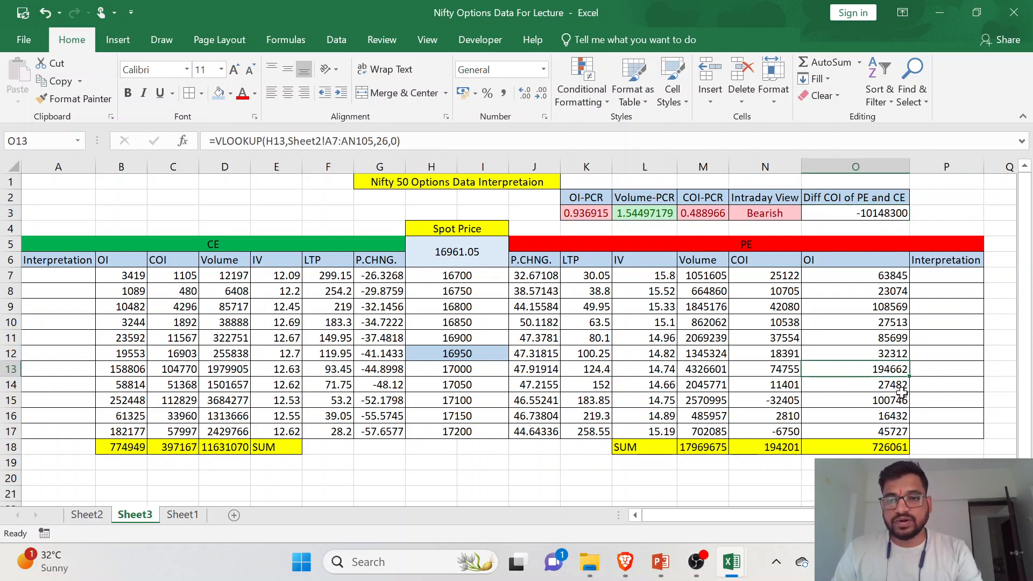
- Add a conditional formatting rule to O3 giving values greater than 0 Green Fill with Dark Green Text
click(832, 219)
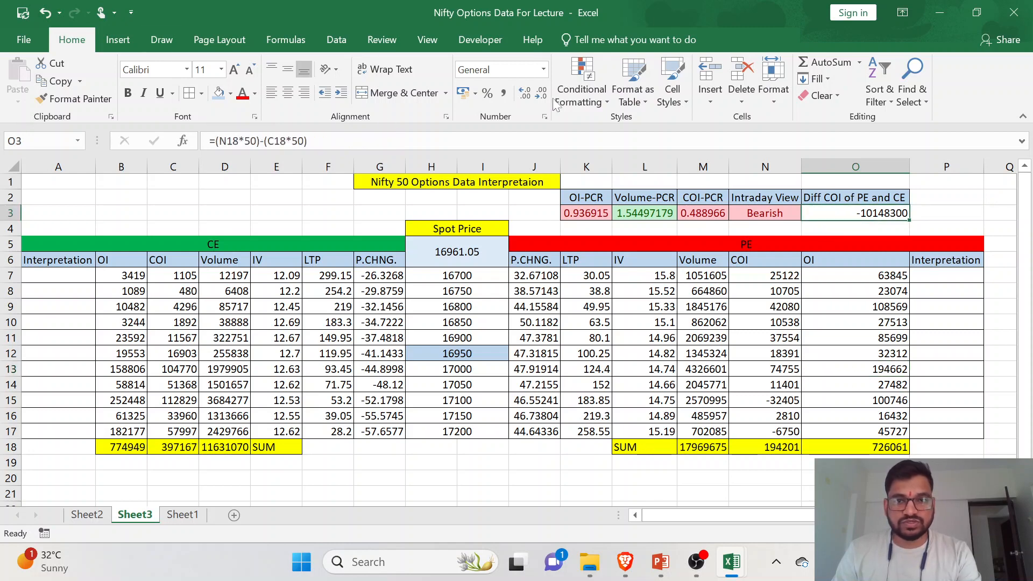
click(579, 103)
mouse_move(637, 128)
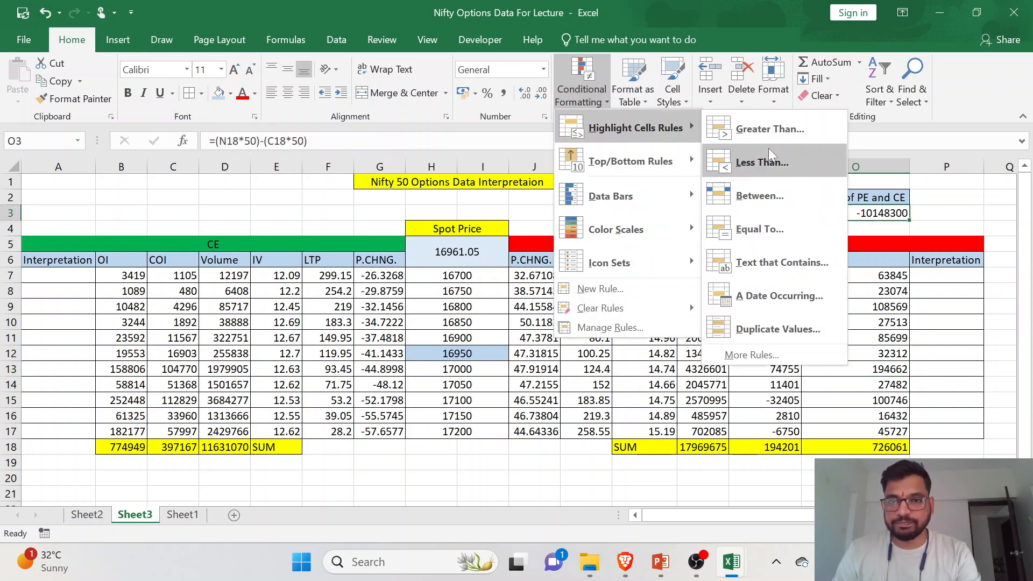
click(812, 139)
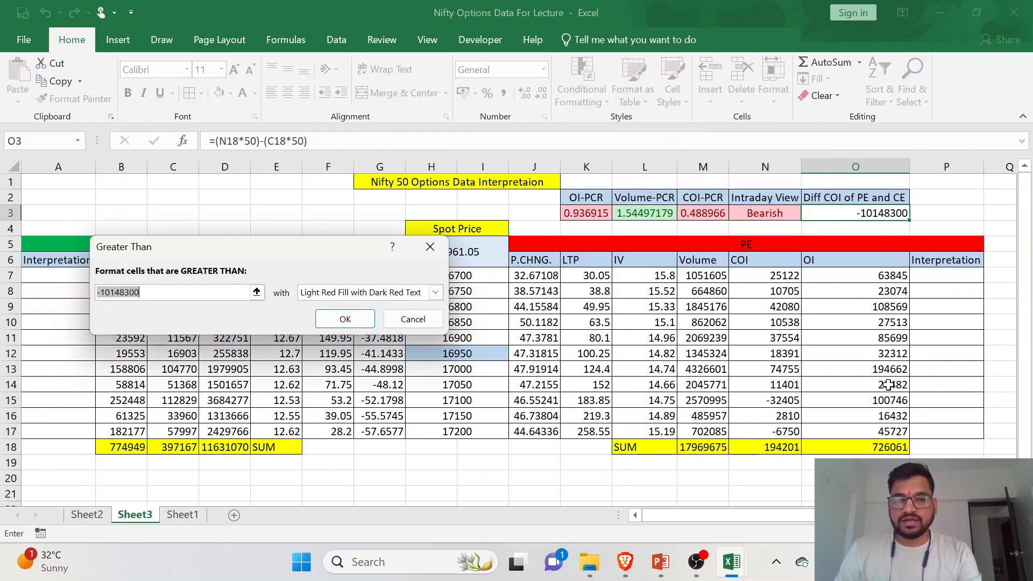
text(0)
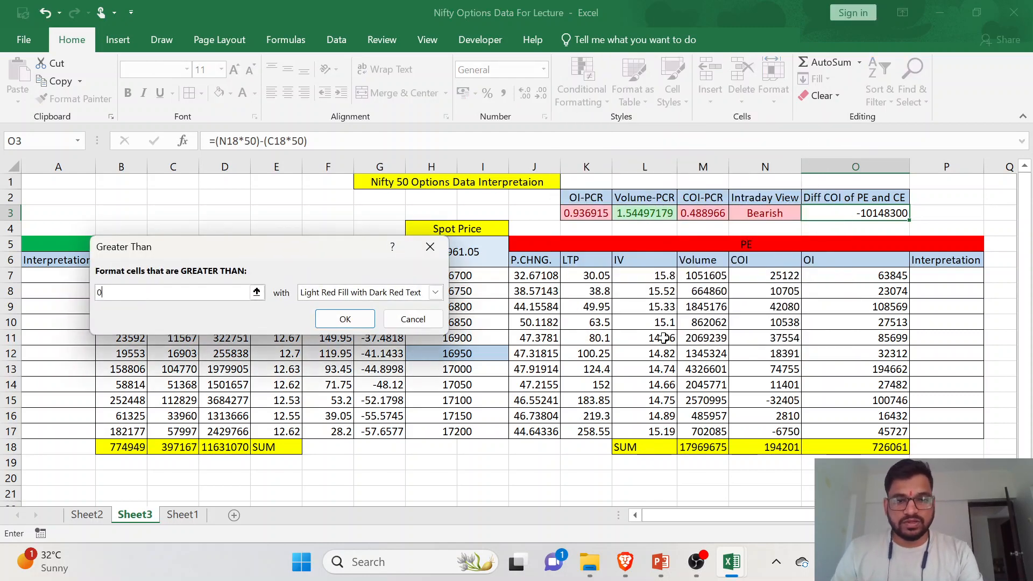
click(435, 292)
click(361, 329)
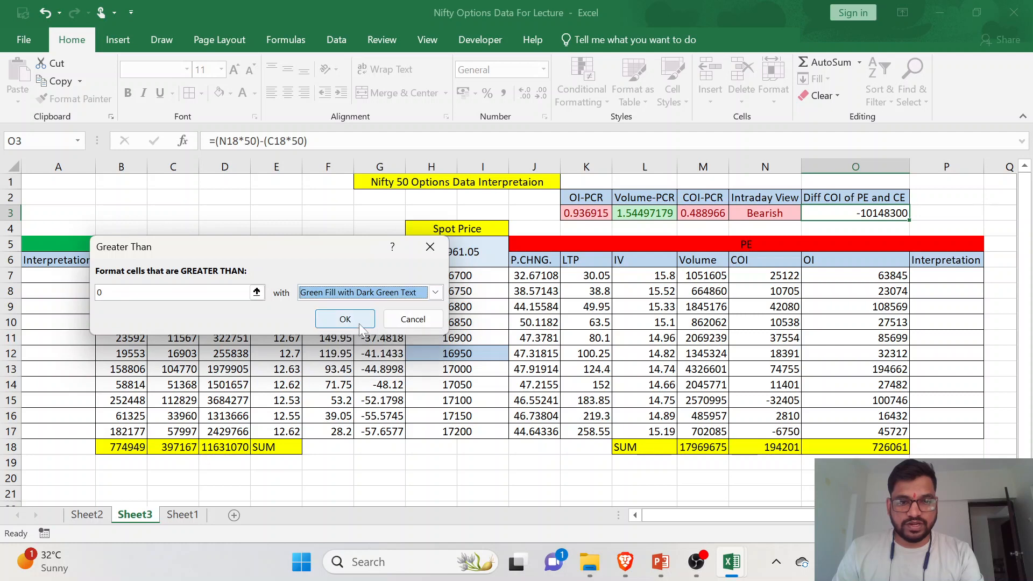
click(345, 318)
- Add a conditional formatting rule to O3 giving values less than 0 Light Red Fill with Dark Red Text
click(585, 96)
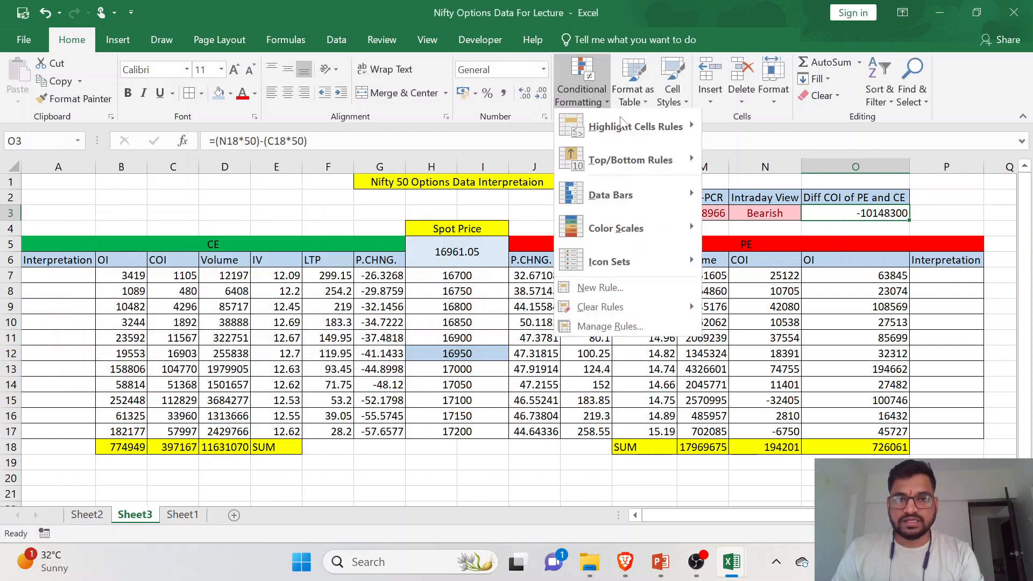
mouse_move(620, 129)
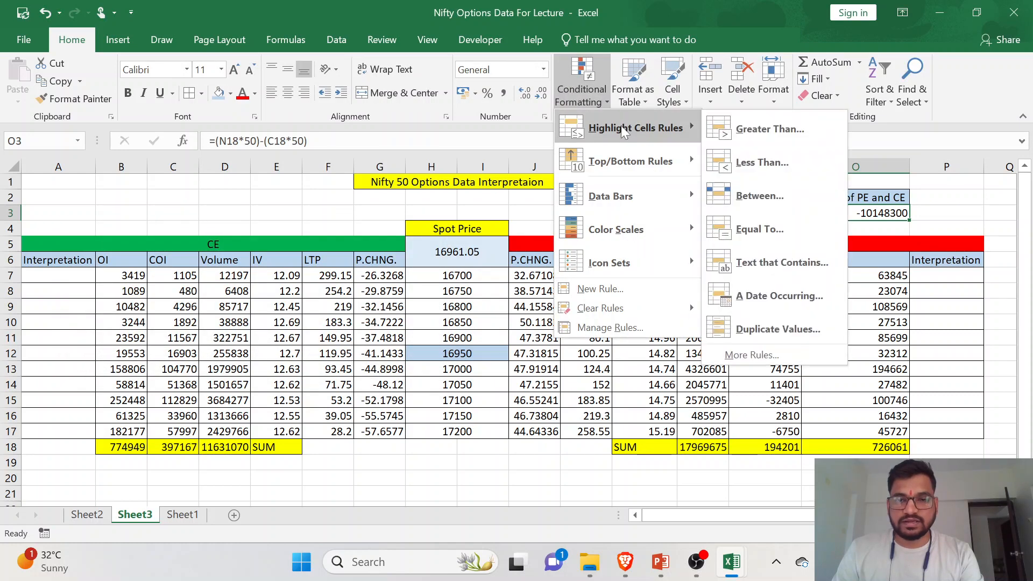
click(755, 167)
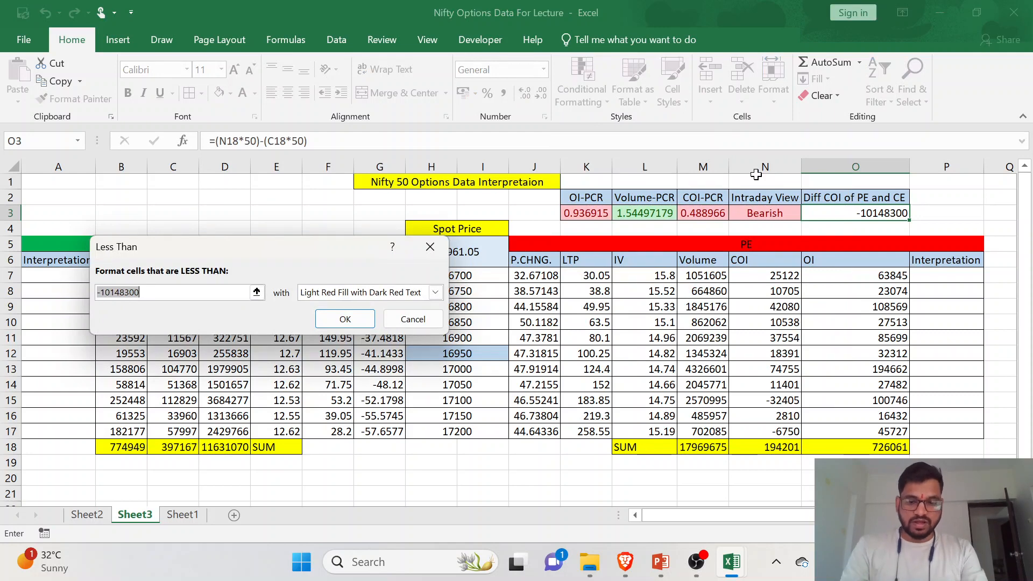
text(0)
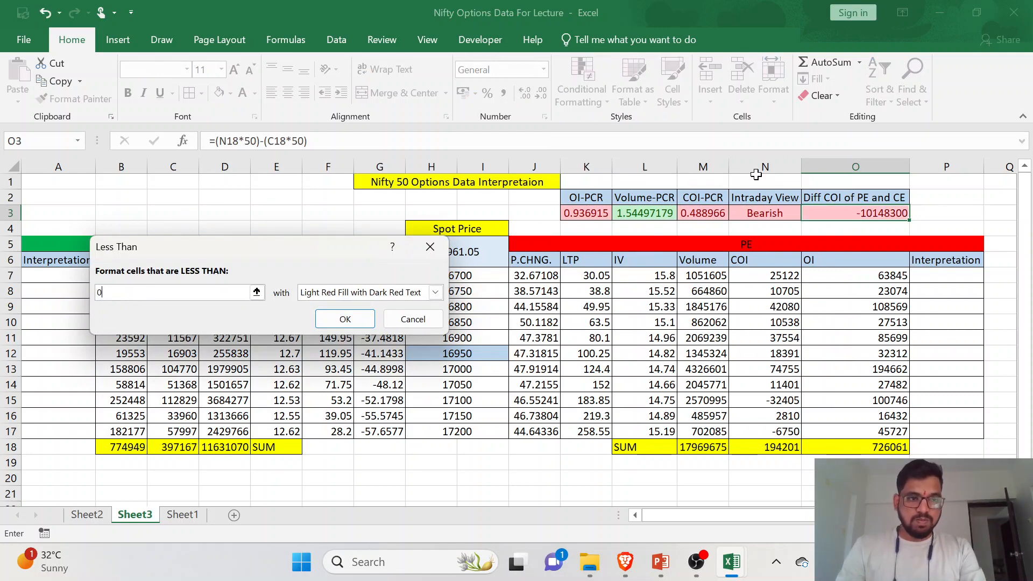
click(345, 319)
click(806, 338)
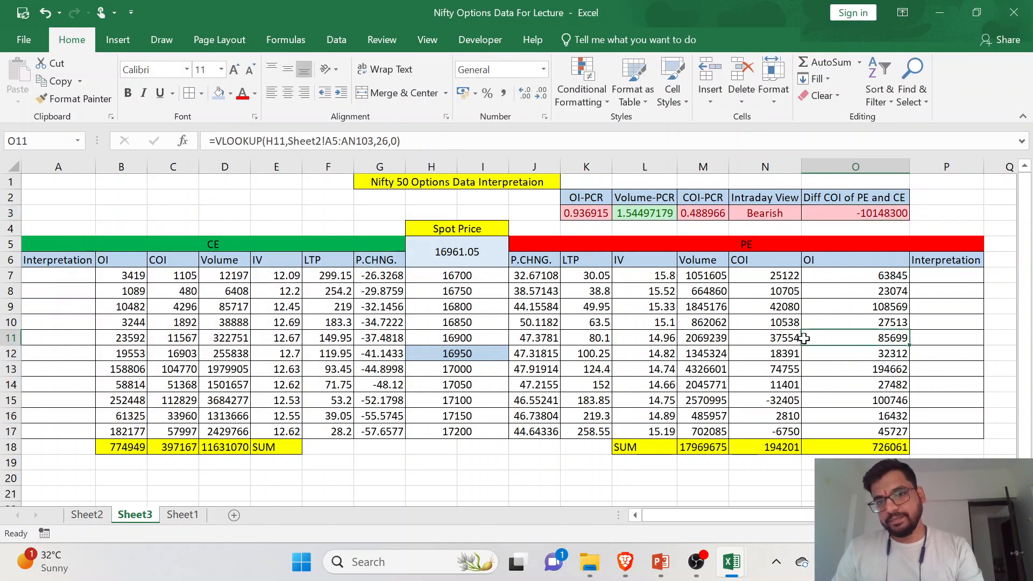
- Center the Diff COI of PE and CE heading and its value in O2:O3
click(858, 215)
click(824, 203)
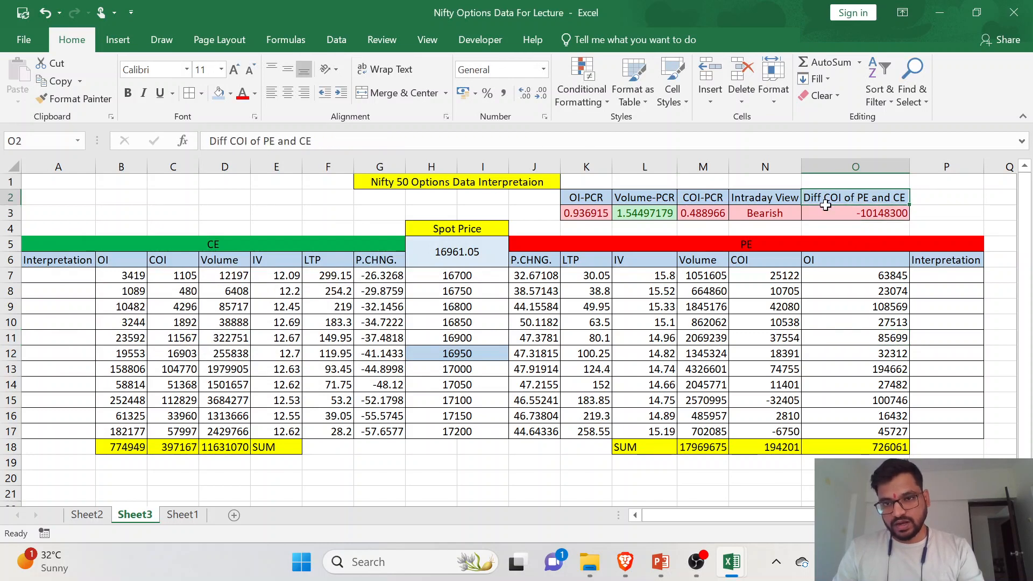
drag(824, 204, 839, 214)
click(288, 92)
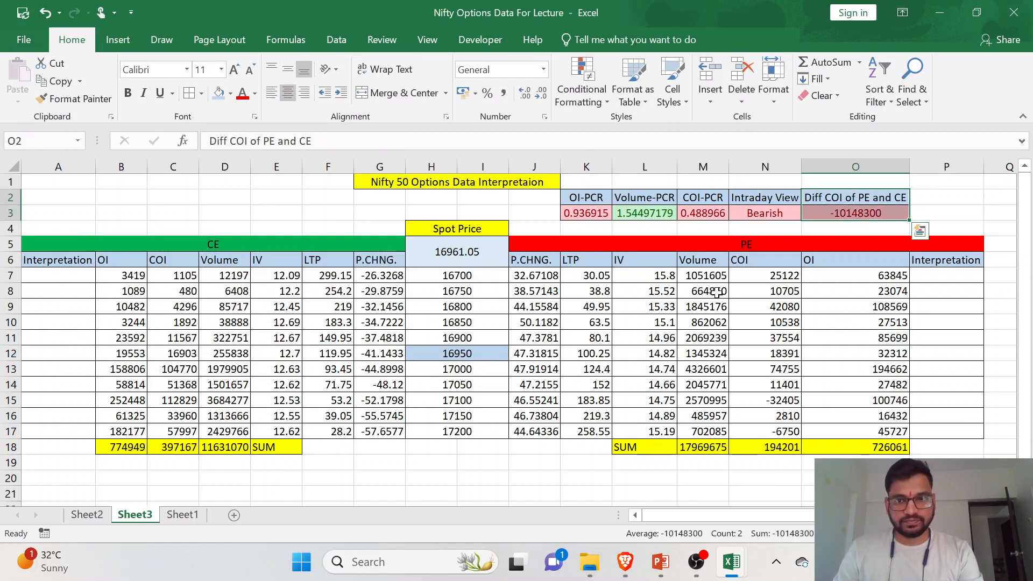
click(841, 350)
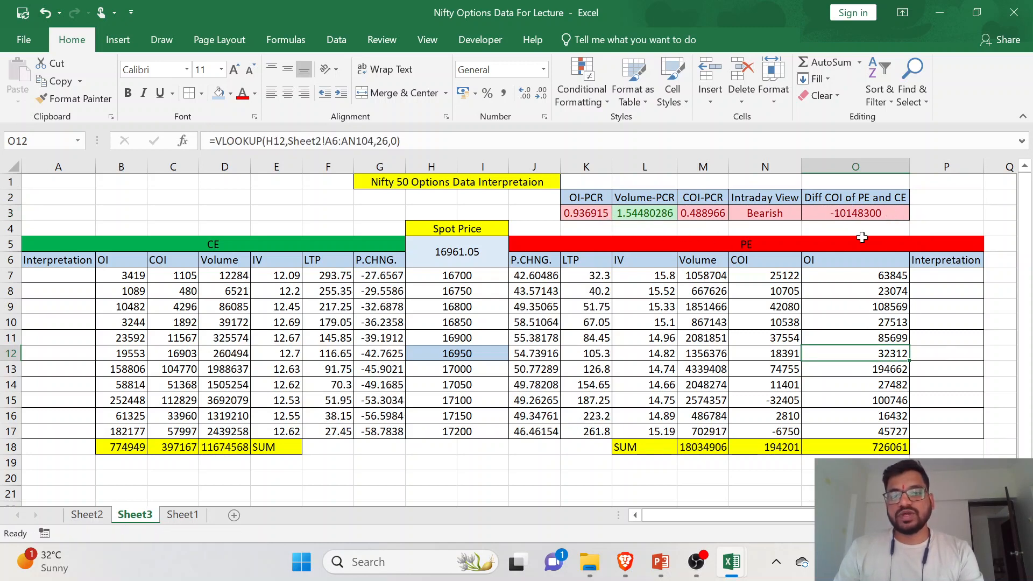
- Check the NIFTY MAR FUT chart in the browser, and examine the 16950 strike row back in the Excel sheet
key(alt+Tab)
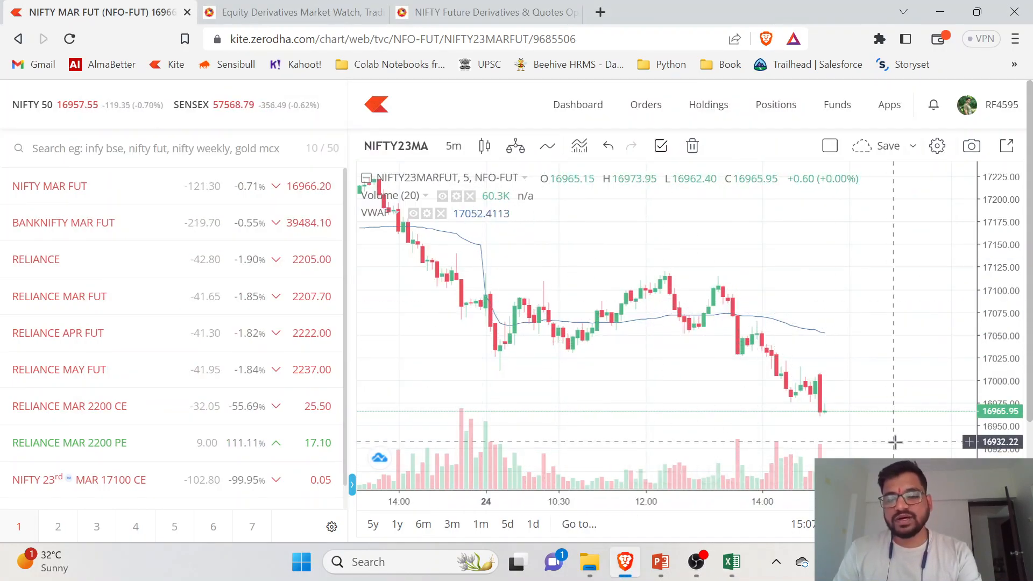
key(alt+Tab)
click(887, 312)
click(943, 339)
click(898, 351)
click(962, 355)
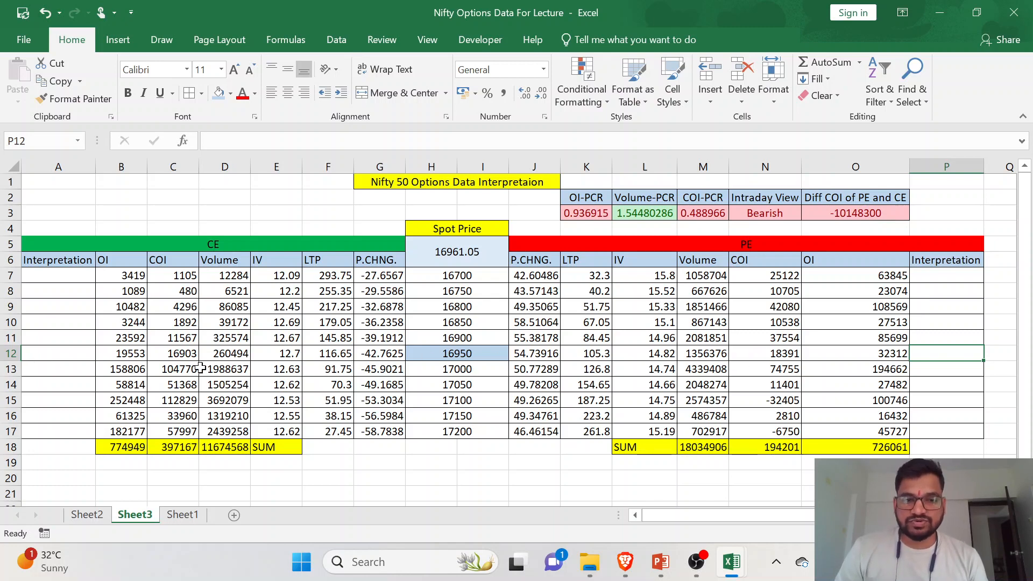
click(437, 352)
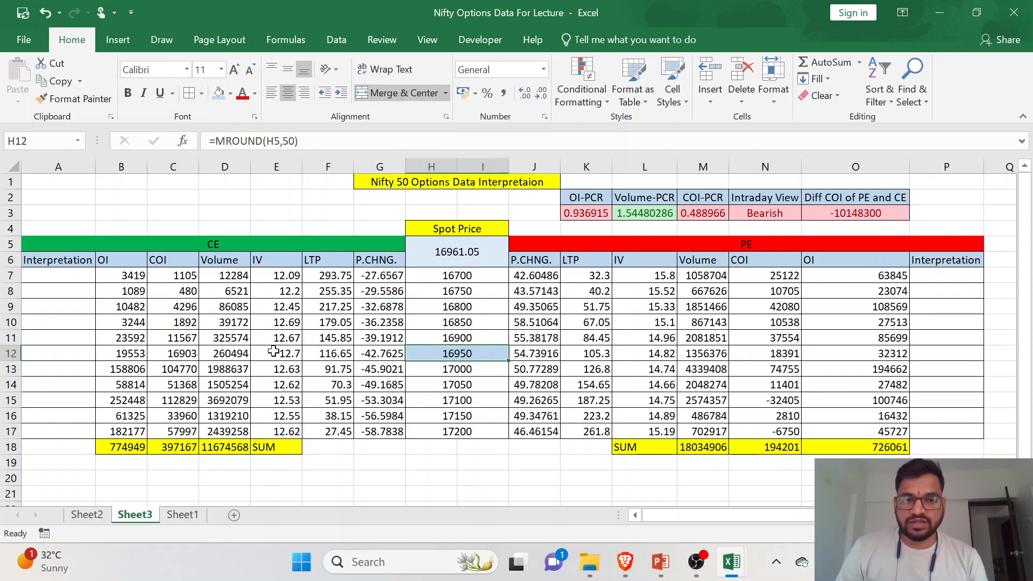
click(12, 353)
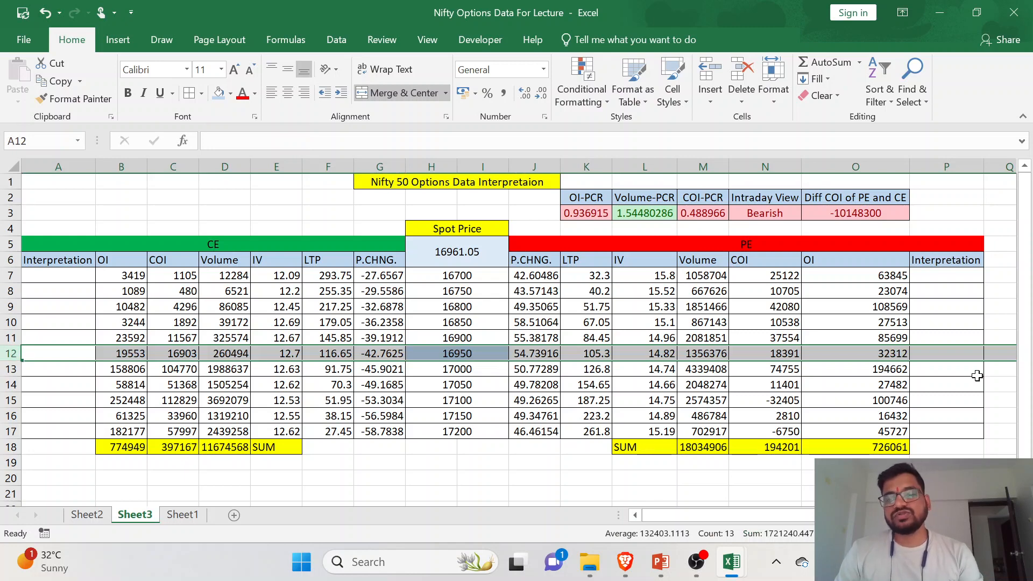
click(954, 355)
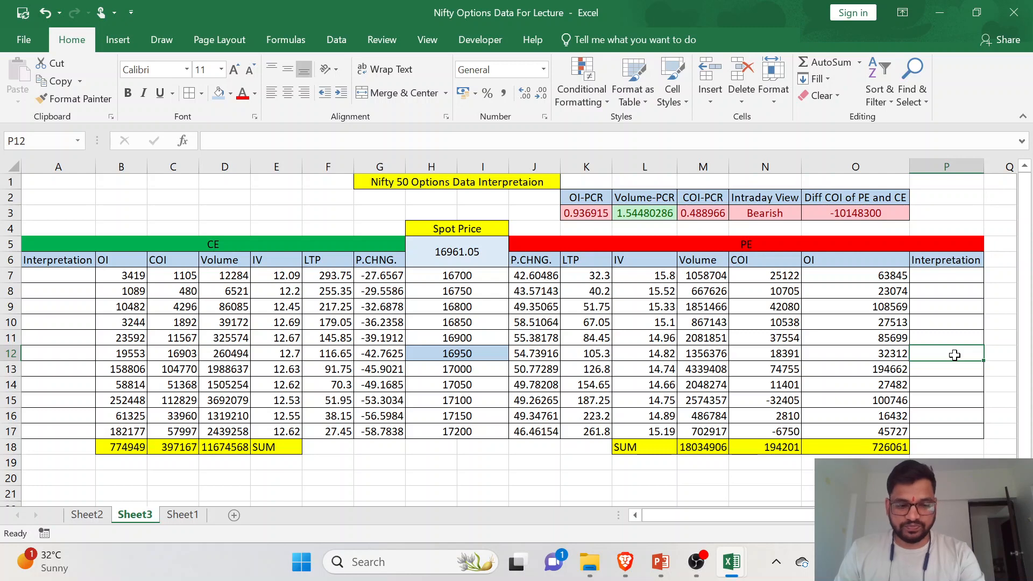
click(950, 276)
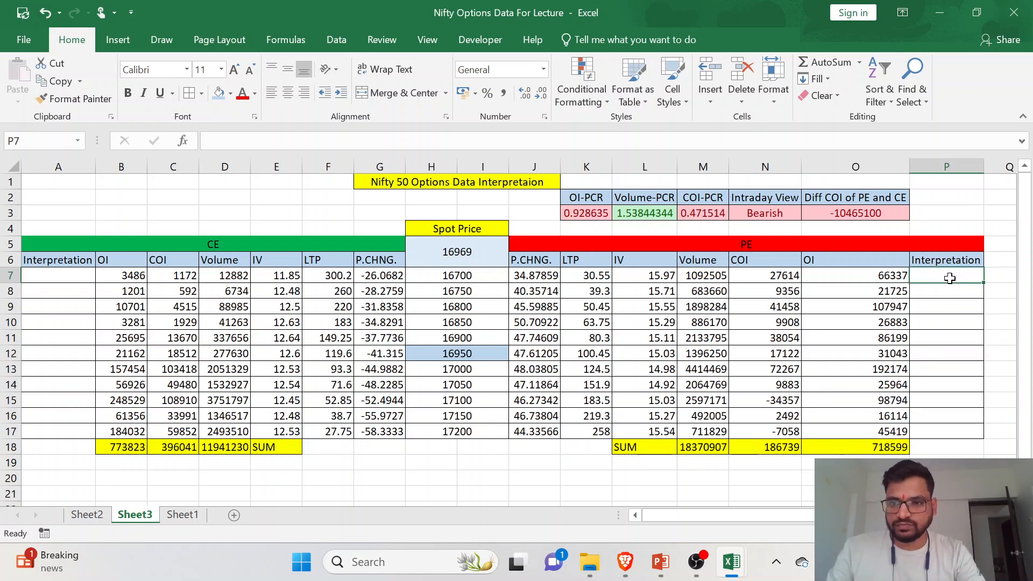
key(ctrl+a)
click(948, 281)
key(ctrl+a)
click(953, 284)
click(952, 277)
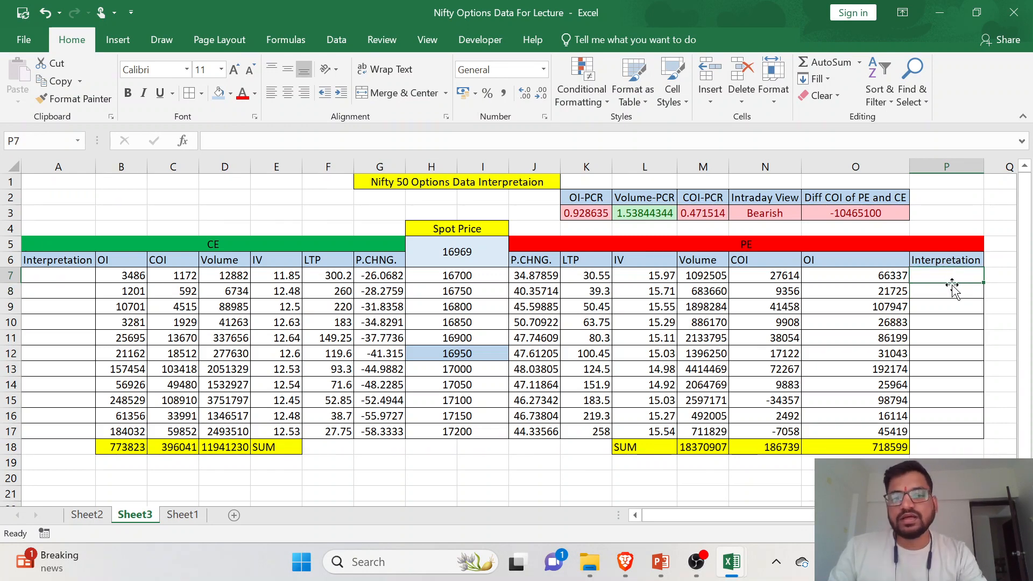
- Compare the PE COI and P.CHNG. values at several strikes as the basis for the Interpretation column
click(778, 275)
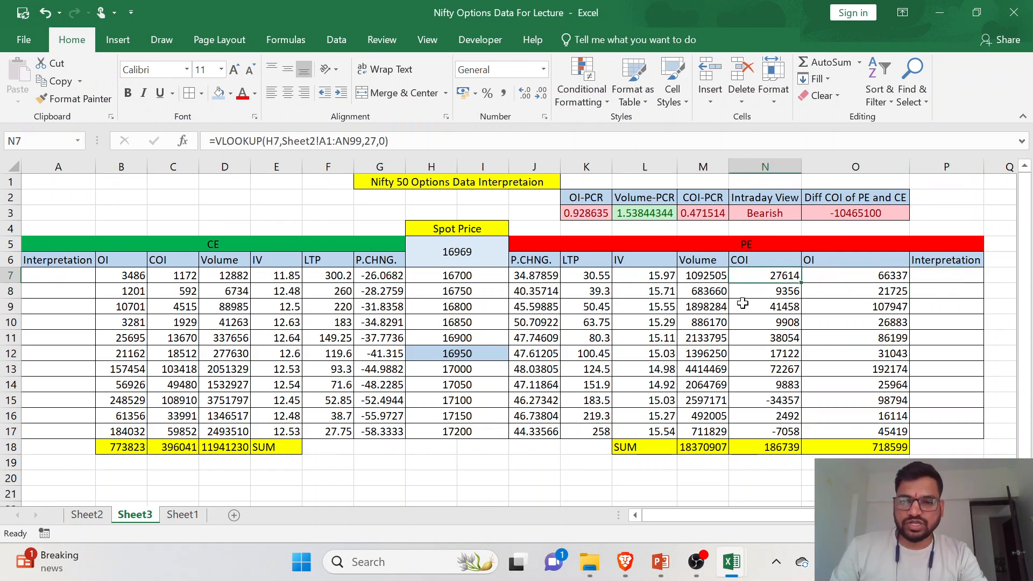
click(537, 281)
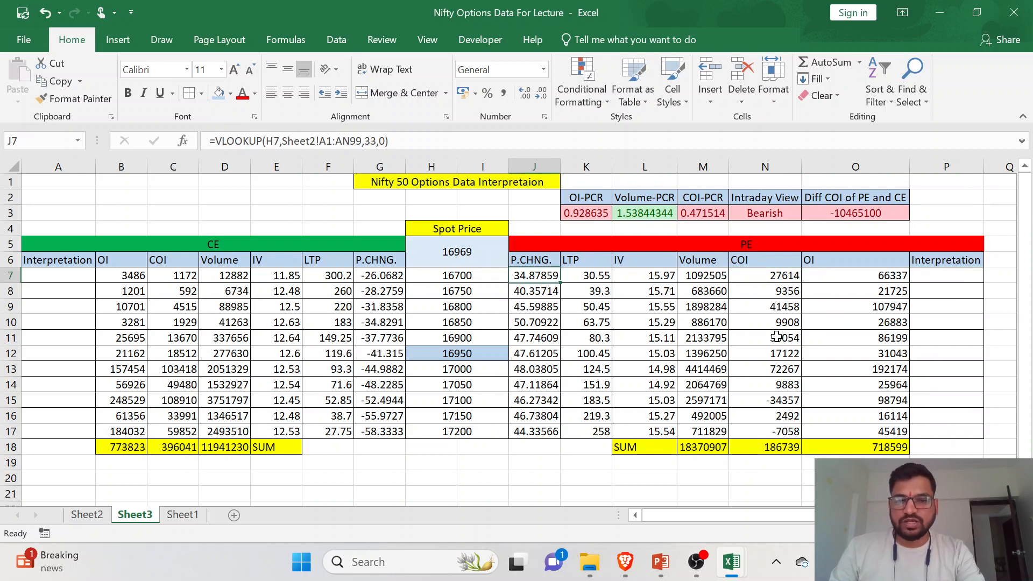
click(536, 337)
click(760, 365)
click(543, 366)
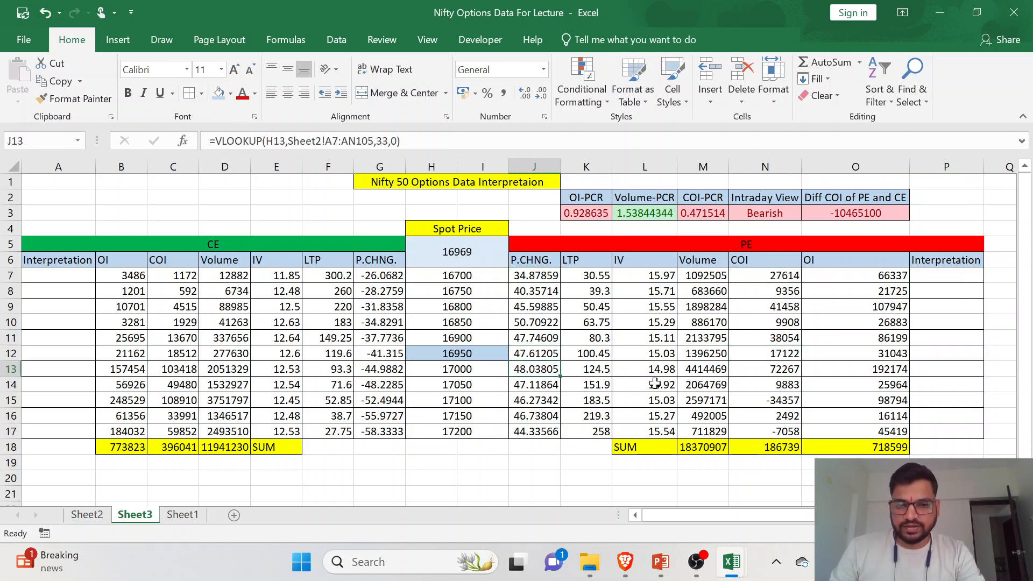
click(532, 313)
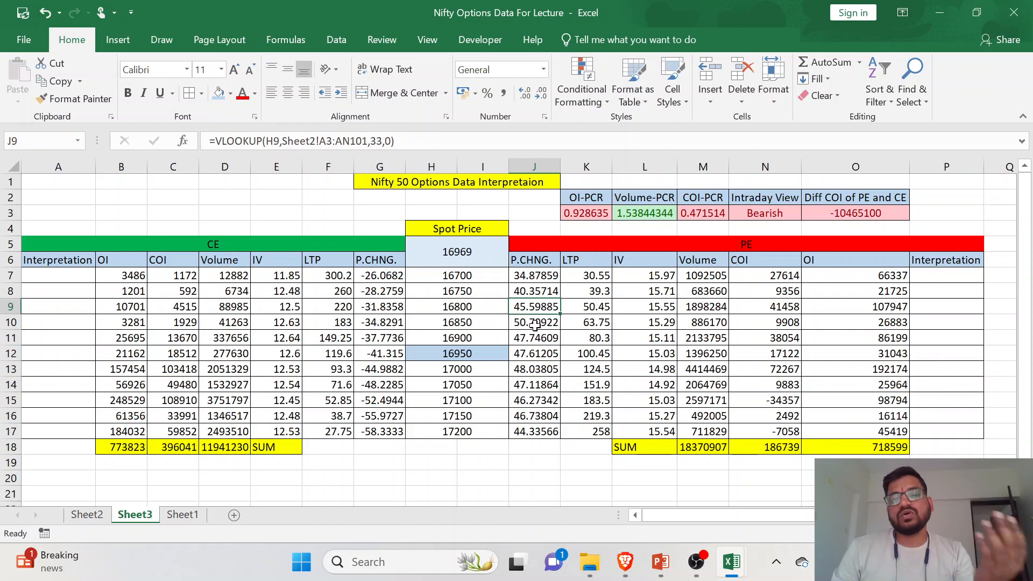
click(768, 337)
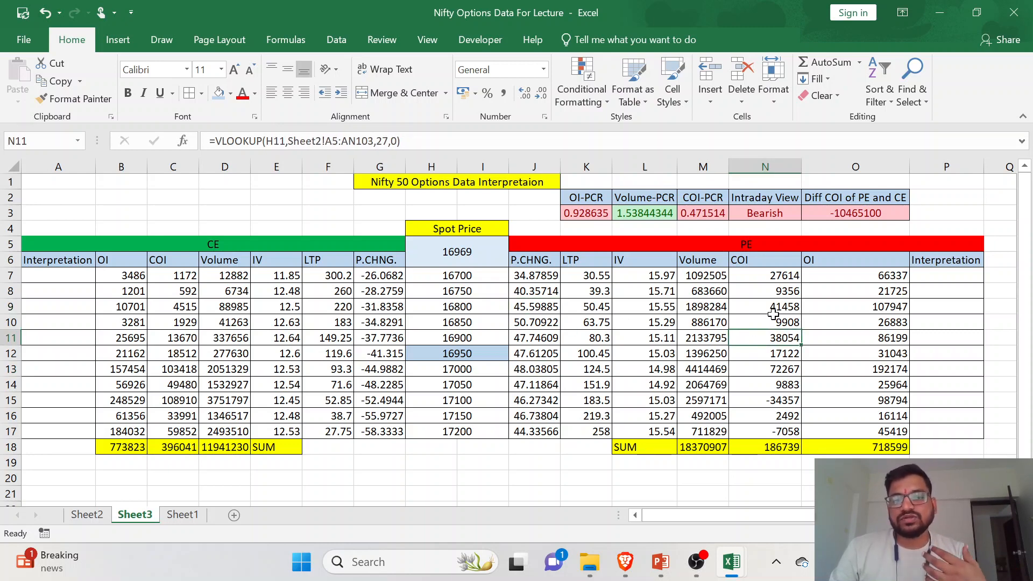
click(951, 291)
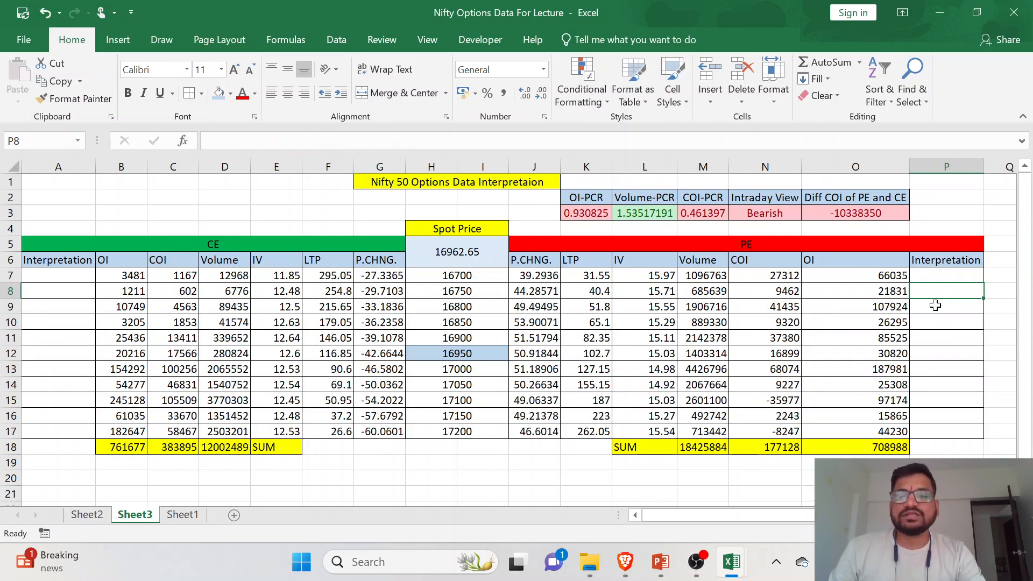
- Start an IF formula in P7 with an AND test whose first condition is N7>0, the PE COI
click(941, 285)
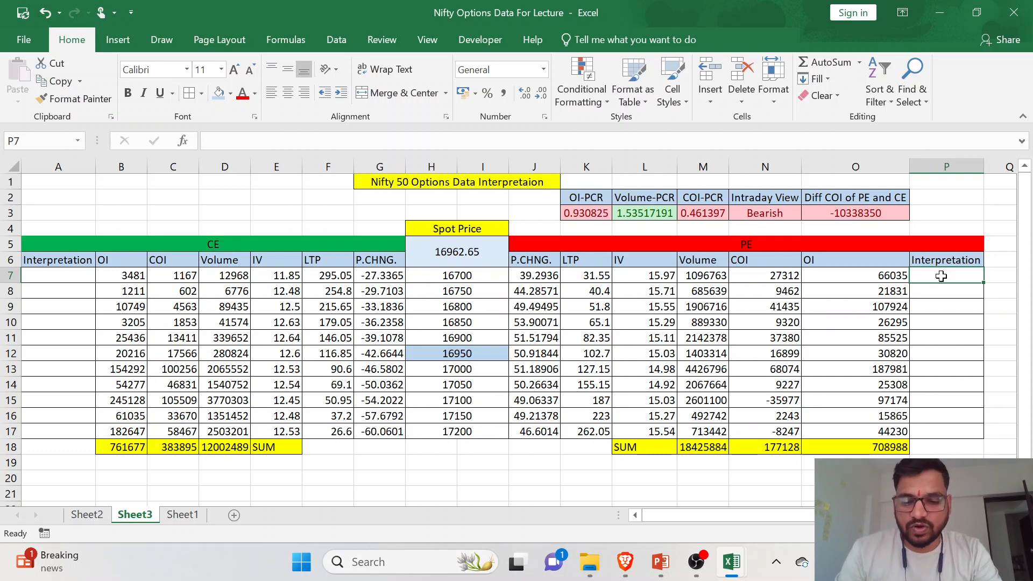
text(=)
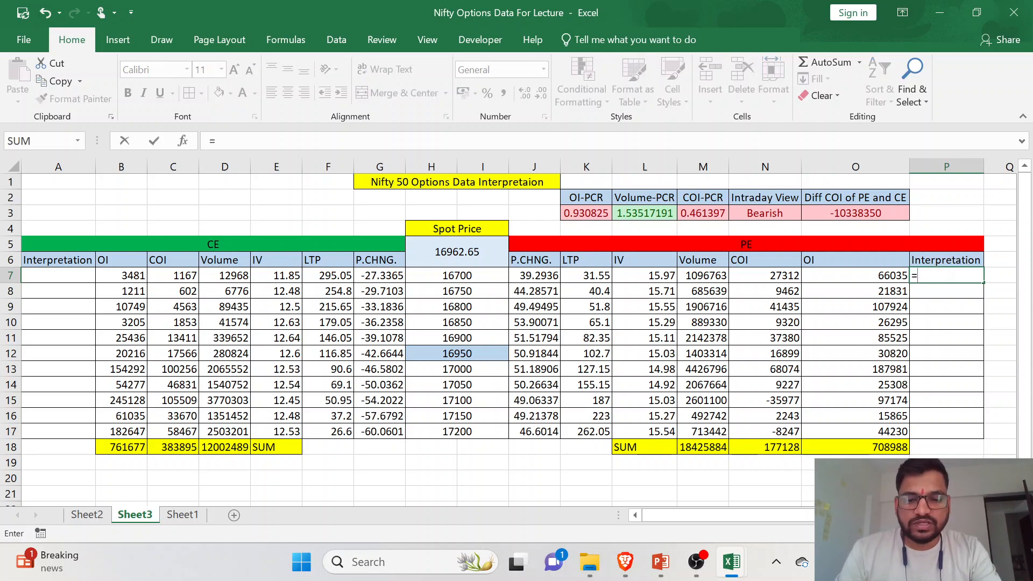
text(IF)
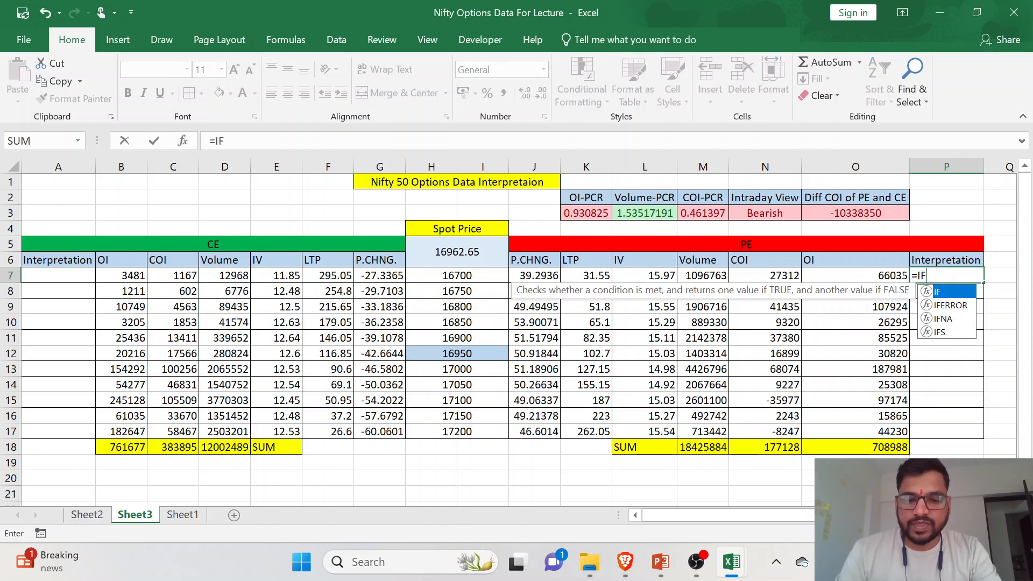
text((AND)
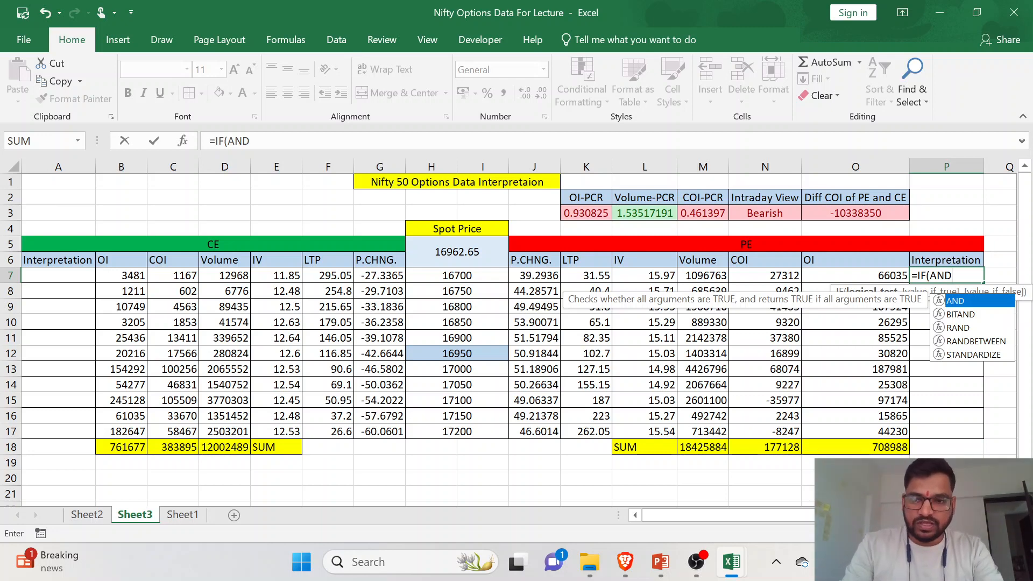
text(9)
key(BackSpace)
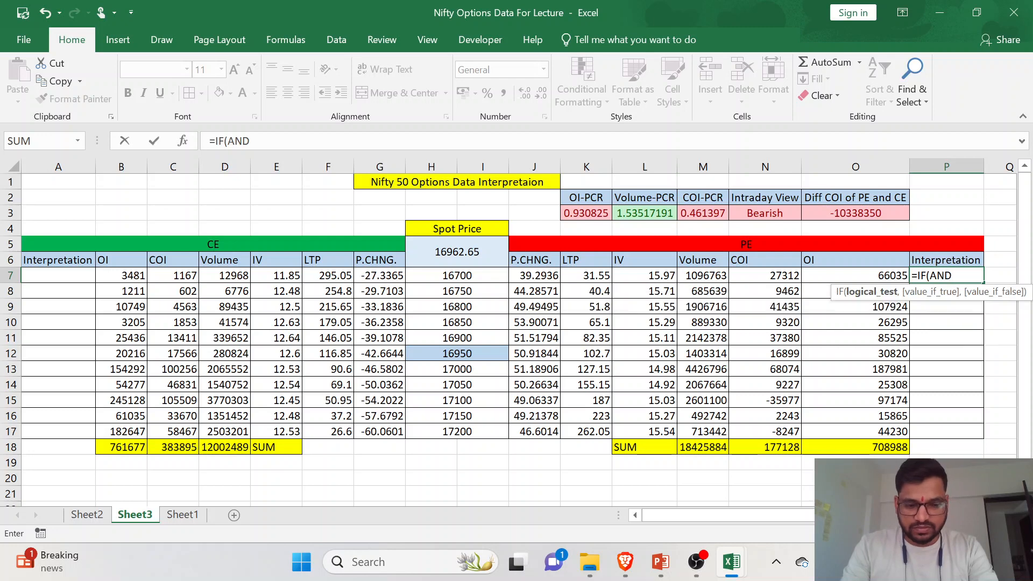
text(()
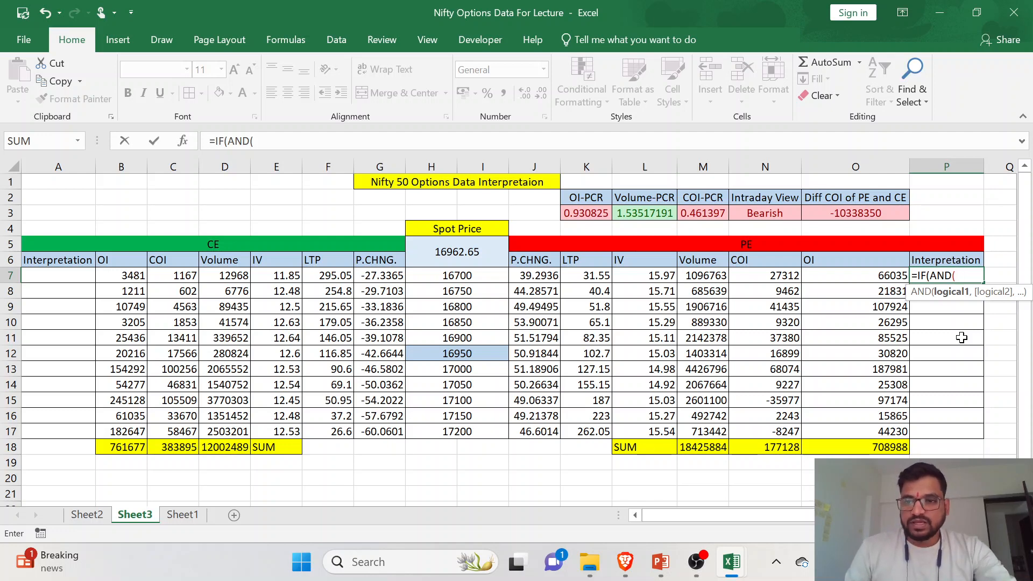
click(784, 277)
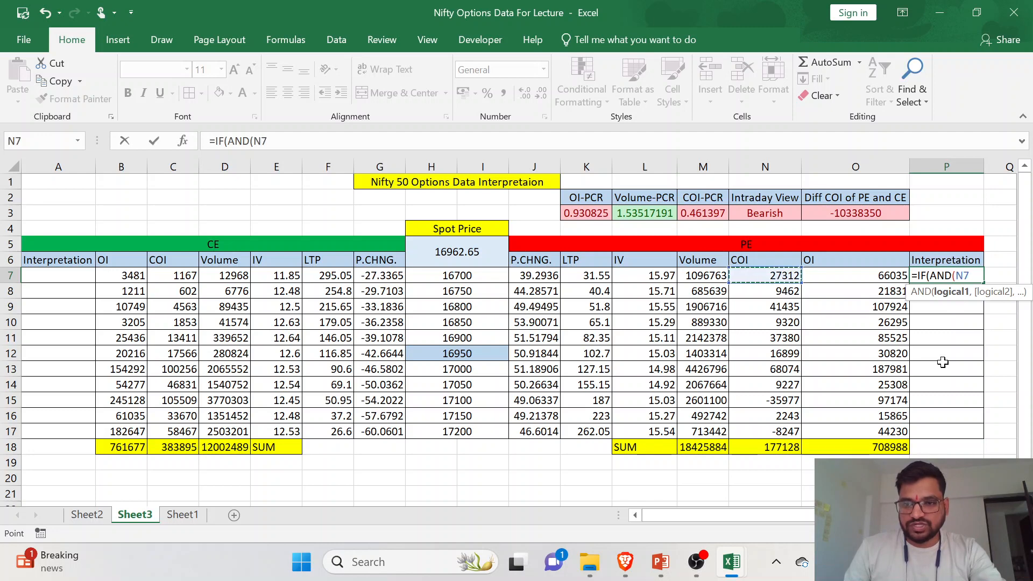
text(>)
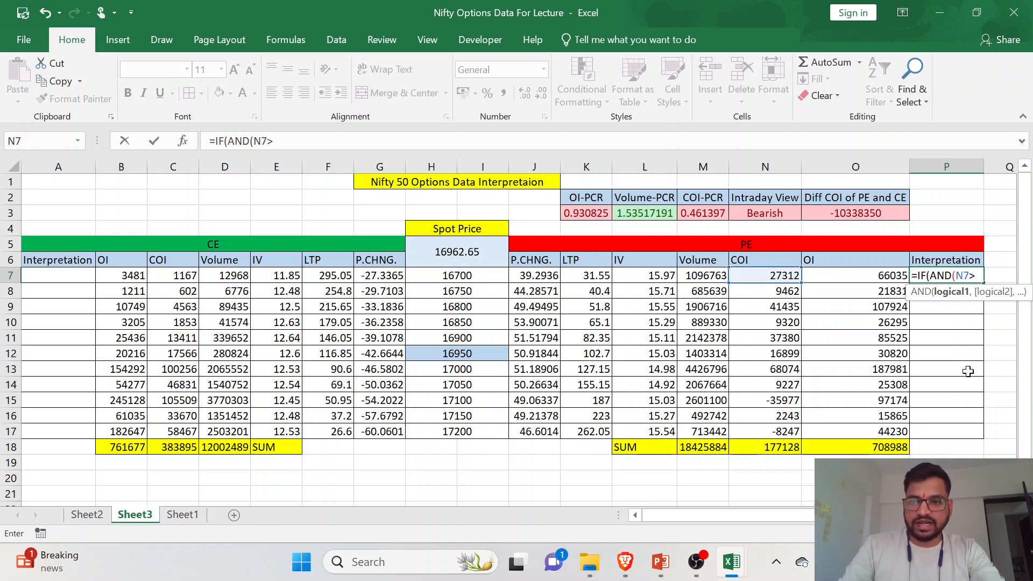
text(0)
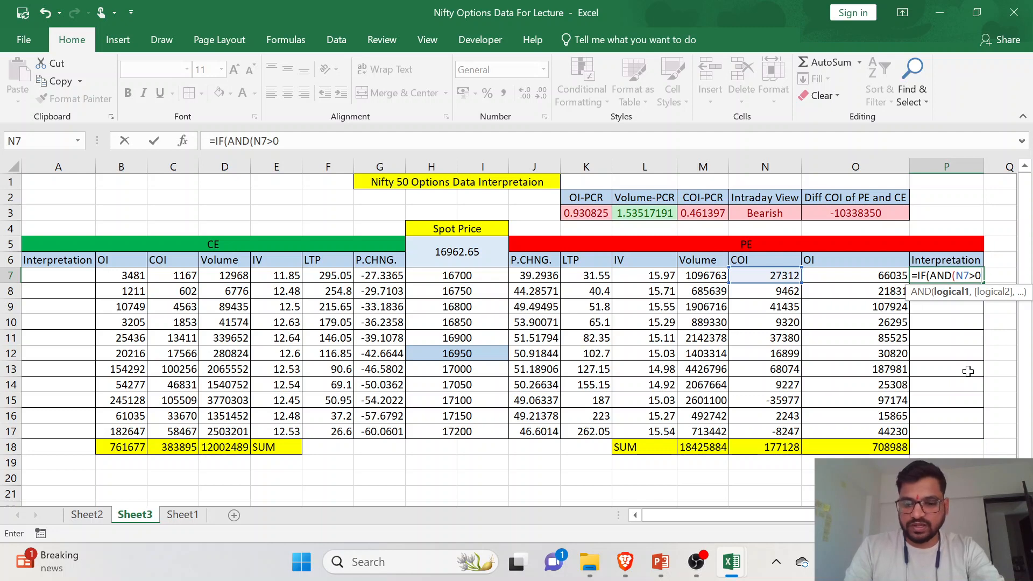
text(,)
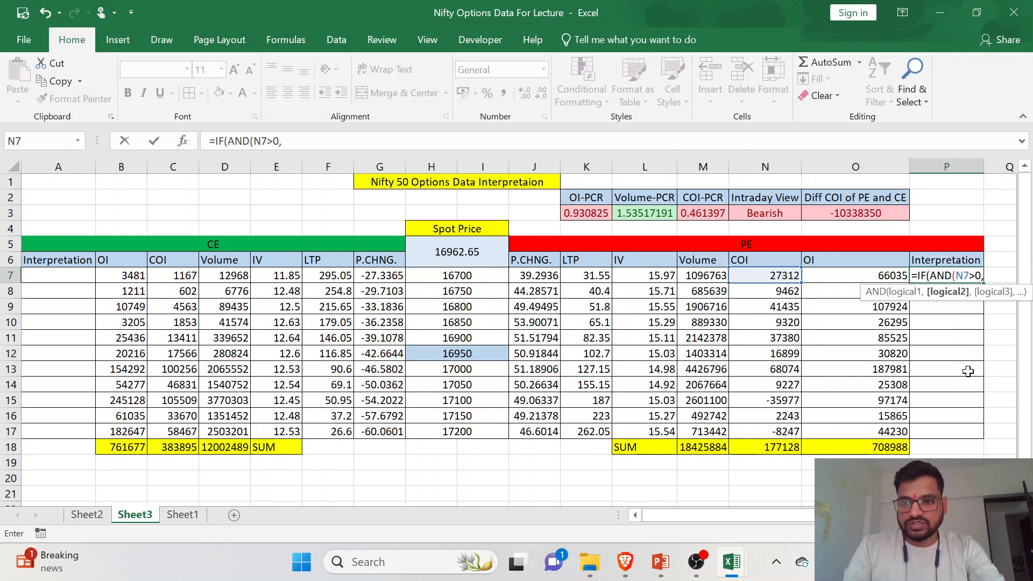
- Add J7>0, the PE P.CHNG., as the second condition of the P7 formula's AND test and close the test
click(537, 273)
text(>)
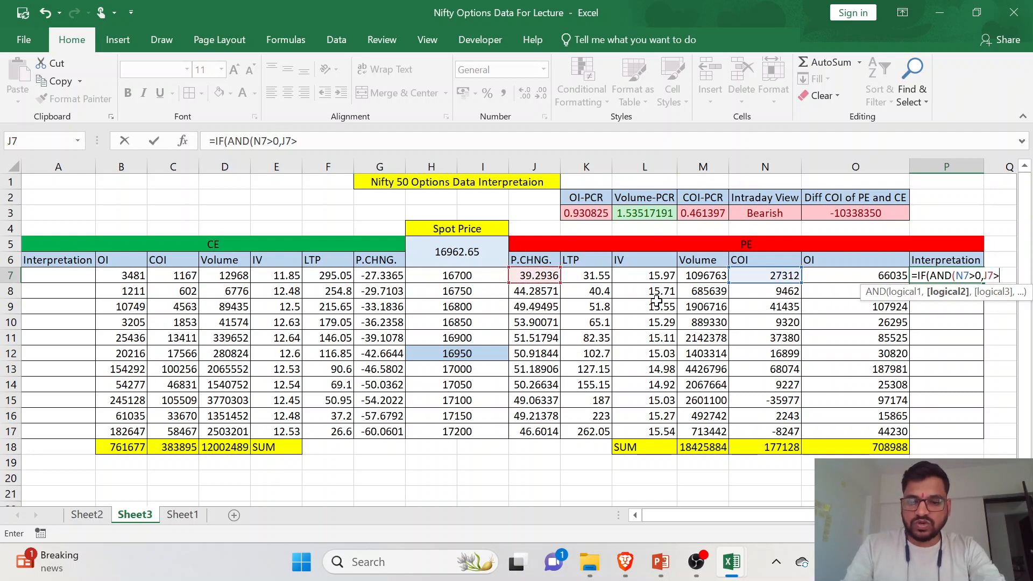
text(0)
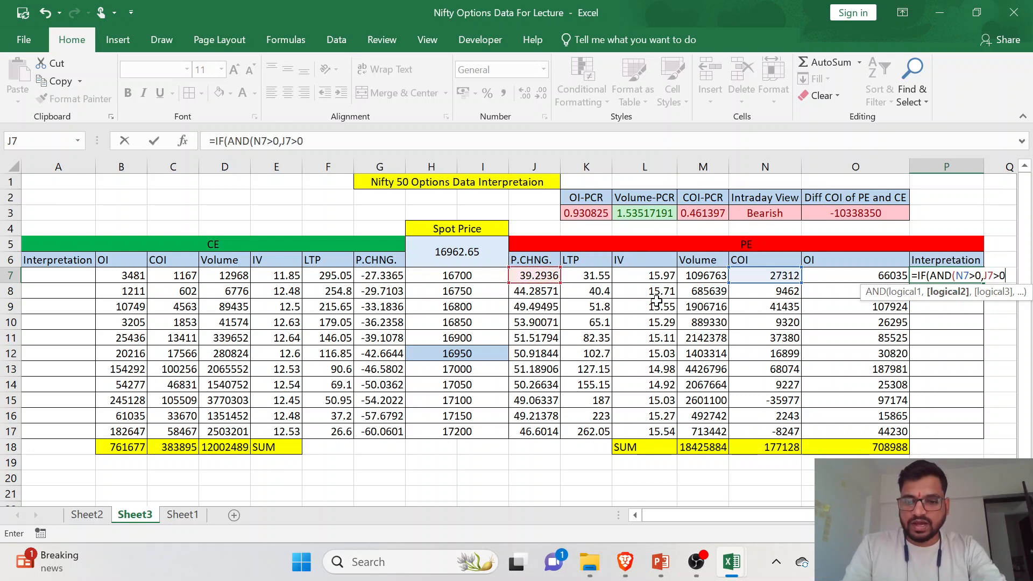
text())
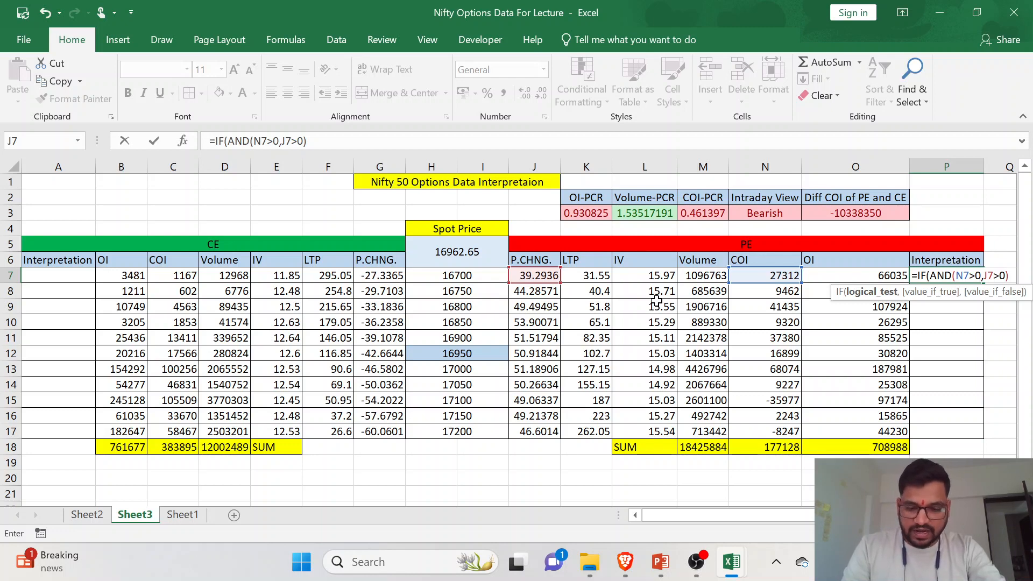
- Set "Long" as the first IF's value if true in the P7 formula
text(")
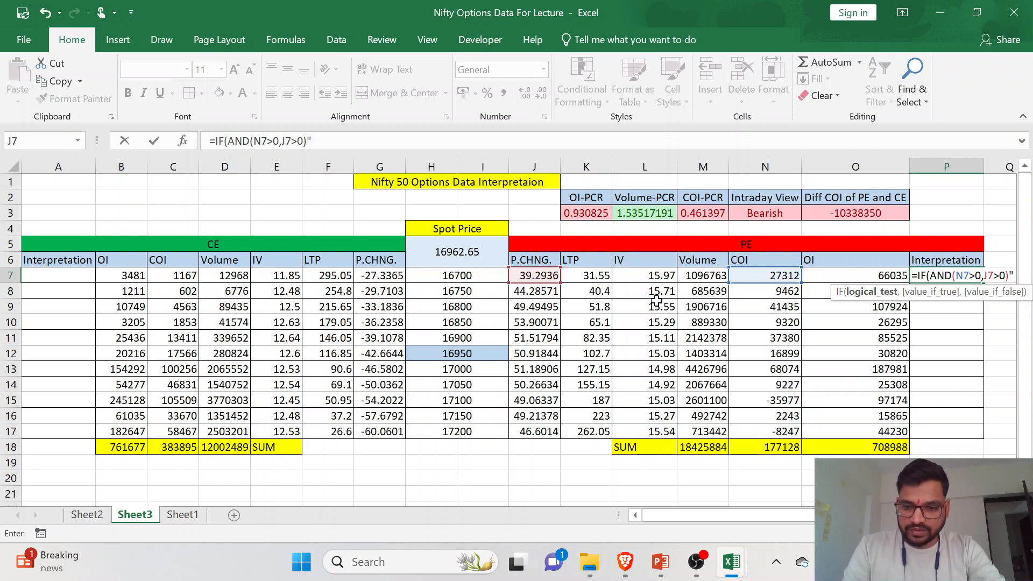
text(,)
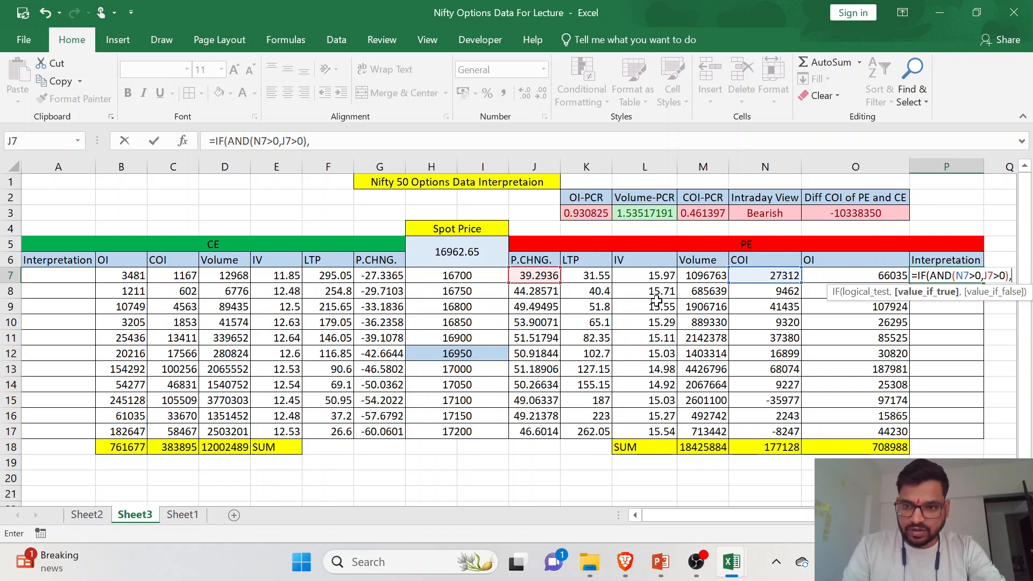
text(Long)
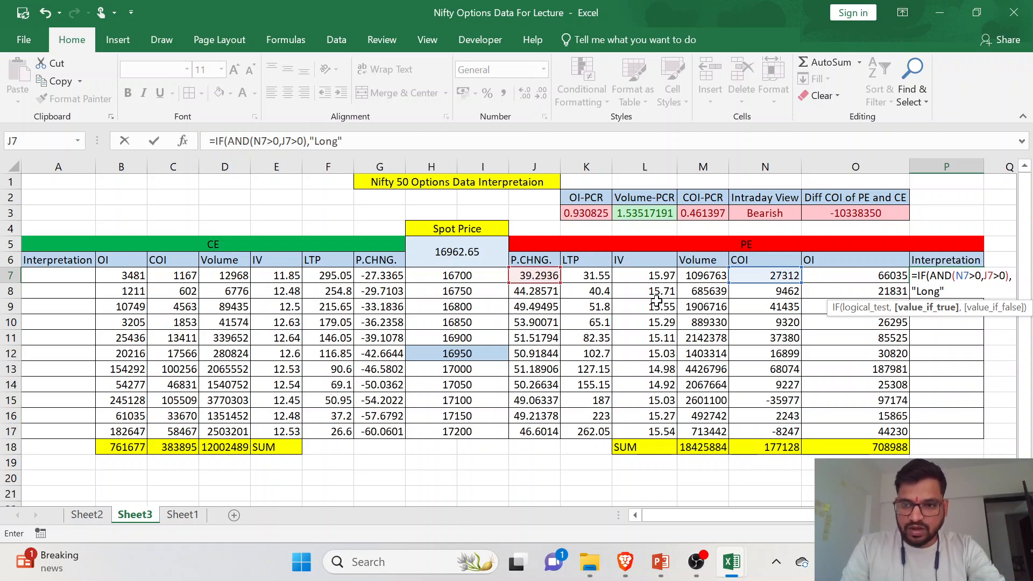
text(")
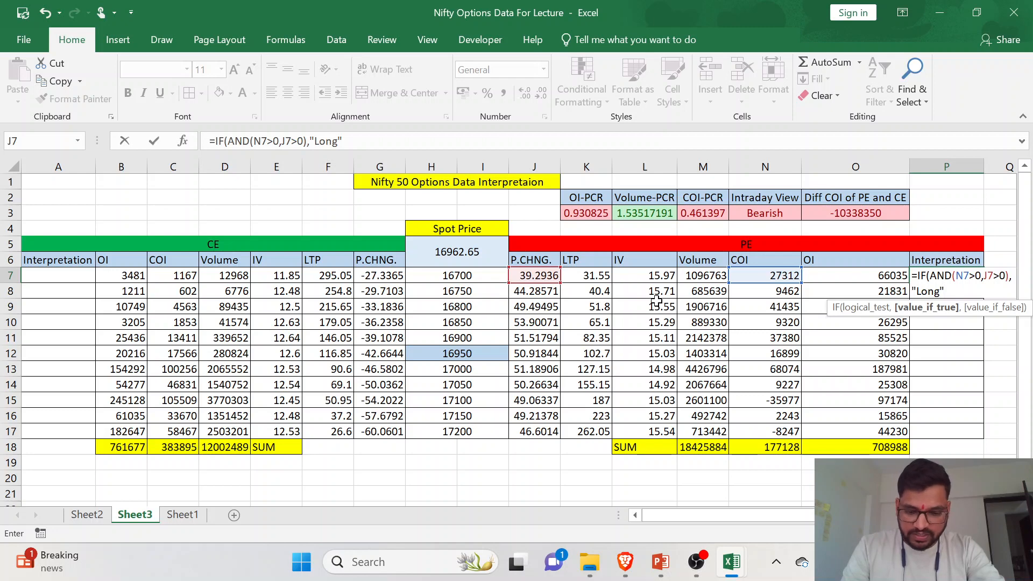
text(,)
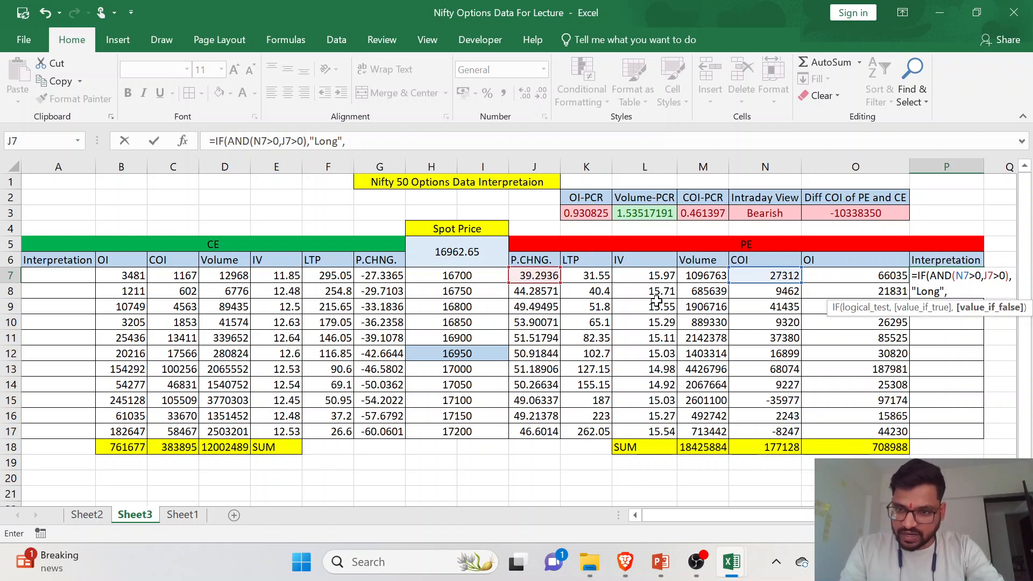
text(IF)
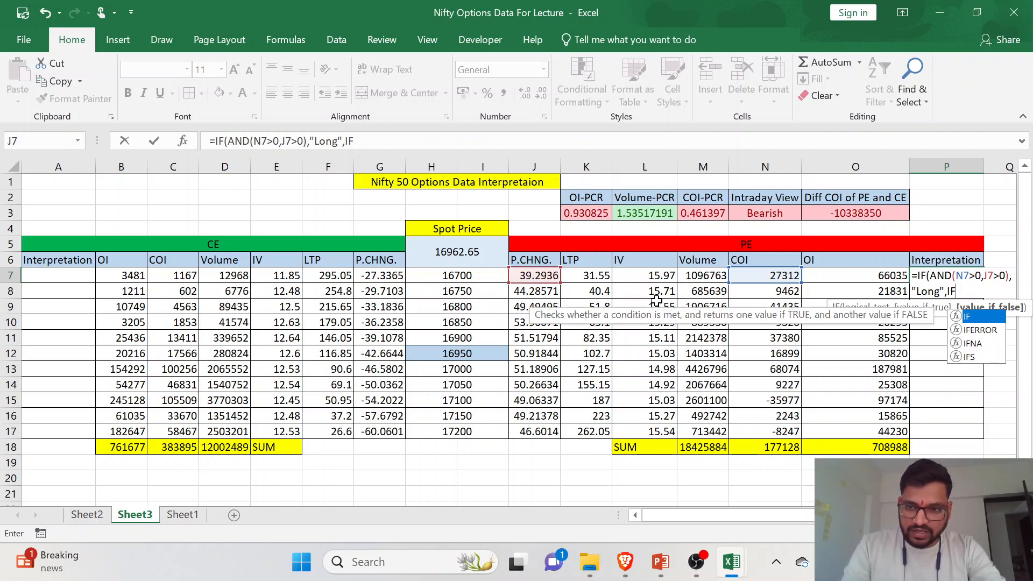
text((AND)
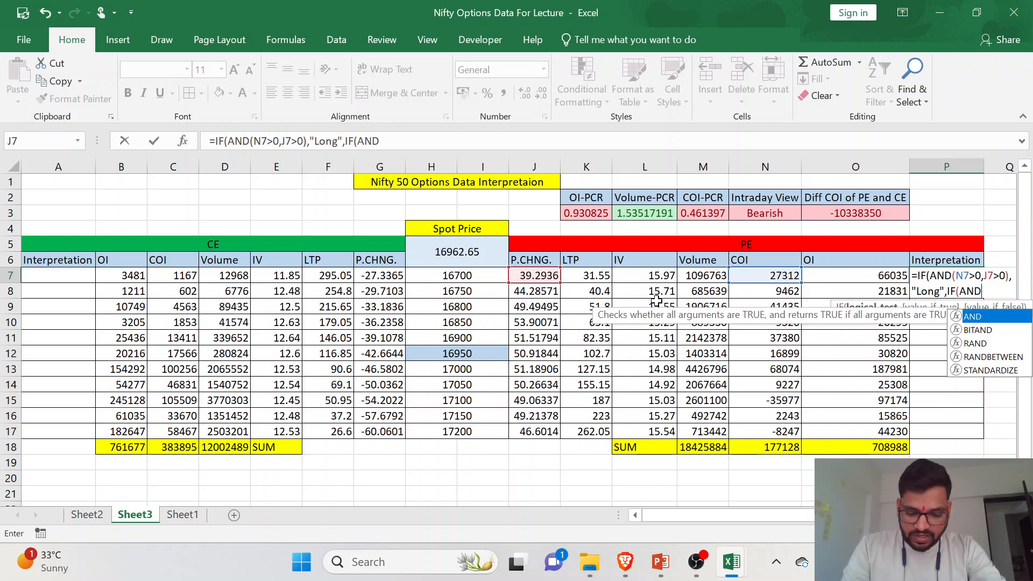
text(()
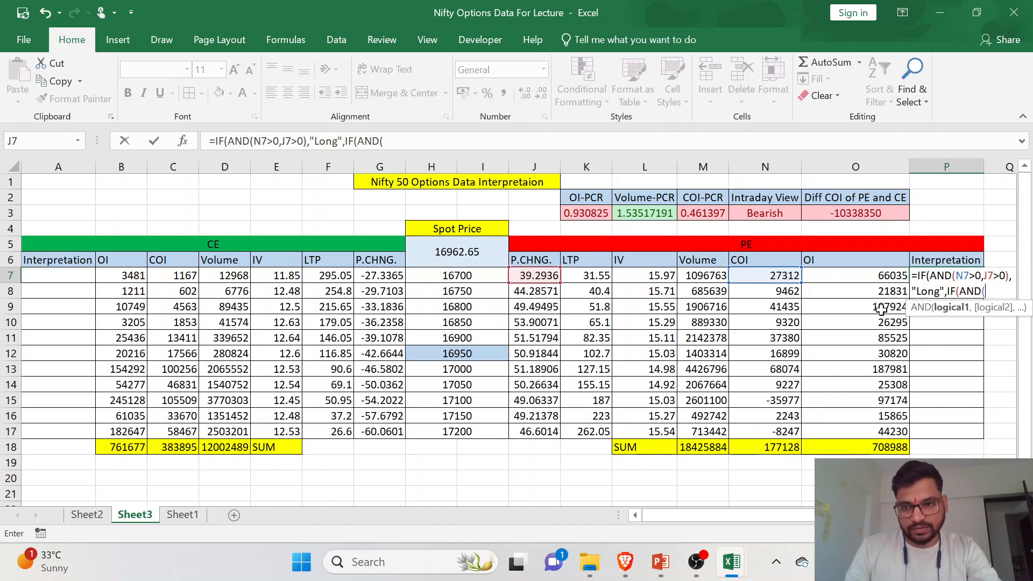
- Nest a second IF in the P7 formula with the test AND(N7<0,J7<0)
click(787, 277)
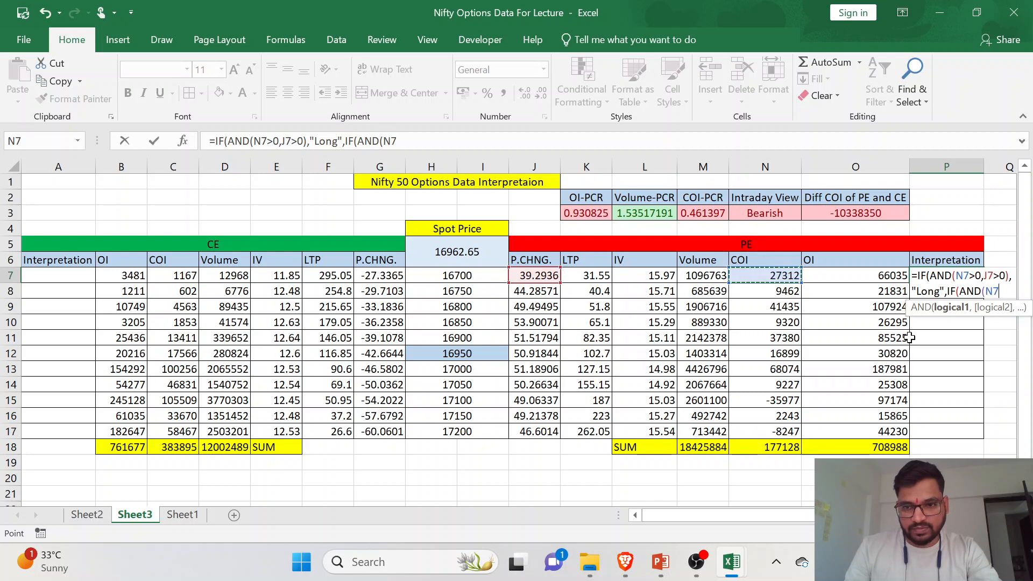
text(<0)
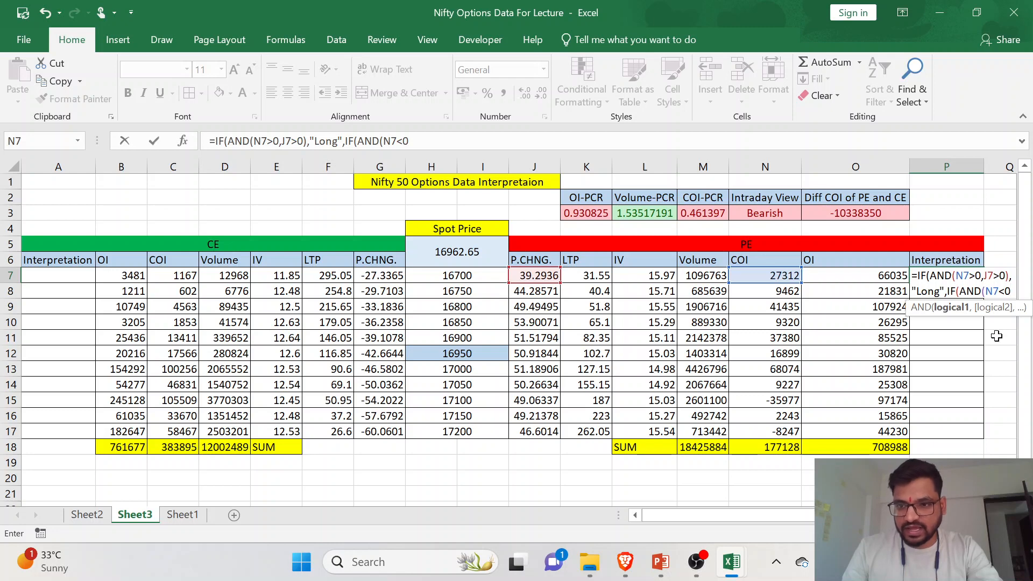
text(,)
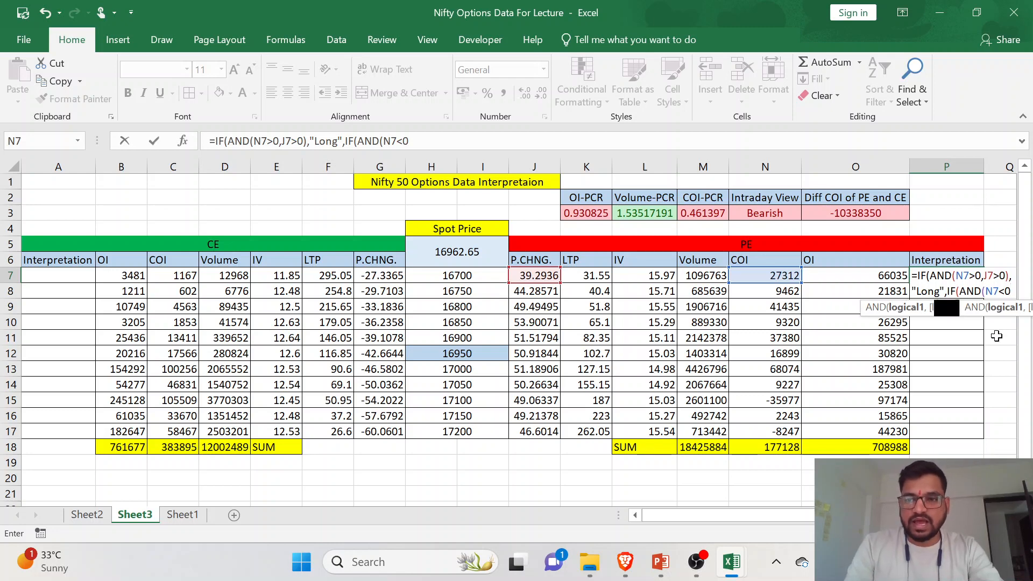
click(547, 275)
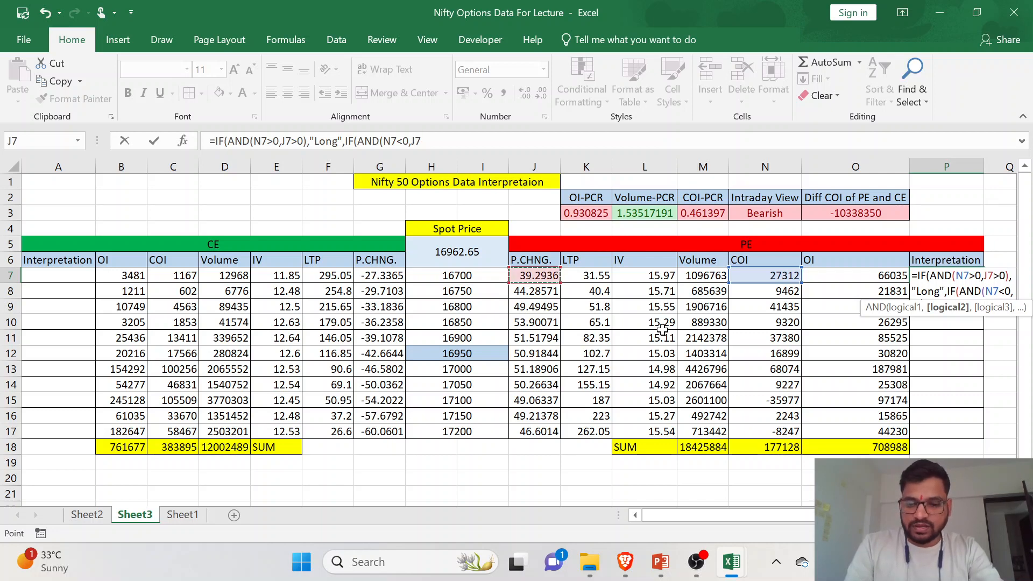
text(<)
text(0)
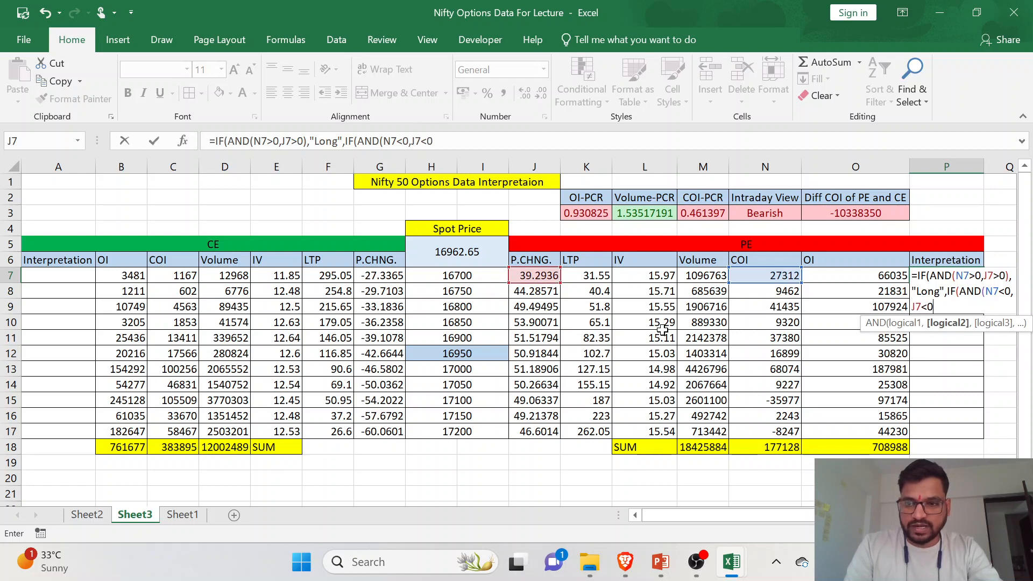
text(),)
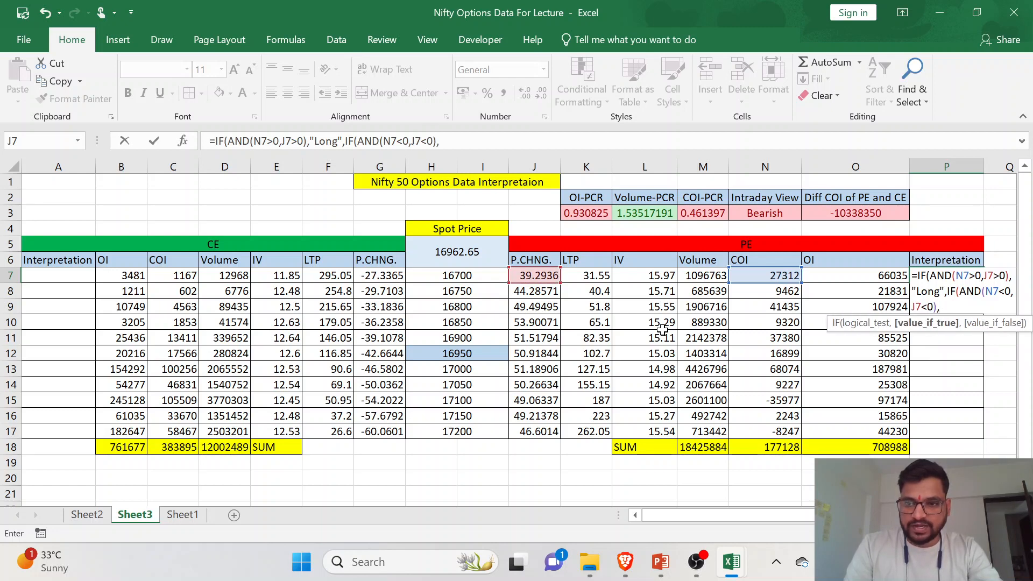
text("Long Unwinding")
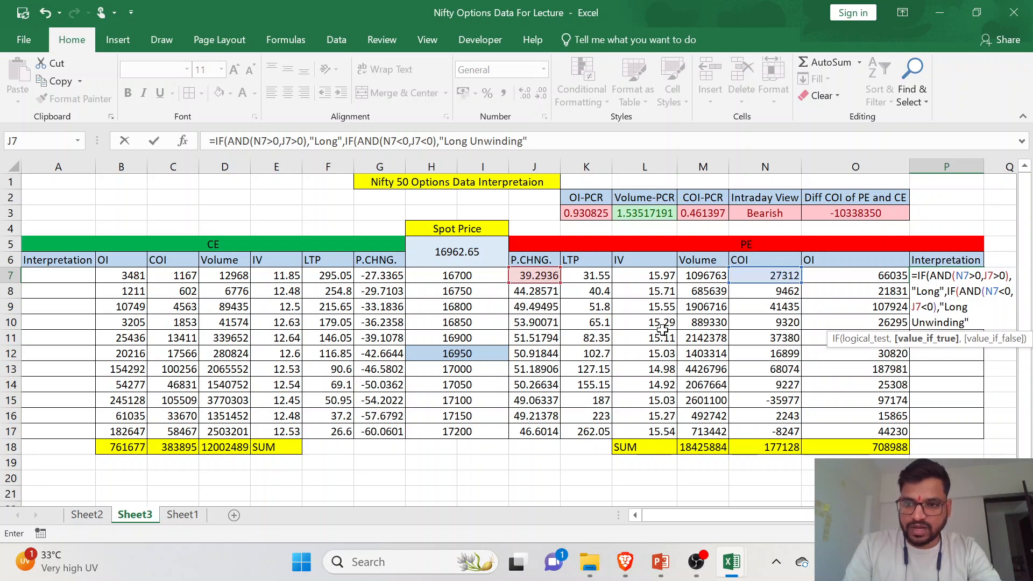
text(,IF()
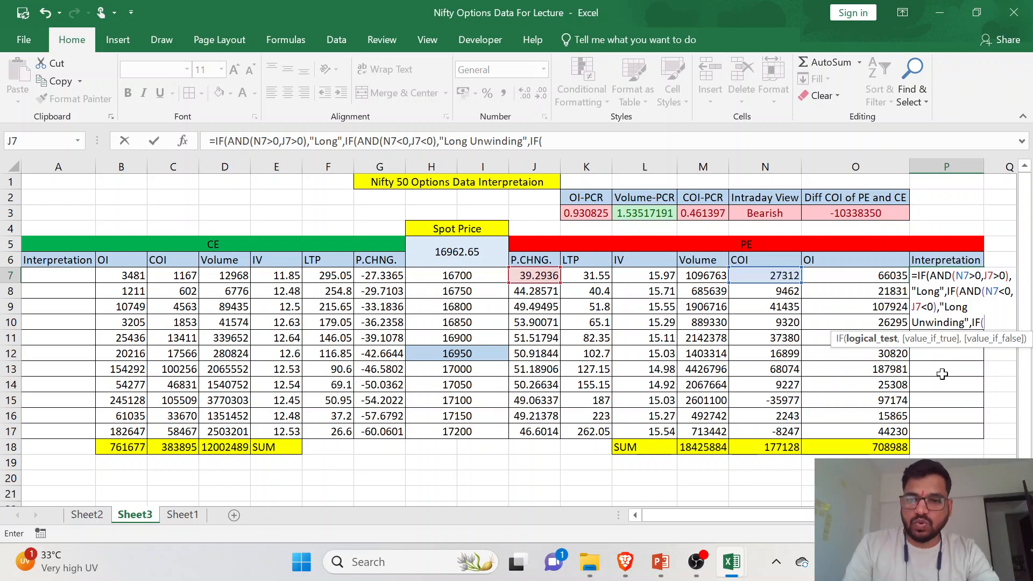
- Nest a third IF in the P7 formula with the conditions N7>0 and J7<0
click(759, 275)
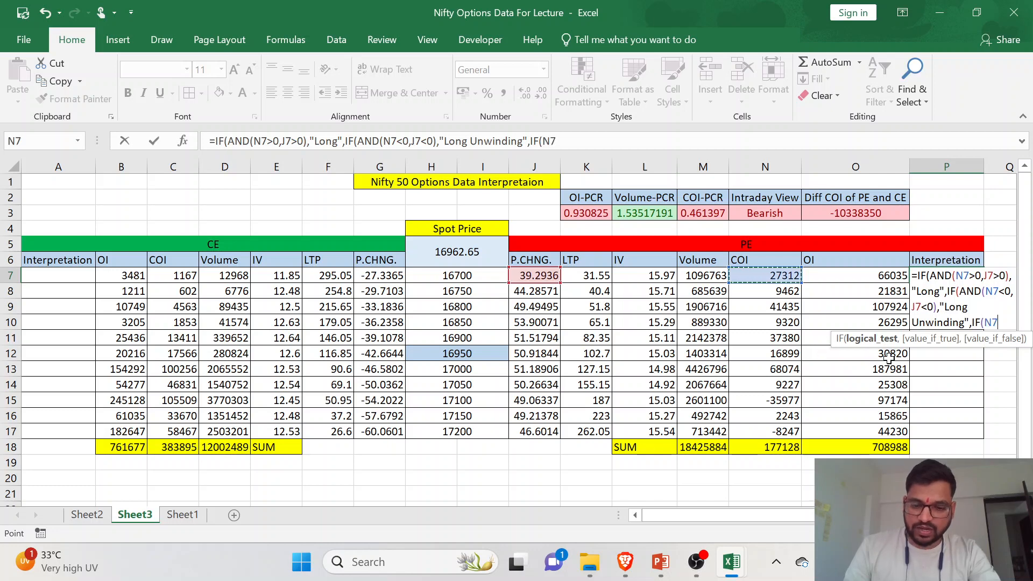
text(>)
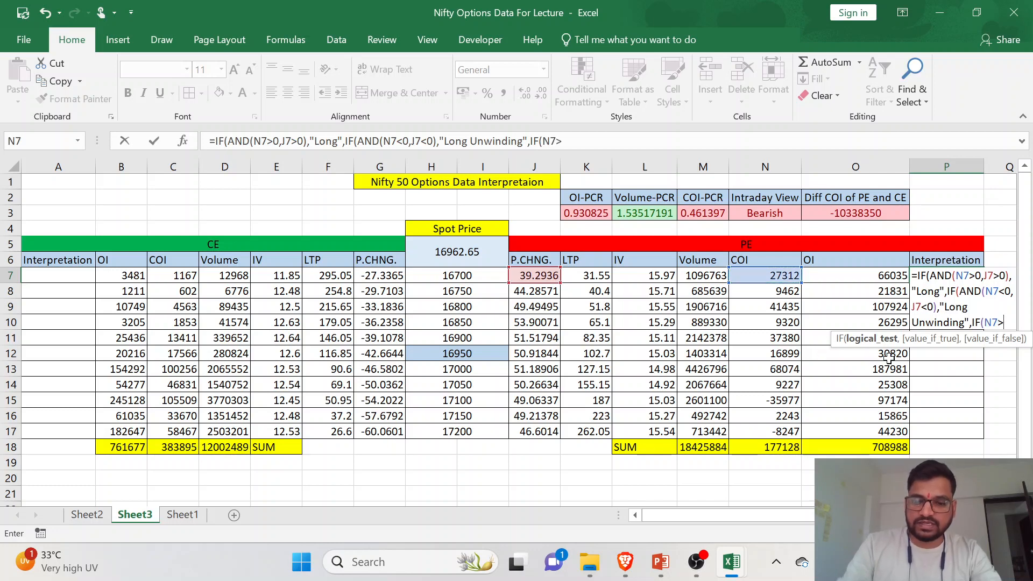
text(0)
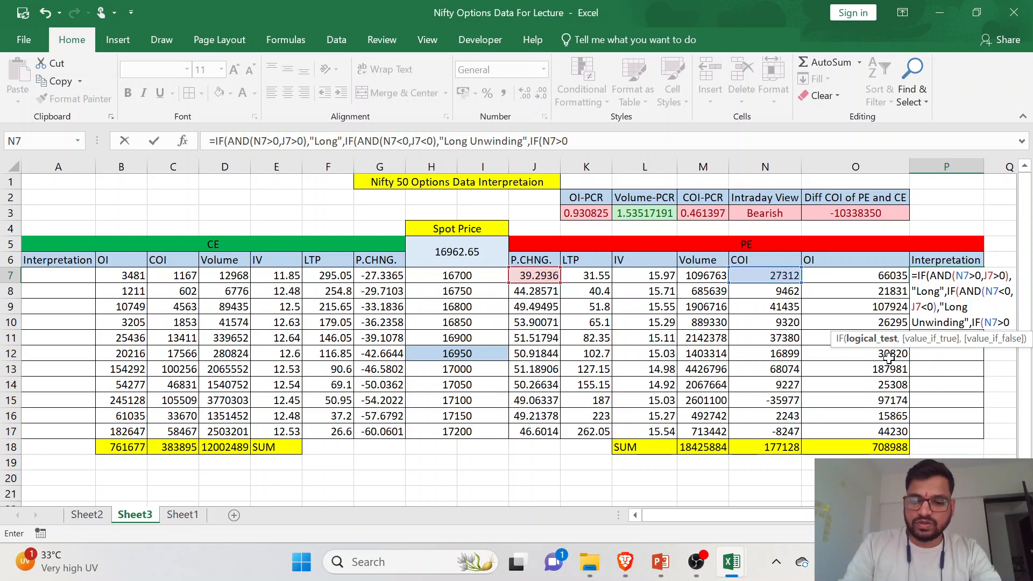
text(,)
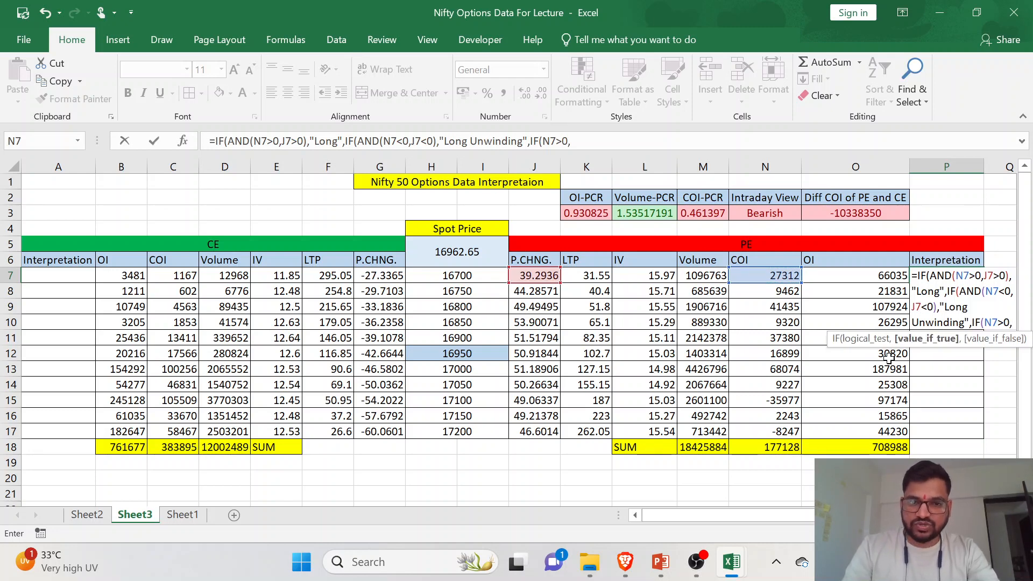
click(546, 277)
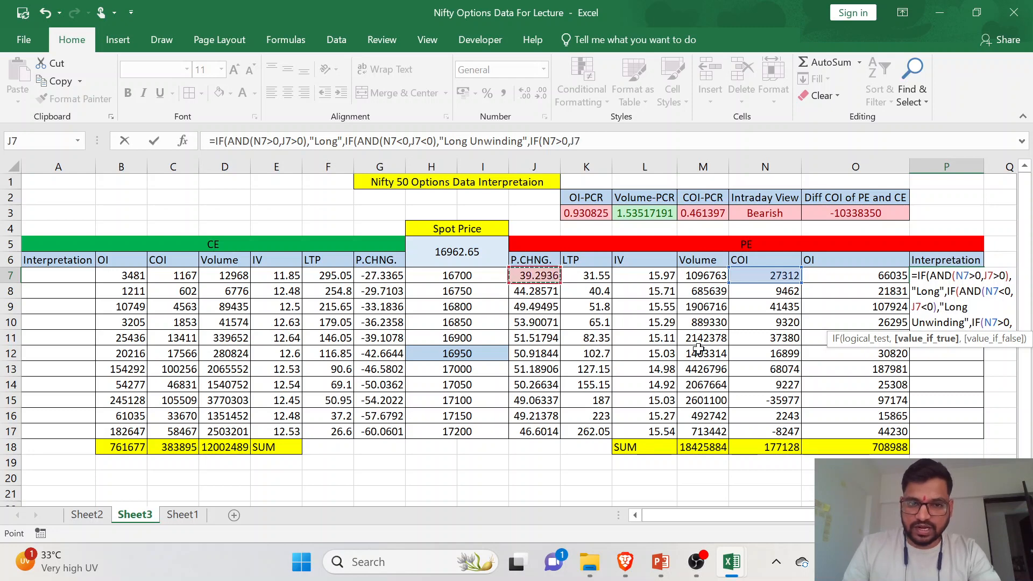
text(<0)
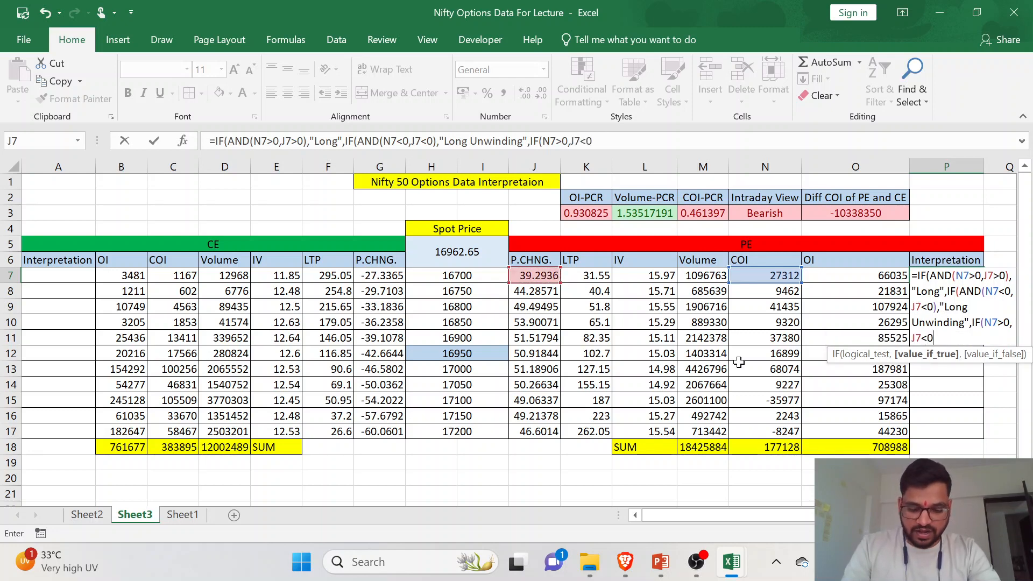
text())
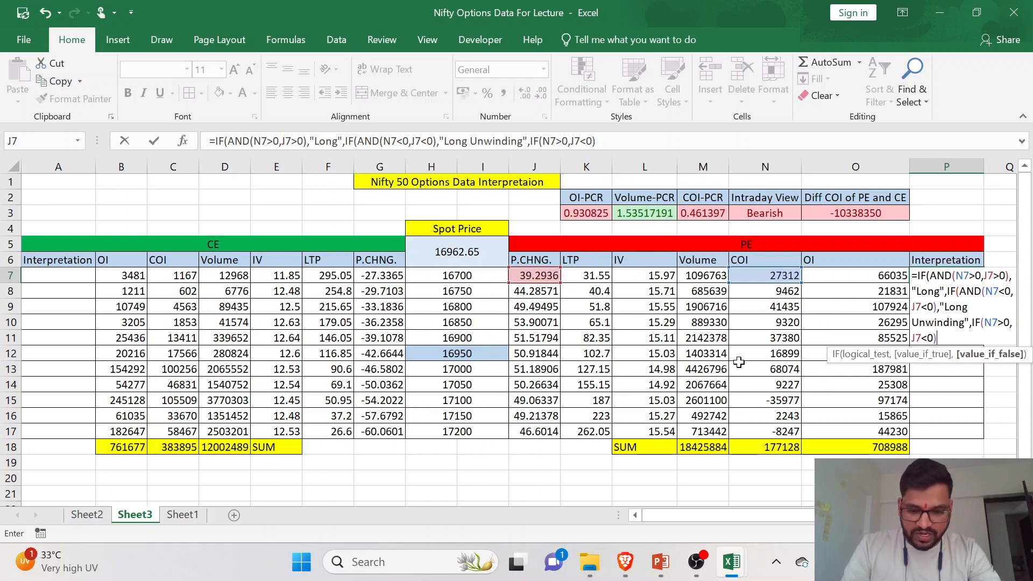
text(,)
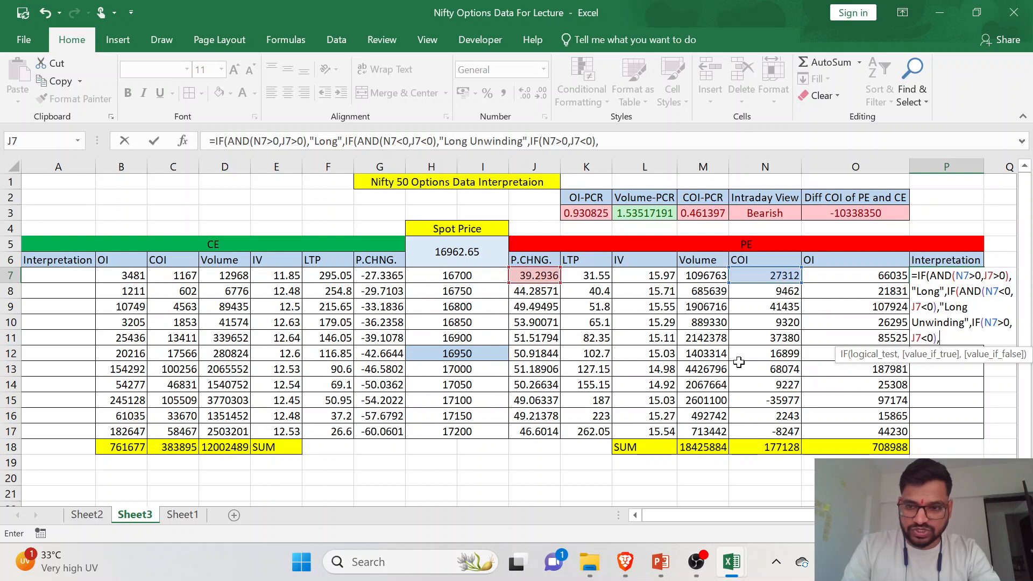
text("Short)
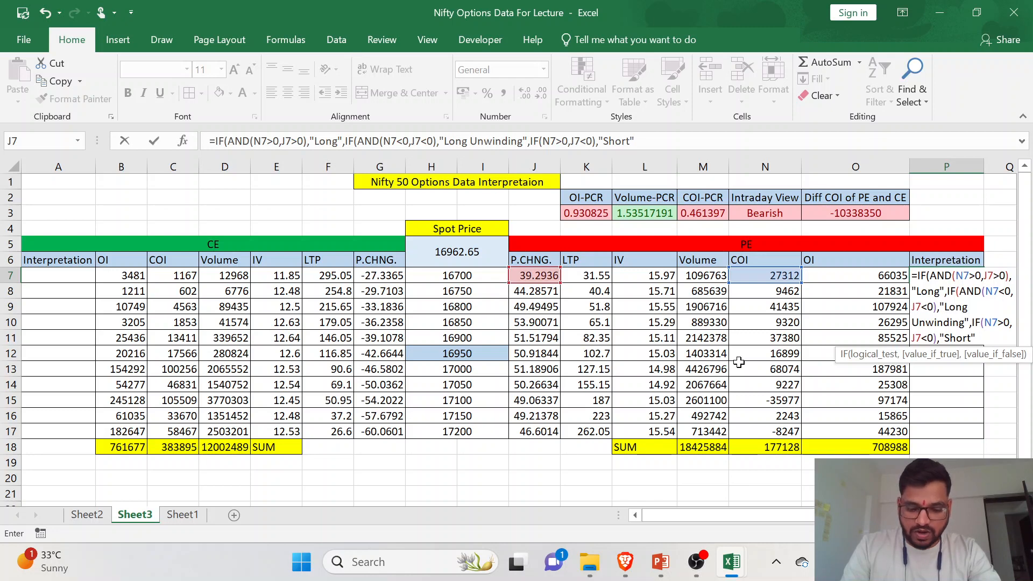
- Enter "Short" as the result for the third IF in the P7 formula
text(",)
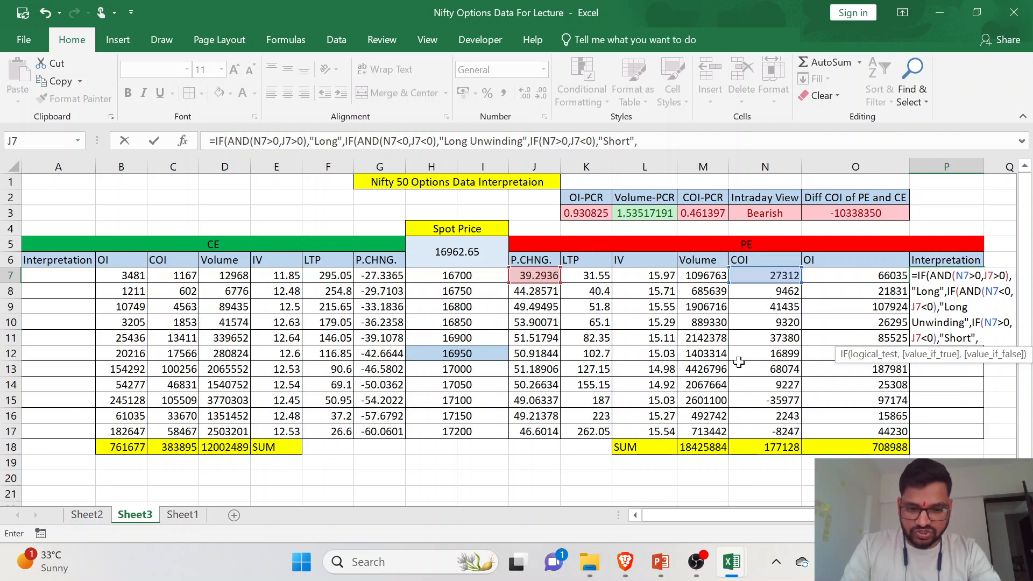
text(IF()
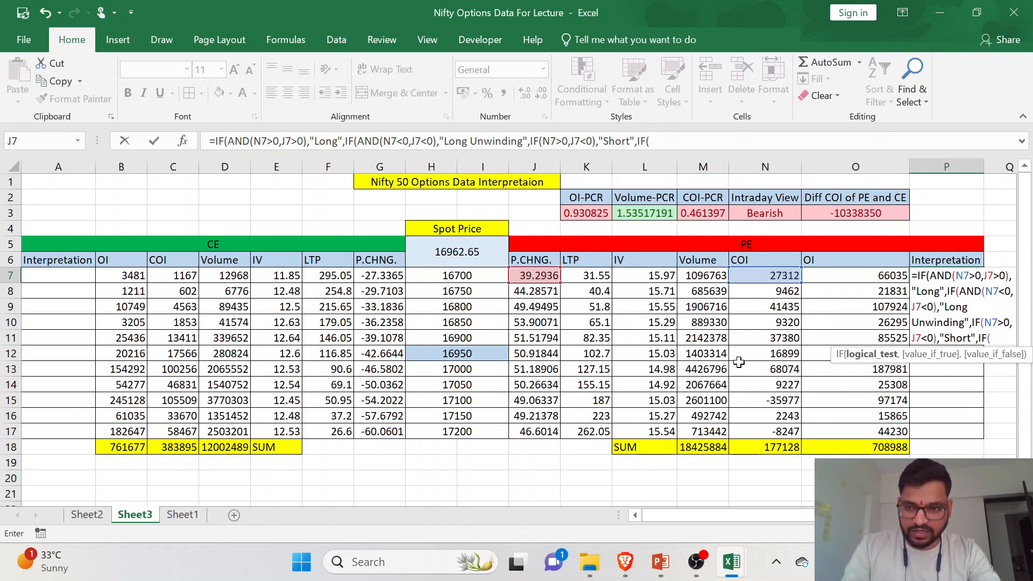
text(AND)
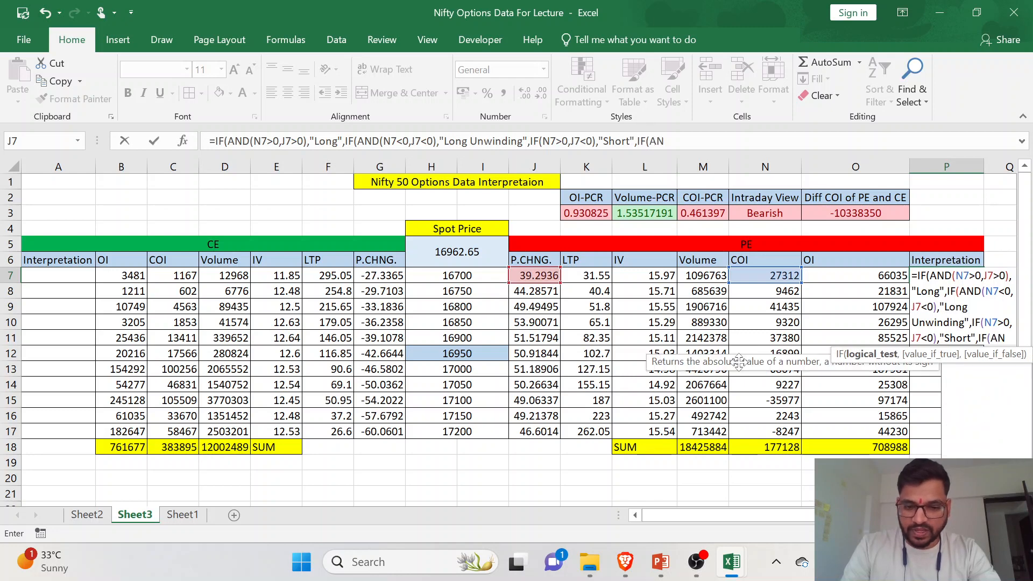
text(()
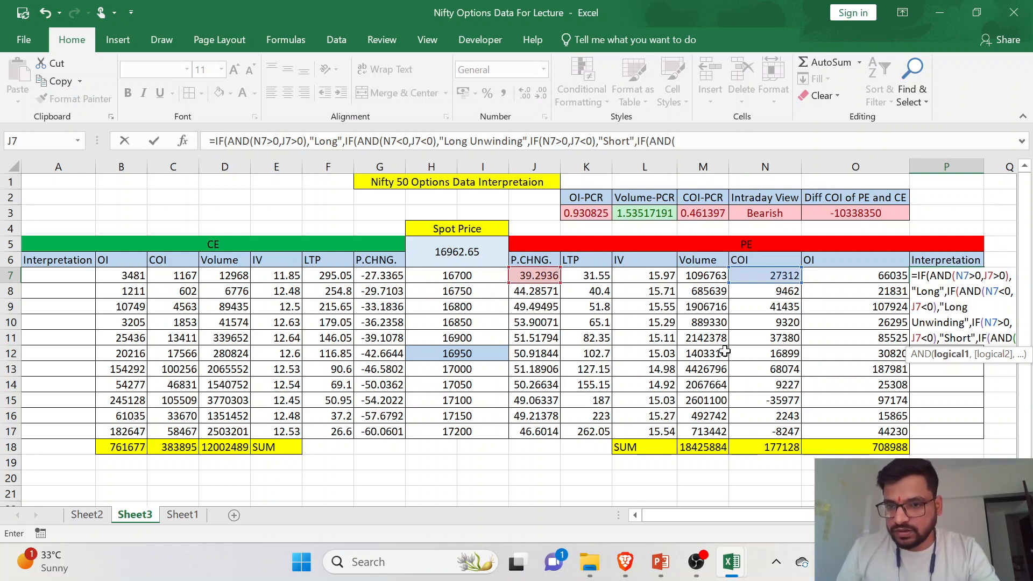
- Insert the missing AND( before N7>0 in the third IF of the P7 formula
click(984, 322)
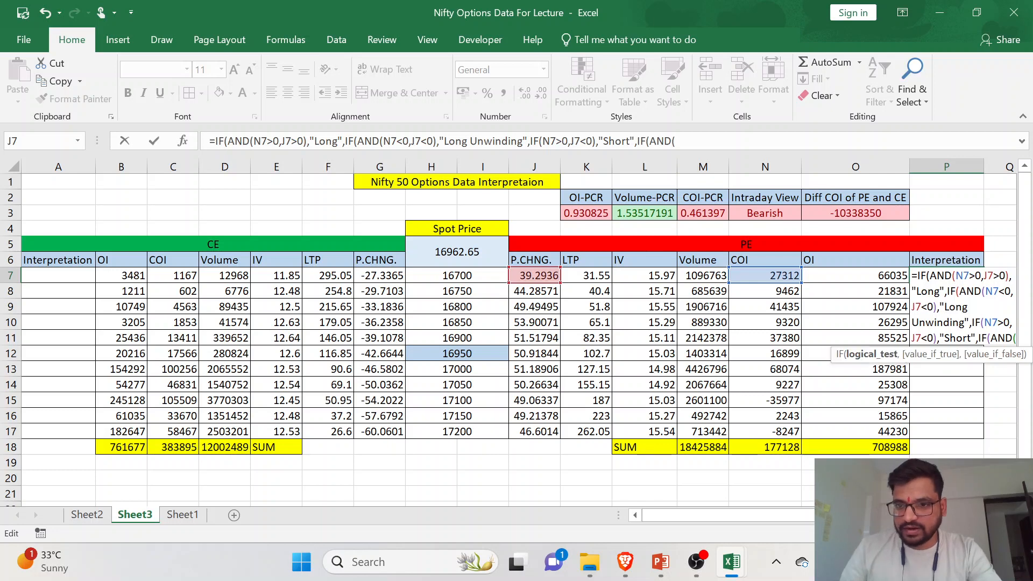
text(AND)
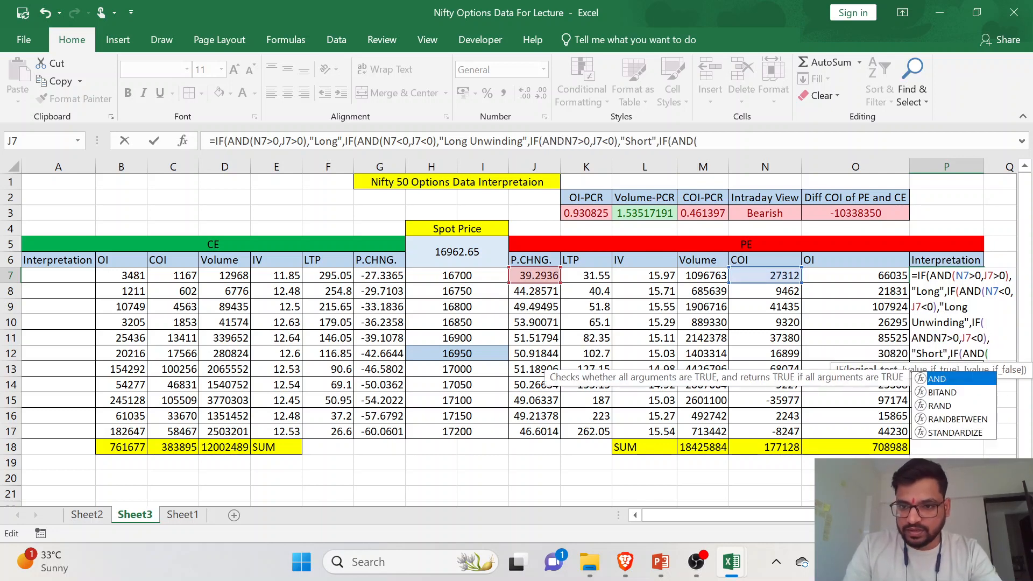
text(()
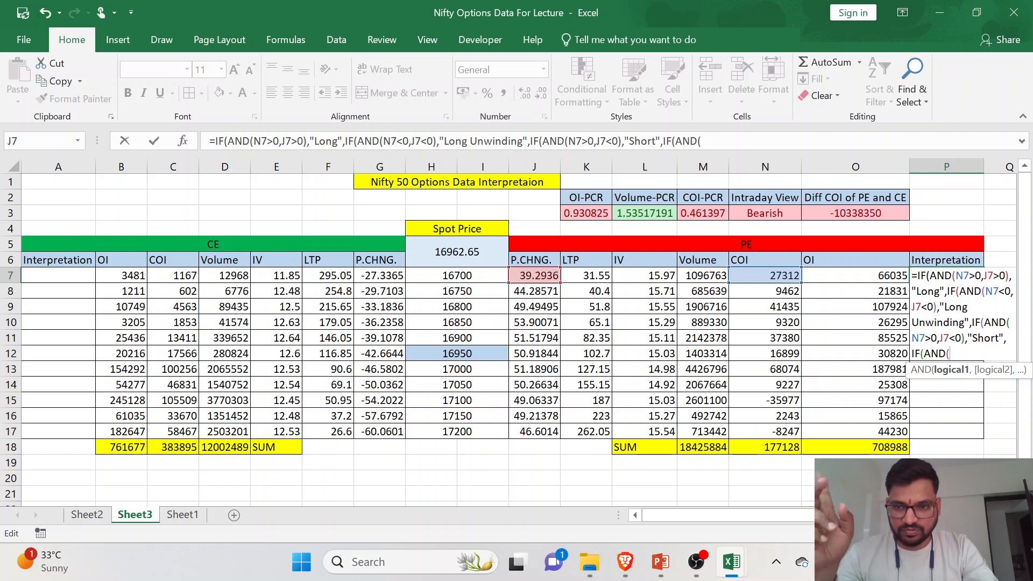
- Complete the fourth nested IF's AND test in the P7 formula with the conditions N7<0 and J7>0
click(758, 277)
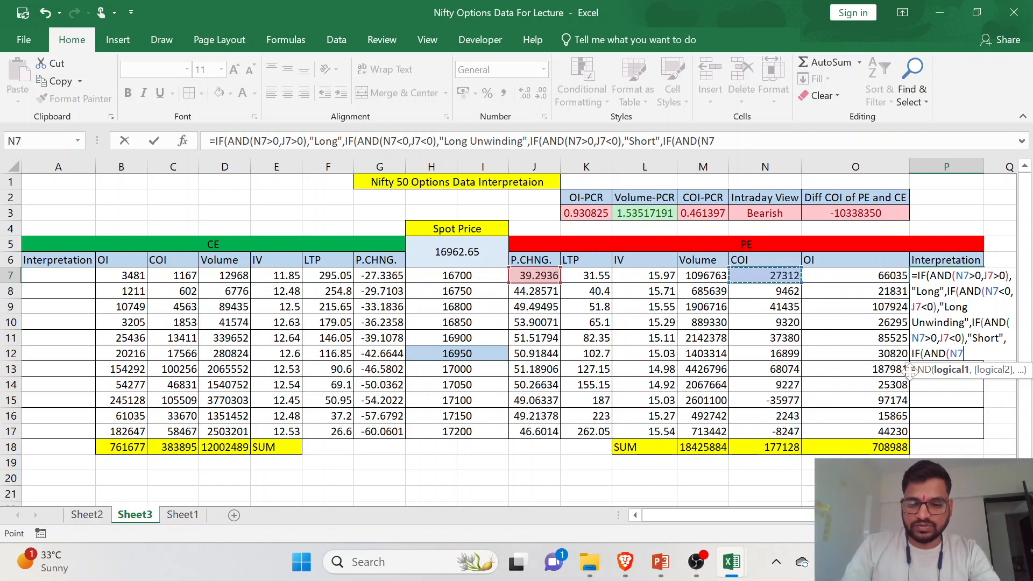
text(<0)
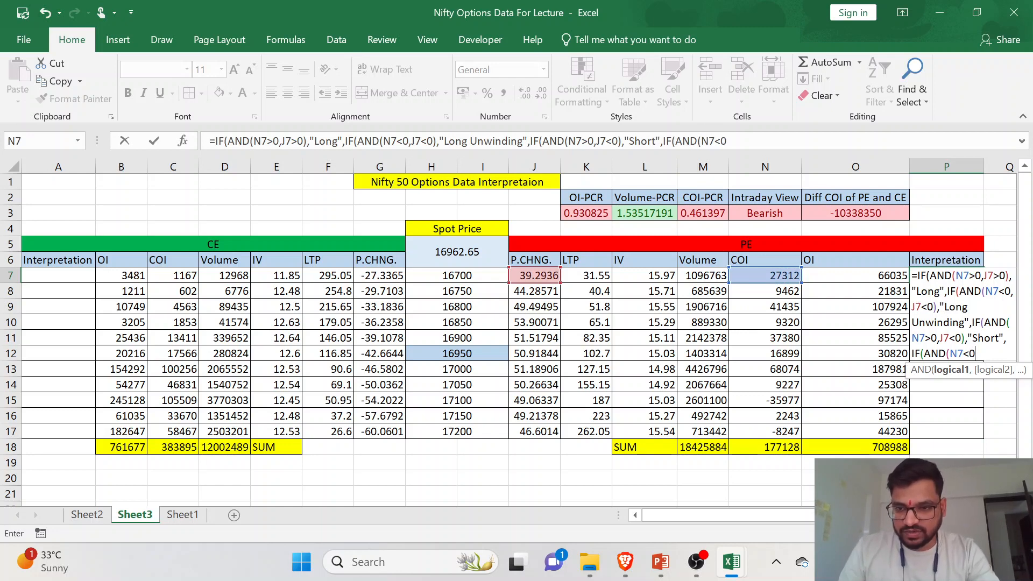
text(,)
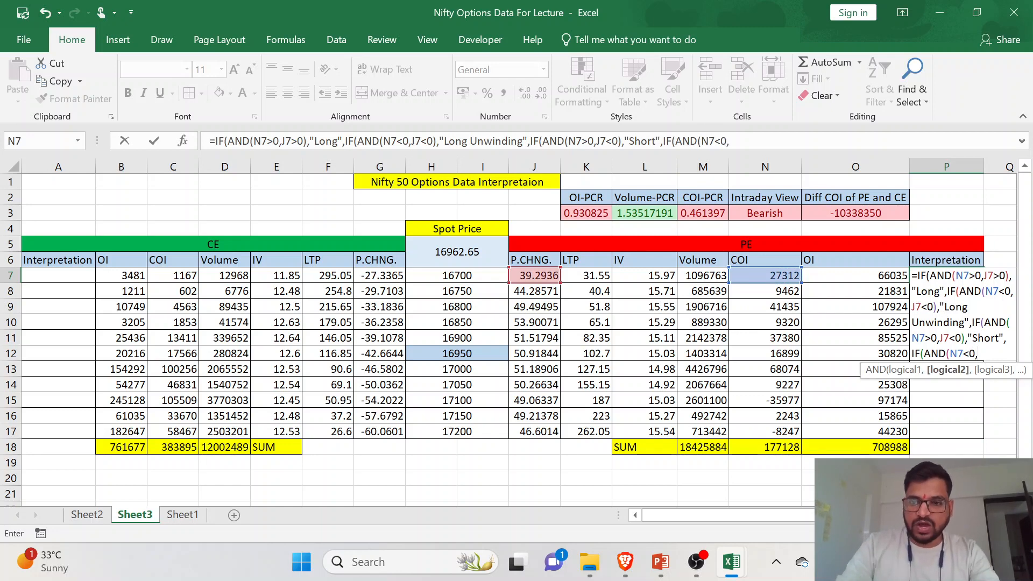
click(535, 278)
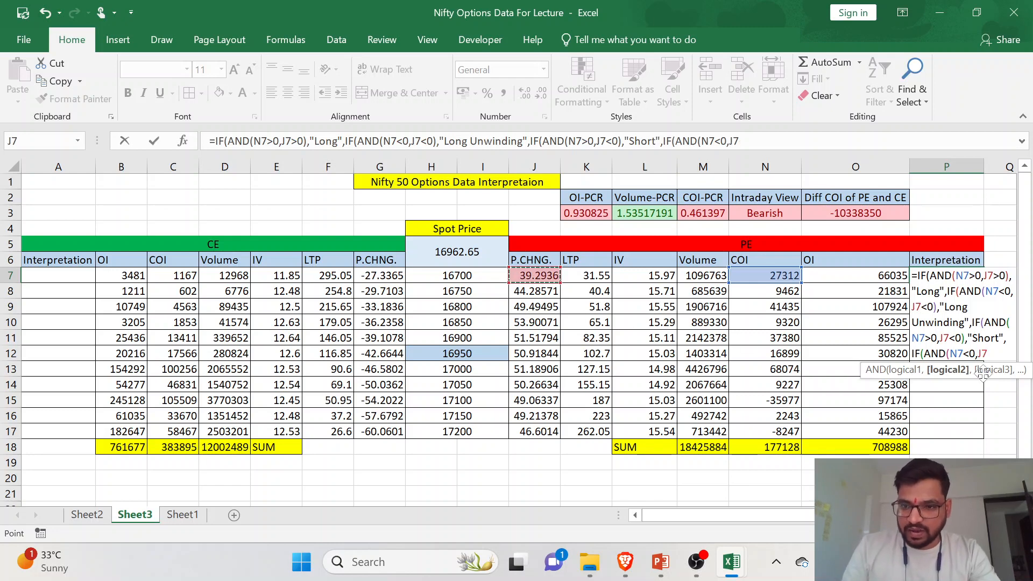
text(>0)
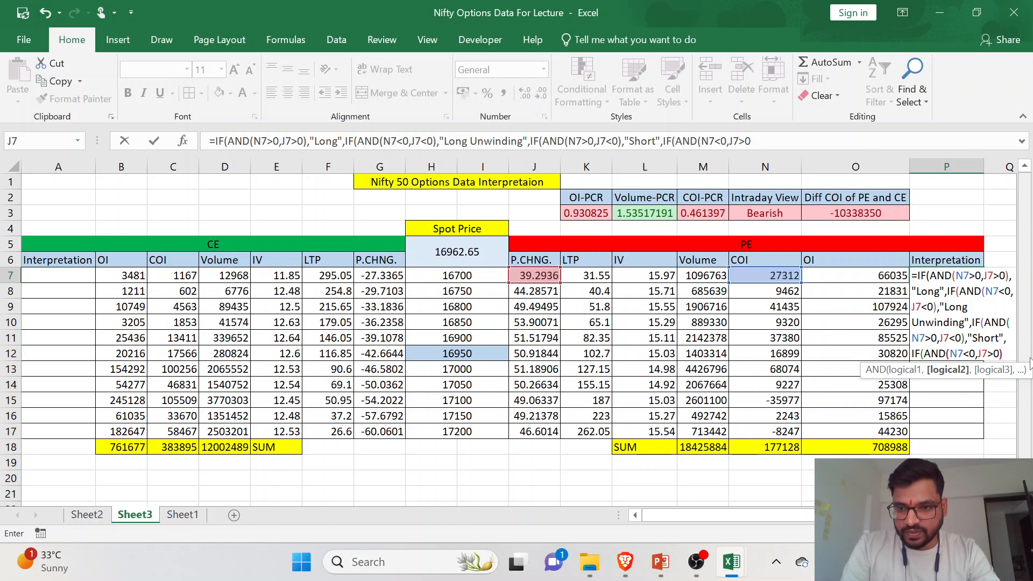
text(),"Short)
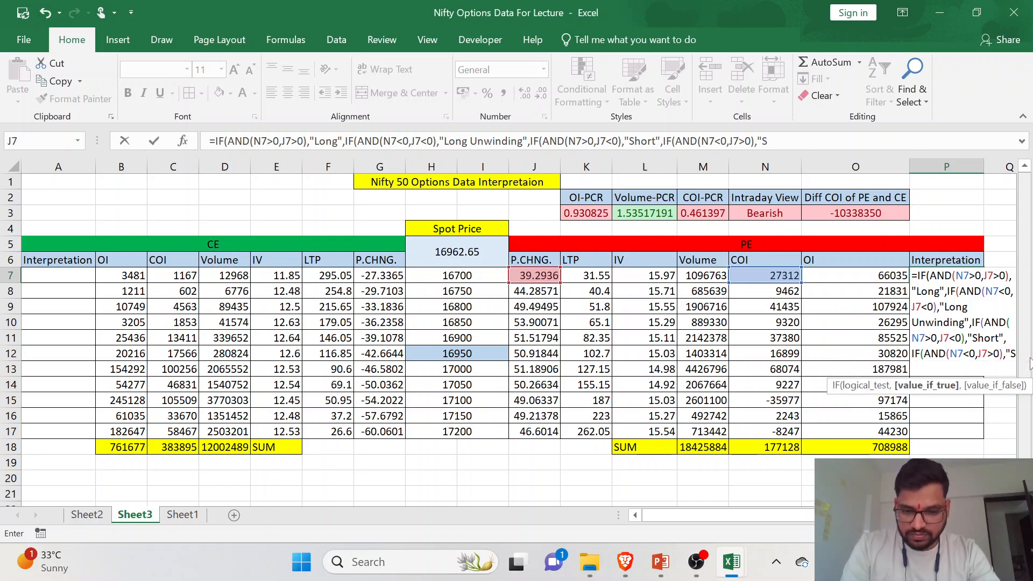
text( Covering)
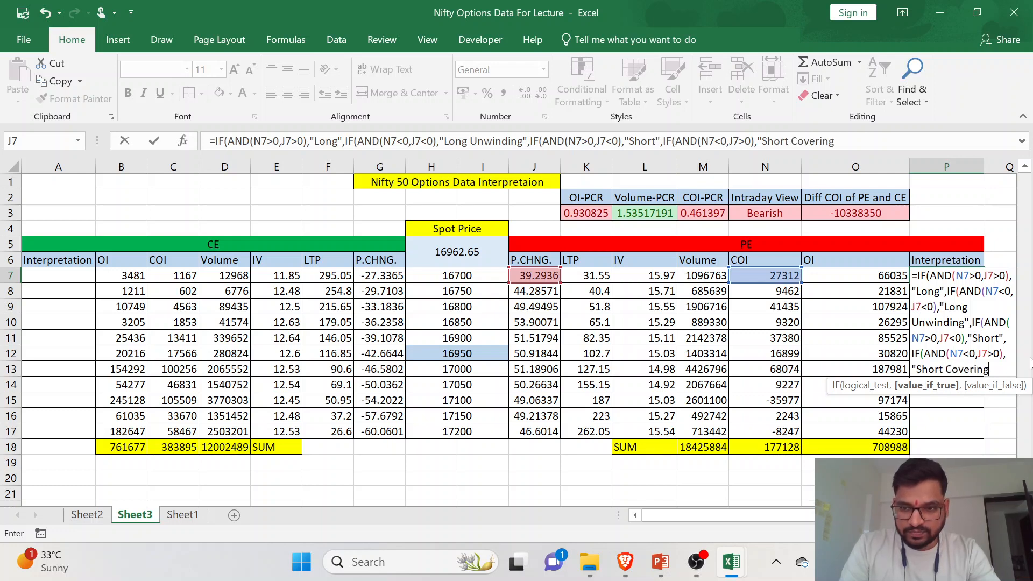
text(")
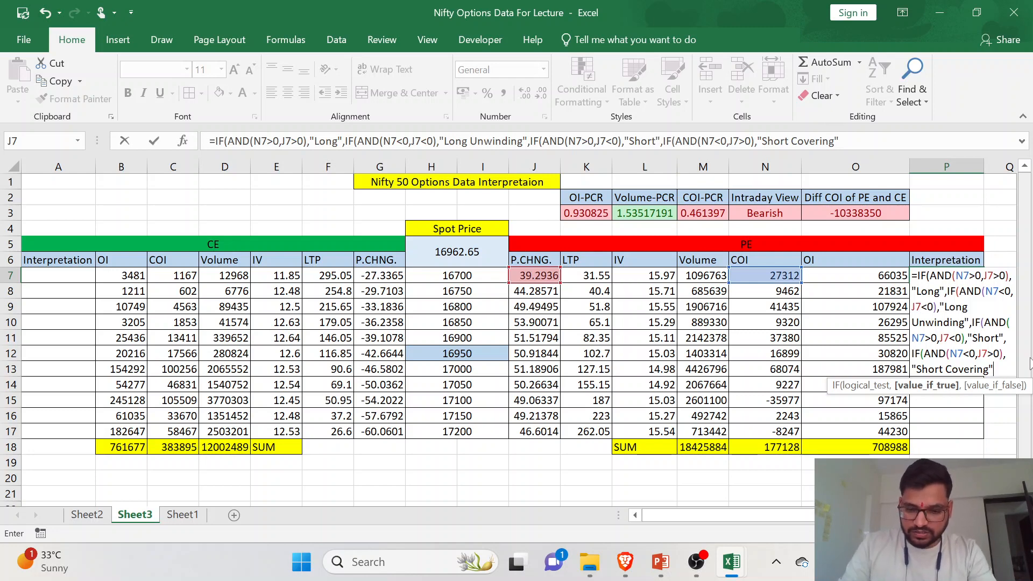
text(,"-)
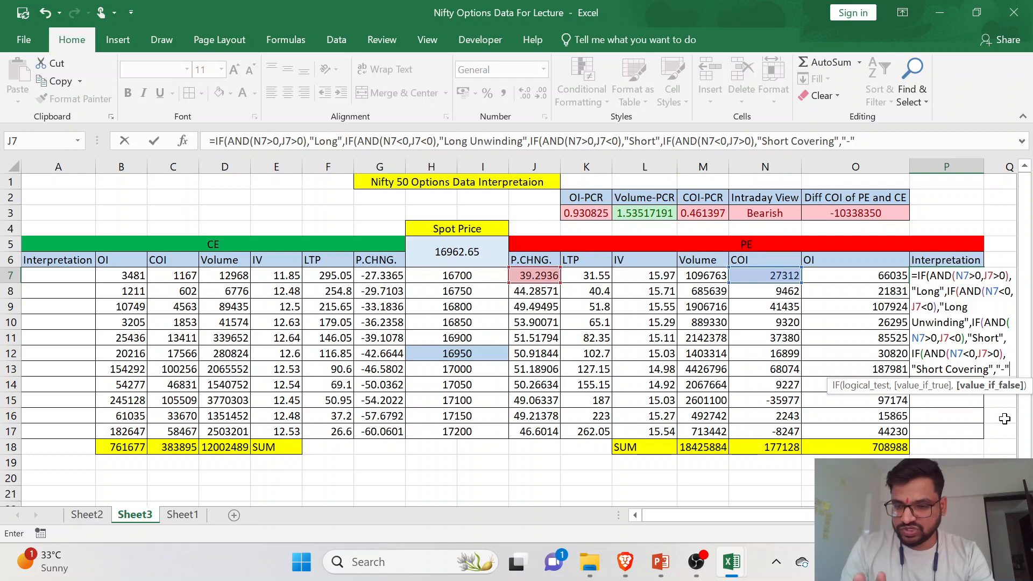
- Return "Short Covering" for the fourth IF and "-" otherwise, closing all nested IFs and entering the P7 formula
text()))))
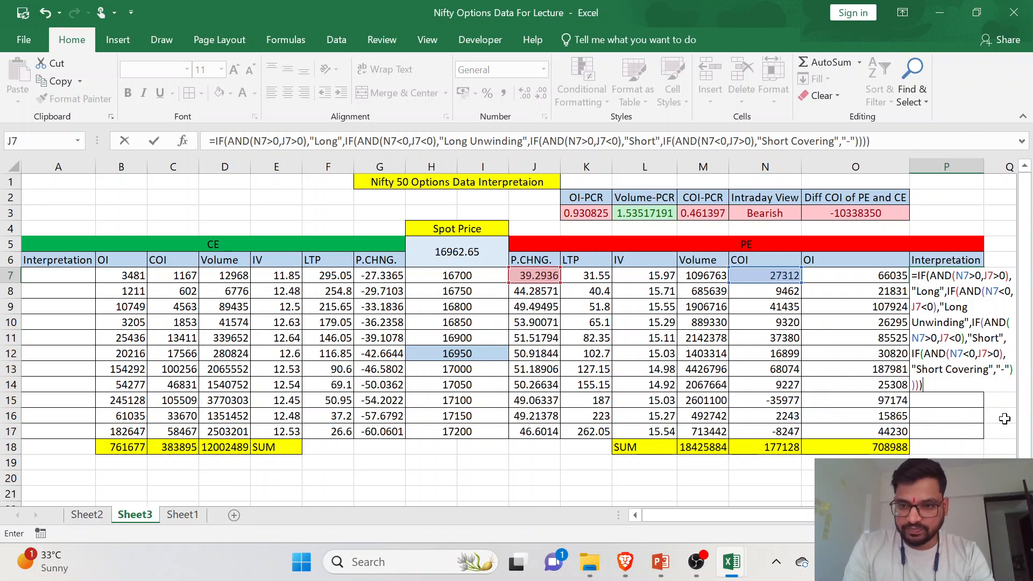
key(Return)
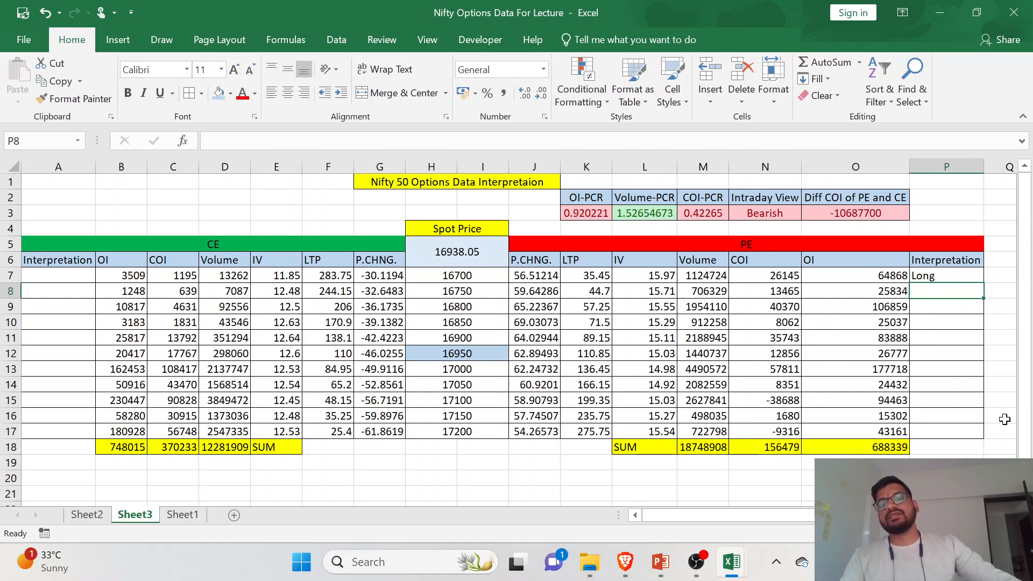
- Check the COI and P.CHNG. inputs of P7 and copy its interpretation formula down to P17
click(945, 276)
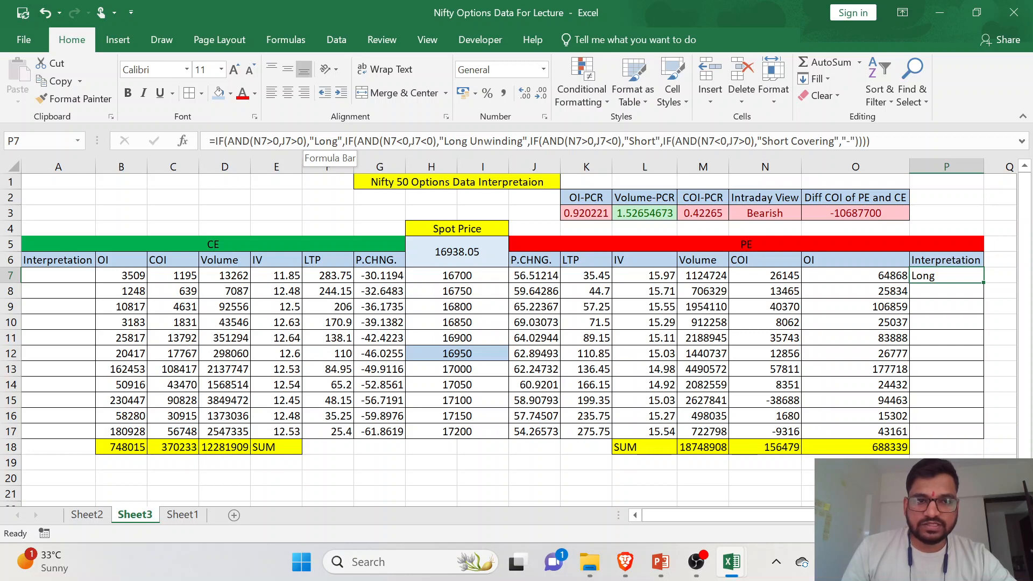
click(762, 280)
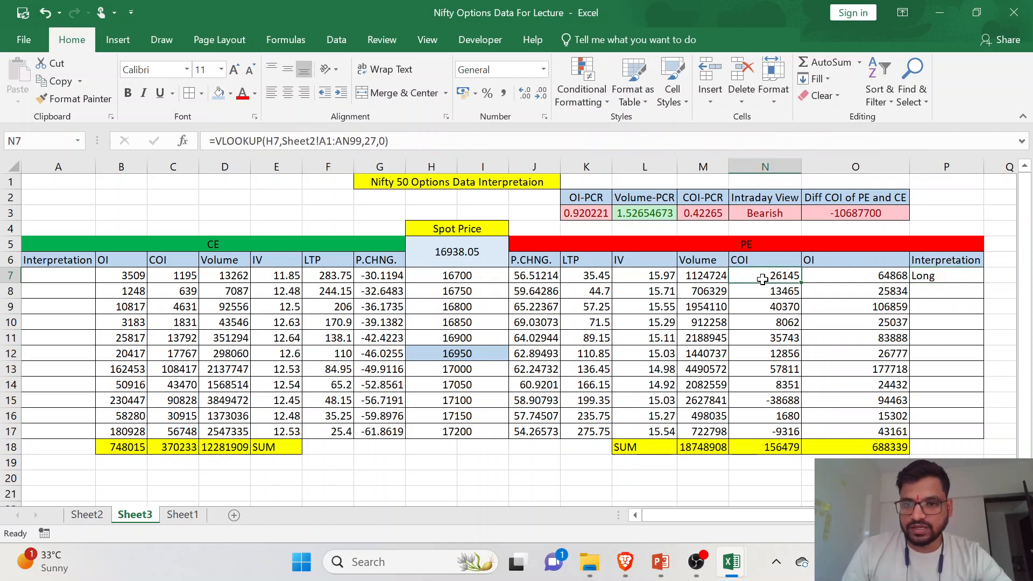
click(541, 278)
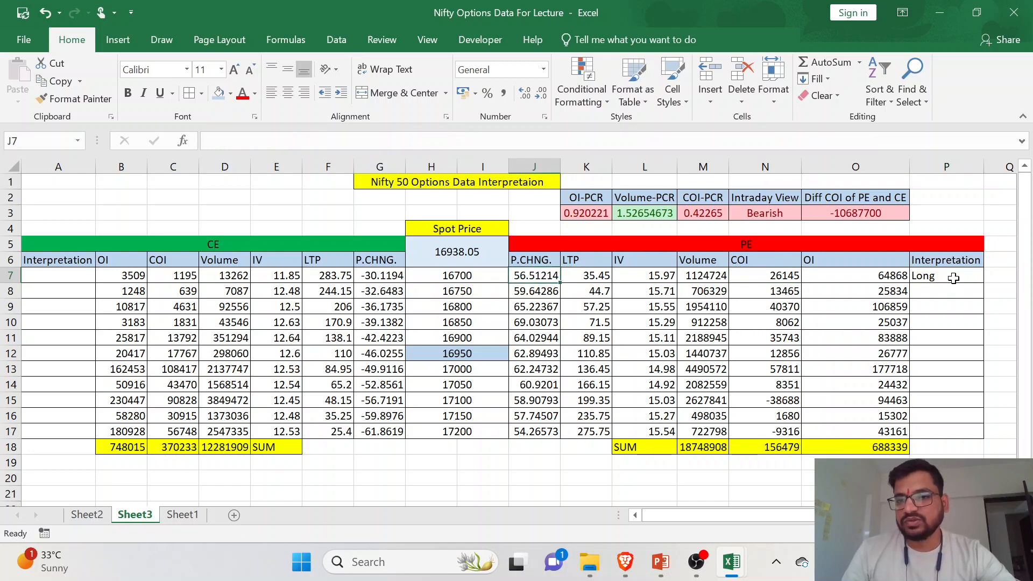
click(953, 277)
double_click(983, 285)
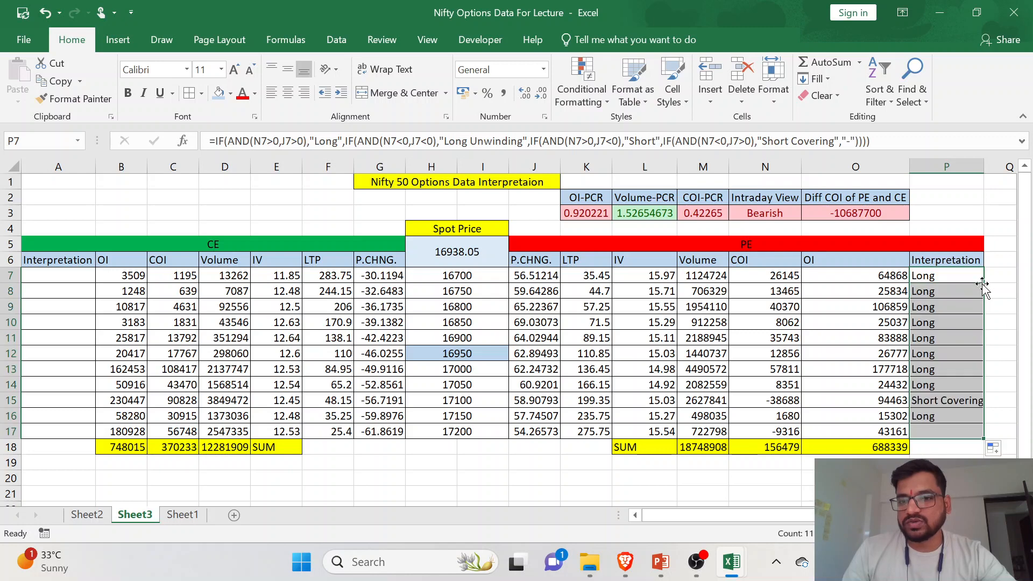
- Centre the PE interpretations in P7:P17
click(975, 344)
drag(953, 279, 973, 431)
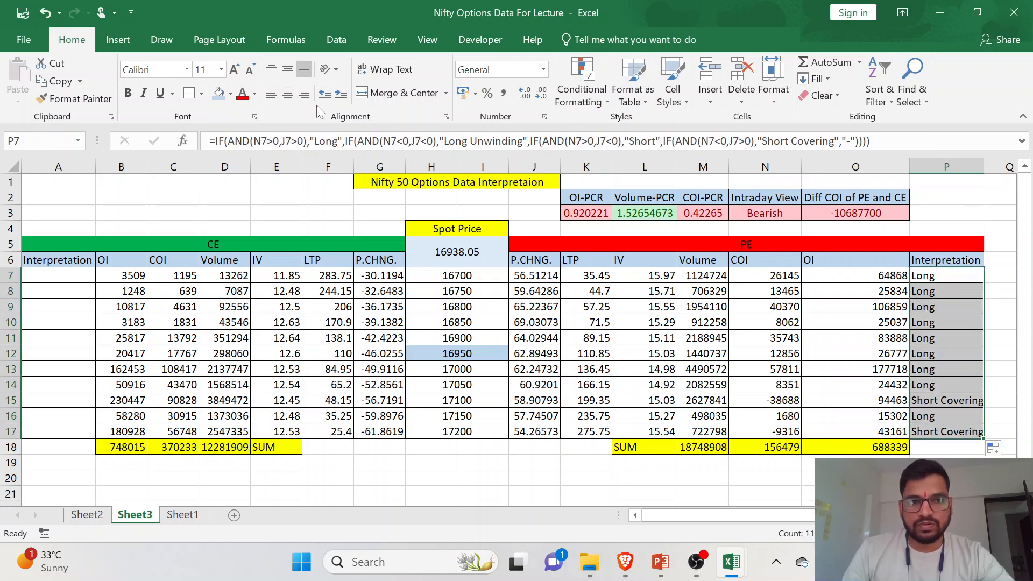
click(291, 91)
click(971, 338)
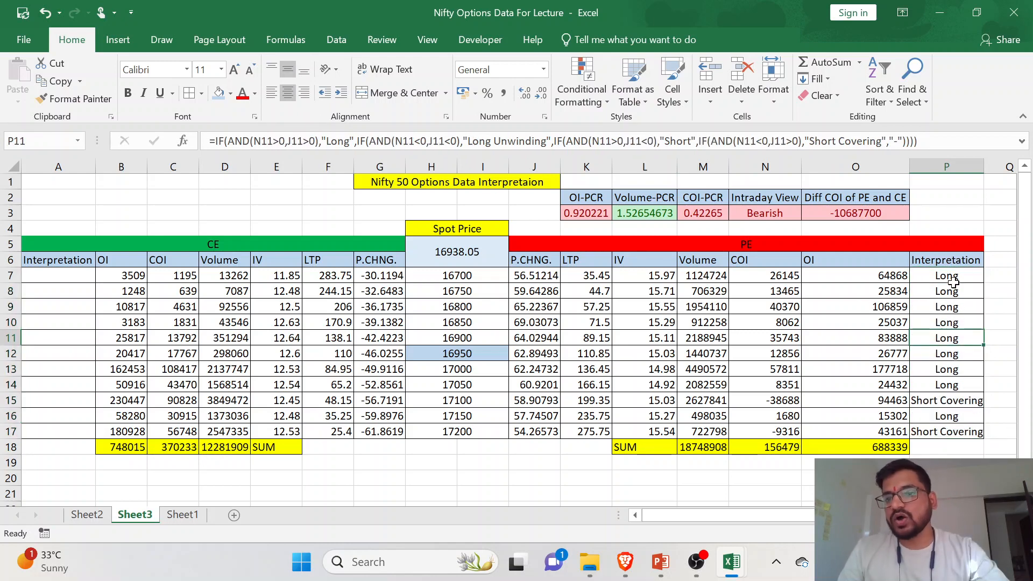
- Review the PE interpretations for the strikes in P8:P15
drag(951, 290, 959, 404)
click(954, 369)
drag(945, 324, 946, 381)
click(942, 355)
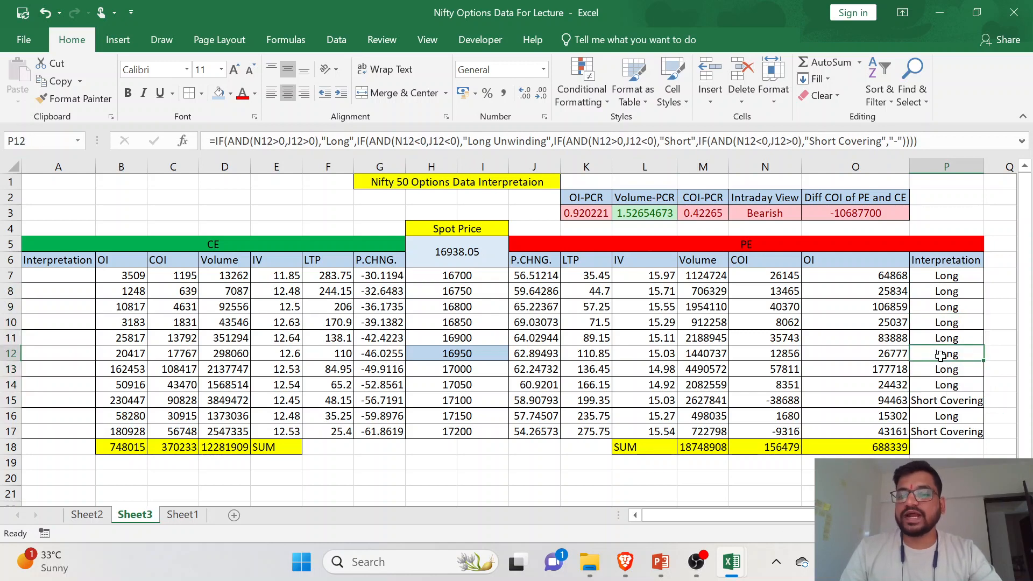
- Switch to the Kite chart in the browser and examine the latest price movement of NIFTY MAR FUT on the 5-minute chart
click(625, 561)
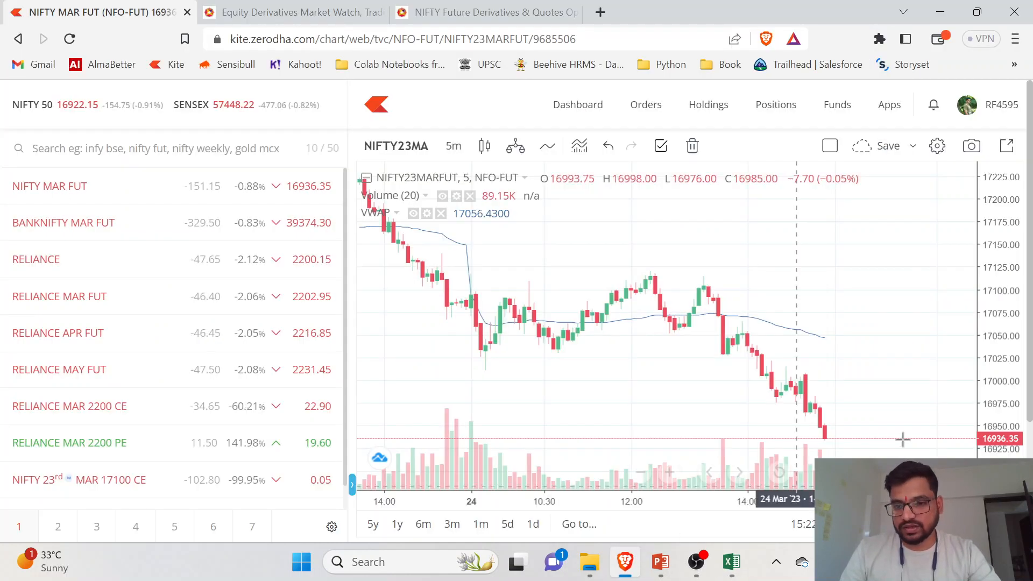
drag(1010, 310, 1009, 339)
drag(883, 385, 882, 327)
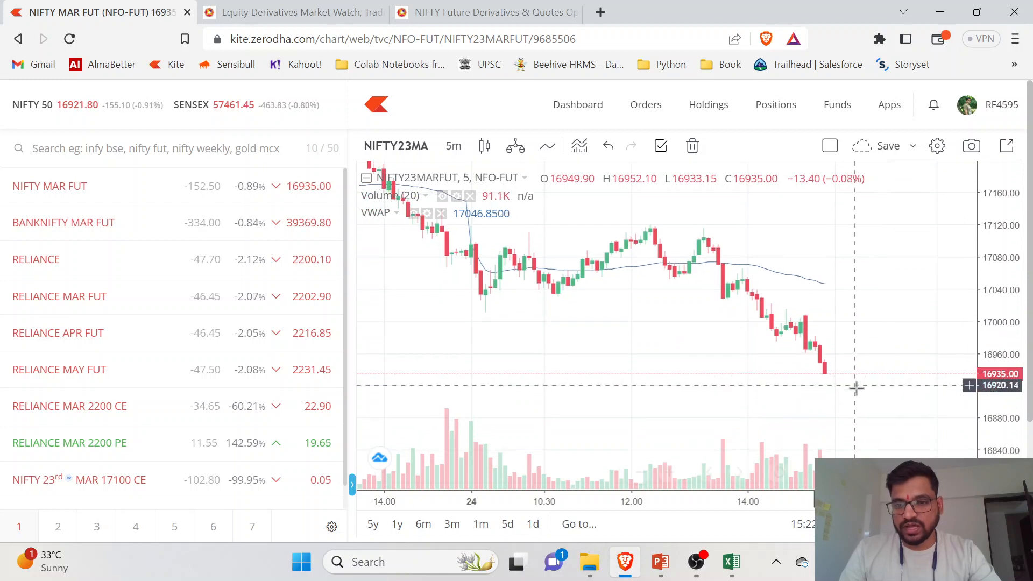
scroll(856, 385, down, 1)
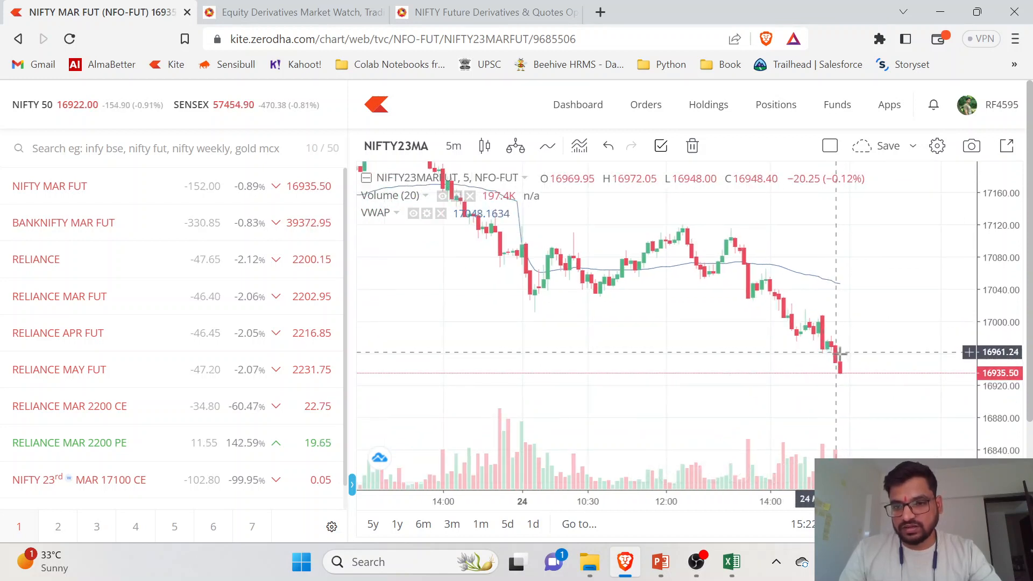
drag(849, 396, 850, 409)
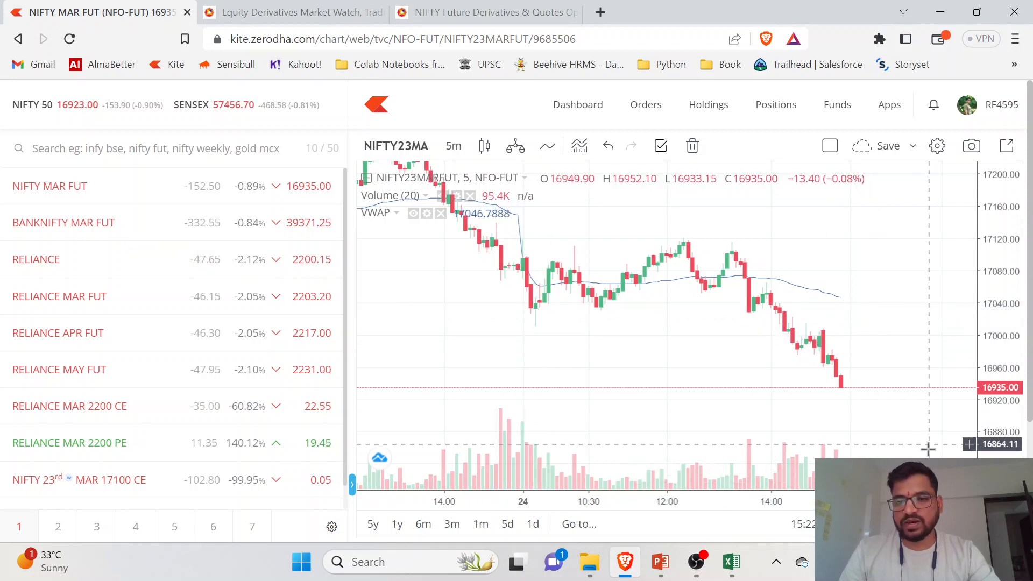
drag(928, 445, 930, 456)
- Return to the Nifty Options Data For Lecture workbook in Excel, review the row 3 indicators and refresh all data
mouse_move(731, 563)
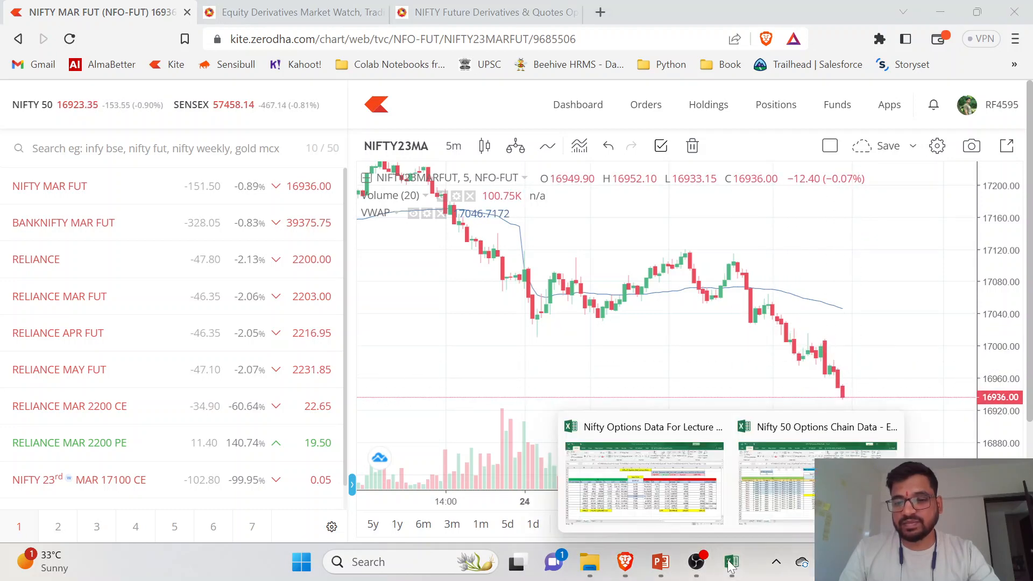
click(645, 473)
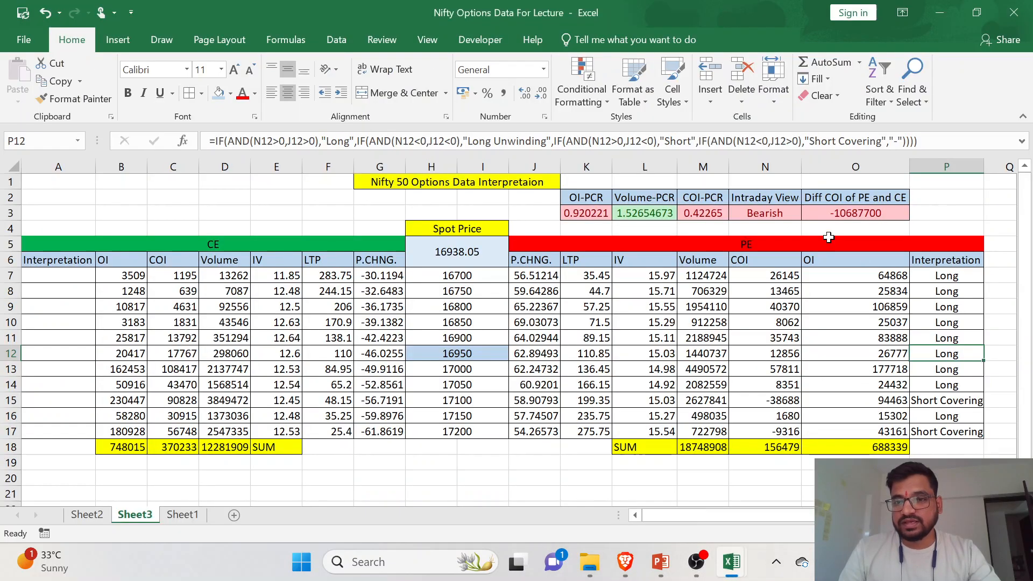
click(693, 216)
click(759, 212)
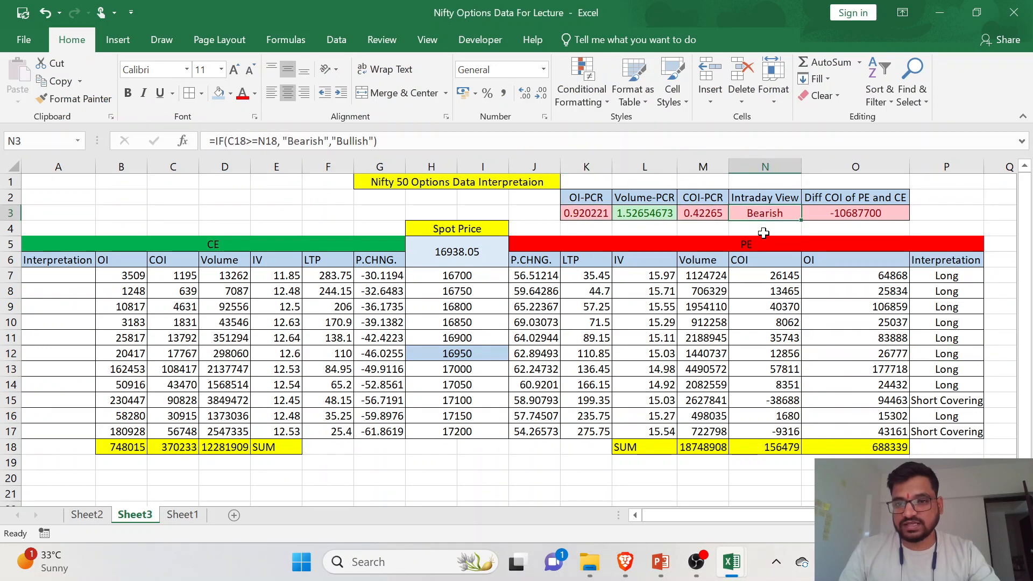
click(834, 215)
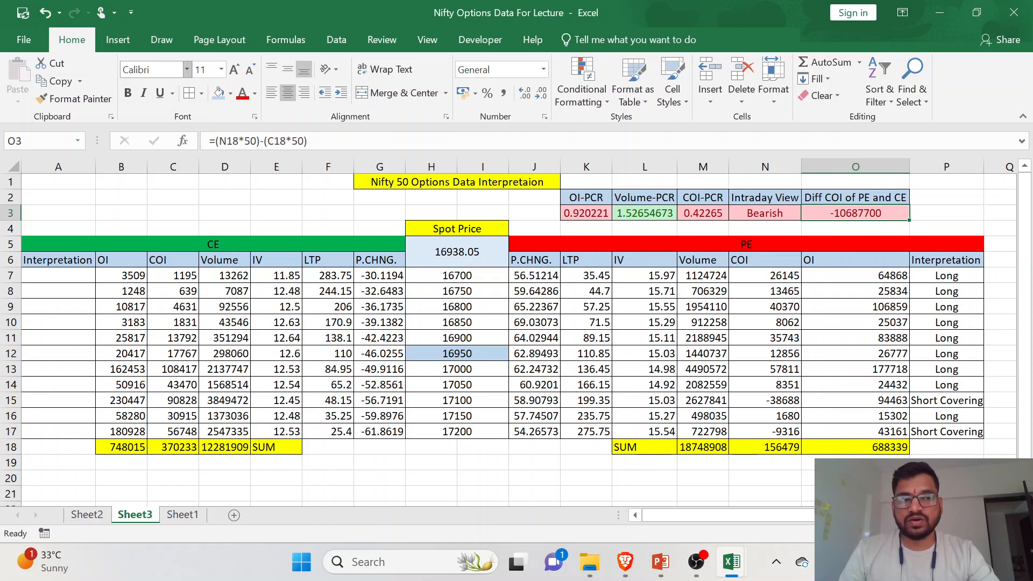
click(336, 40)
click(259, 80)
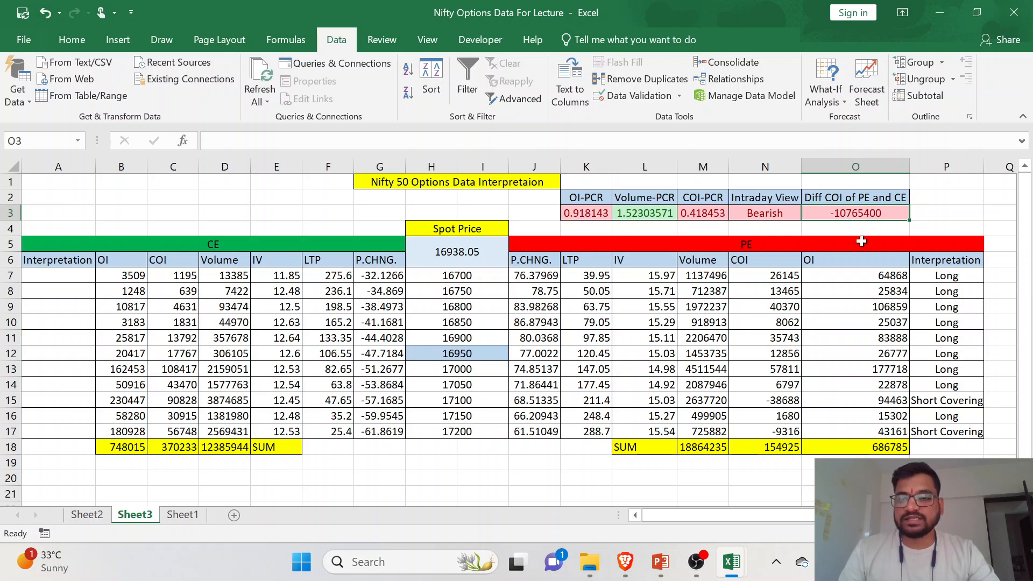
- Look over the refreshed PE interpretations and autofit the width of column P
click(866, 353)
click(946, 415)
drag(949, 284, 950, 431)
click(949, 400)
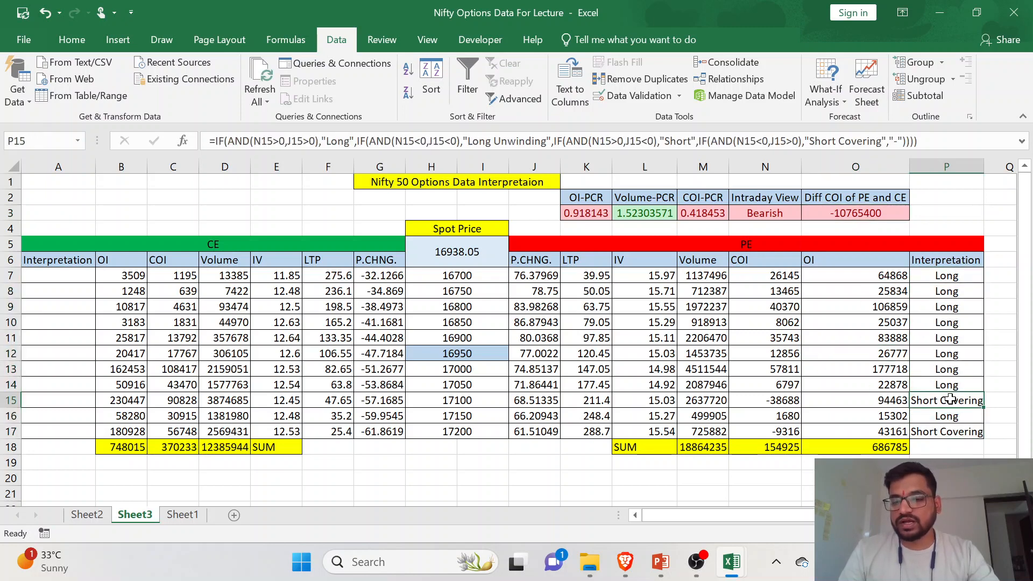
double_click(984, 166)
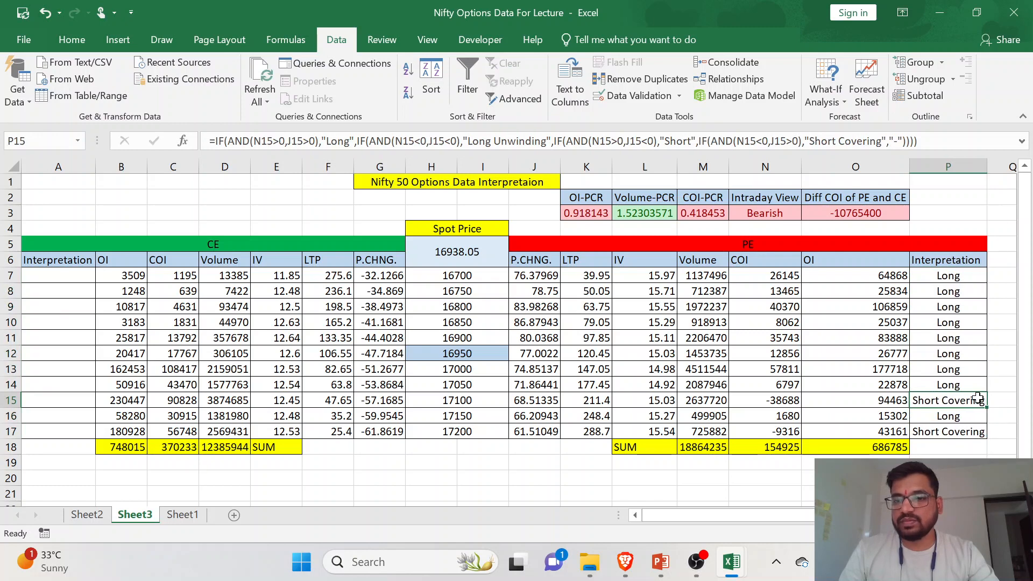
- Compare the PE interpretation formulas in P7 and P15
click(953, 274)
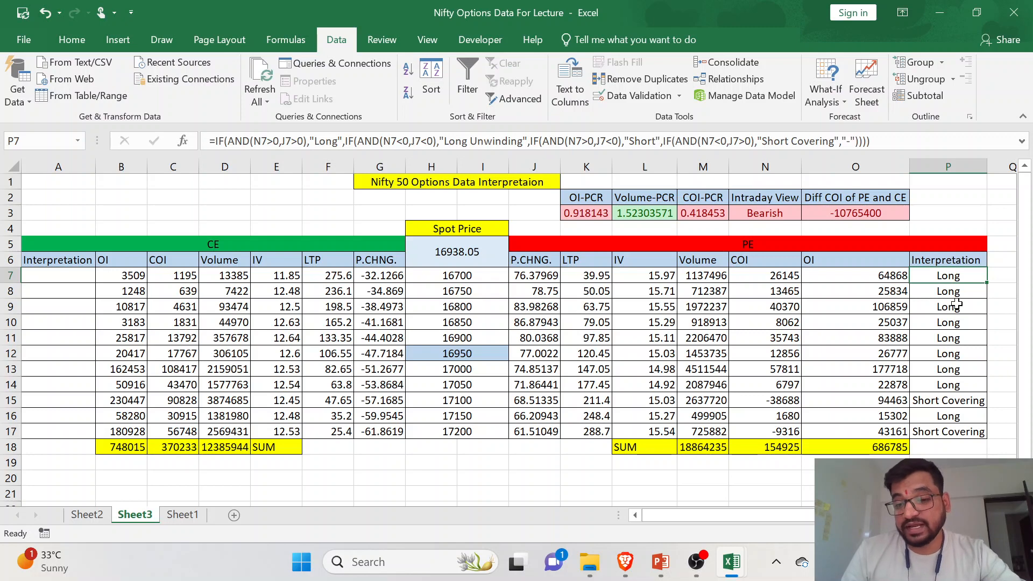
click(964, 415)
key(Up)
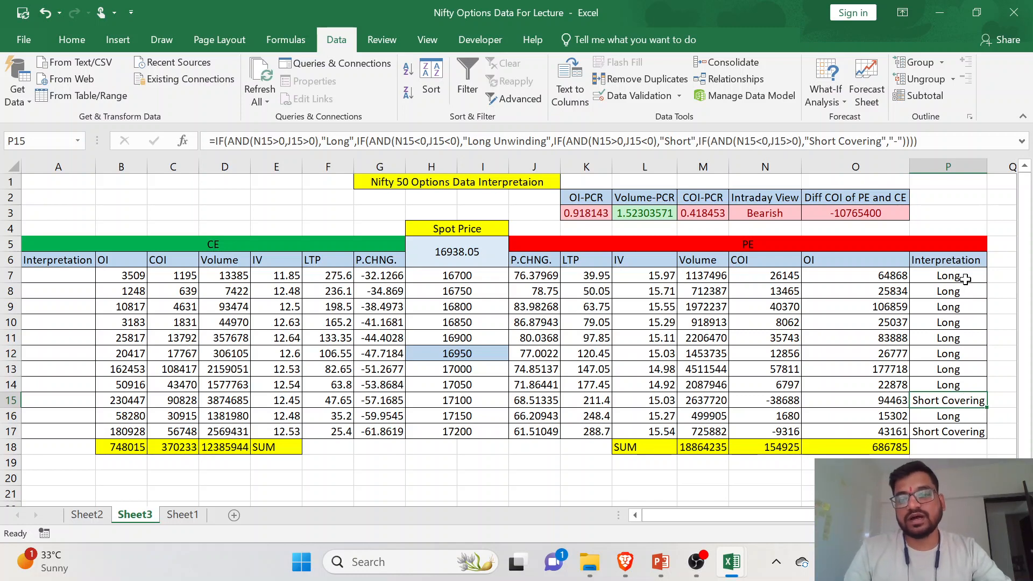
- Copy the PE interpretation formula from P7 into the first CE Interpretation cell, A7
click(83, 273)
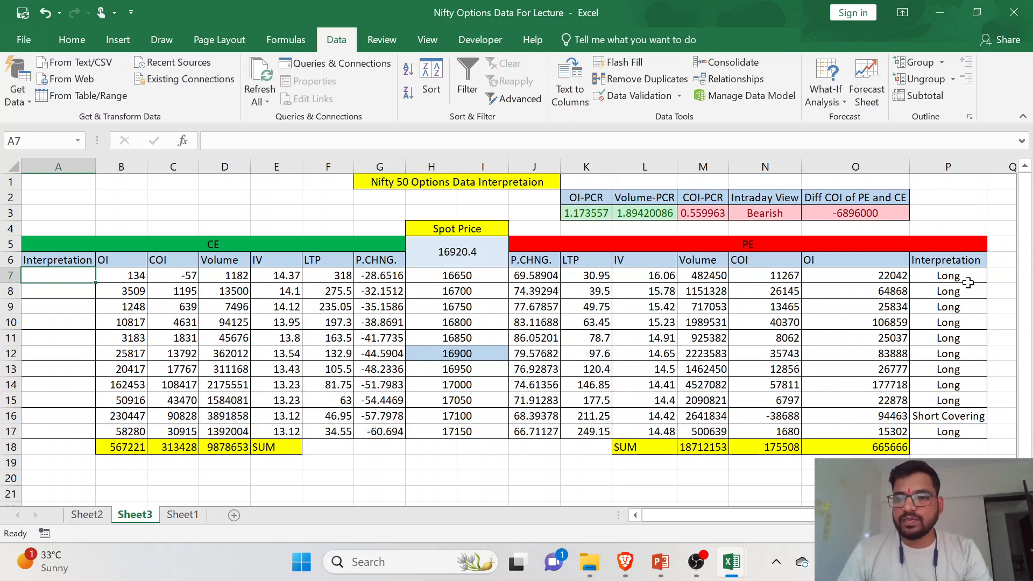
click(967, 278)
key(ctrl+c)
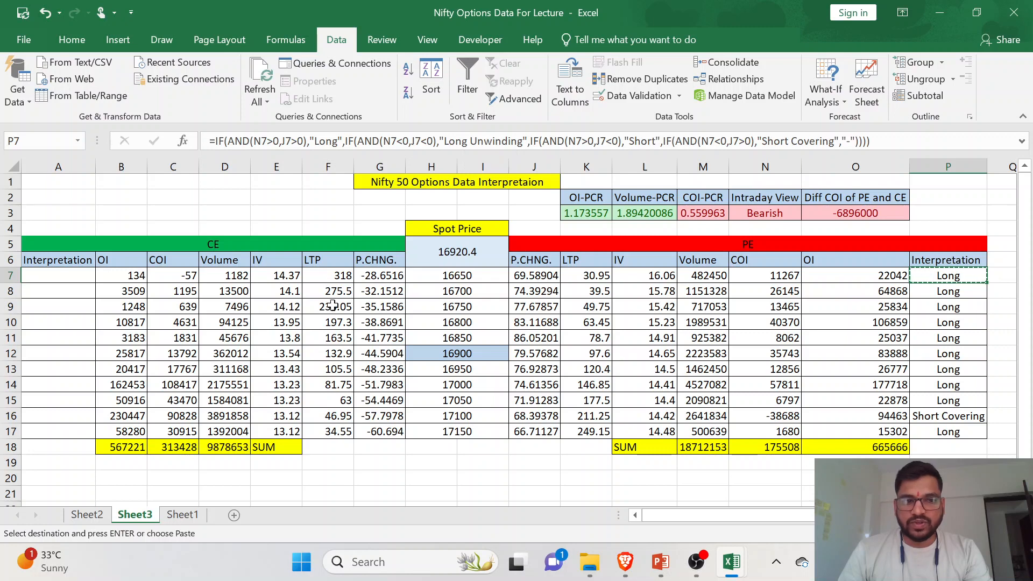
click(61, 283)
key(ctrl+v)
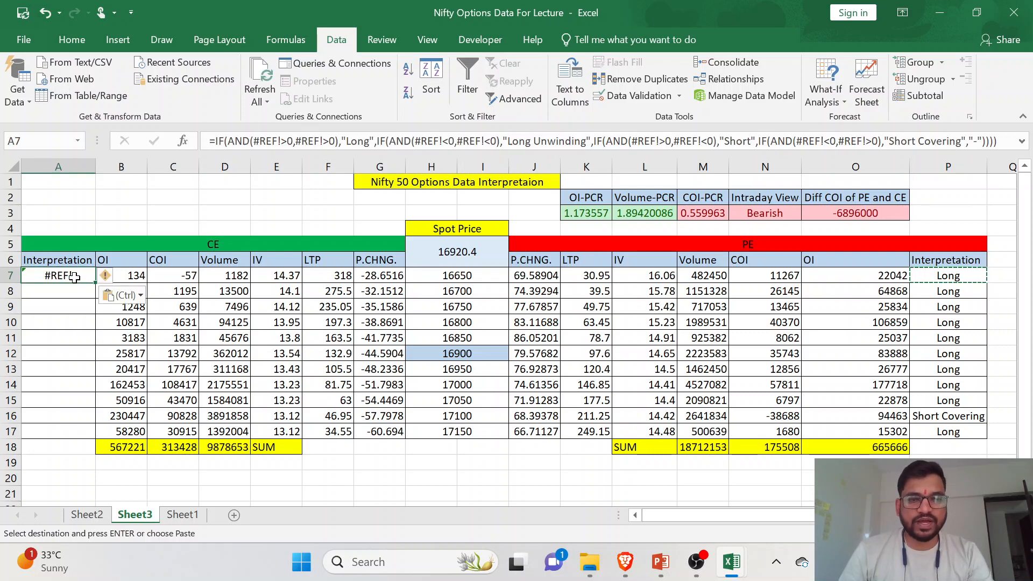
- Compare the references in P7's formula with the COI cells N7 and C7 and the CE P.CHNG. cell G7
click(962, 277)
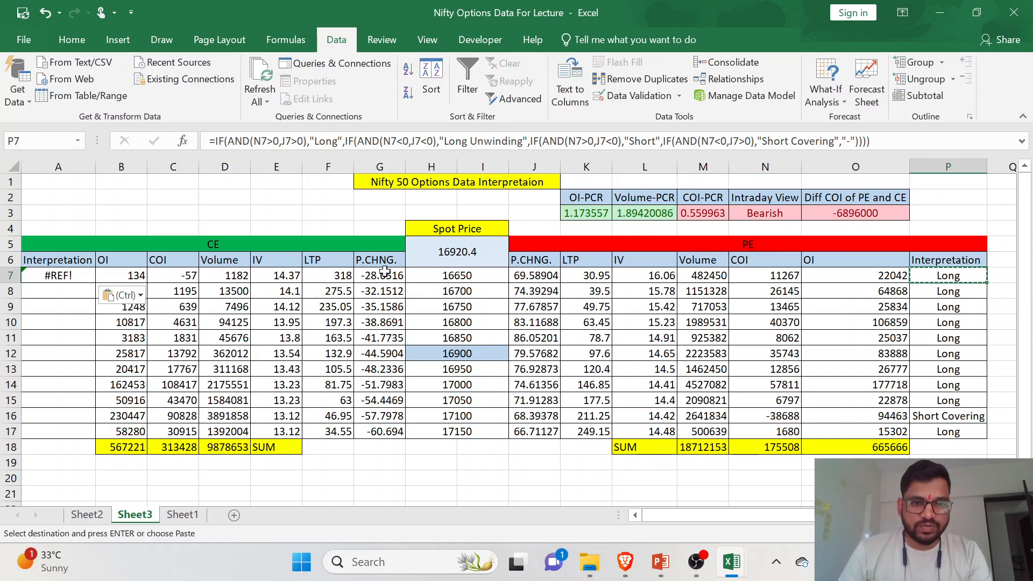
click(179, 275)
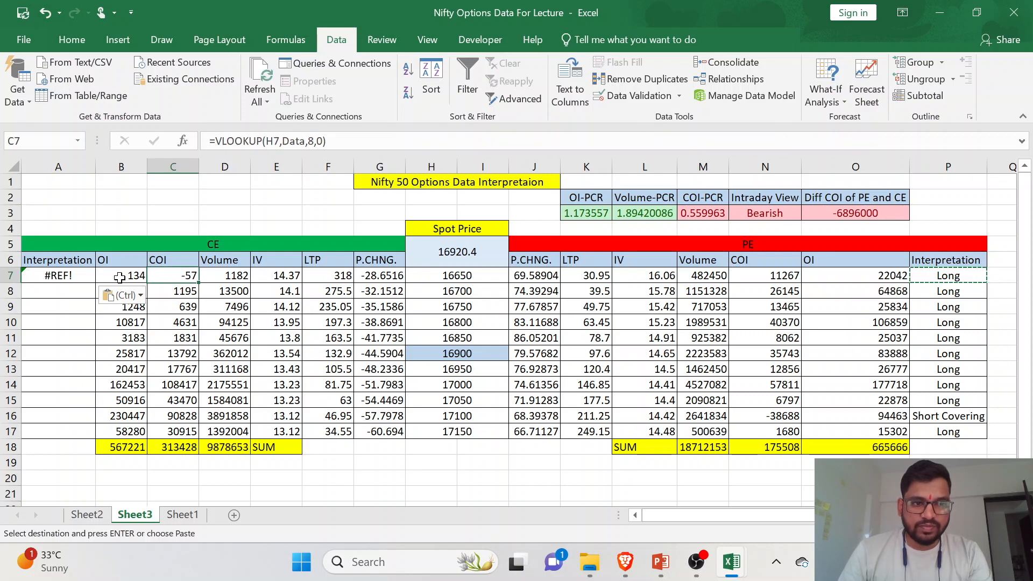
click(760, 277)
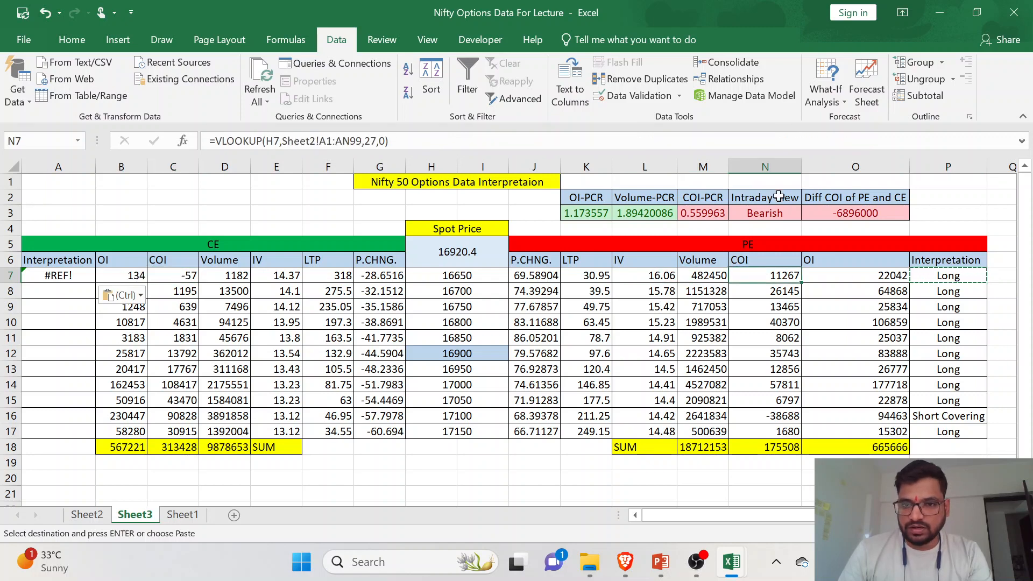
click(174, 275)
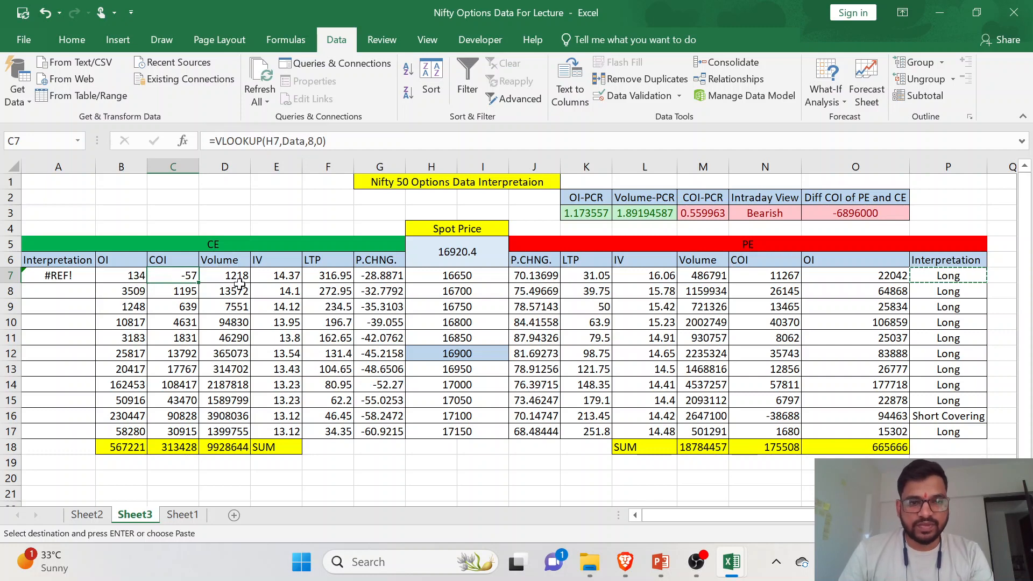
click(390, 276)
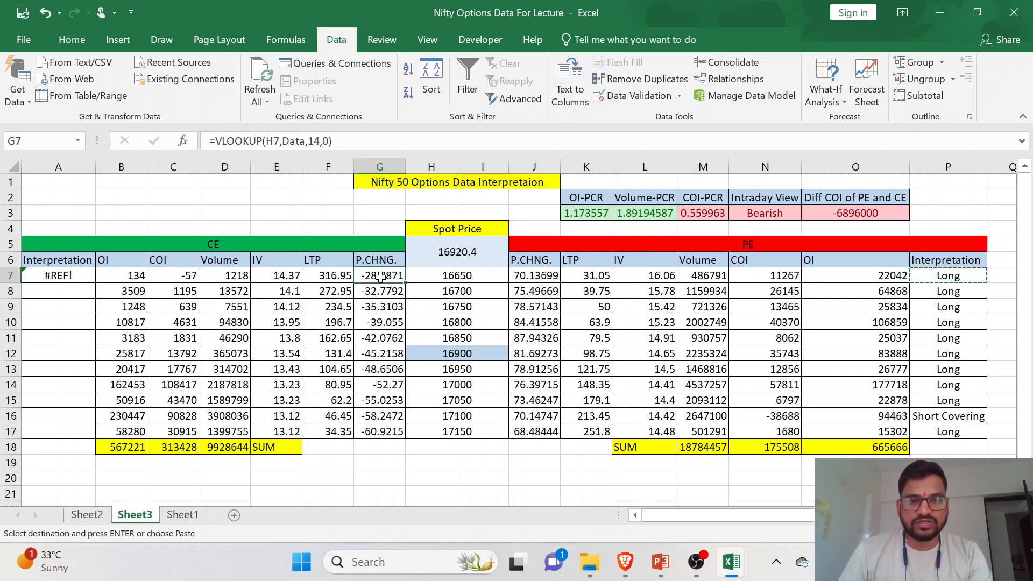
- In A7's formula, replace the broken references in the "Long" condition so that it reads N7>0,G7>0
click(81, 276)
click(281, 141)
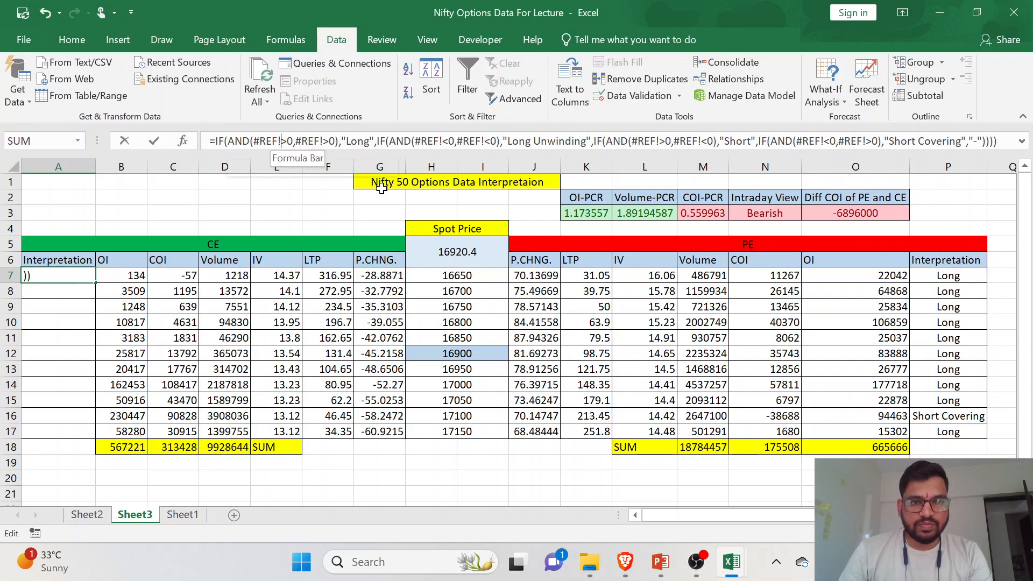
key(BackSpace)
key(BackSpace)
key(BackSpace)
key(BackSpace)
key(BackSpace)
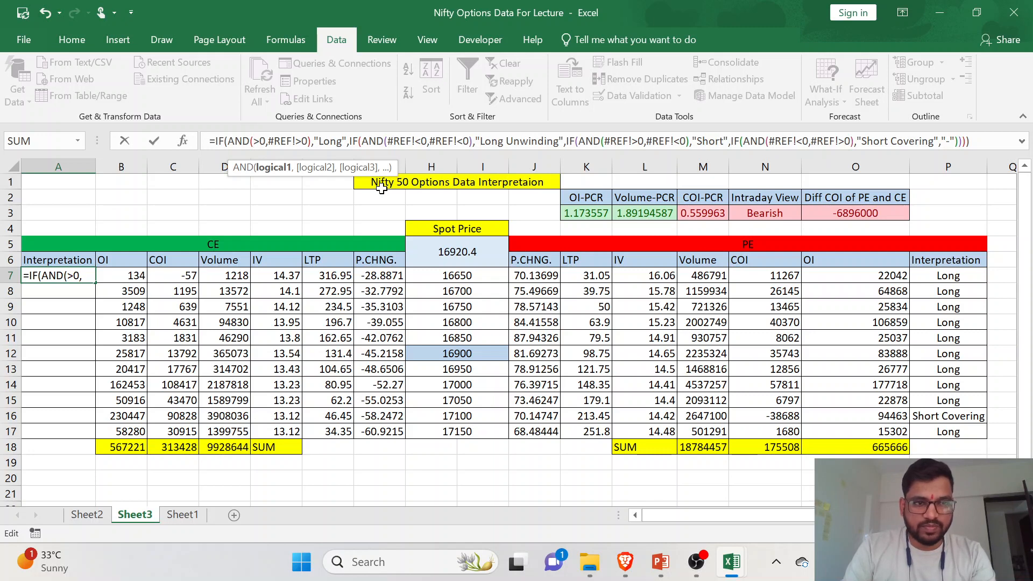
text(N)
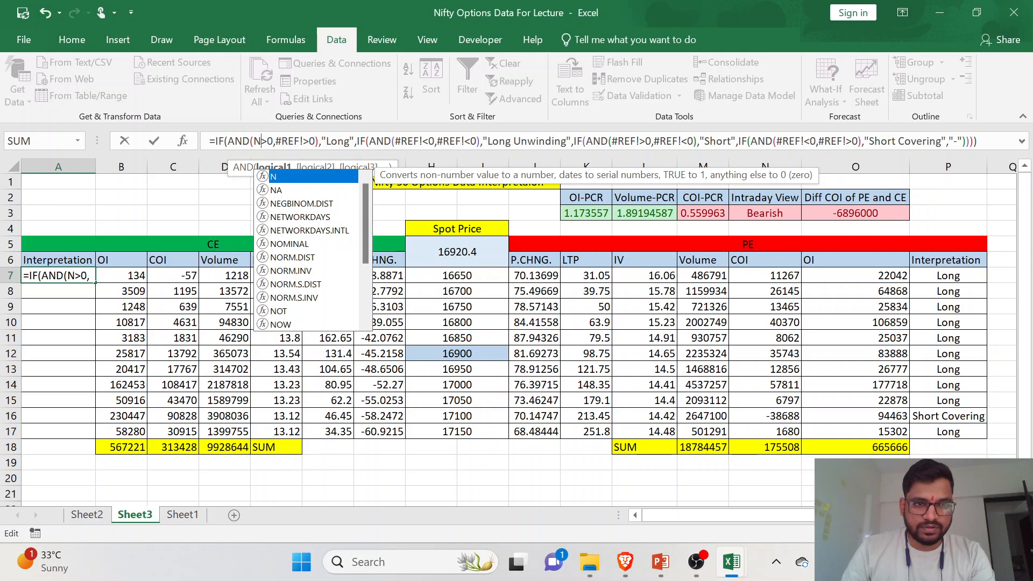
text(7)
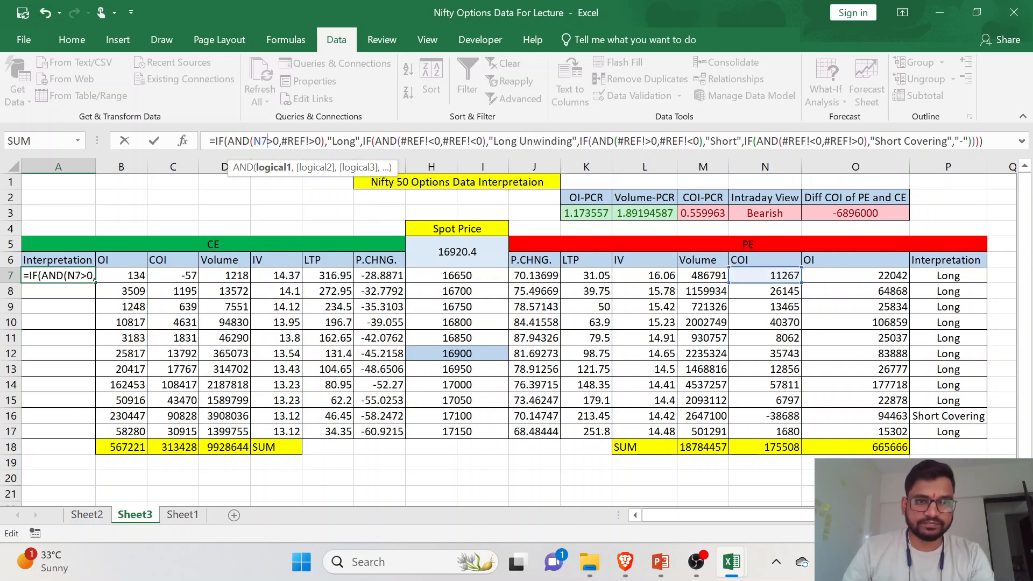
click(310, 141)
key(BackSpace)
key(BackSpace)
key(BackSpace)
key(BackSpace)
key(BackSpace)
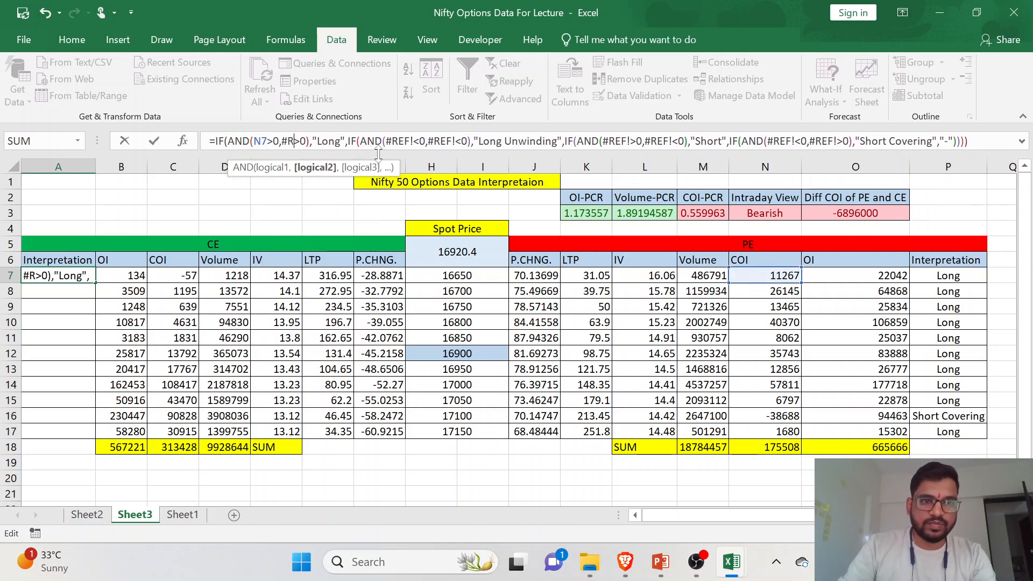
text(G7)
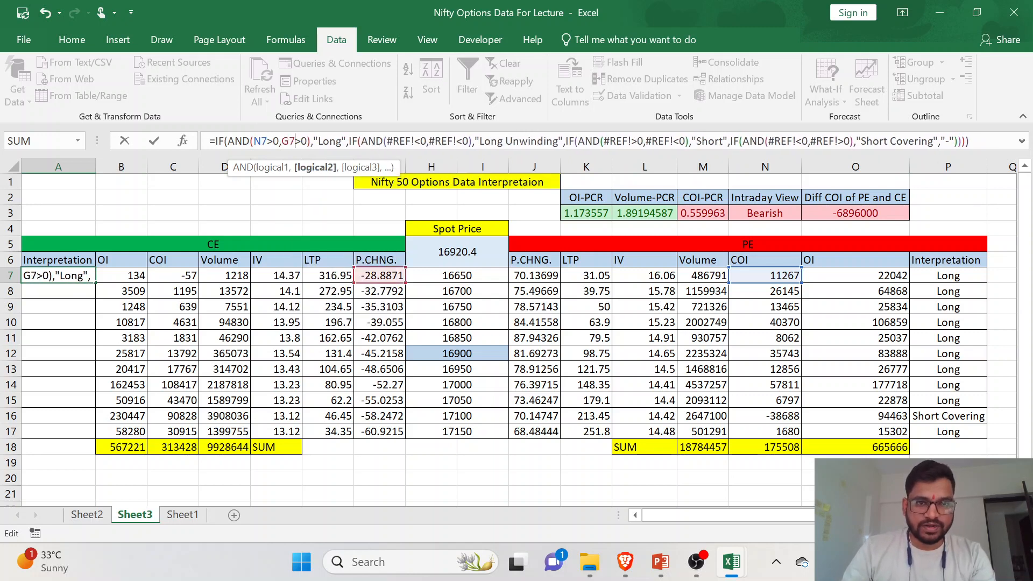
- Replace the broken references in the "Long Unwinding" condition so that it reads N7<0,G7<0
click(413, 141)
key(BackSpace)
key(BackSpace)
key(BackSpace)
key(BackSpace)
key(BackSpace)
text(N7)
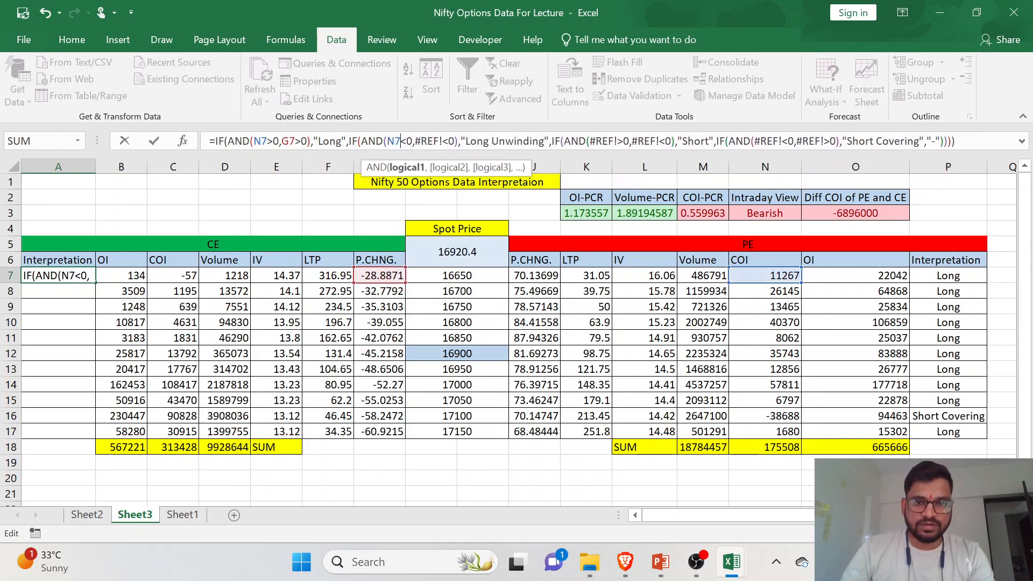
click(442, 141)
key(BackSpace)
key(BackSpace)
key(BackSpace)
key(BackSpace)
key(BackSpace)
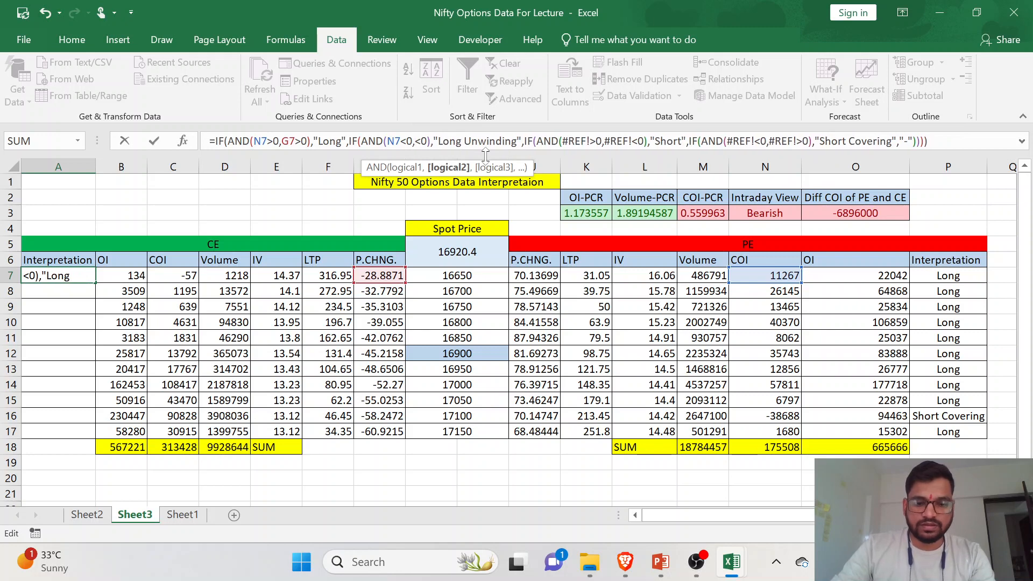
text(G7)
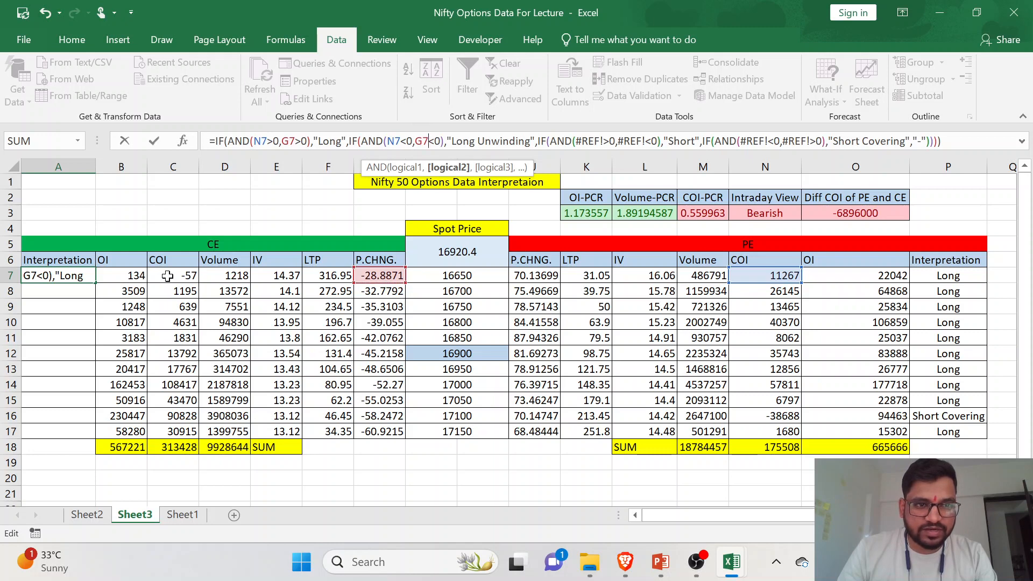
- Change the N7 references to C7 in the "Long" and "Long Unwinding" conditions of A7's formula
click(261, 141)
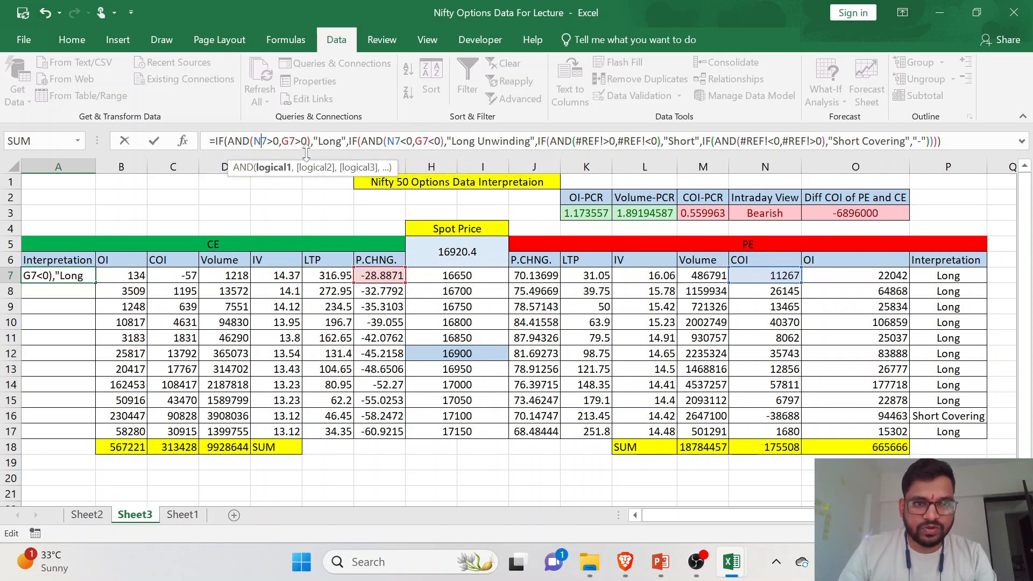
key(BackSpace)
text(C)
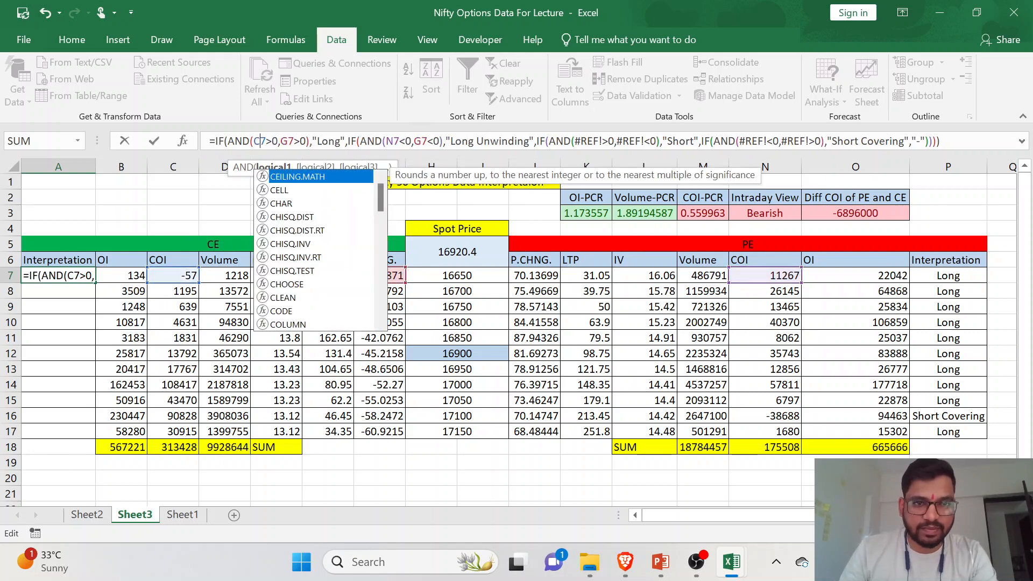
click(393, 141)
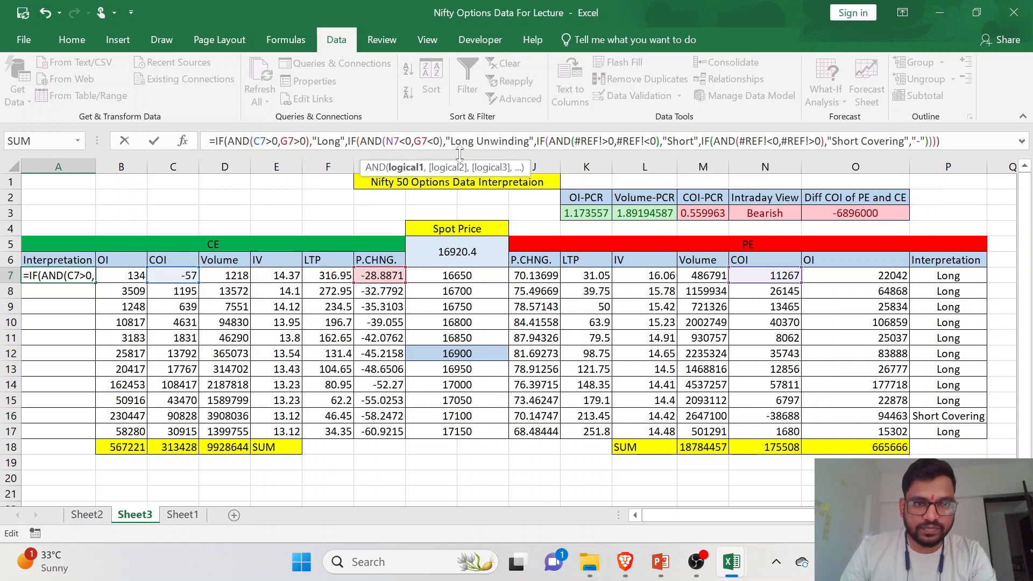
key(BackSpace)
text(C)
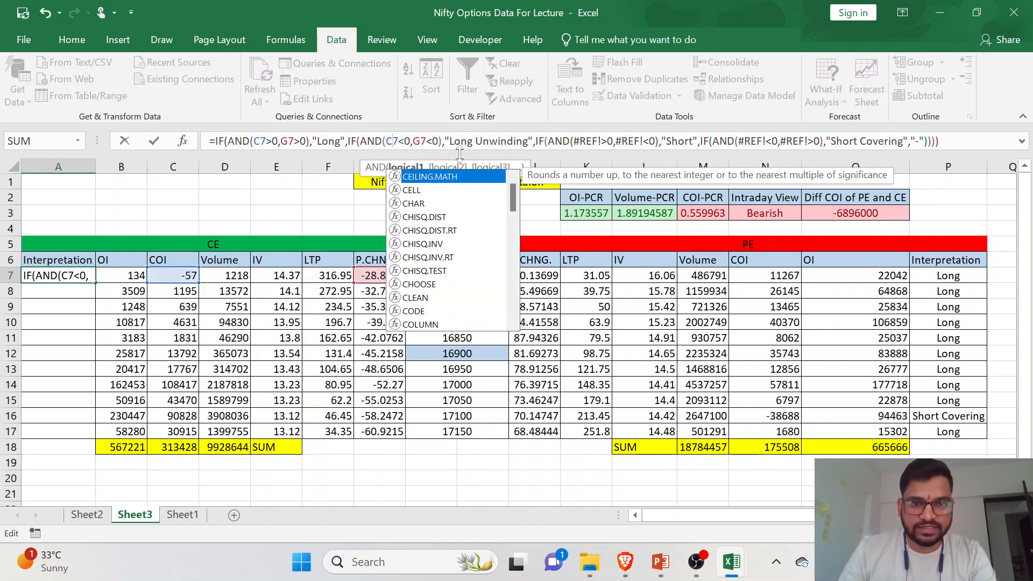
click(460, 141)
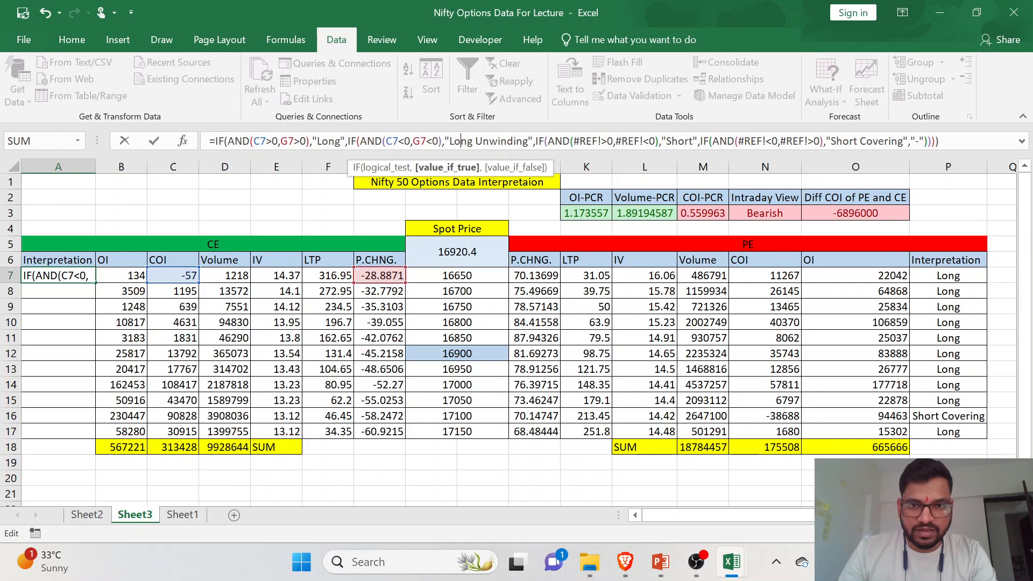
- Replace the broken references in the "Short" condition so that it reads C7>0,G7<0
click(594, 141)
key(BackSpace)
key(BackSpace)
key(BackSpace)
key(BackSpace)
key(BackSpace)
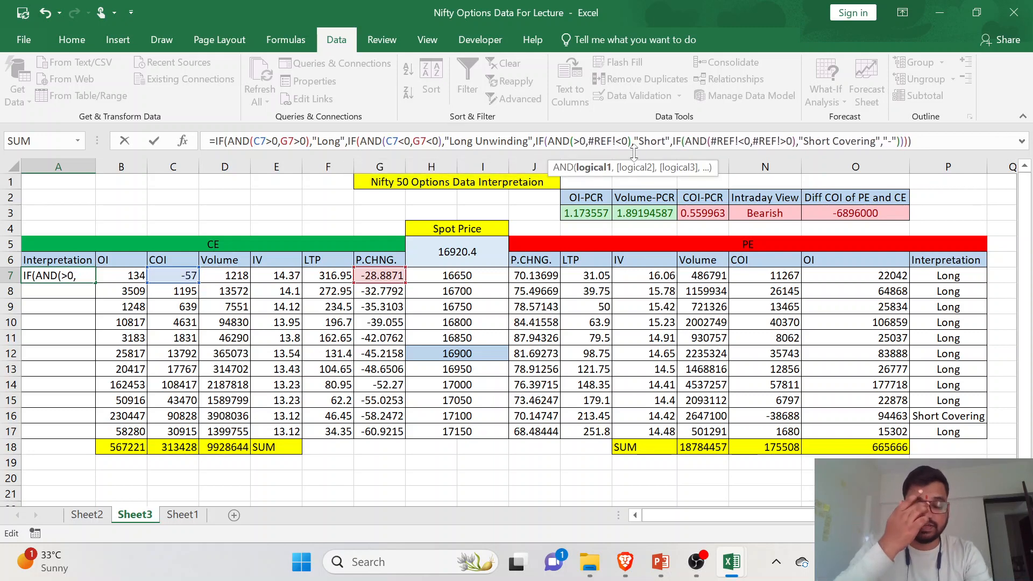
text(C7)
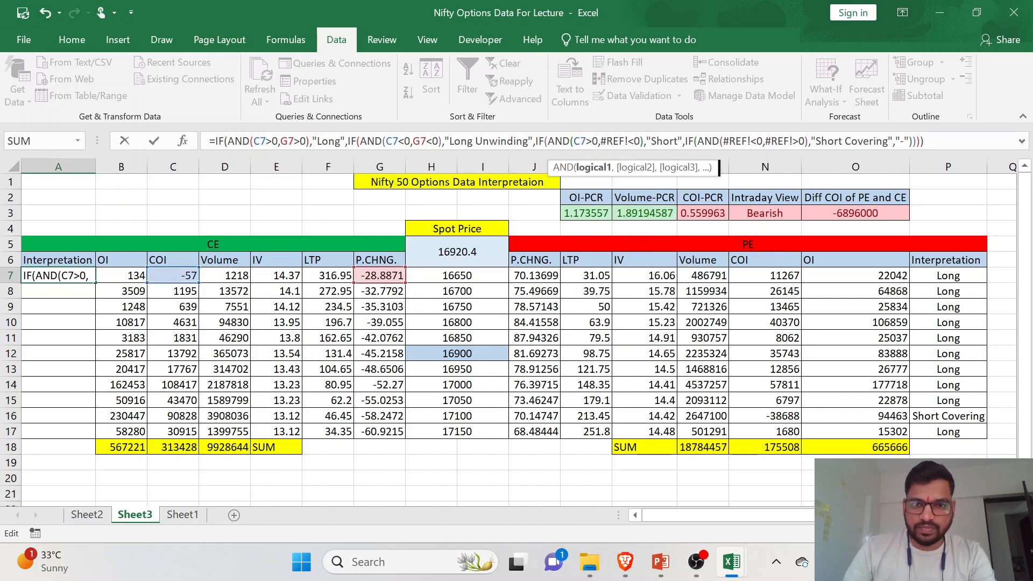
key(Right)
key(Right)
key(Right)
key(Right)
key(Right)
key(Right)
key(Right)
key(Right)
key(BackSpace)
key(BackSpace)
key(BackSpace)
key(BackSpace)
key(BackSpace)
text(G7)
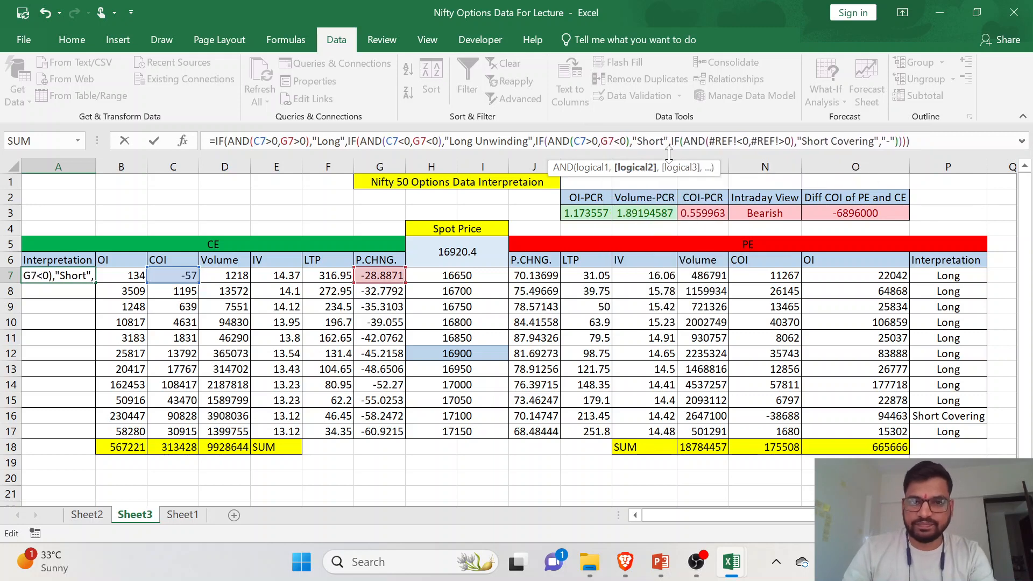
- Replace the broken references in the "Short Covering" condition with C7<0,G7>0 and commit A7's formula
click(724, 141)
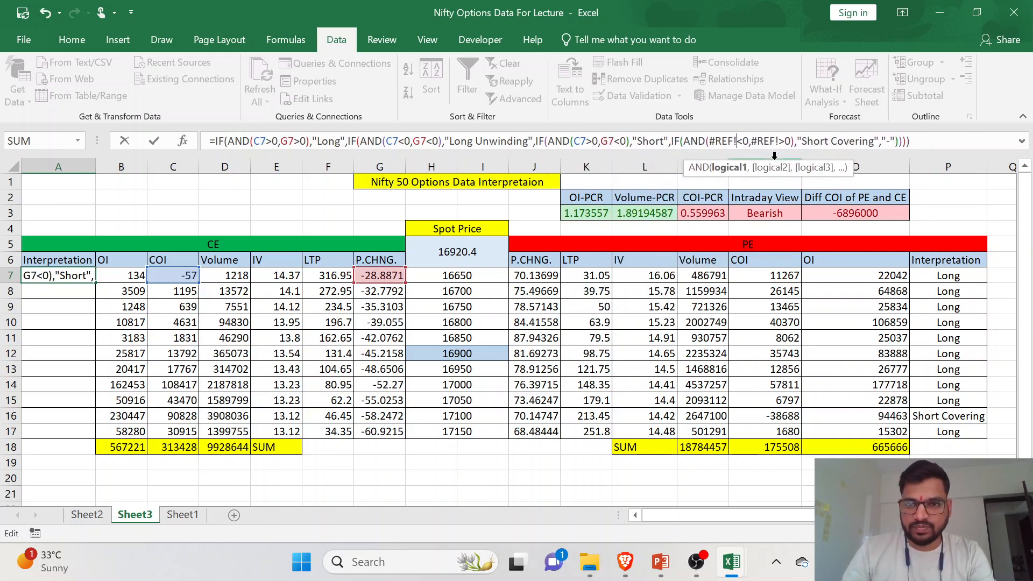
key(BackSpace)
key(BackSpace)
key(BackSpace)
key(BackSpace)
key(BackSpace)
text(C7)
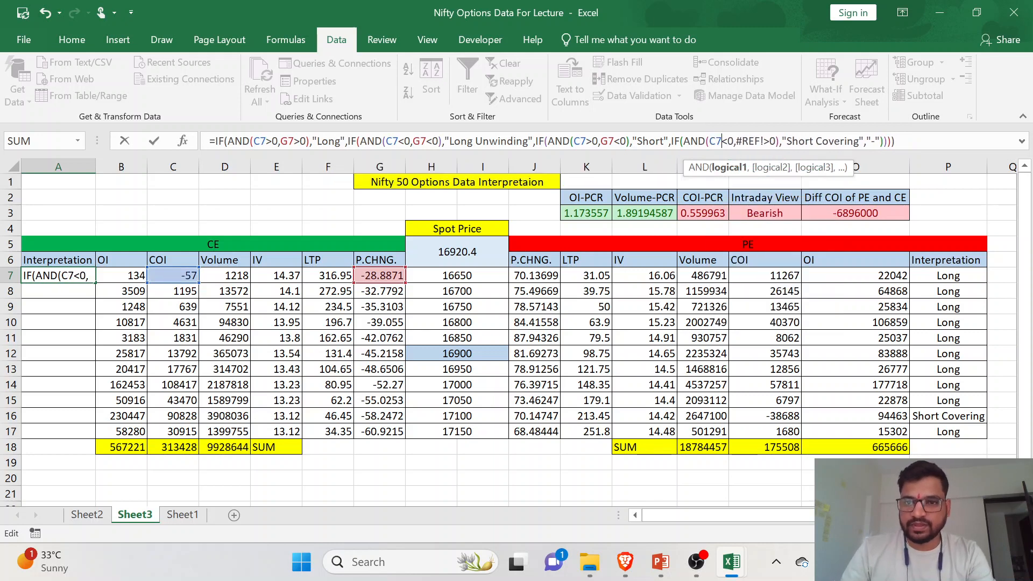
click(764, 141)
key(BackSpace)
key(BackSpace)
key(BackSpace)
key(BackSpace)
key(BackSpace)
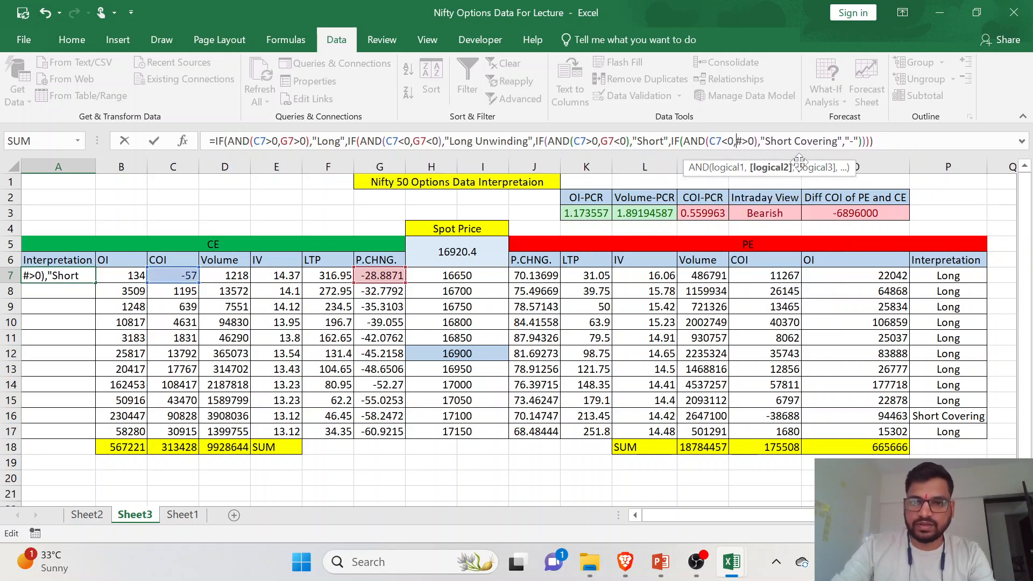
text(G7)
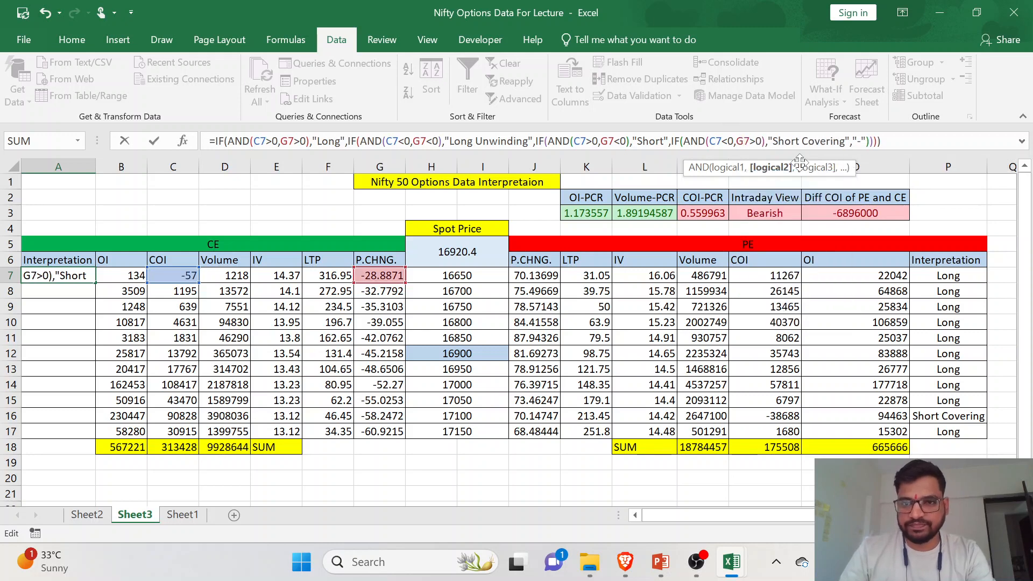
click(889, 142)
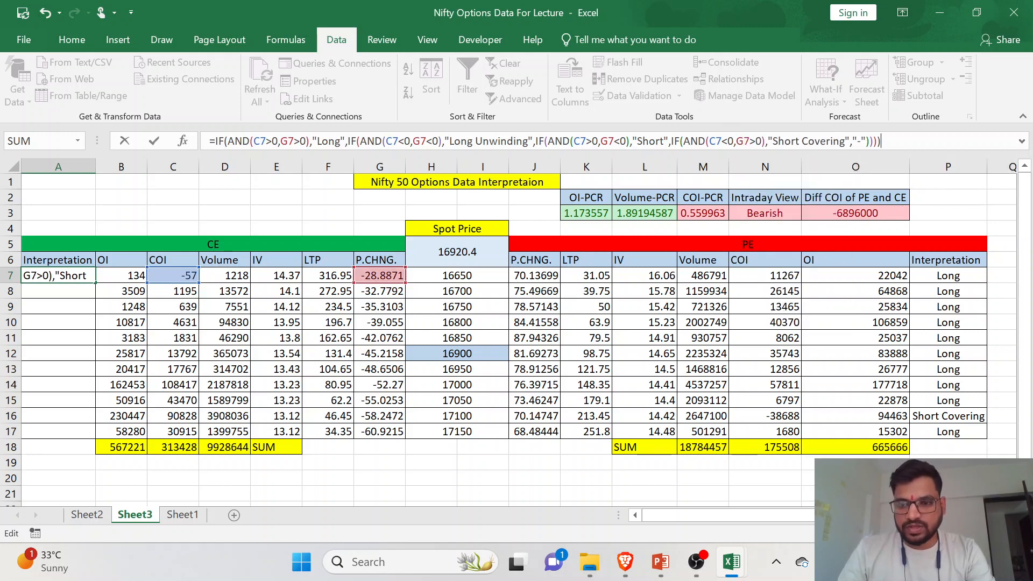
key(Return)
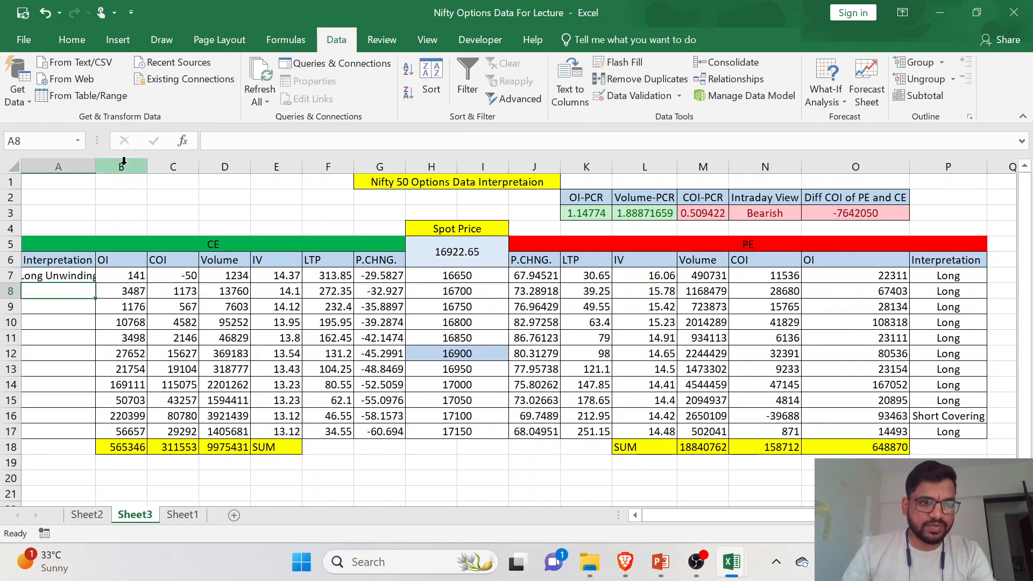
- Widen column A slightly and fill the CE interpretation formula from A7 down to A17
drag(99, 169, 105, 169)
click(94, 276)
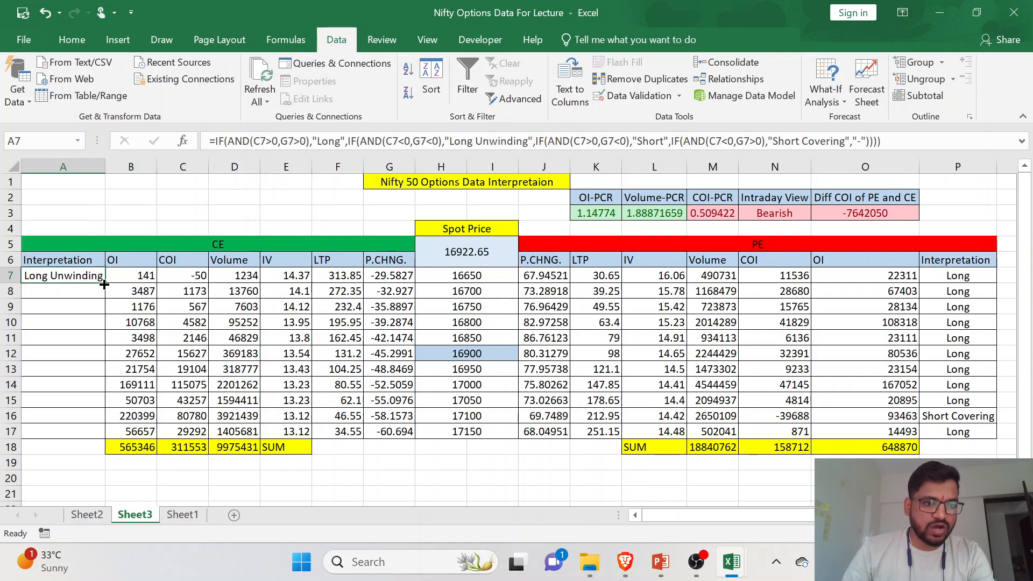
double_click(106, 285)
- Review the filled CE interpretations and their formulas in A7 to A17
click(91, 343)
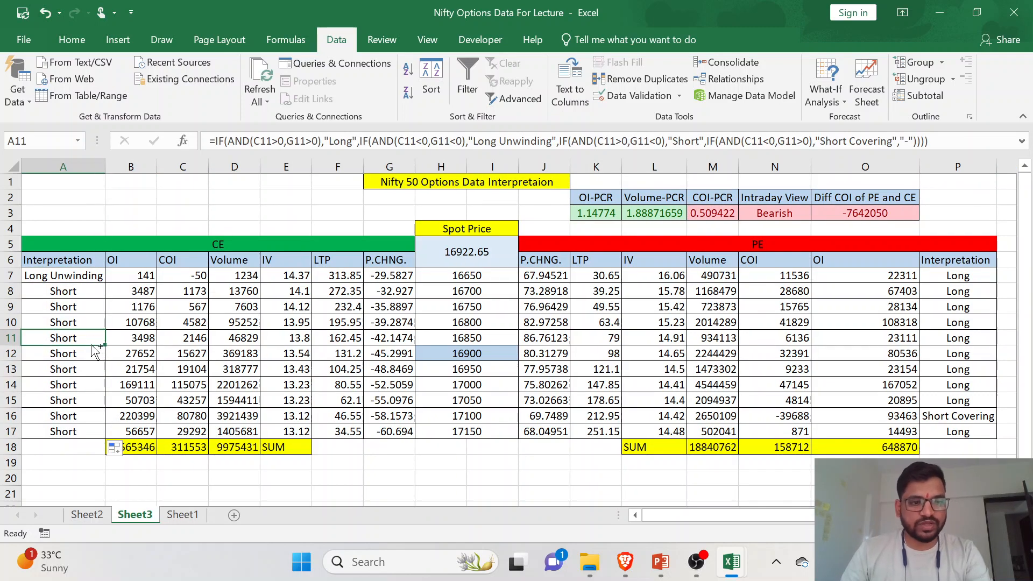
click(79, 281)
drag(79, 293, 76, 426)
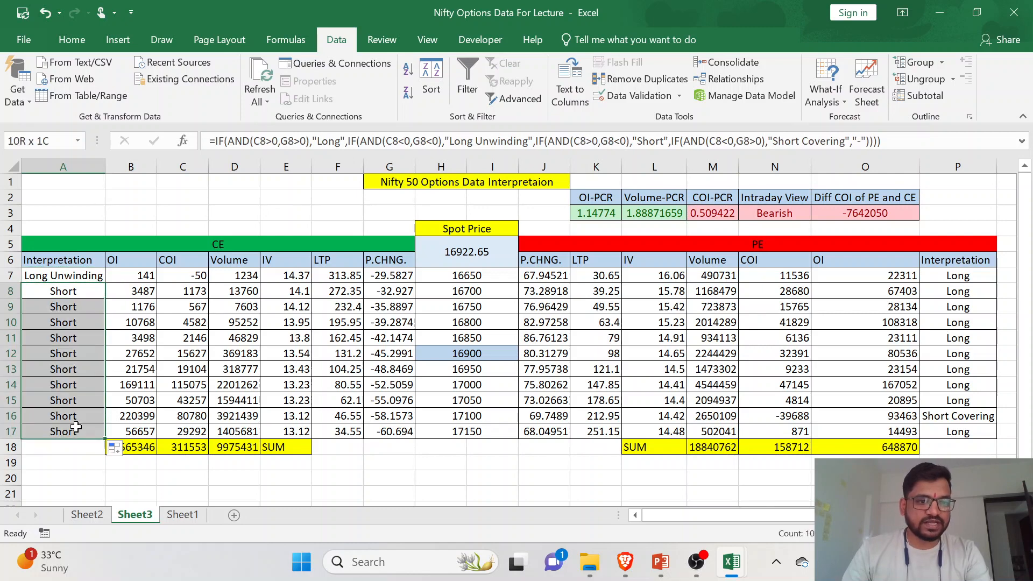
click(76, 418)
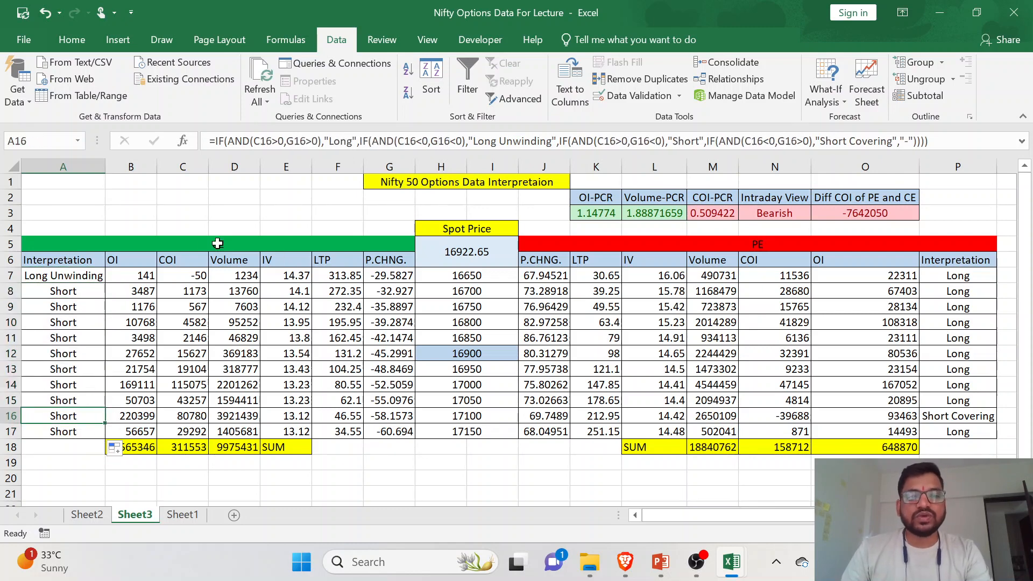
- Review the OI-PCR, COI-PCR and COI difference formulas, the system calendar, and the CE interpretation formula in A7
click(97, 322)
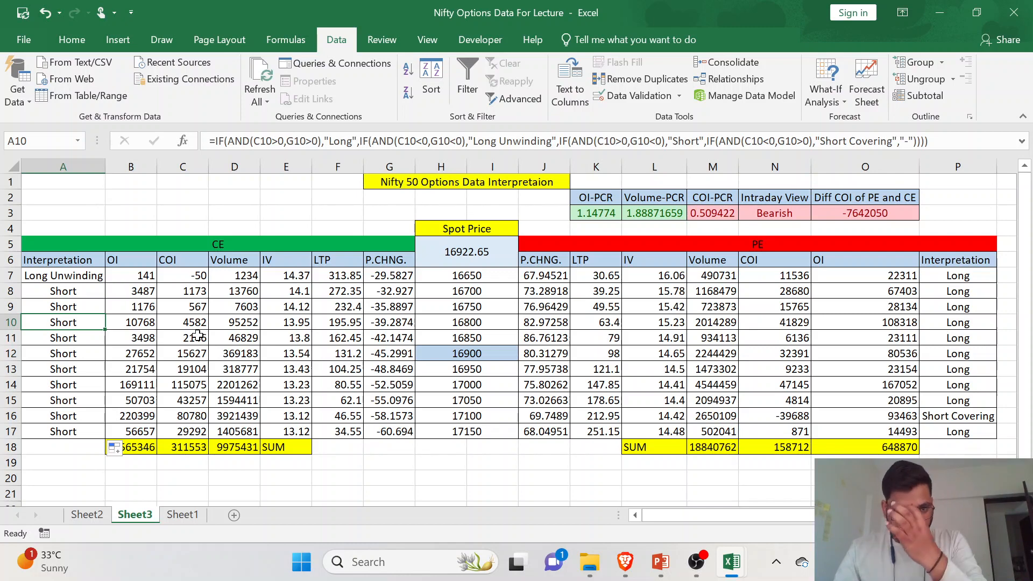
click(618, 215)
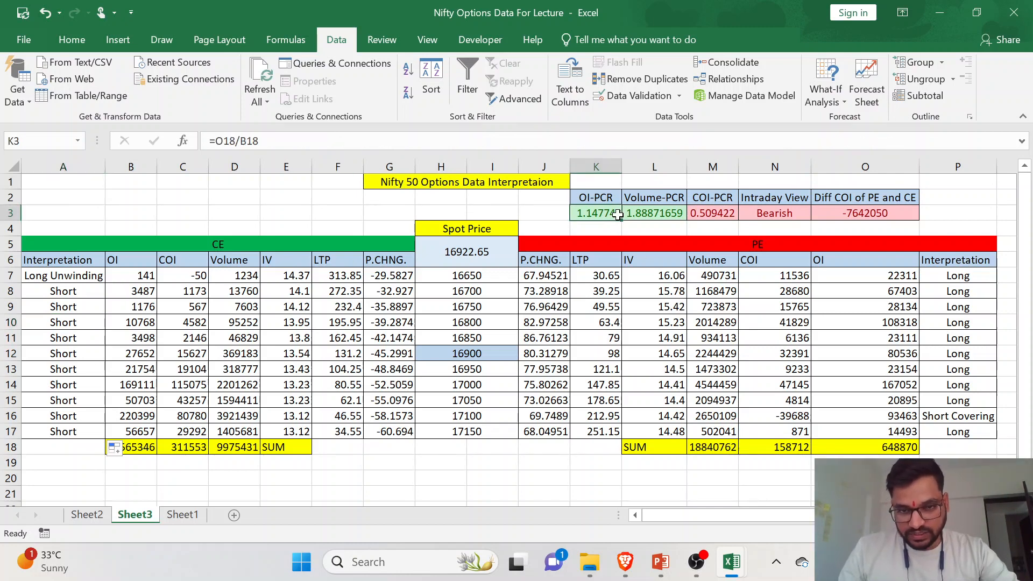
click(702, 214)
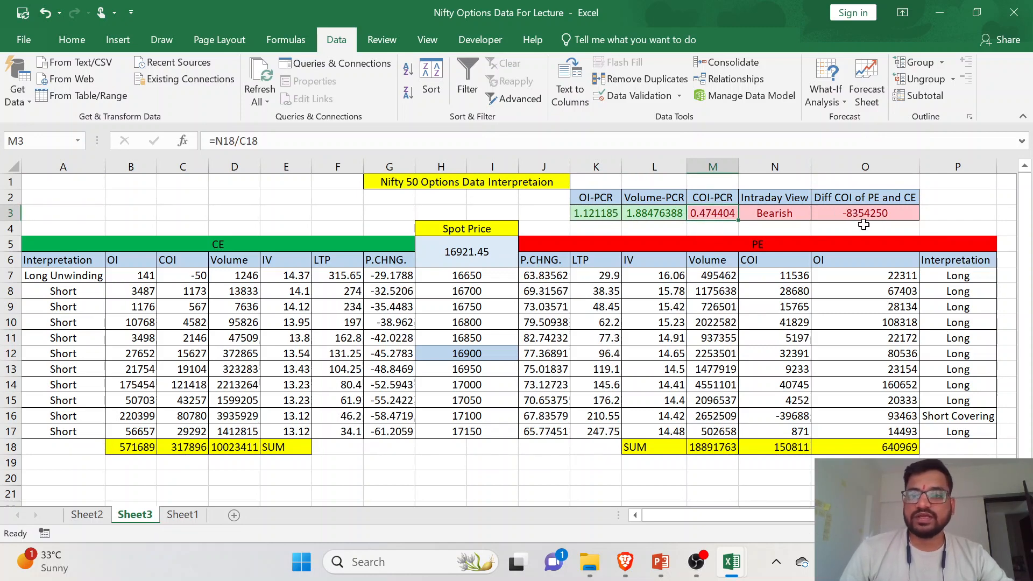
click(909, 213)
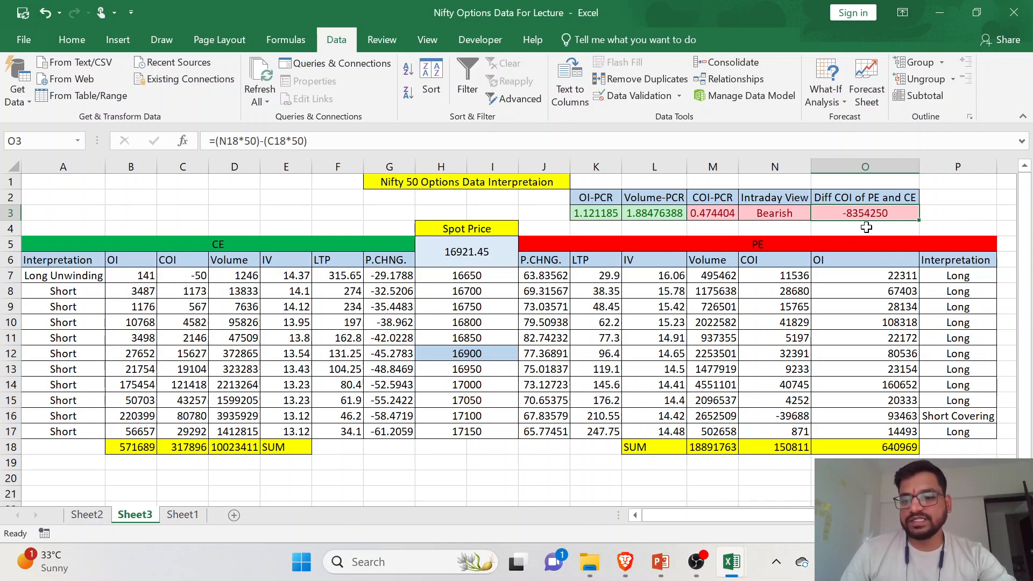
click(977, 562)
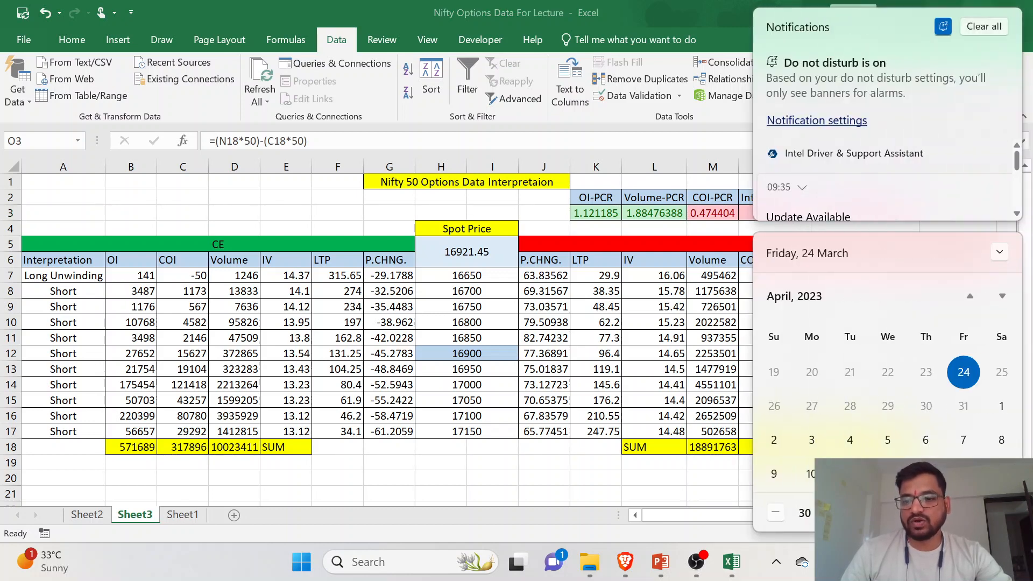
click(976, 561)
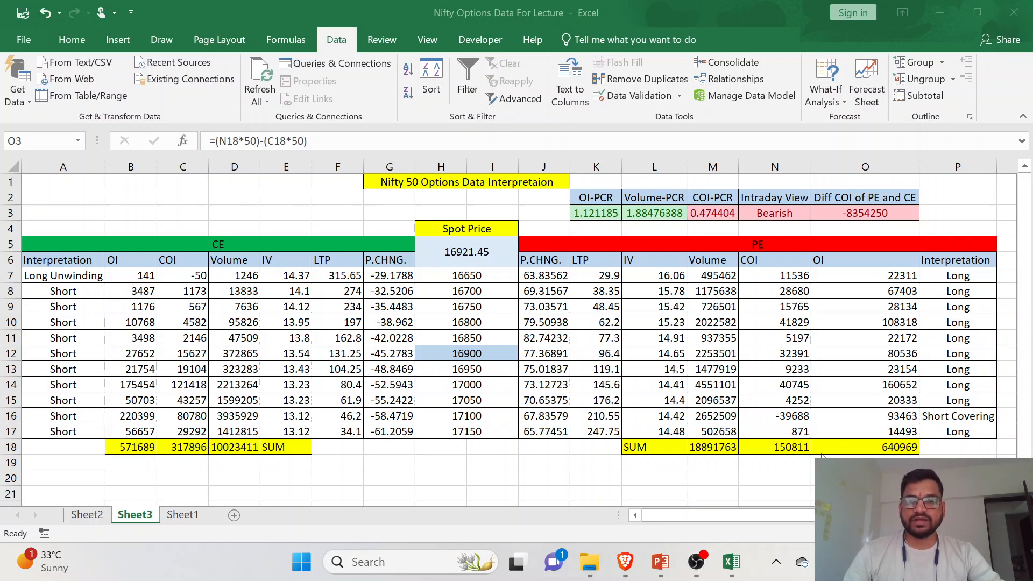
click(90, 290)
click(91, 278)
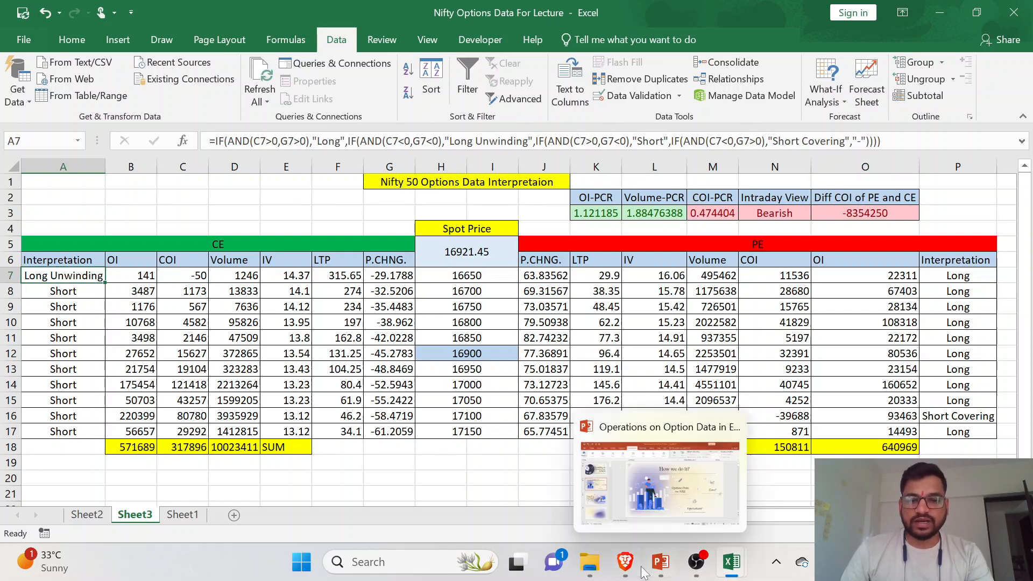
- Switch to the Brave browser to check the NIFTY MAR FUT 5-minute chart and return to the Excel workbook
click(624, 562)
scroll(726, 414, up, 2)
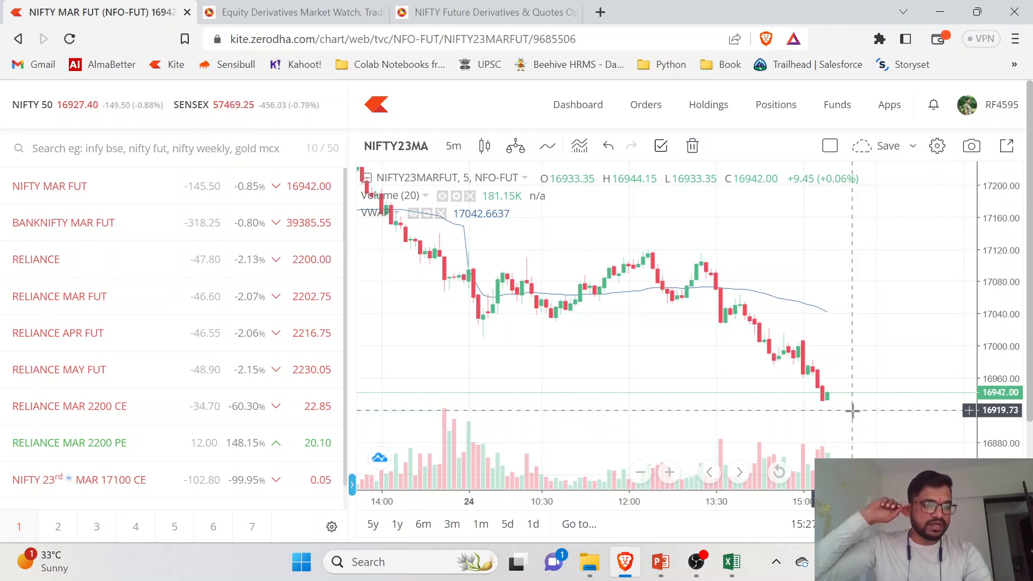
key(alt+Tab)
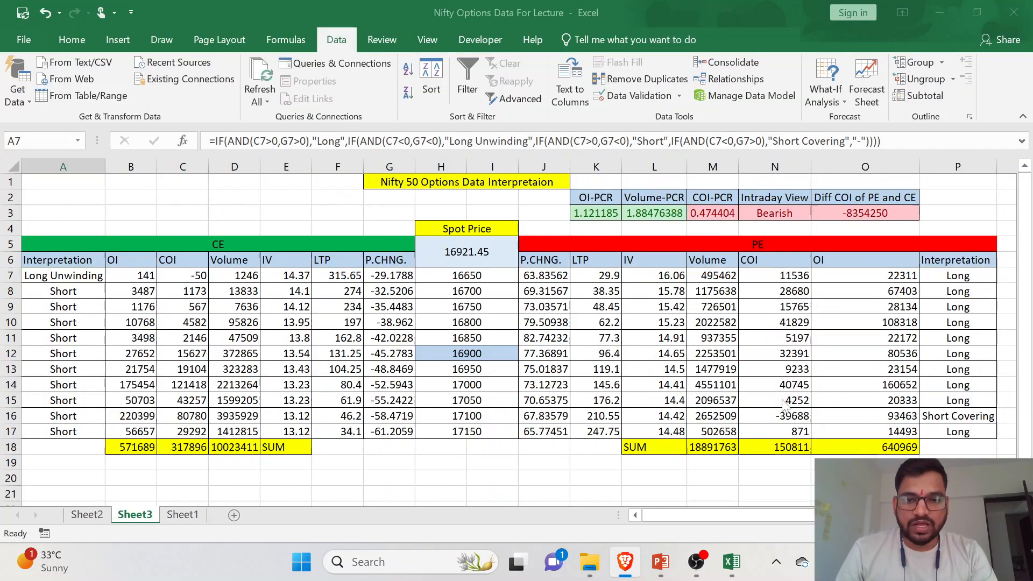
- Examine the 16900 strike row and the OI-PCR, COI-PCR, Intraday View and COI difference cells
click(356, 351)
click(645, 353)
click(287, 350)
click(724, 353)
click(602, 213)
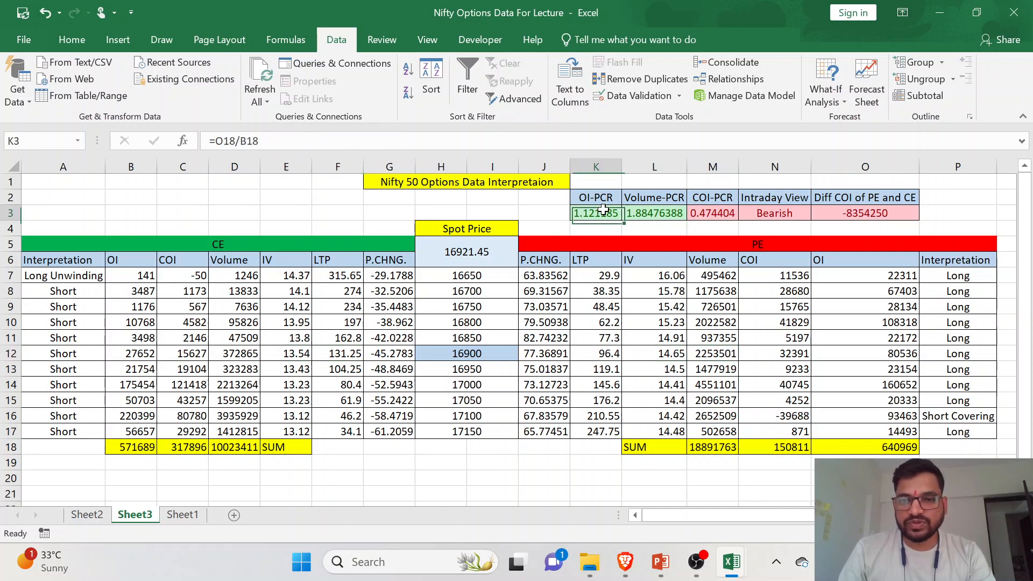
click(710, 212)
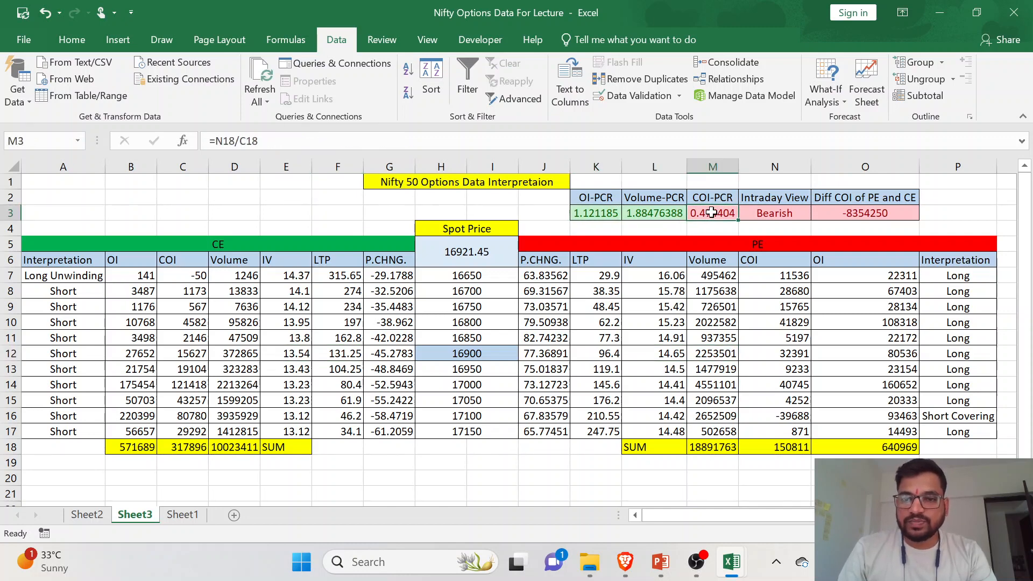
click(767, 212)
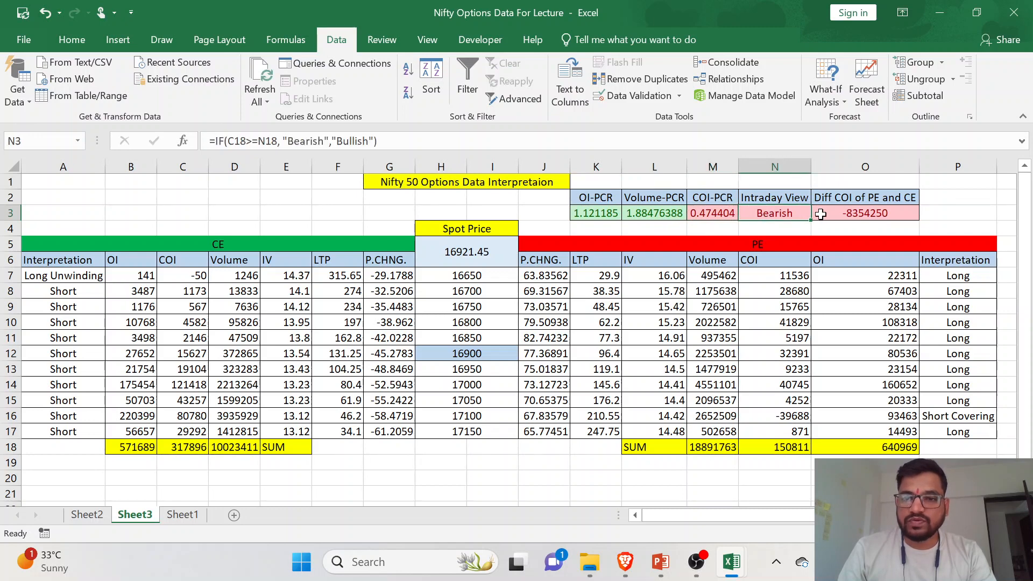
click(855, 214)
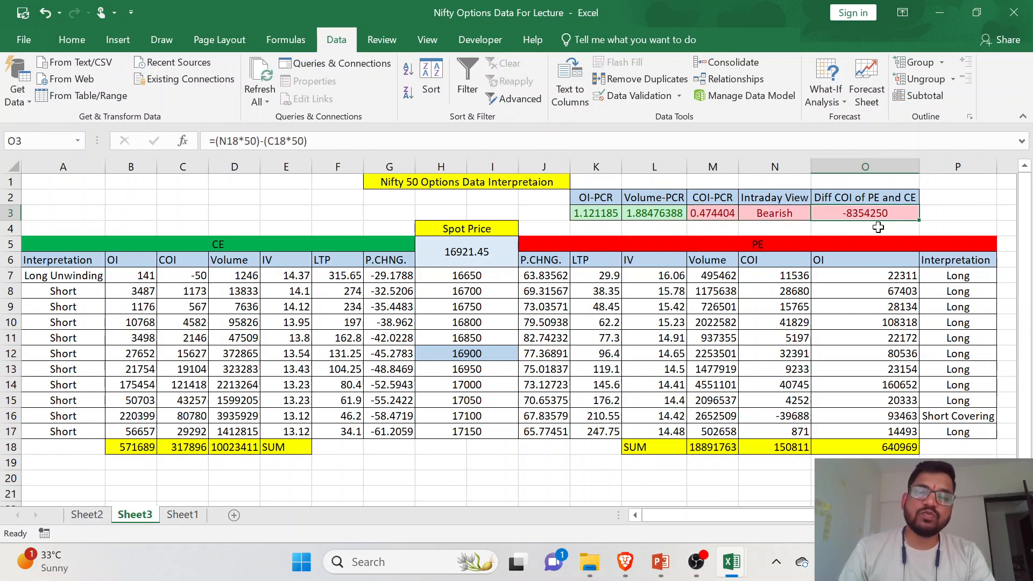
- Look over the PE open interest and volume figures for the strikes from 16750 to 17000
click(866, 309)
click(855, 324)
click(709, 369)
click(839, 371)
click(727, 386)
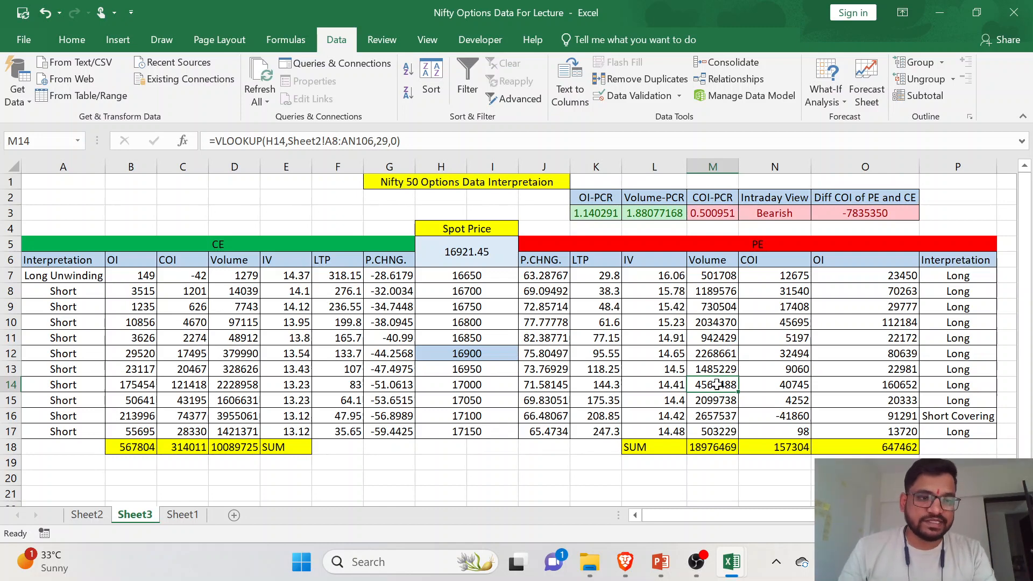
- Try to highlight A7 with a Text That Contains rule for "Call Unwinding" using Light Red Fill with Dark Red Text
click(88, 292)
click(78, 276)
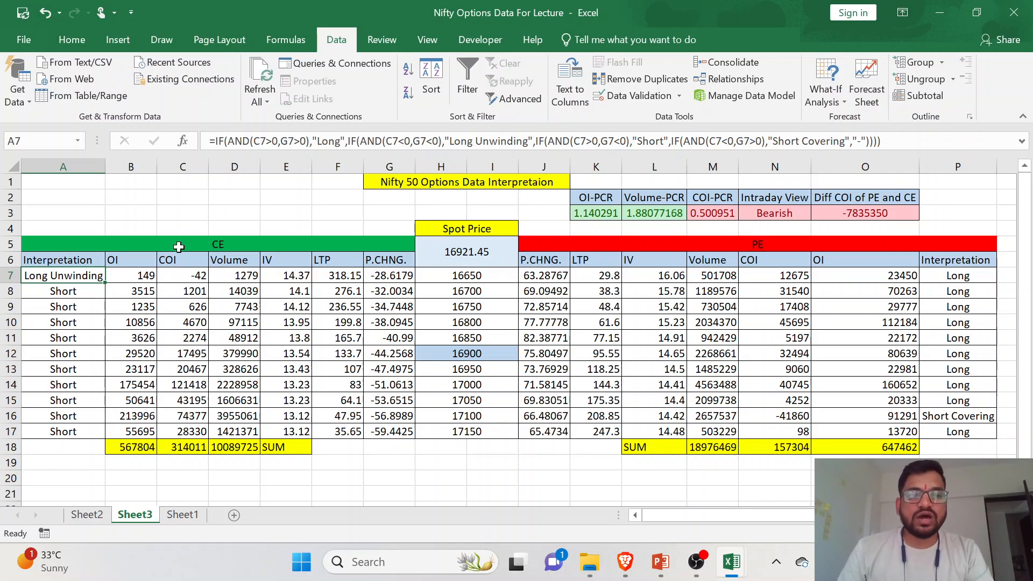
click(79, 45)
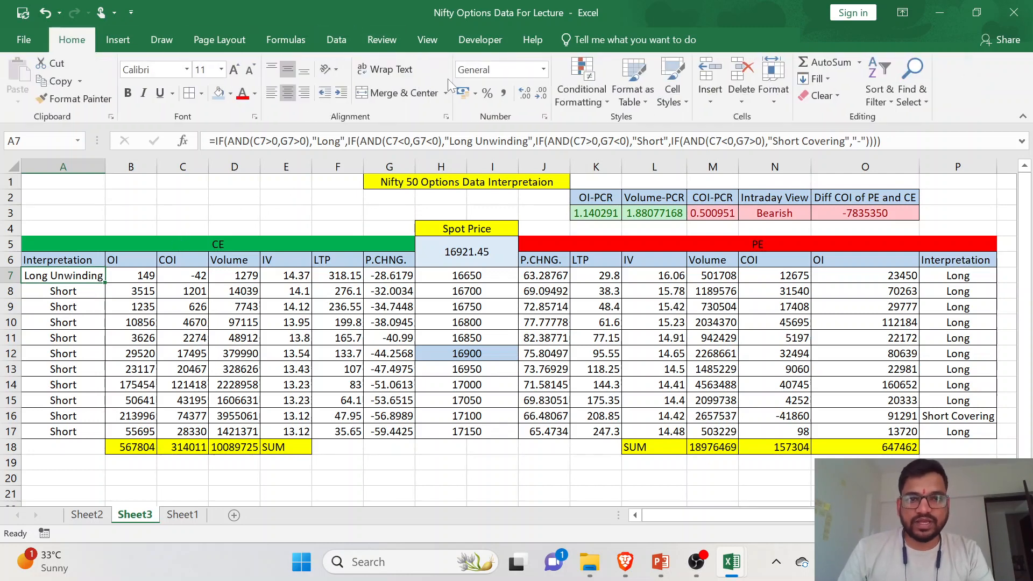
click(574, 95)
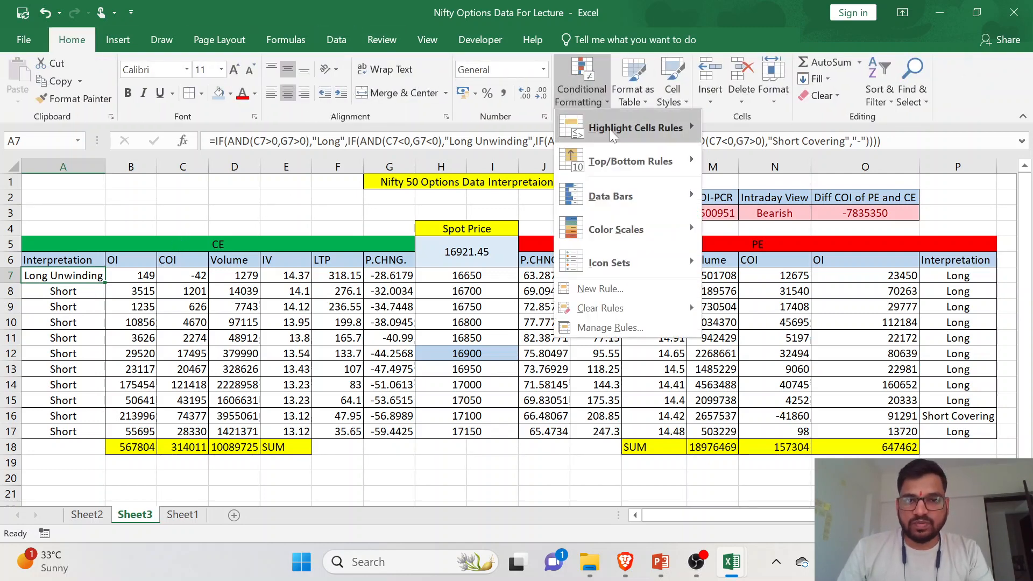
mouse_move(618, 128)
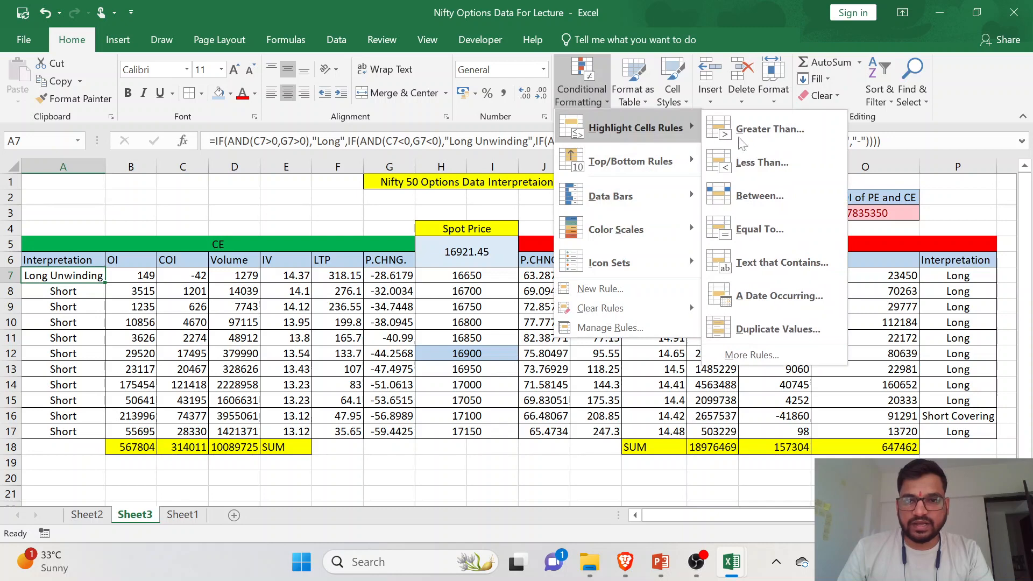
click(805, 268)
text(Call Unw)
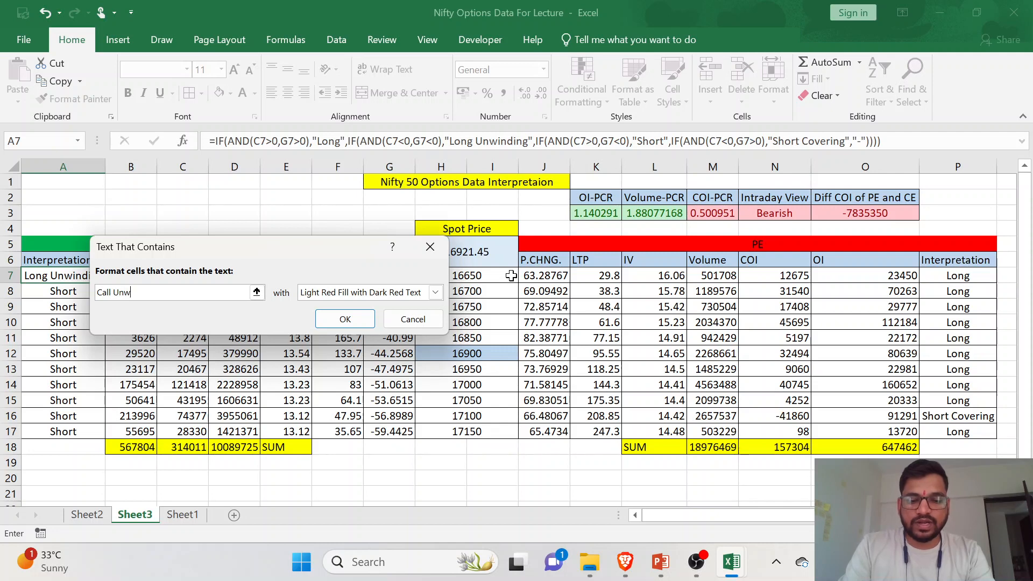
text(inding)
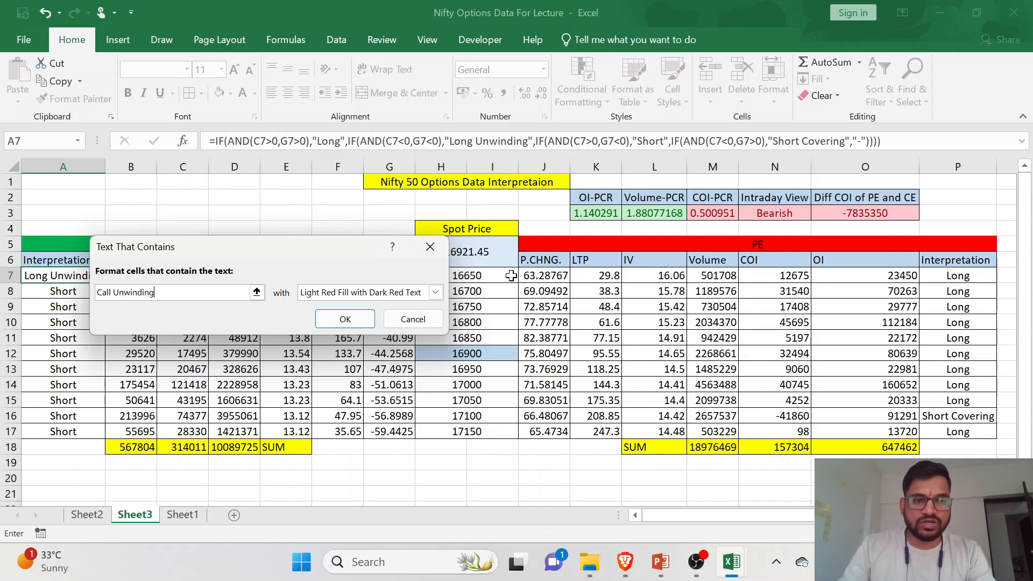
click(363, 321)
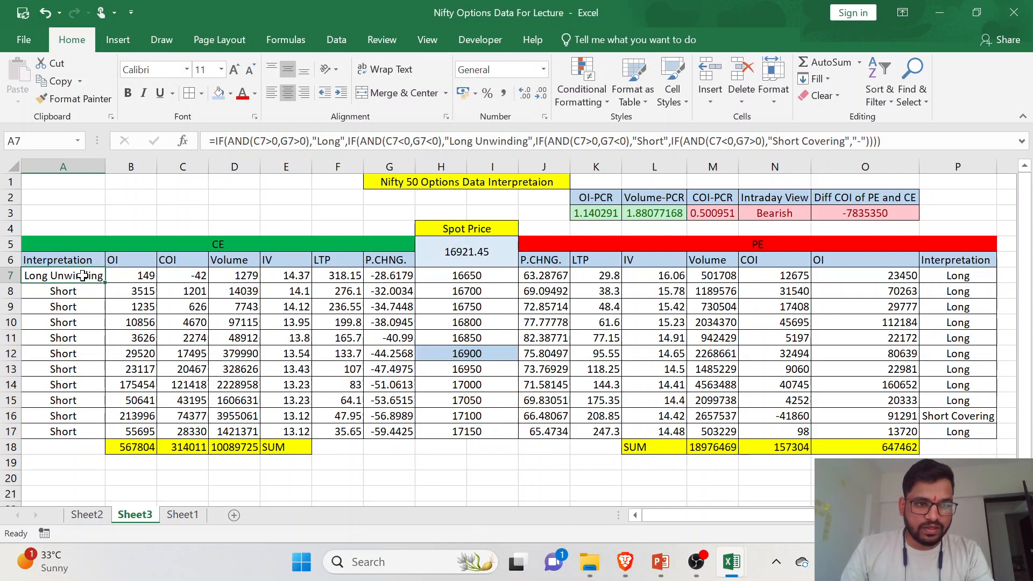
- Add a Text That Contains rule to A7 for "Long Unwinding" using Light Red Fill with Dark Red Text
click(586, 106)
mouse_move(667, 195)
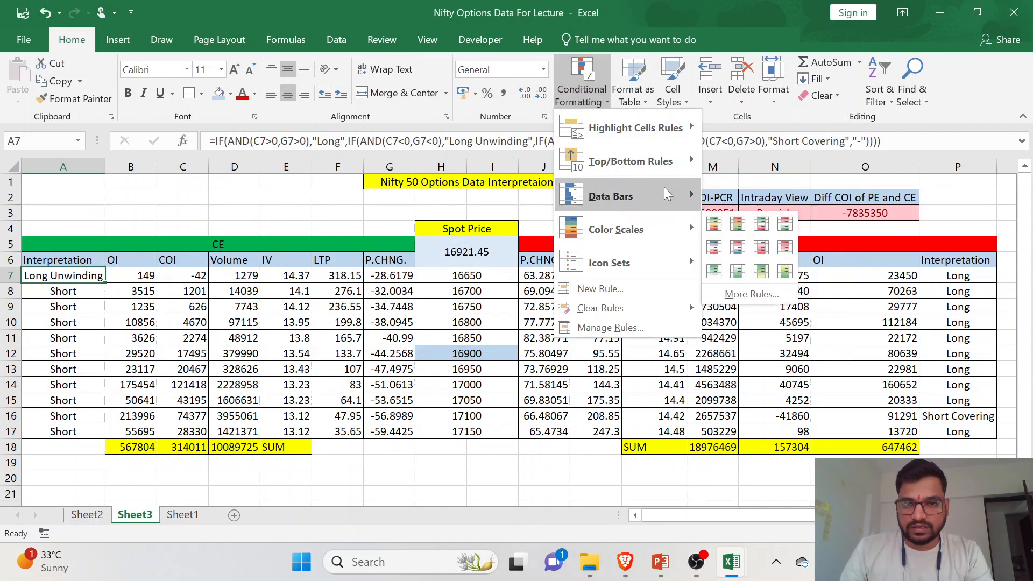
mouse_move(666, 134)
click(822, 269)
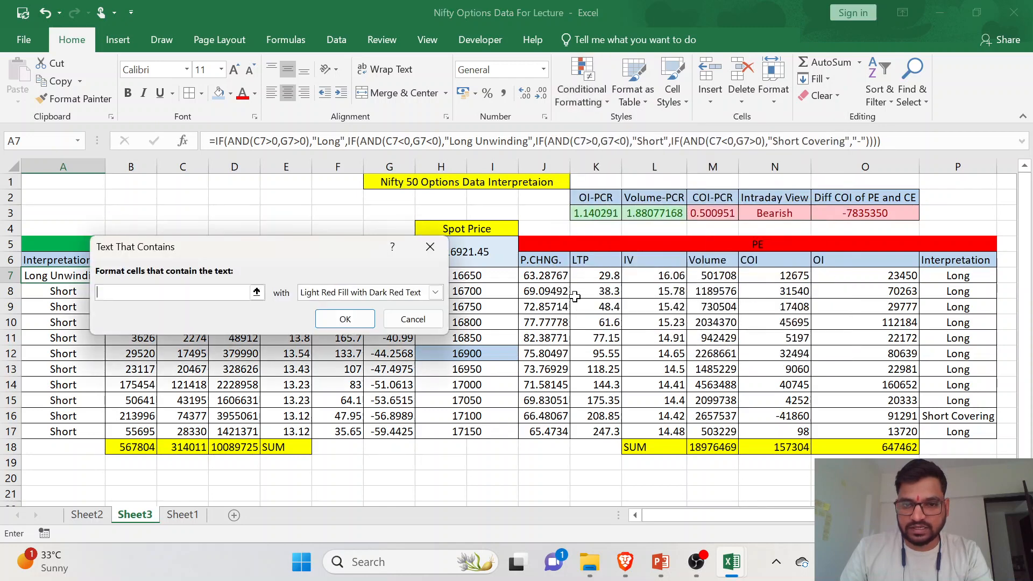
text(Call Un)
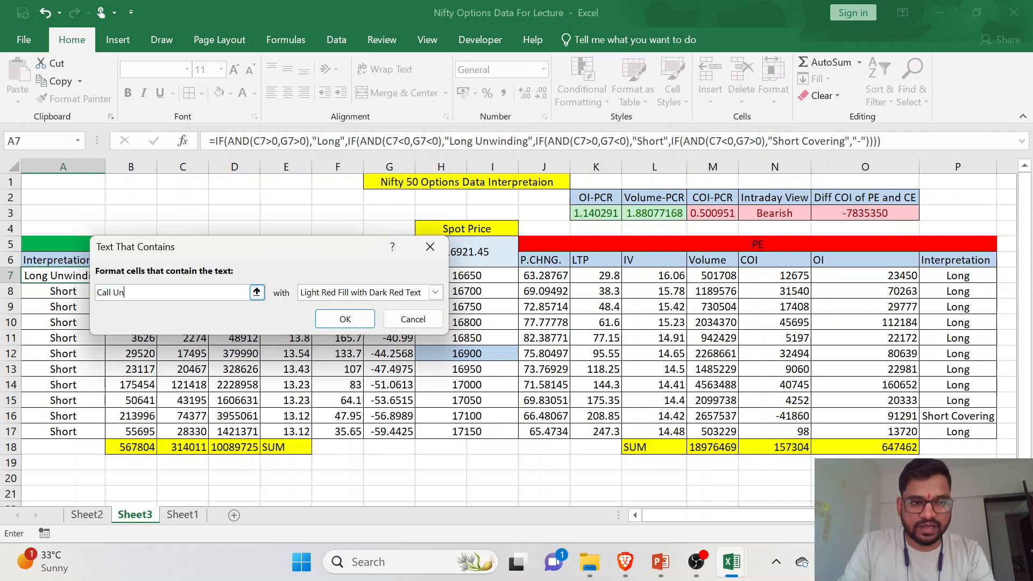
text(winding)
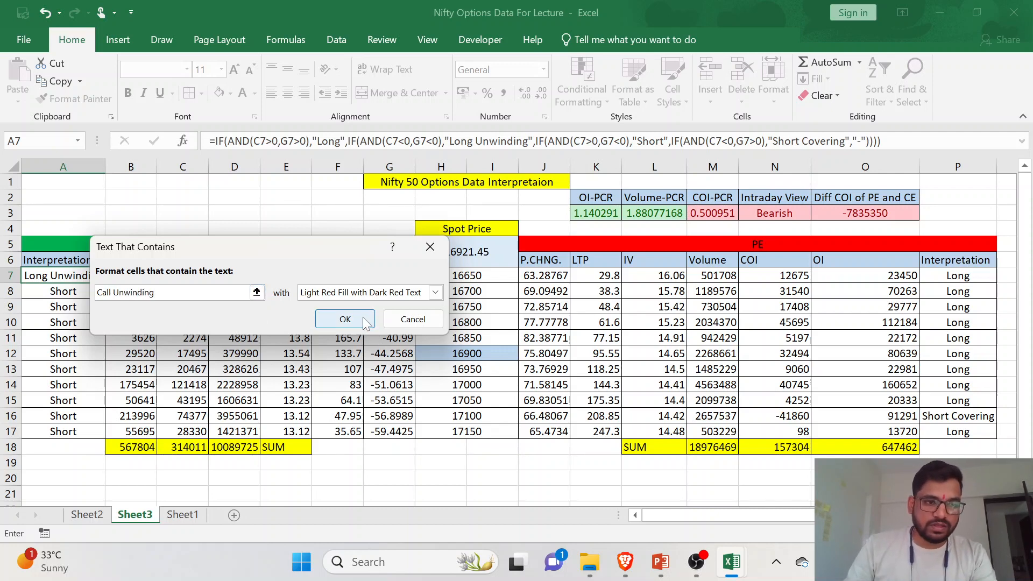
drag(347, 250, 406, 249)
key(Home)
key(ctrl+shift+Right)
text(Long)
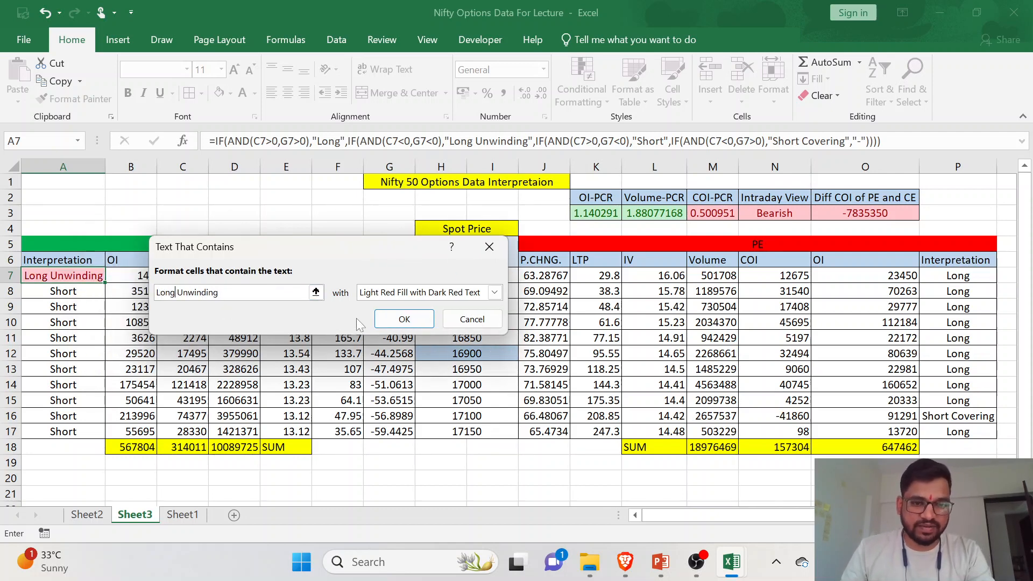
click(414, 316)
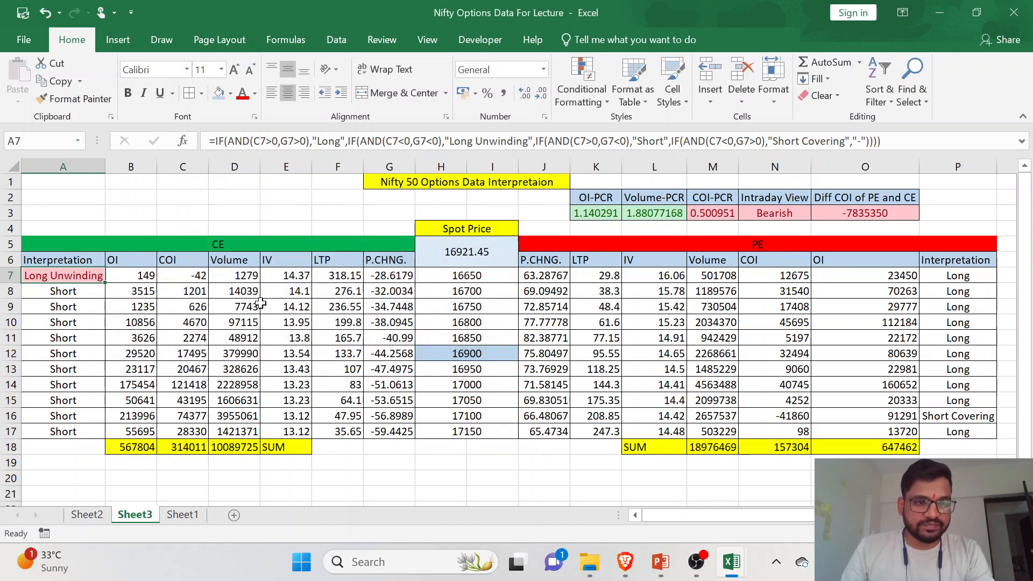
- Apply a Text That Contains rule for "Long Unwinding" with Light Red Fill with Dark Red Text to A7:A17
click(85, 292)
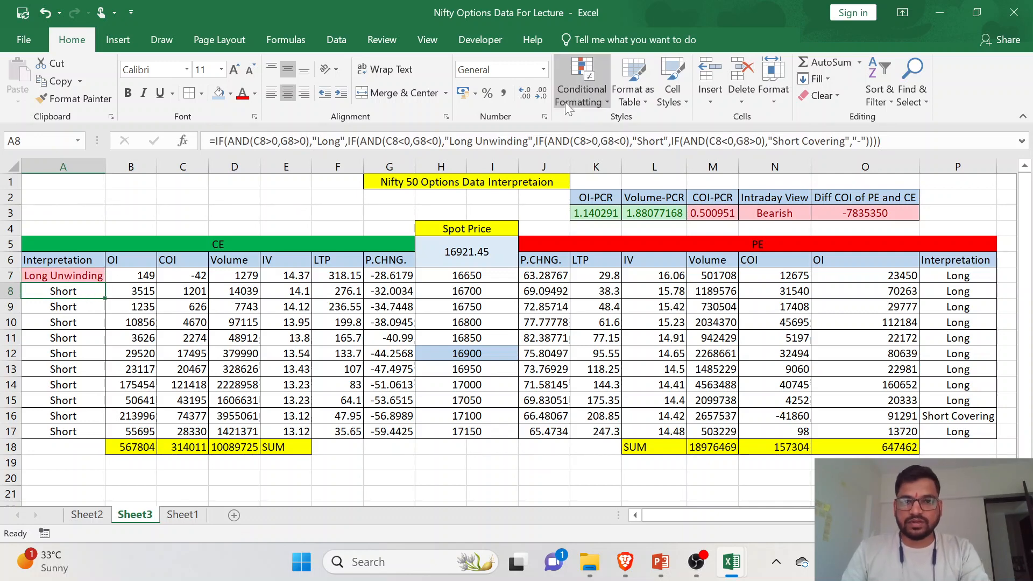
drag(76, 275, 75, 431)
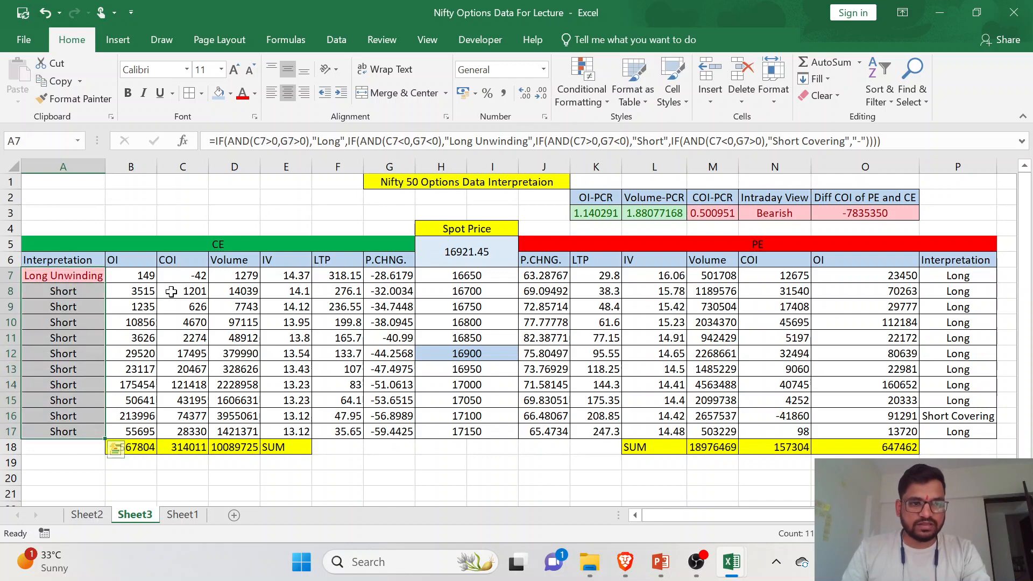
click(585, 93)
mouse_move(634, 126)
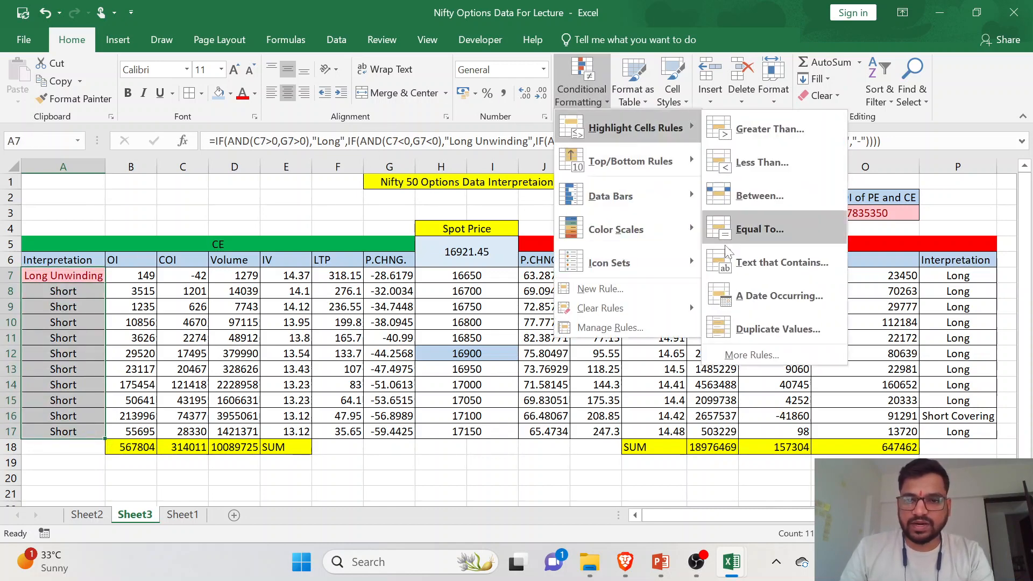
click(773, 264)
text(Long Un)
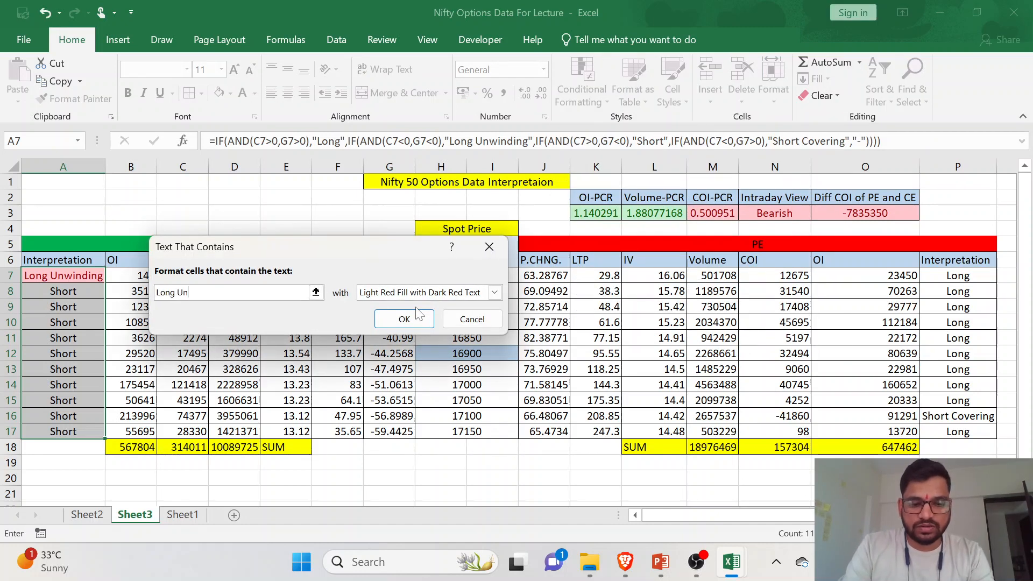
text(winding)
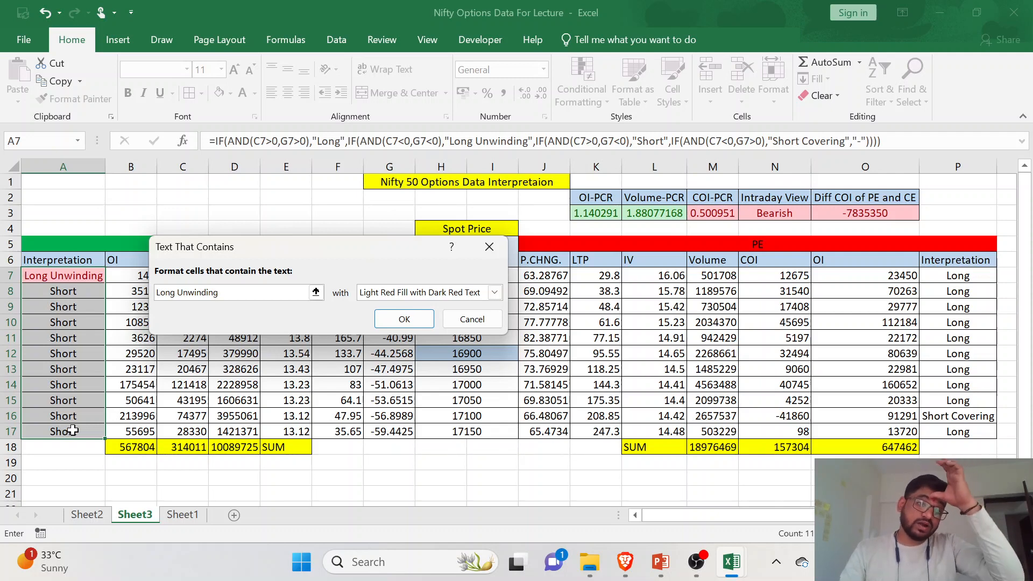
click(404, 319)
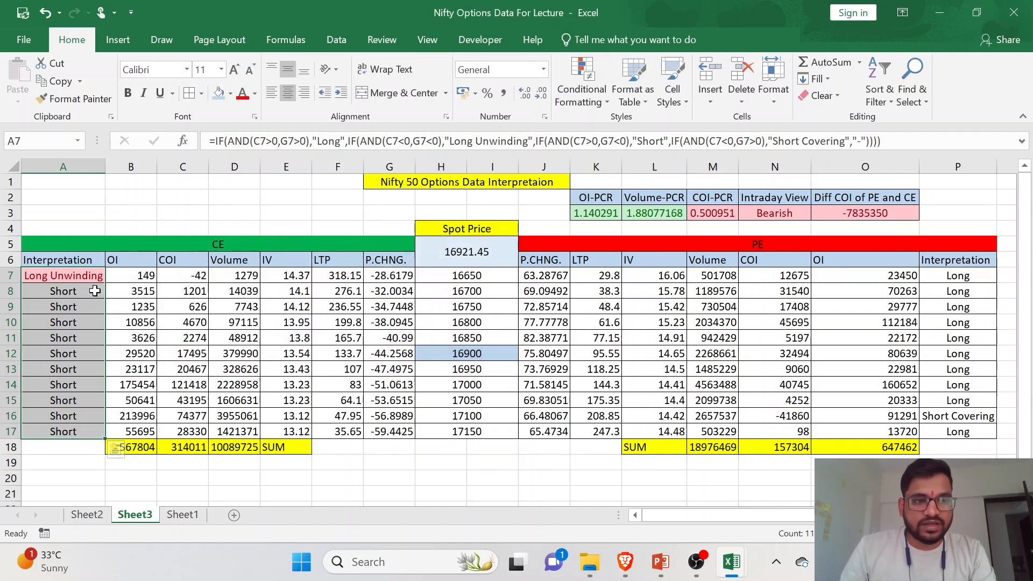
- Add a Text That Contains rule for "Short" with Light Red Fill with Dark Red Text to A7:A17
click(581, 96)
mouse_move(630, 137)
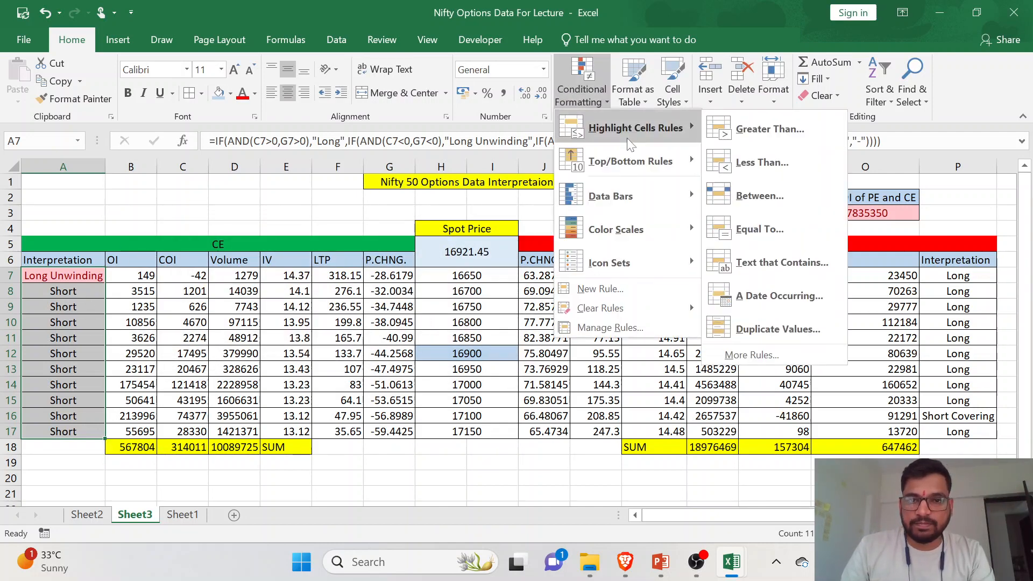
click(753, 263)
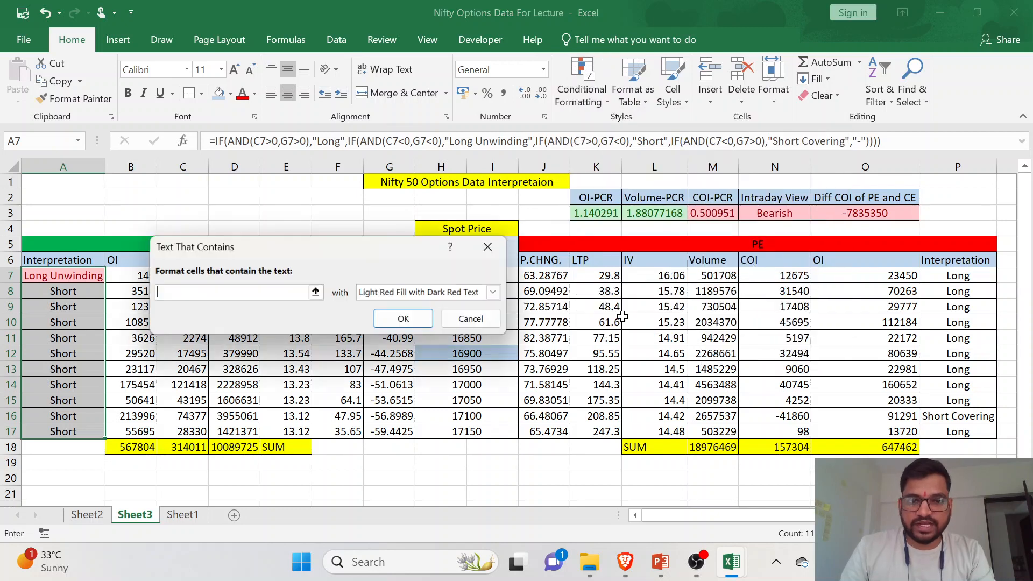
text(Short)
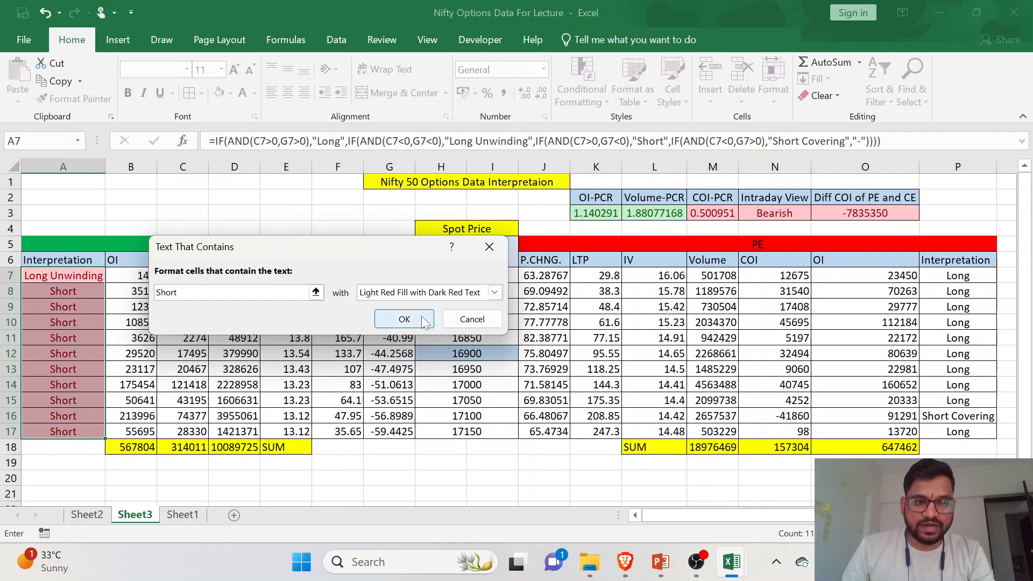
click(404, 319)
click(92, 322)
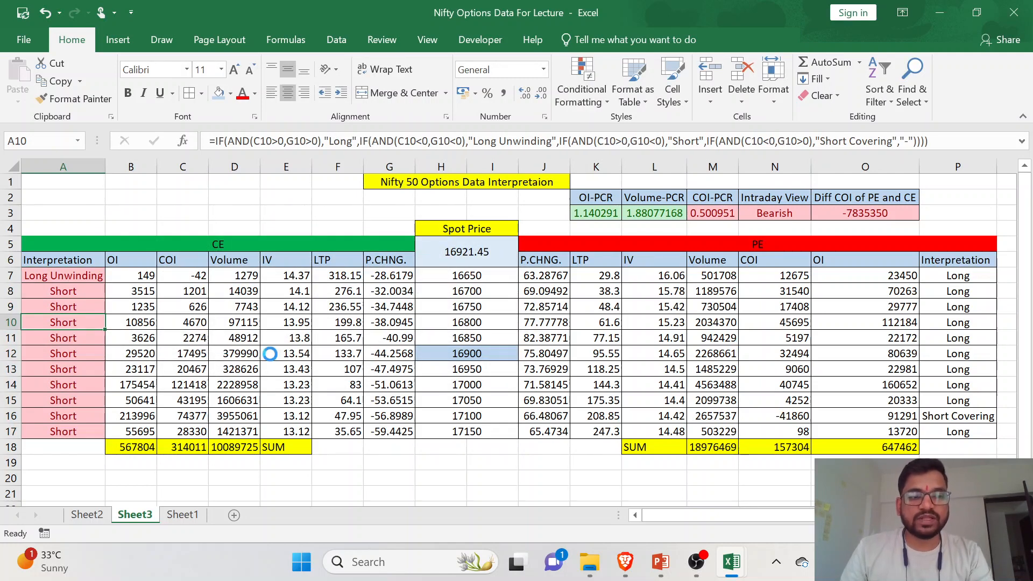
click(950, 278)
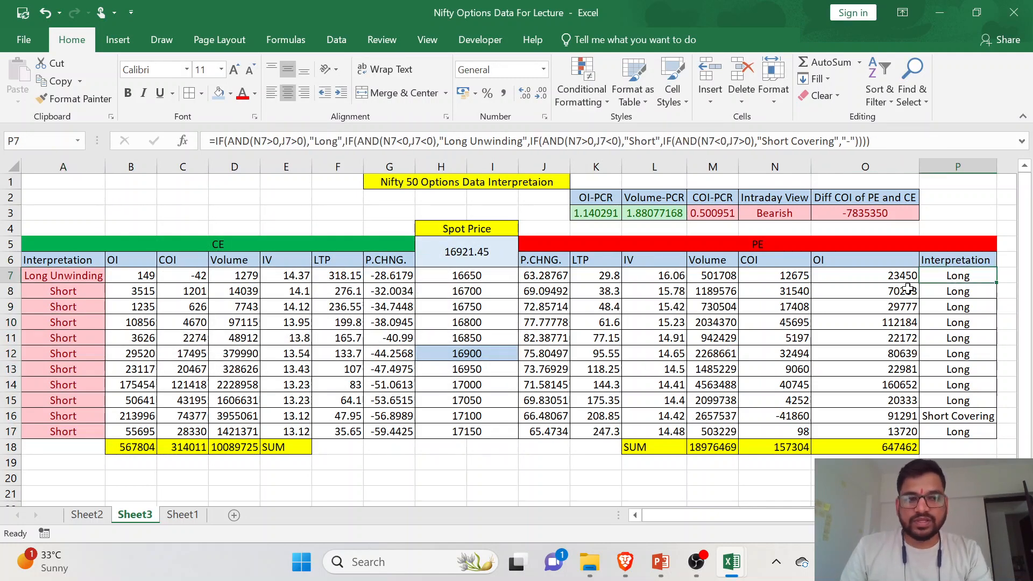
- Add a Text That Contains rule for "Long" with Green Fill with Dark Green Text to the CE interpretations in A7:A17
drag(80, 277, 86, 435)
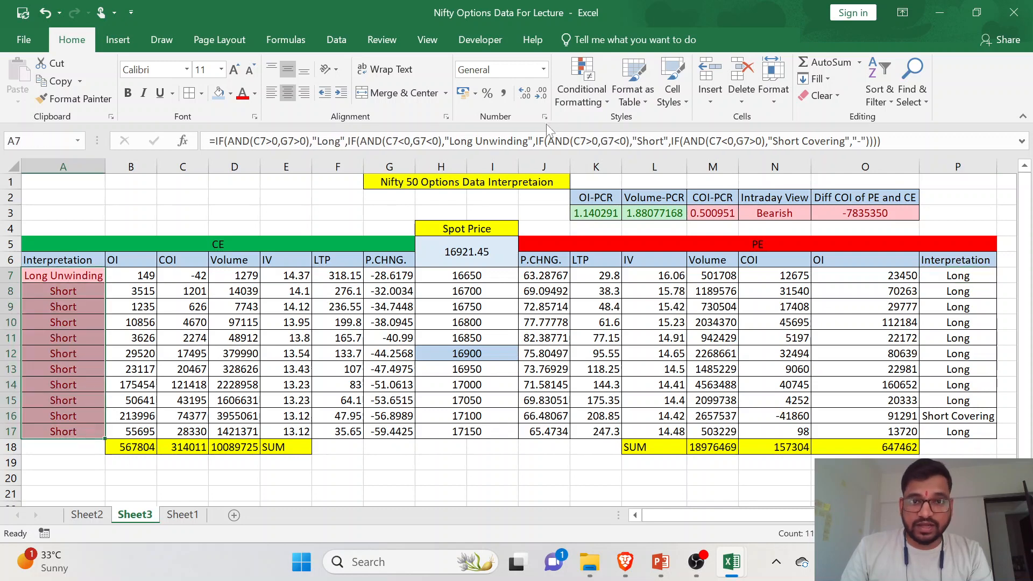
click(592, 102)
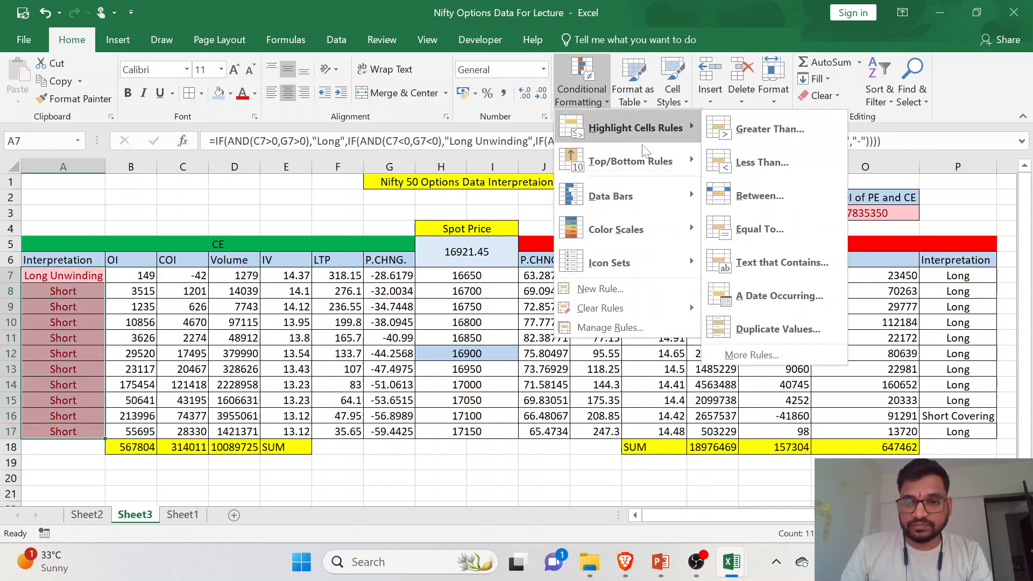
click(763, 269)
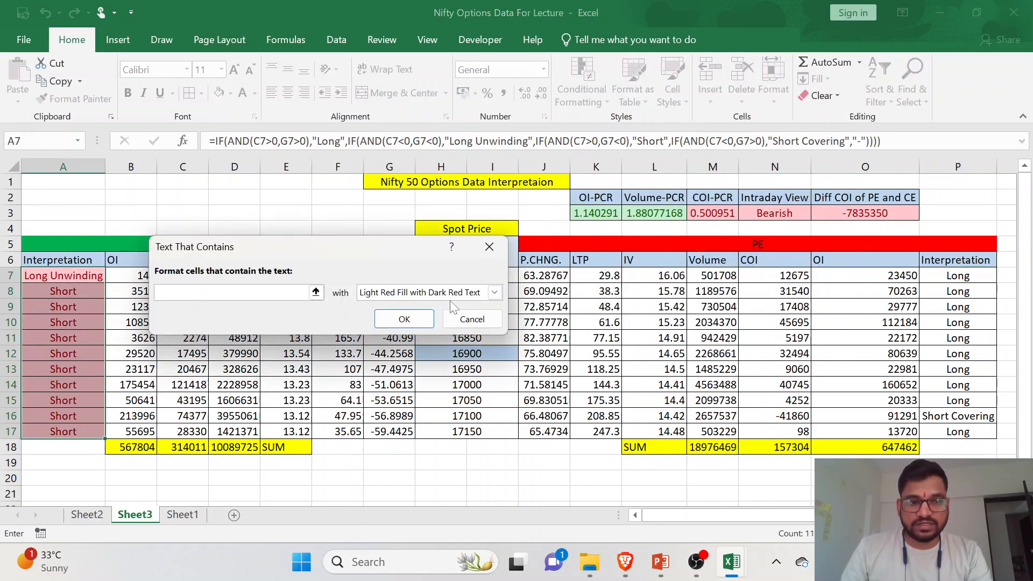
text(Long)
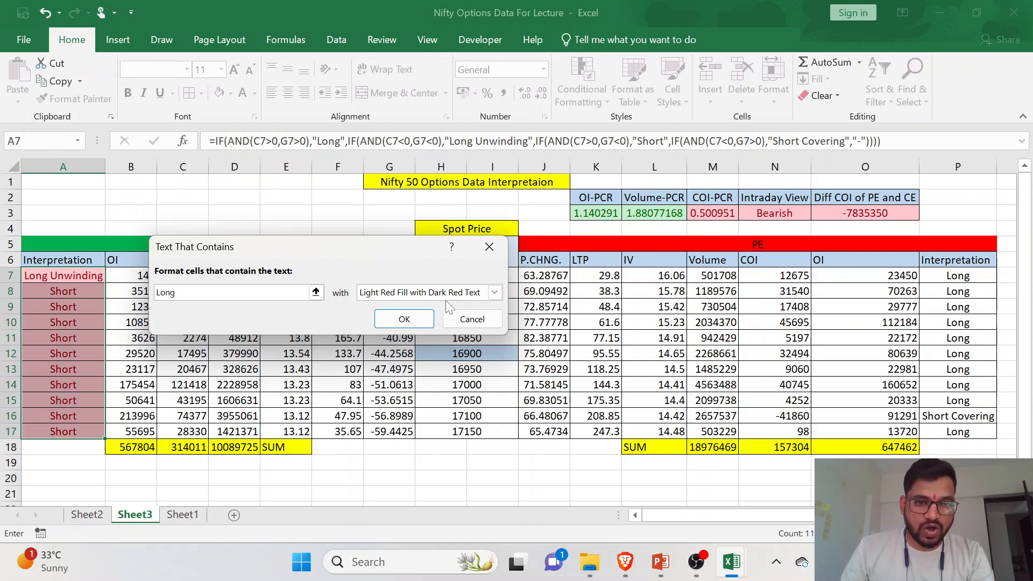
click(447, 296)
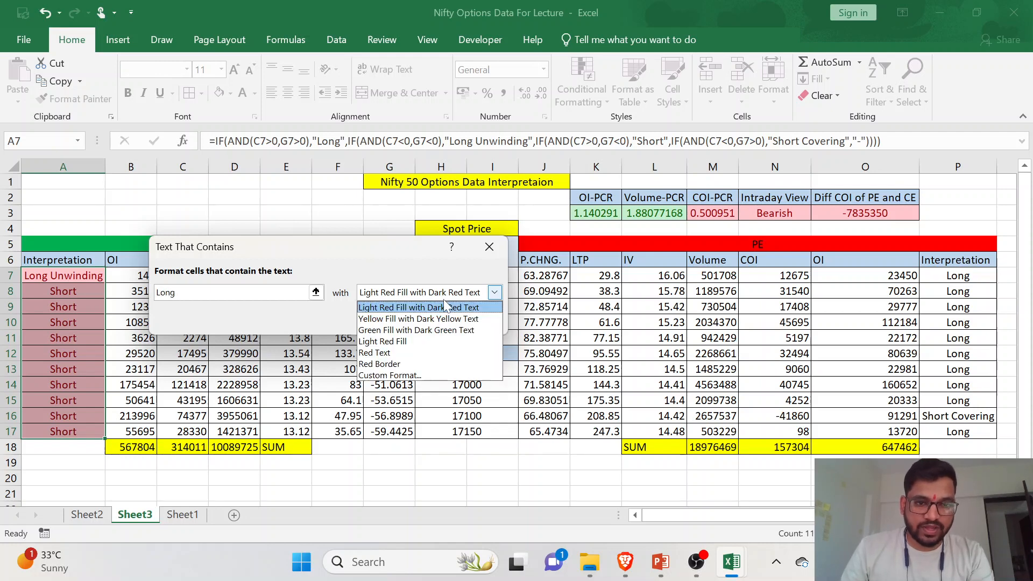
click(442, 331)
click(418, 323)
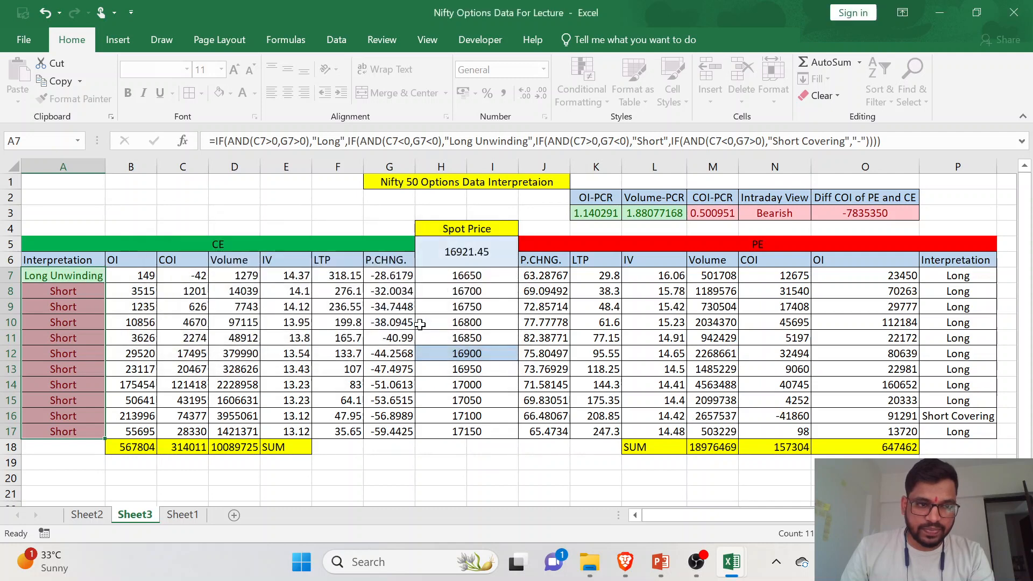
click(75, 311)
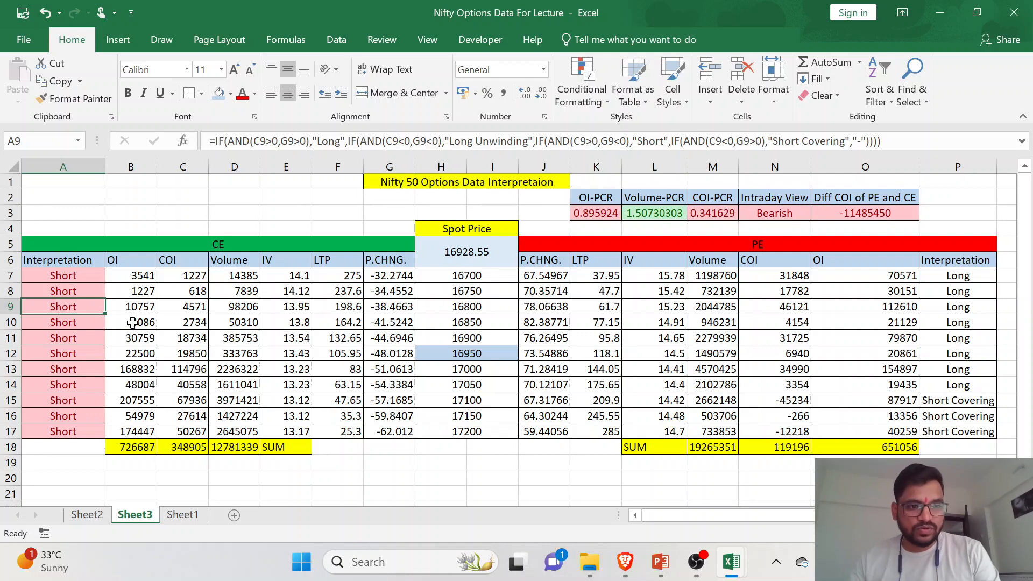
- Reapply the "Long" Text That Contains rule to A7:A17 using Green Fill with Dark Green Text
click(79, 275)
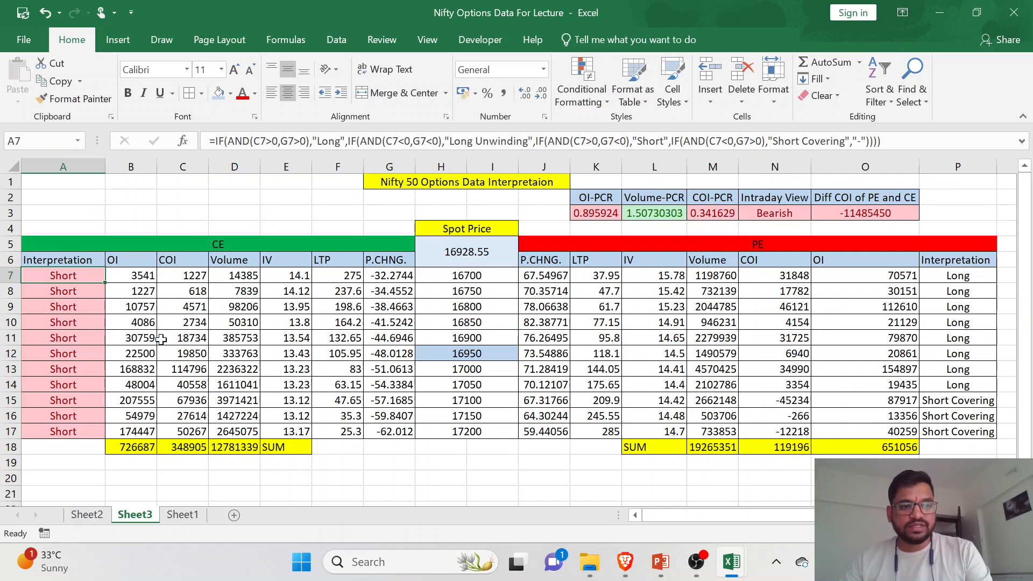
drag(85, 275, 81, 431)
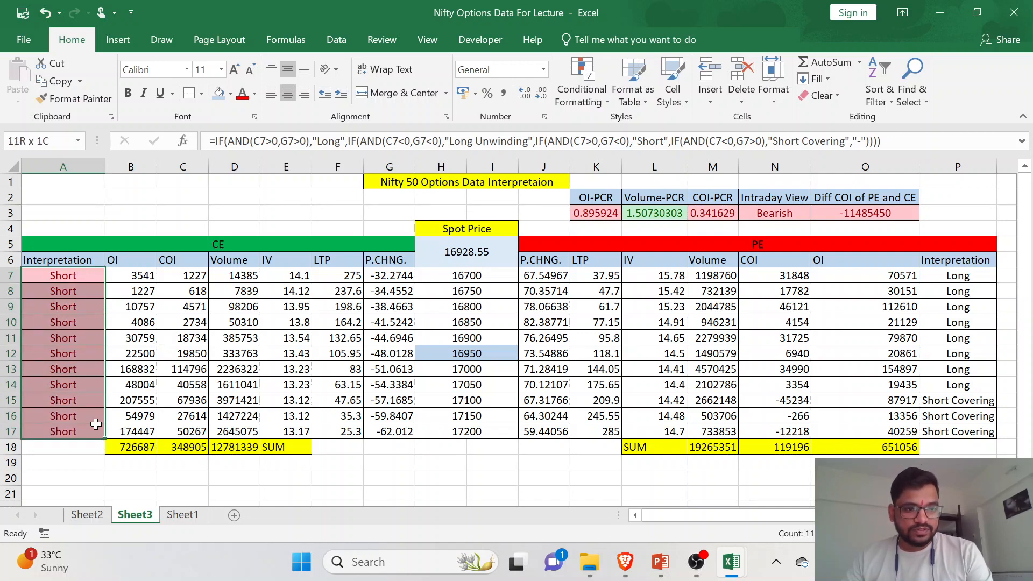
click(594, 103)
mouse_move(618, 141)
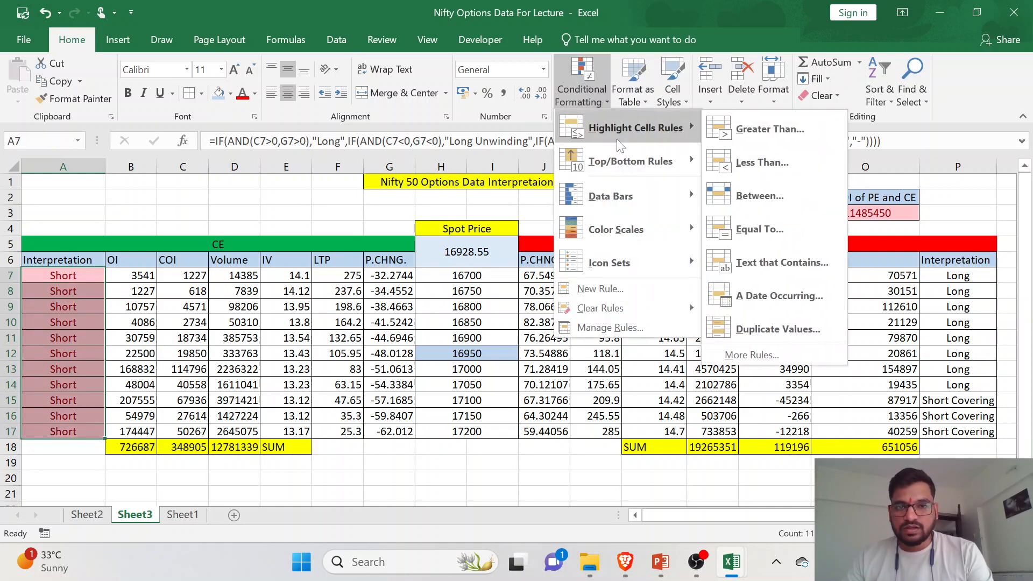
click(781, 263)
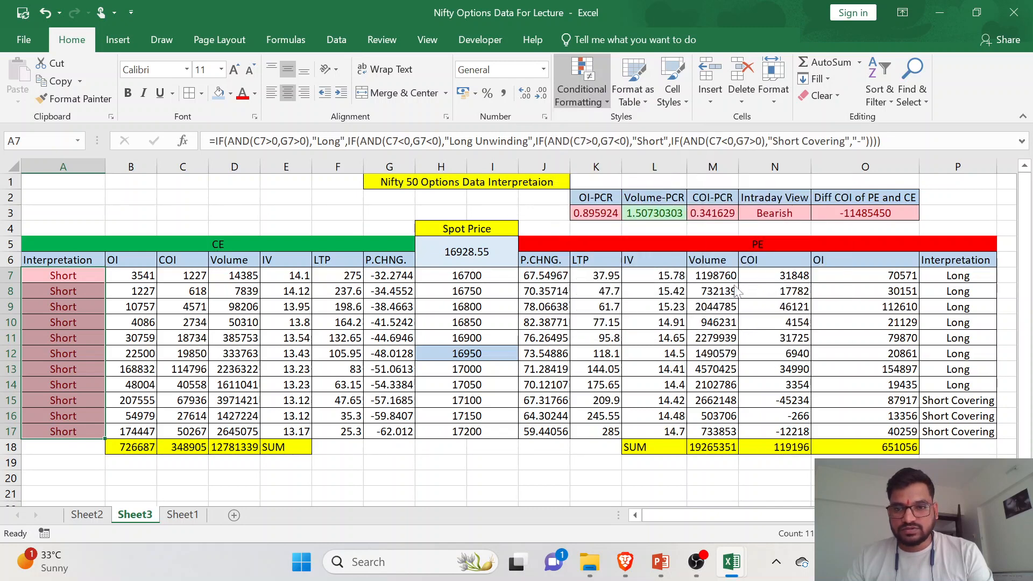
text(Long)
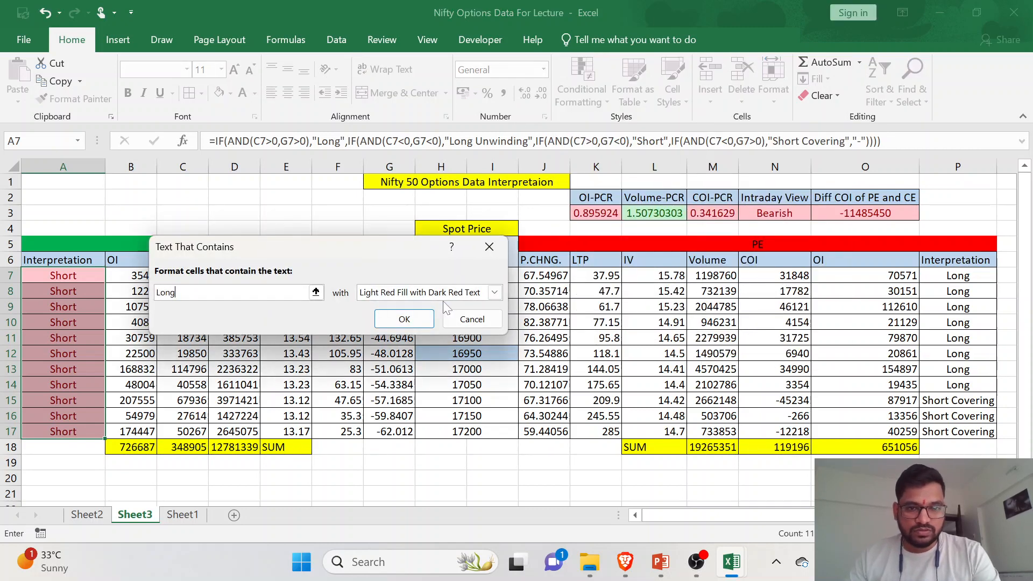
click(493, 292)
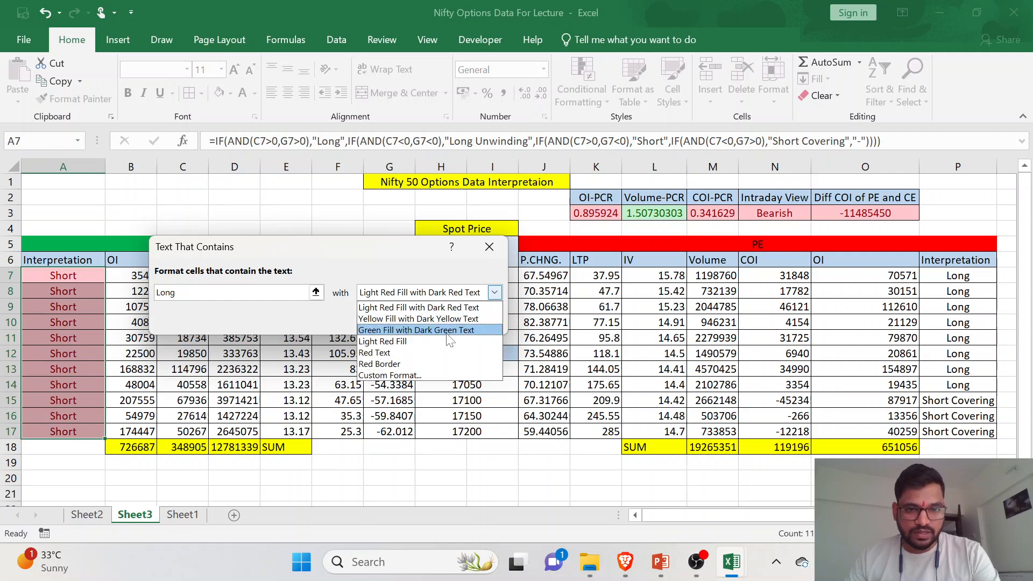
click(446, 330)
click(405, 316)
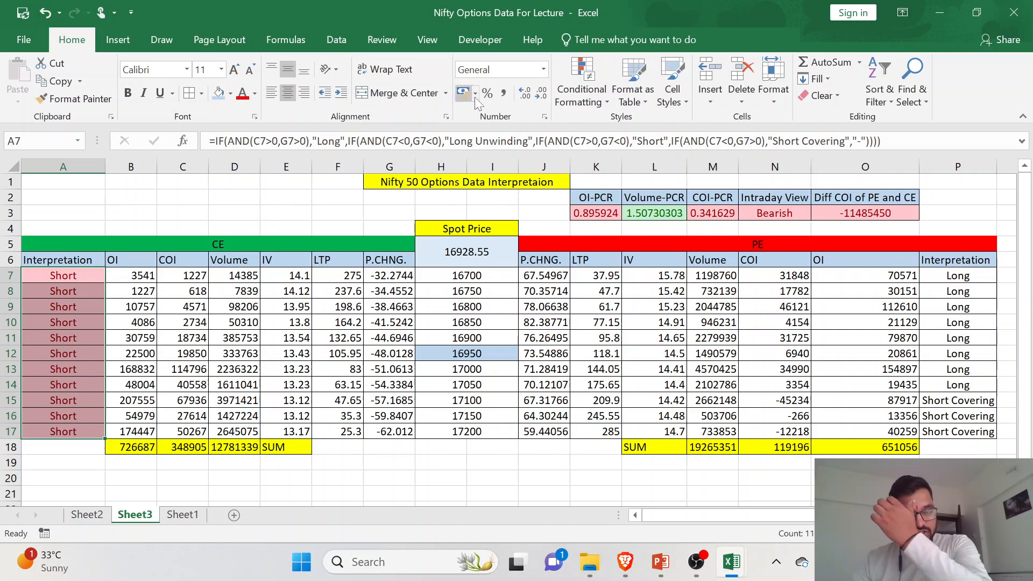
- Add a Text That Contains rule for "Short Covering" with Green Fill with Dark Green Text to A7:A17
click(569, 96)
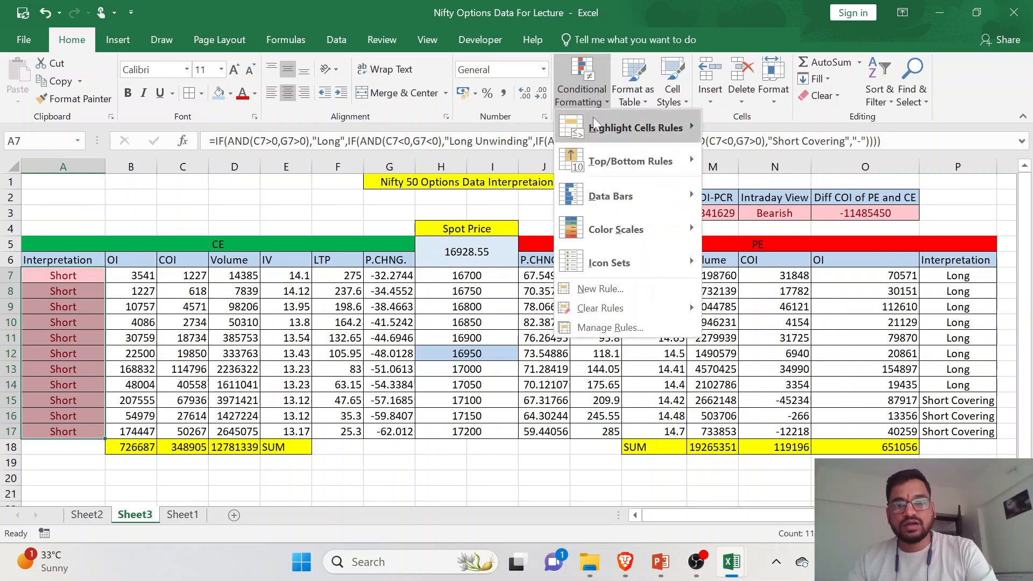
mouse_move(600, 126)
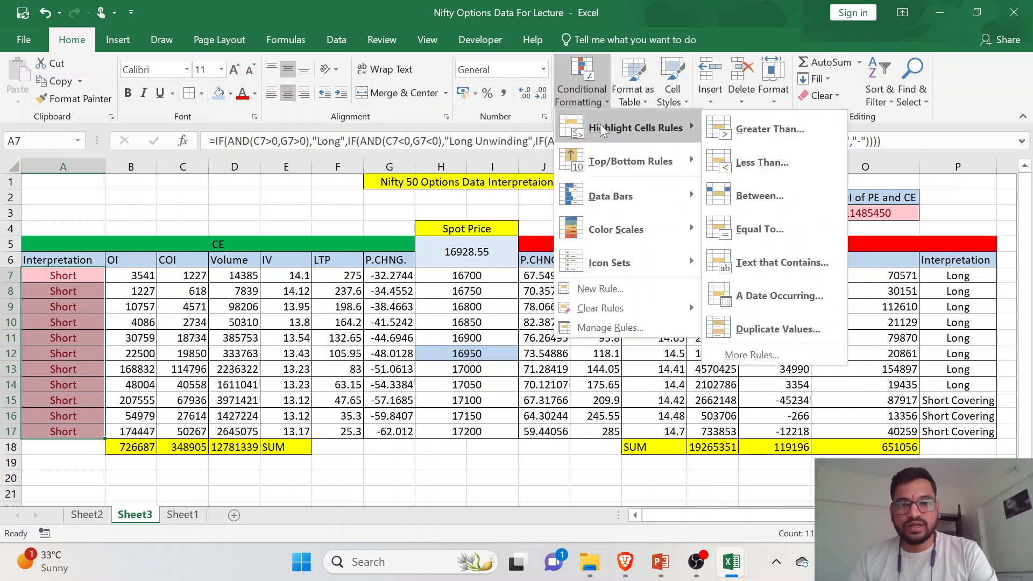
click(745, 270)
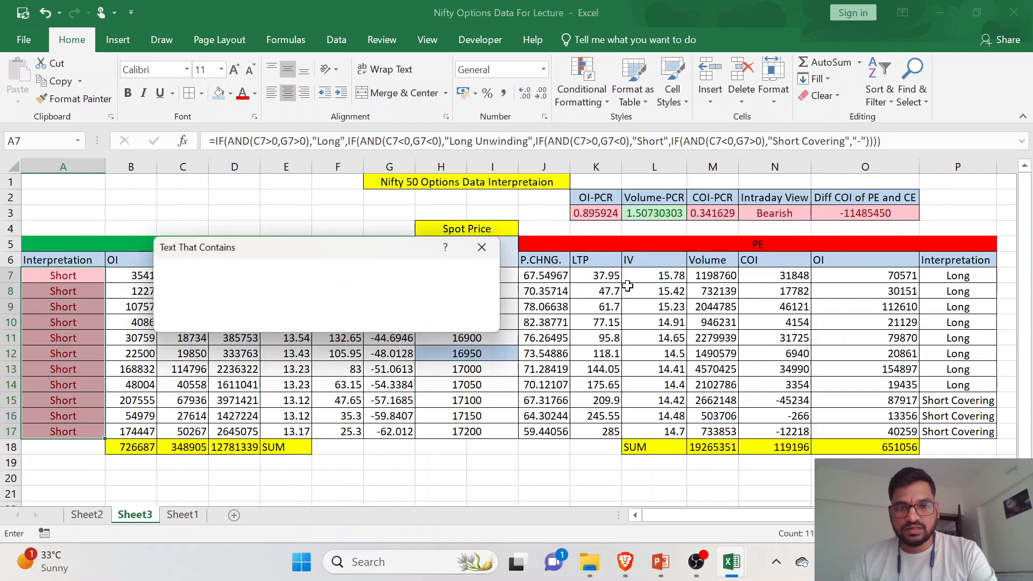
text(Short)
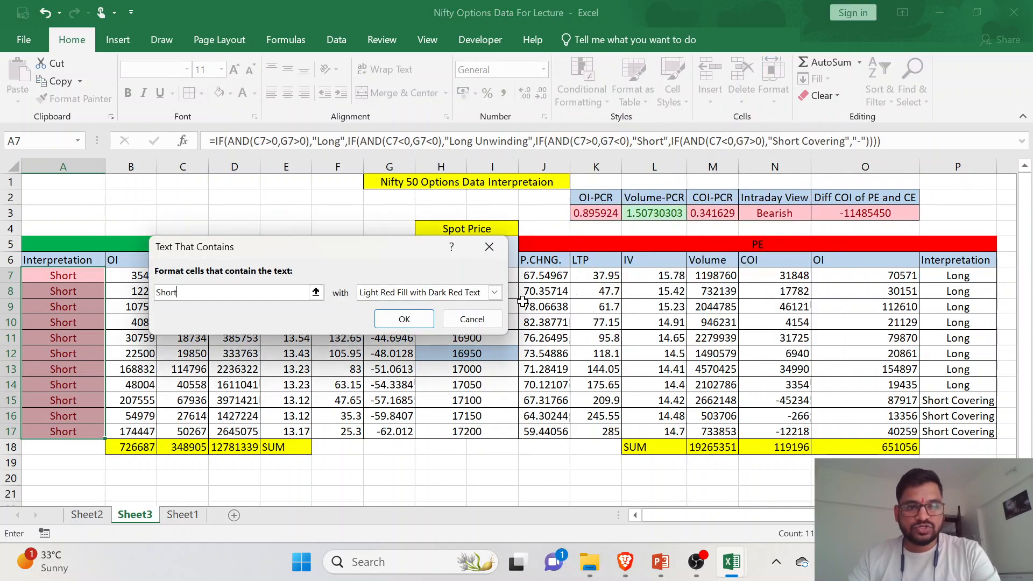
text( Covering)
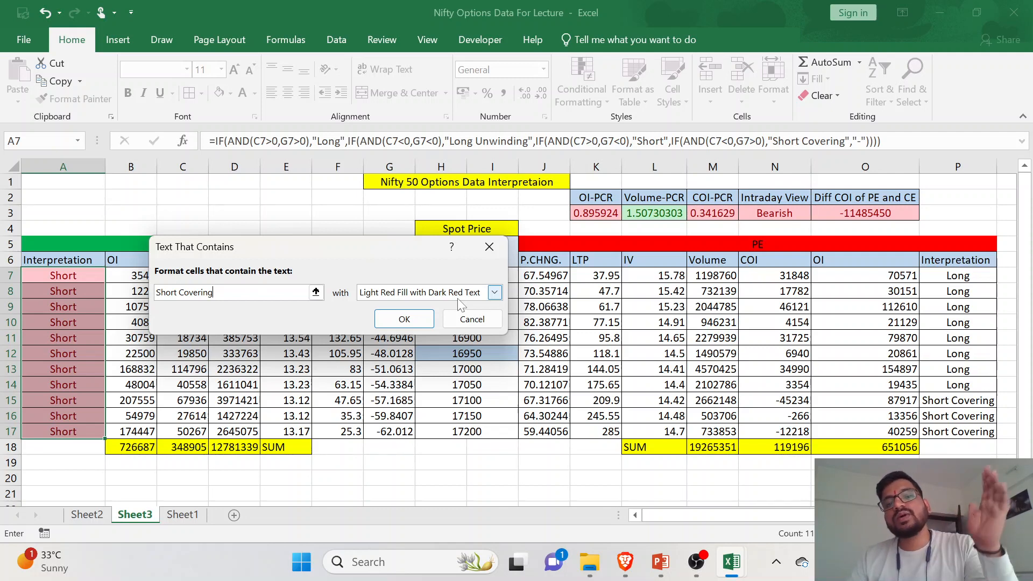
click(459, 298)
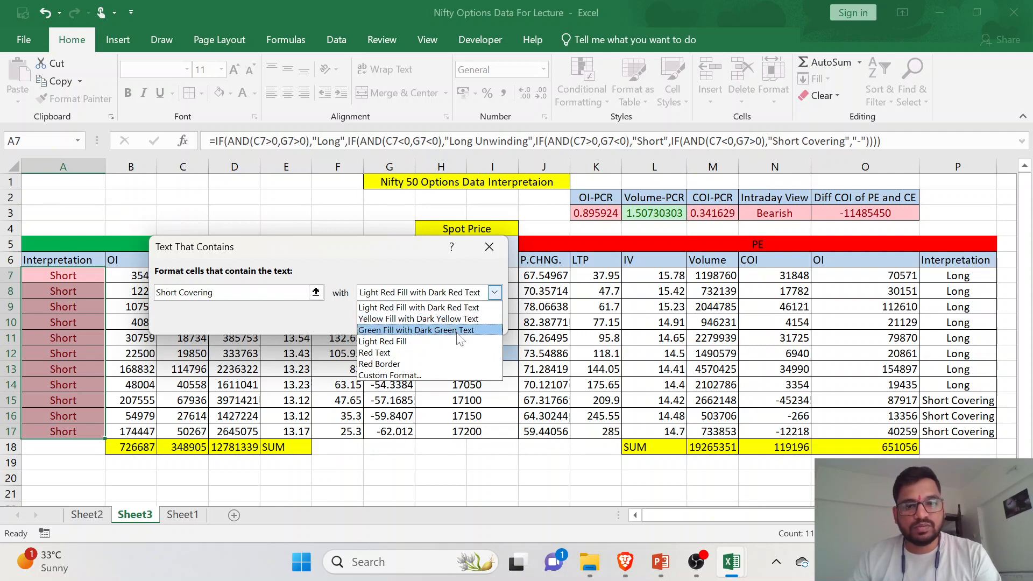
click(420, 329)
click(415, 322)
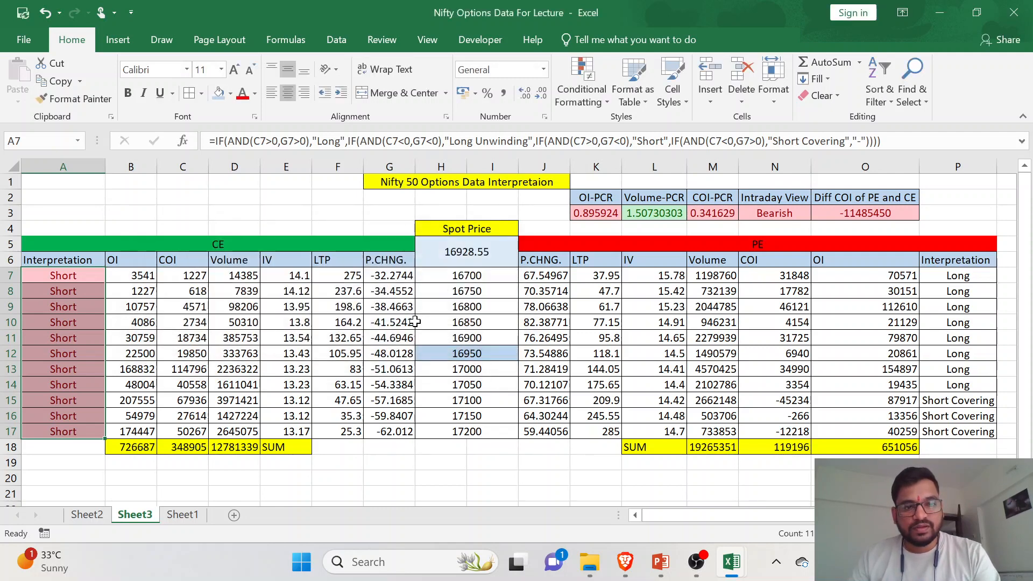
click(554, 336)
- Add a Text That Contains rule for "Long" with Light Red Fill with Dark Red Text to the PE interpretations in P7:P17
drag(967, 276, 992, 431)
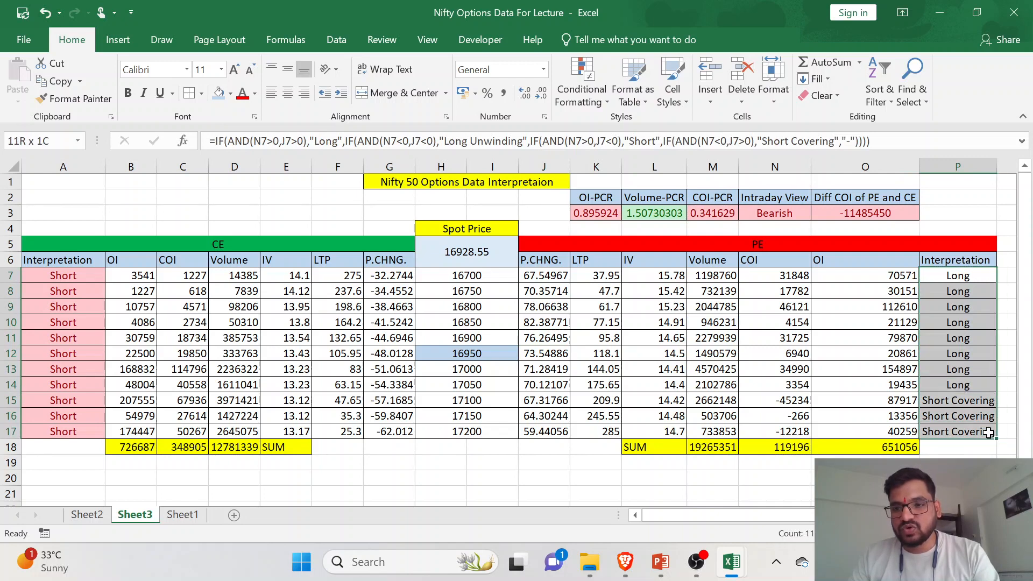
click(587, 99)
mouse_move(602, 124)
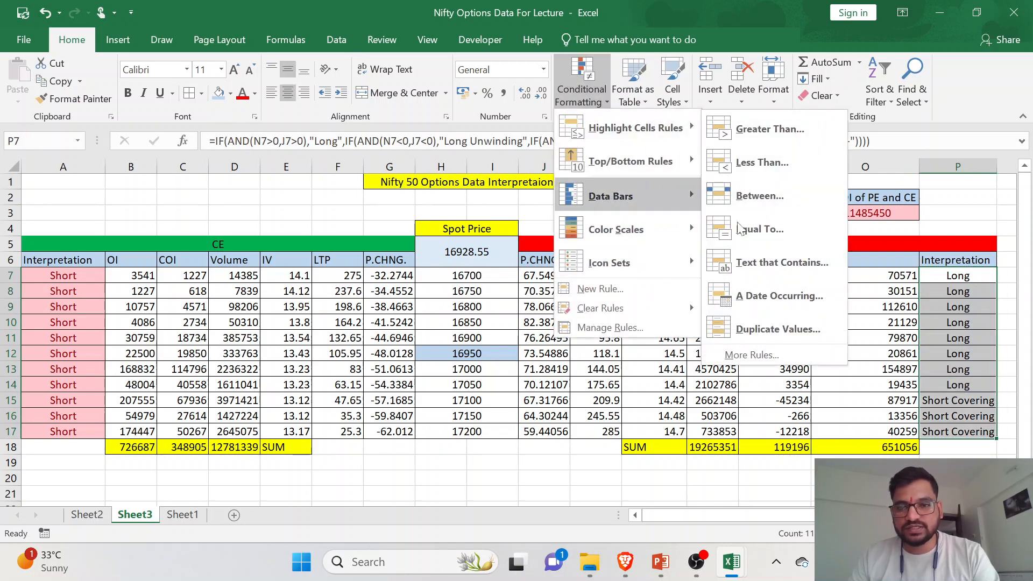
click(770, 263)
text(Lon)
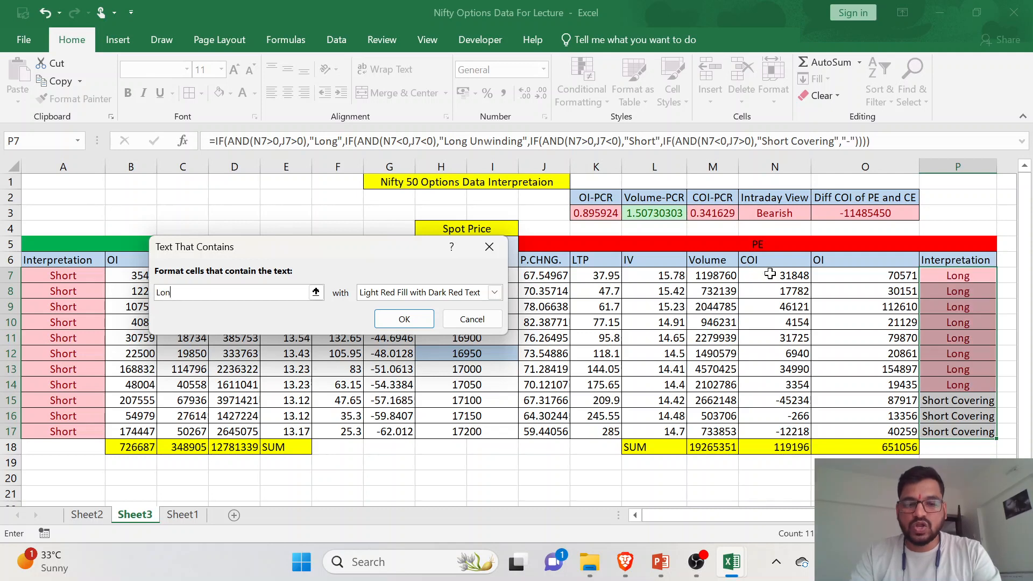
click(425, 294)
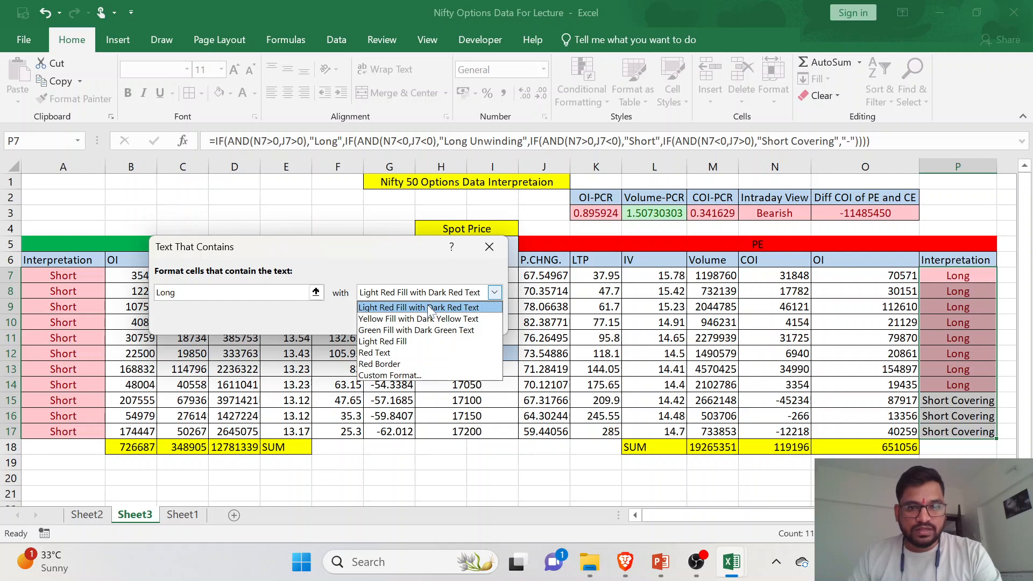
click(428, 311)
key(Return)
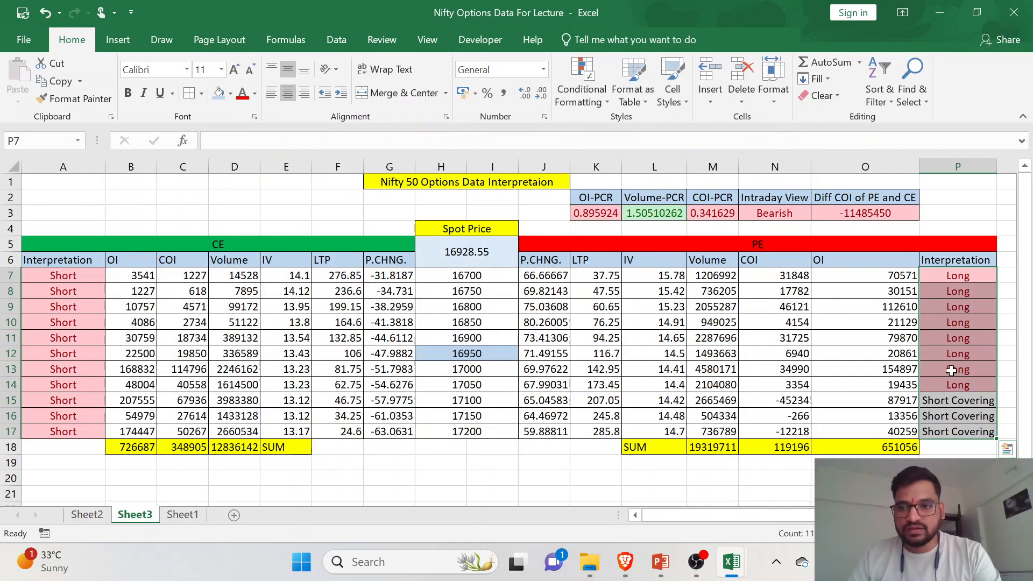
- Add a Text That Contains rule for "Short" with Green Fill with Dark Green Text to the PE interpretations in P7:P17
click(570, 103)
mouse_move(586, 128)
click(777, 267)
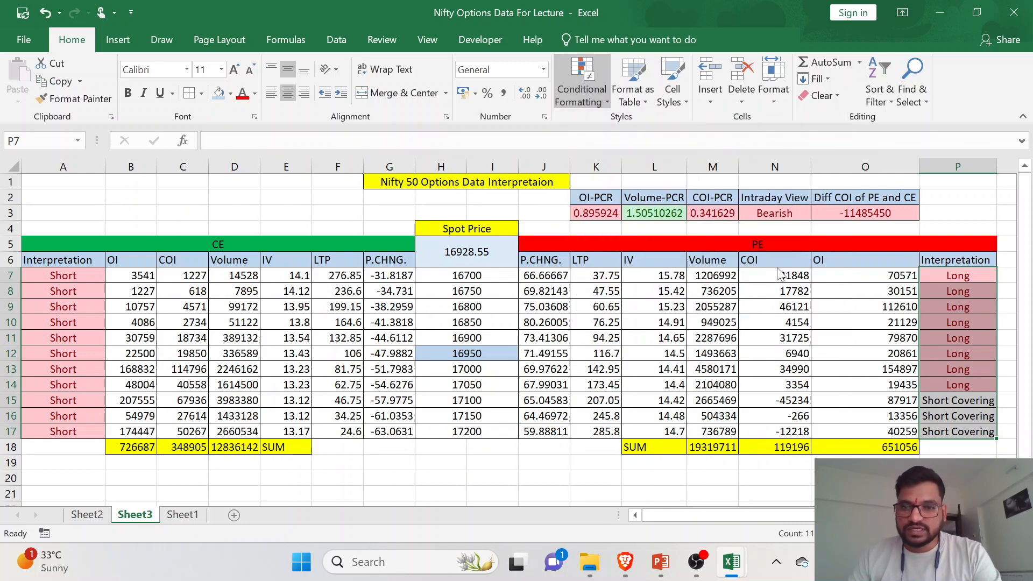
text(Short)
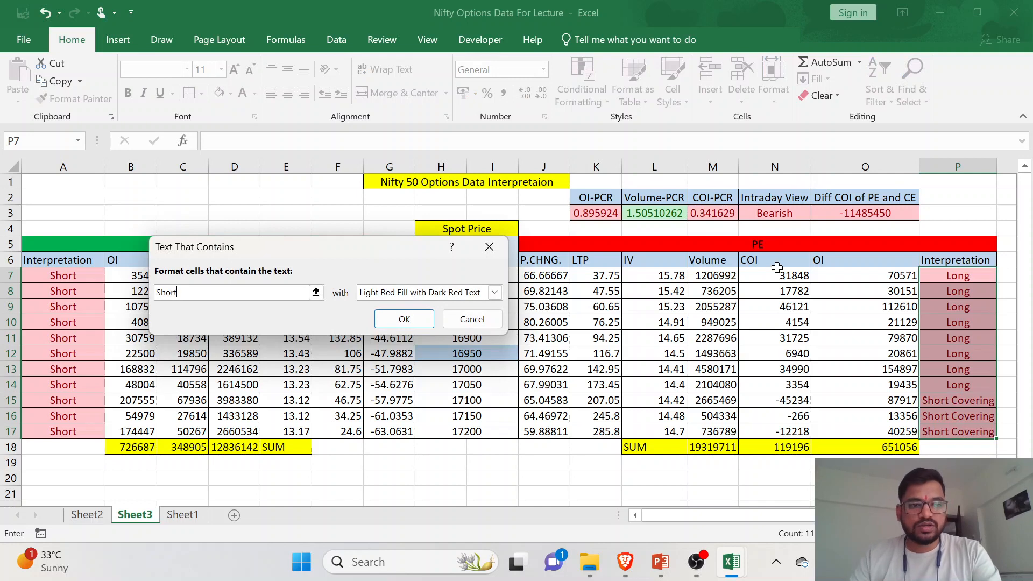
click(494, 292)
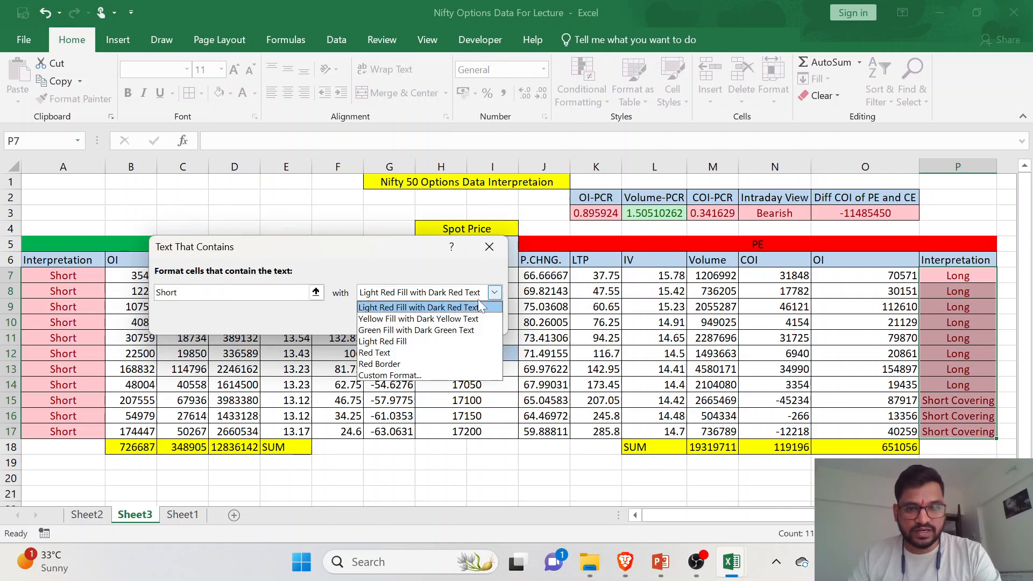
click(457, 329)
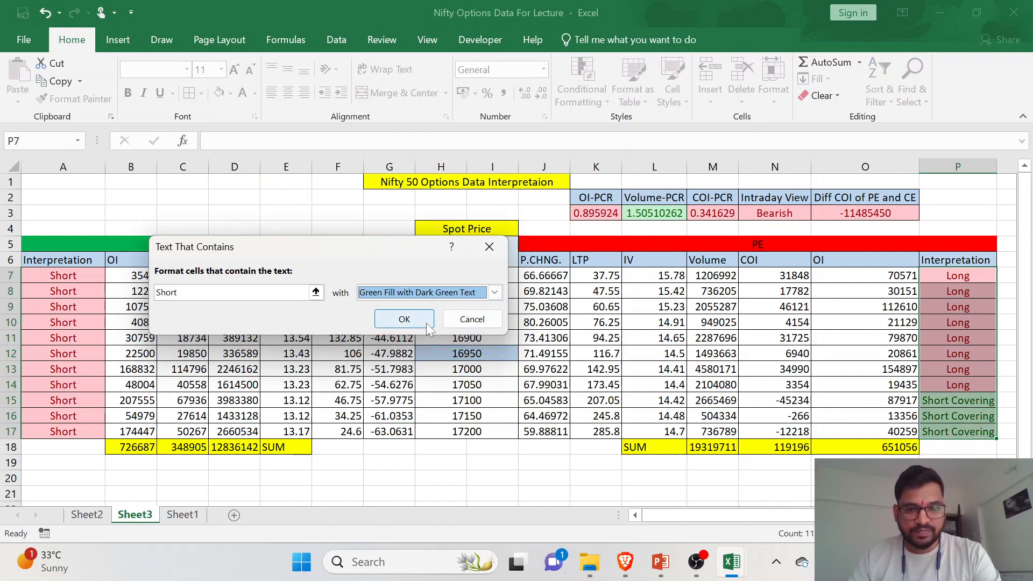
click(426, 322)
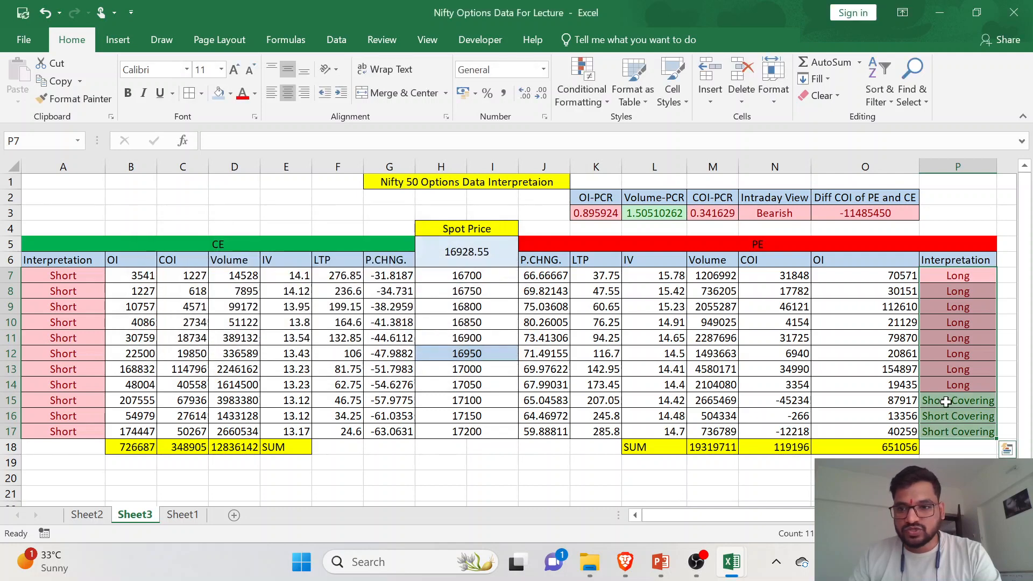
- Add a Text That Contains rule for "Short Covering" with Light Red Fill with Dark Red Text to P7:P17
click(563, 103)
mouse_move(603, 126)
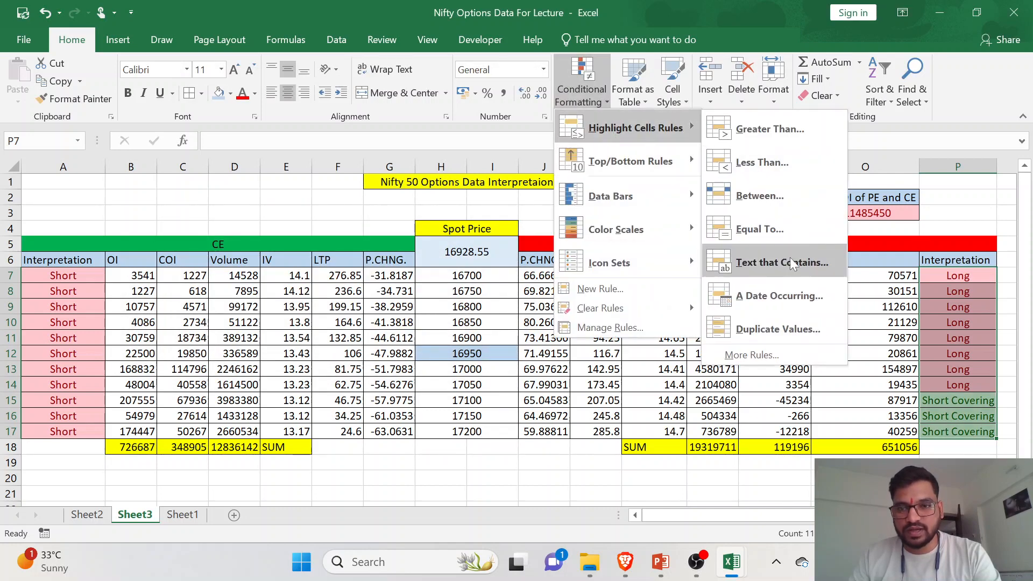
click(789, 258)
text(Sho)
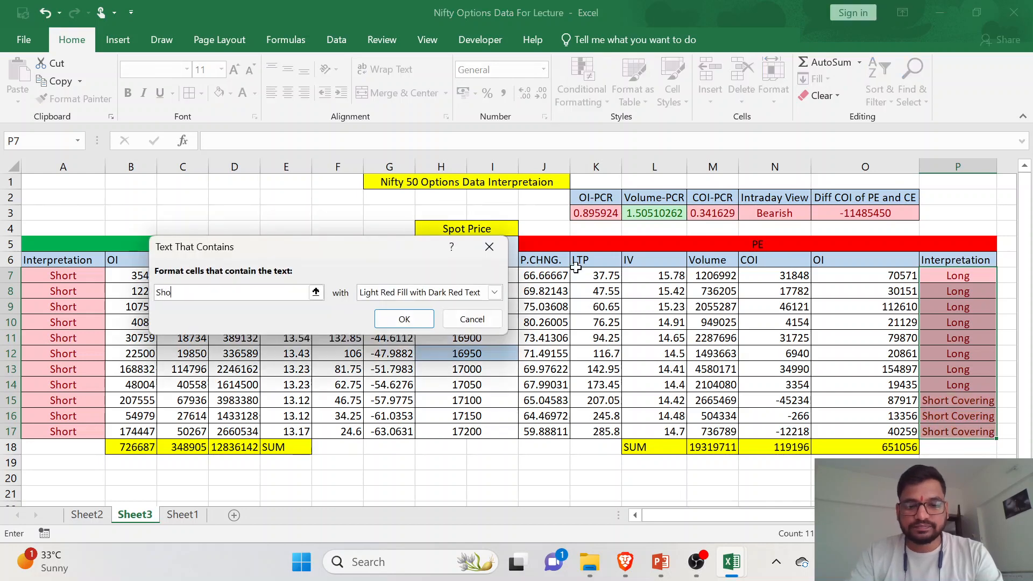
text(rt Covern)
key(BackSpace)
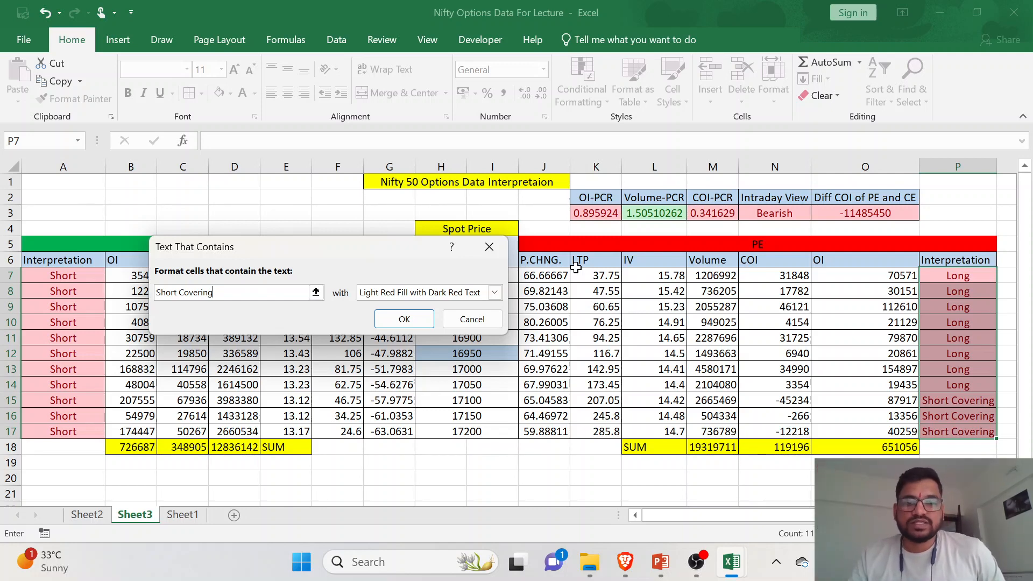
click(429, 315)
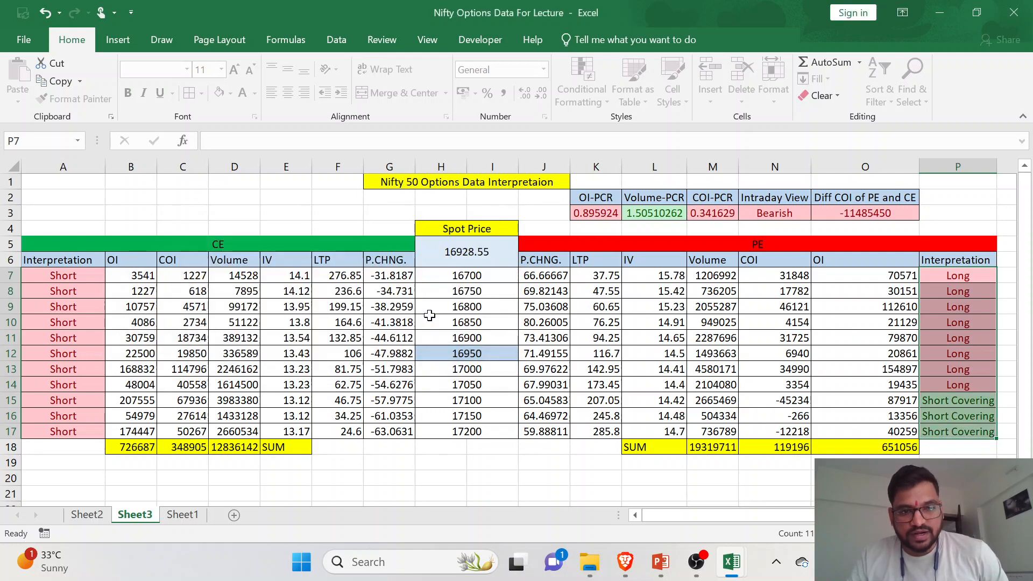
- Add a Text That Contains rule for "Long Unwinding" with Green Fill with Dark Green Text to P7:P17
click(575, 106)
mouse_move(619, 130)
click(758, 265)
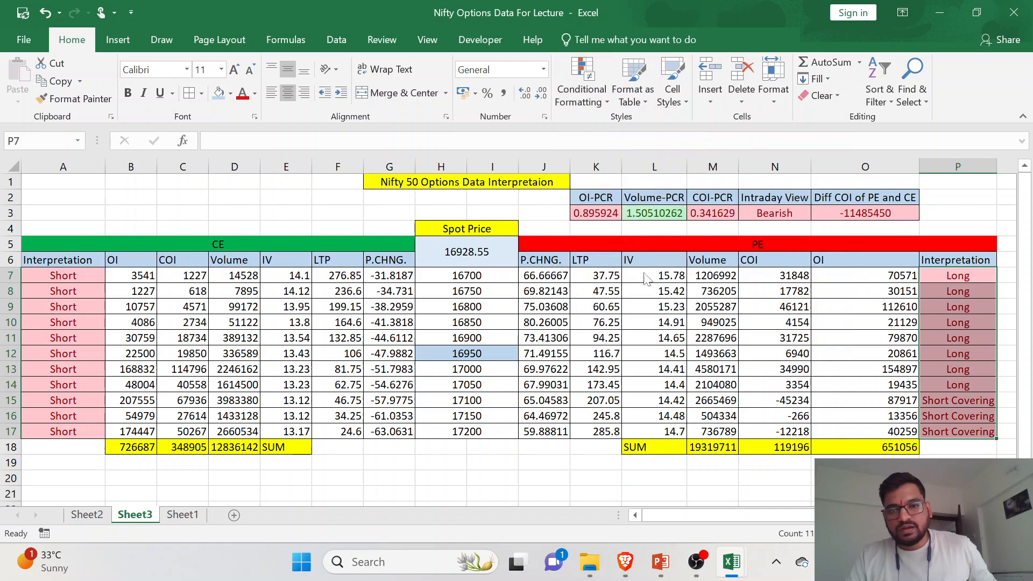
text(Lon)
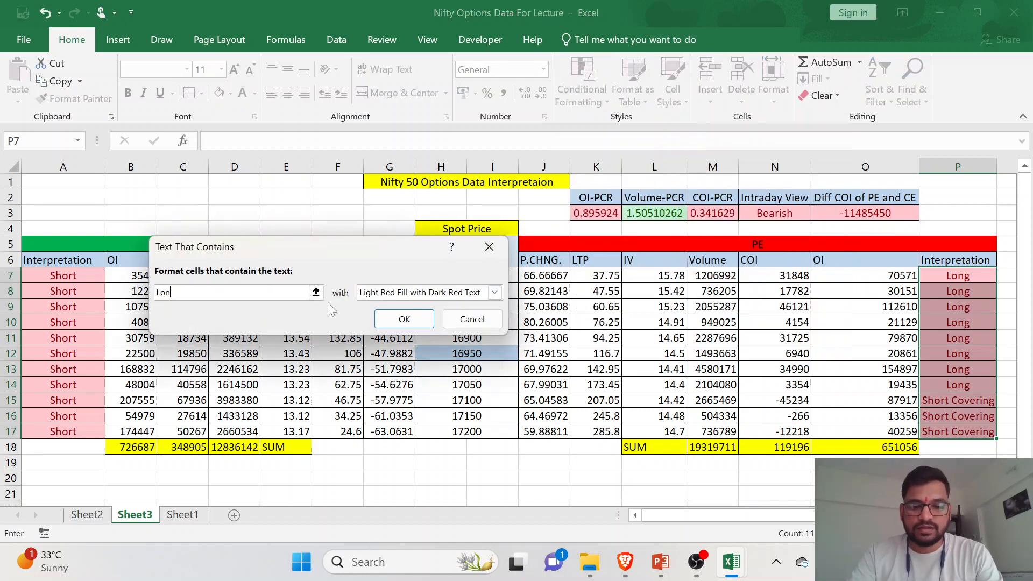
text(g U)
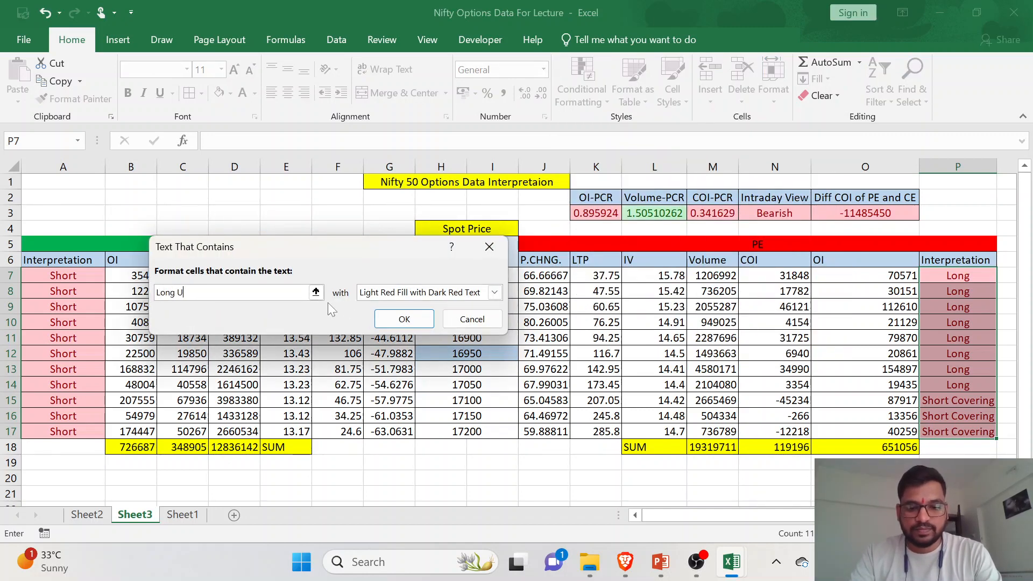
text(nw)
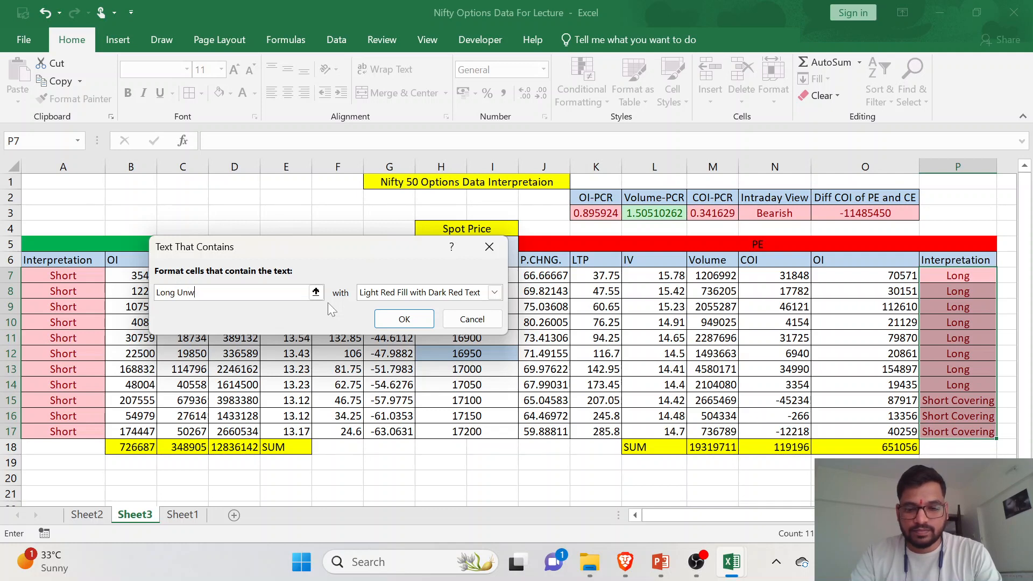
text(inding)
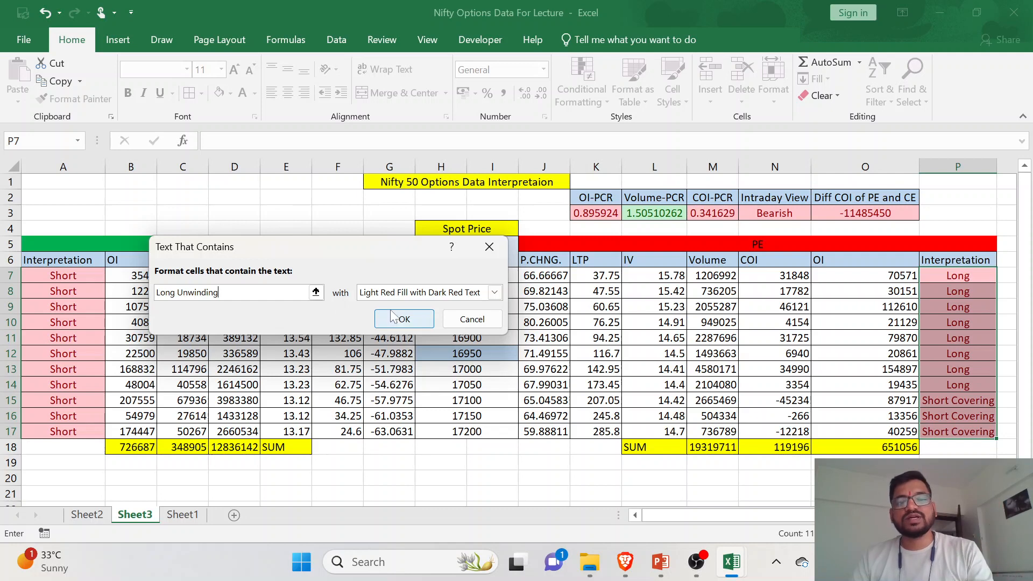
click(434, 295)
click(440, 329)
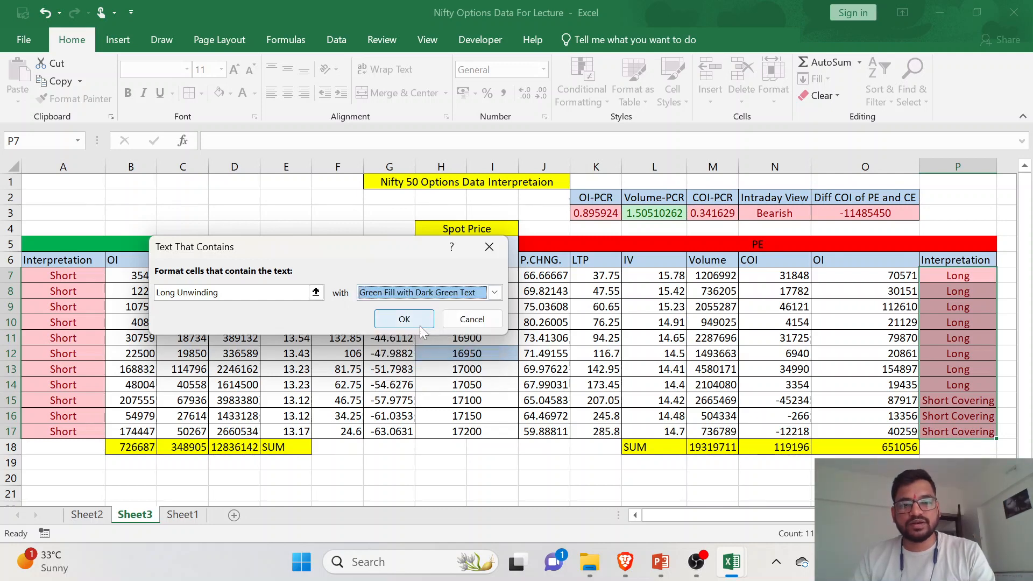
click(401, 382)
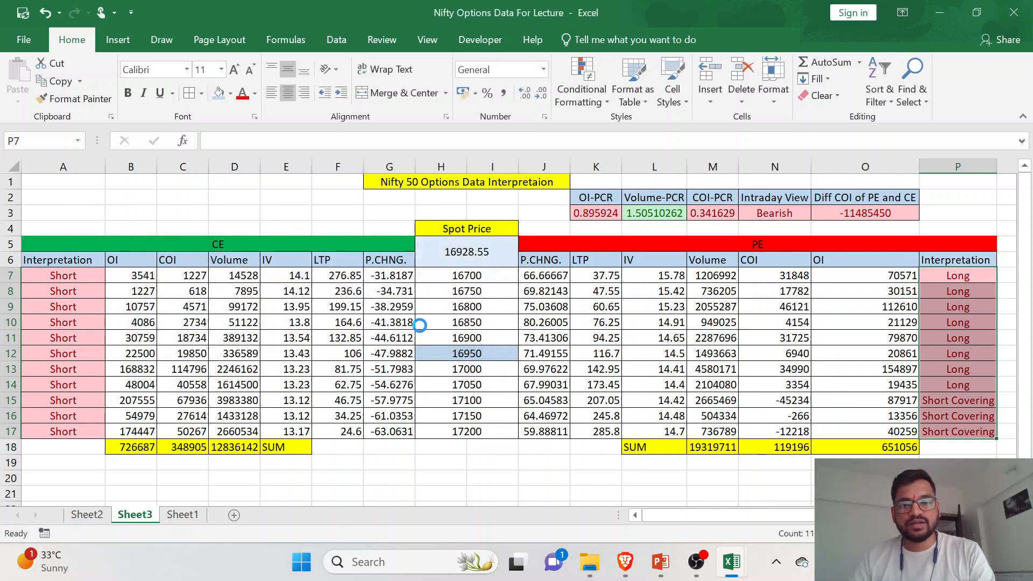
- Review the OI-PCR, COI-PCR, Intraday View and Diff COI of PE and CE cells in row 3
click(650, 366)
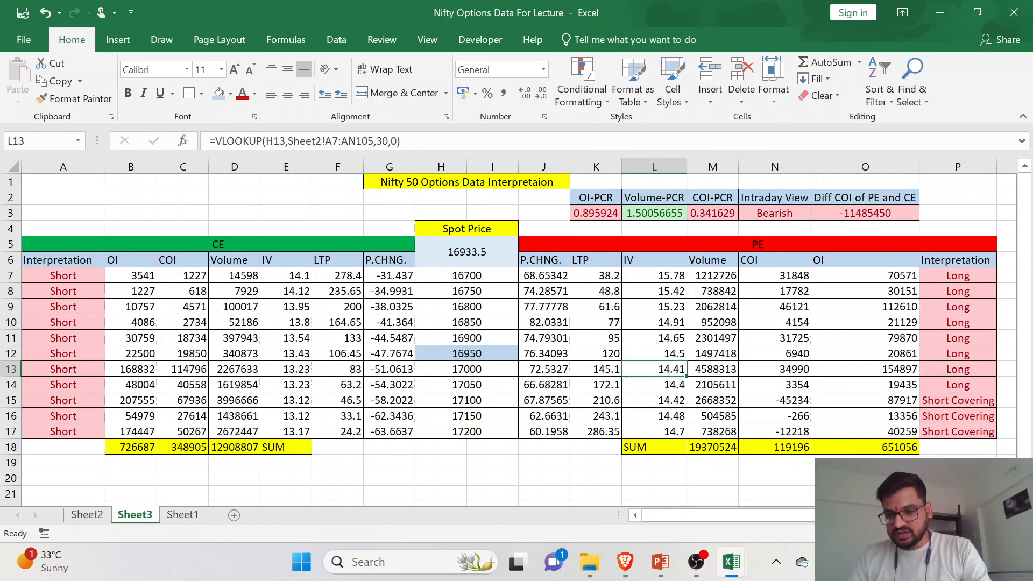
click(851, 396)
click(758, 390)
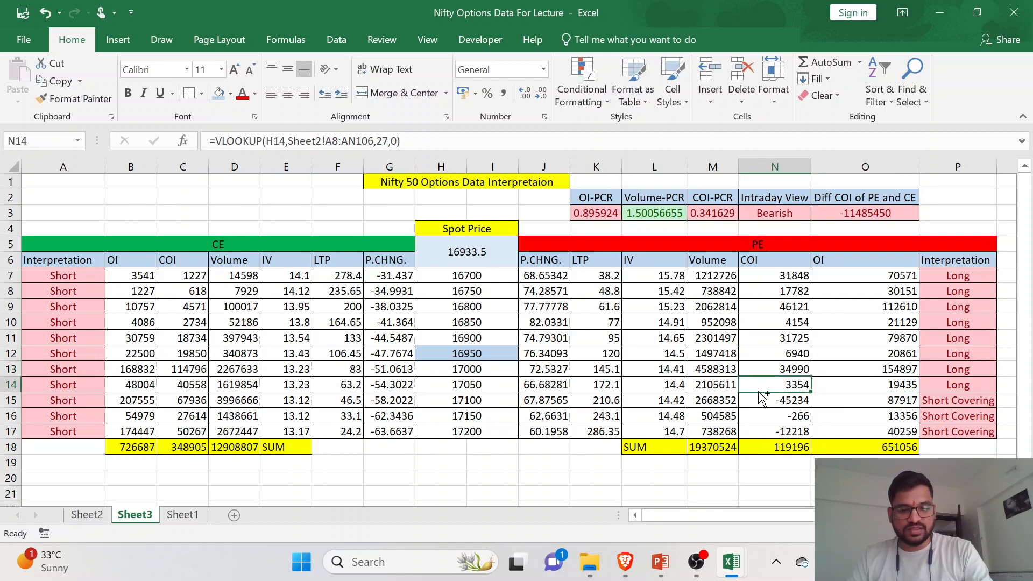
click(606, 214)
click(700, 215)
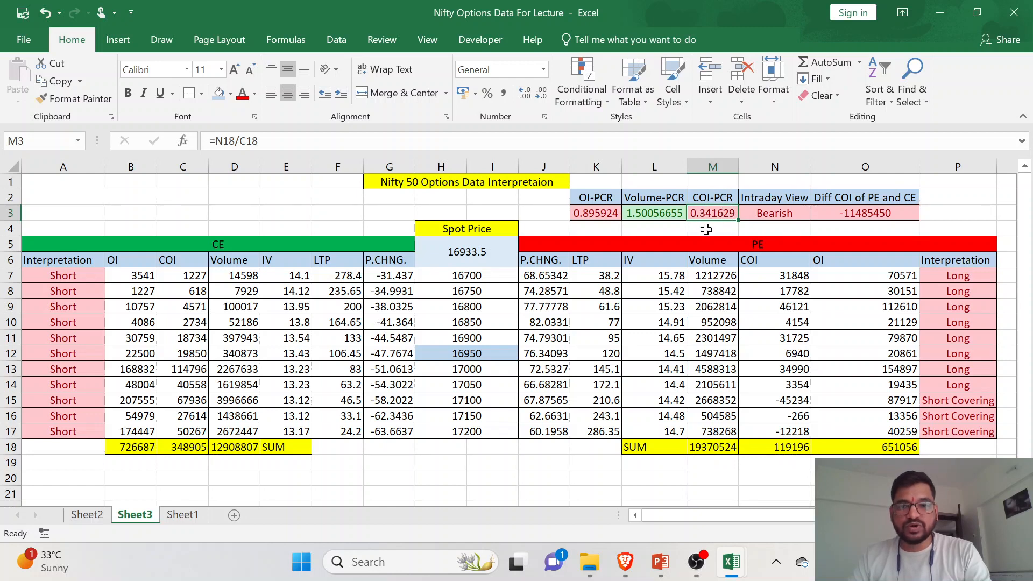
click(766, 215)
click(839, 216)
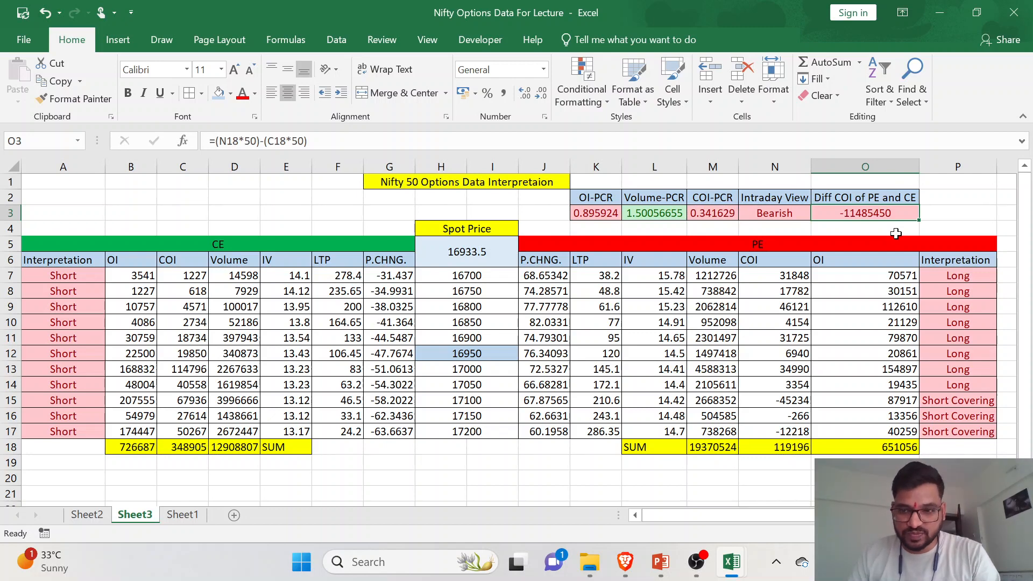
- Examine the color-coded PE interpretations in P7:P17 and the CE interpretations in A7:A17
drag(976, 274, 983, 414)
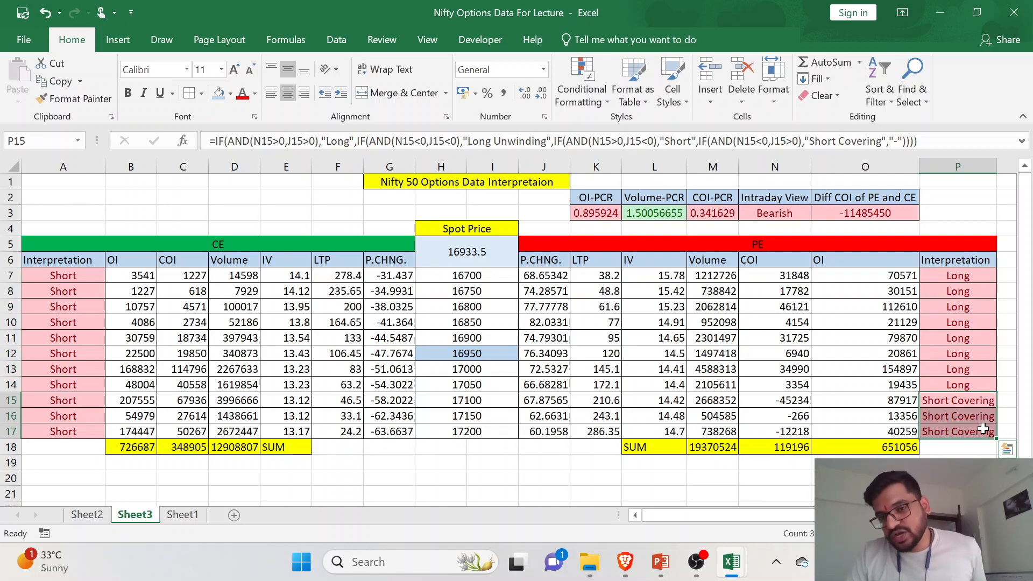
click(983, 429)
drag(93, 280, 91, 428)
click(91, 428)
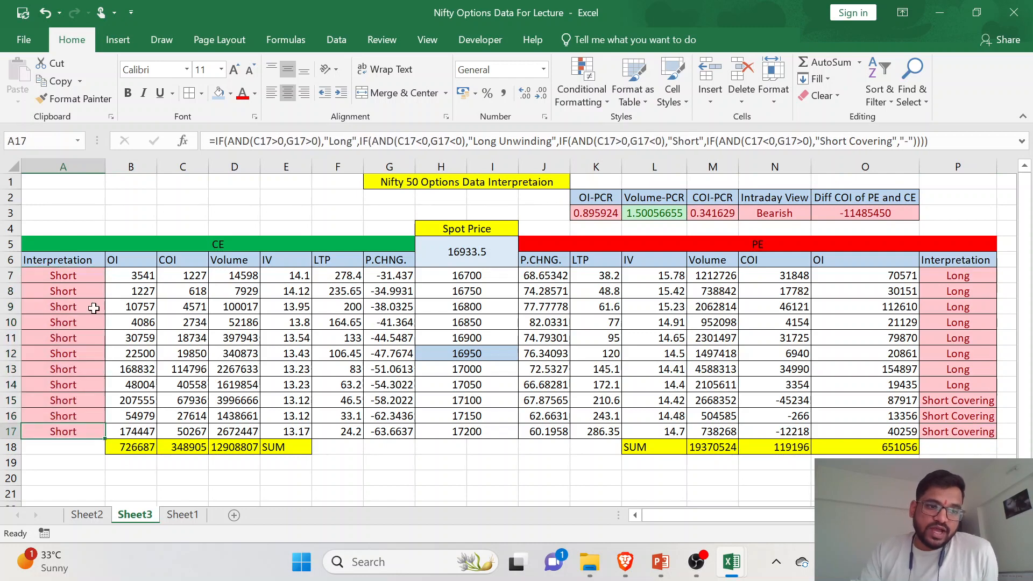
drag(96, 280, 93, 429)
click(92, 429)
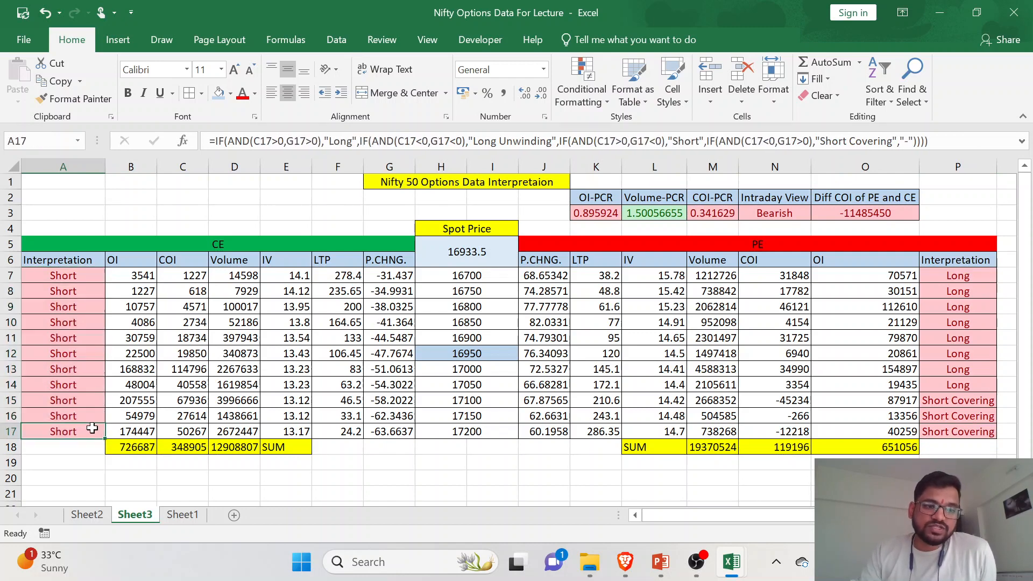
click(239, 370)
click(103, 380)
click(220, 373)
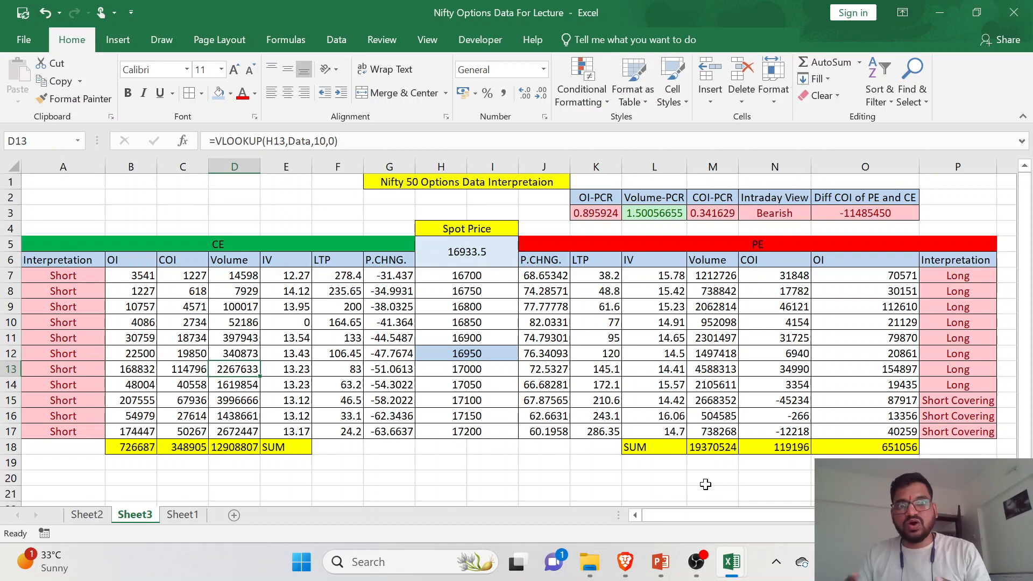
- Close the Nifty 50 Options Chain Data workbook and save its changes
mouse_move(733, 574)
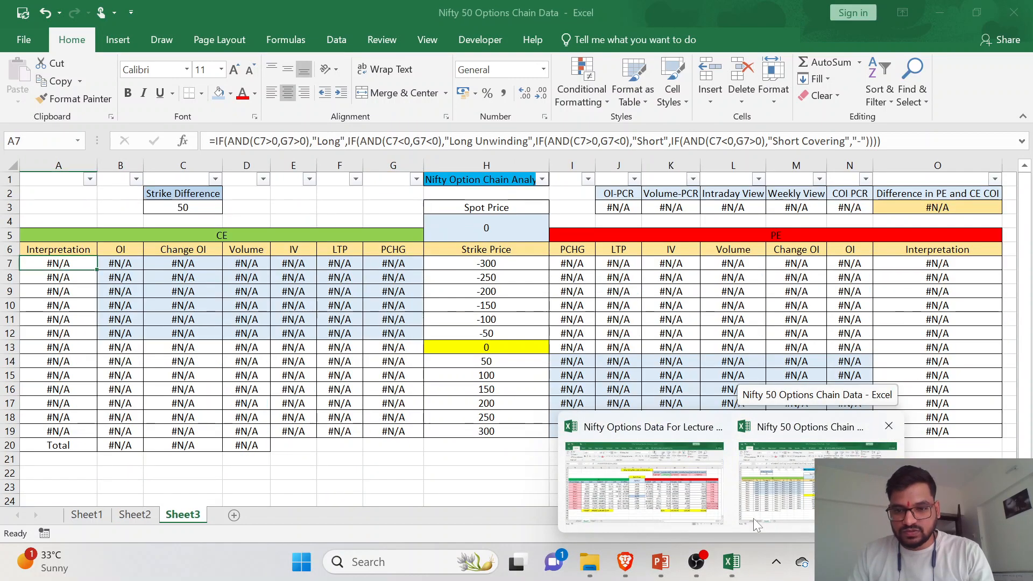
click(889, 426)
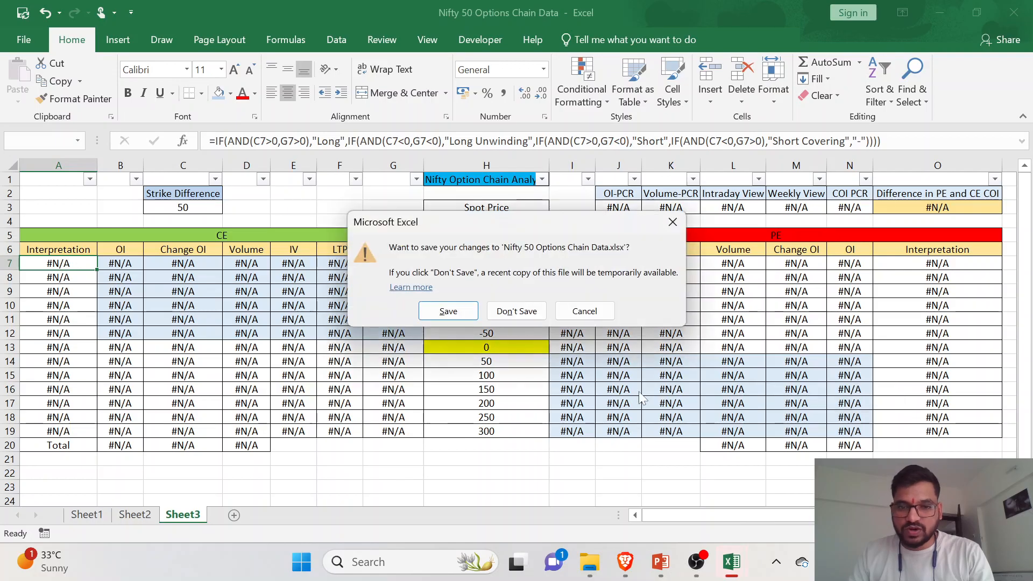
click(446, 312)
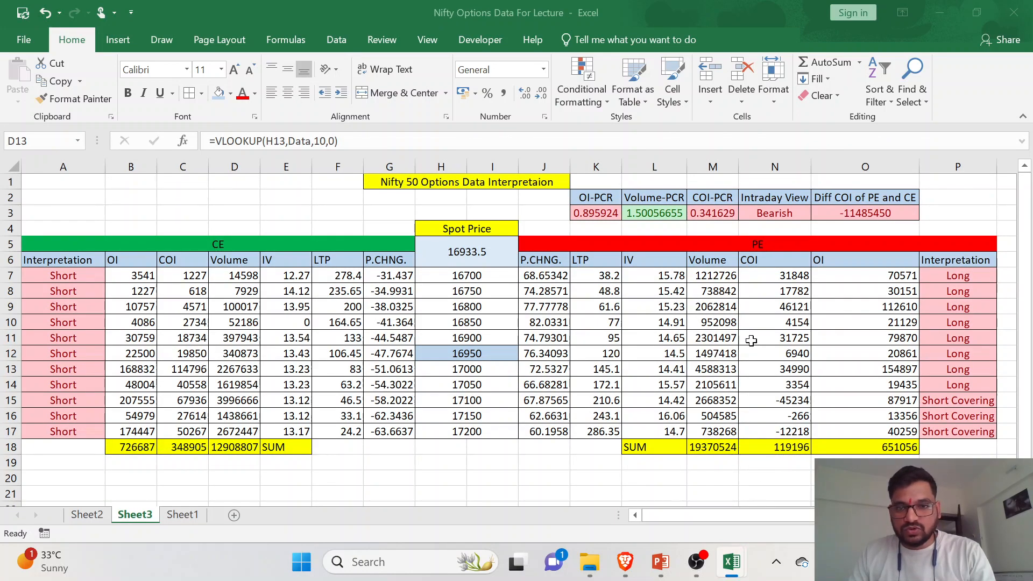
click(763, 338)
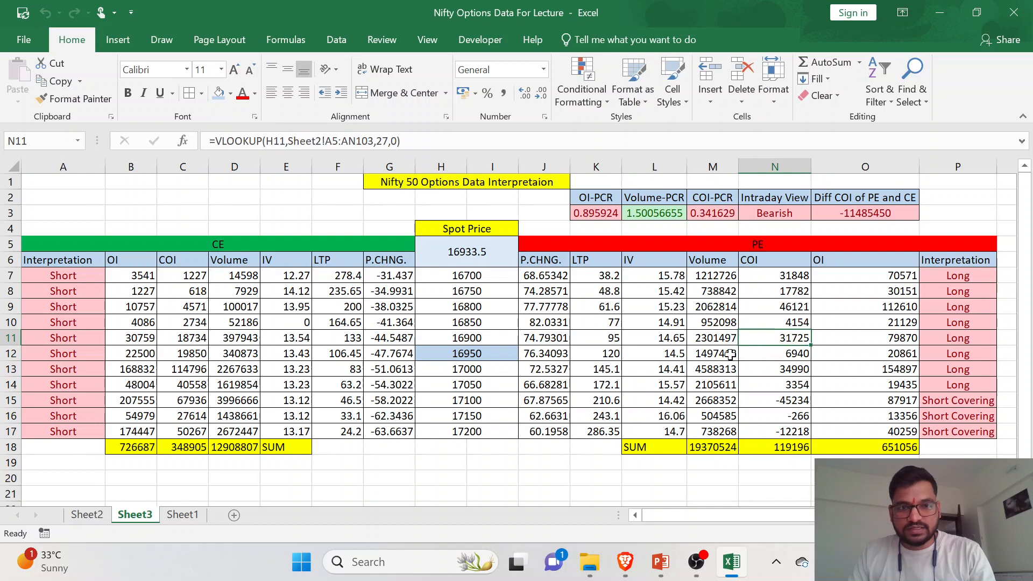
click(733, 358)
click(697, 561)
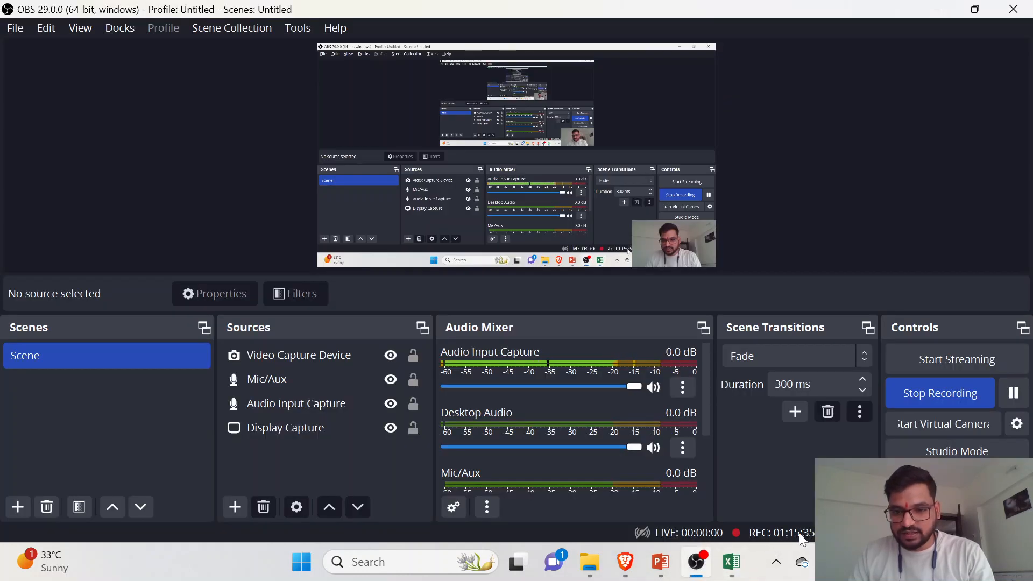
click(704, 570)
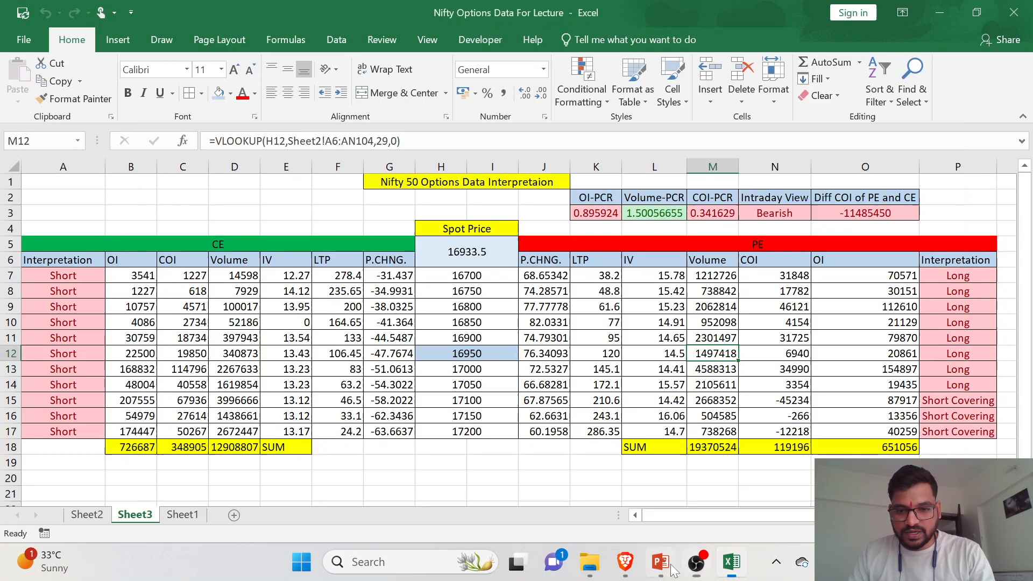